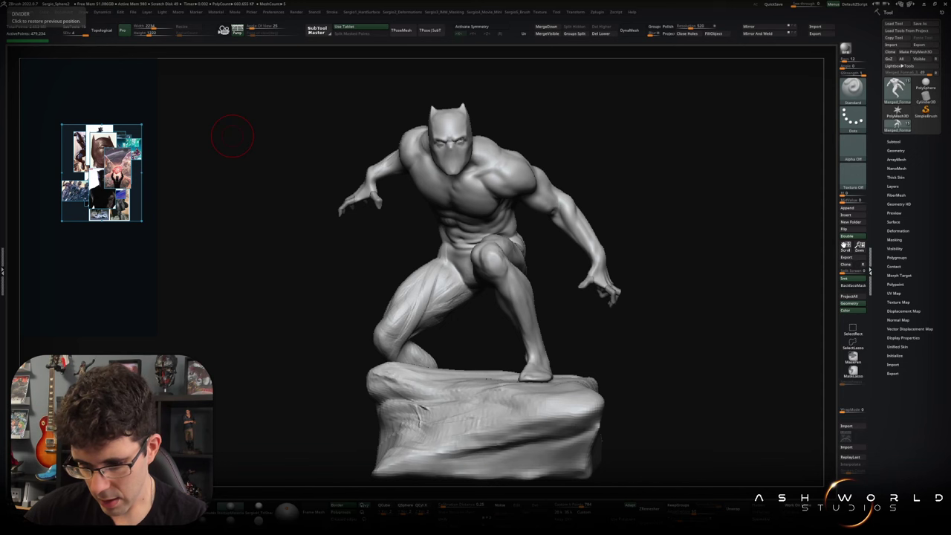
Re-lay the Black Panther references into a compact grid, then turn the statue and bring up Movie options.
{"action": "key", "text": "ctrl+p"}
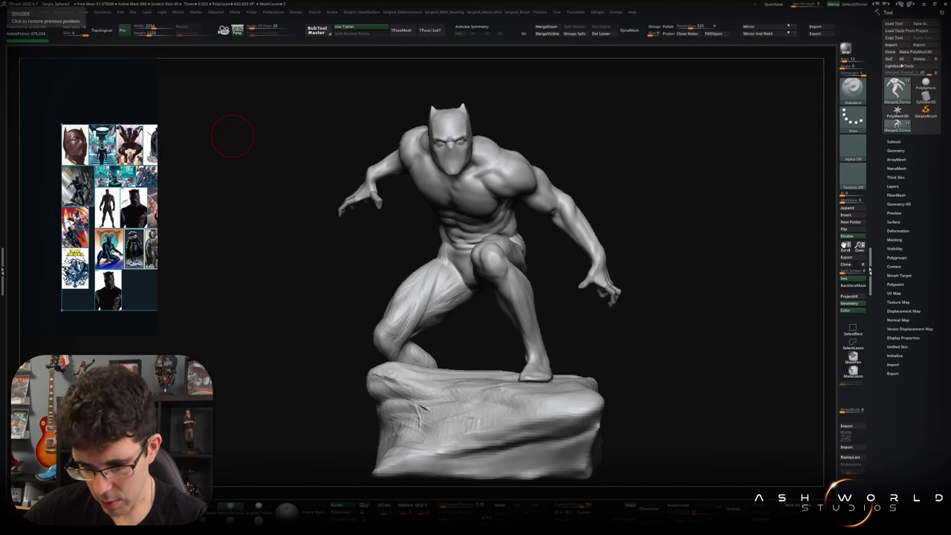
{"action": "key", "text": "ctrl+p"}
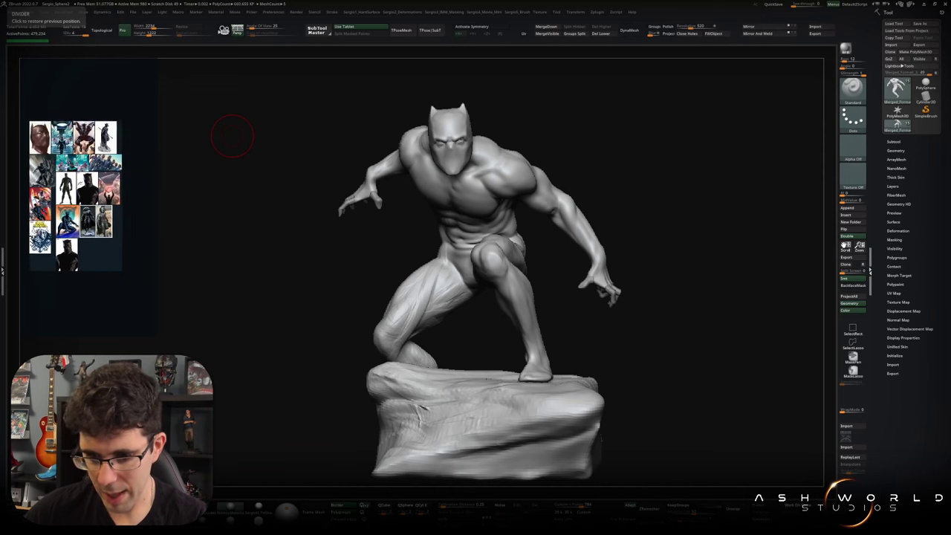
{"action": "key", "text": "ctrl+p"}
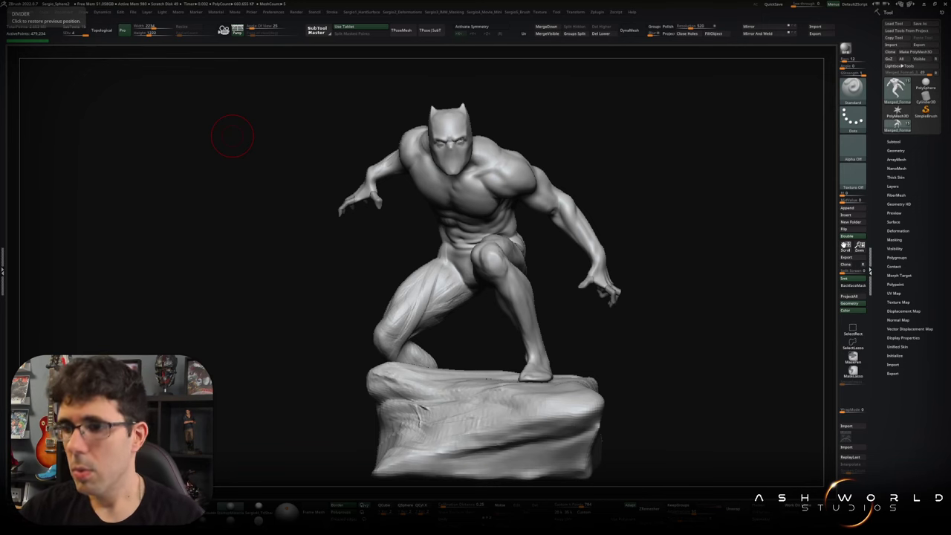
{"action": "left_click_drag", "start_coordinate": [232, 135], "coordinate": [530, 227]}
{"action": "key", "text": "m"}
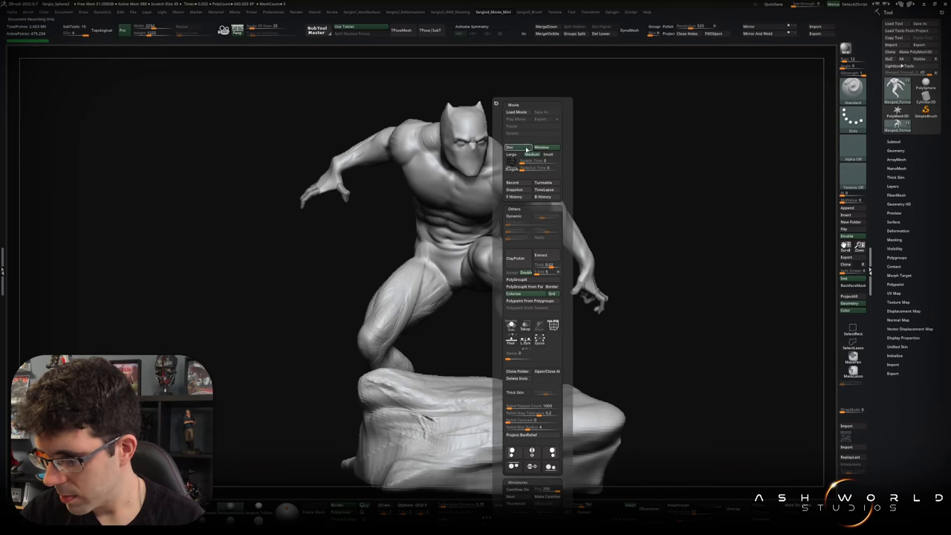
Switch to the Move brush and orbit the statue to view its back, hips and left leg.
{"action": "mouse_move", "coordinate": [587, 226]}
{"action": "left_mouse_down"}
{"action": "mouse_move", "coordinate": [621, 235]}
{"action": "mouse_move", "coordinate": [622, 251]}
{"action": "left_mouse_up"}
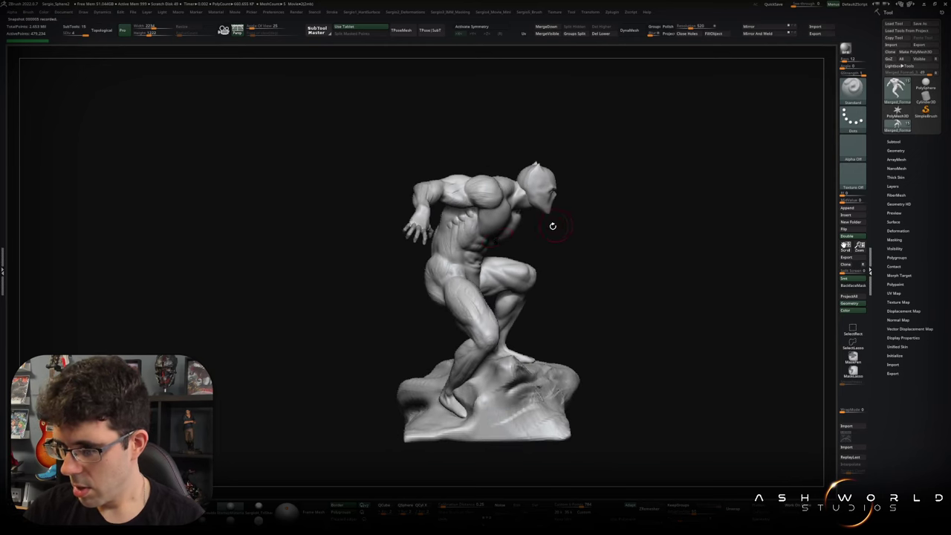
{"action": "scroll", "coordinate": [491, 247], "scroll_direction": "up", "scroll_amount": 2}
{"action": "key", "text": "ctrl"}
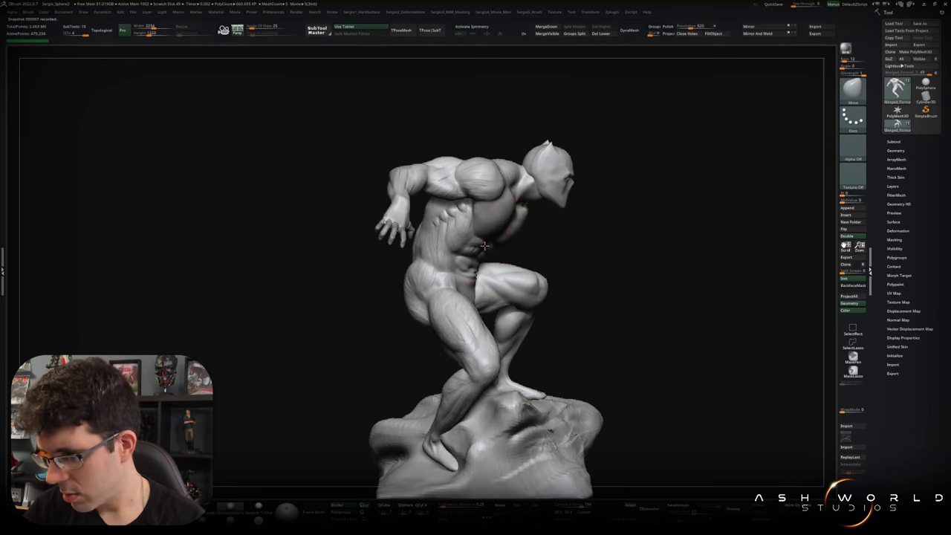
{"action": "mouse_move", "coordinate": [468, 257]}
{"action": "right_mouse_down"}
{"action": "mouse_move", "coordinate": [436, 260]}
{"action": "mouse_move", "coordinate": [465, 276]}
{"action": "mouse_move", "coordinate": [442, 260]}
{"action": "mouse_move", "coordinate": [432, 285]}
{"action": "mouse_move", "coordinate": [460, 305]}
{"action": "mouse_move", "coordinate": [458, 278]}
{"action": "mouse_move", "coordinate": [438, 268]}
{"action": "right_mouse_up"}
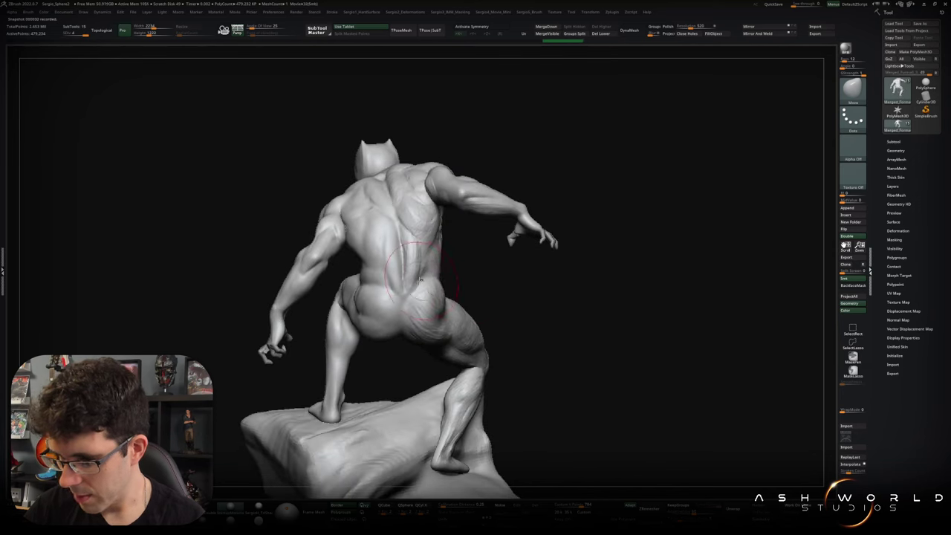
{"action": "mouse_move", "coordinate": [433, 282]}
{"action": "right_mouse_down"}
{"action": "mouse_move", "coordinate": [432, 296]}
{"action": "mouse_move", "coordinate": [445, 283]}
{"action": "right_mouse_up"}
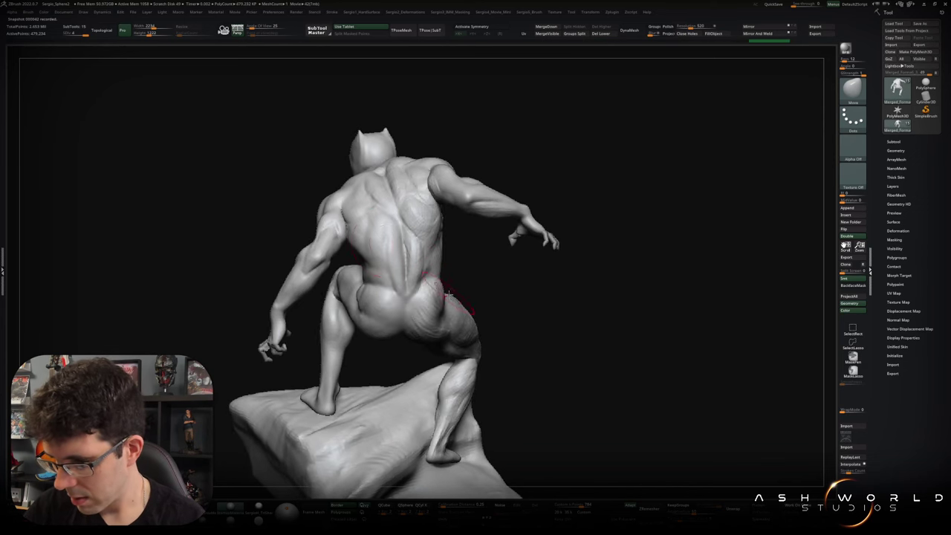
{"action": "right_click_drag", "start_coordinate": [452, 297], "coordinate": [439, 305]}
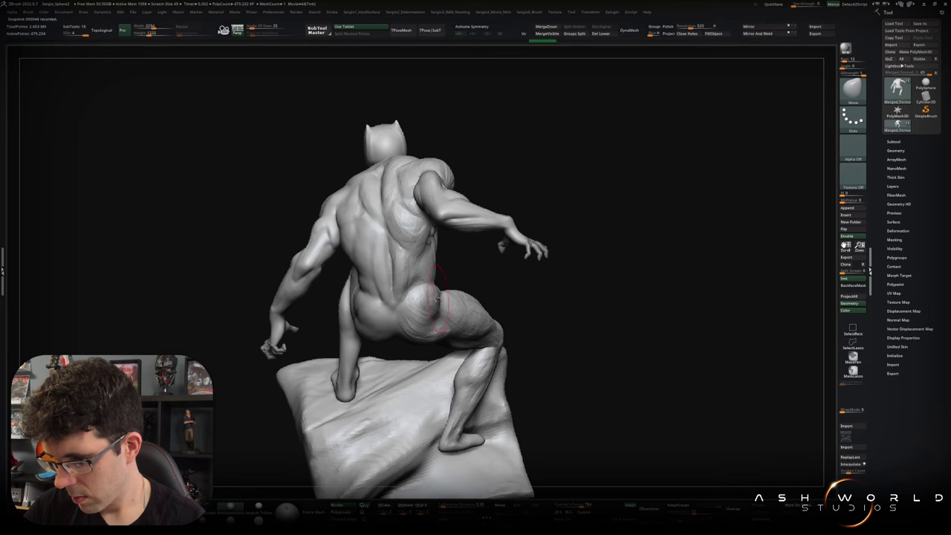
{"action": "mouse_move", "coordinate": [430, 299]}
{"action": "right_mouse_down"}
{"action": "mouse_move", "coordinate": [377, 282]}
{"action": "mouse_move", "coordinate": [538, 278]}
{"action": "mouse_move", "coordinate": [510, 300]}
{"action": "mouse_move", "coordinate": [530, 292]}
{"action": "mouse_move", "coordinate": [419, 272]}
{"action": "right_mouse_up"}
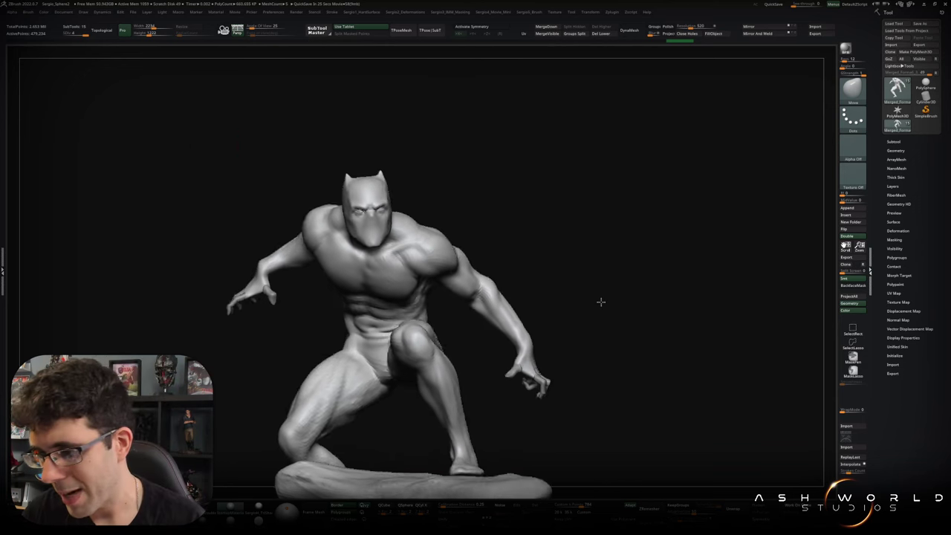
{"action": "mouse_move", "coordinate": [600, 302]}
{"action": "left_mouse_down"}
{"action": "mouse_move", "coordinate": [611, 298]}
{"action": "mouse_move", "coordinate": [565, 282]}
{"action": "left_mouse_up"}
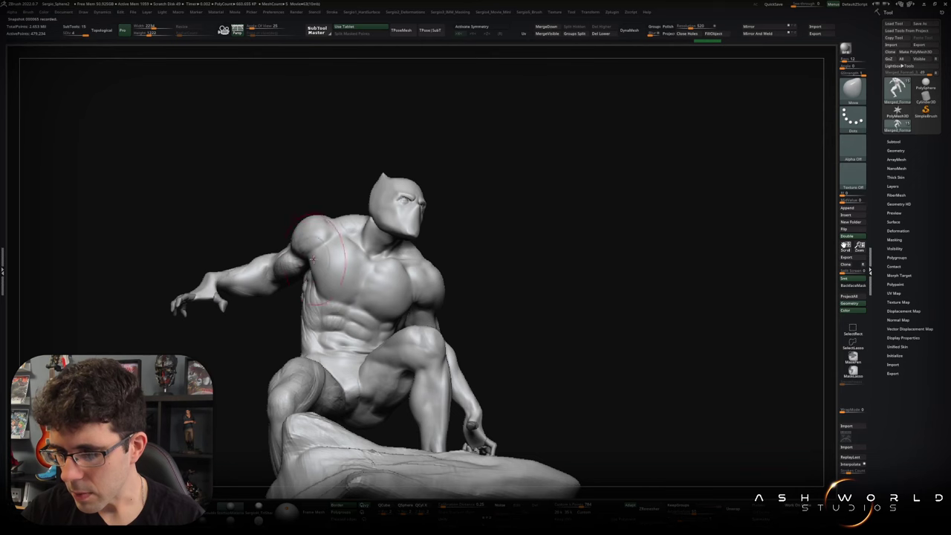
{"action": "mouse_move", "coordinate": [345, 249]}
{"action": "left_mouse_down"}
{"action": "mouse_move", "coordinate": [351, 294]}
{"action": "mouse_move", "coordinate": [377, 297]}
{"action": "mouse_move", "coordinate": [367, 304]}
{"action": "mouse_move", "coordinate": [335, 257]}
{"action": "mouse_move", "coordinate": [345, 273]}
{"action": "mouse_move", "coordinate": [288, 278]}
{"action": "mouse_move", "coordinate": [292, 288]}
{"action": "left_mouse_up"}
{"action": "mouse_move", "coordinate": [293, 265]}
{"action": "right_mouse_down"}
{"action": "mouse_move", "coordinate": [315, 276]}
{"action": "mouse_move", "coordinate": [316, 263]}
{"action": "mouse_move", "coordinate": [405, 274]}
{"action": "mouse_move", "coordinate": [412, 236]}
{"action": "mouse_move", "coordinate": [389, 263]}
{"action": "mouse_move", "coordinate": [356, 269]}
{"action": "mouse_move", "coordinate": [318, 213]}
{"action": "mouse_move", "coordinate": [382, 217]}
{"action": "mouse_move", "coordinate": [530, 200]}
{"action": "right_mouse_up"}
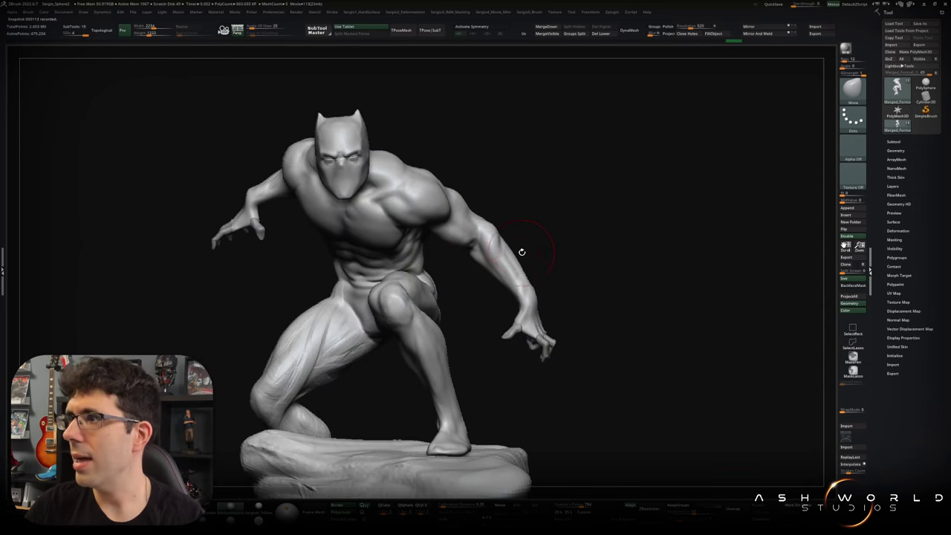
{"action": "mouse_move", "coordinate": [576, 241]}
{"action": "right_mouse_down"}
{"action": "mouse_move", "coordinate": [607, 256]}
{"action": "mouse_move", "coordinate": [609, 237]}
{"action": "mouse_move", "coordinate": [593, 240]}
{"action": "right_mouse_up"}
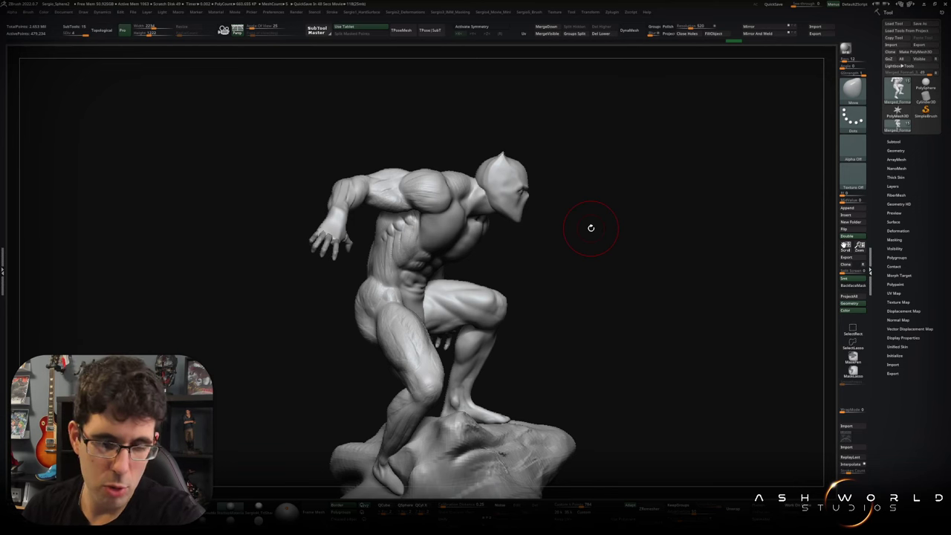
{"action": "mouse_move", "coordinate": [591, 228]}
{"action": "left_mouse_down"}
{"action": "mouse_move", "coordinate": [579, 325]}
{"action": "mouse_move", "coordinate": [535, 301]}
{"action": "mouse_move", "coordinate": [450, 307]}
{"action": "mouse_move", "coordinate": [458, 301]}
{"action": "left_mouse_up"}
{"action": "key", "text": "ctrl+z"}
{"action": "mouse_move", "coordinate": [468, 295]}
{"action": "right_mouse_down"}
{"action": "mouse_move", "coordinate": [499, 301]}
{"action": "mouse_move", "coordinate": [466, 260]}
{"action": "mouse_move", "coordinate": [488, 281]}
{"action": "mouse_move", "coordinate": [464, 296]}
{"action": "right_mouse_up"}
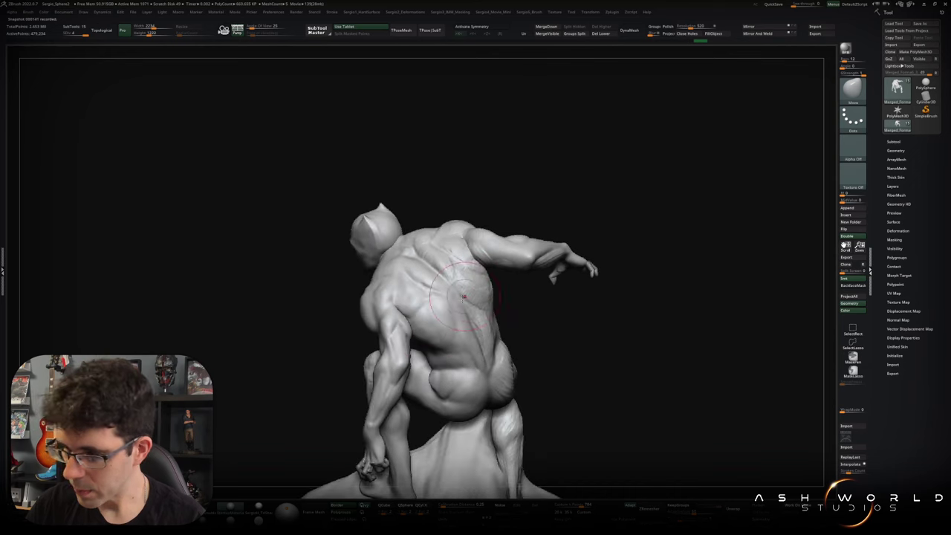
{"action": "mouse_move", "coordinate": [429, 330]}
{"action": "right_mouse_down"}
{"action": "mouse_move", "coordinate": [528, 315]}
{"action": "mouse_move", "coordinate": [543, 292]}
{"action": "right_mouse_up"}
{"action": "right_click_drag", "start_coordinate": [428, 261], "coordinate": [434, 289]}
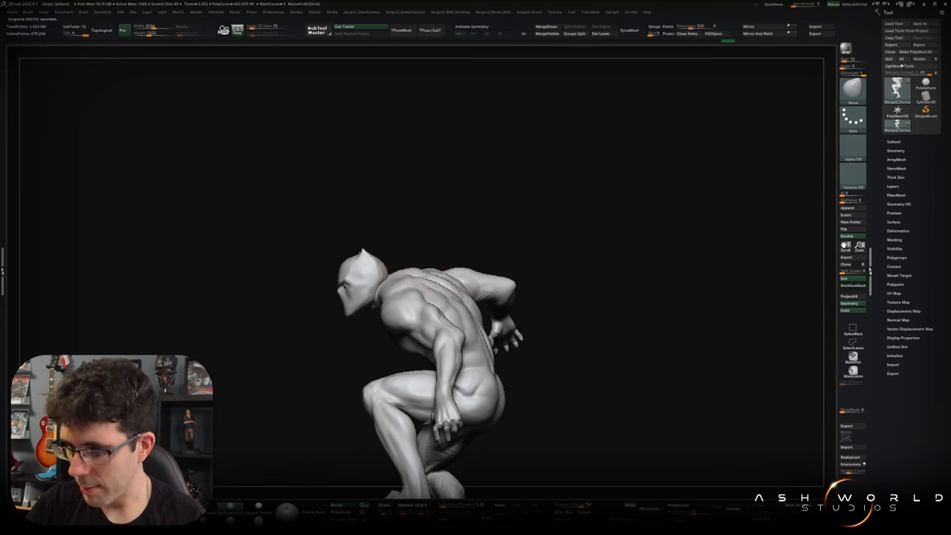
{"action": "right_click_drag", "start_coordinate": [446, 297], "coordinate": [417, 280]}
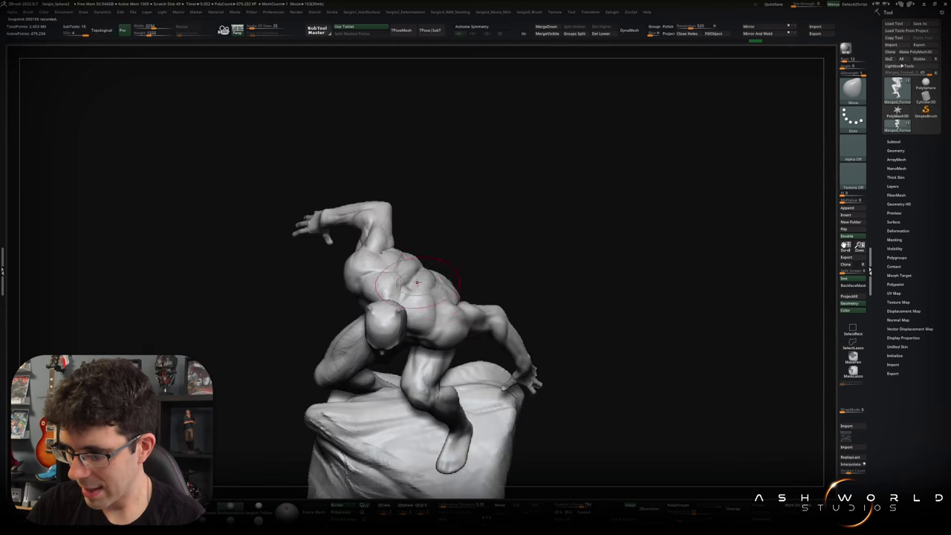
{"action": "mouse_move", "coordinate": [424, 280]}
{"action": "right_mouse_down"}
{"action": "mouse_move", "coordinate": [522, 261]}
{"action": "mouse_move", "coordinate": [511, 205]}
{"action": "right_mouse_up"}
{"action": "mouse_move", "coordinate": [417, 280]}
{"action": "right_mouse_down", "text": "alt"}
{"action": "mouse_move", "coordinate": [464, 313]}
{"action": "mouse_move", "coordinate": [470, 306]}
{"action": "mouse_move", "coordinate": [484, 330]}
{"action": "mouse_move", "coordinate": [541, 365]}
{"action": "mouse_move", "coordinate": [525, 370]}
{"action": "right_mouse_up", "text": "alt"}
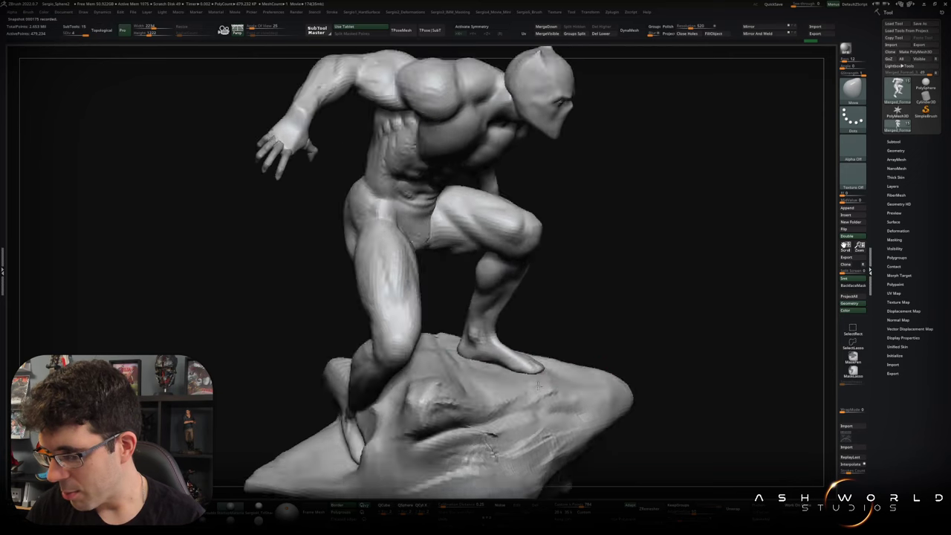
{"action": "mouse_move", "coordinate": [533, 365]}
{"action": "right_mouse_down"}
{"action": "mouse_move", "coordinate": [556, 290]}
{"action": "mouse_move", "coordinate": [642, 304]}
{"action": "mouse_move", "coordinate": [637, 320]}
{"action": "right_mouse_up"}
{"action": "left_click", "coordinate": [498, 353], "text": "ctrl+shift"}
{"action": "right_click_drag", "start_coordinate": [498, 353], "coordinate": [496, 316], "text": "alt"}
{"action": "left_click", "coordinate": [513, 320], "text": "ctrl+shift"}
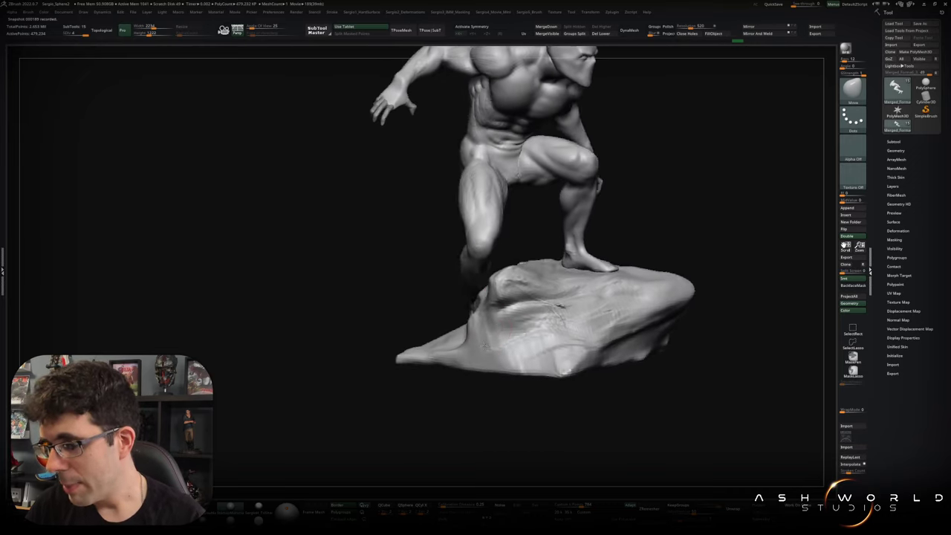
{"action": "left_click", "coordinate": [494, 274], "text": "ctrl+shift"}
{"action": "right_click_drag", "start_coordinate": [494, 274], "coordinate": [481, 303]}
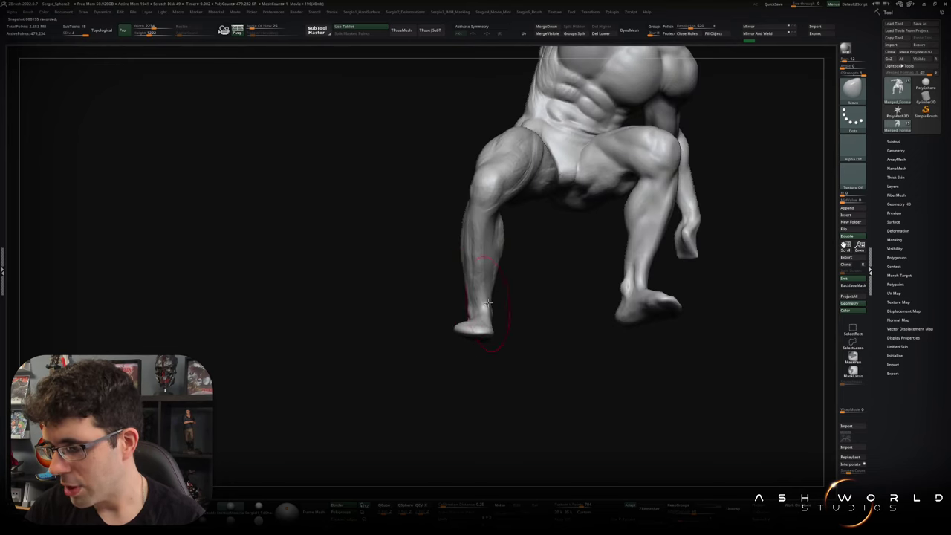
{"action": "mouse_move", "coordinate": [483, 297]}
{"action": "right_mouse_down"}
{"action": "mouse_move", "coordinate": [530, 295]}
{"action": "mouse_move", "coordinate": [495, 303]}
{"action": "mouse_move", "coordinate": [480, 292]}
{"action": "mouse_move", "coordinate": [503, 251]}
{"action": "mouse_move", "coordinate": [482, 327]}
{"action": "mouse_move", "coordinate": [567, 300]}
{"action": "mouse_move", "coordinate": [520, 283]}
{"action": "mouse_move", "coordinate": [469, 215]}
{"action": "right_mouse_up"}
{"action": "key", "text": "w"}
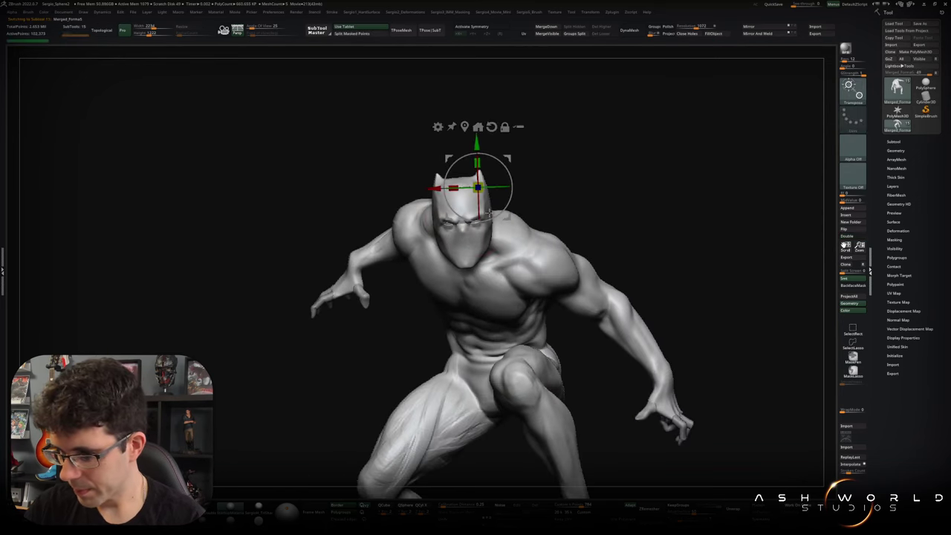
Undo a trial head rotation, return to Move, and open the SubTool list with the whole statue framed.
{"action": "left_click_drag", "start_coordinate": [510, 215], "coordinate": [513, 182]}
{"action": "key", "text": "ctrl+z"}
{"action": "key", "text": "q"}
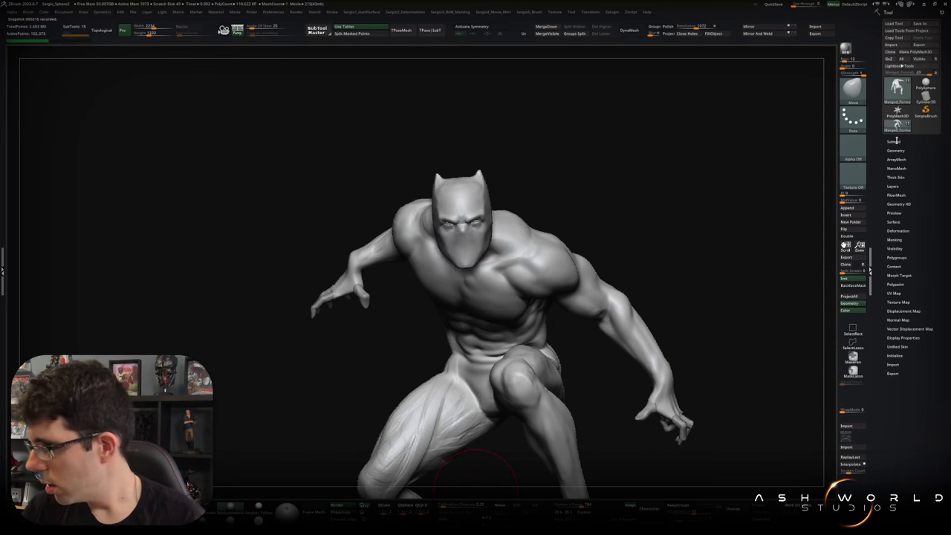
{"action": "left_click", "coordinate": [894, 141]}
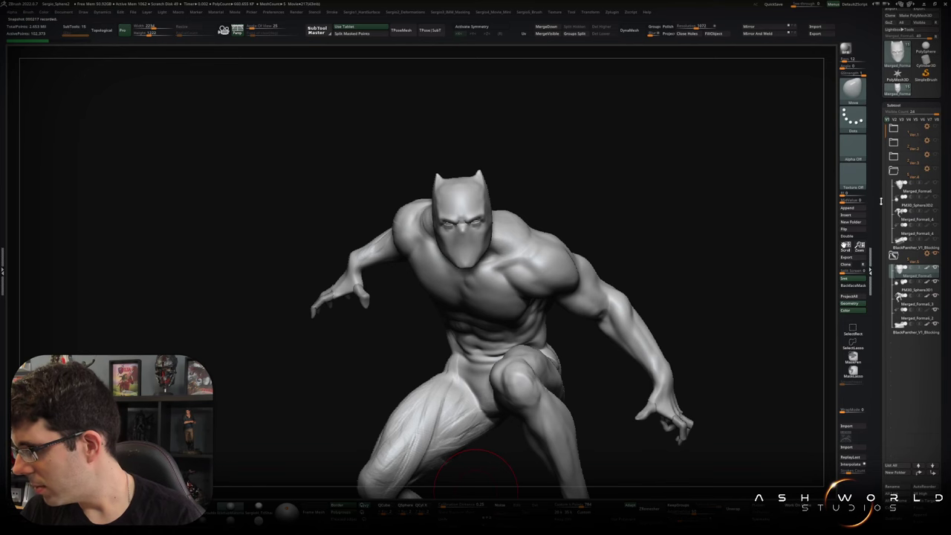
{"action": "mouse_move", "coordinate": [906, 142]}
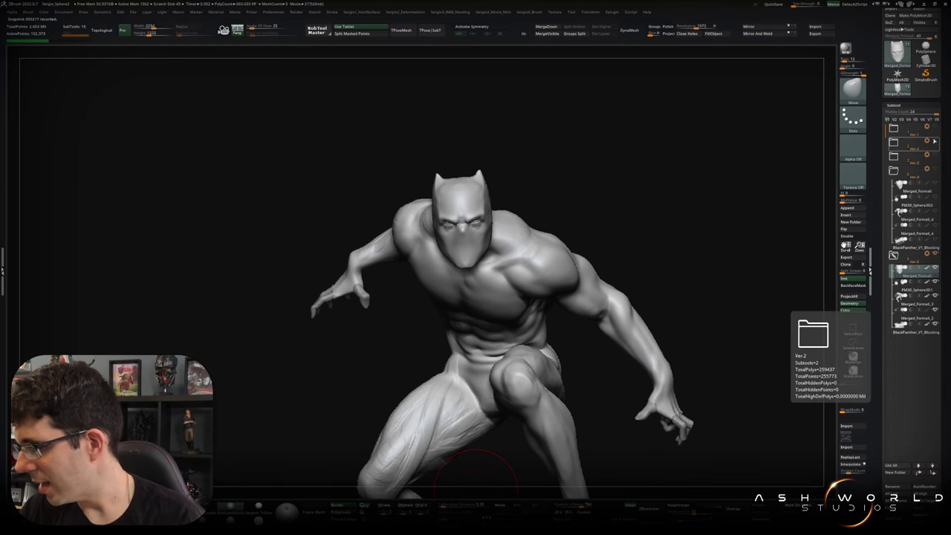
{"action": "scroll", "coordinate": [643, 153], "scroll_direction": "down", "scroll_amount": 3}
{"action": "left_click_drag", "start_coordinate": [644, 153], "coordinate": [631, 221]}
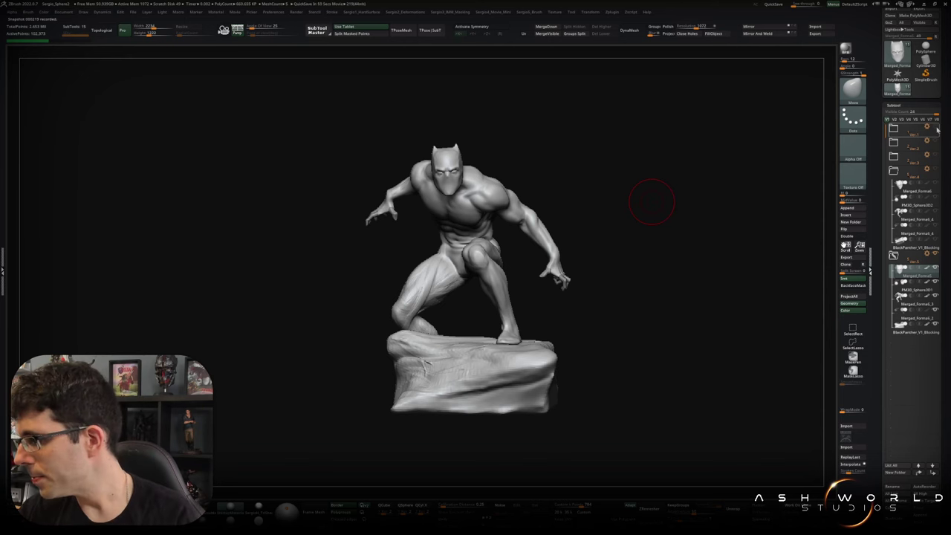
Toggle the Ver.1 human base figure and other saved versions, briefly isolating the head.
{"action": "left_click", "coordinate": [934, 128]}
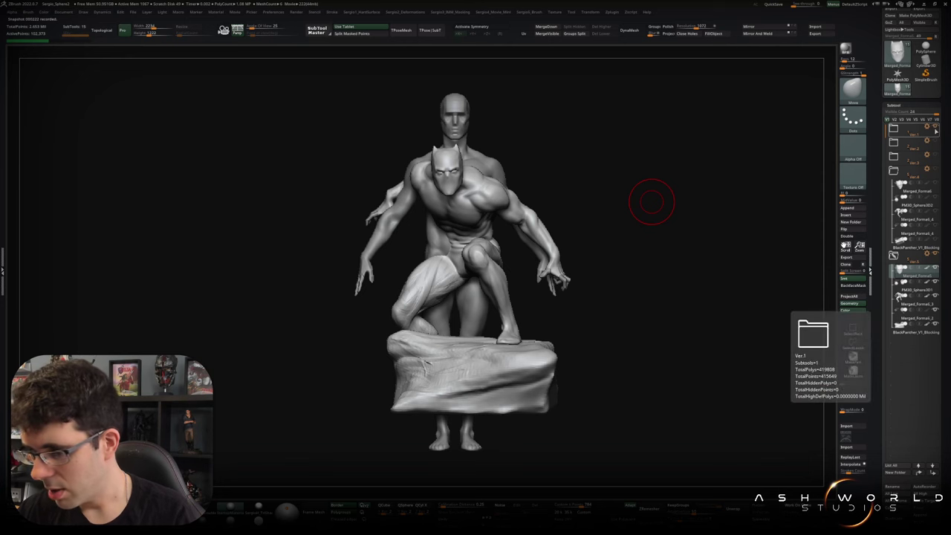
{"action": "left_click", "coordinate": [935, 128]}
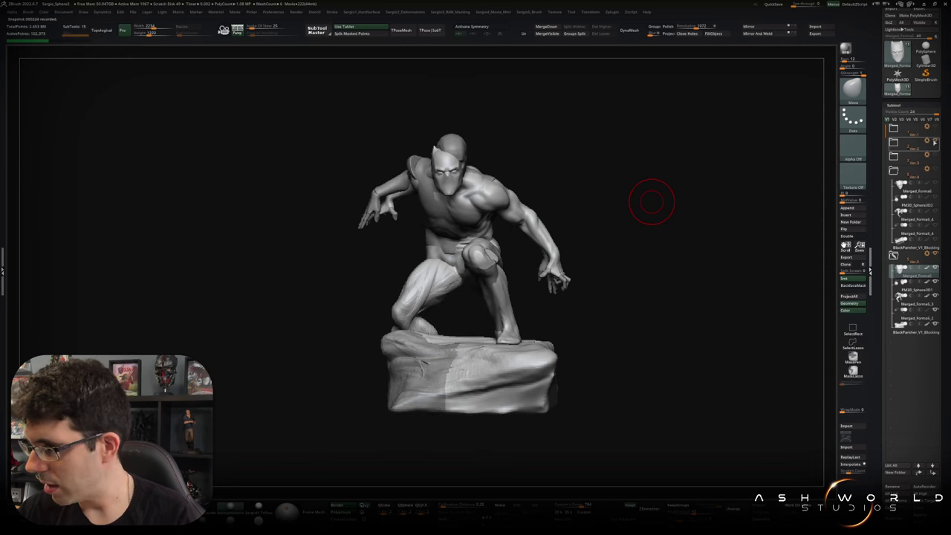
{"action": "left_click", "coordinate": [934, 142]}
{"action": "mouse_move", "coordinate": [893, 170]}
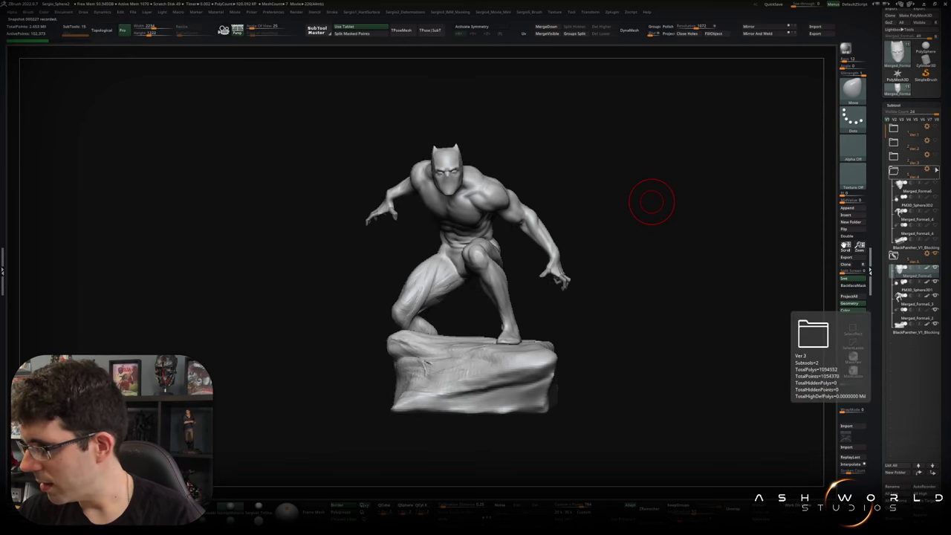
{"action": "left_click", "coordinate": [933, 255]}
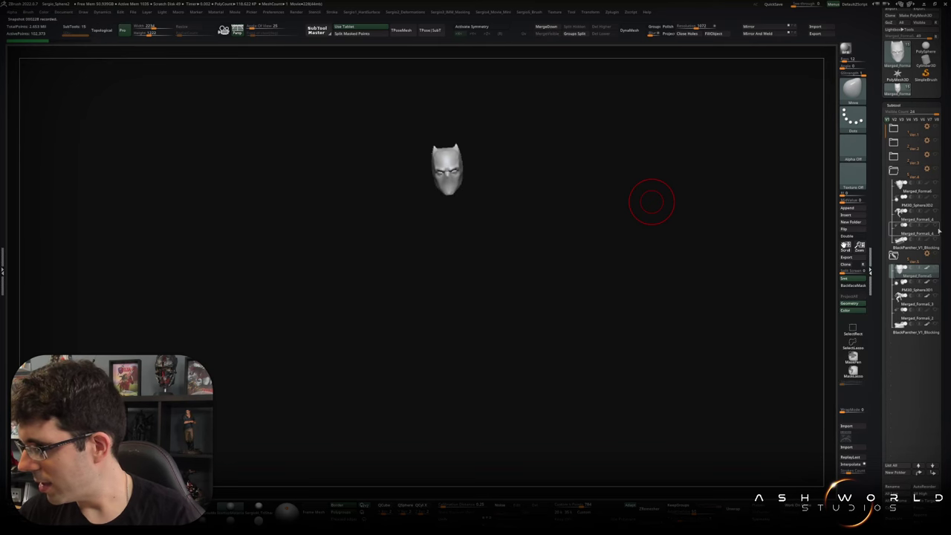
{"action": "left_click", "coordinate": [932, 130]}
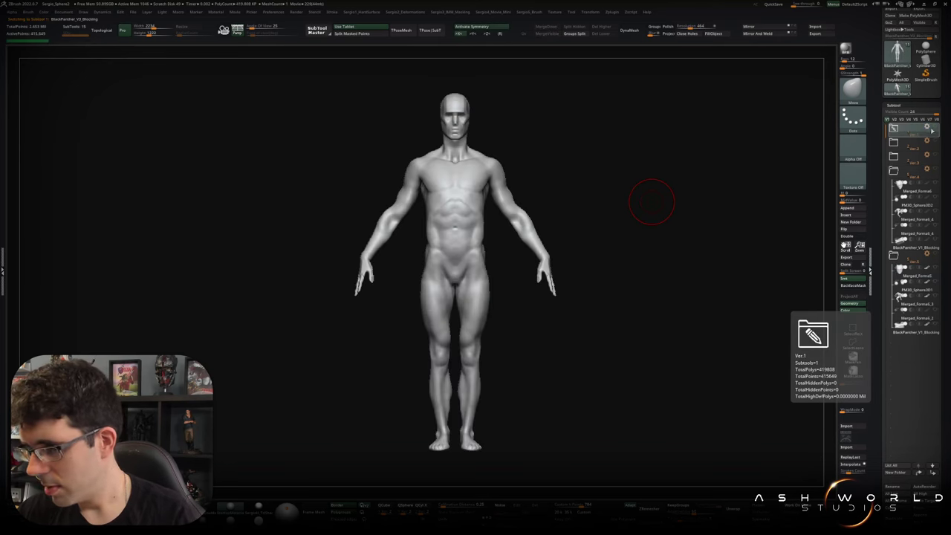
Select the crouching Ver.2 body and orbit it to check back and front.
{"action": "left_click", "coordinate": [914, 149]}
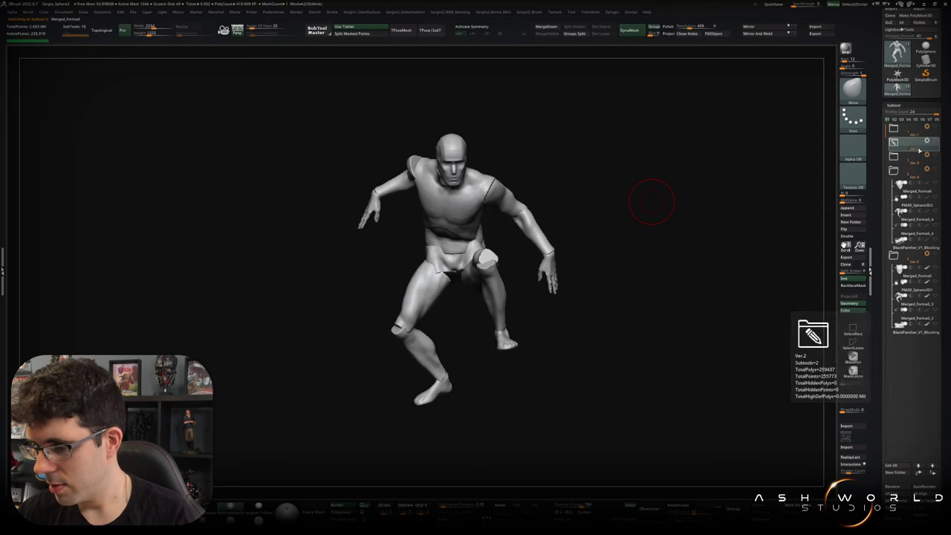
{"action": "left_click", "coordinate": [917, 150]}
{"action": "left_click", "coordinate": [916, 150]}
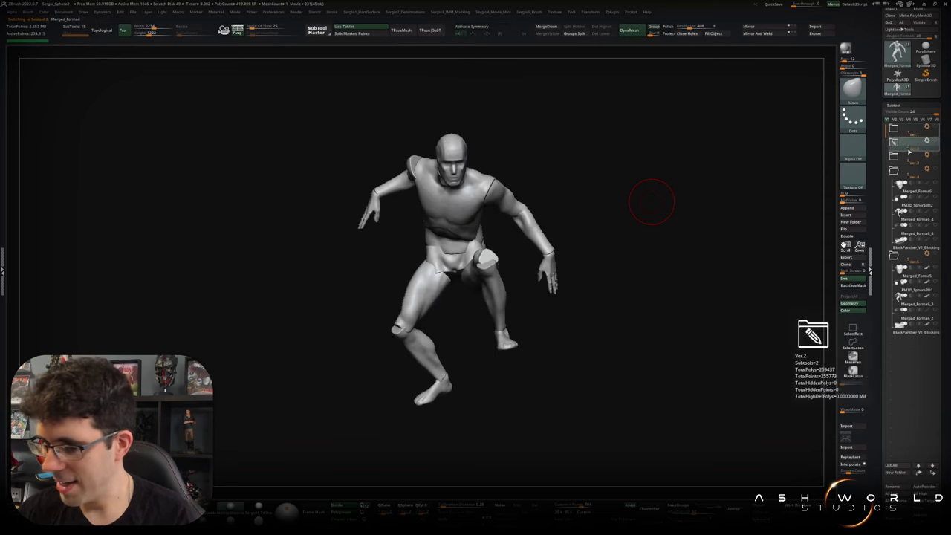
{"action": "left_click_drag", "start_coordinate": [545, 313], "coordinate": [582, 338]}
{"action": "mouse_move", "coordinate": [583, 316]}
{"action": "left_mouse_down"}
{"action": "mouse_move", "coordinate": [622, 325]}
{"action": "mouse_move", "coordinate": [558, 332]}
{"action": "mouse_move", "coordinate": [540, 314]}
{"action": "mouse_move", "coordinate": [593, 304]}
{"action": "mouse_move", "coordinate": [561, 340]}
{"action": "mouse_move", "coordinate": [561, 329]}
{"action": "left_mouse_up"}
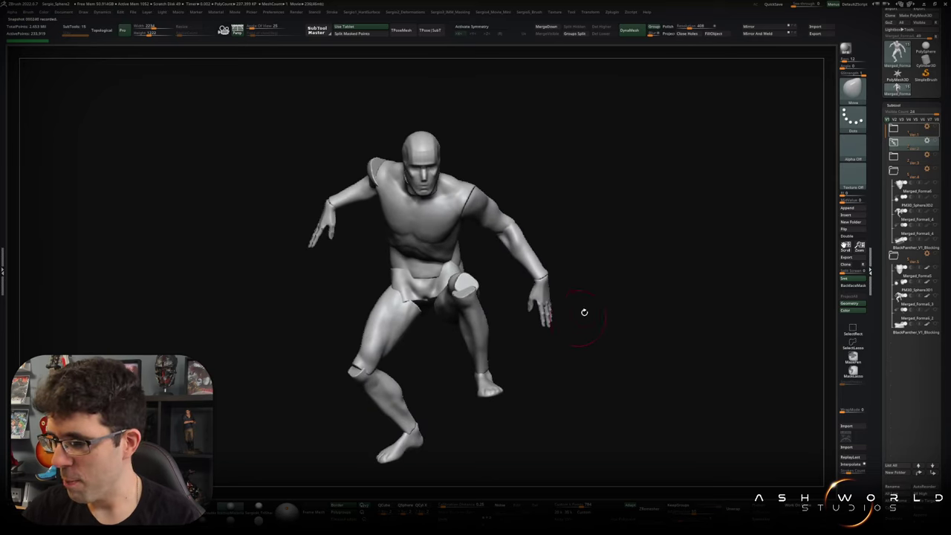
Show the latest version with rock base, toggle the base, solo the head, then restore body and base.
{"action": "left_click", "coordinate": [935, 170]}
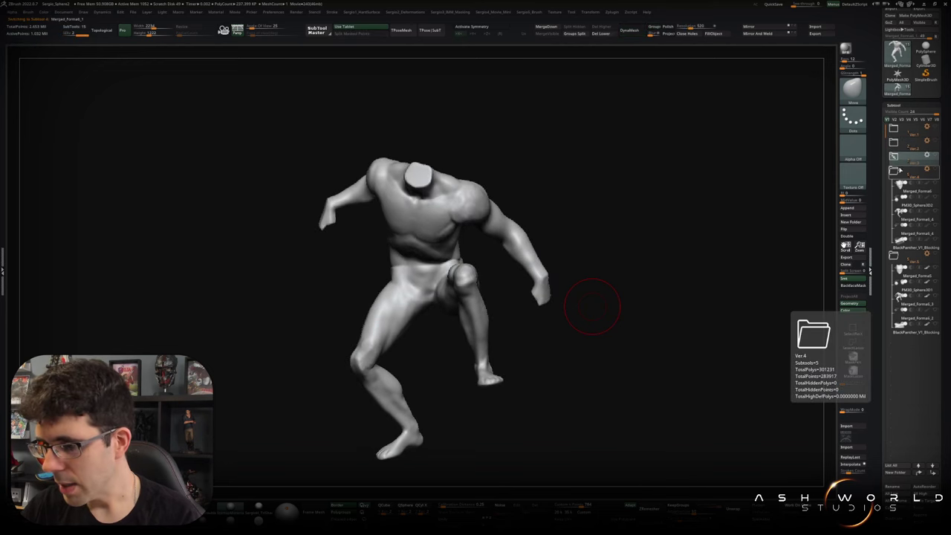
{"action": "left_click", "coordinate": [938, 156]}
{"action": "mouse_move", "coordinate": [709, 221]}
{"action": "left_mouse_down"}
{"action": "mouse_move", "coordinate": [679, 240]}
{"action": "mouse_move", "coordinate": [665, 277]}
{"action": "mouse_move", "coordinate": [548, 257]}
{"action": "mouse_move", "coordinate": [705, 305]}
{"action": "left_mouse_up"}
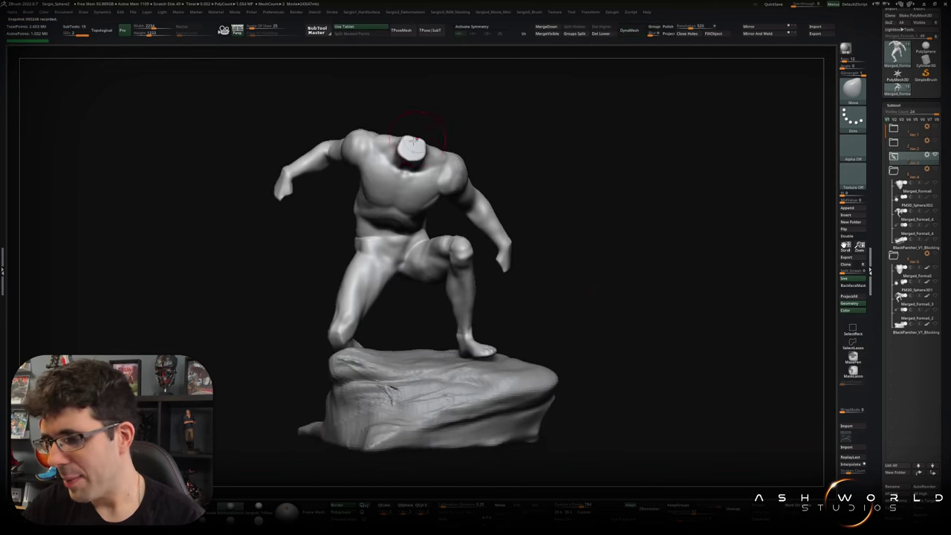
{"action": "left_click", "coordinate": [934, 157]}
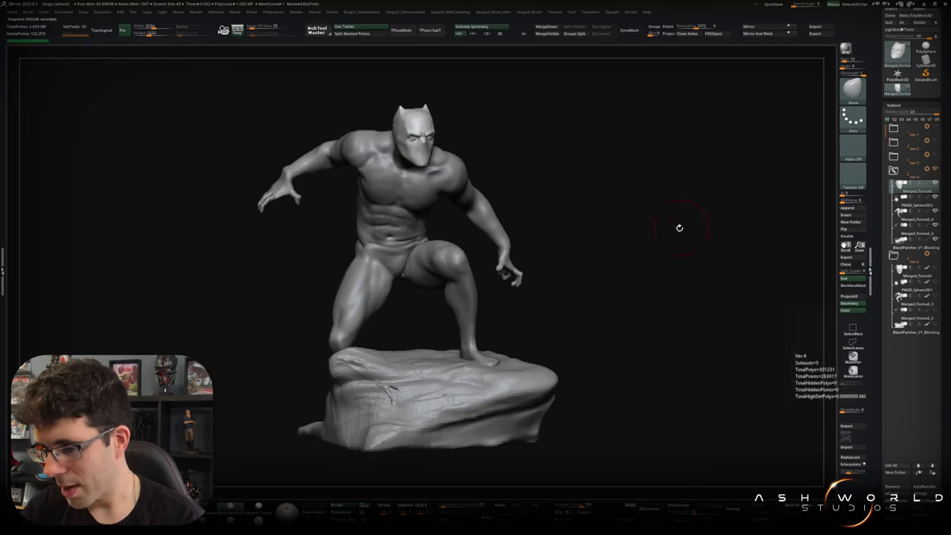
{"action": "left_click_drag", "start_coordinate": [683, 225], "coordinate": [670, 235]}
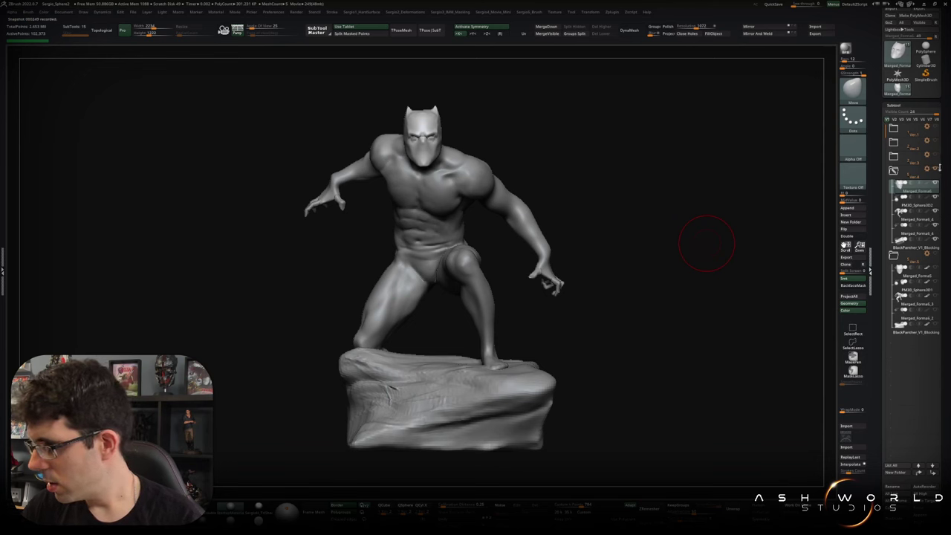
{"action": "key", "text": "shift+alt+s"}
{"action": "left_click", "coordinate": [935, 256]}
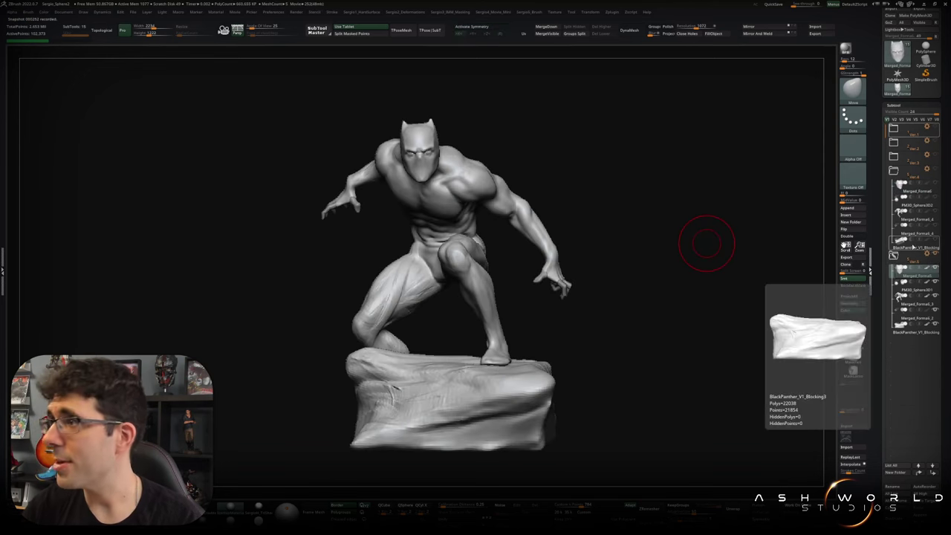
Delete the outdated version folders through Folder Actions > Delete Folder.
{"action": "left_click", "coordinate": [926, 253]}
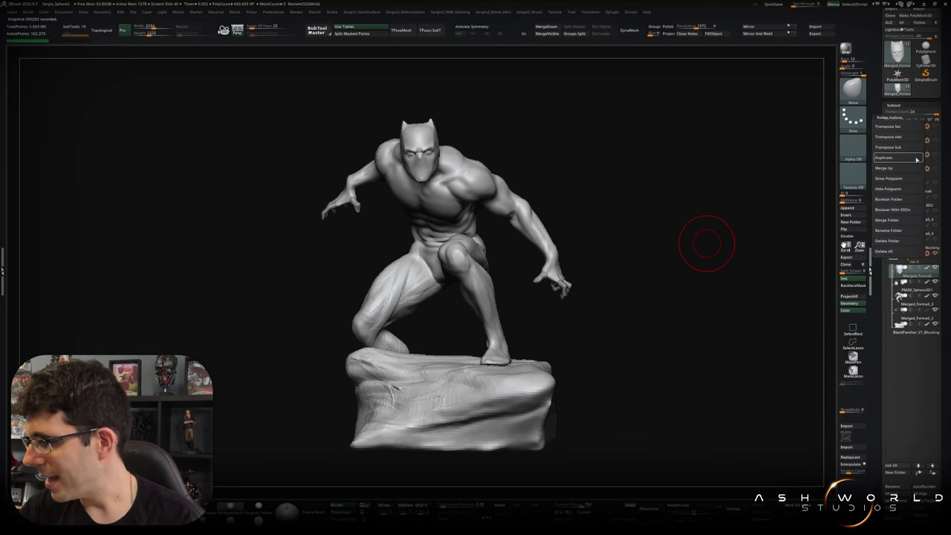
{"action": "left_click", "coordinate": [897, 250]}
{"action": "left_click", "coordinate": [899, 243]}
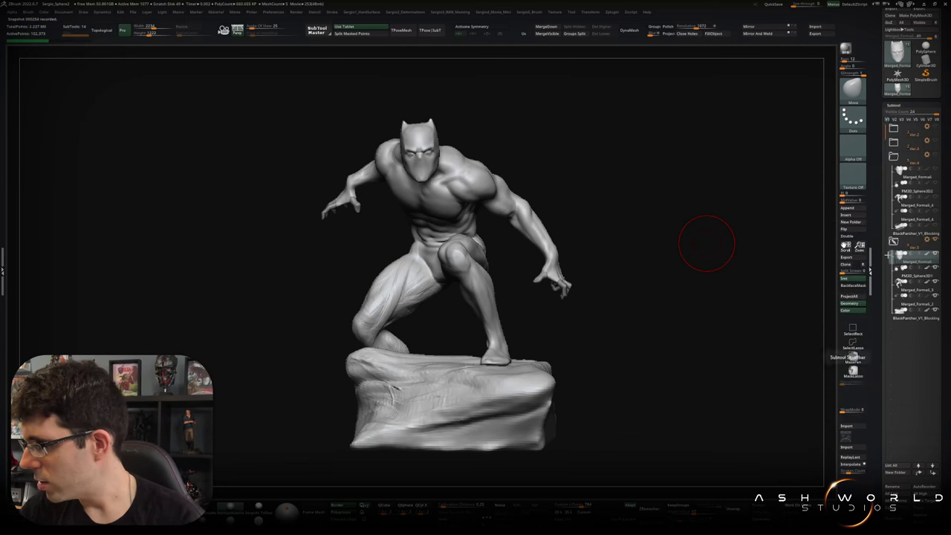
{"action": "left_click", "coordinate": [884, 251]}
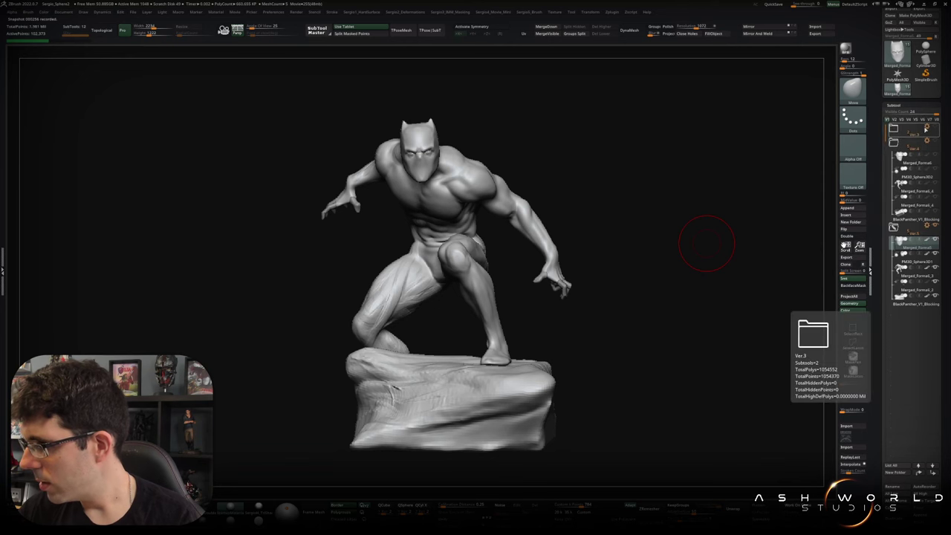
{"action": "left_click", "coordinate": [926, 224]}
{"action": "left_click", "coordinate": [887, 242]}
{"action": "left_click", "coordinate": [927, 225]}
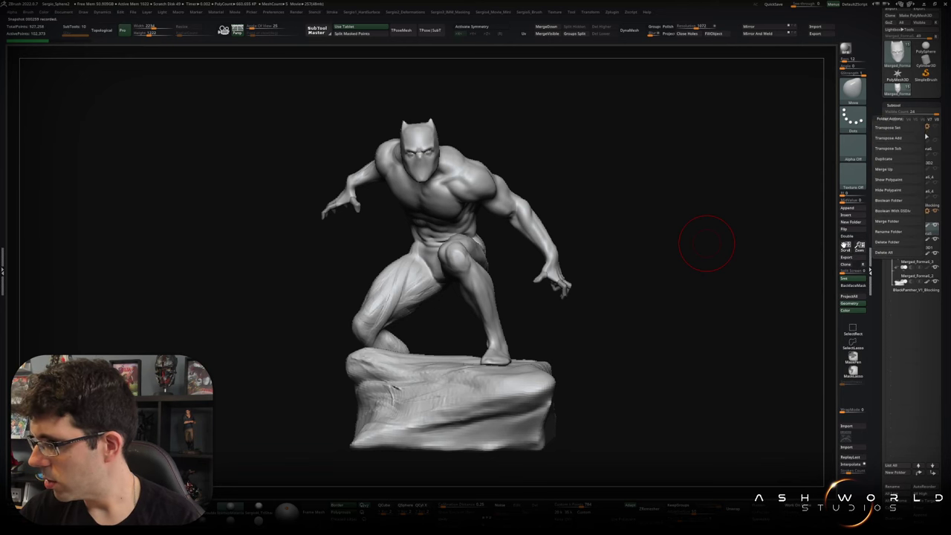
{"action": "left_click", "coordinate": [902, 252]}
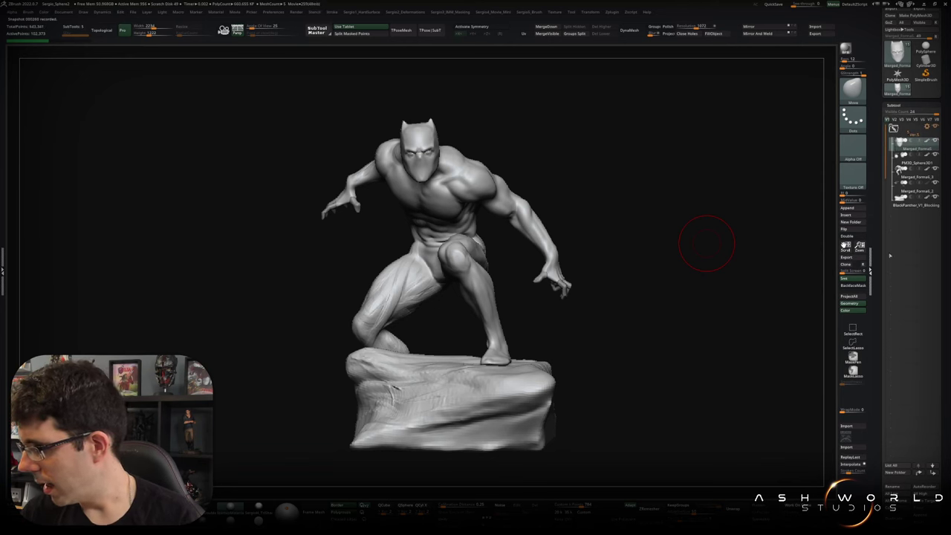
Select the head mask subtool, accept the non-undoable warning, and move the mask down onto the head with Transpose.
{"action": "left_click", "coordinate": [916, 203]}
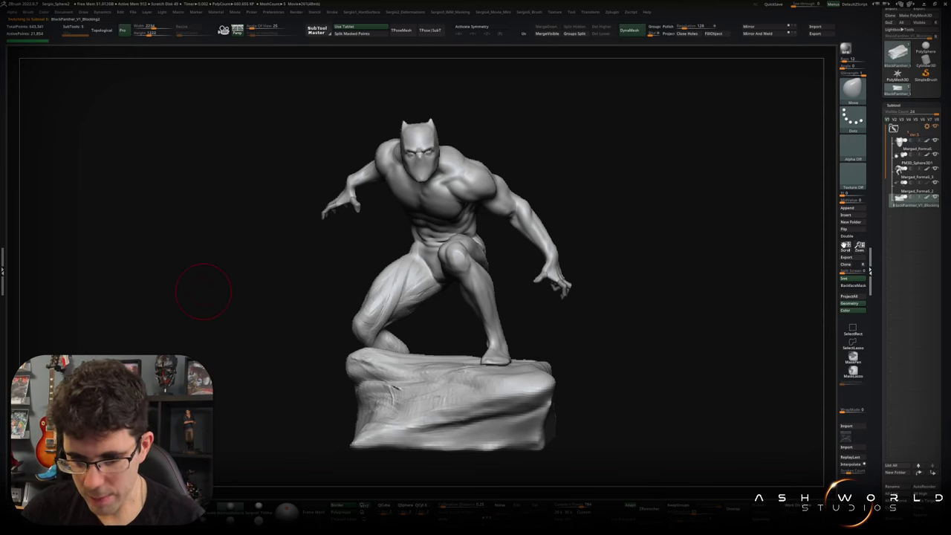
{"action": "key", "text": "shift+s"}
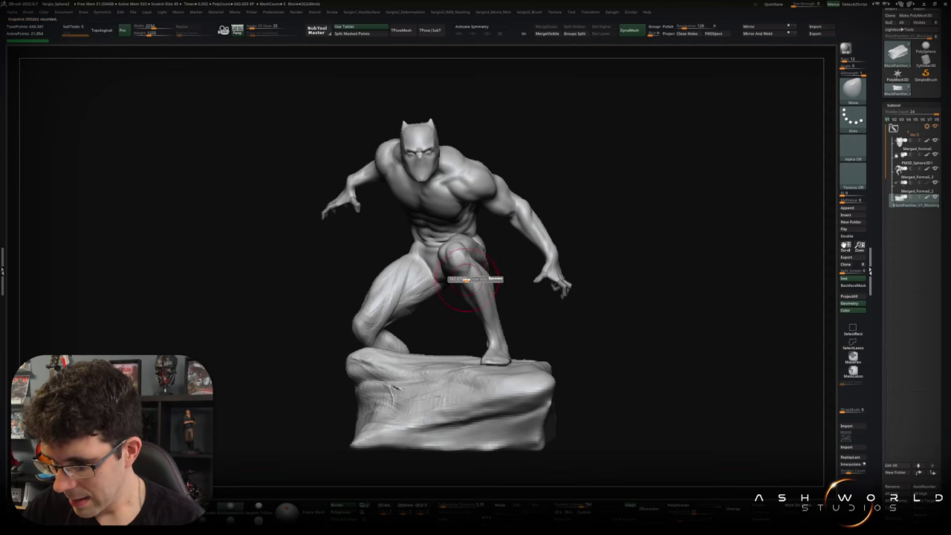
{"action": "left_click", "coordinate": [456, 269], "text": "alt"}
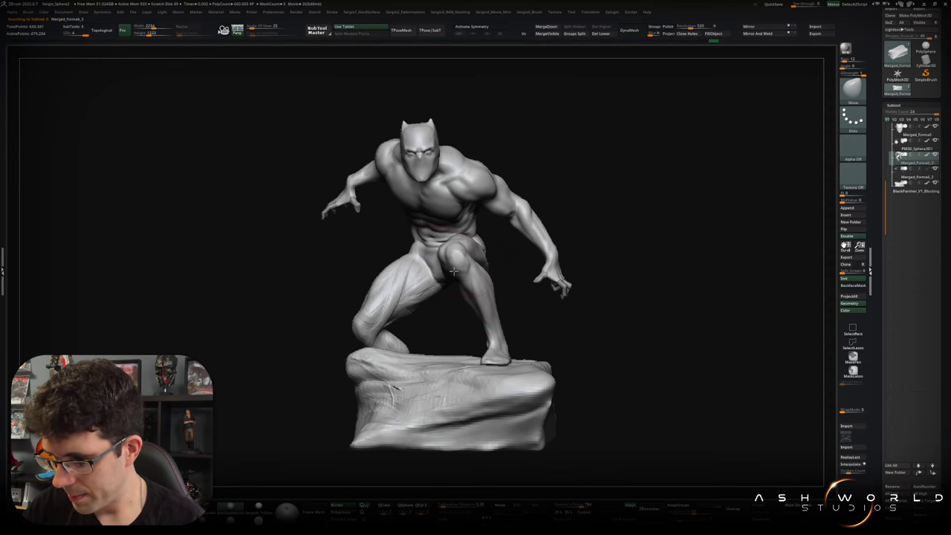
{"action": "left_click", "coordinate": [910, 132]}
{"action": "left_click", "coordinate": [549, 26]}
{"action": "left_click", "coordinate": [530, 42]}
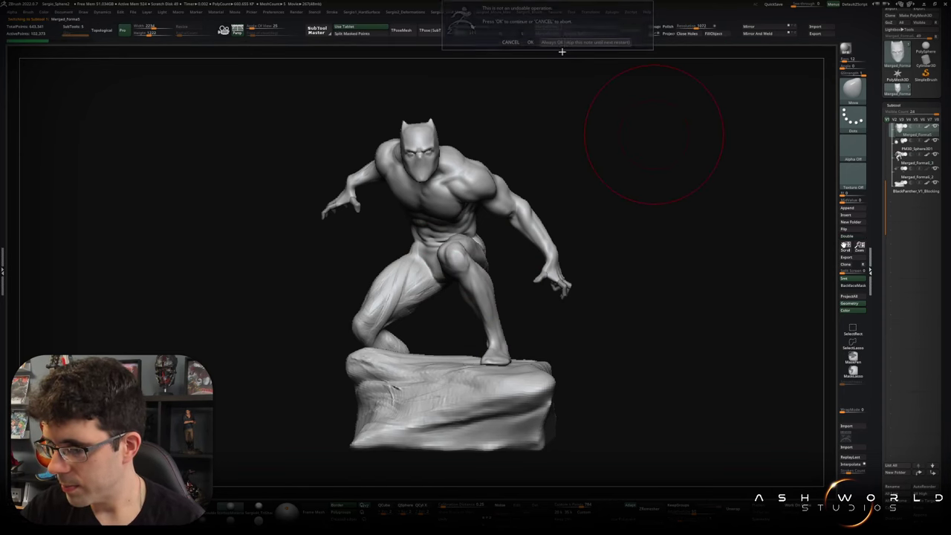
{"action": "key", "text": "w"}
{"action": "left_click_drag", "start_coordinate": [466, 99], "coordinate": [446, 164]}
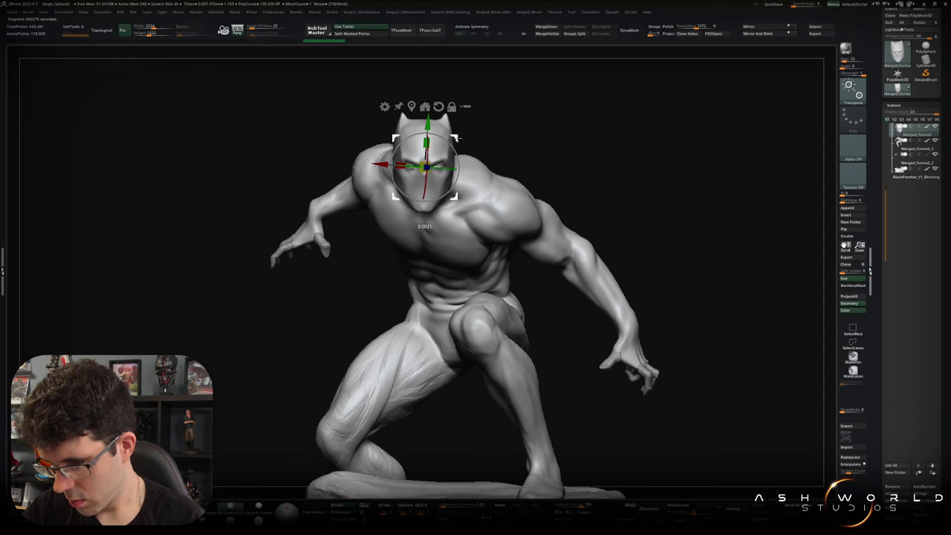
Nudge the head mask slightly right, return to Move, and orbit and frame the figure to check the pose.
{"action": "left_click_drag", "start_coordinate": [457, 137], "coordinate": [499, 133]}
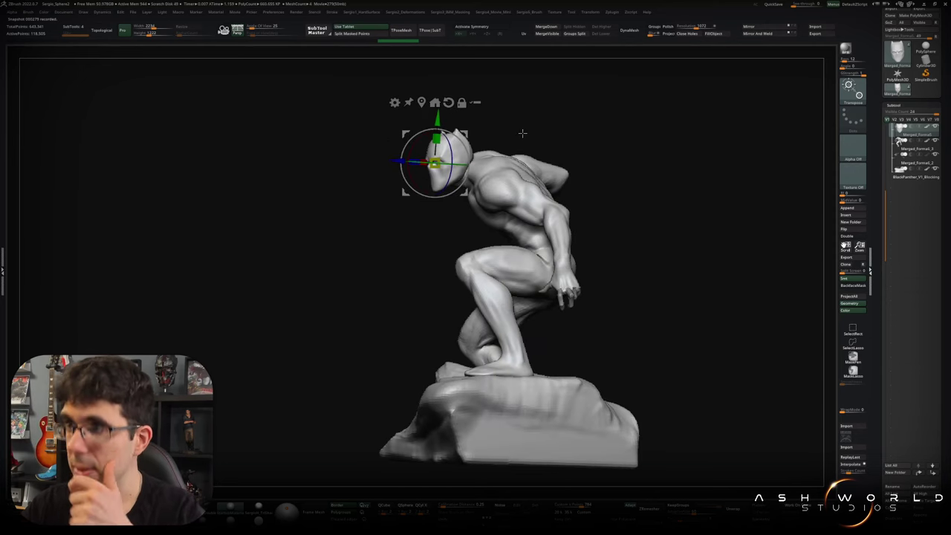
{"action": "mouse_move", "coordinate": [634, 208]}
{"action": "left_mouse_down"}
{"action": "mouse_move", "coordinate": [665, 219]}
{"action": "mouse_move", "coordinate": [627, 233]}
{"action": "mouse_move", "coordinate": [586, 223]}
{"action": "mouse_move", "coordinate": [565, 230]}
{"action": "left_mouse_up"}
{"action": "key", "text": "q"}
{"action": "mouse_move", "coordinate": [361, 180]}
{"action": "left_mouse_down", "text": "alt"}
{"action": "mouse_move", "coordinate": [295, 227]}
{"action": "mouse_move", "coordinate": [495, 255]}
{"action": "left_mouse_up", "text": "alt"}
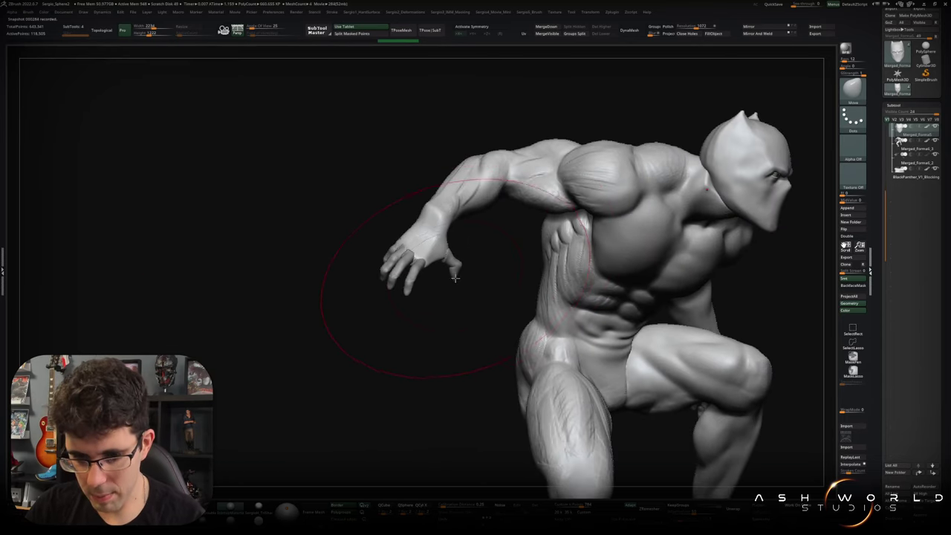
{"action": "mouse_move", "coordinate": [446, 305]}
{"action": "left_mouse_down"}
{"action": "mouse_move", "coordinate": [444, 318]}
{"action": "mouse_move", "coordinate": [474, 242]}
{"action": "left_mouse_up"}
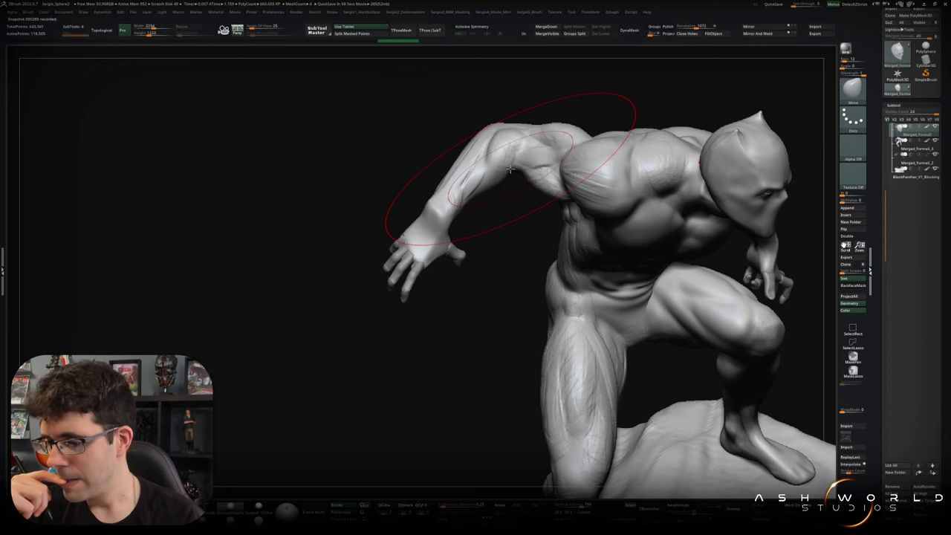
{"action": "left_click_drag", "start_coordinate": [468, 318], "coordinate": [463, 280]}
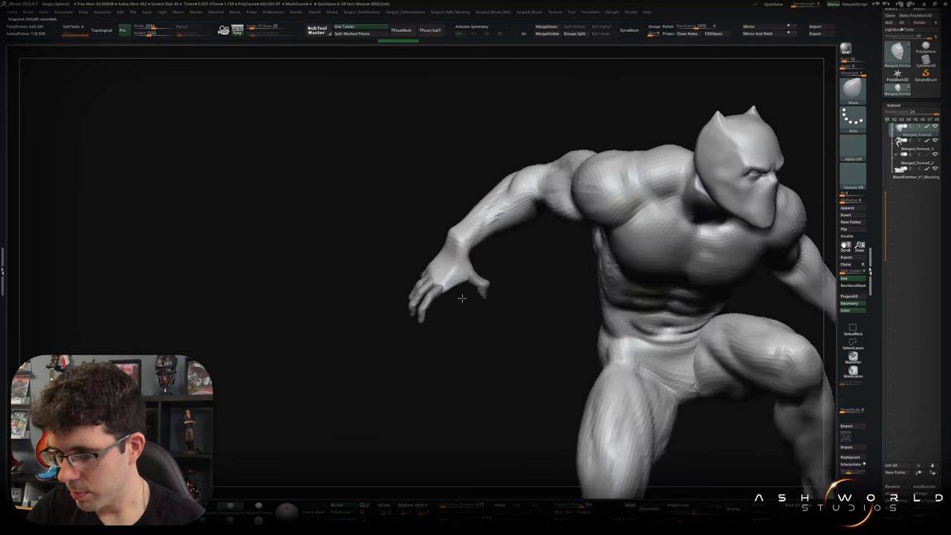
{"action": "key", "text": "f"}
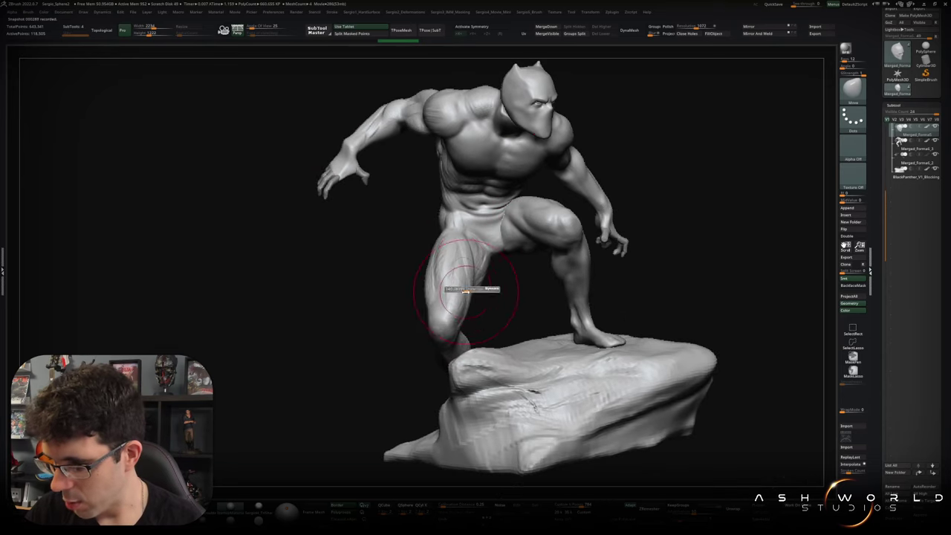
{"action": "left_click_drag", "start_coordinate": [461, 265], "coordinate": [442, 193]}
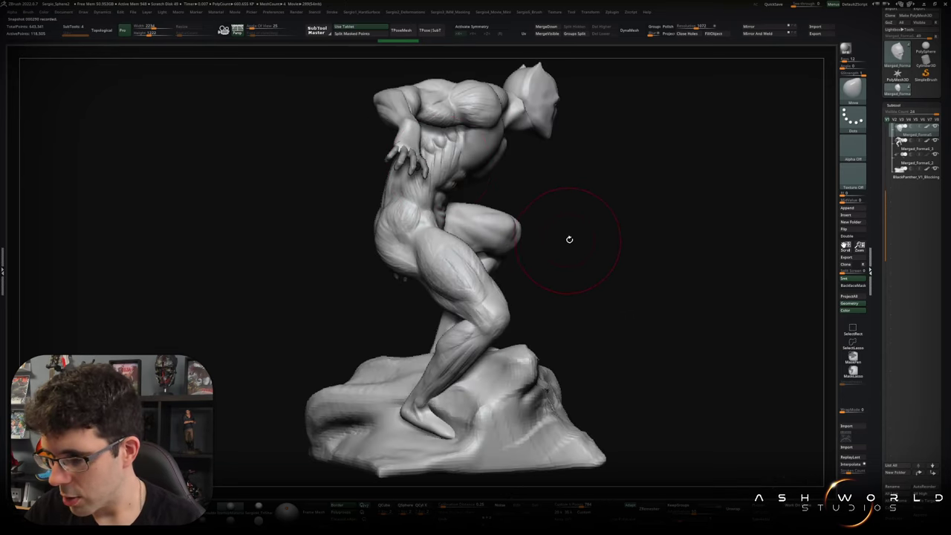
{"action": "left_click_drag", "start_coordinate": [588, 234], "coordinate": [520, 245]}
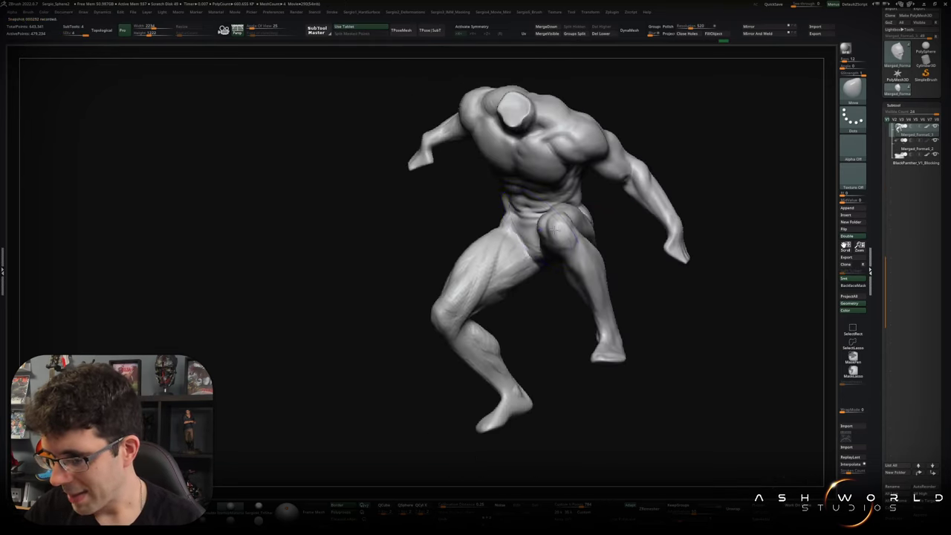
Build up the obliques and side ribs with ClayBuildup, smoothing with Shift between strokes.
{"action": "mouse_move", "coordinate": [520, 245]}
{"action": "right_mouse_down", "text": "ctrl"}
{"action": "mouse_move", "coordinate": [501, 241]}
{"action": "mouse_move", "coordinate": [497, 227]}
{"action": "right_mouse_up", "text": "ctrl"}
{"action": "key", "text": "space"}
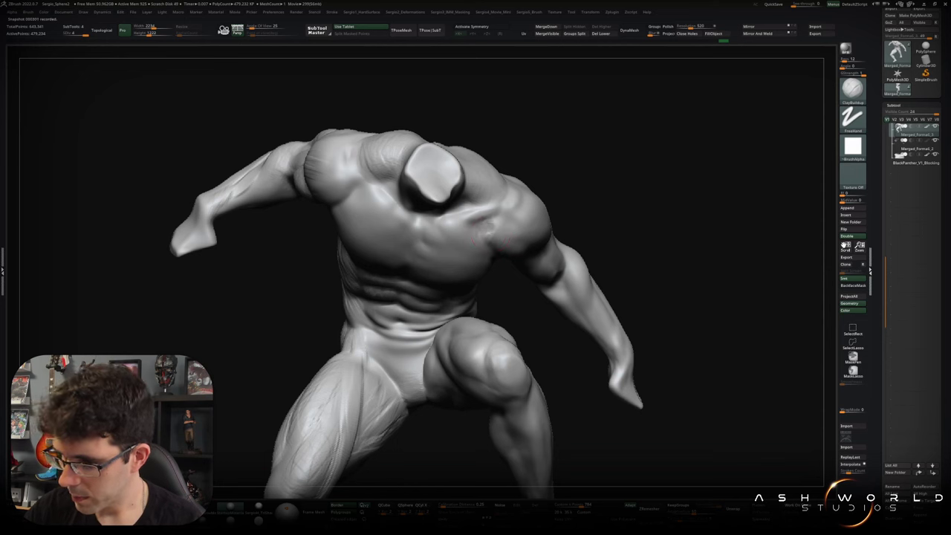
{"action": "key", "text": "shift"}
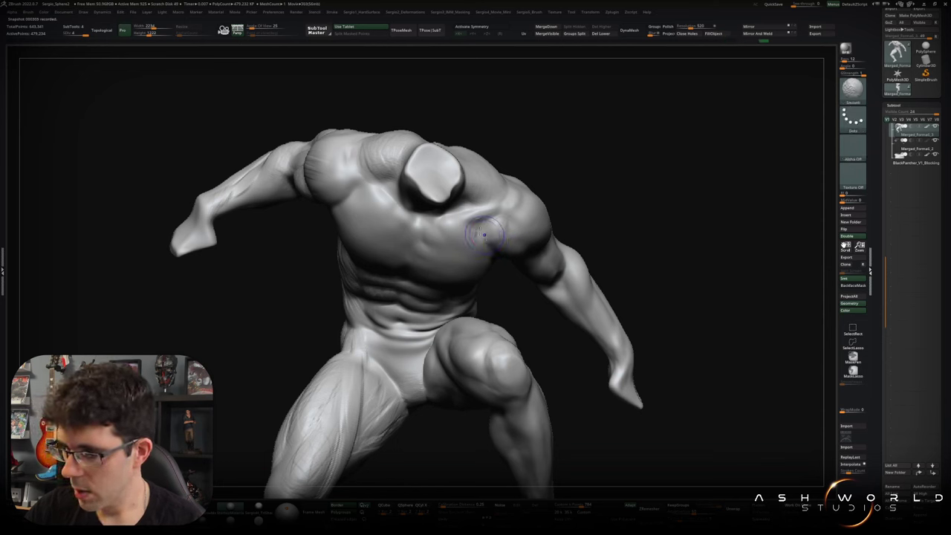
{"action": "right_click_drag", "start_coordinate": [498, 241], "coordinate": [511, 240]}
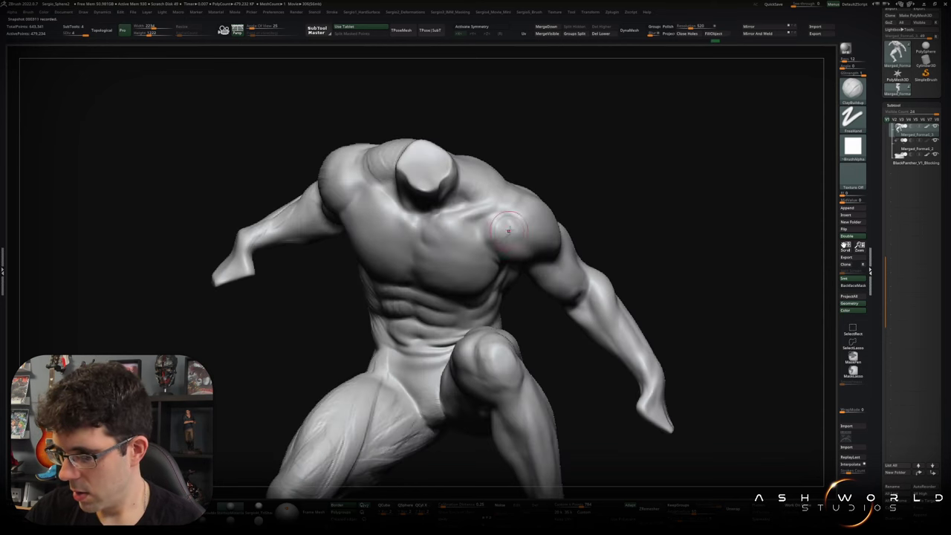
{"action": "right_click_drag", "start_coordinate": [509, 254], "coordinate": [509, 233]}
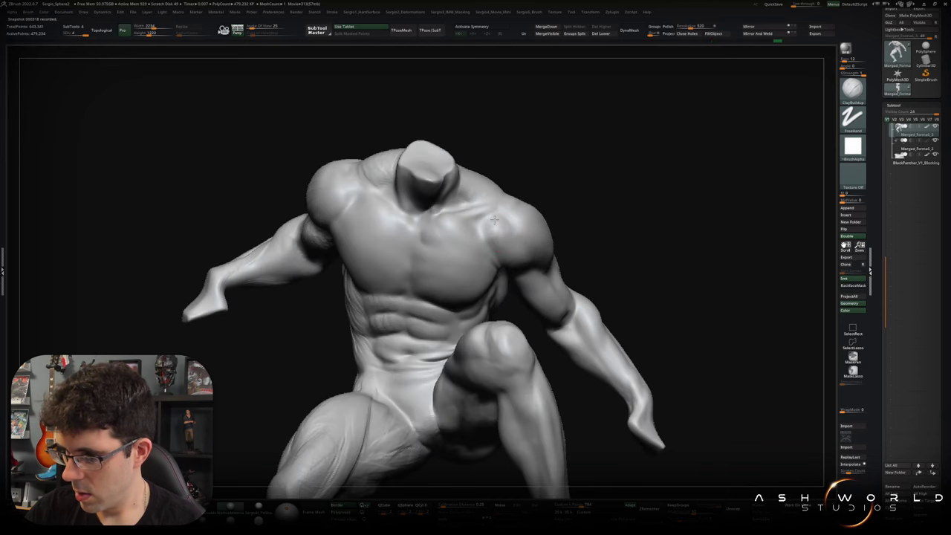
{"action": "mouse_move", "coordinate": [503, 229]}
{"action": "right_mouse_down"}
{"action": "mouse_move", "coordinate": [513, 264]}
{"action": "mouse_move", "coordinate": [503, 298]}
{"action": "mouse_move", "coordinate": [478, 276]}
{"action": "right_mouse_up"}
{"action": "key", "text": "shift"}
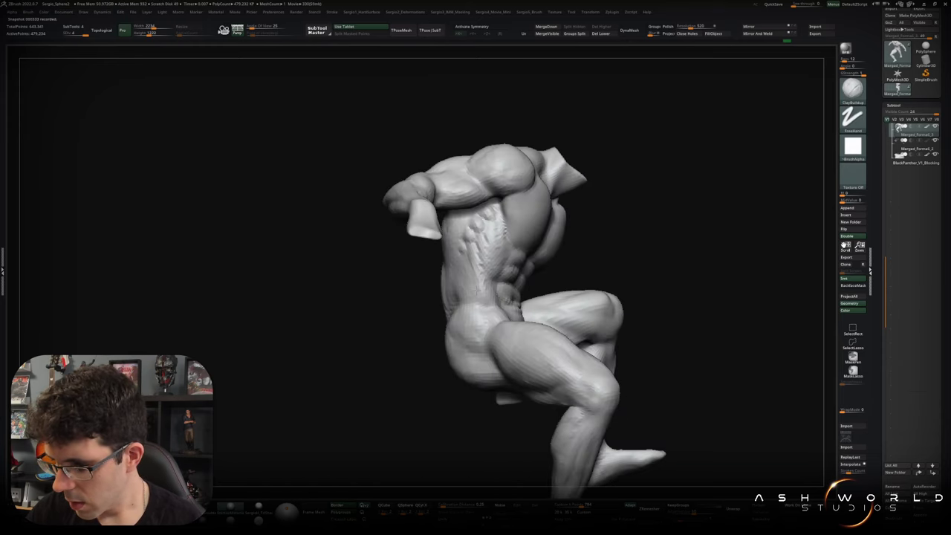
{"action": "key", "text": "shift"}
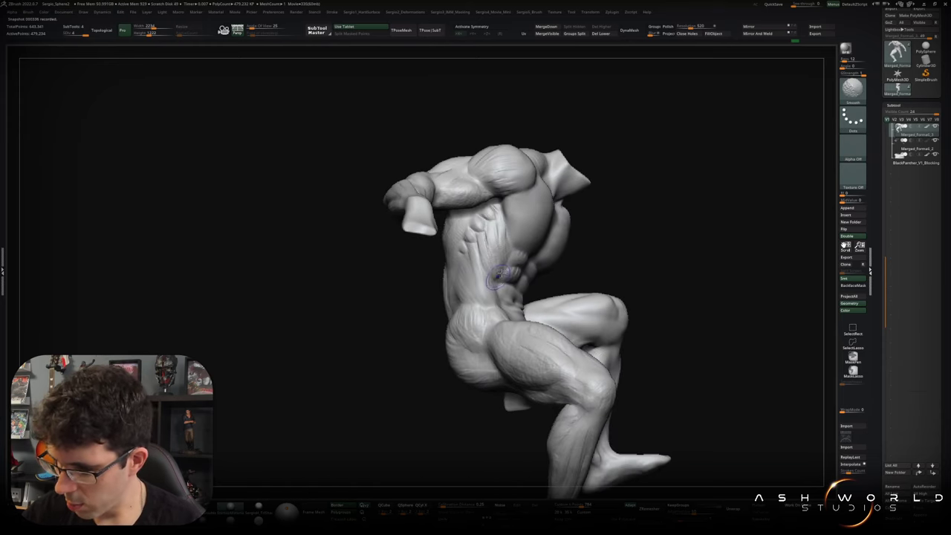
Switch to Smooth Strong and soften the abdominal and serratus forms from several angles.
{"action": "key", "text": "b"}
{"action": "left_click", "coordinate": [529, 389]}
{"action": "right_click_drag", "start_coordinate": [529, 389], "coordinate": [499, 259]}
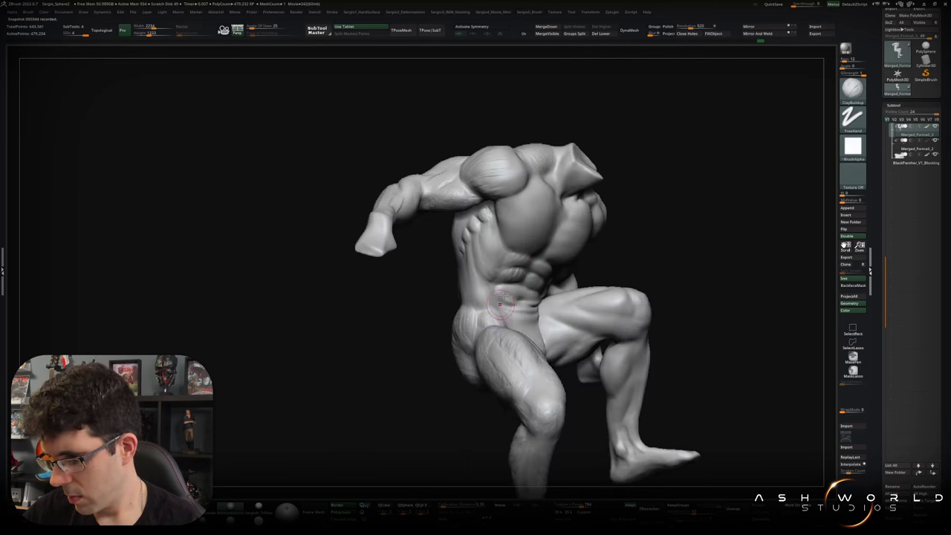
{"action": "right_click_drag", "start_coordinate": [473, 248], "coordinate": [488, 255]}
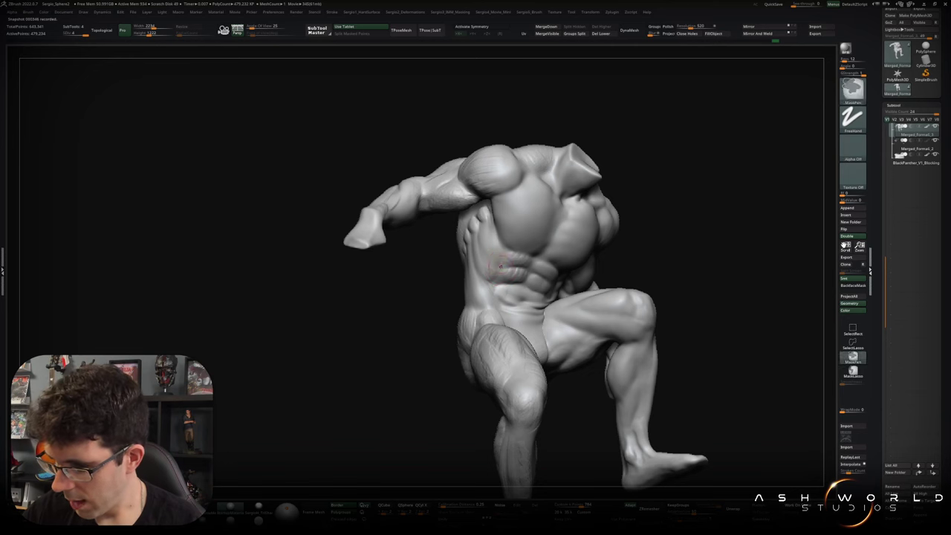
{"action": "right_click_drag", "start_coordinate": [488, 251], "coordinate": [494, 255], "text": "ctrl"}
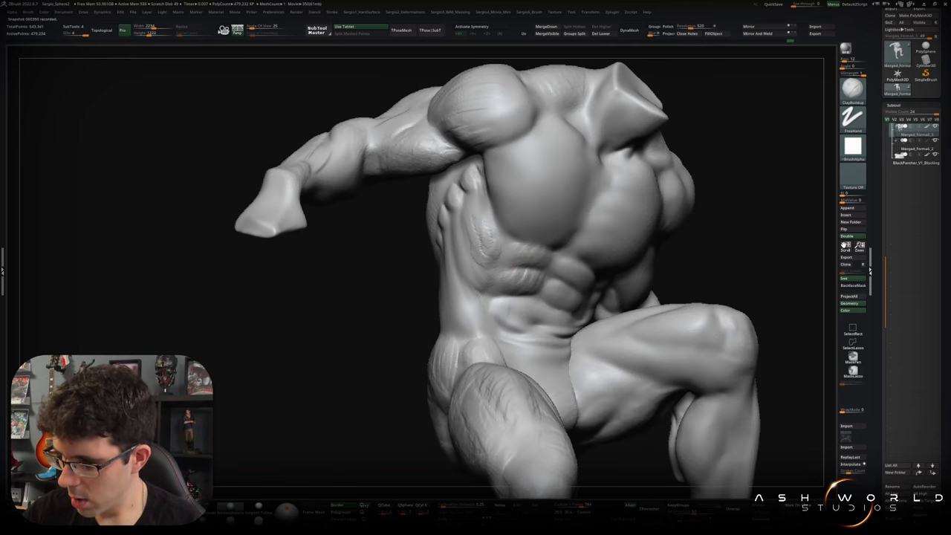
{"action": "key", "text": "shift"}
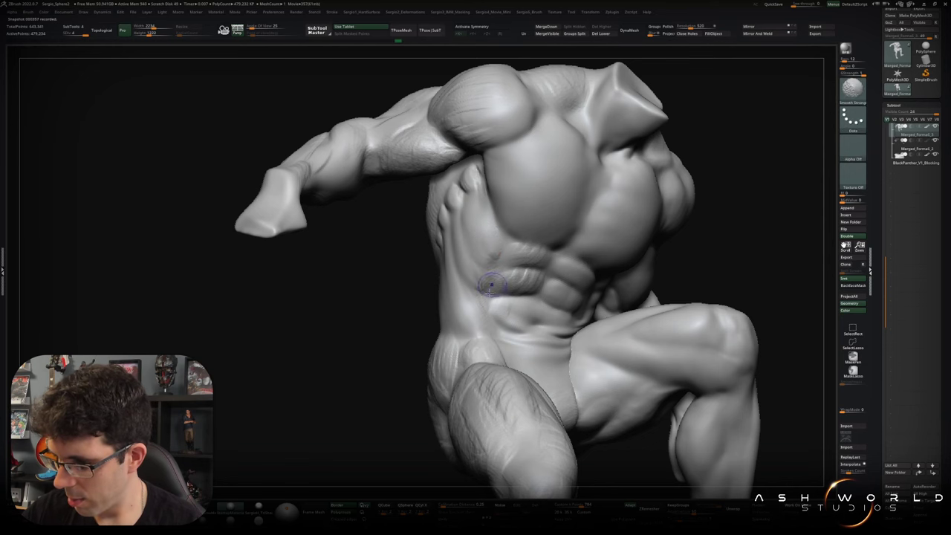
{"action": "right_click_drag", "start_coordinate": [498, 266], "coordinate": [513, 280]}
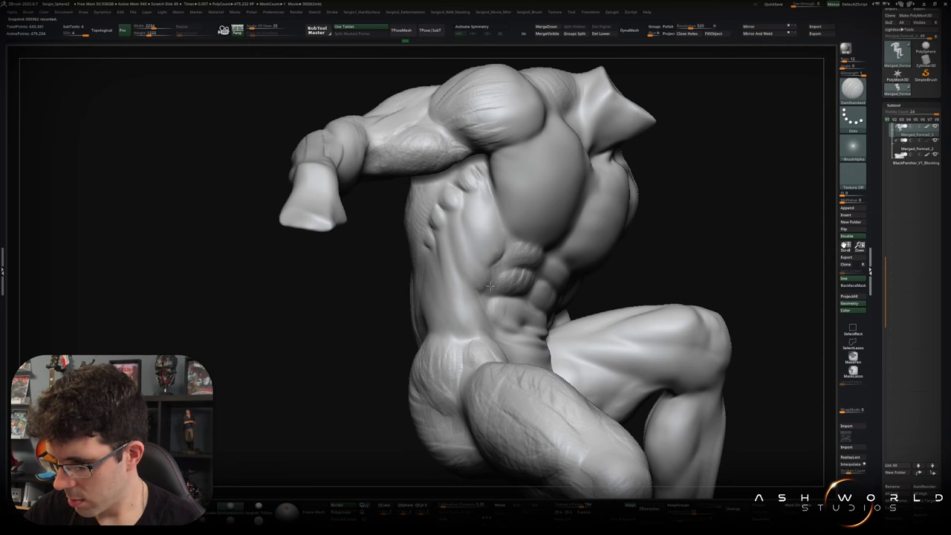
{"action": "mouse_move", "coordinate": [513, 260]}
{"action": "right_mouse_down"}
{"action": "mouse_move", "coordinate": [508, 248]}
{"action": "mouse_move", "coordinate": [491, 261]}
{"action": "mouse_move", "coordinate": [480, 244]}
{"action": "right_mouse_up"}
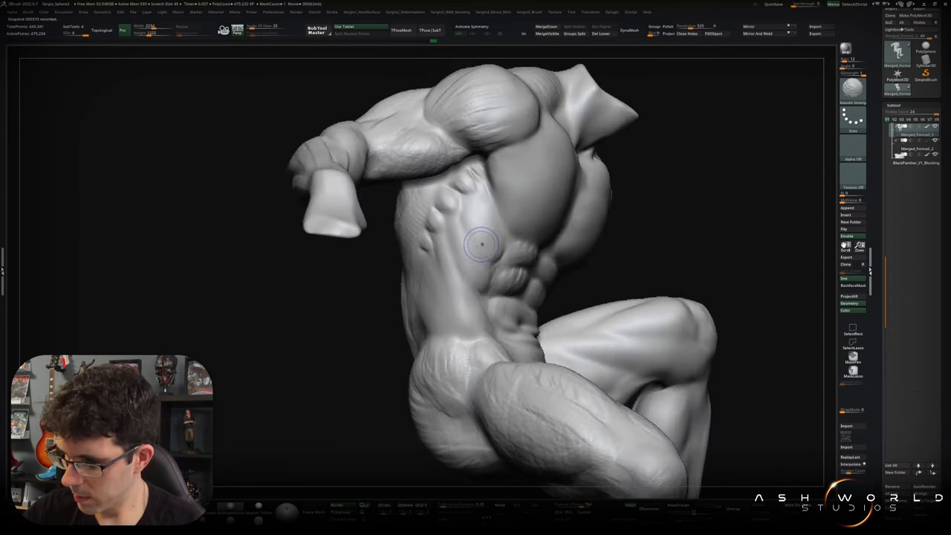
{"action": "mouse_move", "coordinate": [476, 306]}
{"action": "right_mouse_down"}
{"action": "mouse_move", "coordinate": [490, 268]}
{"action": "mouse_move", "coordinate": [479, 223]}
{"action": "right_mouse_up"}
Switch to a gentler smooth brush and soften the chest and abdominal muscles.
{"action": "right_click_drag", "start_coordinate": [492, 278], "coordinate": [521, 275]}
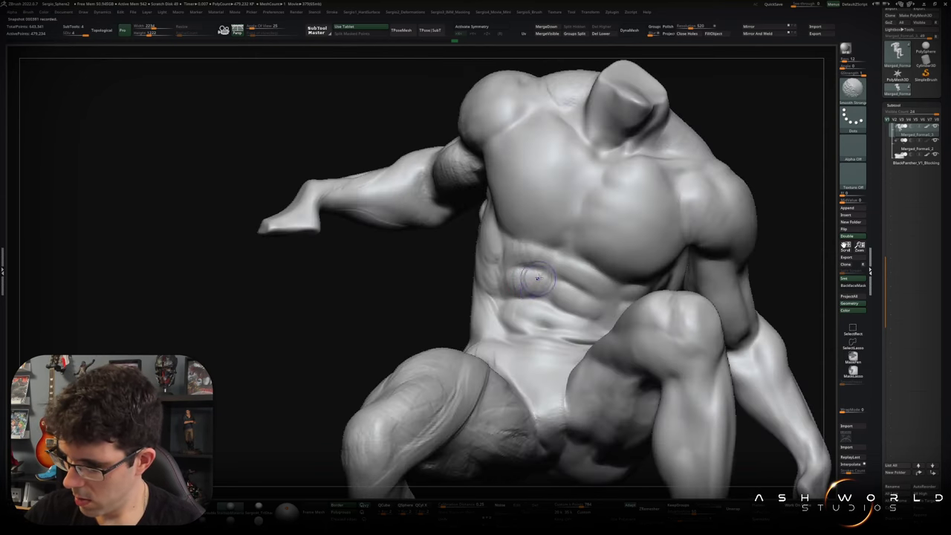
{"action": "key", "text": "b"}
{"action": "key", "text": "s"}
{"action": "key", "text": "m"}
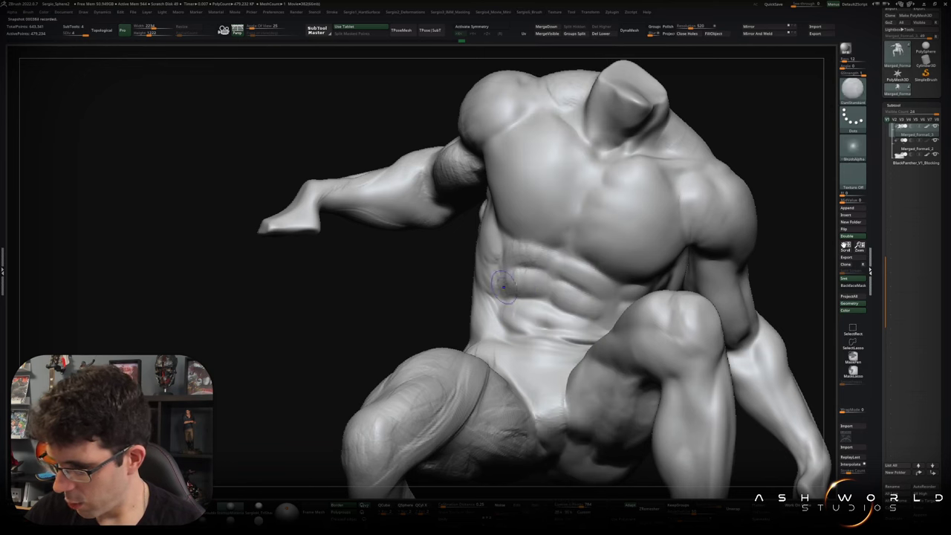
{"action": "right_click_drag", "start_coordinate": [539, 267], "coordinate": [578, 228]}
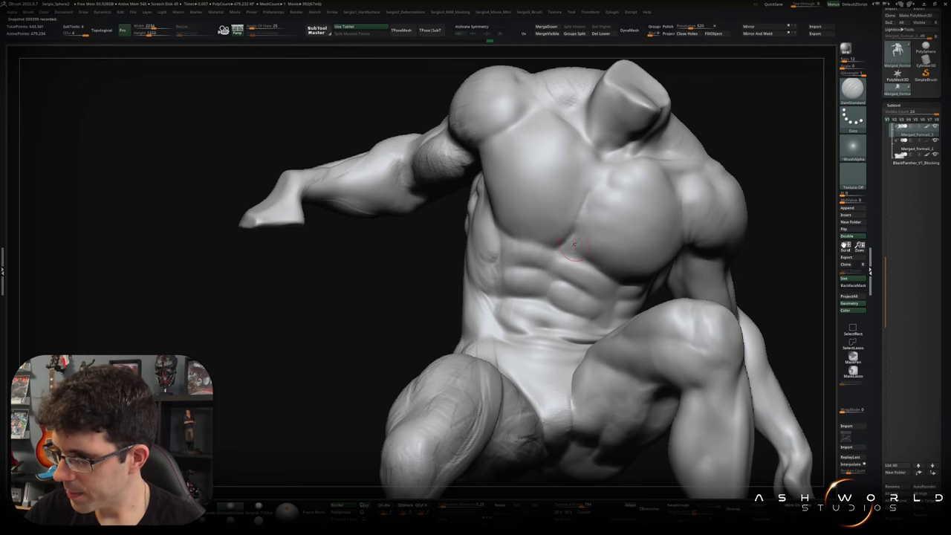
{"action": "right_click_drag", "start_coordinate": [589, 192], "coordinate": [594, 186]}
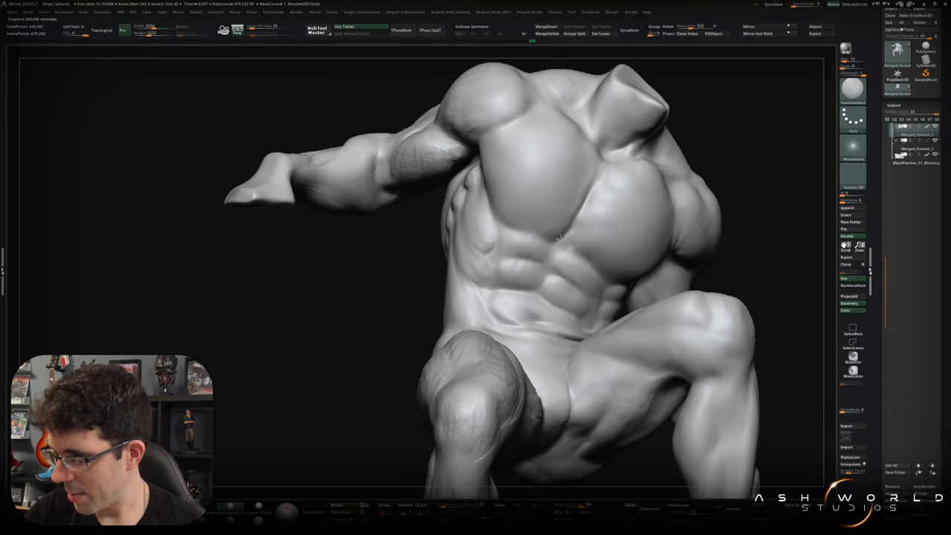
{"action": "right_click_drag", "start_coordinate": [604, 166], "coordinate": [604, 170]}
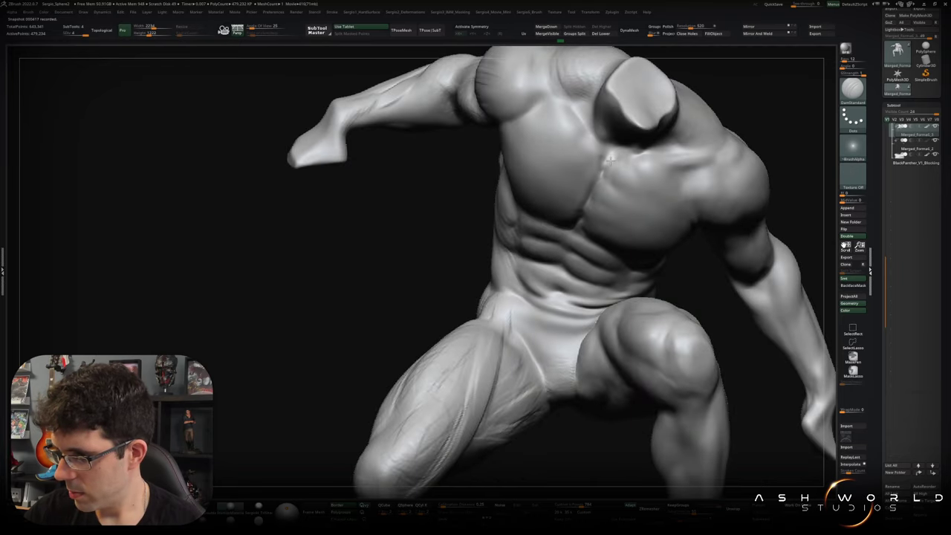
{"action": "right_click_drag", "start_coordinate": [610, 153], "coordinate": [614, 154]}
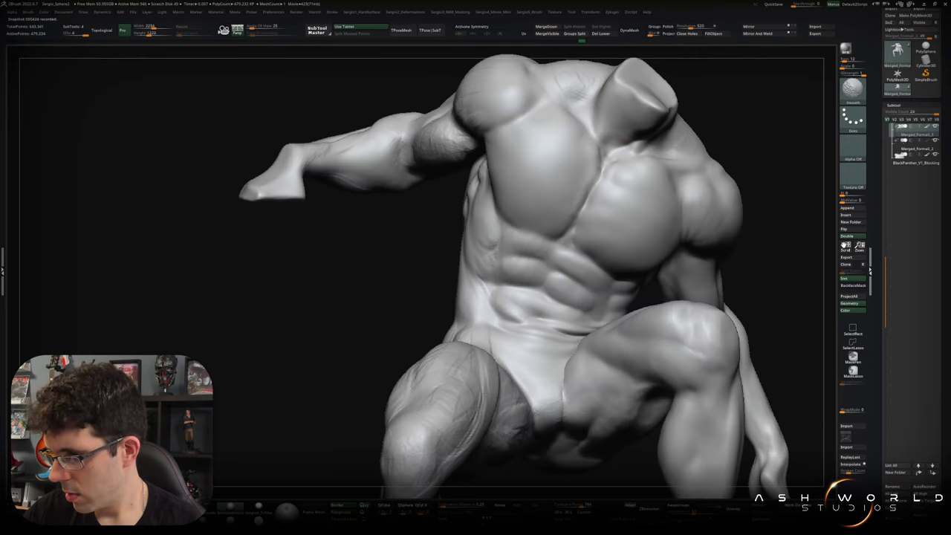
Return to ClayBuildup and add more pectoral and ab mass, Shift-smoothing the strokes.
{"action": "key", "text": "b"}
{"action": "key", "text": "c"}
{"action": "key", "text": "b"}
{"action": "right_click_drag", "start_coordinate": [604, 195], "coordinate": [591, 189]}
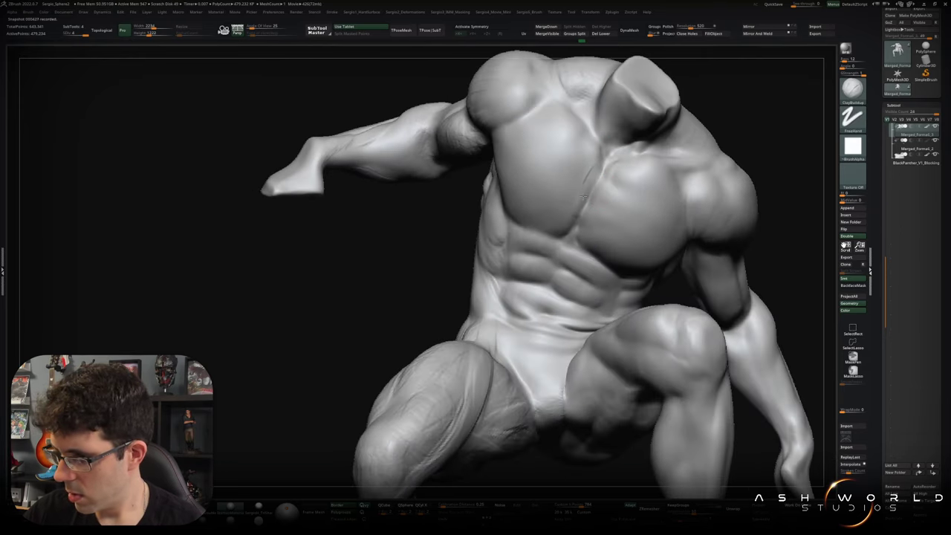
{"action": "key", "text": "shift"}
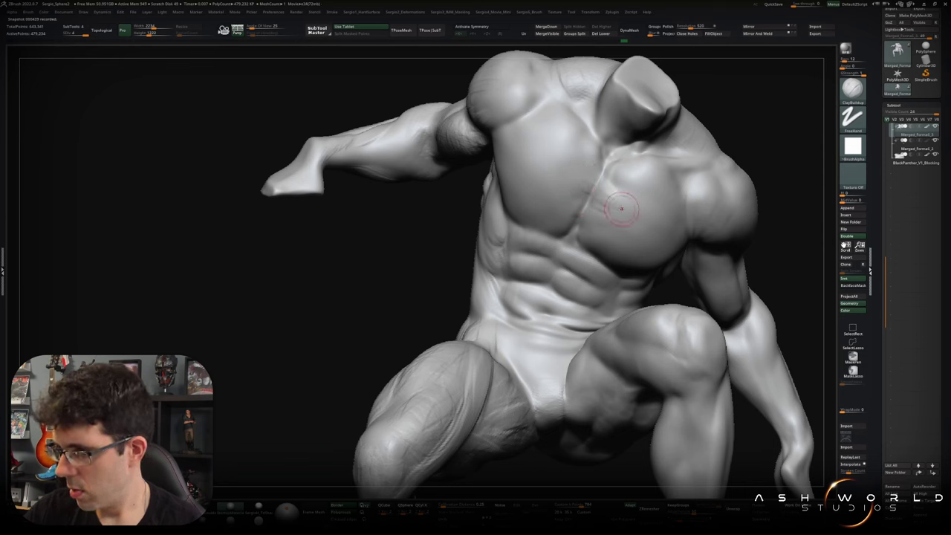
{"action": "mouse_move", "coordinate": [622, 209]}
{"action": "right_mouse_down", "text": "ctrl"}
{"action": "mouse_move", "coordinate": [636, 256]}
{"action": "mouse_move", "coordinate": [616, 223]}
{"action": "right_mouse_up", "text": "ctrl"}
{"action": "mouse_move", "coordinate": [727, 216]}
{"action": "right_mouse_down"}
{"action": "mouse_move", "coordinate": [737, 244]}
{"action": "mouse_move", "coordinate": [684, 238]}
{"action": "mouse_move", "coordinate": [698, 240]}
{"action": "right_mouse_up"}
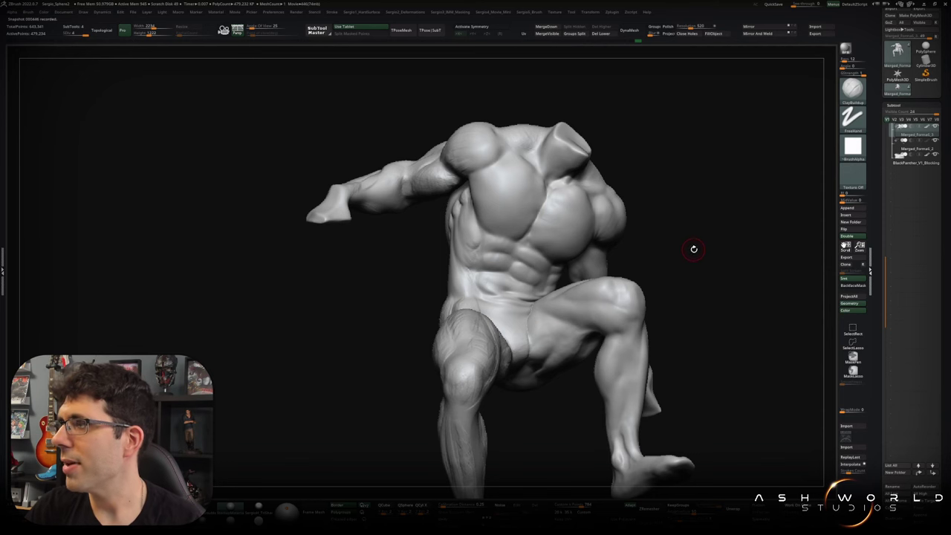
Orbit around to the back and shoulder, smoothing the upper body surface along the way.
{"action": "right_click_drag", "start_coordinate": [703, 246], "coordinate": [706, 257]}
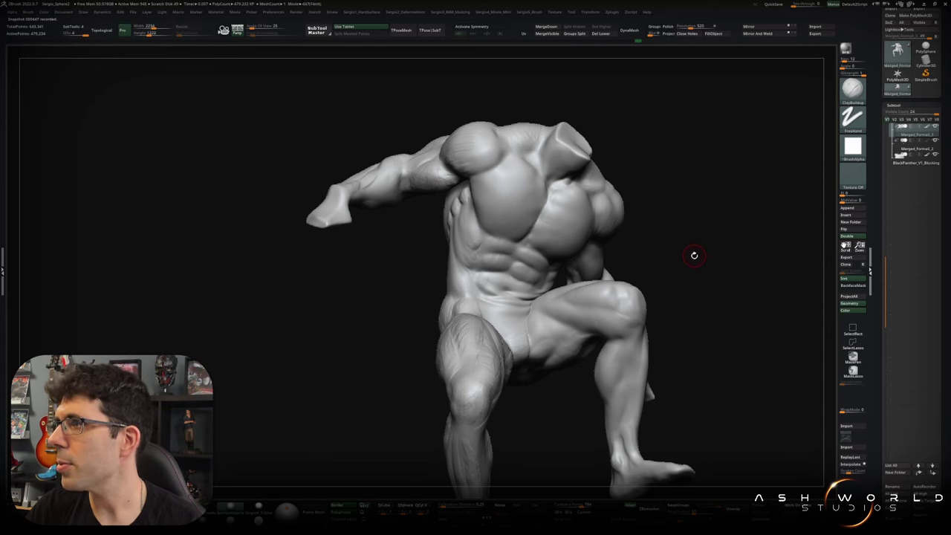
{"action": "mouse_move", "coordinate": [694, 255]}
{"action": "right_mouse_down"}
{"action": "mouse_move", "coordinate": [679, 253]}
{"action": "mouse_move", "coordinate": [694, 272]}
{"action": "mouse_move", "coordinate": [505, 238]}
{"action": "mouse_move", "coordinate": [526, 262]}
{"action": "right_mouse_up"}
{"action": "key", "text": "shift"}
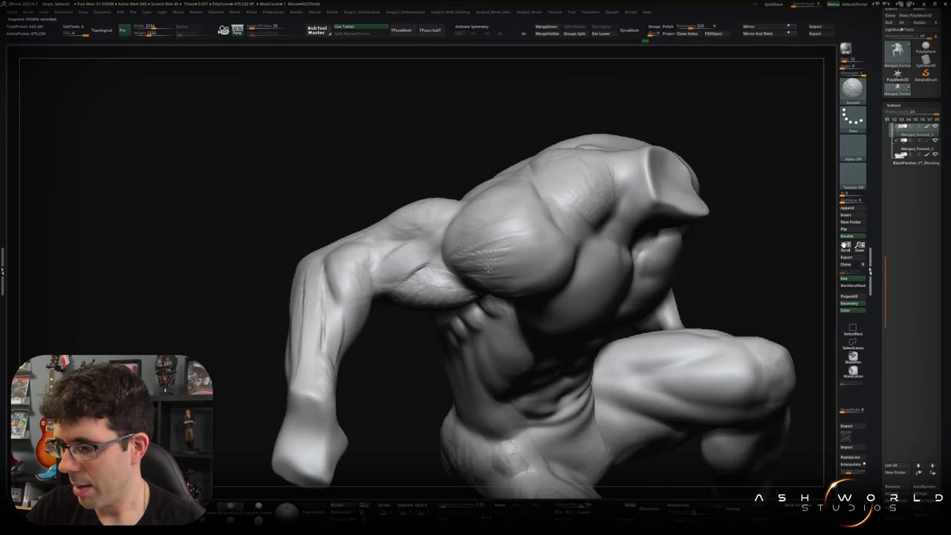
{"action": "mouse_move", "coordinate": [515, 221]}
{"action": "right_mouse_down"}
{"action": "mouse_move", "coordinate": [489, 187]}
{"action": "mouse_move", "coordinate": [421, 246]}
{"action": "mouse_move", "coordinate": [461, 235]}
{"action": "right_mouse_up"}
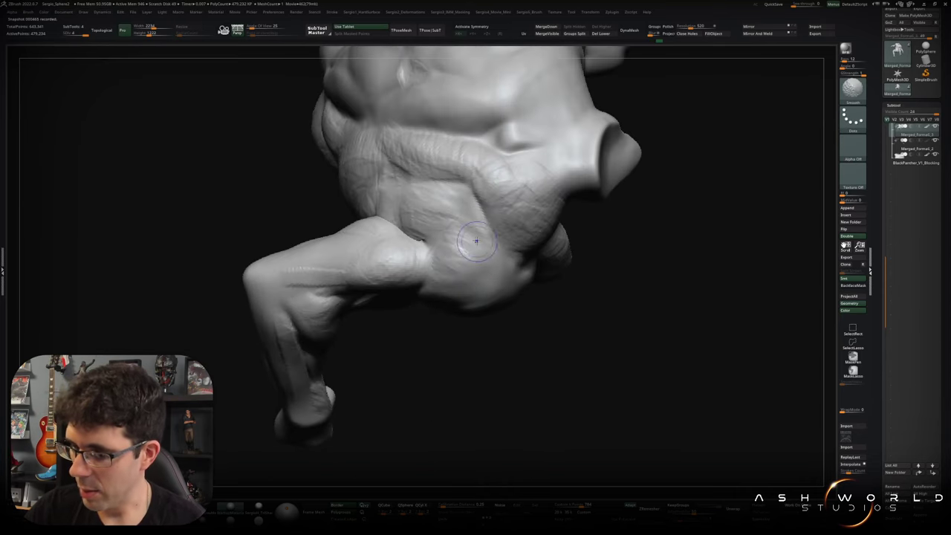
{"action": "mouse_move", "coordinate": [470, 286]}
{"action": "right_mouse_down"}
{"action": "mouse_move", "coordinate": [513, 318]}
{"action": "mouse_move", "coordinate": [504, 361]}
{"action": "right_mouse_up"}
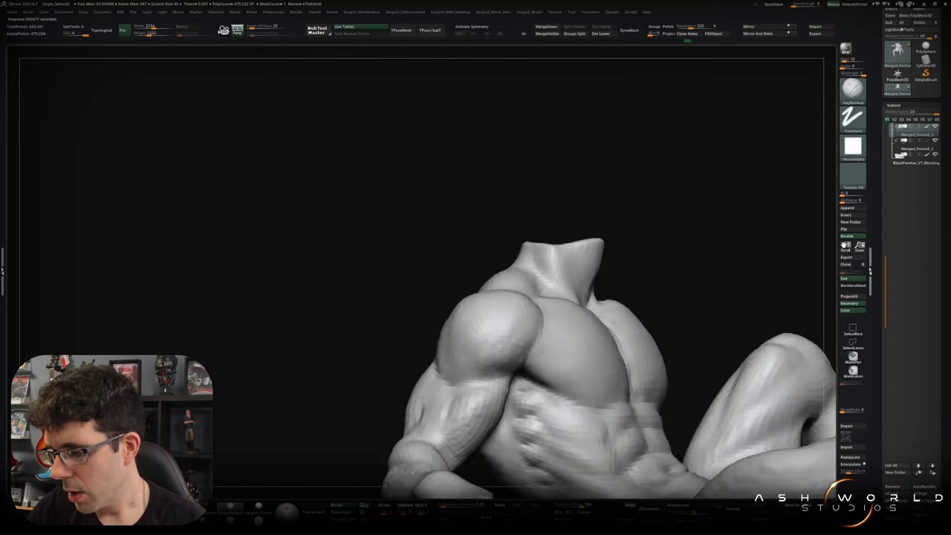
{"action": "mouse_move", "coordinate": [479, 346]}
{"action": "right_mouse_down"}
{"action": "mouse_move", "coordinate": [467, 359]}
{"action": "mouse_move", "coordinate": [439, 356]}
{"action": "right_mouse_up"}
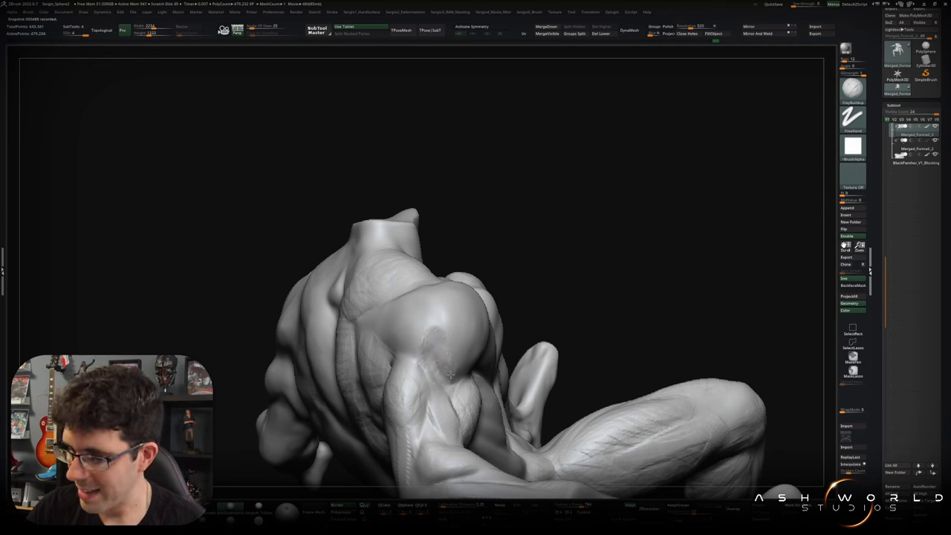
{"action": "key", "text": "shift"}
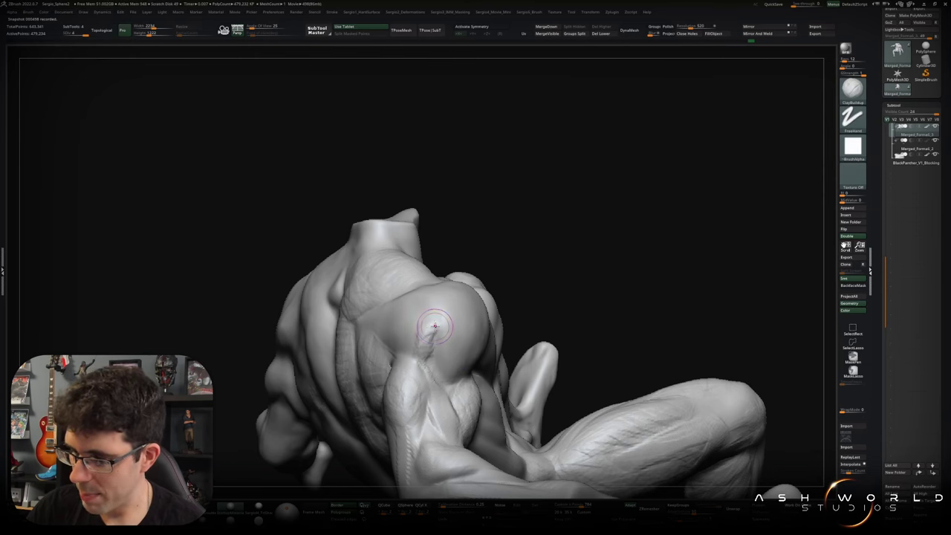
{"action": "key", "text": "shift"}
Build up clay on the rear deltoid and Shift-smooth it from several shoulder angles.
{"action": "right_click_drag", "start_coordinate": [427, 341], "coordinate": [425, 313]}
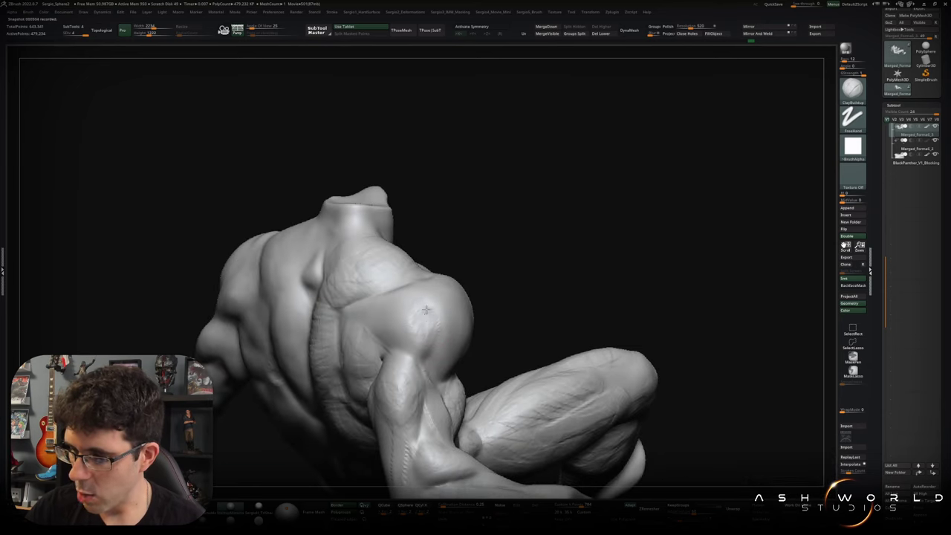
{"action": "left_click_drag", "start_coordinate": [421, 320], "coordinate": [432, 325]}
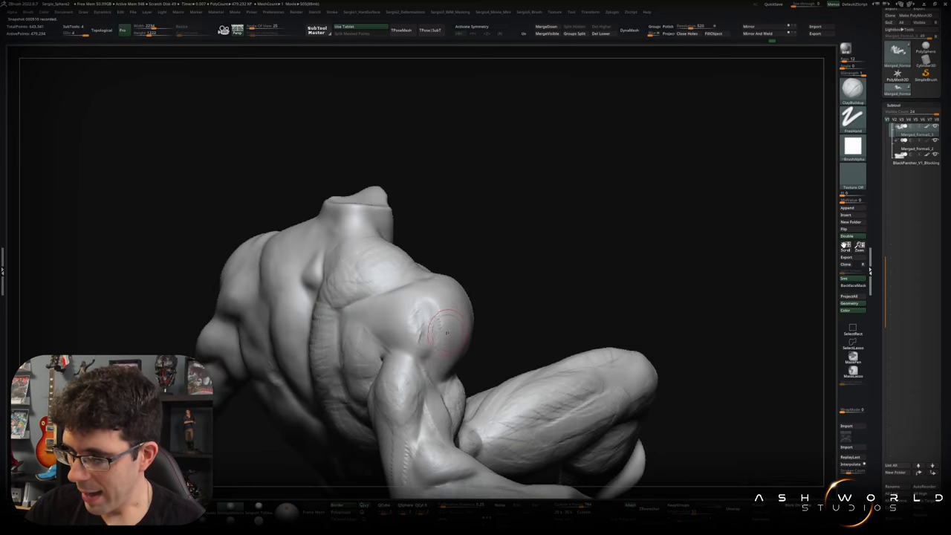
{"action": "key", "text": "shift"}
{"action": "mouse_move", "coordinate": [408, 311]}
{"action": "right_mouse_down"}
{"action": "mouse_move", "coordinate": [416, 330]}
{"action": "mouse_move", "coordinate": [409, 323]}
{"action": "right_mouse_up"}
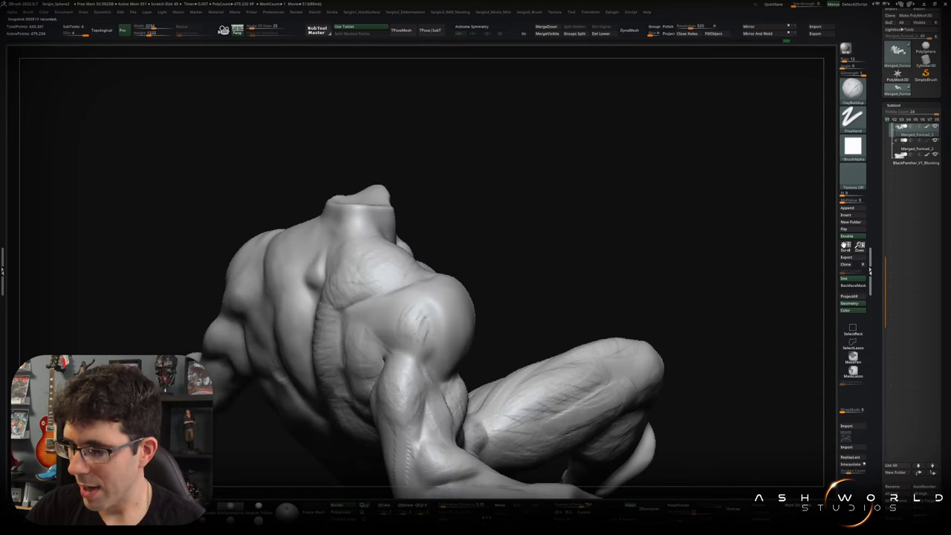
{"action": "key", "text": "shift"}
{"action": "mouse_move", "coordinate": [397, 321]}
{"action": "right_mouse_down"}
{"action": "mouse_move", "coordinate": [418, 335]}
{"action": "mouse_move", "coordinate": [388, 288]}
{"action": "right_mouse_up"}
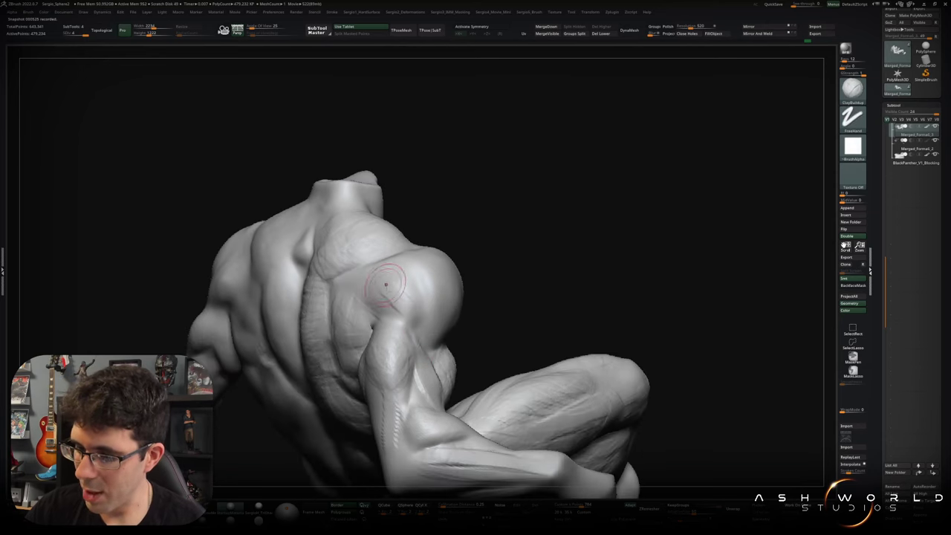
{"action": "key", "text": "shift"}
{"action": "mouse_move", "coordinate": [407, 305]}
{"action": "right_mouse_down"}
{"action": "mouse_move", "coordinate": [492, 266]}
{"action": "mouse_move", "coordinate": [524, 237]}
{"action": "right_mouse_up"}
{"action": "mouse_move", "coordinate": [518, 294]}
{"action": "right_mouse_down"}
{"action": "mouse_move", "coordinate": [533, 278]}
{"action": "mouse_move", "coordinate": [405, 315]}
{"action": "right_mouse_up"}
Smooth the upper back and shoulder, checking from higher and lower viewpoints.
{"action": "key", "text": "shift"}
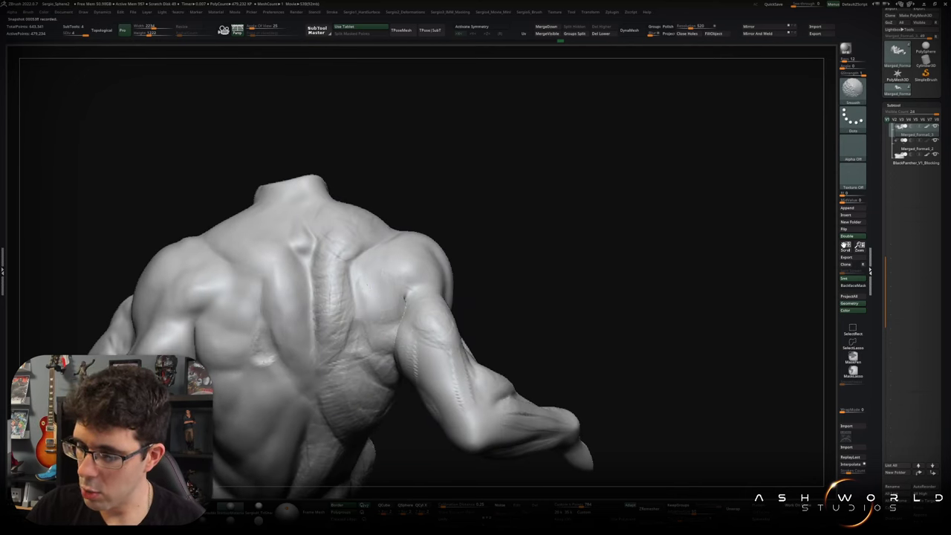
{"action": "right_click_drag", "start_coordinate": [391, 327], "coordinate": [380, 297]}
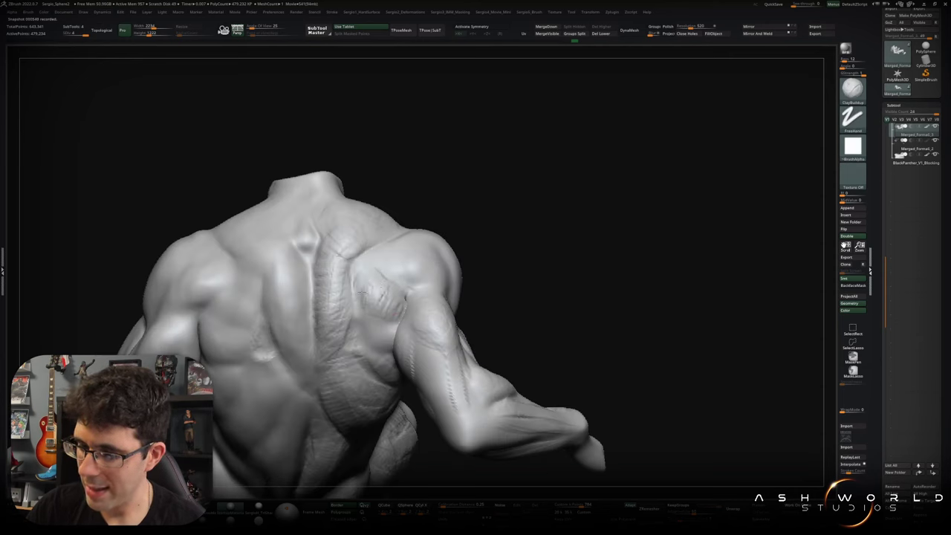
{"action": "key", "text": "shift"}
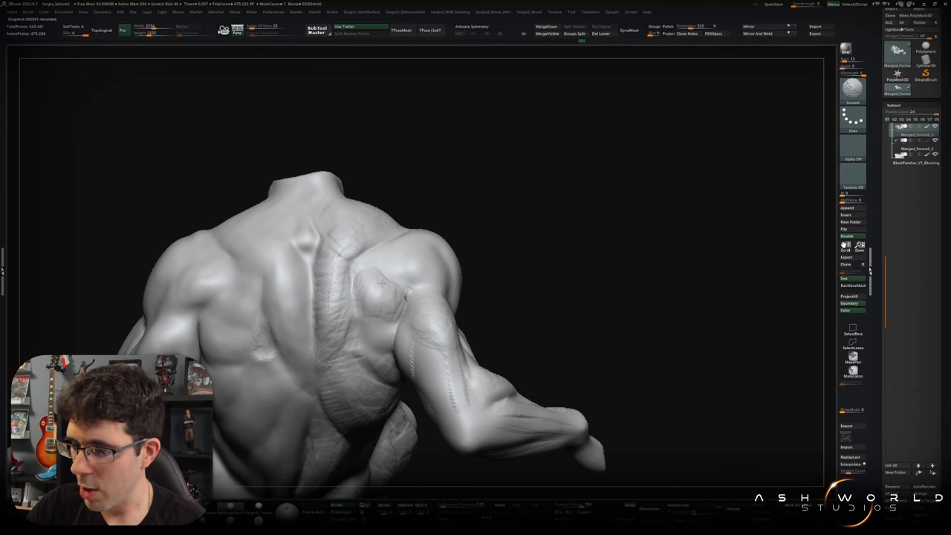
{"action": "mouse_move", "coordinate": [381, 283]}
{"action": "right_mouse_down"}
{"action": "mouse_move", "coordinate": [477, 292]}
{"action": "mouse_move", "coordinate": [416, 297]}
{"action": "right_mouse_up"}
{"action": "key", "text": "shift"}
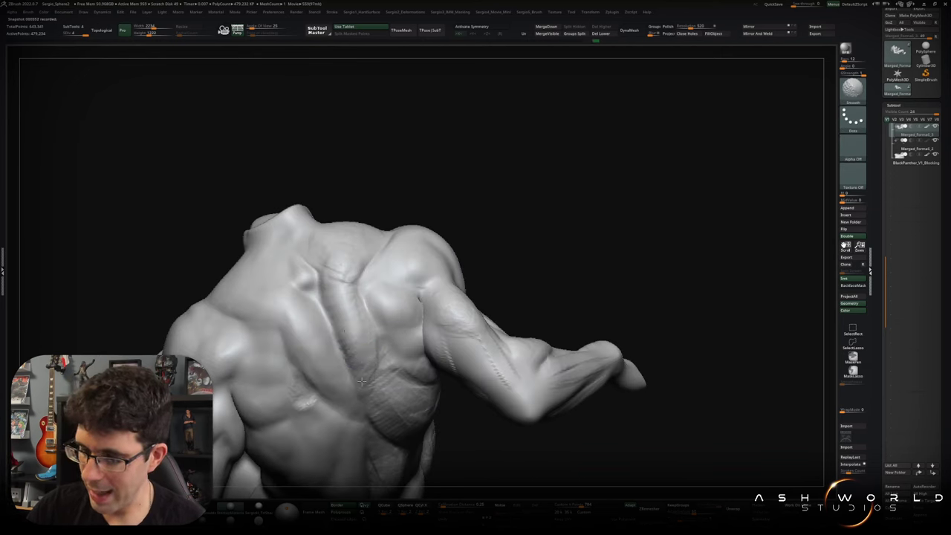
{"action": "right_click_drag", "start_coordinate": [361, 382], "coordinate": [379, 372]}
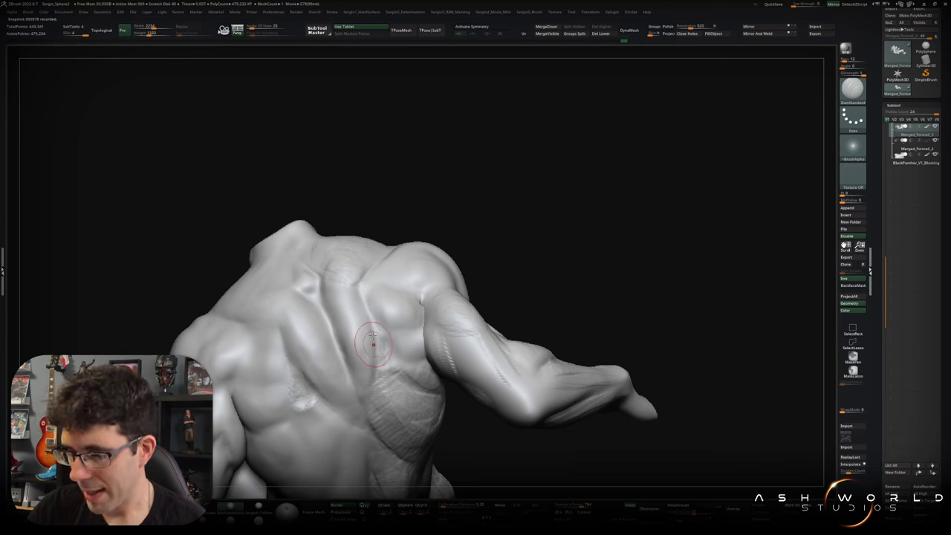
Switch back to ClayBuildup and orbit around the hunched figure to a close back view.
{"action": "key", "text": "b"}
{"action": "key", "text": "c"}
{"action": "key", "text": "b"}
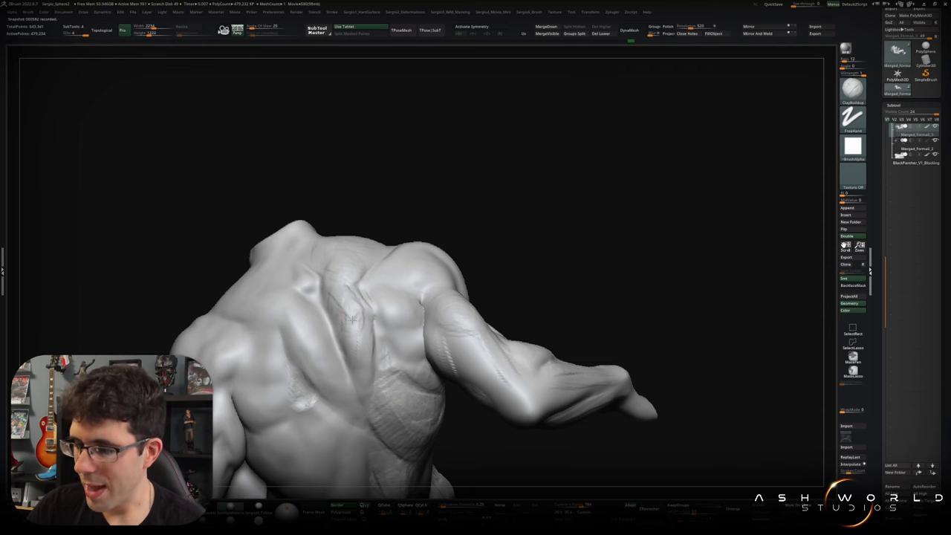
{"action": "key", "text": "shift"}
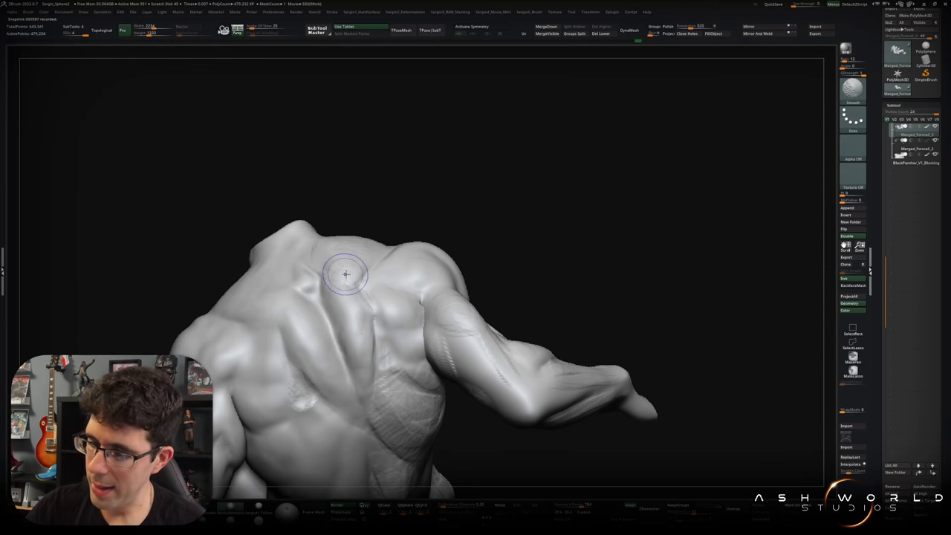
{"action": "left_click_drag", "start_coordinate": [343, 273], "coordinate": [318, 222]}
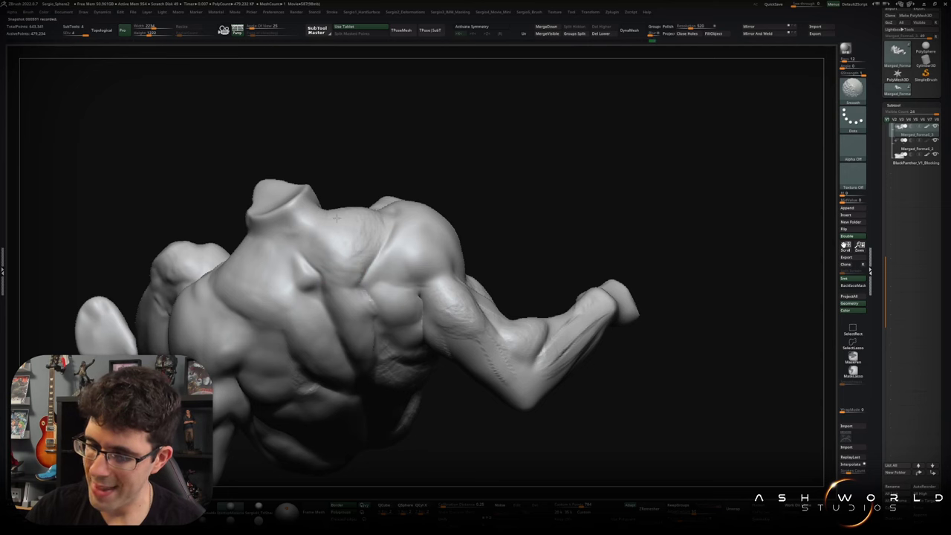
{"action": "left_click_drag", "start_coordinate": [343, 268], "coordinate": [461, 314]}
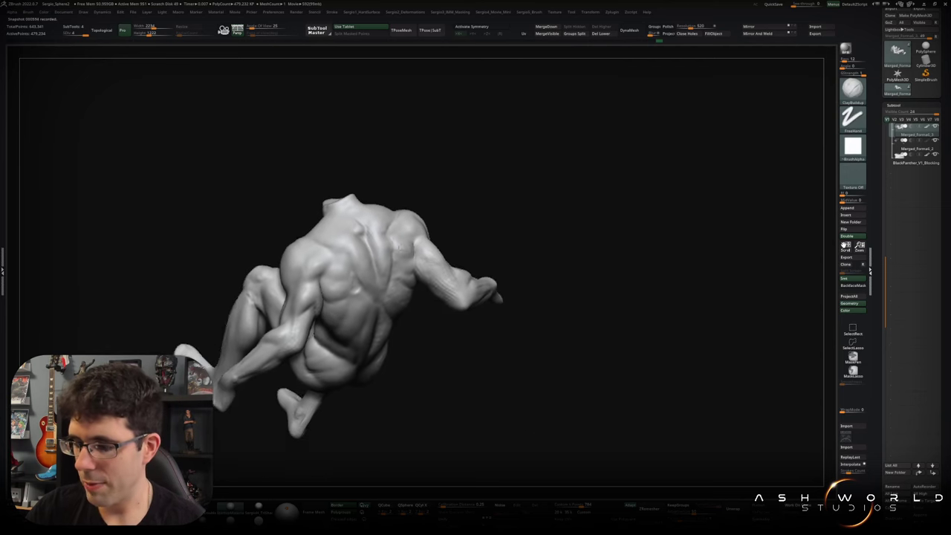
{"action": "left_click_drag", "start_coordinate": [461, 314], "coordinate": [514, 361]}
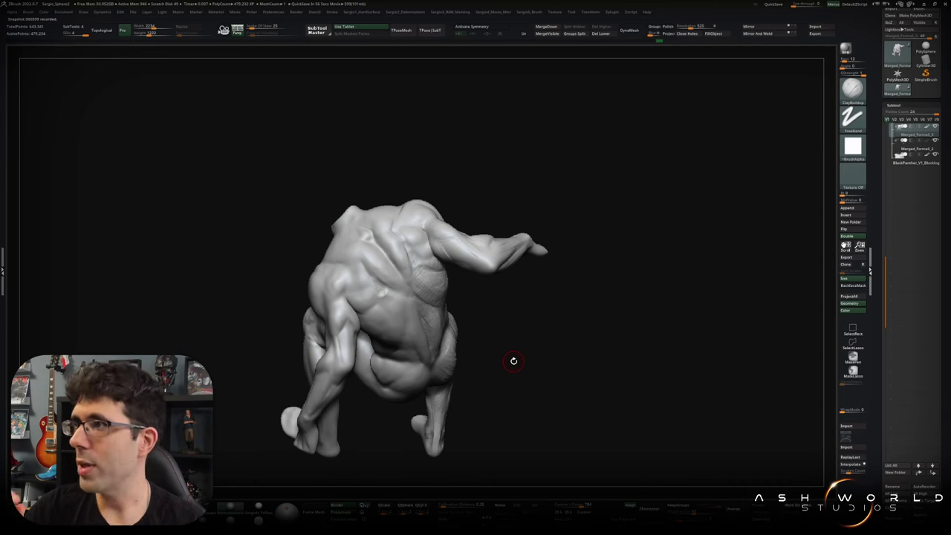
{"action": "mouse_move", "coordinate": [513, 361]}
{"action": "left_mouse_down"}
{"action": "mouse_move", "coordinate": [537, 316]}
{"action": "mouse_move", "coordinate": [501, 287]}
{"action": "left_mouse_up"}
{"action": "scroll", "coordinate": [501, 287], "scroll_direction": "up", "scroll_amount": 3}
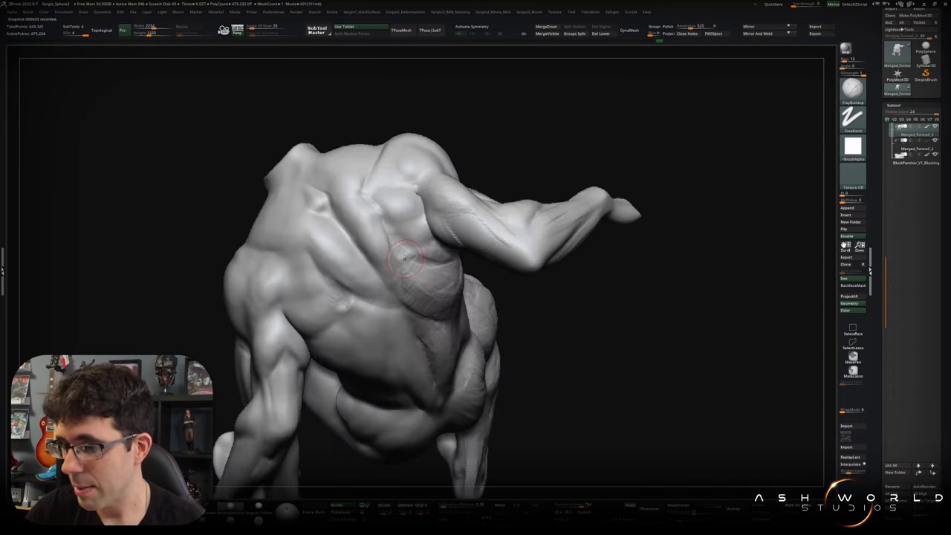
Smooth the sculpted forms across the torso and shoulder, viewing from above.
{"action": "key", "text": "shift"}
{"action": "mouse_move", "coordinate": [392, 245]}
{"action": "left_mouse_down", "text": "shift"}
{"action": "mouse_move", "coordinate": [416, 290]}
{"action": "mouse_move", "coordinate": [435, 287]}
{"action": "left_mouse_up", "text": "shift"}
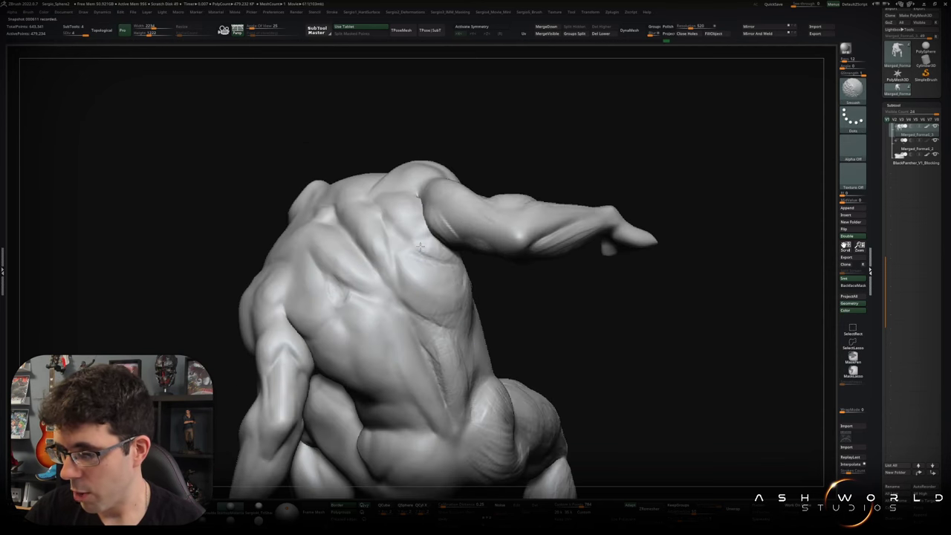
{"action": "left_click_drag", "start_coordinate": [427, 245], "coordinate": [461, 236]}
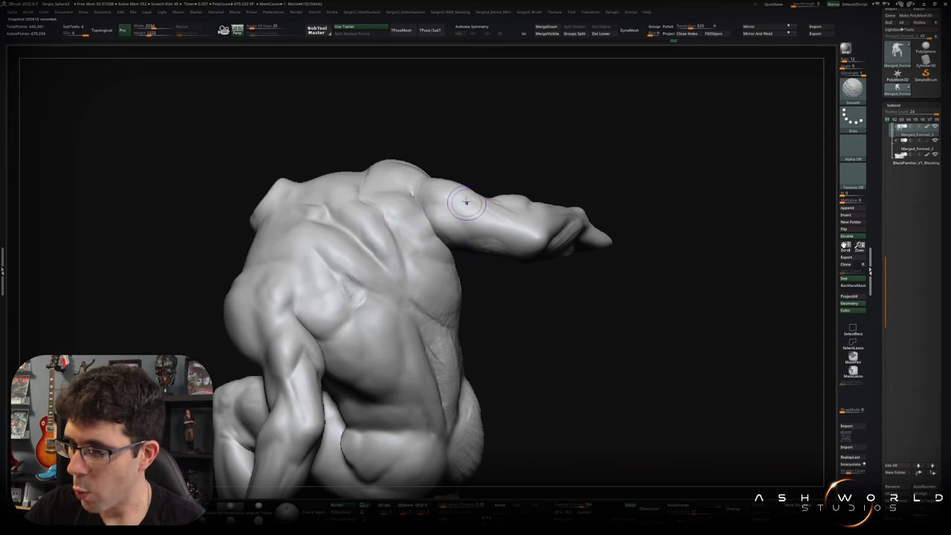
{"action": "mouse_move", "coordinate": [466, 201]}
{"action": "left_mouse_down"}
{"action": "mouse_move", "coordinate": [451, 183]}
{"action": "mouse_move", "coordinate": [409, 192]}
{"action": "mouse_move", "coordinate": [381, 174]}
{"action": "left_mouse_up"}
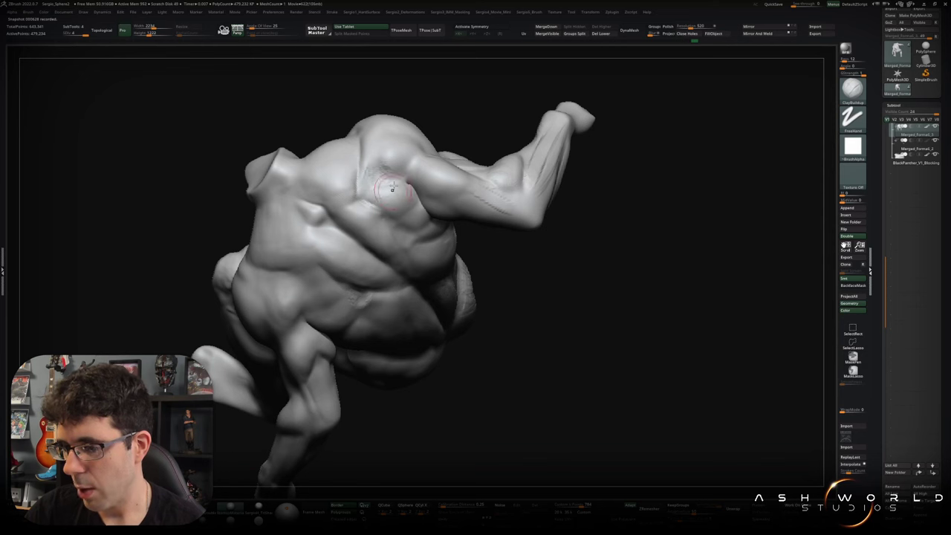
{"action": "mouse_move", "coordinate": [379, 165]}
{"action": "left_mouse_down", "text": "shift"}
{"action": "mouse_move", "coordinate": [402, 167]}
{"action": "mouse_move", "coordinate": [365, 292]}
{"action": "left_mouse_up", "text": "shift"}
Further smooth where the arm joins the shoulder blade, then solo a single part of the model.
{"action": "key", "text": "shift"}
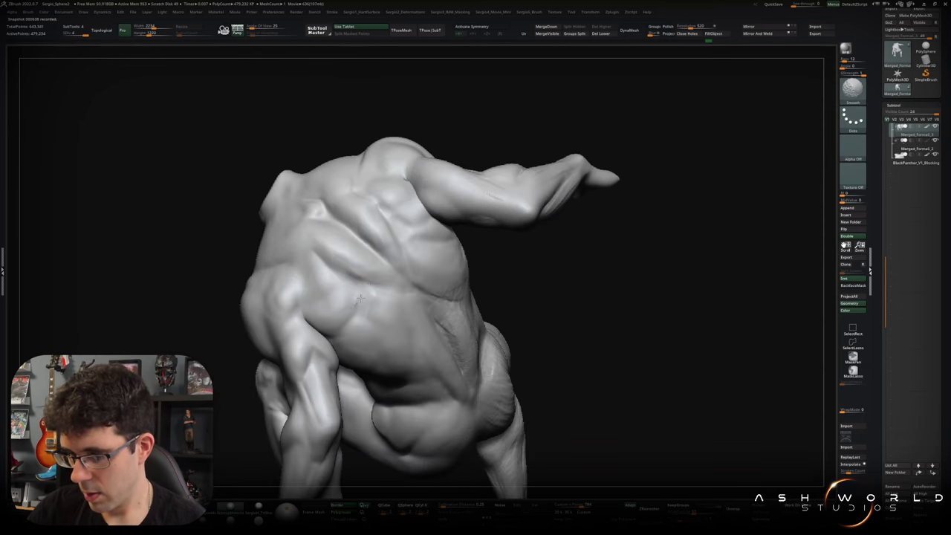
{"action": "mouse_move", "coordinate": [383, 322]}
{"action": "left_mouse_down"}
{"action": "mouse_move", "coordinate": [415, 261]}
{"action": "mouse_move", "coordinate": [407, 218]}
{"action": "left_mouse_up"}
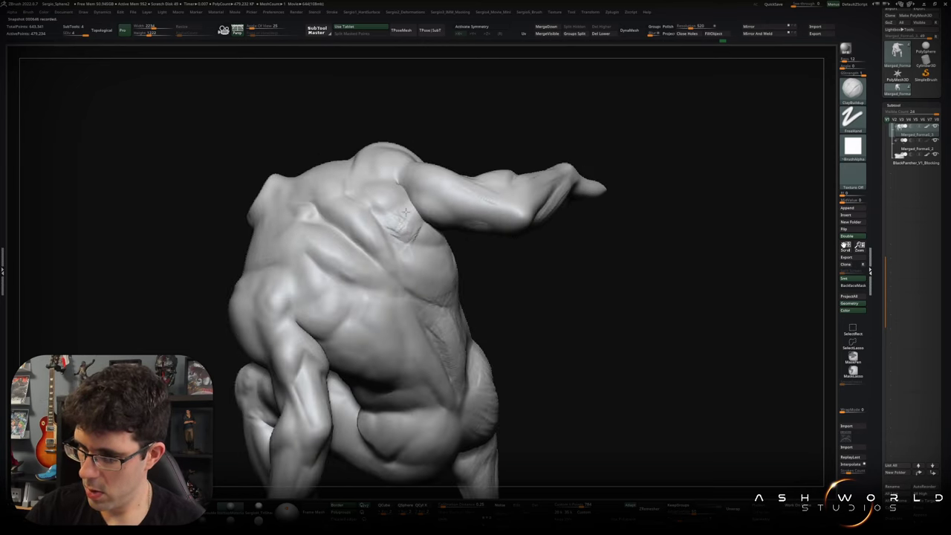
{"action": "key", "text": "shift"}
{"action": "left_click_drag", "start_coordinate": [418, 232], "coordinate": [413, 219]}
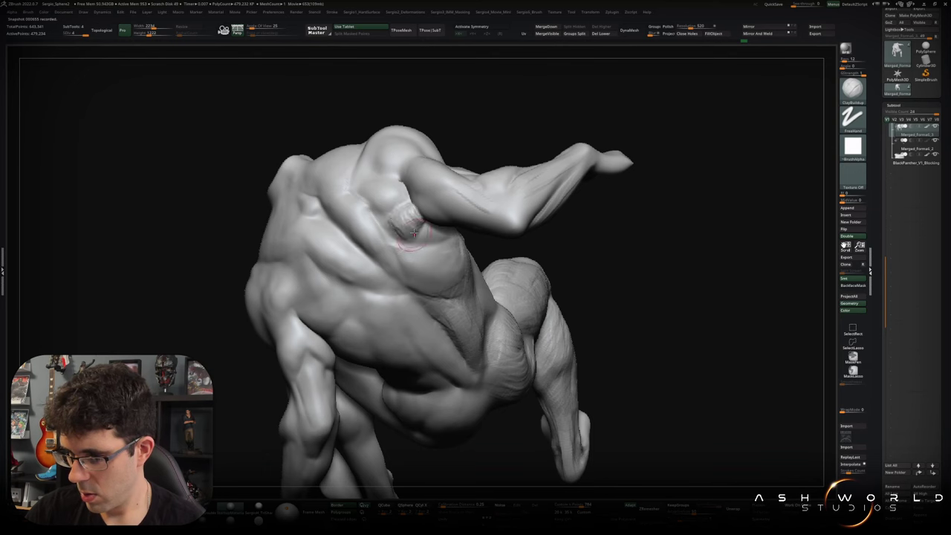
{"action": "right_click_drag", "start_coordinate": [414, 233], "coordinate": [400, 222]}
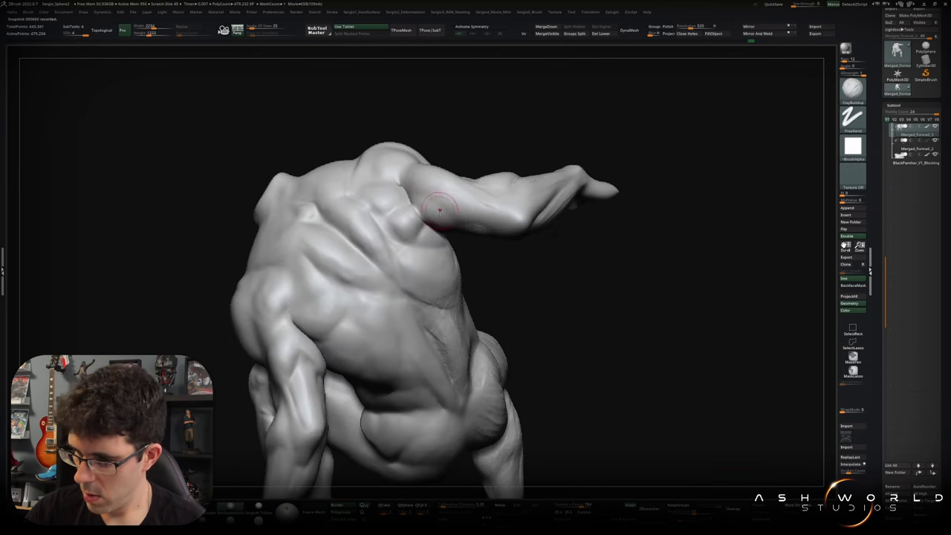
{"action": "left_click", "coordinate": [434, 210], "text": "ctrl+shift"}
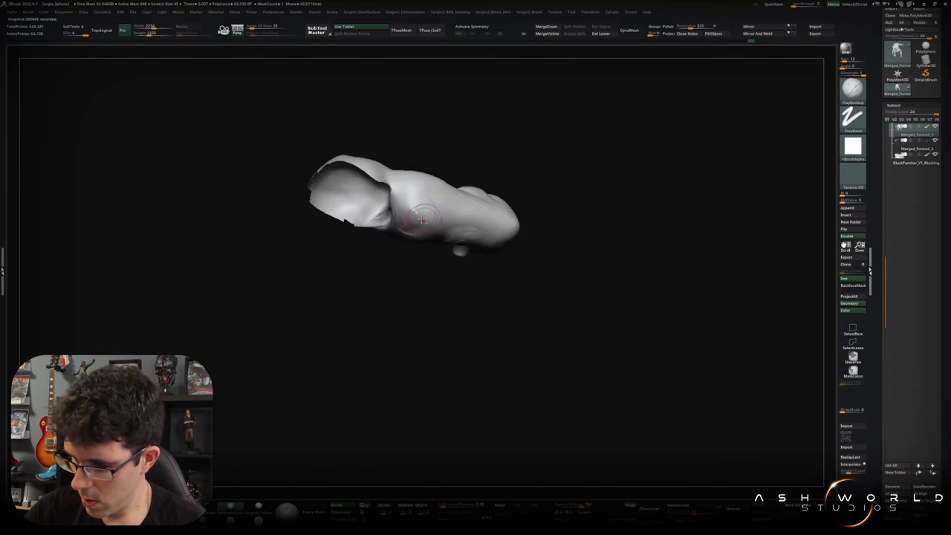
Unhide the full figure, then isolate the arm polygroup by hiding the rest of the body.
{"action": "key", "text": "shift"}
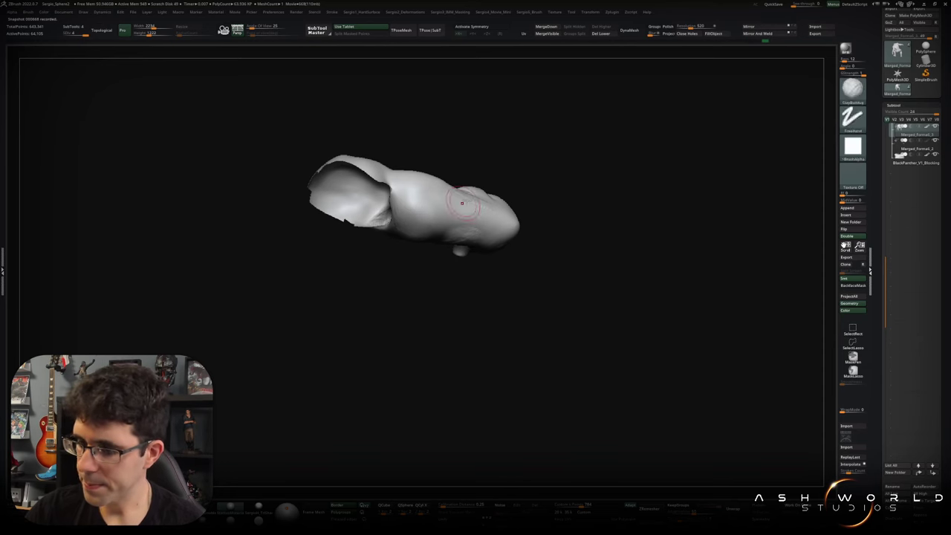
{"action": "left_click", "coordinate": [402, 312], "text": "ctrl+shift"}
{"action": "left_click_drag", "start_coordinate": [401, 312], "coordinate": [449, 228]}
{"action": "mouse_move", "coordinate": [449, 228]}
{"action": "right_mouse_down"}
{"action": "mouse_move", "coordinate": [465, 227]}
{"action": "mouse_move", "coordinate": [363, 234]}
{"action": "mouse_move", "coordinate": [362, 209]}
{"action": "right_mouse_up"}
{"action": "left_click", "coordinate": [466, 226], "text": "ctrl+shift"}
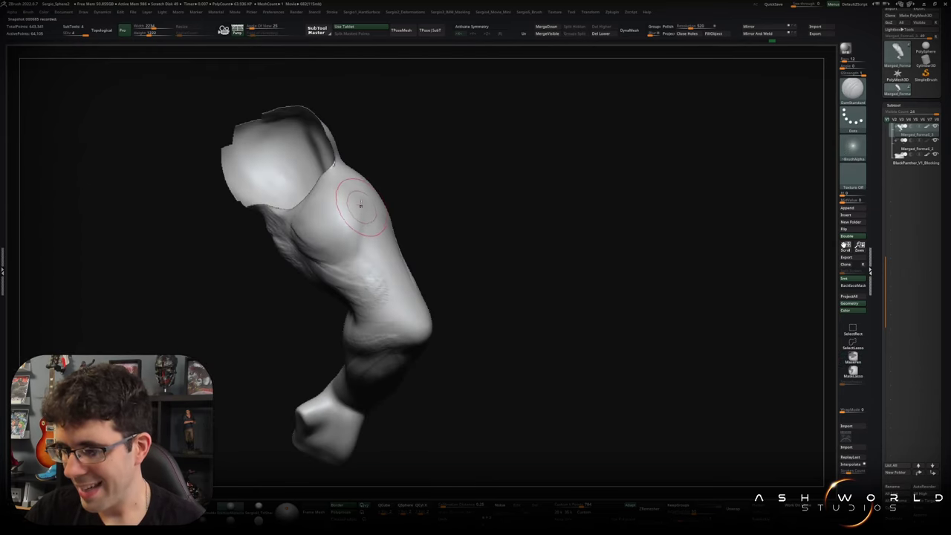
Build up ClayBuildup strokes on the shoulder, upper arm and forearm crease.
{"action": "key", "text": "b"}
{"action": "key", "text": "c"}
{"action": "key", "text": "b"}
{"action": "right_click_drag", "start_coordinate": [356, 245], "coordinate": [346, 260]}
{"action": "left_click_drag", "start_coordinate": [343, 261], "coordinate": [312, 227]}
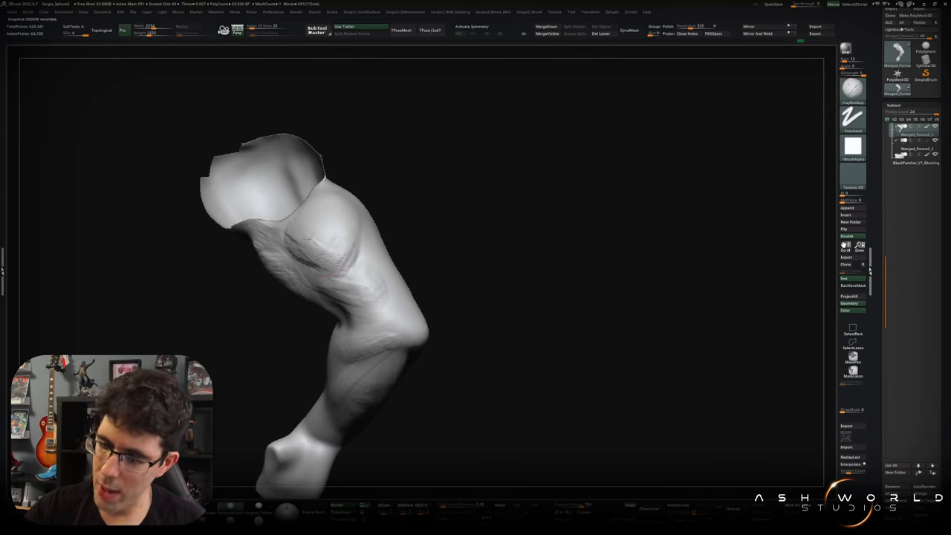
{"action": "mouse_move", "coordinate": [353, 211]}
{"action": "left_mouse_down"}
{"action": "mouse_move", "coordinate": [327, 257]}
{"action": "mouse_move", "coordinate": [306, 234]}
{"action": "left_mouse_up"}
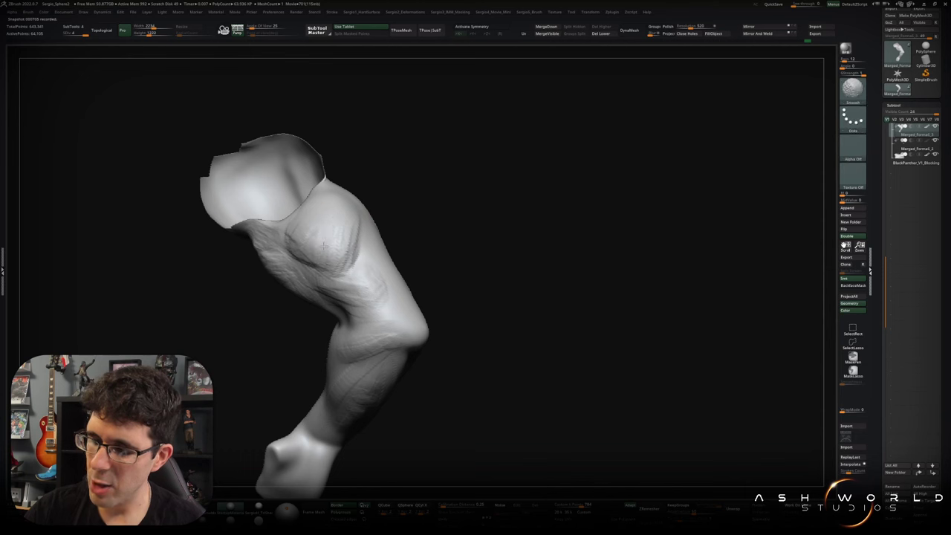
{"action": "mouse_move", "coordinate": [340, 251]}
{"action": "right_mouse_down"}
{"action": "mouse_move", "coordinate": [365, 221]}
{"action": "mouse_move", "coordinate": [365, 278]}
{"action": "mouse_move", "coordinate": [328, 288]}
{"action": "right_mouse_up"}
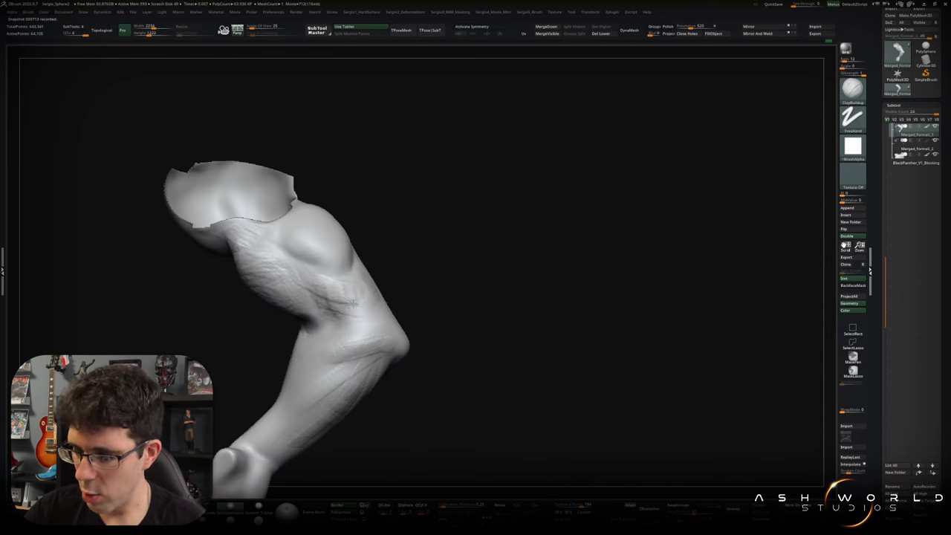
{"action": "left_click_drag", "start_coordinate": [362, 306], "coordinate": [356, 310]}
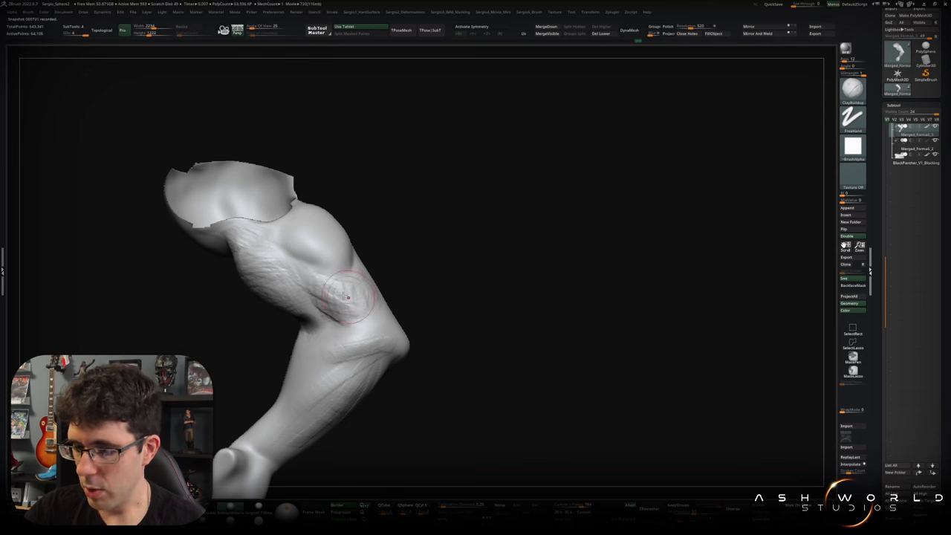
{"action": "mouse_move", "coordinate": [332, 281]}
{"action": "right_mouse_down"}
{"action": "mouse_move", "coordinate": [357, 301]}
{"action": "mouse_move", "coordinate": [385, 272]}
{"action": "mouse_move", "coordinate": [348, 292]}
{"action": "mouse_move", "coordinate": [316, 272]}
{"action": "right_mouse_up"}
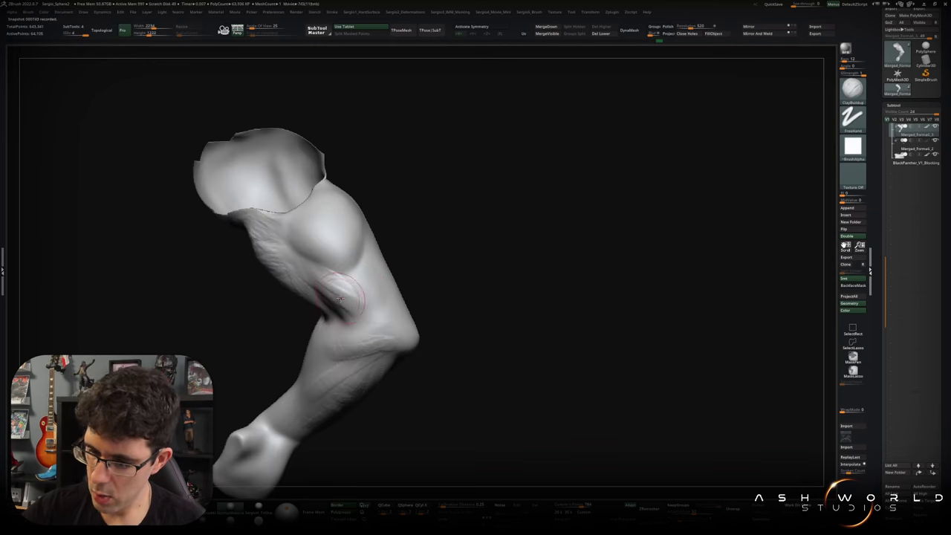
Smooth the clay strokes and extend the sculpted texture down the forearm.
{"action": "key", "text": "shift"}
{"action": "right_click_drag", "start_coordinate": [338, 284], "coordinate": [356, 299]}
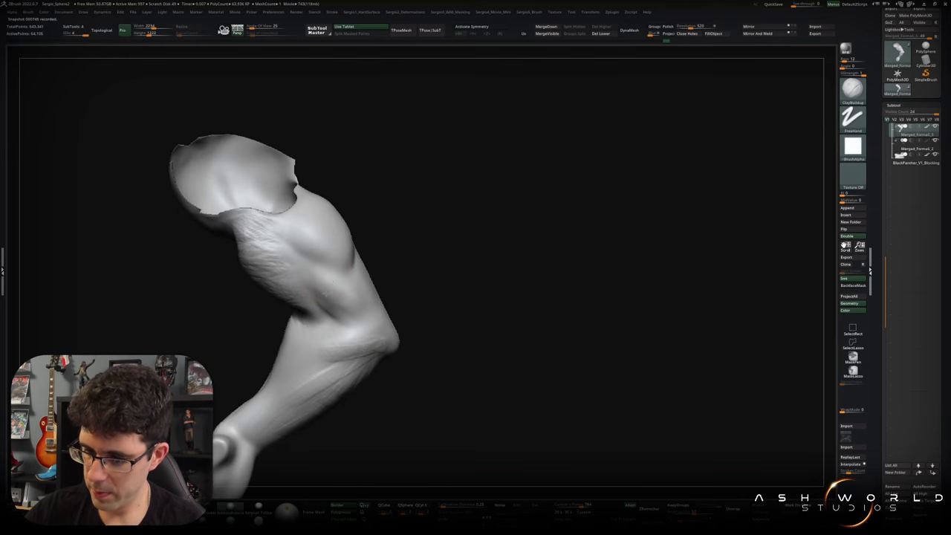
{"action": "key", "text": "shift"}
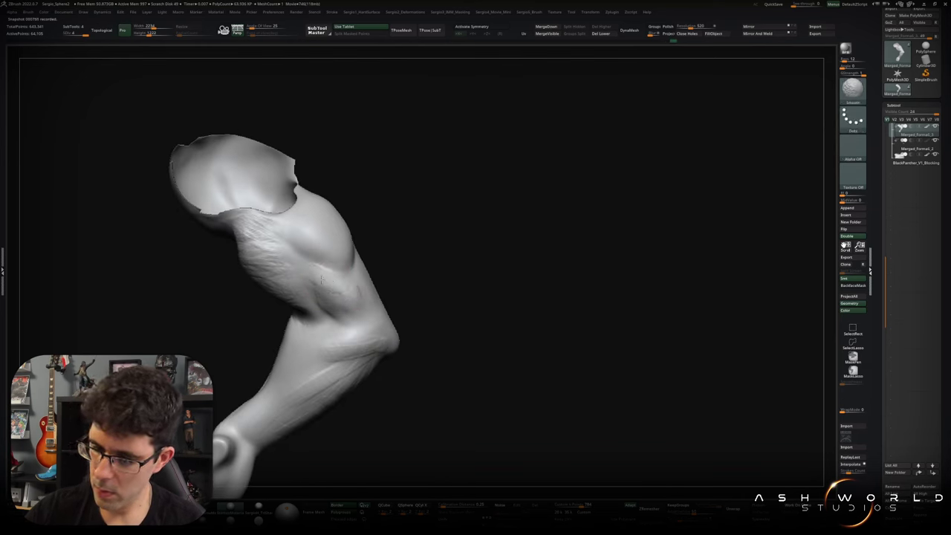
{"action": "right_click_drag", "start_coordinate": [340, 296], "coordinate": [379, 270]}
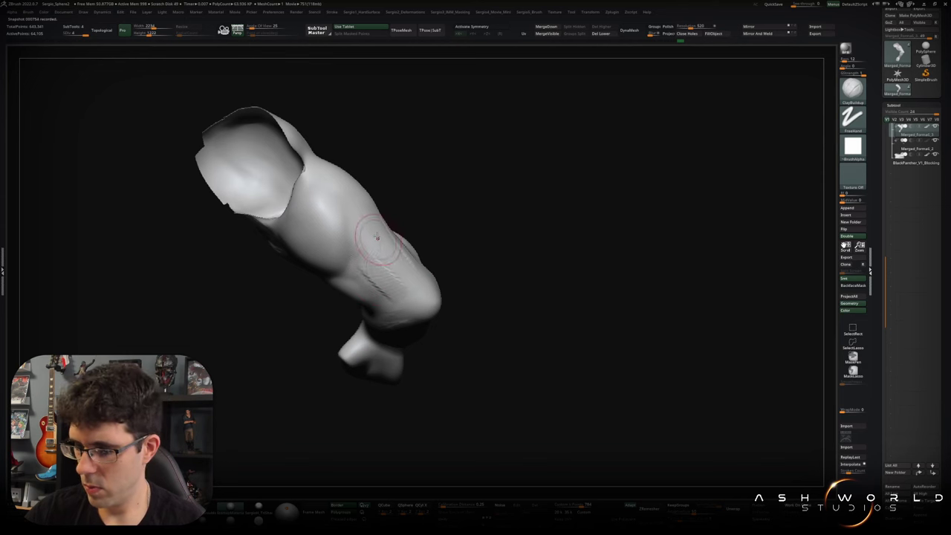
{"action": "left_click_drag", "start_coordinate": [383, 269], "coordinate": [404, 292]}
{"action": "right_click_drag", "start_coordinate": [380, 259], "coordinate": [388, 258]}
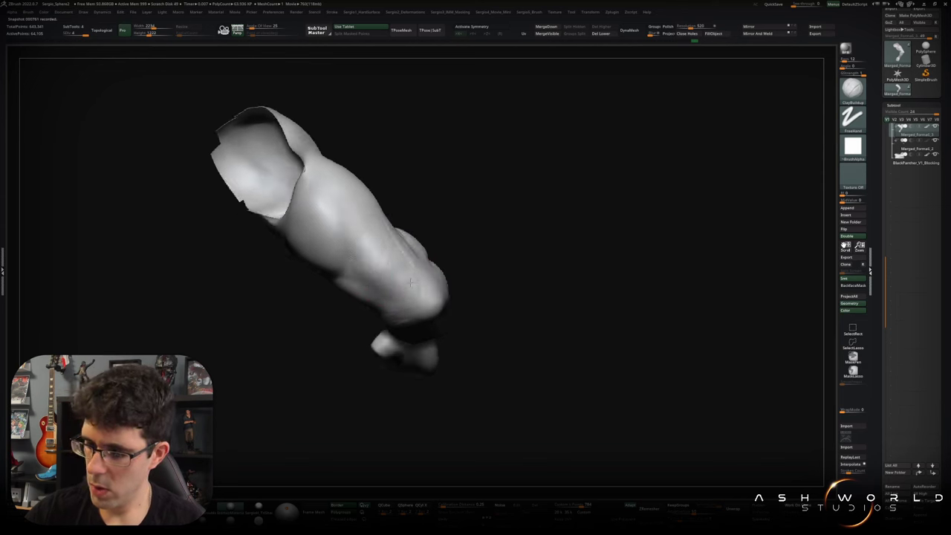
{"action": "key", "text": "b"}
{"action": "key", "text": "m"}
{"action": "key", "text": "v"}
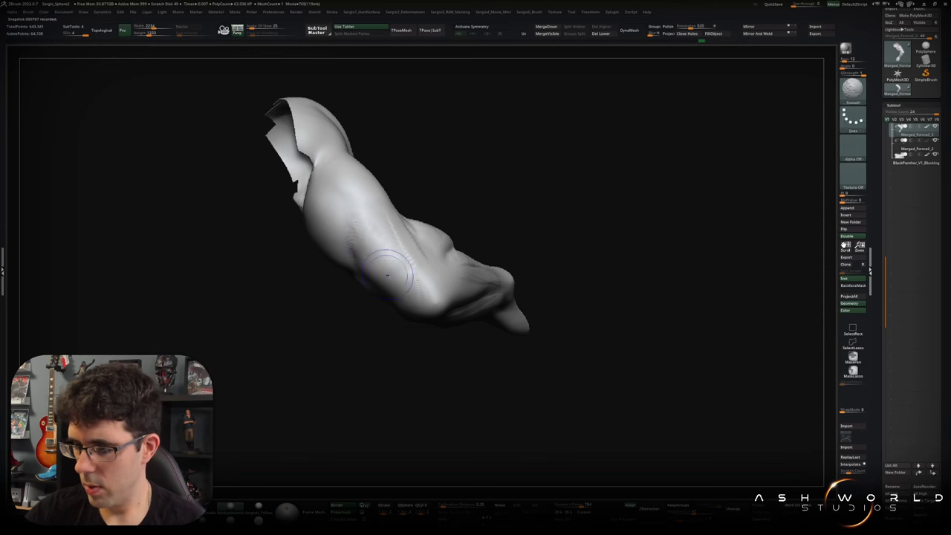
{"action": "right_click_drag", "start_coordinate": [383, 253], "coordinate": [404, 284]}
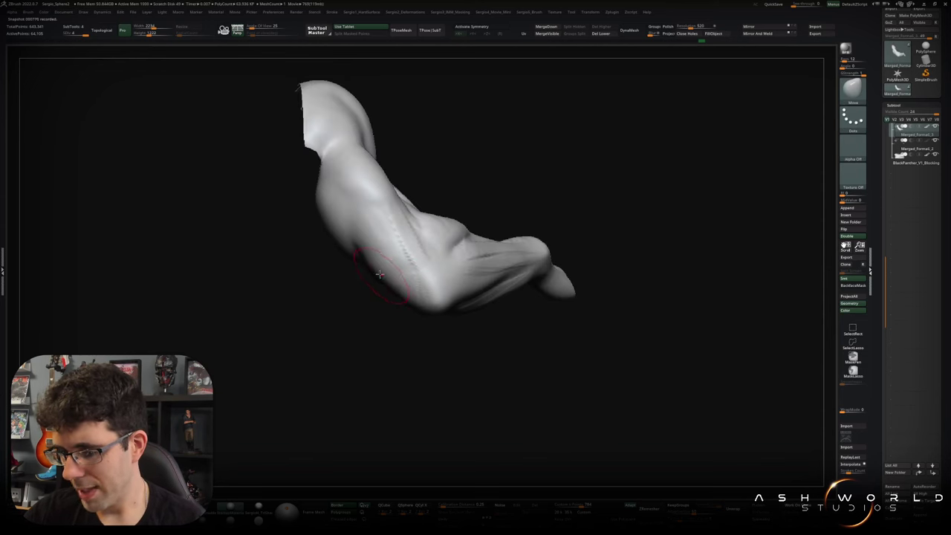
{"action": "right_click_drag", "start_coordinate": [392, 270], "coordinate": [429, 250]}
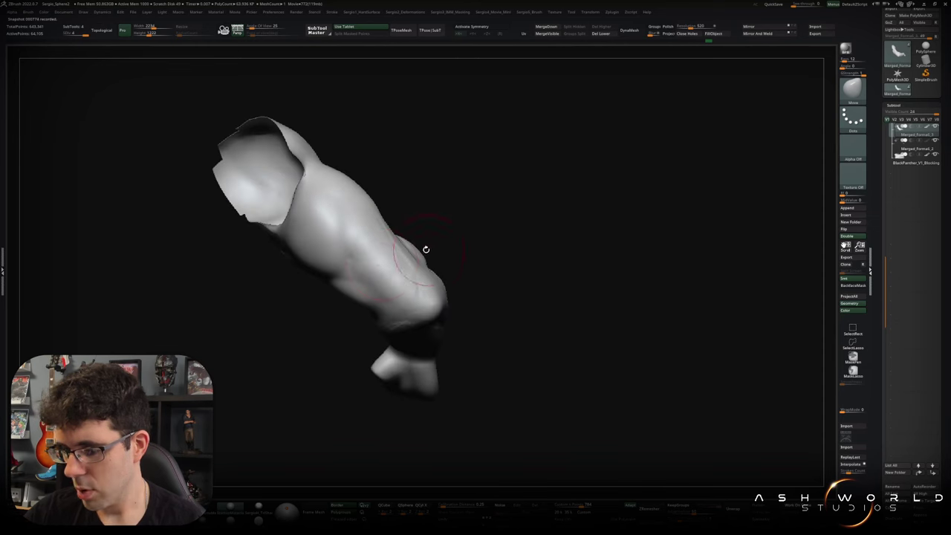
{"action": "key", "text": "x"}
{"action": "key", "text": "x"}
{"action": "mouse_move", "coordinate": [382, 266]}
{"action": "right_mouse_down"}
{"action": "mouse_move", "coordinate": [414, 250]}
{"action": "mouse_move", "coordinate": [392, 223]}
{"action": "right_mouse_up"}
{"action": "key", "text": "ctrl+shift"}
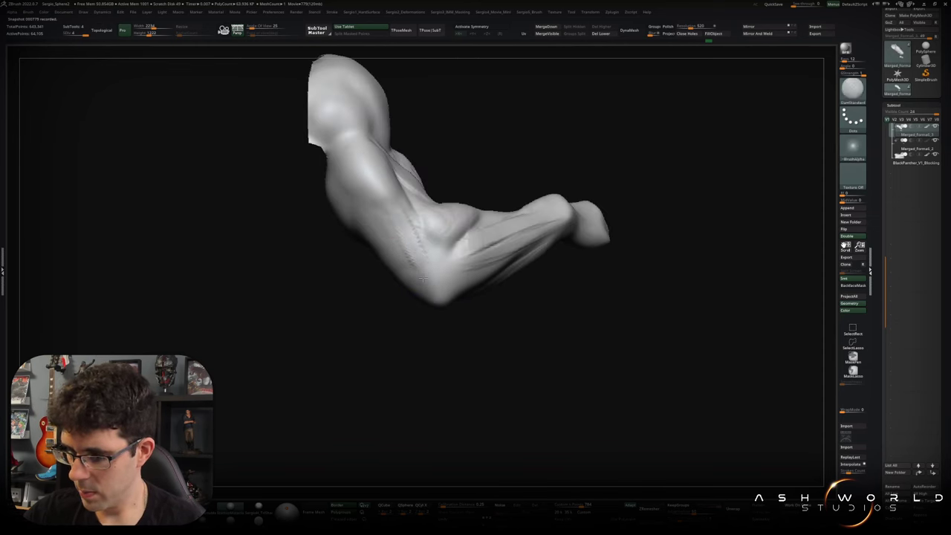
{"action": "left_click_drag", "start_coordinate": [422, 259], "coordinate": [424, 262]}
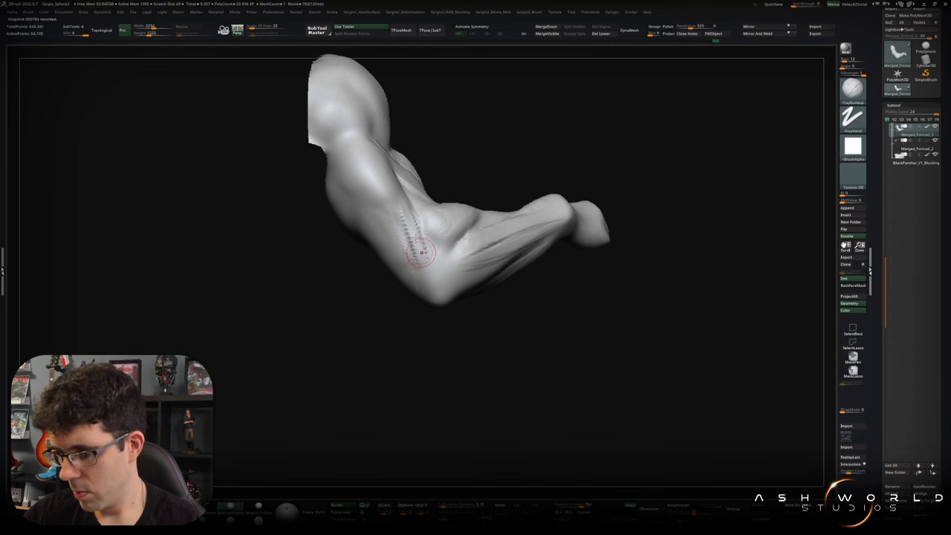
{"action": "key", "text": "shift"}
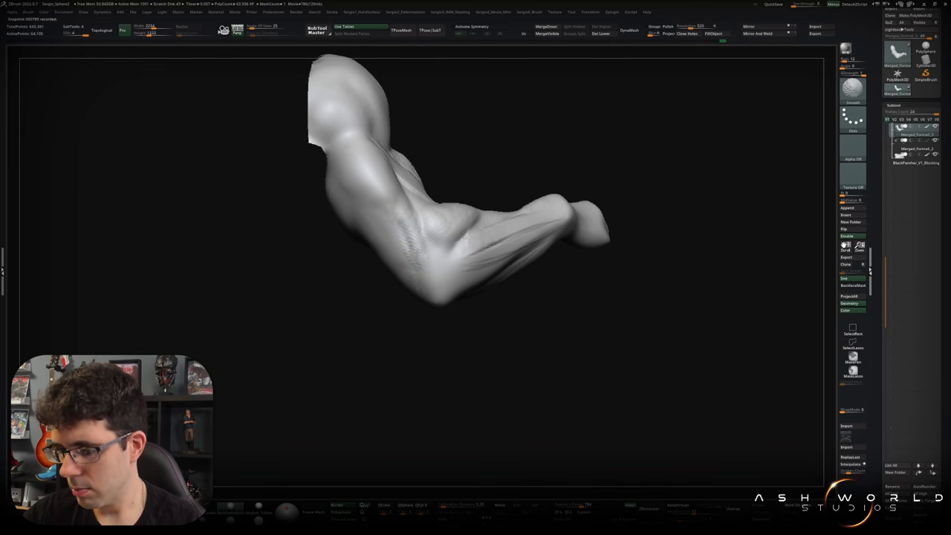
{"action": "mouse_move", "coordinate": [424, 257]}
{"action": "right_mouse_down"}
{"action": "mouse_move", "coordinate": [388, 264]}
{"action": "mouse_move", "coordinate": [357, 222]}
{"action": "right_mouse_up"}
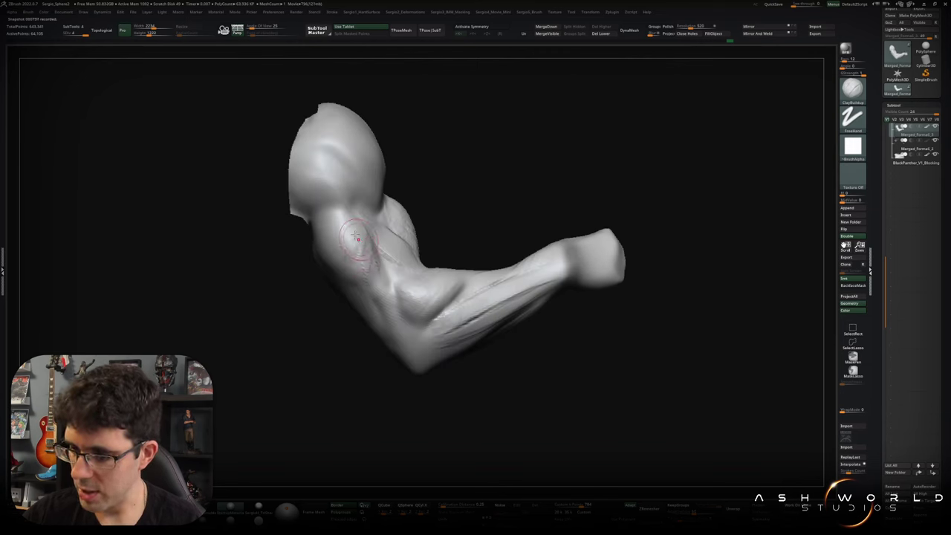
{"action": "key", "text": "shift"}
{"action": "mouse_move", "coordinate": [360, 275]}
{"action": "right_mouse_down"}
{"action": "mouse_move", "coordinate": [348, 290]}
{"action": "mouse_move", "coordinate": [382, 257]}
{"action": "mouse_move", "coordinate": [357, 282]}
{"action": "right_mouse_up"}
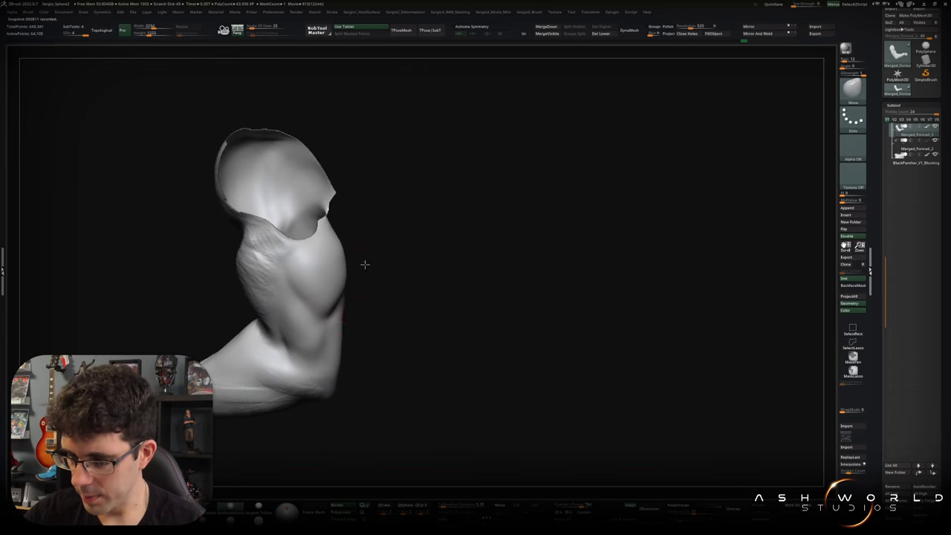
{"action": "mouse_move", "coordinate": [352, 329]}
{"action": "right_mouse_down"}
{"action": "mouse_move", "coordinate": [444, 246]}
{"action": "mouse_move", "coordinate": [465, 267]}
{"action": "mouse_move", "coordinate": [402, 253]}
{"action": "mouse_move", "coordinate": [393, 260]}
{"action": "right_mouse_up"}
Carve DamStandard creases into the deltoid and upper arm, then smooth them.
{"action": "key", "text": "b"}
{"action": "key", "text": "d"}
{"action": "key", "text": "s"}
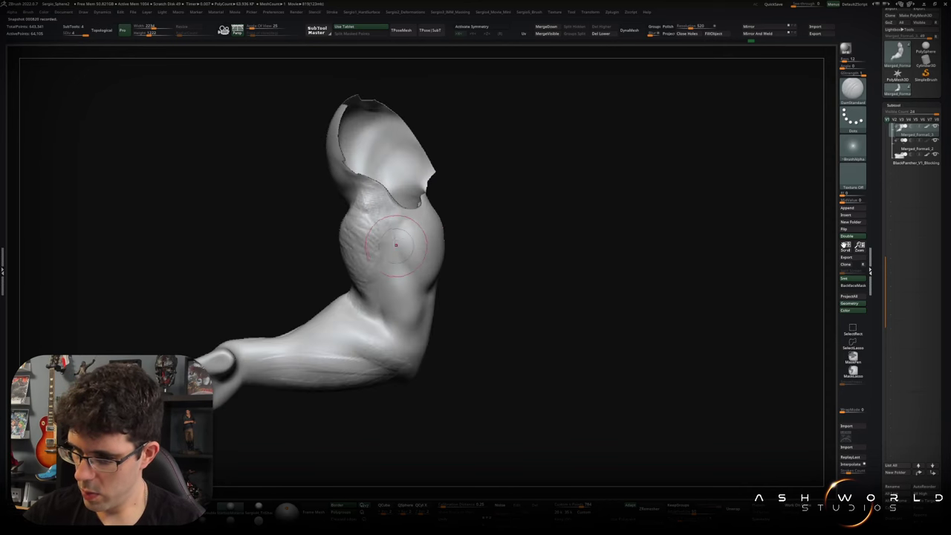
{"action": "left_click_drag", "start_coordinate": [362, 223], "coordinate": [412, 220]}
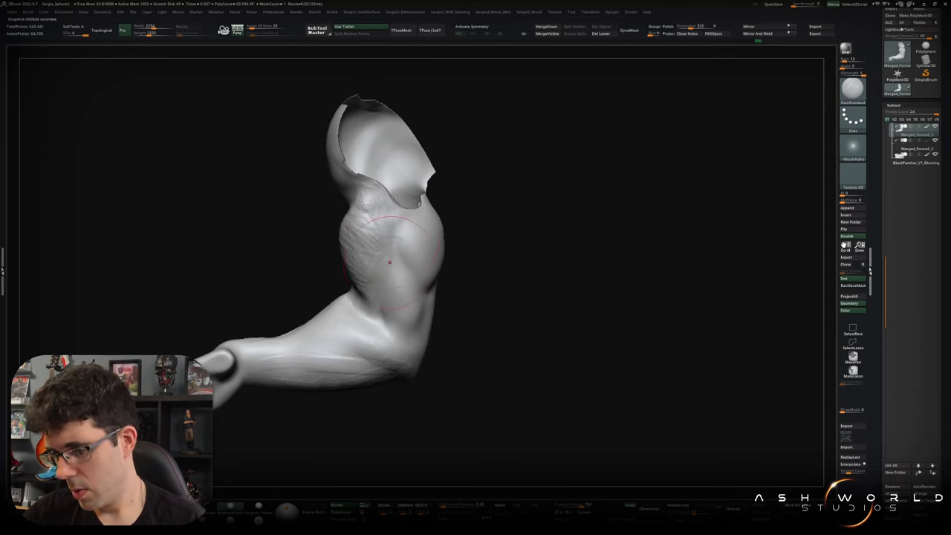
{"action": "right_click_drag", "start_coordinate": [395, 242], "coordinate": [401, 250]}
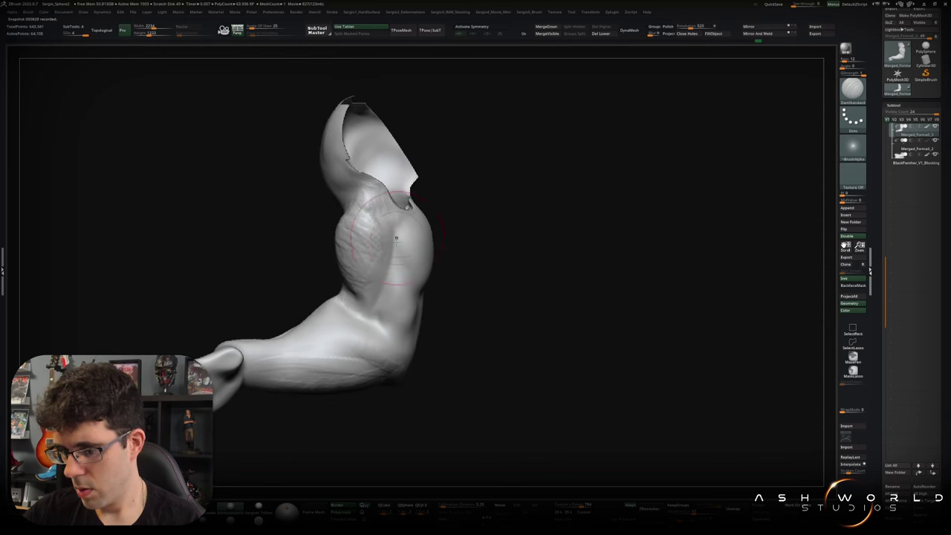
{"action": "left_click_drag", "start_coordinate": [390, 289], "coordinate": [379, 316]}
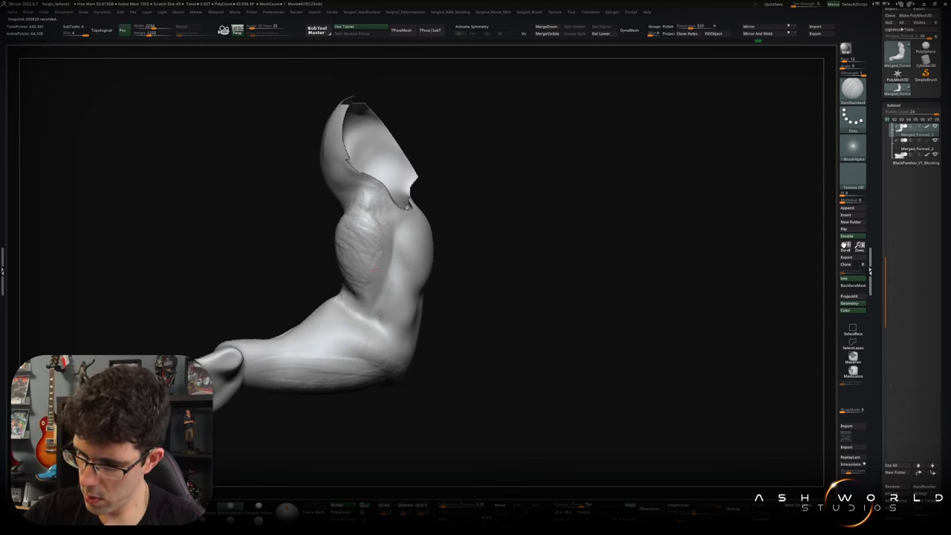
{"action": "left_click_drag", "start_coordinate": [400, 281], "coordinate": [376, 295], "text": "shift"}
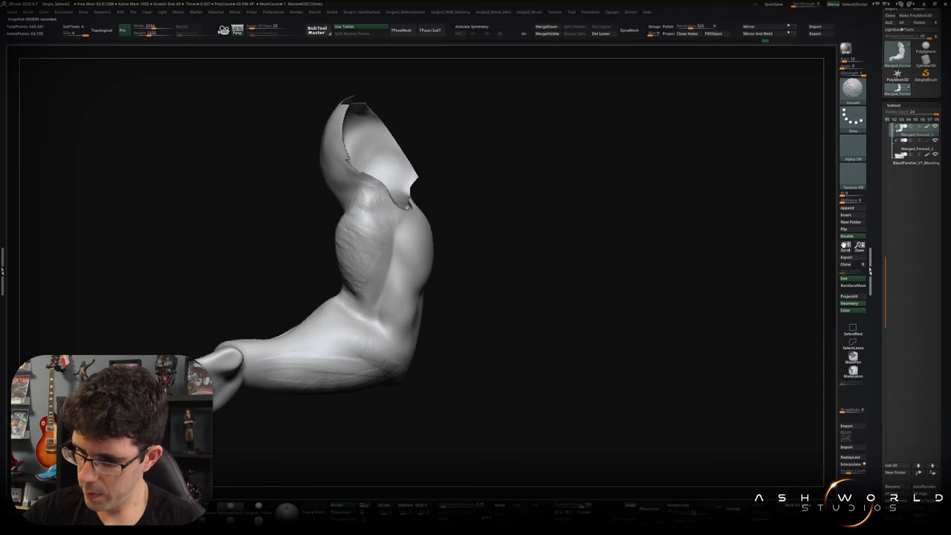
Smooth the upper-arm surface and build up then soften shoulder muscle detail.
{"action": "right_click_drag", "start_coordinate": [368, 281], "coordinate": [336, 217]}
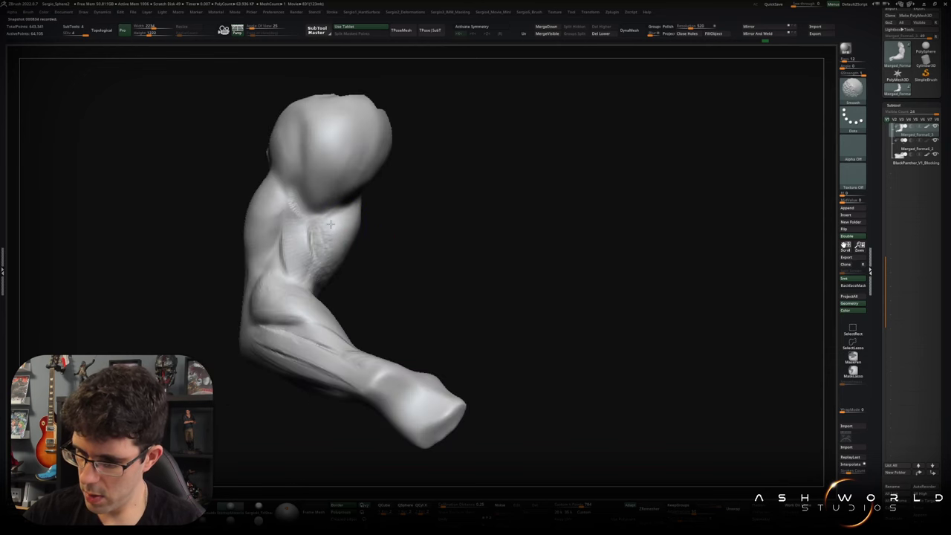
{"action": "mouse_move", "coordinate": [329, 274]}
{"action": "left_mouse_down", "text": "shift"}
{"action": "mouse_move", "coordinate": [313, 231]}
{"action": "mouse_move", "coordinate": [305, 262]}
{"action": "left_mouse_up", "text": "shift"}
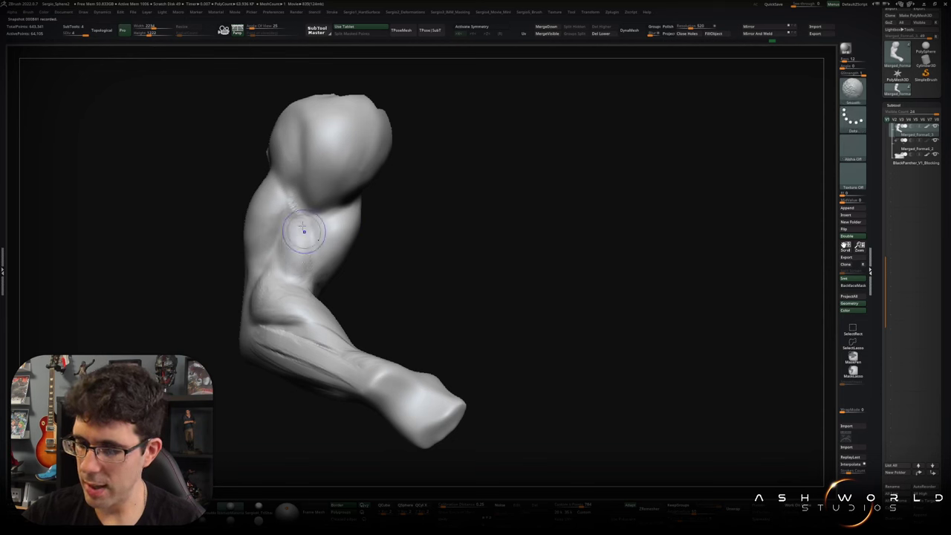
{"action": "right_click_drag", "start_coordinate": [294, 208], "coordinate": [292, 210]}
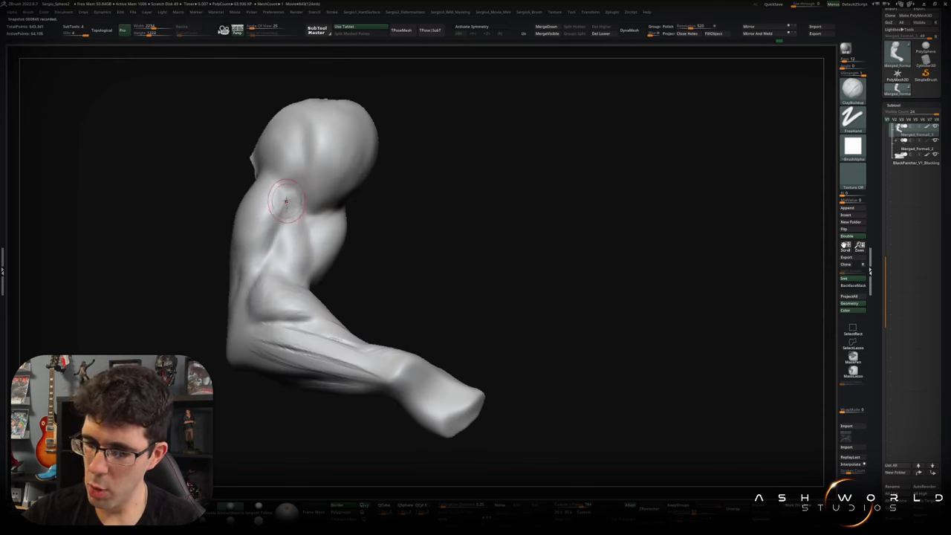
{"action": "left_click_drag", "start_coordinate": [290, 206], "coordinate": [259, 223]}
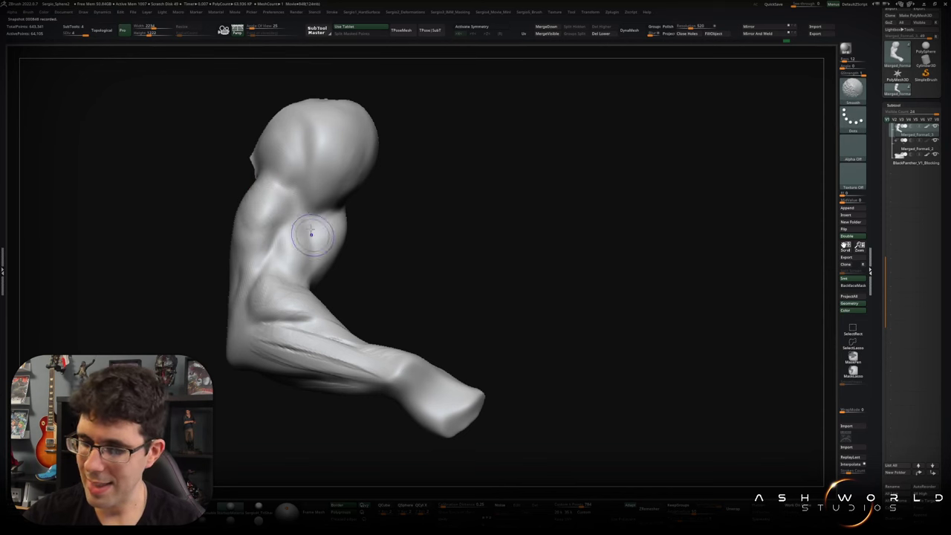
{"action": "left_click_drag", "start_coordinate": [312, 223], "coordinate": [286, 284], "text": "shift"}
Soften the inner elbow with light smoothing strokes.
{"action": "right_click_drag", "start_coordinate": [286, 284], "coordinate": [267, 282]}
{"action": "left_click_drag", "start_coordinate": [256, 267], "coordinate": [263, 308], "text": "shift"}
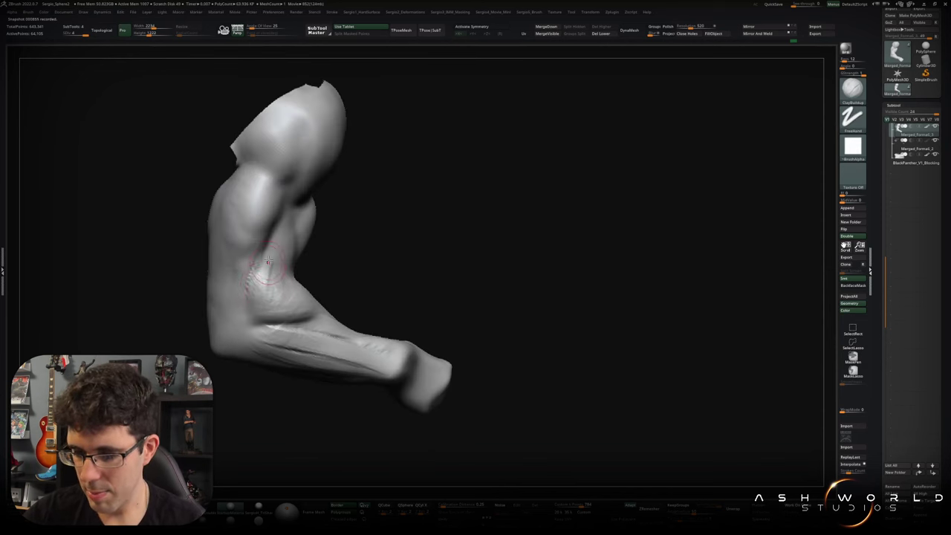
{"action": "right_click_drag", "start_coordinate": [319, 250], "coordinate": [335, 245]}
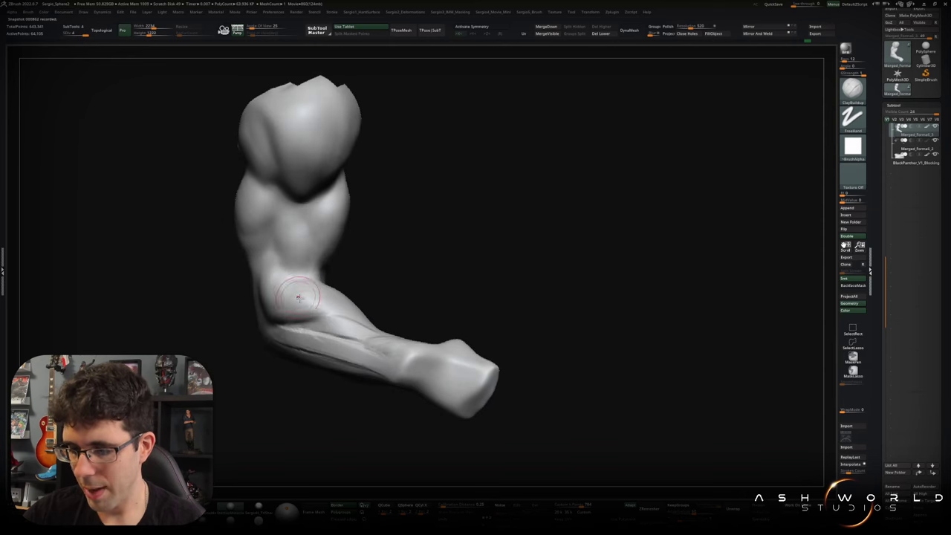
{"action": "left_click_drag", "start_coordinate": [321, 300], "coordinate": [352, 320], "text": "shift"}
Build up the upper-arm surface and review the bicep, forearm and fist from several angles.
{"action": "mouse_move", "coordinate": [356, 223]}
{"action": "right_mouse_down"}
{"action": "mouse_move", "coordinate": [402, 198]}
{"action": "mouse_move", "coordinate": [316, 225]}
{"action": "right_mouse_up"}
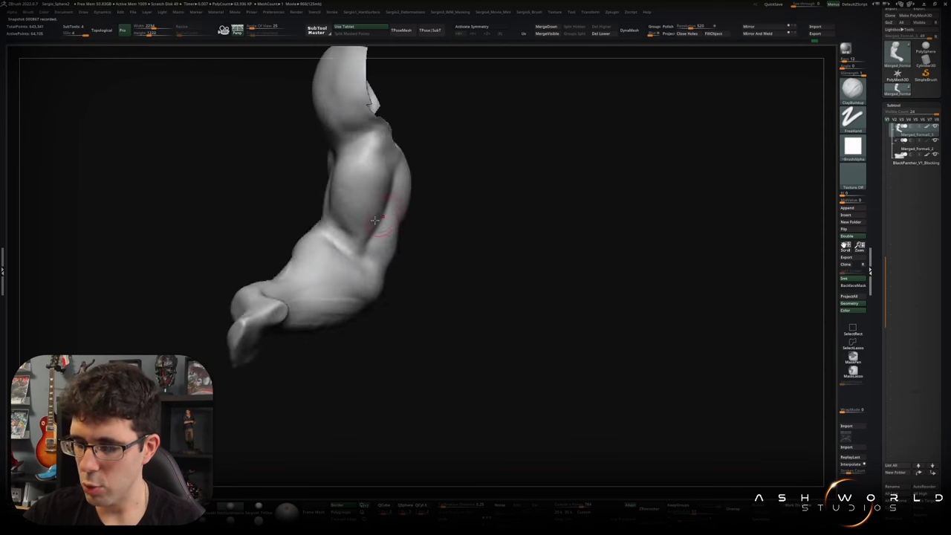
{"action": "mouse_move", "coordinate": [336, 242]}
{"action": "right_mouse_down"}
{"action": "mouse_move", "coordinate": [331, 223]}
{"action": "mouse_move", "coordinate": [304, 236]}
{"action": "right_mouse_up"}
{"action": "left_click_drag", "start_coordinate": [315, 244], "coordinate": [316, 251]}
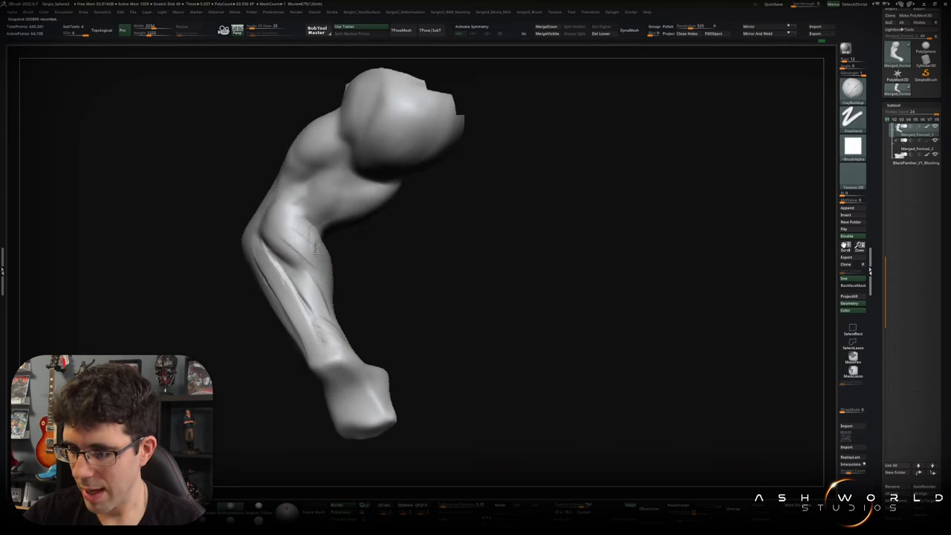
{"action": "mouse_move", "coordinate": [298, 239]}
{"action": "right_mouse_down"}
{"action": "mouse_move", "coordinate": [310, 249]}
{"action": "mouse_move", "coordinate": [308, 272]}
{"action": "right_mouse_up"}
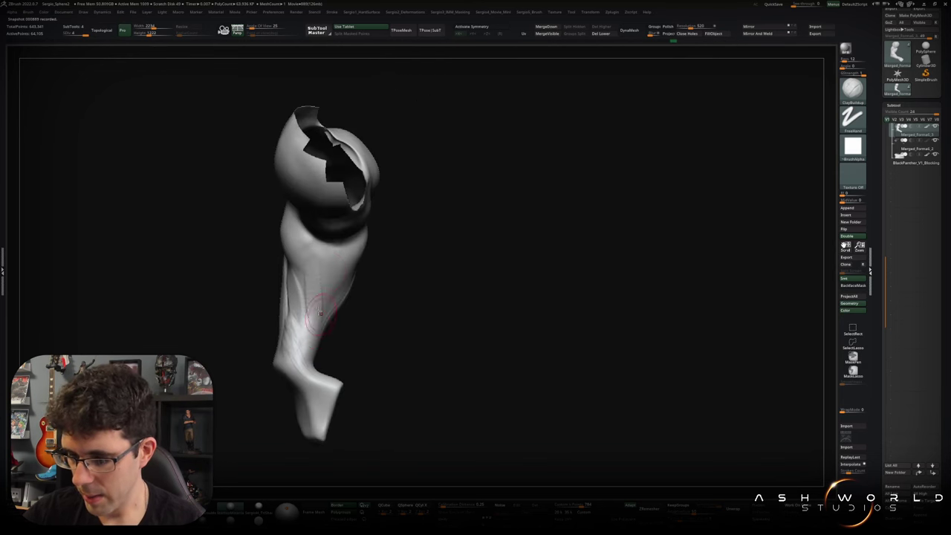
{"action": "right_click_drag", "start_coordinate": [319, 312], "coordinate": [318, 297]}
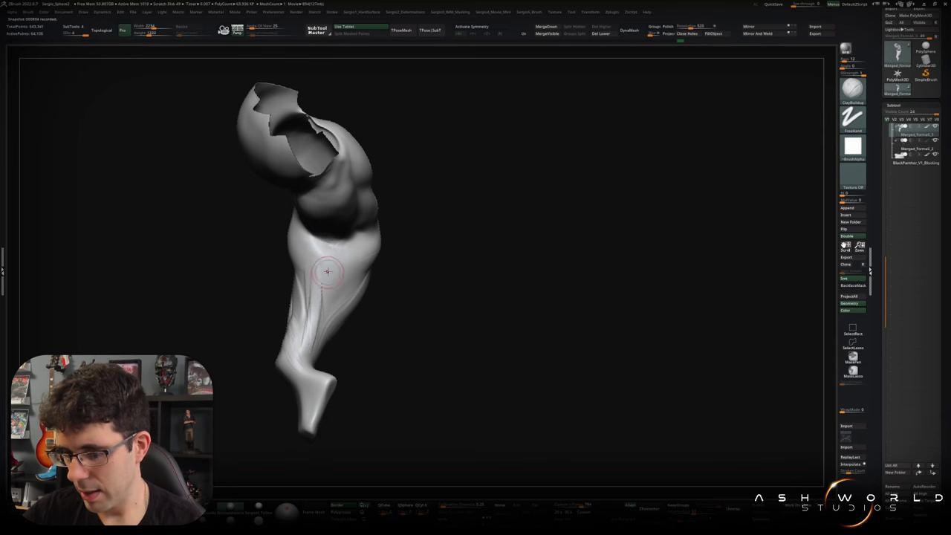
{"action": "right_click_drag", "start_coordinate": [342, 259], "coordinate": [336, 256]}
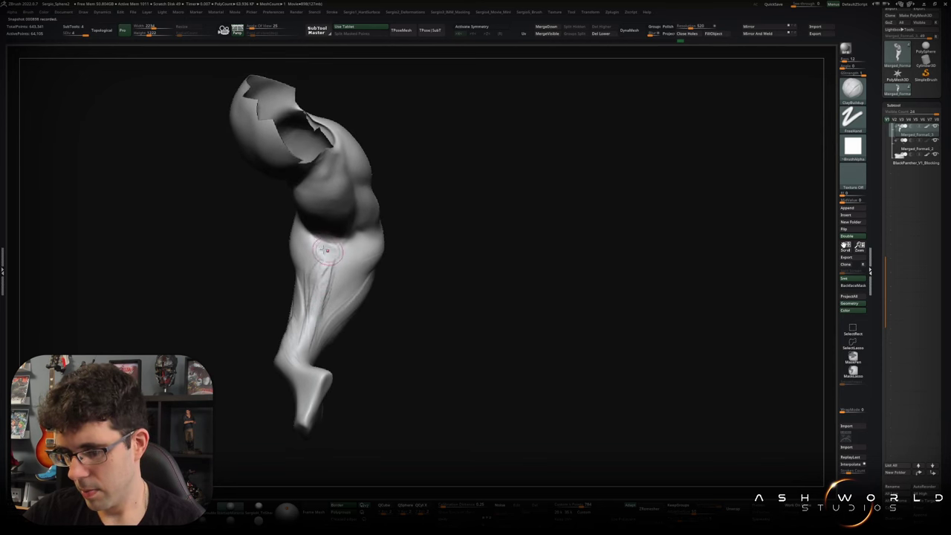
{"action": "right_click_drag", "start_coordinate": [340, 270], "coordinate": [356, 212]}
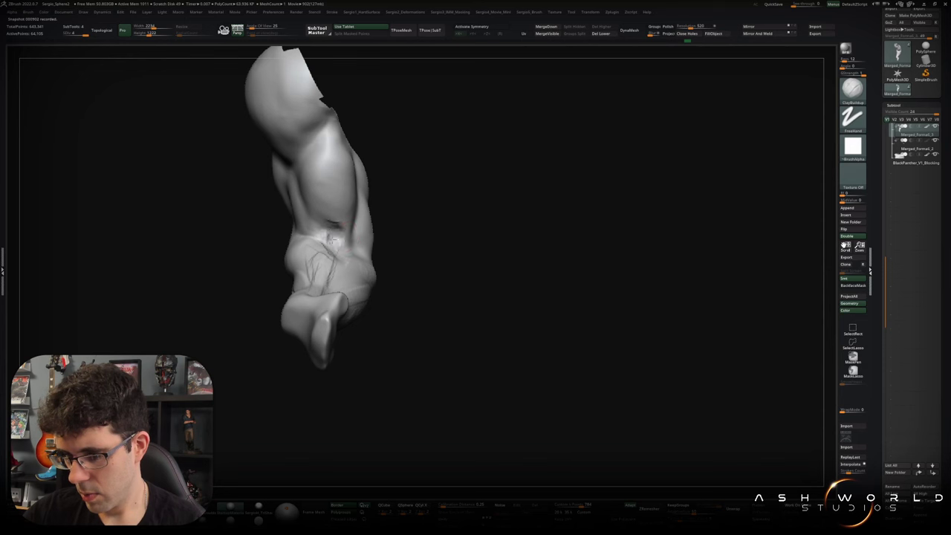
{"action": "right_click_drag", "start_coordinate": [333, 228], "coordinate": [343, 228]}
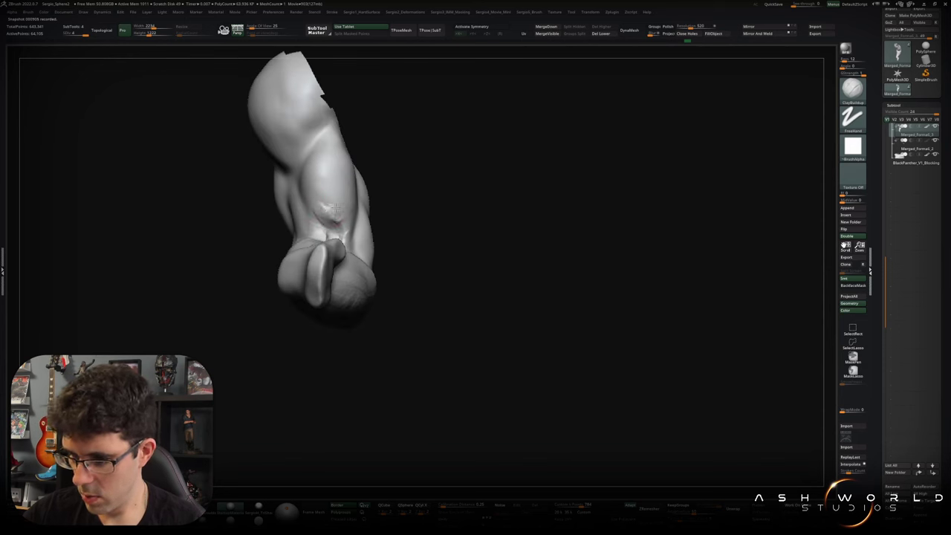
{"action": "right_click_drag", "start_coordinate": [355, 216], "coordinate": [312, 227]}
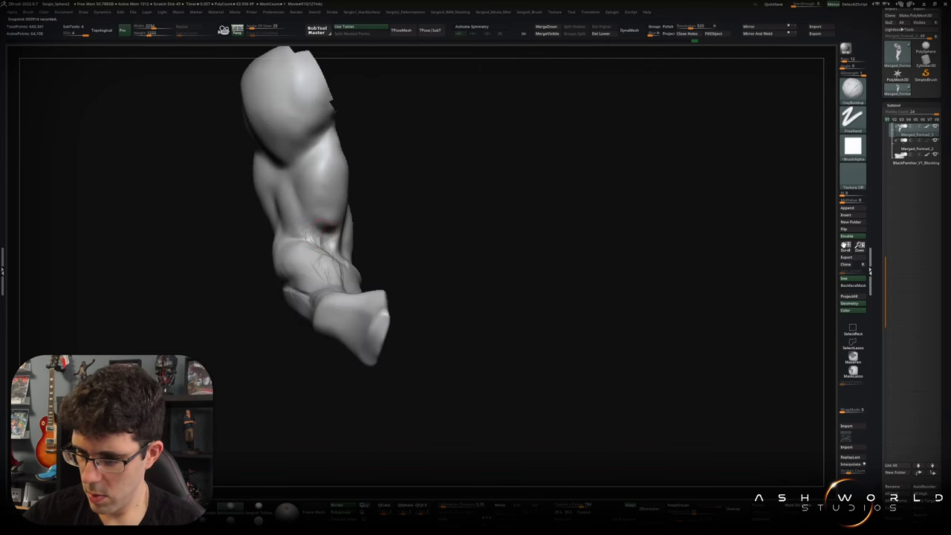
Inspect the shoulder opening from frontal views, alternating smoothing and ClayBuildup brushes.
{"action": "key", "text": "shift"}
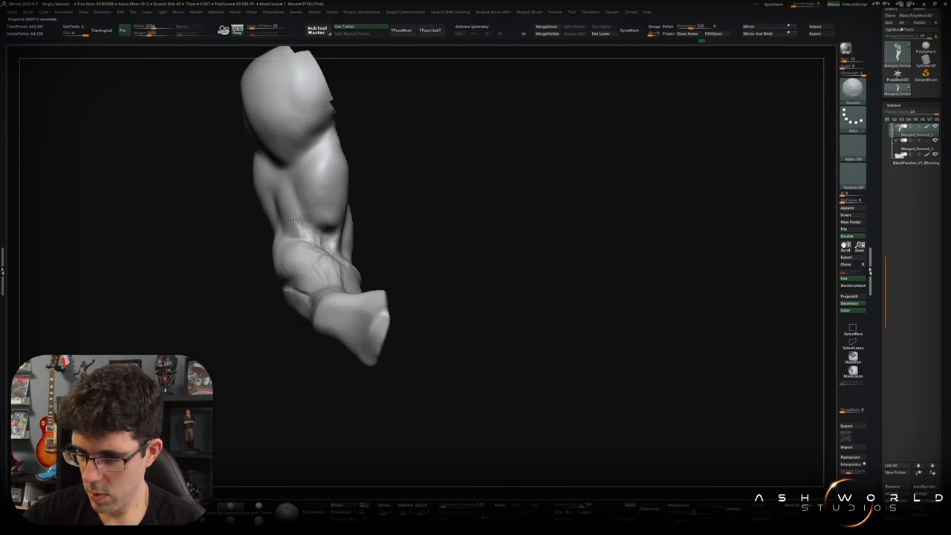
{"action": "mouse_move", "coordinate": [310, 236]}
{"action": "right_mouse_down", "text": "shift"}
{"action": "mouse_move", "coordinate": [332, 264]}
{"action": "mouse_move", "coordinate": [334, 233]}
{"action": "right_mouse_up", "text": "shift"}
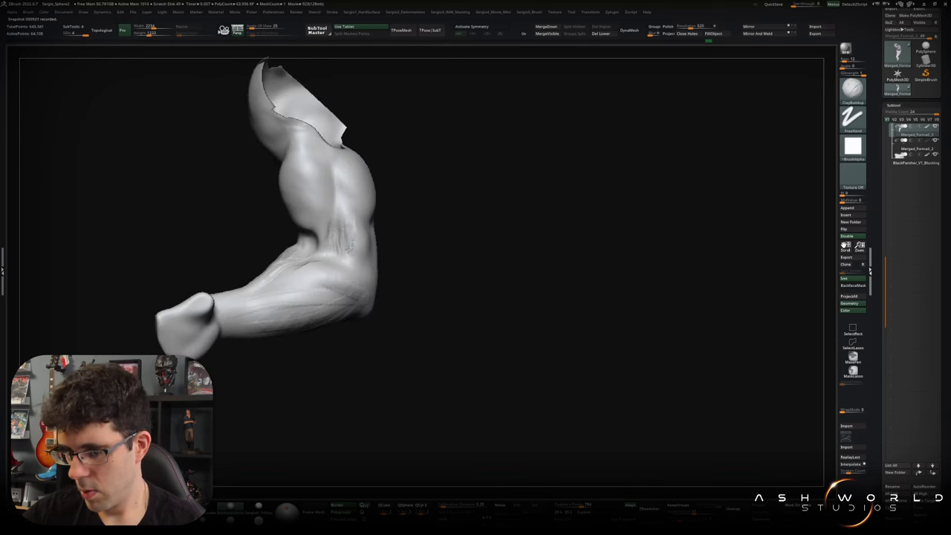
{"action": "right_click_drag", "start_coordinate": [353, 244], "coordinate": [370, 239]}
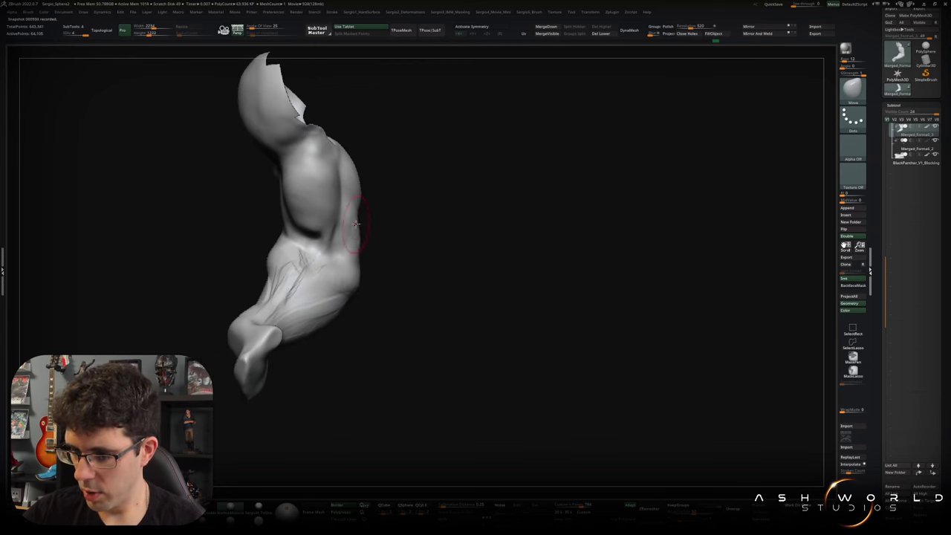
{"action": "mouse_move", "coordinate": [351, 242]}
{"action": "right_mouse_down"}
{"action": "mouse_move", "coordinate": [325, 276]}
{"action": "mouse_move", "coordinate": [394, 246]}
{"action": "mouse_move", "coordinate": [342, 236]}
{"action": "right_mouse_up"}
{"action": "key", "text": "b"}
{"action": "key", "text": "c"}
{"action": "key", "text": "b"}
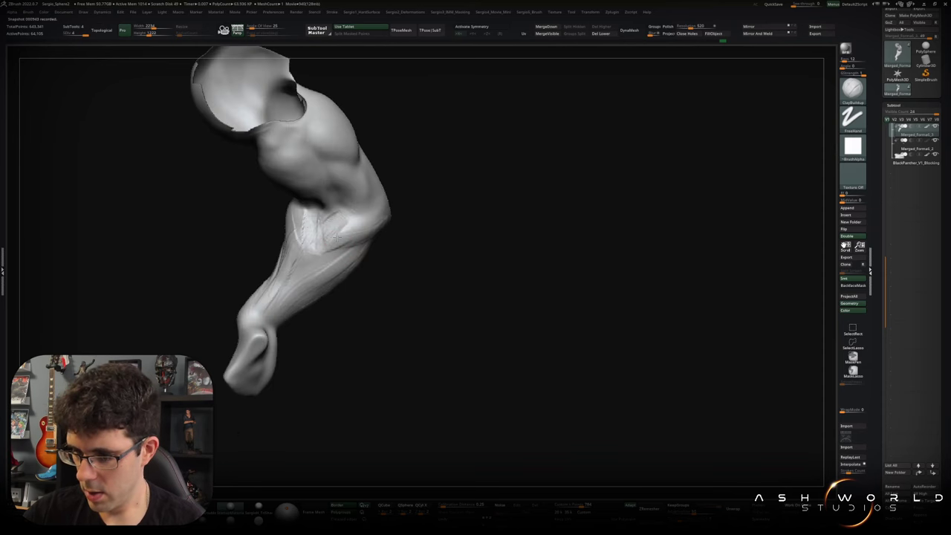
{"action": "key", "text": "b"}
{"action": "key", "text": "c"}
{"action": "key", "text": "b"}
{"action": "right_click_drag", "start_coordinate": [351, 230], "coordinate": [322, 220]}
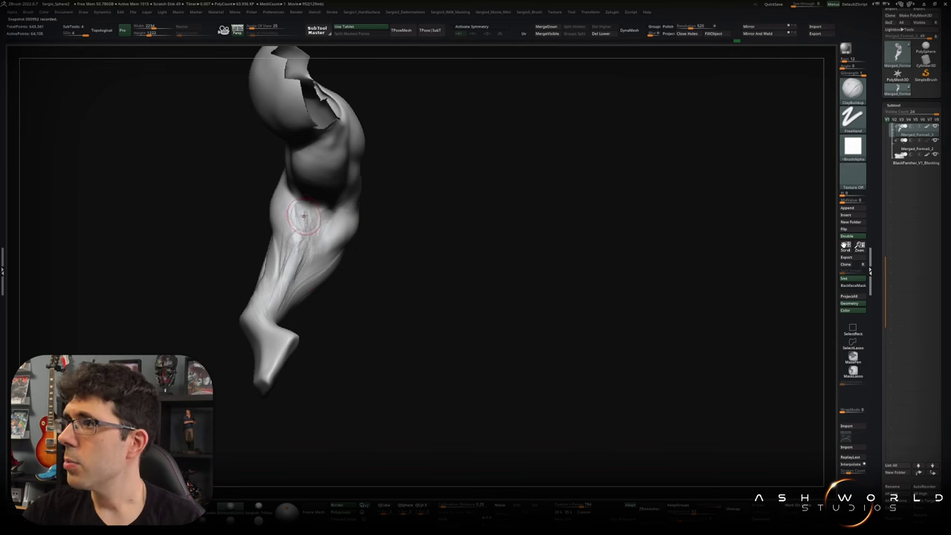
{"action": "mouse_move", "coordinate": [303, 223]}
{"action": "right_mouse_down"}
{"action": "mouse_move", "coordinate": [310, 195]}
{"action": "mouse_move", "coordinate": [304, 212]}
{"action": "mouse_move", "coordinate": [277, 191]}
{"action": "right_mouse_up"}
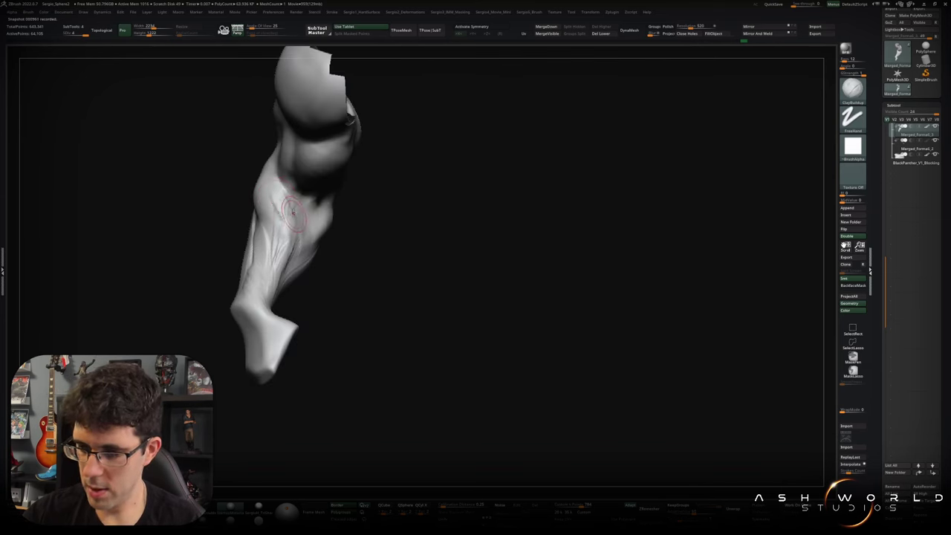
{"action": "key", "text": "shift"}
{"action": "mouse_move", "coordinate": [289, 245]}
{"action": "right_mouse_down", "text": "shift"}
{"action": "mouse_move", "coordinate": [284, 229]}
{"action": "mouse_move", "coordinate": [303, 237]}
{"action": "mouse_move", "coordinate": [256, 193]}
{"action": "mouse_move", "coordinate": [276, 186]}
{"action": "right_mouse_up", "text": "shift"}
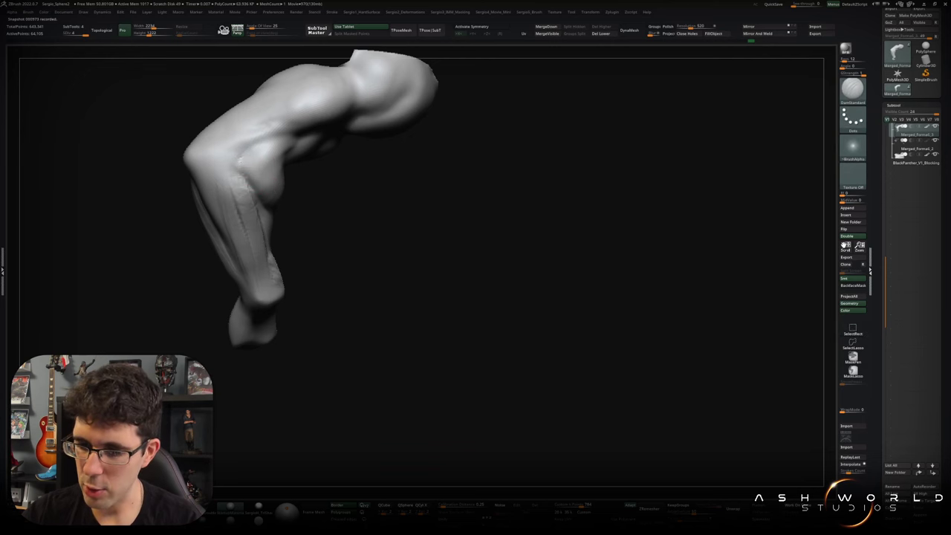
Smooth away the stray stroke lines and dark vertical lines down the forearm.
{"action": "mouse_move", "coordinate": [258, 195]}
{"action": "right_mouse_down"}
{"action": "mouse_move", "coordinate": [272, 176]}
{"action": "mouse_move", "coordinate": [282, 233]}
{"action": "mouse_move", "coordinate": [250, 182]}
{"action": "mouse_move", "coordinate": [261, 202]}
{"action": "right_mouse_up"}
{"action": "left_click_drag", "start_coordinate": [261, 202], "coordinate": [266, 212], "text": "shift"}
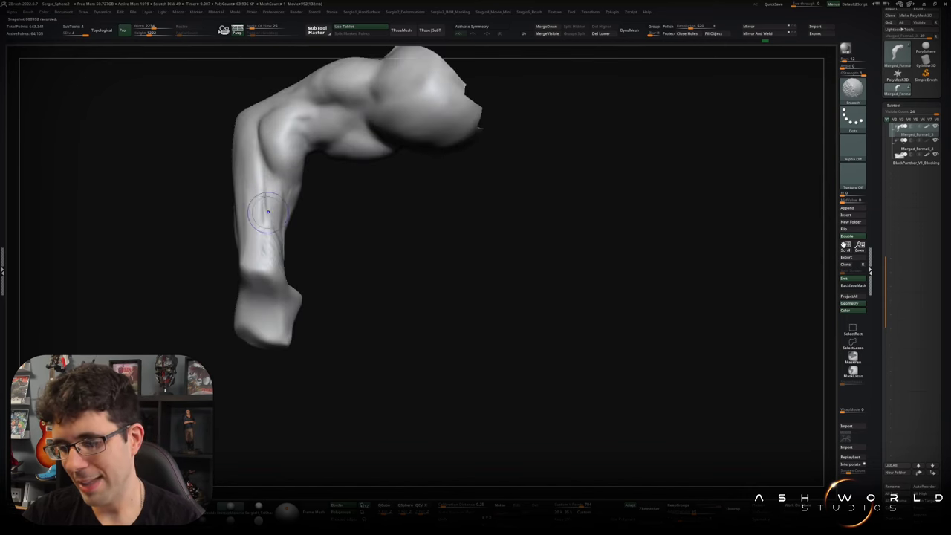
{"action": "right_click_drag", "start_coordinate": [283, 219], "coordinate": [269, 214]}
{"action": "key", "text": "b"}
{"action": "key", "text": "c"}
{"action": "key", "text": "b"}
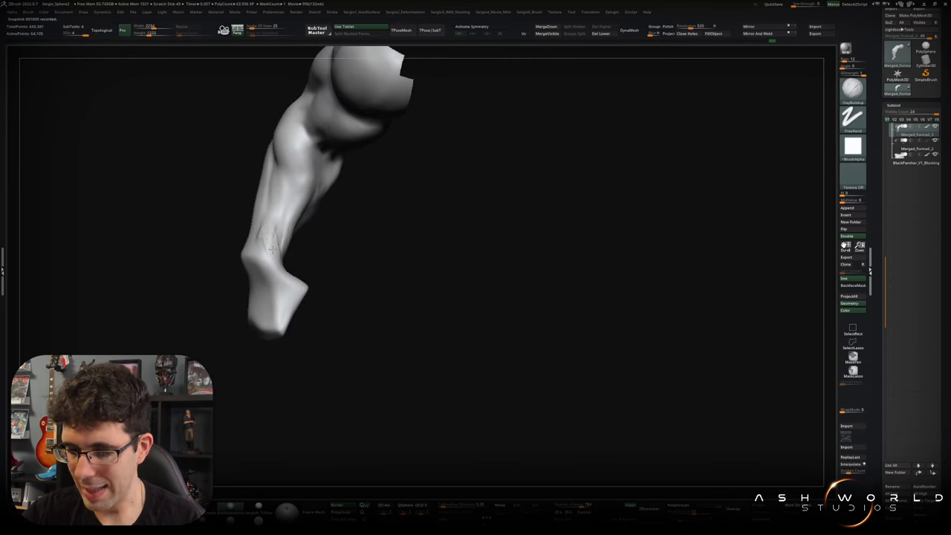
{"action": "right_click_drag", "start_coordinate": [271, 238], "coordinate": [265, 218]}
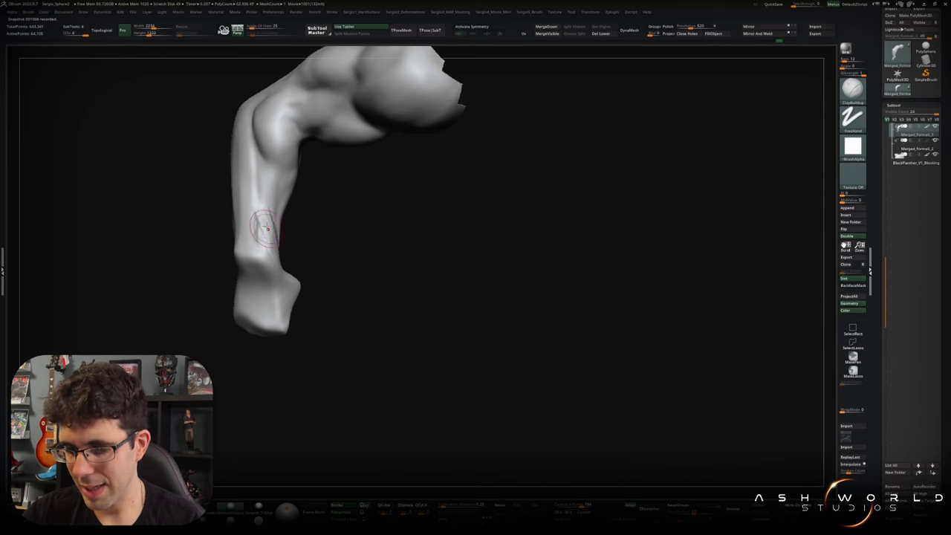
{"action": "left_click_drag", "start_coordinate": [266, 227], "coordinate": [276, 251], "text": "shift"}
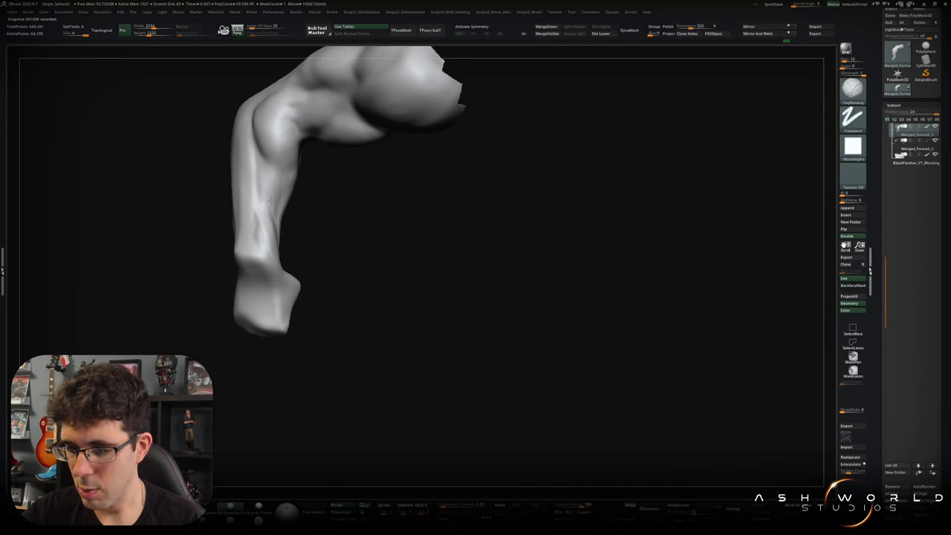
{"action": "right_click_drag", "start_coordinate": [267, 197], "coordinate": [276, 212]}
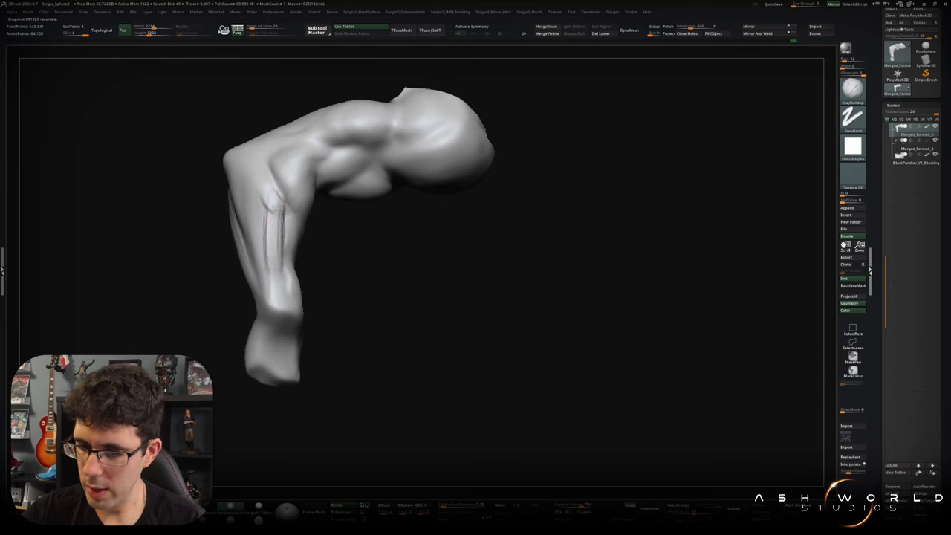
{"action": "left_click_drag", "start_coordinate": [281, 255], "coordinate": [266, 193], "text": "shift"}
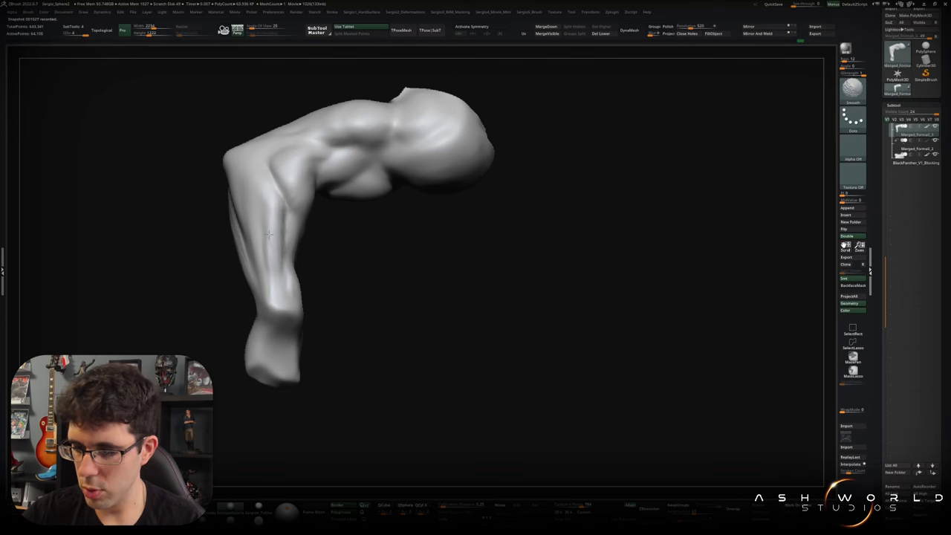
{"action": "right_click_drag", "start_coordinate": [269, 234], "coordinate": [268, 195]}
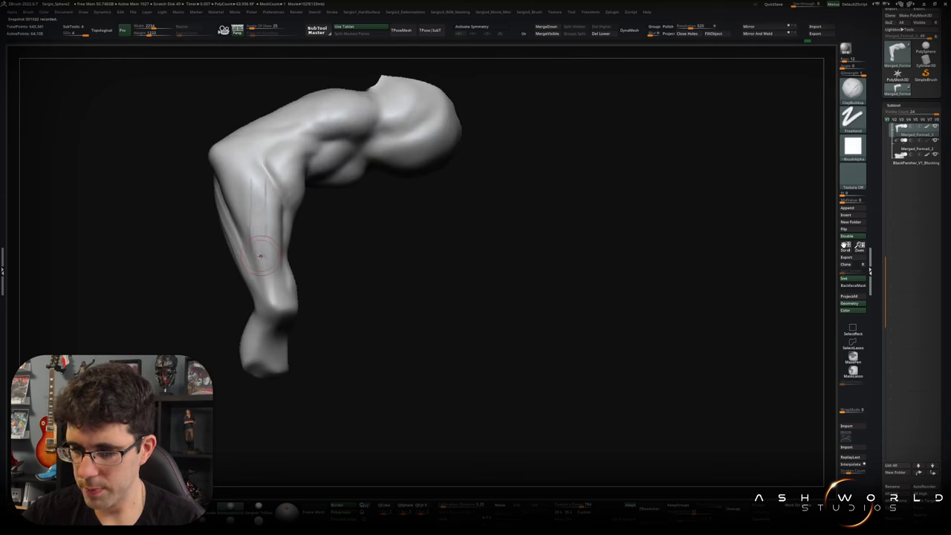
{"action": "left_click_drag", "start_coordinate": [254, 249], "coordinate": [258, 184], "text": "shift"}
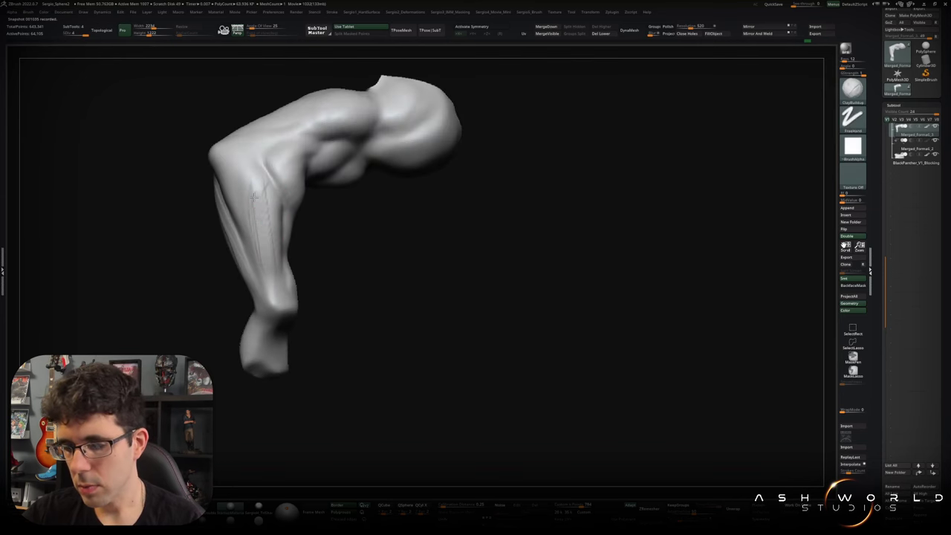
Orbit the arm upright to inspect the forearm and the back of the upper arm.
{"action": "right_click_drag", "start_coordinate": [273, 272], "coordinate": [246, 199]}
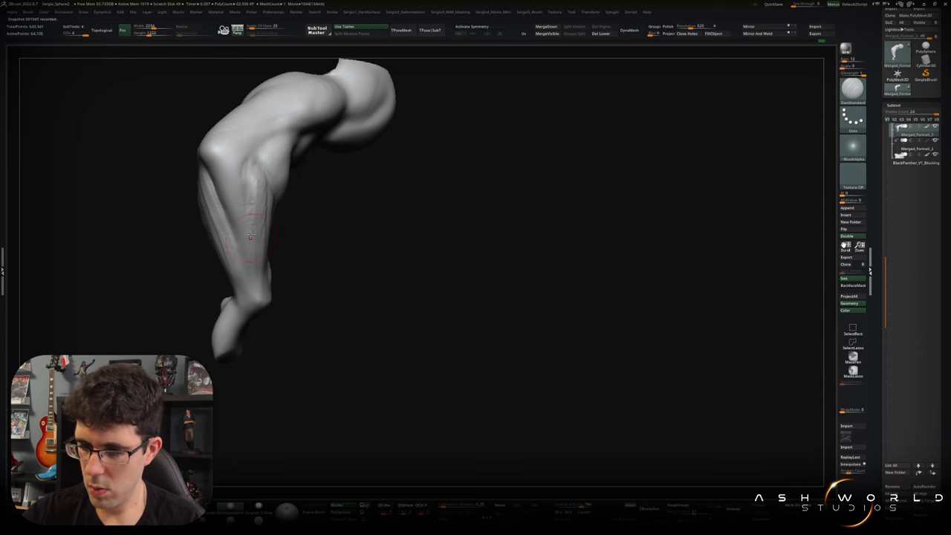
{"action": "right_click_drag", "start_coordinate": [252, 242], "coordinate": [261, 223]}
{"action": "key", "text": "b"}
{"action": "key", "text": "c"}
{"action": "key", "text": "b"}
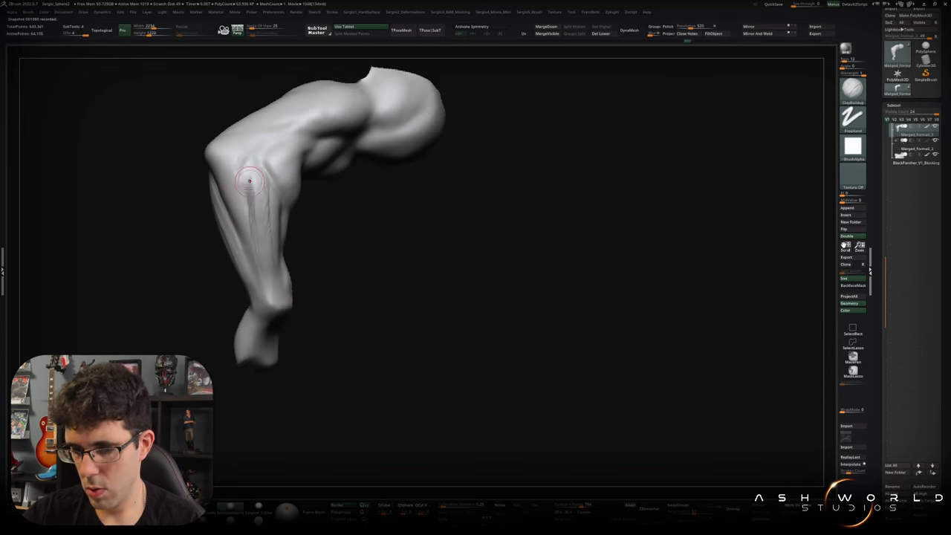
{"action": "right_click_drag", "start_coordinate": [239, 155], "coordinate": [264, 204]}
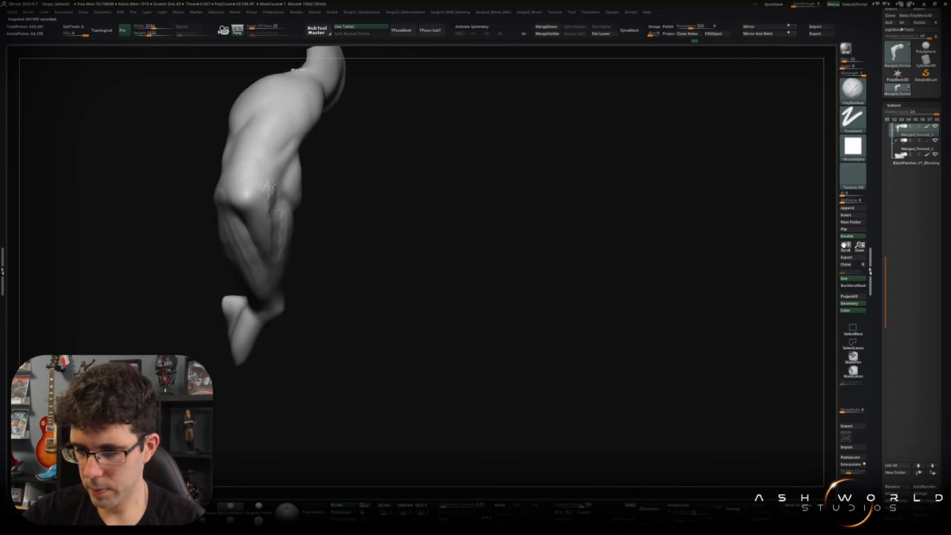
{"action": "right_click_drag", "start_coordinate": [279, 214], "coordinate": [341, 184]}
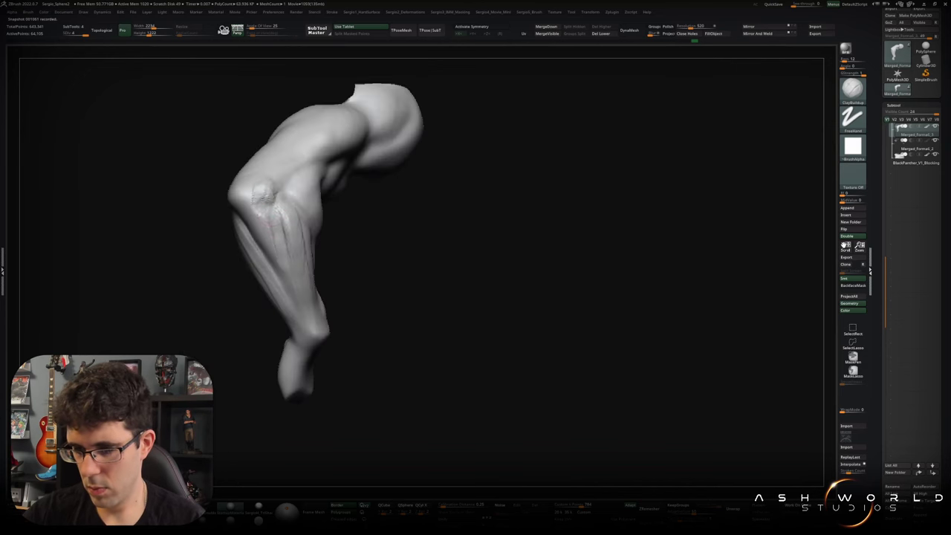
{"action": "mouse_move", "coordinate": [239, 205]}
{"action": "right_mouse_down"}
{"action": "mouse_move", "coordinate": [264, 179]}
{"action": "mouse_move", "coordinate": [263, 165]}
{"action": "right_mouse_up"}
Build up clay near the back of the elbow with a smaller ClayBuildup brush.
{"action": "key", "text": "b"}
{"action": "key", "text": "m"}
{"action": "key", "text": "v"}
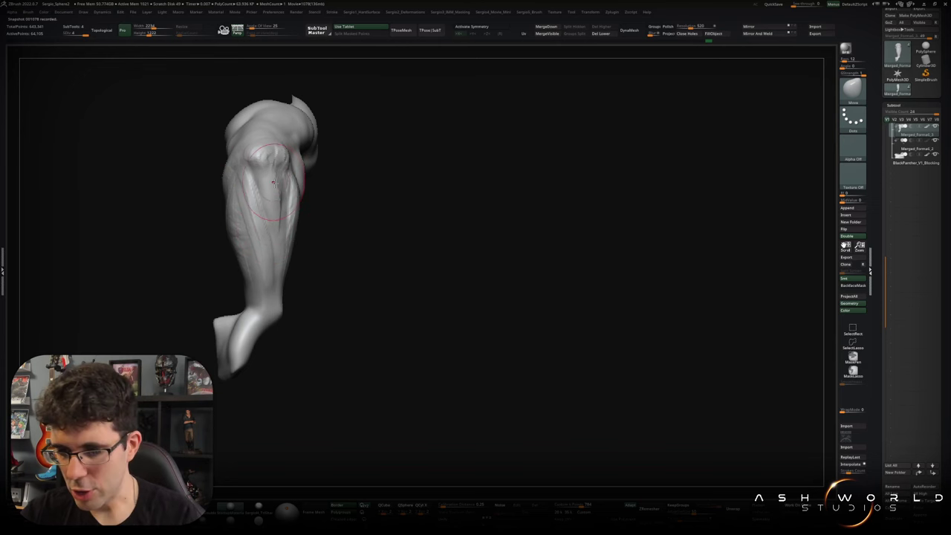
{"action": "right_click_drag", "start_coordinate": [272, 227], "coordinate": [267, 182]}
{"action": "key", "text": "b"}
{"action": "key", "text": "c"}
{"action": "key", "text": "b"}
{"action": "key", "text": "s"}
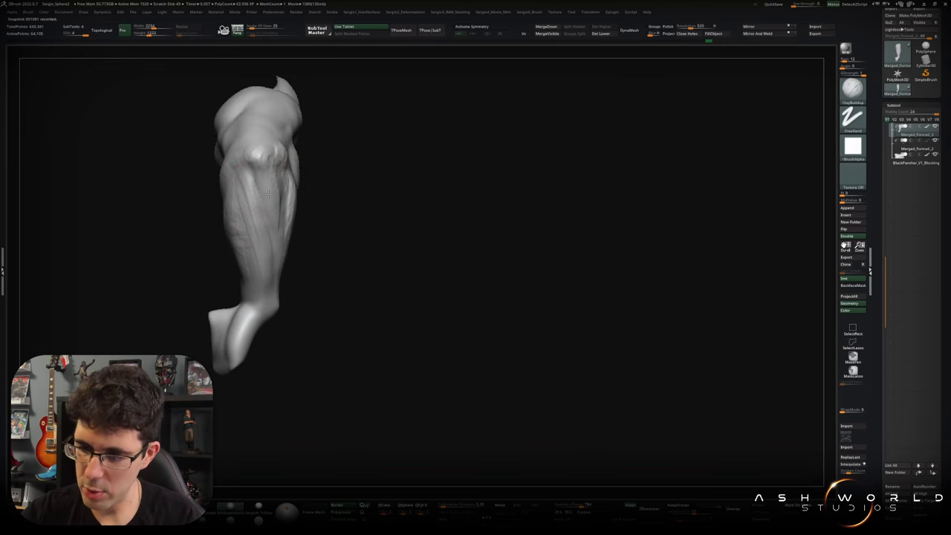
{"action": "left_click_drag", "start_coordinate": [266, 175], "coordinate": [260, 180]}
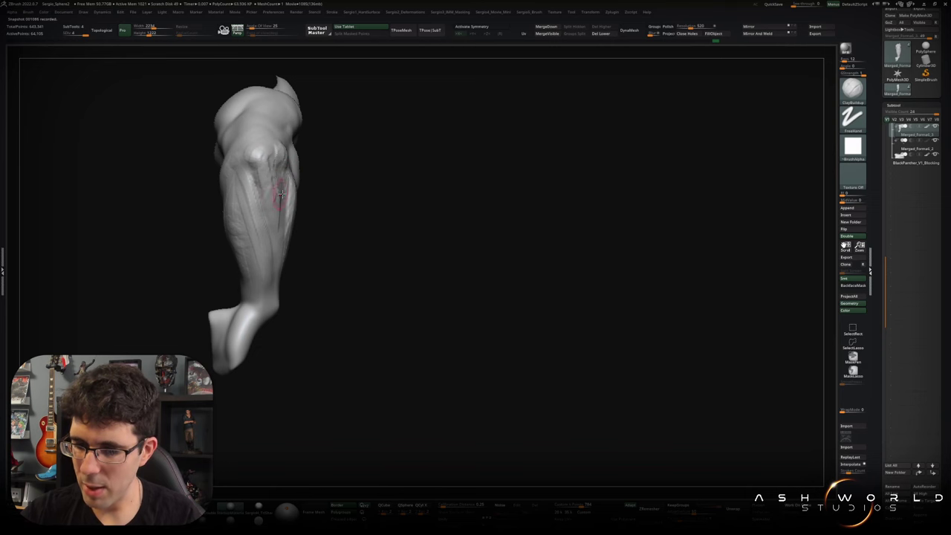
Orbit around the elbow and forearm side to check the muscle strands.
{"action": "right_click_drag", "start_coordinate": [280, 195], "coordinate": [312, 186]}
{"action": "right_click_drag", "start_coordinate": [279, 216], "coordinate": [283, 195]}
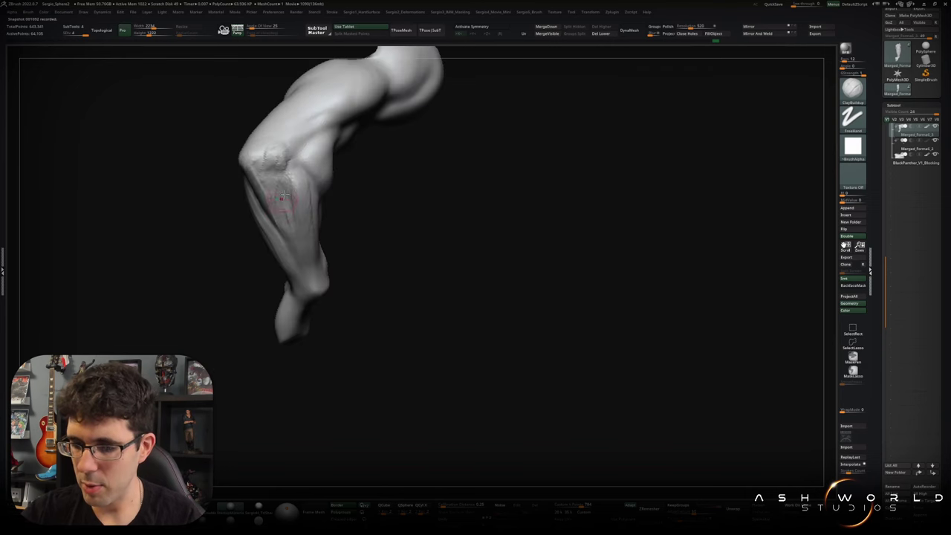
{"action": "right_click_drag", "start_coordinate": [298, 235], "coordinate": [288, 213]}
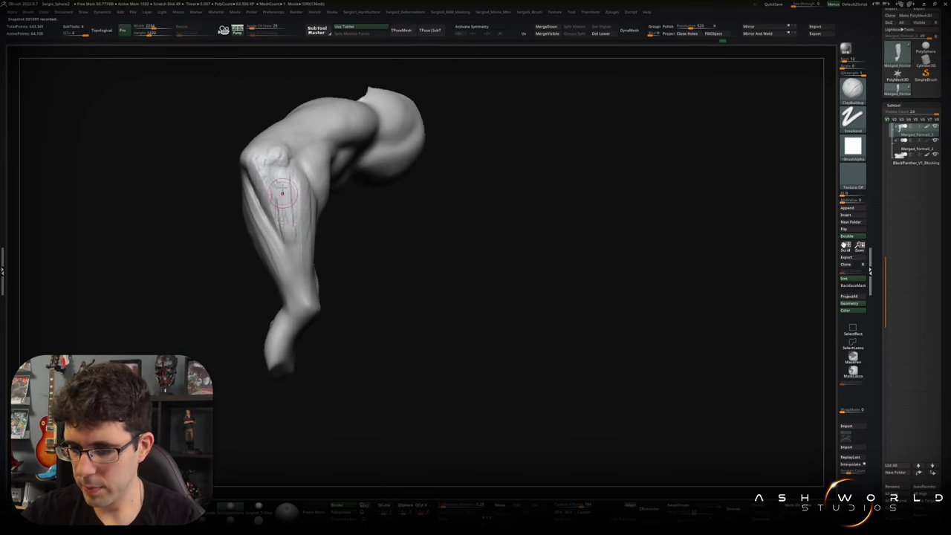
{"action": "mouse_move", "coordinate": [288, 213]}
{"action": "right_mouse_down"}
{"action": "mouse_move", "coordinate": [332, 289]}
{"action": "mouse_move", "coordinate": [376, 215]}
{"action": "mouse_move", "coordinate": [367, 185]}
{"action": "mouse_move", "coordinate": [315, 212]}
{"action": "mouse_move", "coordinate": [327, 230]}
{"action": "right_mouse_up"}
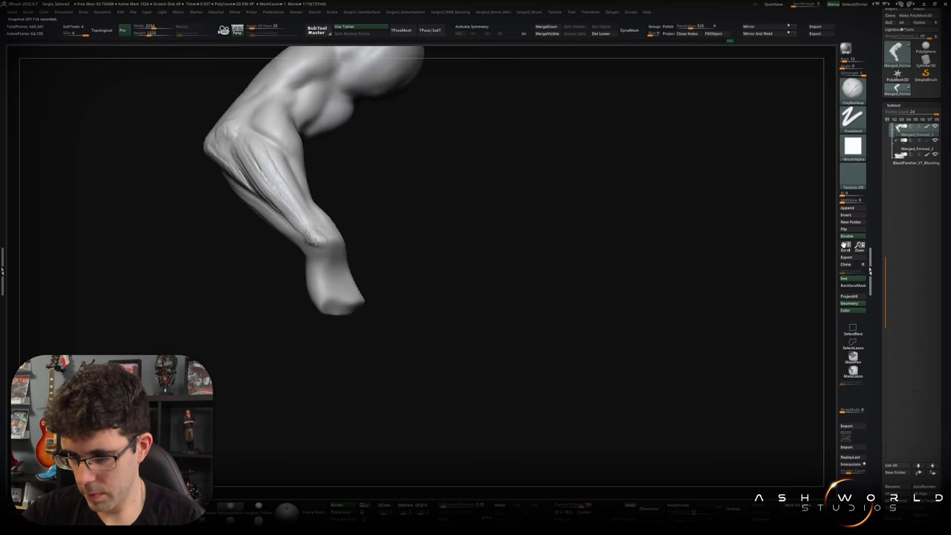
{"action": "mouse_move", "coordinate": [321, 226]}
{"action": "right_mouse_down"}
{"action": "mouse_move", "coordinate": [296, 233]}
{"action": "mouse_move", "coordinate": [573, 249]}
{"action": "mouse_move", "coordinate": [594, 268]}
{"action": "mouse_move", "coordinate": [565, 270]}
{"action": "mouse_move", "coordinate": [577, 270]}
{"action": "mouse_move", "coordinate": [578, 286]}
{"action": "mouse_move", "coordinate": [533, 272]}
{"action": "right_mouse_up"}
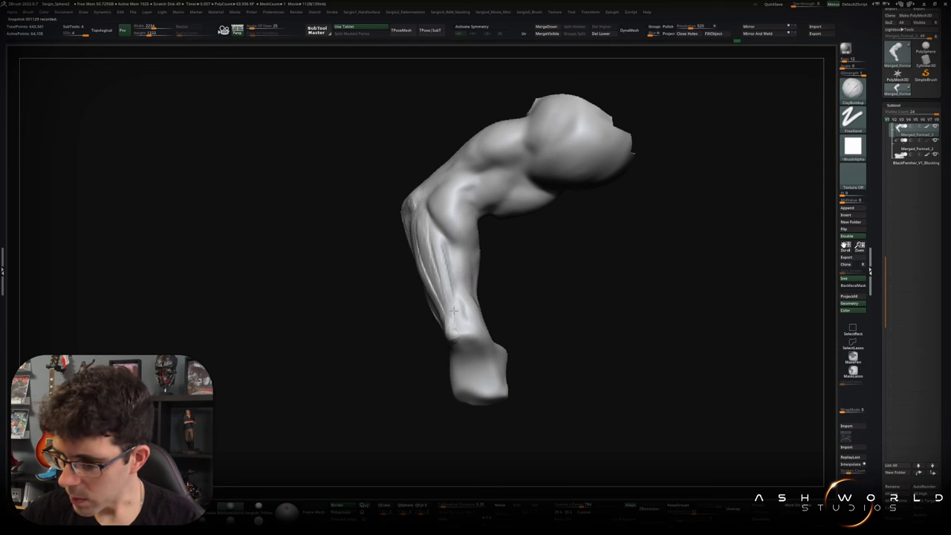
Carve three muscle grooves along the forearm and soften them into the form.
{"action": "left_click_drag", "start_coordinate": [439, 267], "coordinate": [447, 301]}
{"action": "left_click_drag", "start_coordinate": [431, 236], "coordinate": [454, 304]}
{"action": "right_click_drag", "start_coordinate": [453, 290], "coordinate": [446, 274]}
{"action": "left_click_drag", "start_coordinate": [444, 297], "coordinate": [430, 236], "text": "shift"}
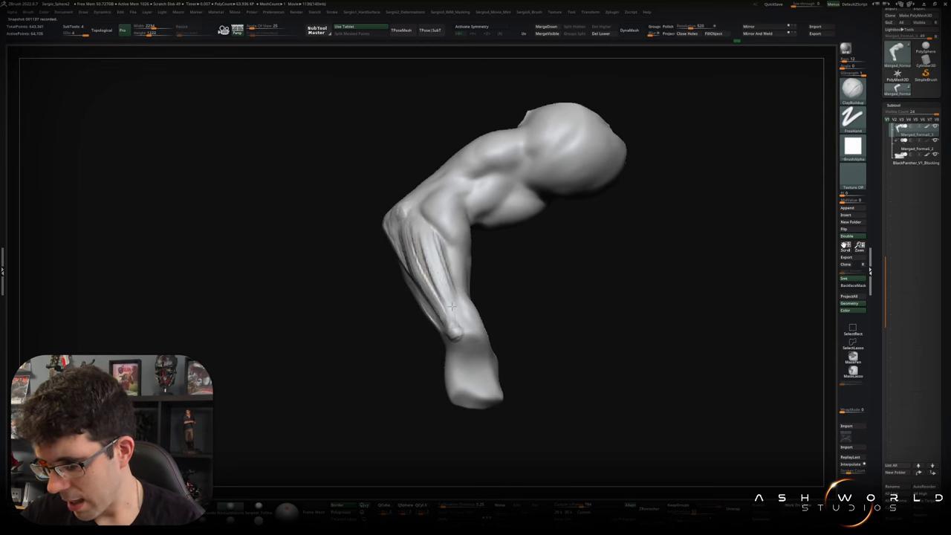
{"action": "mouse_move", "coordinate": [442, 270]}
{"action": "right_mouse_down"}
{"action": "mouse_move", "coordinate": [416, 245]}
{"action": "mouse_move", "coordinate": [436, 251]}
{"action": "right_mouse_up"}
{"action": "right_click_drag", "start_coordinate": [451, 297], "coordinate": [402, 217]}
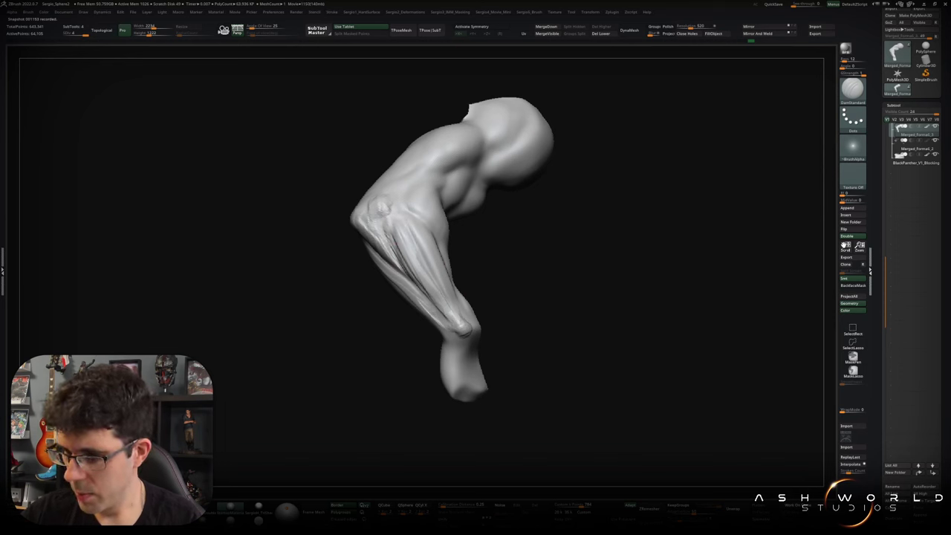
Review the forearm and wrist with ClayBuildup, adding vein-like strokes along the forearm.
{"action": "key", "text": "shift"}
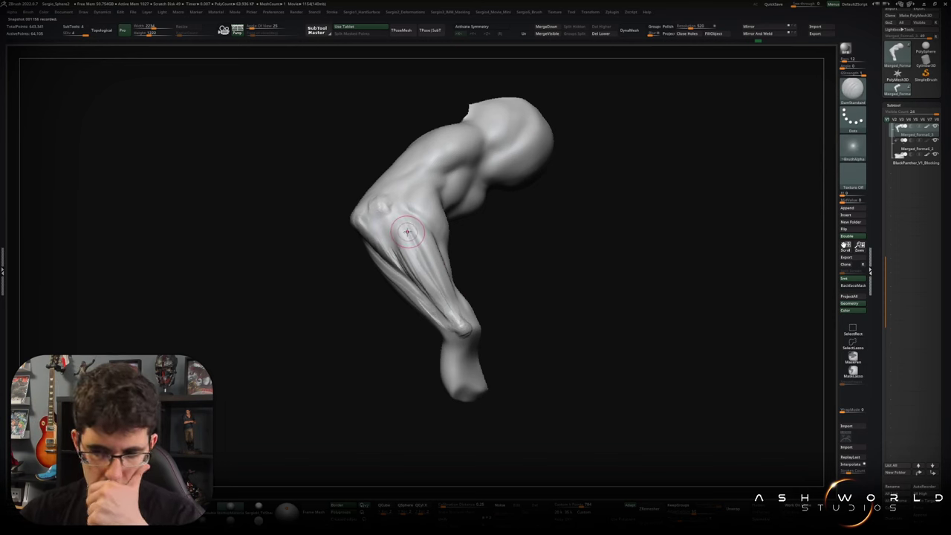
{"action": "mouse_move", "coordinate": [393, 241]}
{"action": "right_mouse_down"}
{"action": "mouse_move", "coordinate": [411, 235]}
{"action": "mouse_move", "coordinate": [384, 196]}
{"action": "mouse_move", "coordinate": [377, 217]}
{"action": "right_mouse_up"}
{"action": "key", "text": "b"}
{"action": "key", "text": "c"}
{"action": "key", "text": "b"}
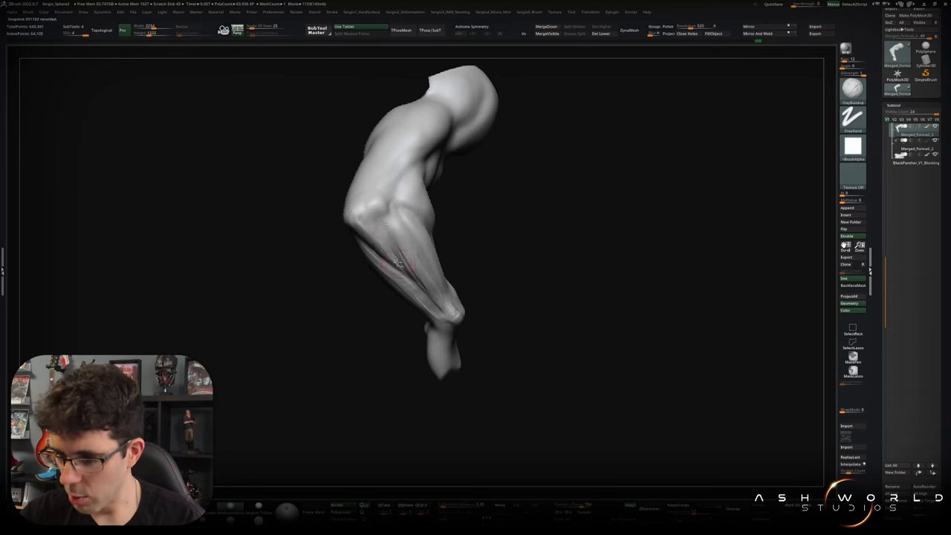
{"action": "mouse_move", "coordinate": [398, 263]}
{"action": "right_mouse_down"}
{"action": "mouse_move", "coordinate": [396, 212]}
{"action": "mouse_move", "coordinate": [407, 239]}
{"action": "right_mouse_up"}
{"action": "right_click_drag", "start_coordinate": [435, 292], "coordinate": [417, 229]}
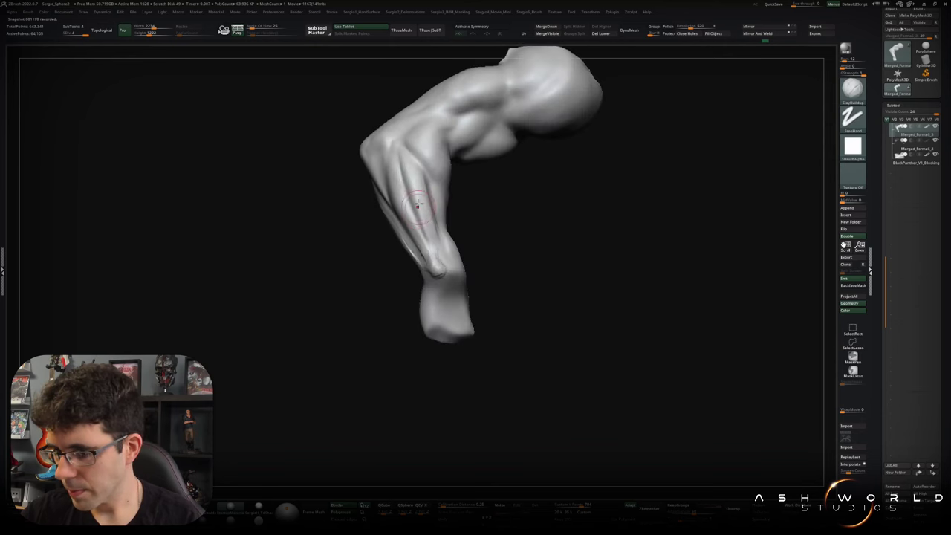
{"action": "mouse_move", "coordinate": [439, 259]}
{"action": "right_mouse_down"}
{"action": "mouse_move", "coordinate": [437, 283]}
{"action": "mouse_move", "coordinate": [419, 291]}
{"action": "right_mouse_up"}
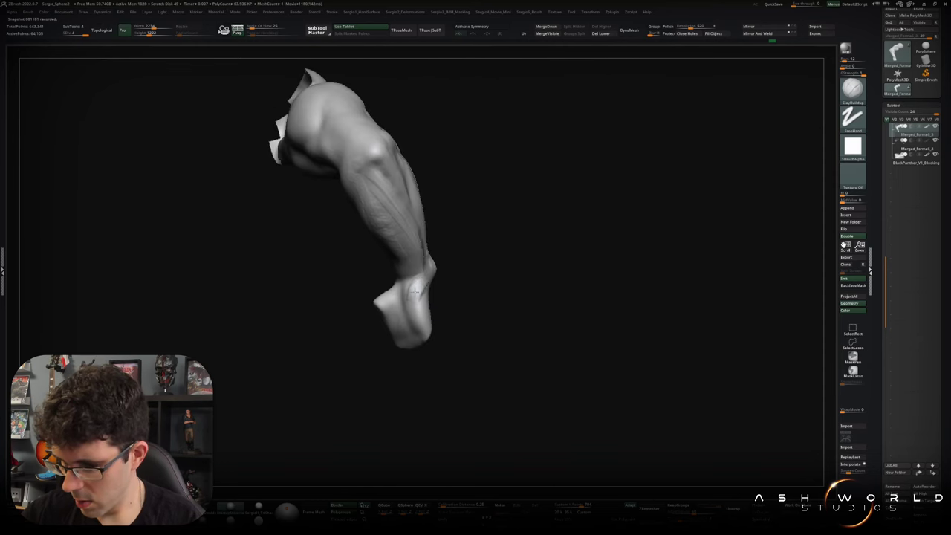
{"action": "right_click_drag", "start_coordinate": [414, 304], "coordinate": [414, 312]}
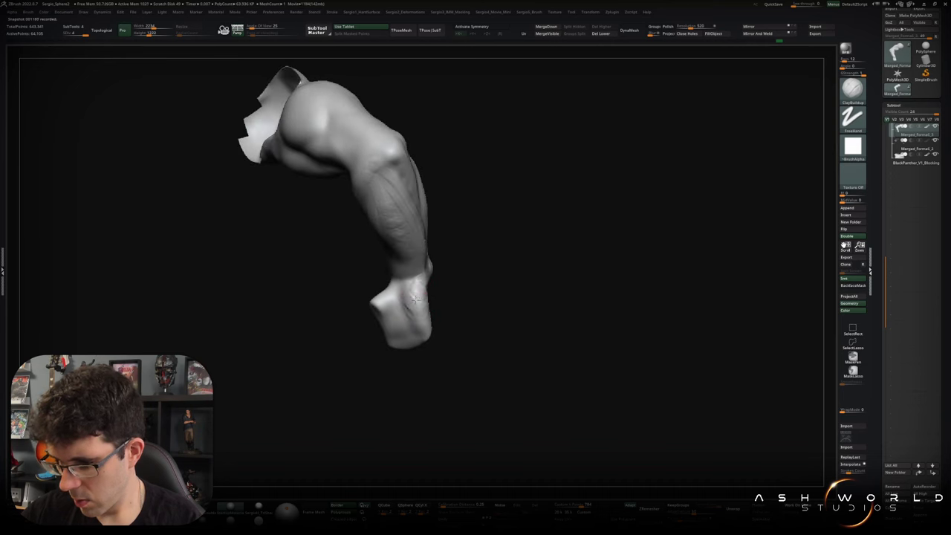
{"action": "mouse_move", "coordinate": [418, 308]}
{"action": "right_mouse_down"}
{"action": "mouse_move", "coordinate": [404, 279]}
{"action": "mouse_move", "coordinate": [427, 157]}
{"action": "right_mouse_up"}
{"action": "left_click_drag", "start_coordinate": [427, 157], "coordinate": [435, 256]}
Add vein-like strokes along the forearm down toward the wrist, carve dark lines, and smooth them.
{"action": "mouse_move", "coordinate": [446, 128]}
{"action": "left_mouse_down"}
{"action": "mouse_move", "coordinate": [435, 178]}
{"action": "mouse_move", "coordinate": [449, 214]}
{"action": "left_mouse_up"}
{"action": "right_click_drag", "start_coordinate": [450, 215], "coordinate": [429, 160]}
{"action": "mouse_move", "coordinate": [429, 152]}
{"action": "left_mouse_down"}
{"action": "mouse_move", "coordinate": [422, 186]}
{"action": "mouse_move", "coordinate": [387, 197]}
{"action": "mouse_move", "coordinate": [416, 202]}
{"action": "mouse_move", "coordinate": [390, 215]}
{"action": "mouse_move", "coordinate": [427, 242]}
{"action": "left_mouse_up"}
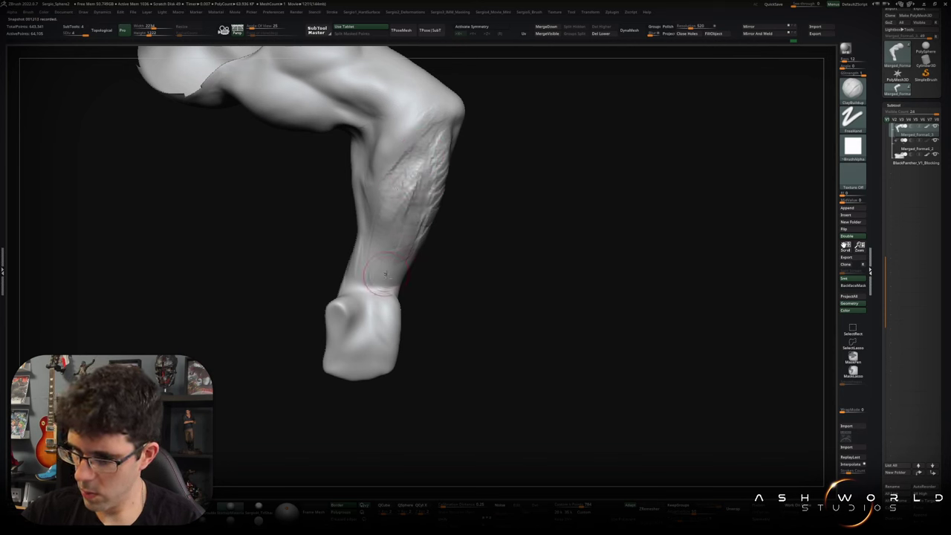
{"action": "mouse_move", "coordinate": [372, 284]}
{"action": "left_mouse_down"}
{"action": "mouse_move", "coordinate": [379, 223]}
{"action": "mouse_move", "coordinate": [391, 285]}
{"action": "left_mouse_up"}
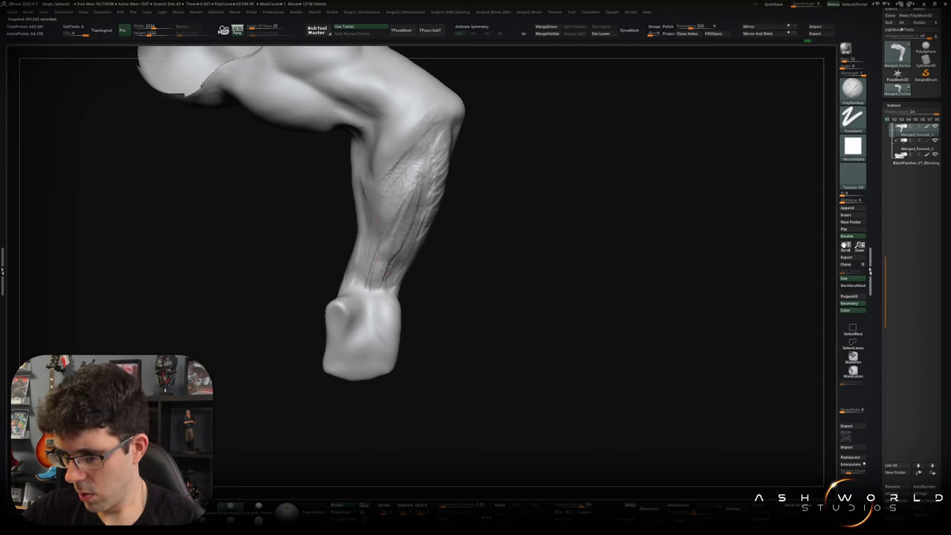
{"action": "key", "text": "shift"}
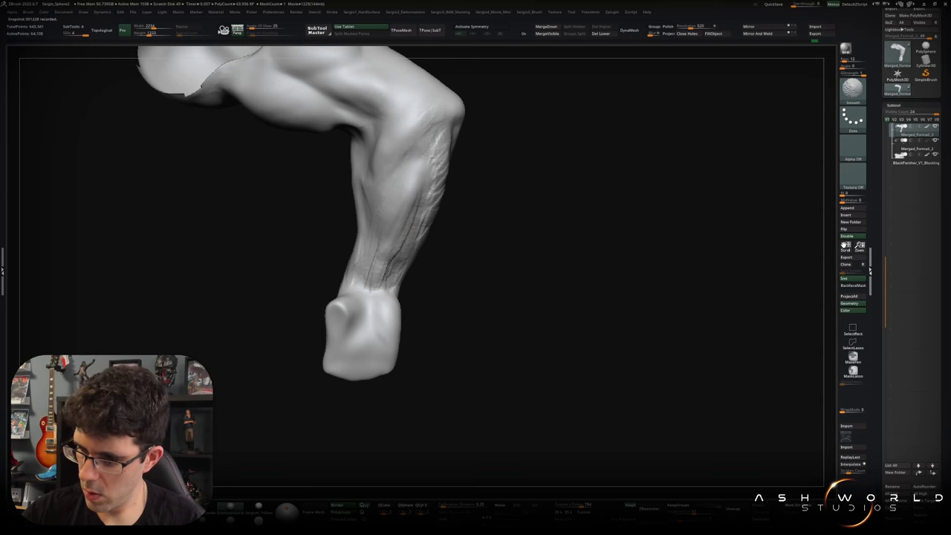
{"action": "right_click_drag", "start_coordinate": [396, 196], "coordinate": [401, 188]}
{"action": "left_click_drag", "start_coordinate": [430, 182], "coordinate": [386, 223]}
{"action": "key", "text": "shift"}
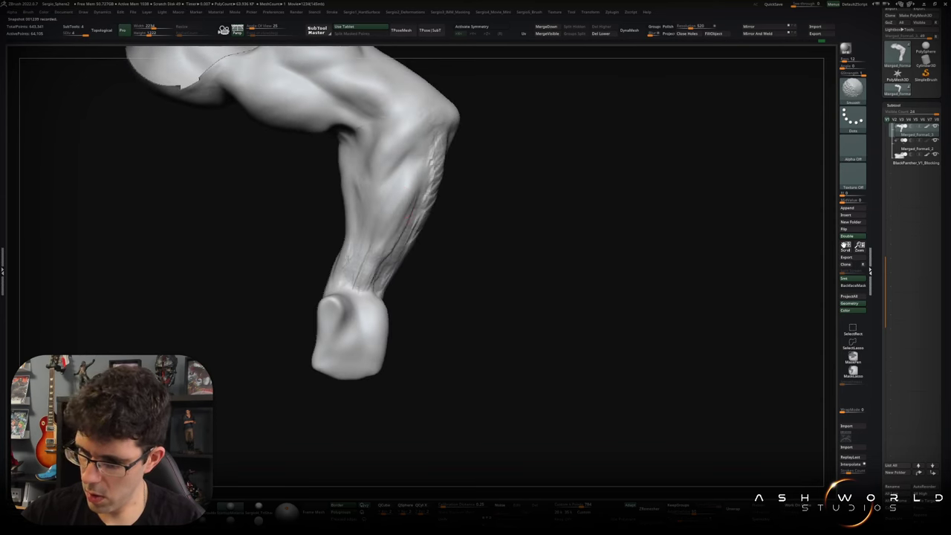
Turn the arm, then switch brushes with BST to Standard and BC to ClayBuildup.
{"action": "right_click_drag", "start_coordinate": [356, 264], "coordinate": [378, 262]}
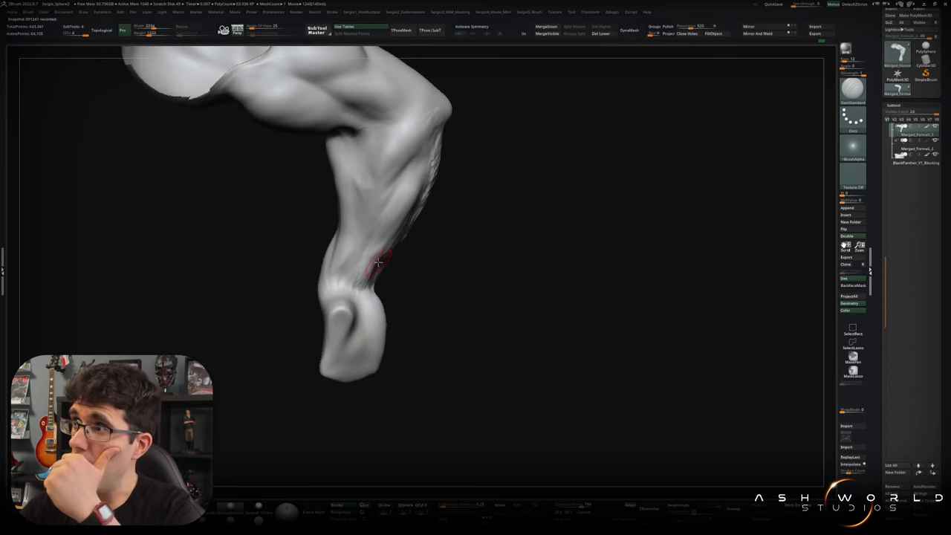
{"action": "mouse_move", "coordinate": [378, 262]}
{"action": "right_mouse_down"}
{"action": "mouse_move", "coordinate": [359, 251]}
{"action": "mouse_move", "coordinate": [333, 277]}
{"action": "right_mouse_up"}
{"action": "key", "text": "b"}
{"action": "key", "text": "s"}
{"action": "key", "text": "t"}
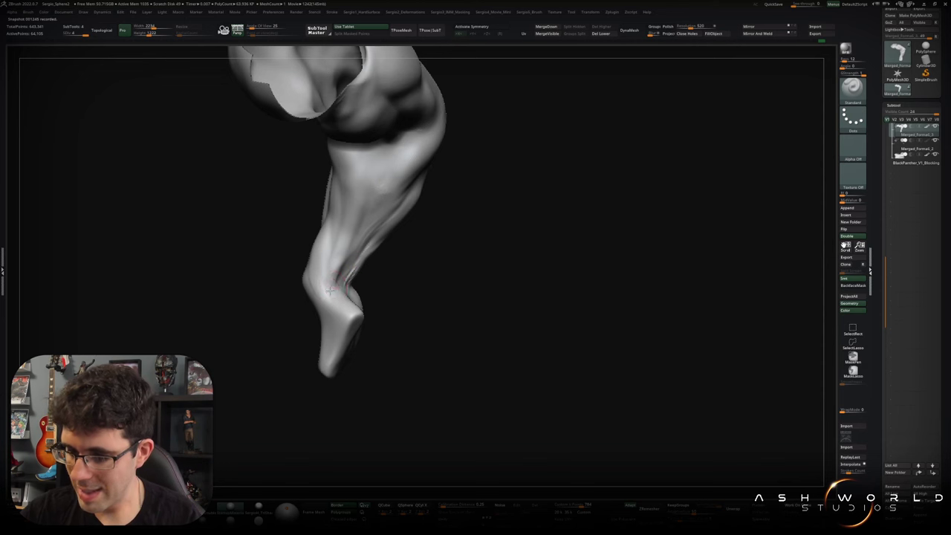
{"action": "key", "text": "b"}
{"action": "key", "text": "c"}
{"action": "key", "text": "b"}
Inspect the forearm, wrist, shoulder joint and upper arm from several angles.
{"action": "mouse_move", "coordinate": [329, 286]}
{"action": "right_mouse_down"}
{"action": "mouse_move", "coordinate": [328, 229]}
{"action": "mouse_move", "coordinate": [329, 274]}
{"action": "right_mouse_up"}
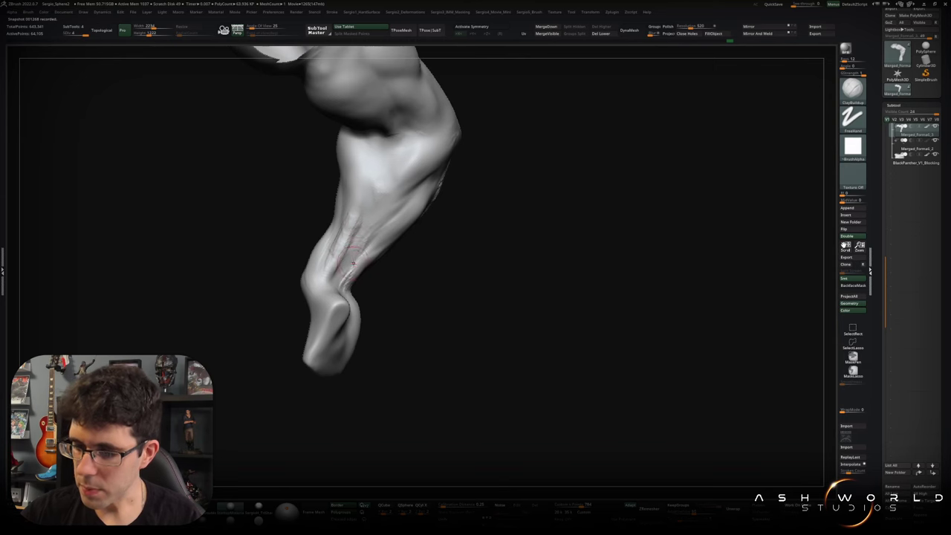
{"action": "right_click_drag", "start_coordinate": [354, 264], "coordinate": [354, 218]}
{"action": "right_click_drag", "start_coordinate": [330, 259], "coordinate": [349, 234]}
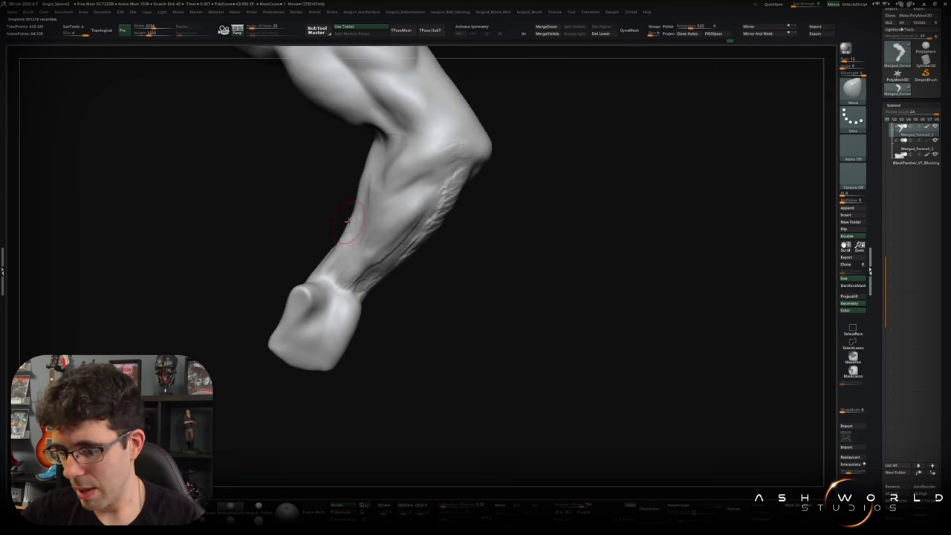
{"action": "right_click_drag", "start_coordinate": [342, 251], "coordinate": [357, 231]}
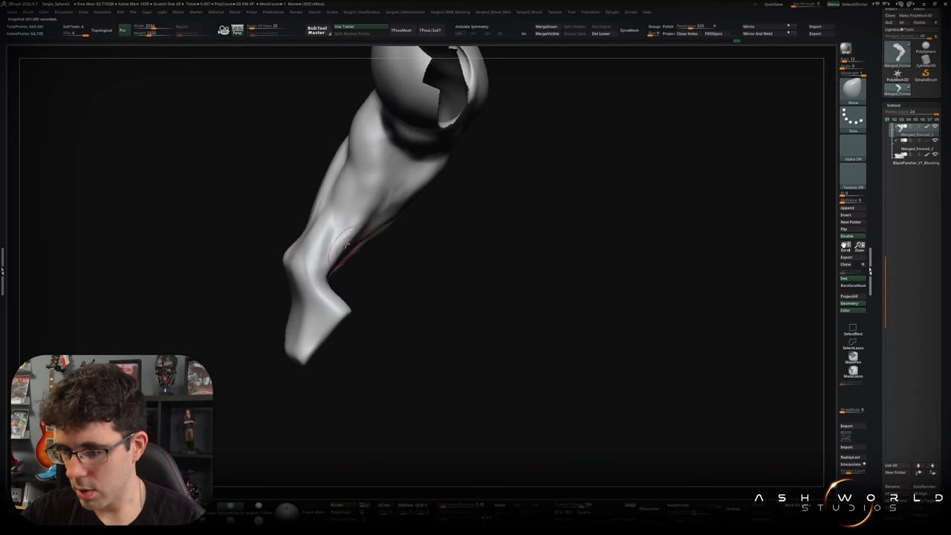
{"action": "mouse_move", "coordinate": [349, 245]}
{"action": "right_mouse_down"}
{"action": "mouse_move", "coordinate": [356, 255]}
{"action": "mouse_move", "coordinate": [365, 248]}
{"action": "right_mouse_up"}
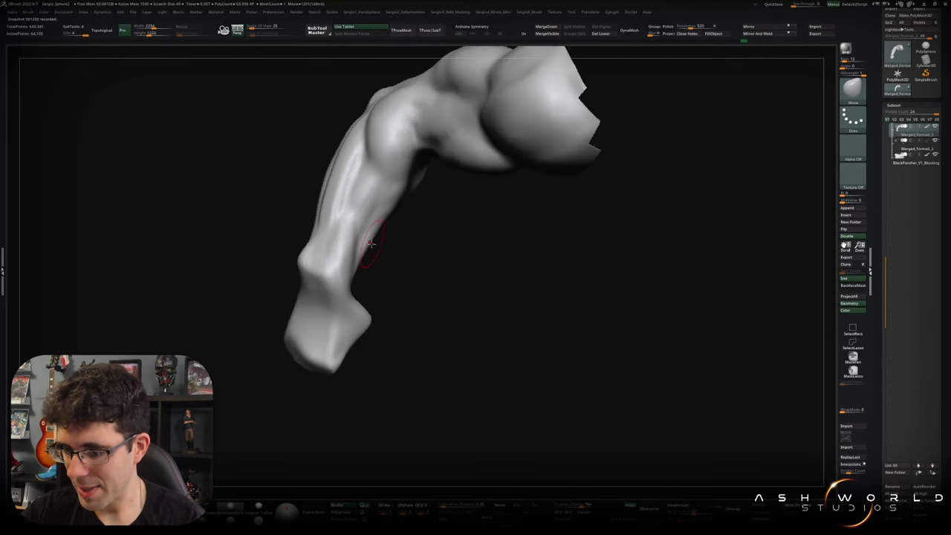
{"action": "right_click_drag", "start_coordinate": [363, 270], "coordinate": [353, 275]}
{"action": "mouse_move", "coordinate": [358, 274]}
{"action": "left_mouse_down"}
{"action": "mouse_move", "coordinate": [361, 185]}
{"action": "mouse_move", "coordinate": [364, 238]}
{"action": "left_mouse_up"}
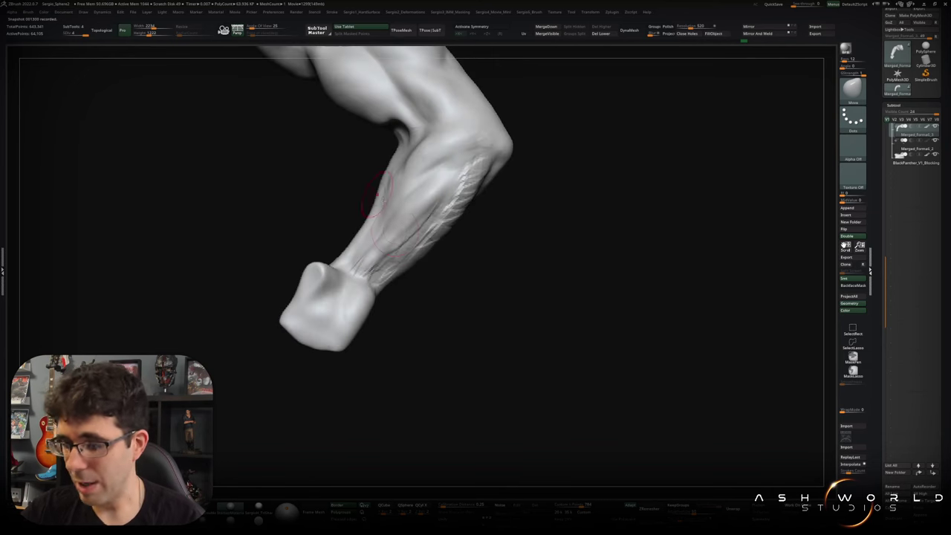
{"action": "key", "text": "shift"}
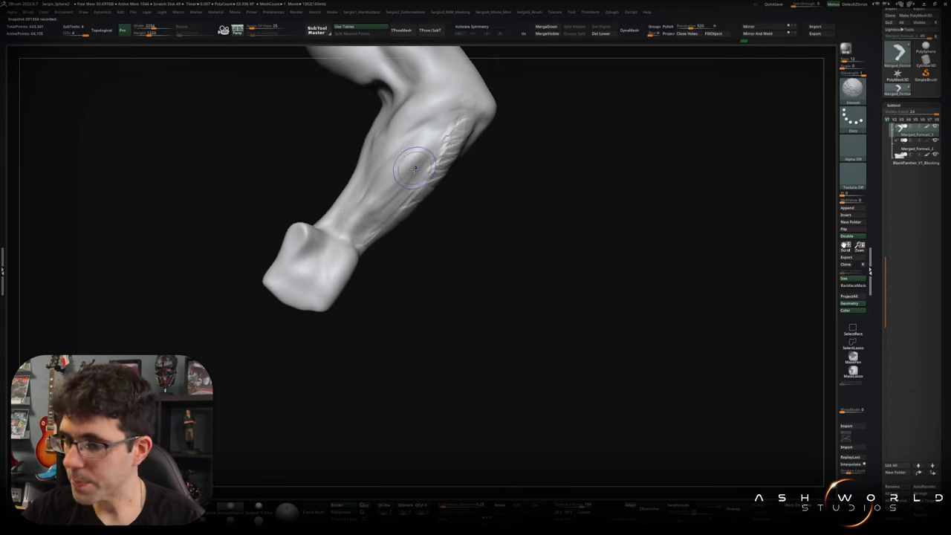
Shift-smooth the forearm tendon strokes, zooming in until the arm fills the canvas.
{"action": "left_click_drag", "start_coordinate": [416, 171], "coordinate": [407, 197]}
{"action": "mouse_move", "coordinate": [438, 155]}
{"action": "left_mouse_down"}
{"action": "mouse_move", "coordinate": [450, 180]}
{"action": "mouse_move", "coordinate": [416, 180]}
{"action": "left_mouse_up"}
{"action": "mouse_move", "coordinate": [362, 197]}
{"action": "left_mouse_down"}
{"action": "mouse_move", "coordinate": [351, 192]}
{"action": "mouse_move", "coordinate": [372, 202]}
{"action": "mouse_move", "coordinate": [370, 184]}
{"action": "left_mouse_up"}
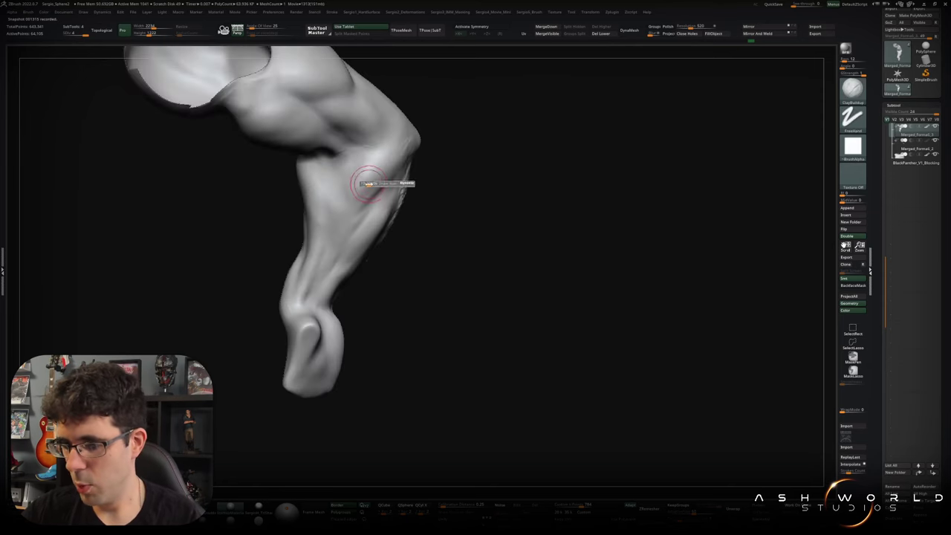
{"action": "key", "text": "shift"}
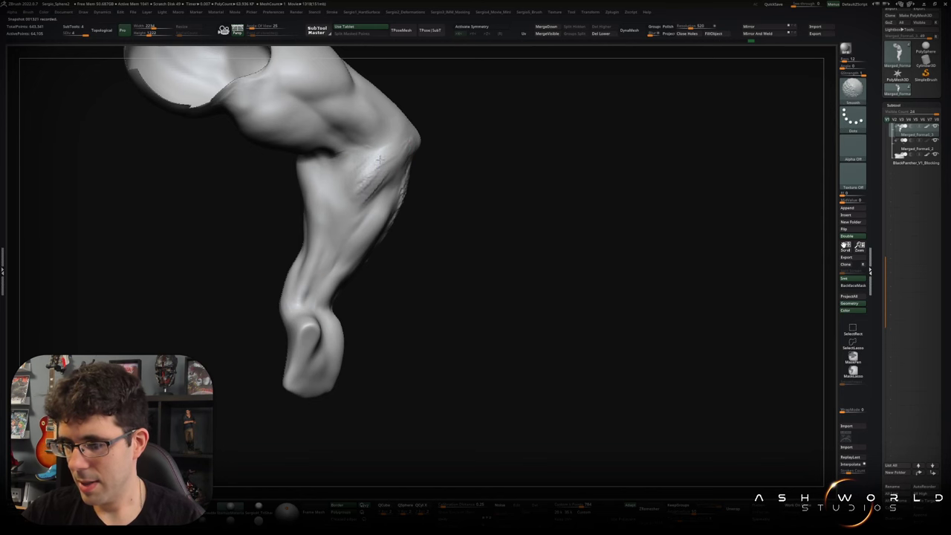
{"action": "mouse_move", "coordinate": [366, 186]}
{"action": "left_mouse_down"}
{"action": "mouse_move", "coordinate": [382, 138]}
{"action": "mouse_move", "coordinate": [401, 185]}
{"action": "left_mouse_up"}
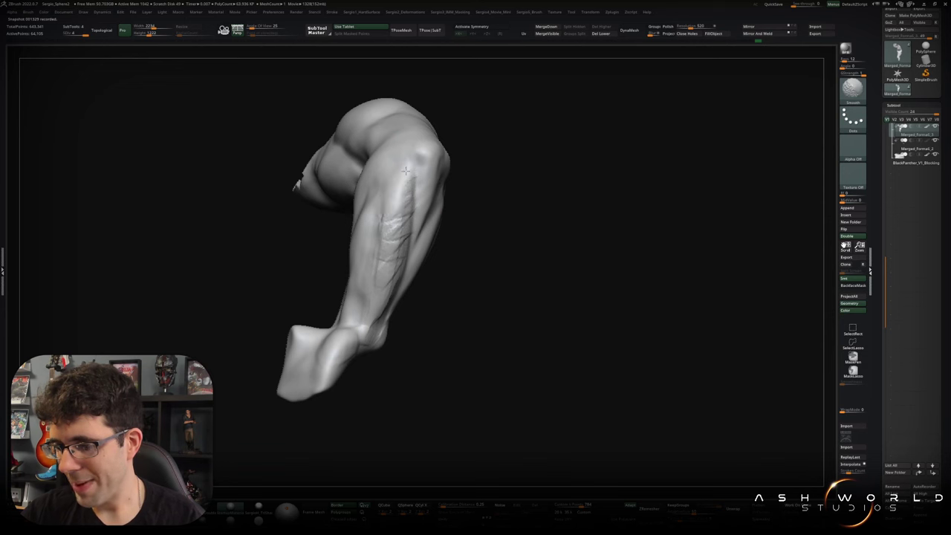
{"action": "mouse_move", "coordinate": [391, 258]}
{"action": "left_mouse_down", "text": "alt"}
{"action": "mouse_move", "coordinate": [376, 211]}
{"action": "mouse_move", "coordinate": [393, 227]}
{"action": "mouse_move", "coordinate": [387, 196]}
{"action": "left_mouse_up", "text": "alt"}
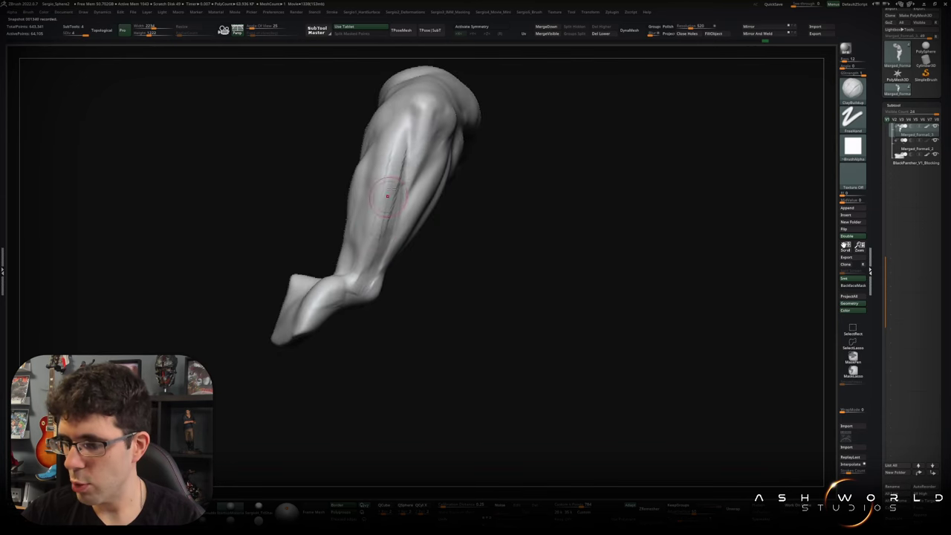
{"action": "key", "text": "shift"}
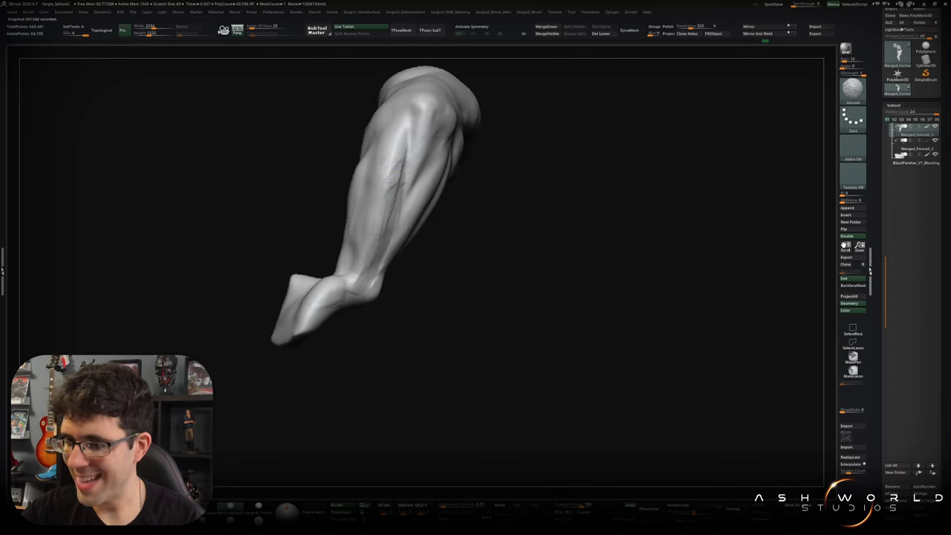
{"action": "right_click_drag", "start_coordinate": [377, 236], "coordinate": [399, 210]}
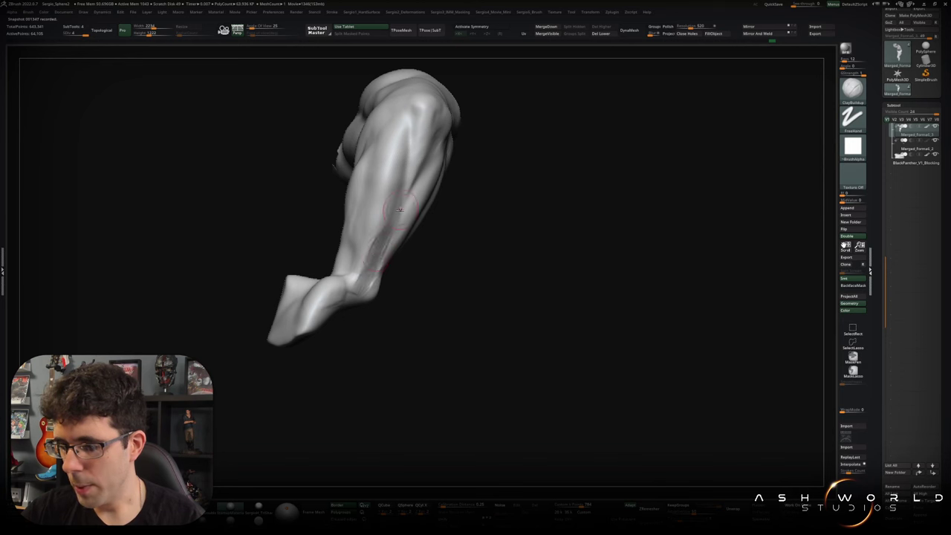
{"action": "key", "text": "shift"}
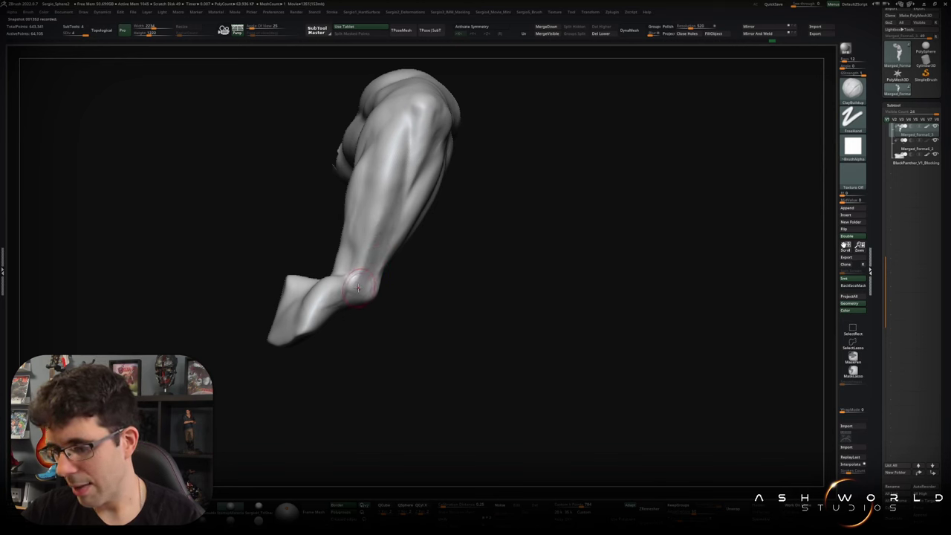
{"action": "mouse_move", "coordinate": [342, 297]}
{"action": "right_mouse_down", "text": "ctrl"}
{"action": "mouse_move", "coordinate": [357, 322]}
{"action": "mouse_move", "coordinate": [358, 298]}
{"action": "right_mouse_up", "text": "ctrl"}
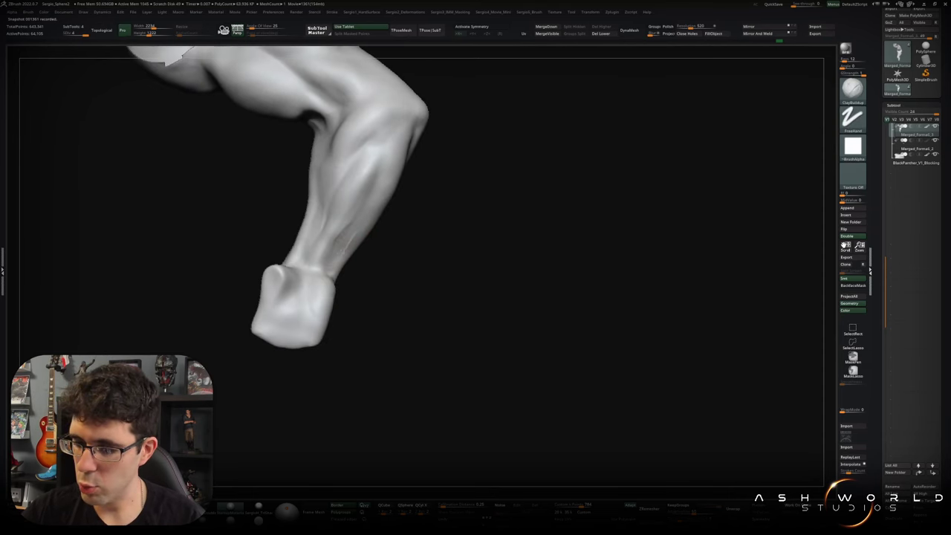
{"action": "right_click_drag", "start_coordinate": [352, 229], "coordinate": [358, 209]}
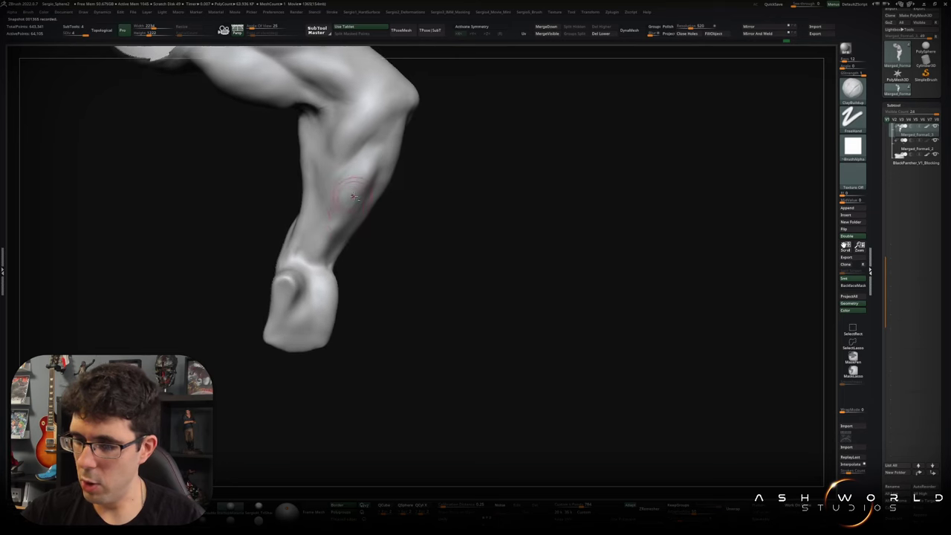
{"action": "key", "text": "shift"}
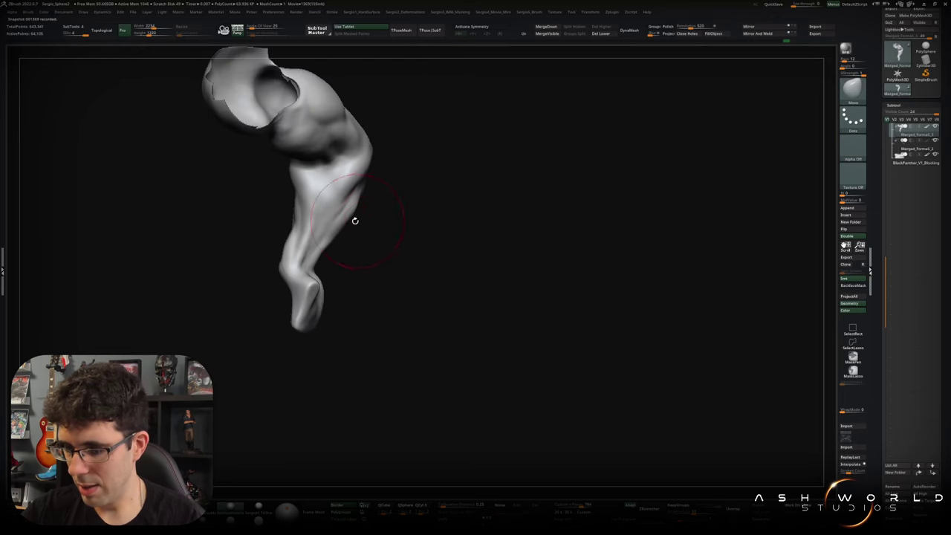
Carve a diagonal crease along the forearm and start smoothing it.
{"action": "mouse_move", "coordinate": [348, 215]}
{"action": "right_mouse_down"}
{"action": "mouse_move", "coordinate": [340, 210]}
{"action": "mouse_move", "coordinate": [323, 226]}
{"action": "right_mouse_up"}
{"action": "left_click_drag", "start_coordinate": [323, 227], "coordinate": [345, 201]}
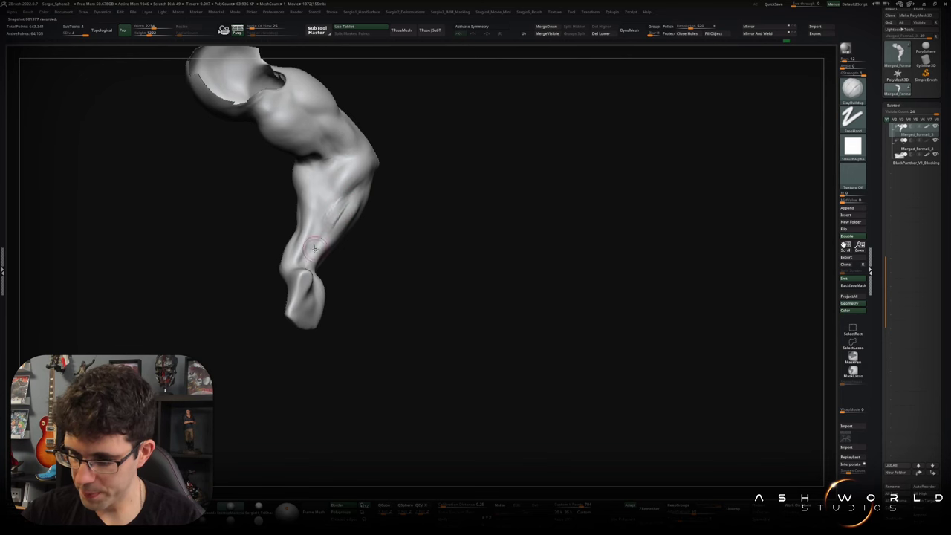
{"action": "key", "text": "shift"}
{"action": "mouse_move", "coordinate": [369, 199]}
{"action": "right_mouse_down"}
{"action": "mouse_move", "coordinate": [357, 194]}
{"action": "mouse_move", "coordinate": [369, 197]}
{"action": "mouse_move", "coordinate": [373, 227]}
{"action": "right_mouse_up"}
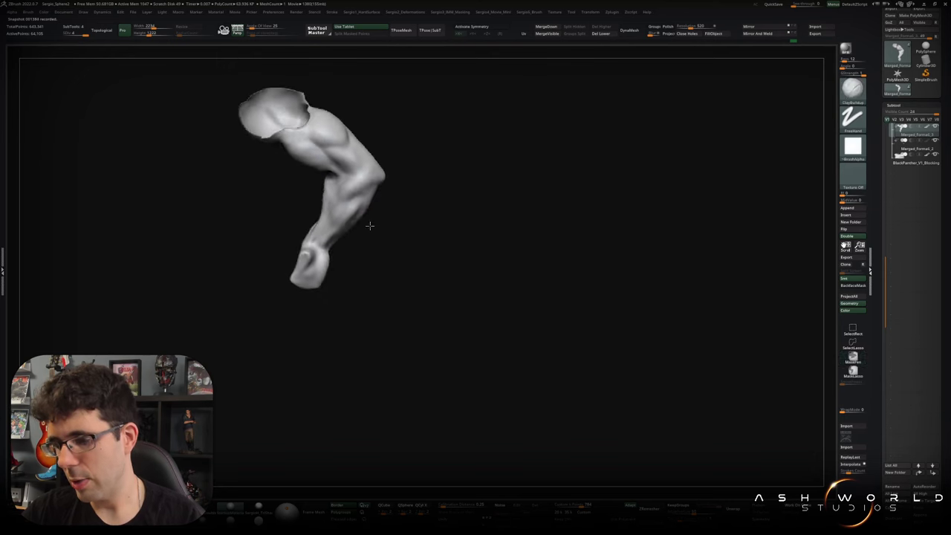
{"action": "key", "text": "shift"}
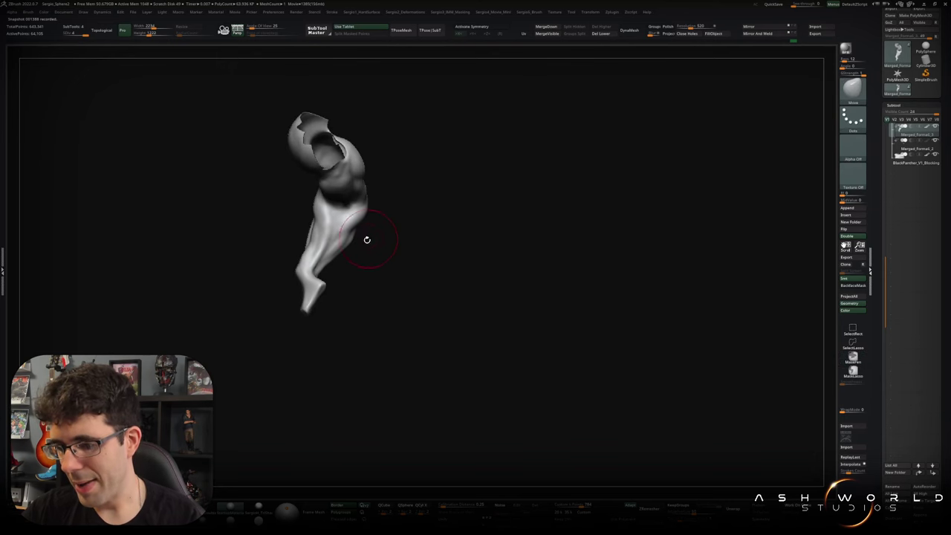
Soften the forearm stroke marks into the muscle, checking from side-on views of the bent arm.
{"action": "mouse_move", "coordinate": [350, 244]}
{"action": "right_mouse_down", "text": "shift"}
{"action": "mouse_move", "coordinate": [327, 270]}
{"action": "mouse_move", "coordinate": [354, 223]}
{"action": "right_mouse_up", "text": "shift"}
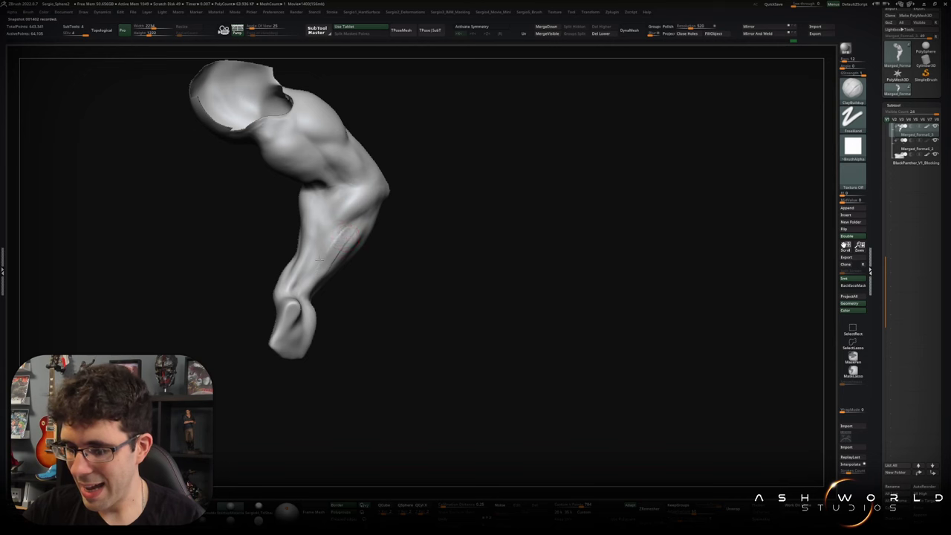
{"action": "key", "text": "shift"}
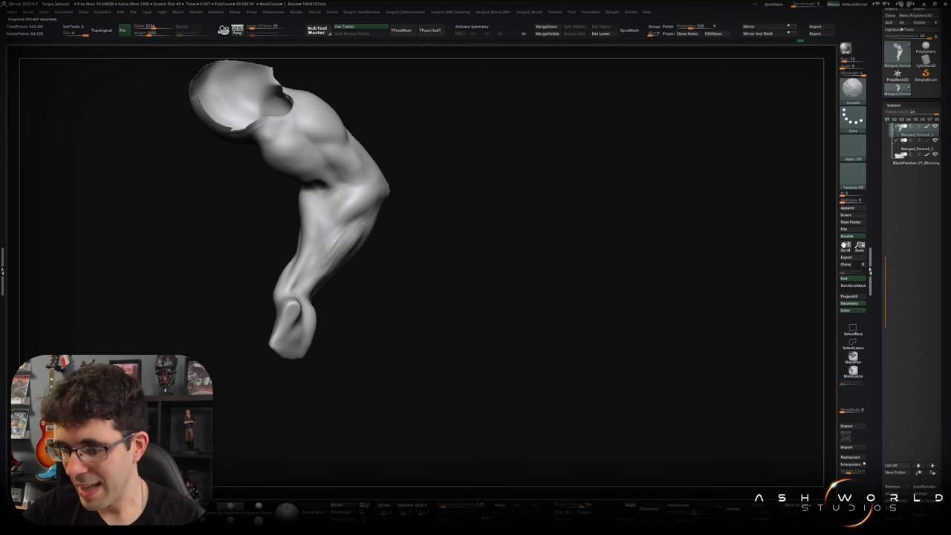
{"action": "left_click_drag", "start_coordinate": [321, 257], "coordinate": [327, 266]}
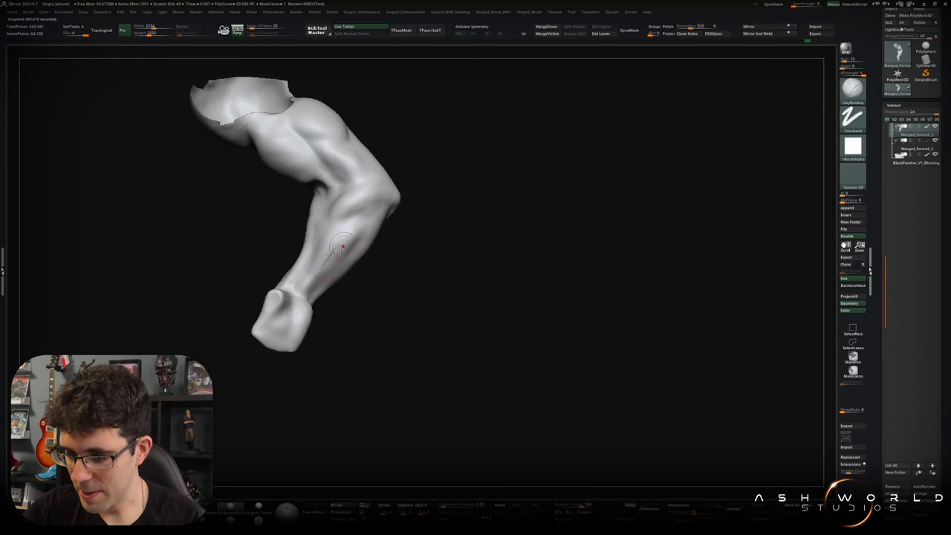
{"action": "left_click_drag", "start_coordinate": [355, 235], "coordinate": [372, 227]}
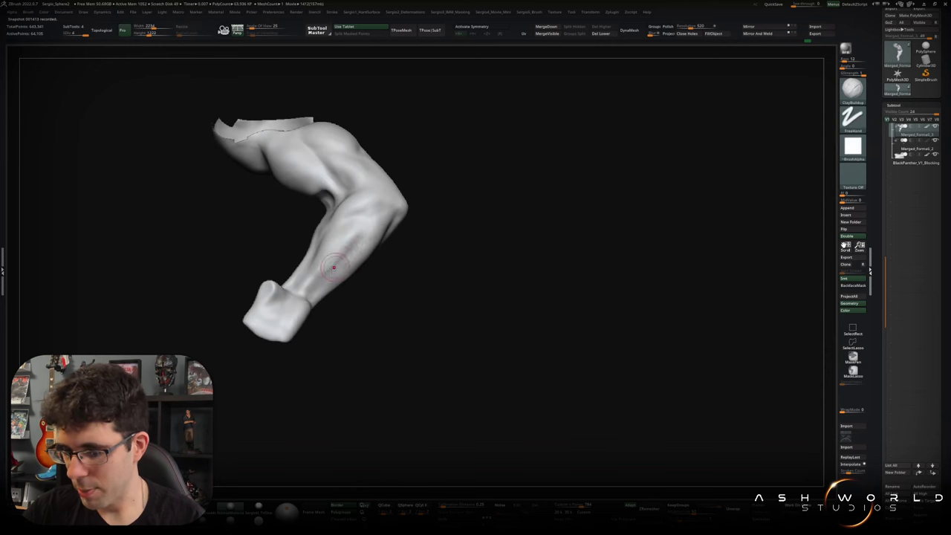
{"action": "key", "text": "shift"}
{"action": "left_click_drag", "start_coordinate": [357, 235], "coordinate": [364, 272], "text": "shift"}
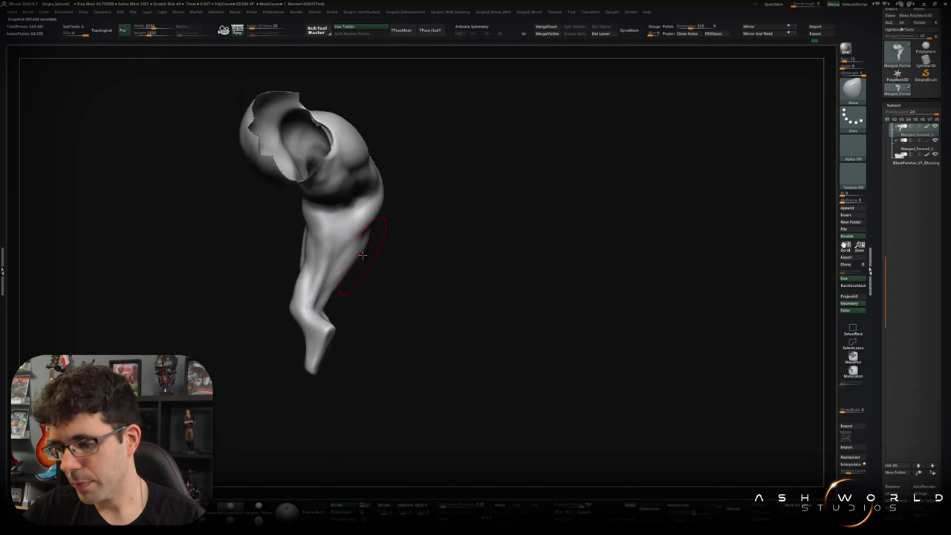
{"action": "mouse_move", "coordinate": [306, 245]}
{"action": "left_mouse_down", "text": "shift"}
{"action": "mouse_move", "coordinate": [376, 240]}
{"action": "mouse_move", "coordinate": [328, 240]}
{"action": "mouse_move", "coordinate": [330, 251]}
{"action": "mouse_move", "coordinate": [297, 227]}
{"action": "left_mouse_up", "text": "shift"}
{"action": "mouse_move", "coordinate": [307, 240]}
{"action": "right_mouse_down"}
{"action": "mouse_move", "coordinate": [329, 244]}
{"action": "mouse_move", "coordinate": [319, 223]}
{"action": "mouse_move", "coordinate": [304, 260]}
{"action": "right_mouse_up"}
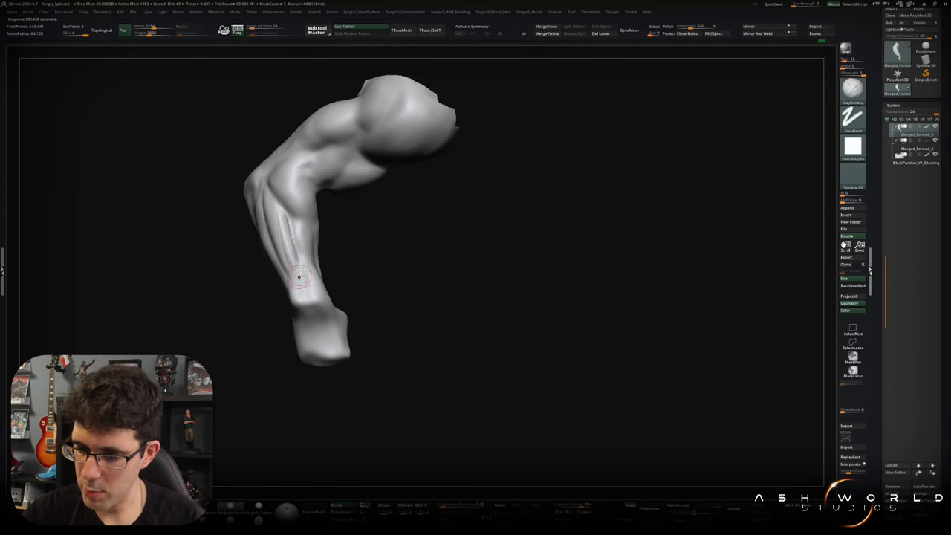
{"action": "left_click_drag", "start_coordinate": [293, 254], "coordinate": [281, 251], "text": "shift"}
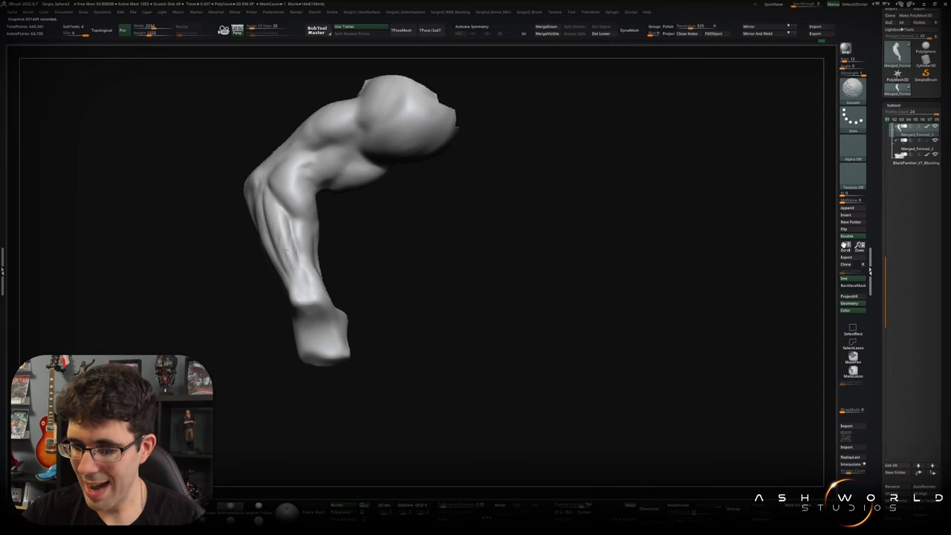
{"action": "mouse_move", "coordinate": [296, 257]}
{"action": "right_mouse_down"}
{"action": "mouse_move", "coordinate": [314, 265]}
{"action": "mouse_move", "coordinate": [308, 212]}
{"action": "mouse_move", "coordinate": [341, 235]}
{"action": "mouse_move", "coordinate": [334, 227]}
{"action": "mouse_move", "coordinate": [275, 249]}
{"action": "mouse_move", "coordinate": [327, 253]}
{"action": "mouse_move", "coordinate": [452, 309]}
{"action": "mouse_move", "coordinate": [434, 284]}
{"action": "mouse_move", "coordinate": [358, 278]}
{"action": "right_mouse_up"}
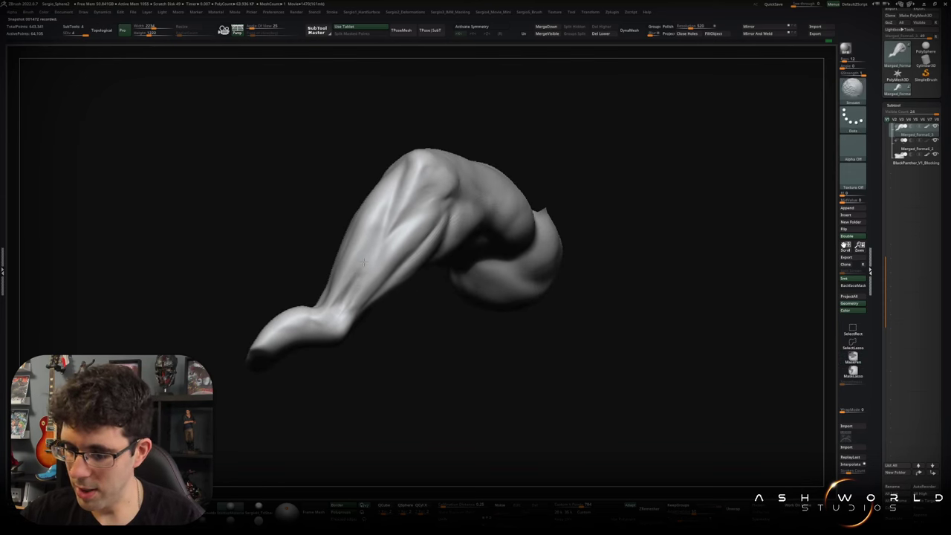
Orbit around the elbow to a clear angle on the clenched fist.
{"action": "mouse_move", "coordinate": [330, 315]}
{"action": "right_mouse_down"}
{"action": "mouse_move", "coordinate": [390, 295]}
{"action": "mouse_move", "coordinate": [394, 250]}
{"action": "mouse_move", "coordinate": [300, 271]}
{"action": "right_mouse_up"}
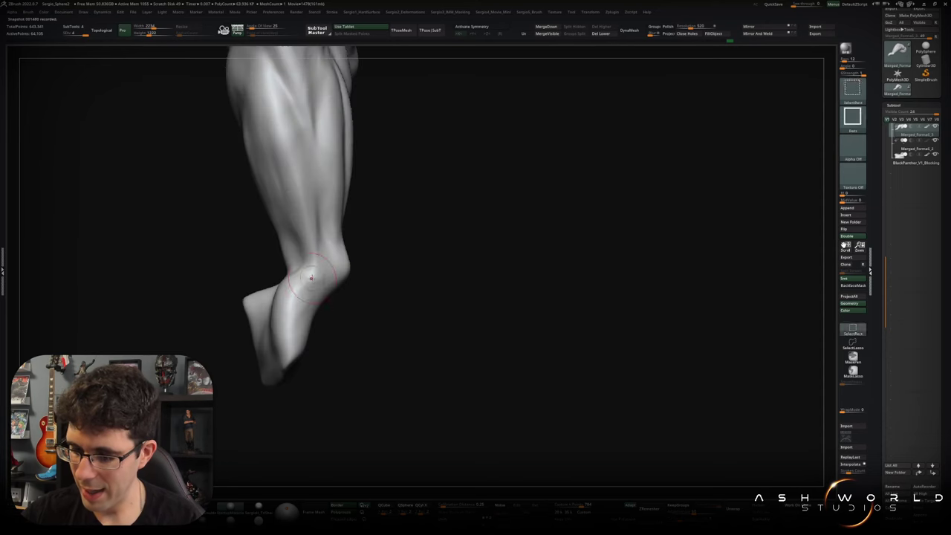
{"action": "right_click_drag", "start_coordinate": [304, 325], "coordinate": [309, 260]}
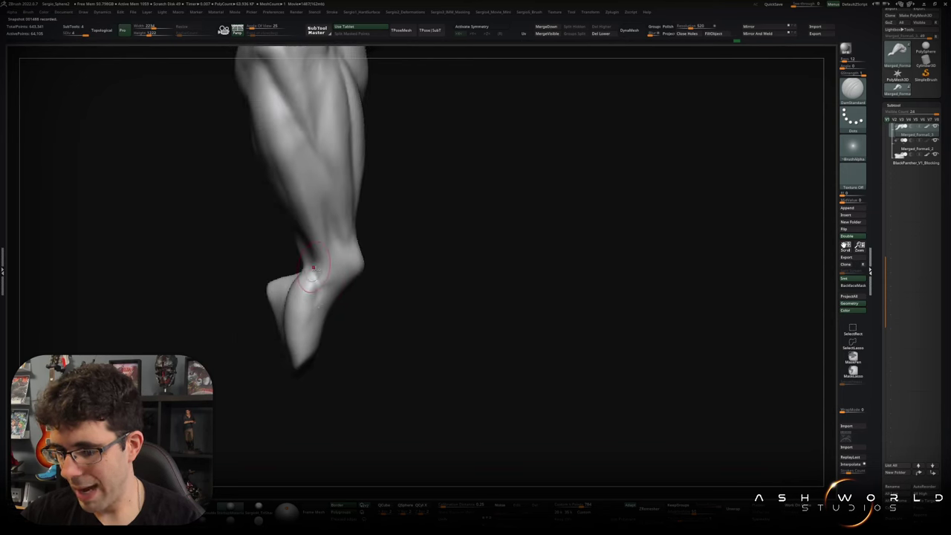
{"action": "mouse_move", "coordinate": [309, 325]}
{"action": "right_mouse_down"}
{"action": "mouse_move", "coordinate": [357, 255]}
{"action": "mouse_move", "coordinate": [328, 221]}
{"action": "right_mouse_up"}
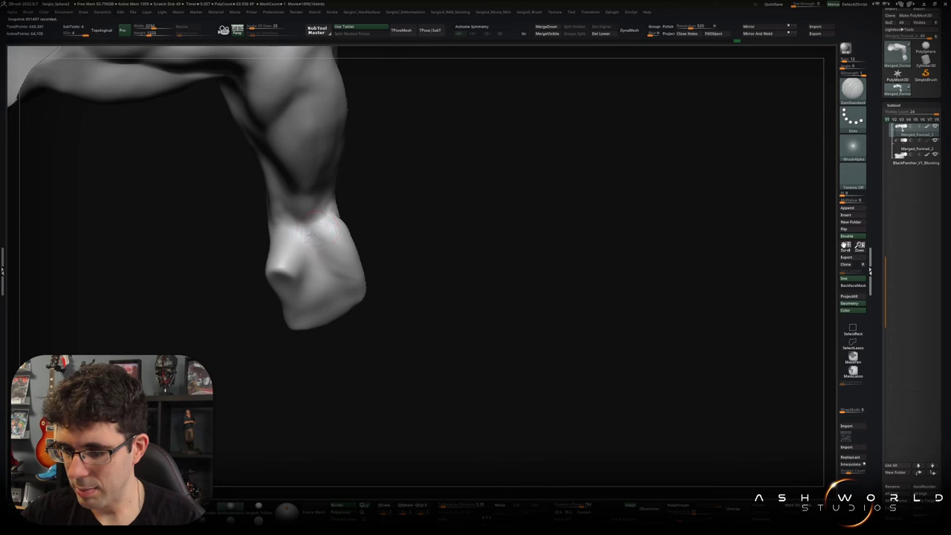
{"action": "mouse_move", "coordinate": [305, 294]}
{"action": "right_mouse_down"}
{"action": "mouse_move", "coordinate": [311, 249]}
{"action": "mouse_move", "coordinate": [374, 250]}
{"action": "mouse_move", "coordinate": [343, 289]}
{"action": "right_mouse_up"}
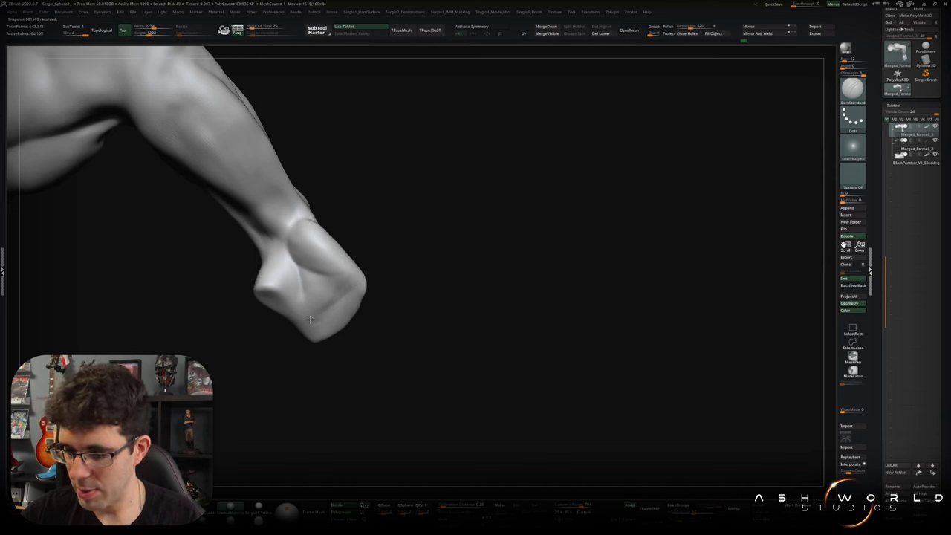
{"action": "right_click_drag", "start_coordinate": [349, 278], "coordinate": [326, 279]}
Build up clay on the fist's knuckles with ClayBuildup.
{"action": "key", "text": "b"}
{"action": "key", "text": "c"}
{"action": "key", "text": "b"}
{"action": "mouse_move", "coordinate": [309, 311]}
{"action": "left_mouse_down"}
{"action": "mouse_move", "coordinate": [335, 290]}
{"action": "mouse_move", "coordinate": [300, 313]}
{"action": "left_mouse_up"}
{"action": "left_click_drag", "start_coordinate": [333, 282], "coordinate": [306, 308]}
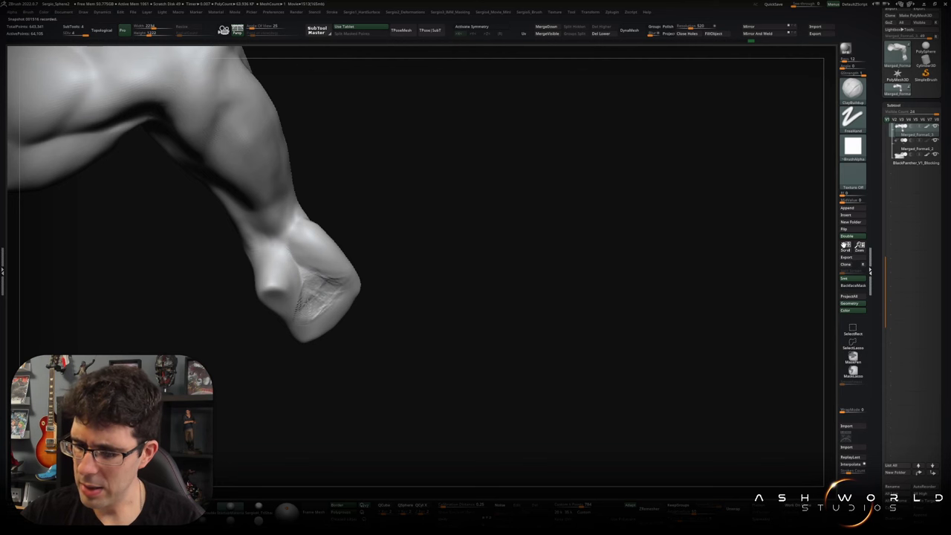
{"action": "right_click_drag", "start_coordinate": [313, 282], "coordinate": [327, 272]}
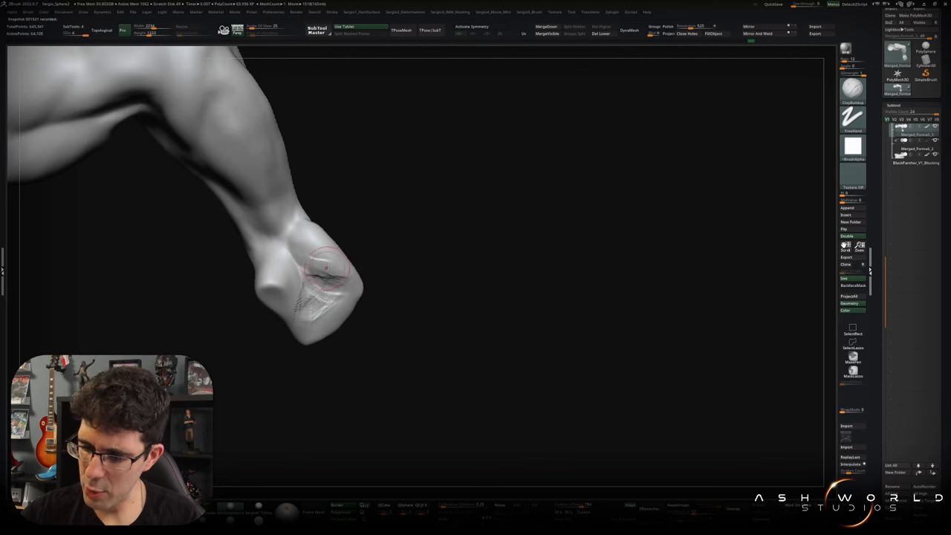
{"action": "left_click_drag", "start_coordinate": [327, 272], "coordinate": [307, 263]}
Swing around past the upper arm and shoulder, then add small sculpt marks on the fist's side.
{"action": "right_click_drag", "start_coordinate": [303, 251], "coordinate": [437, 285]}
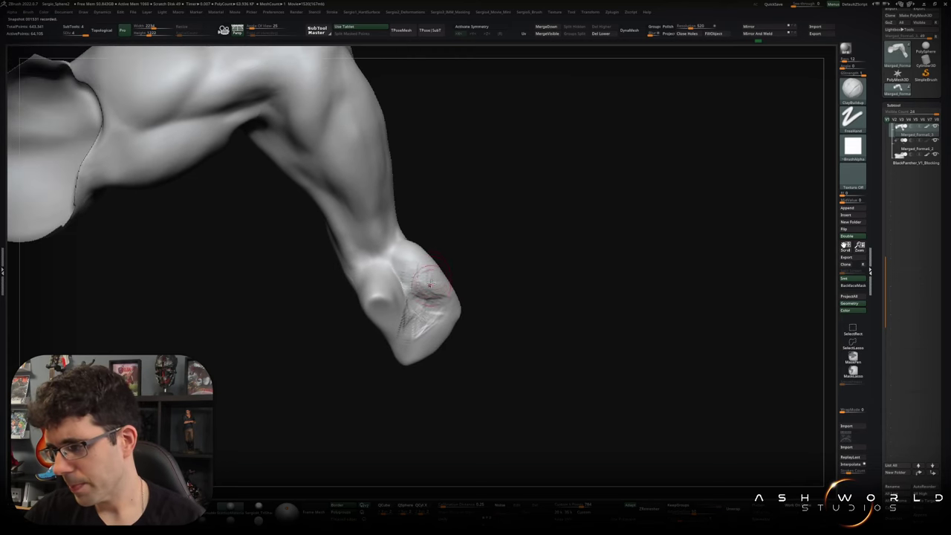
{"action": "right_click_drag", "start_coordinate": [437, 285], "coordinate": [438, 293]}
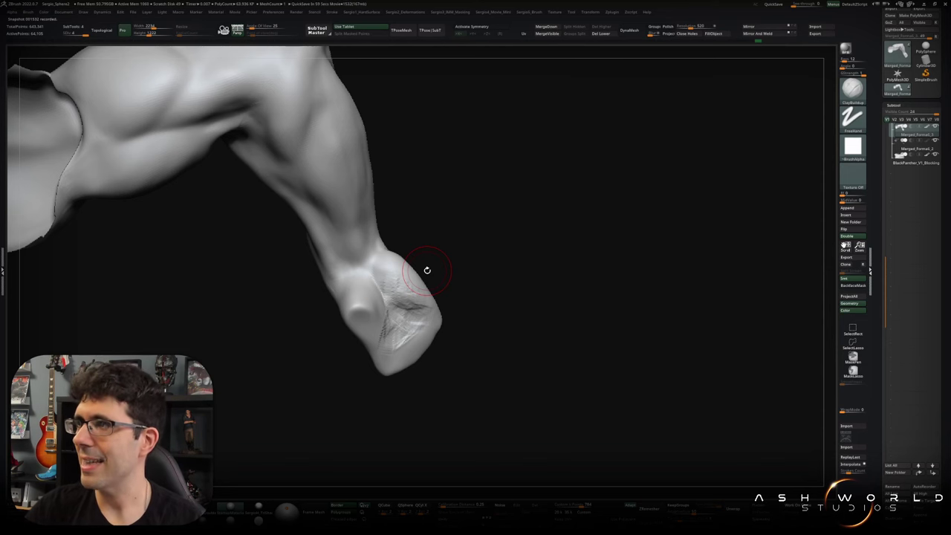
{"action": "right_click_drag", "start_coordinate": [427, 270], "coordinate": [577, 287]}
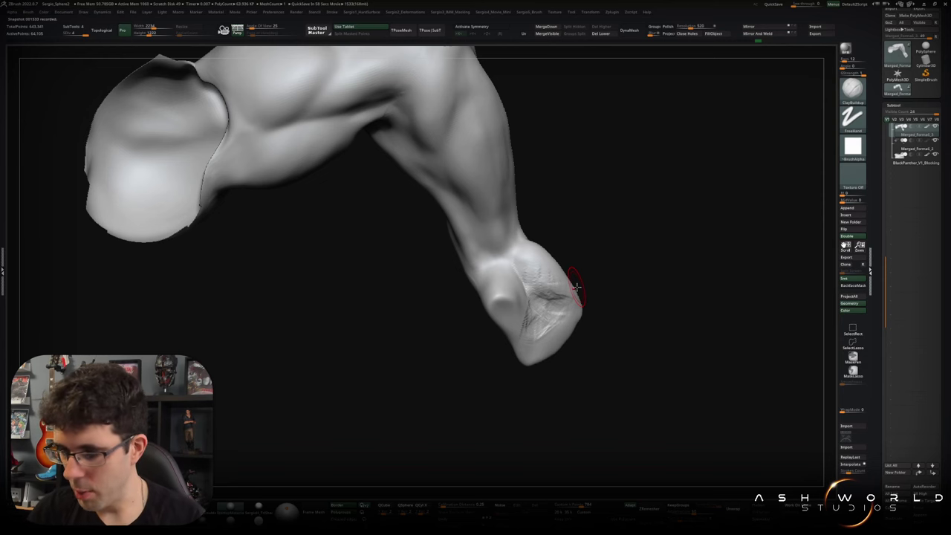
{"action": "mouse_move", "coordinate": [614, 253]}
{"action": "right_mouse_down"}
{"action": "mouse_move", "coordinate": [655, 293]}
{"action": "mouse_move", "coordinate": [677, 274]}
{"action": "mouse_move", "coordinate": [679, 289]}
{"action": "mouse_move", "coordinate": [566, 299]}
{"action": "mouse_move", "coordinate": [544, 289]}
{"action": "right_mouse_up"}
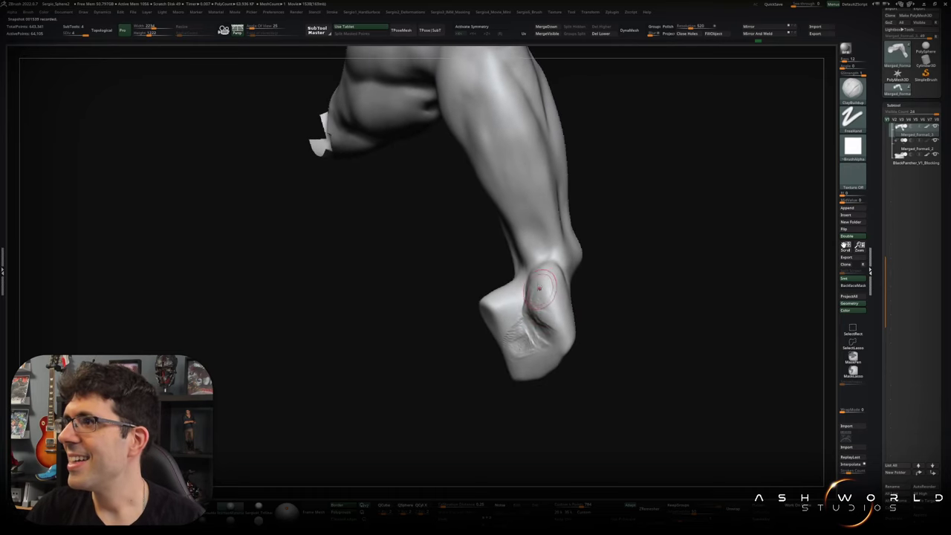
{"action": "mouse_move", "coordinate": [538, 286]}
{"action": "left_mouse_down"}
{"action": "mouse_move", "coordinate": [552, 307]}
{"action": "mouse_move", "coordinate": [538, 311]}
{"action": "left_mouse_up"}
{"action": "mouse_move", "coordinate": [529, 312]}
{"action": "right_mouse_down"}
{"action": "mouse_move", "coordinate": [537, 318]}
{"action": "mouse_move", "coordinate": [527, 298]}
{"action": "mouse_move", "coordinate": [519, 317]}
{"action": "mouse_move", "coordinate": [565, 350]}
{"action": "mouse_move", "coordinate": [602, 325]}
{"action": "mouse_move", "coordinate": [519, 346]}
{"action": "right_mouse_up"}
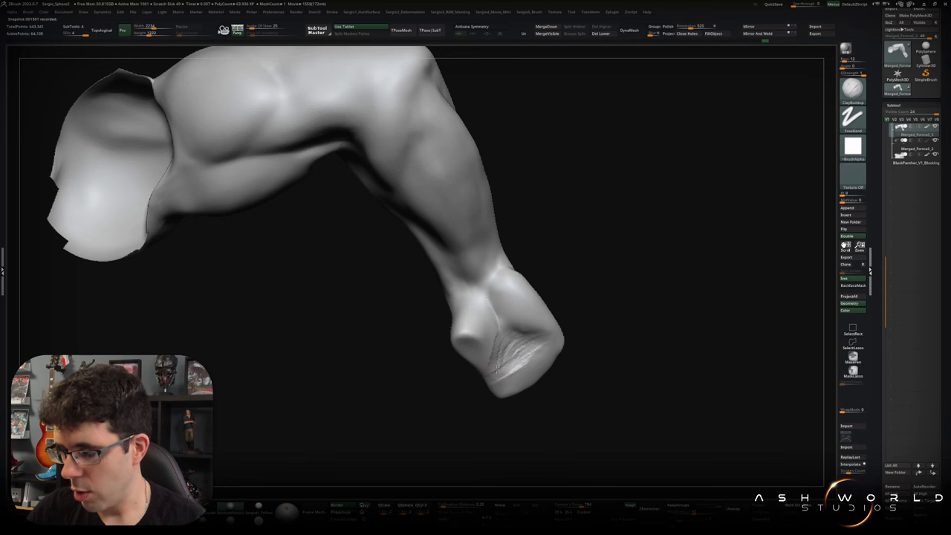
Smooth the wrist while viewing the arm from above and around the wrist.
{"action": "key", "text": "shift"}
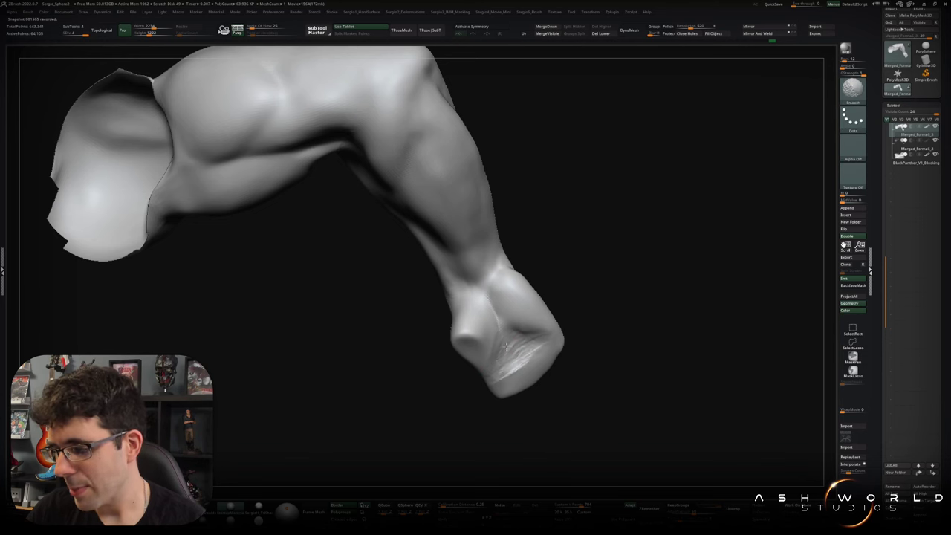
{"action": "mouse_move", "coordinate": [518, 326]}
{"action": "left_mouse_down"}
{"action": "mouse_move", "coordinate": [567, 278]}
{"action": "mouse_move", "coordinate": [631, 293]}
{"action": "mouse_move", "coordinate": [559, 283]}
{"action": "left_mouse_up"}
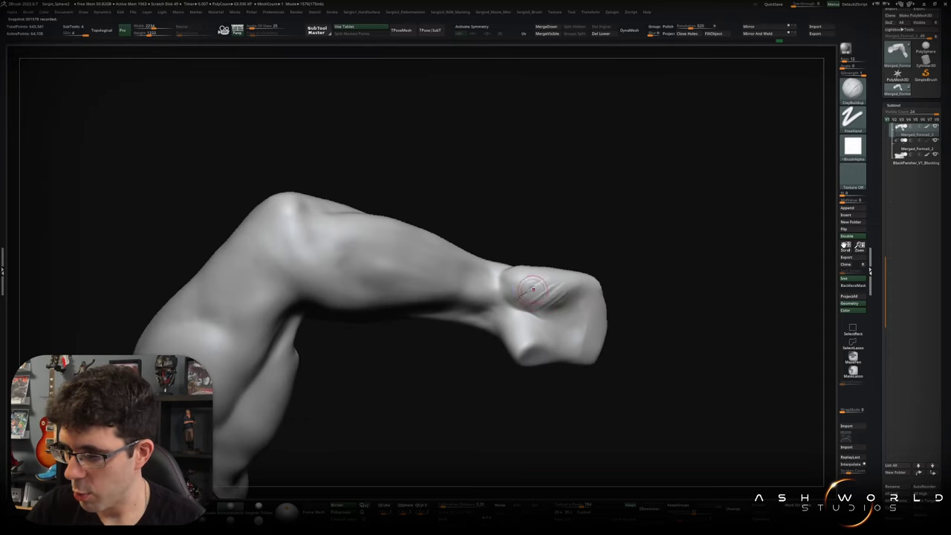
{"action": "key", "text": "shift"}
{"action": "mouse_move", "coordinate": [584, 272]}
{"action": "left_mouse_down"}
{"action": "mouse_move", "coordinate": [556, 314]}
{"action": "mouse_move", "coordinate": [520, 276]}
{"action": "mouse_move", "coordinate": [517, 249]}
{"action": "mouse_move", "coordinate": [508, 261]}
{"action": "mouse_move", "coordinate": [528, 272]}
{"action": "mouse_move", "coordinate": [520, 290]}
{"action": "left_mouse_up"}
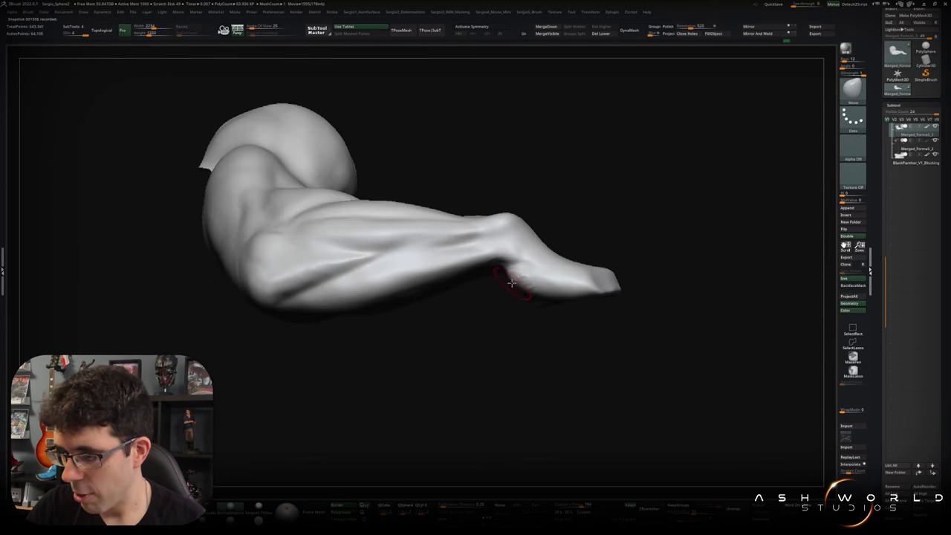
{"action": "mouse_move", "coordinate": [550, 297]}
{"action": "left_mouse_down"}
{"action": "mouse_move", "coordinate": [575, 260]}
{"action": "mouse_move", "coordinate": [527, 301]}
{"action": "left_mouse_up"}
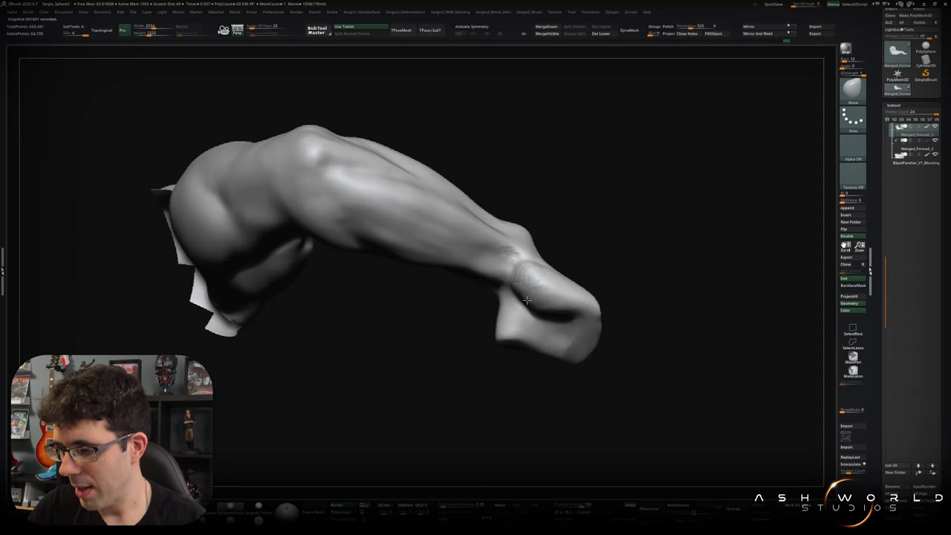
{"action": "mouse_move", "coordinate": [535, 293]}
{"action": "right_mouse_down"}
{"action": "mouse_move", "coordinate": [520, 277]}
{"action": "mouse_move", "coordinate": [550, 297]}
{"action": "mouse_move", "coordinate": [602, 267]}
{"action": "mouse_move", "coordinate": [616, 273]}
{"action": "mouse_move", "coordinate": [600, 299]}
{"action": "right_mouse_up"}
Check the forearm-to-fist transition from side and frontal views of the forearm.
{"action": "mouse_move", "coordinate": [532, 254]}
{"action": "right_mouse_down"}
{"action": "mouse_move", "coordinate": [552, 261]}
{"action": "mouse_move", "coordinate": [515, 278]}
{"action": "right_mouse_up"}
{"action": "right_click_drag", "start_coordinate": [509, 316], "coordinate": [506, 283]}
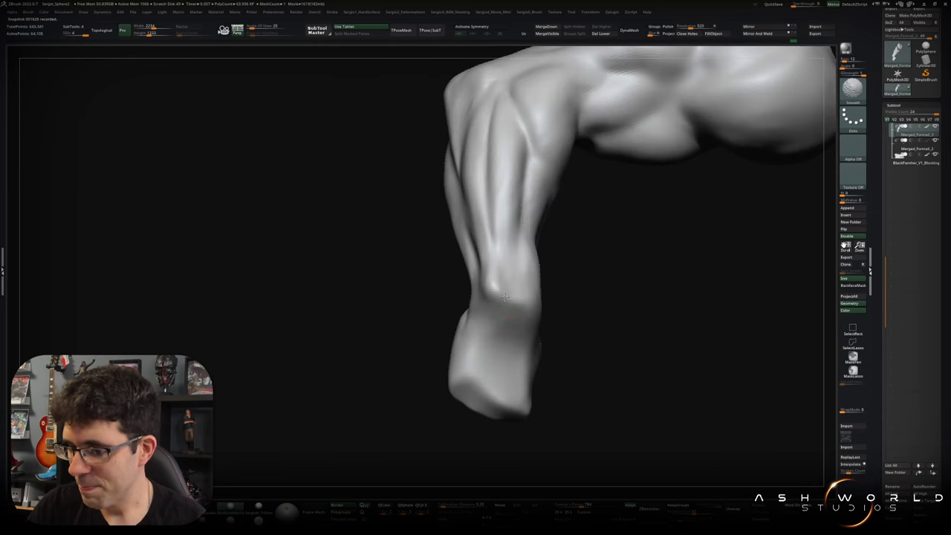
{"action": "right_click_drag", "start_coordinate": [514, 316], "coordinate": [504, 294], "text": "shift"}
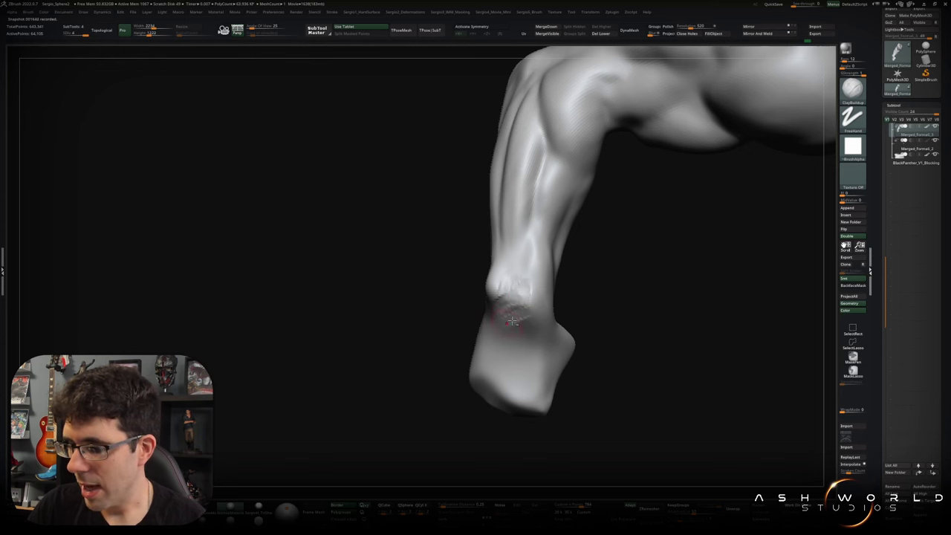
{"action": "right_click_drag", "start_coordinate": [507, 297], "coordinate": [494, 314]}
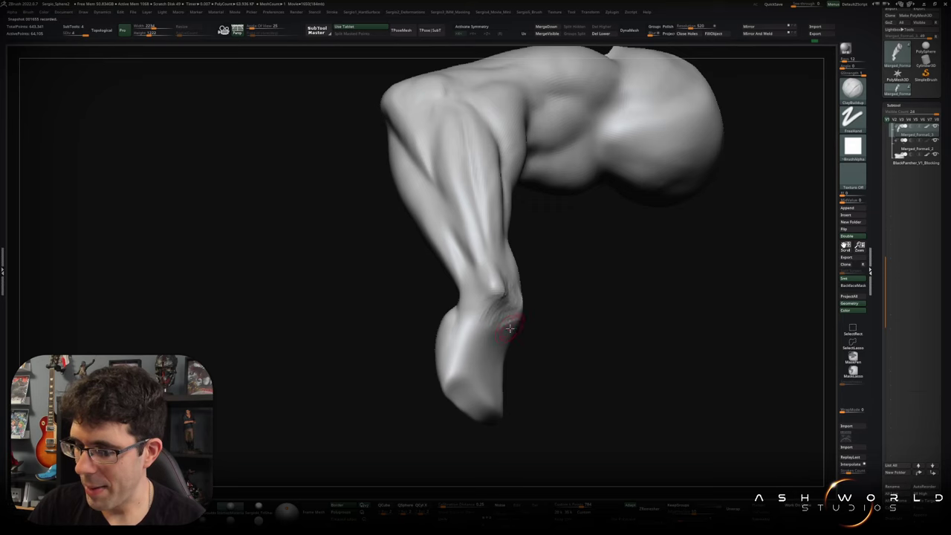
{"action": "right_click_drag", "start_coordinate": [510, 328], "coordinate": [484, 316]}
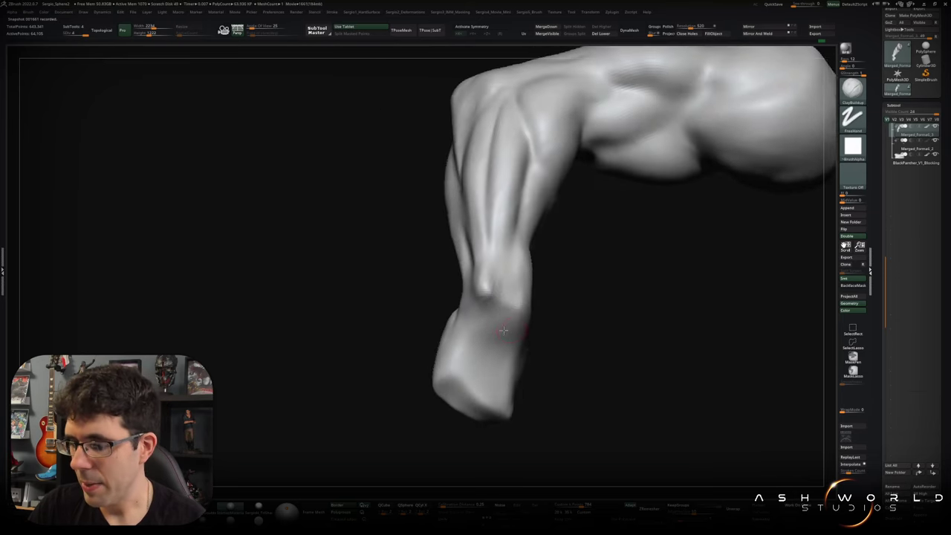
{"action": "mouse_move", "coordinate": [502, 325]}
{"action": "right_mouse_down"}
{"action": "mouse_move", "coordinate": [522, 354]}
{"action": "mouse_move", "coordinate": [495, 314]}
{"action": "mouse_move", "coordinate": [496, 332]}
{"action": "right_mouse_up"}
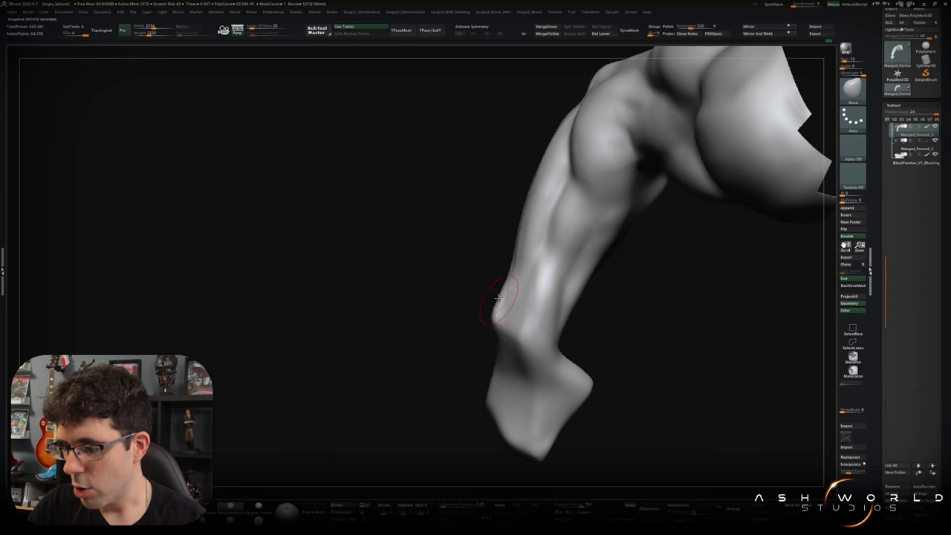
{"action": "mouse_move", "coordinate": [535, 294]}
{"action": "right_mouse_down"}
{"action": "mouse_move", "coordinate": [513, 288]}
{"action": "mouse_move", "coordinate": [530, 308]}
{"action": "mouse_move", "coordinate": [559, 286]}
{"action": "mouse_move", "coordinate": [578, 325]}
{"action": "mouse_move", "coordinate": [558, 278]}
{"action": "mouse_move", "coordinate": [538, 278]}
{"action": "mouse_move", "coordinate": [563, 298]}
{"action": "mouse_move", "coordinate": [588, 286]}
{"action": "mouse_move", "coordinate": [594, 312]}
{"action": "mouse_move", "coordinate": [562, 289]}
{"action": "mouse_move", "coordinate": [569, 302]}
{"action": "mouse_move", "coordinate": [657, 276]}
{"action": "mouse_move", "coordinate": [639, 299]}
{"action": "mouse_move", "coordinate": [656, 189]}
{"action": "mouse_move", "coordinate": [622, 290]}
{"action": "right_mouse_up"}
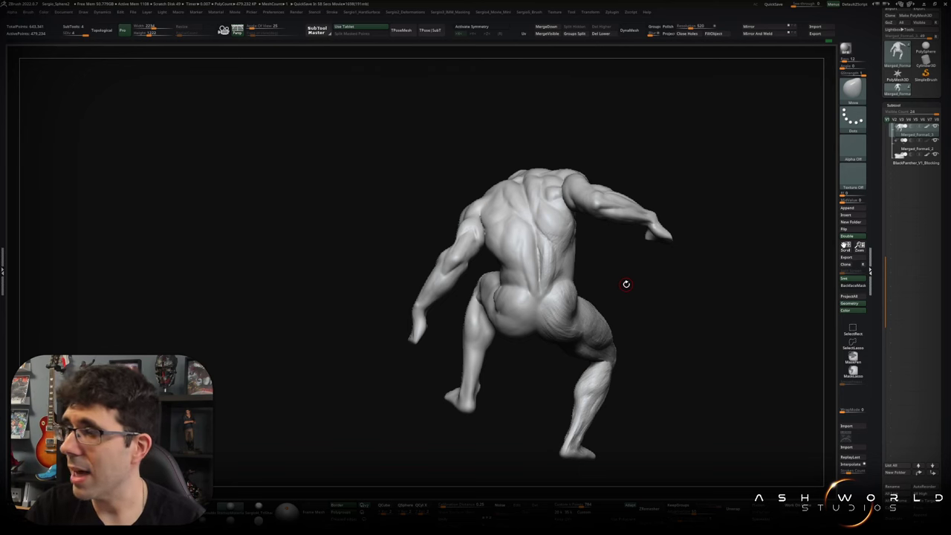
Build up and soften muscle form on the upper arm with ClayBuildup from the back.
{"action": "mouse_move", "coordinate": [626, 284]}
{"action": "left_mouse_down"}
{"action": "mouse_move", "coordinate": [477, 289]}
{"action": "mouse_move", "coordinate": [486, 260]}
{"action": "mouse_move", "coordinate": [445, 319]}
{"action": "left_mouse_up"}
{"action": "key", "text": "b"}
{"action": "key", "text": "c"}
{"action": "key", "text": "b"}
{"action": "left_click_drag", "start_coordinate": [487, 259], "coordinate": [446, 321]}
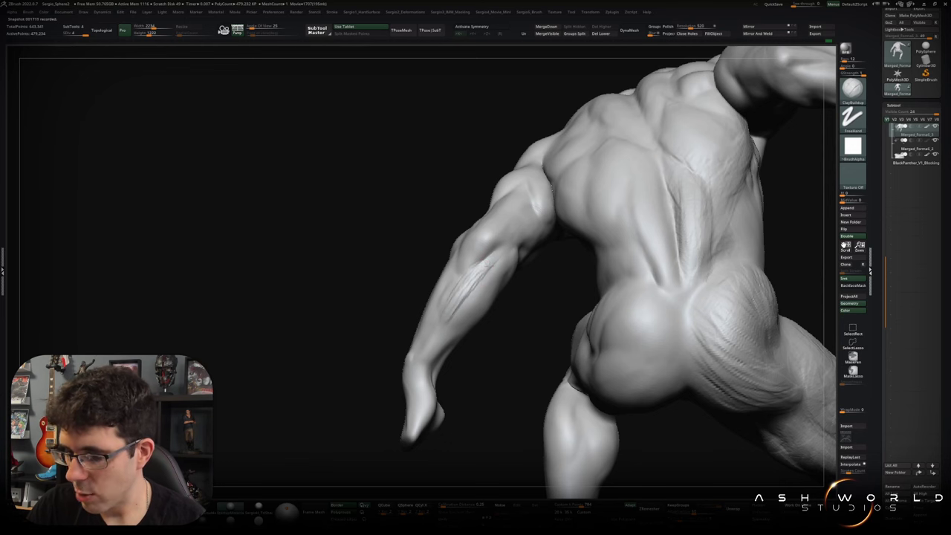
{"action": "left_click_drag", "start_coordinate": [495, 256], "coordinate": [479, 283], "text": "shift"}
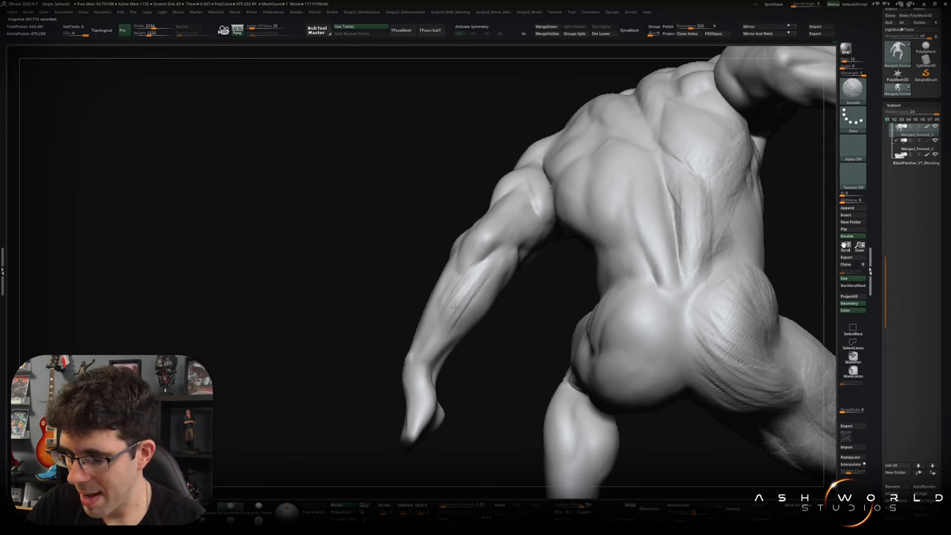
Switch to DamStandard and smooth the upper arm surface near the back and shoulder.
{"action": "key", "text": "b"}
{"action": "key", "text": "d"}
{"action": "key", "text": "s"}
{"action": "left_click_drag", "start_coordinate": [452, 323], "coordinate": [503, 264]}
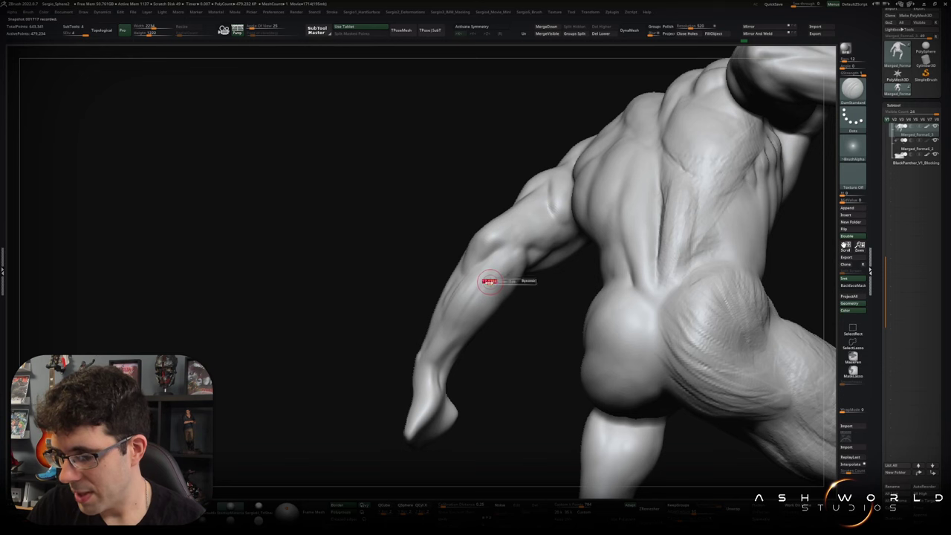
{"action": "mouse_move", "coordinate": [446, 336]}
{"action": "left_mouse_down"}
{"action": "mouse_move", "coordinate": [505, 266]}
{"action": "mouse_move", "coordinate": [546, 269]}
{"action": "left_mouse_up"}
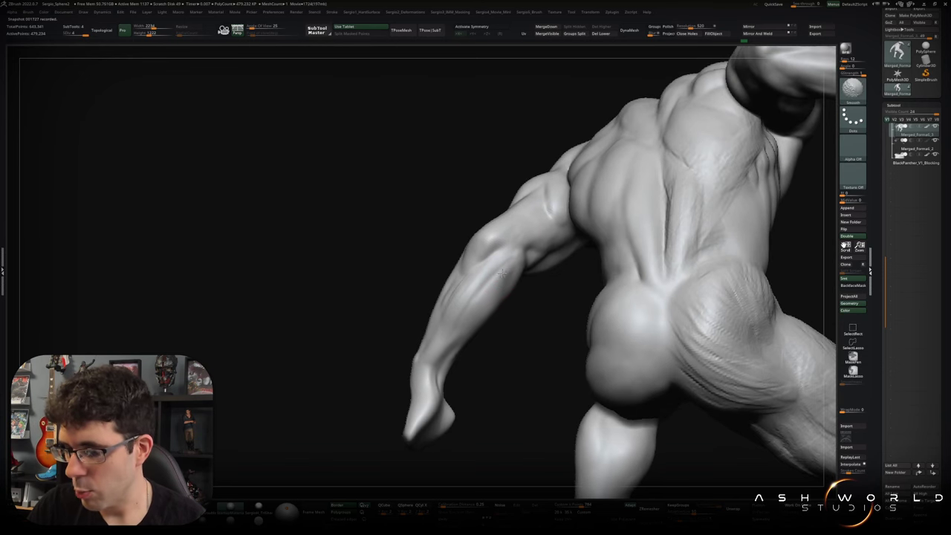
Touch up the forearm over the bent leg, cycling Standard, Smooth and ClayBuildup.
{"action": "mouse_move", "coordinate": [465, 309]}
{"action": "left_mouse_down"}
{"action": "mouse_move", "coordinate": [445, 319]}
{"action": "mouse_move", "coordinate": [460, 327]}
{"action": "mouse_move", "coordinate": [441, 331]}
{"action": "mouse_move", "coordinate": [436, 318]}
{"action": "left_mouse_up"}
{"action": "key", "text": "b"}
{"action": "key", "text": "s"}
{"action": "key", "text": "t"}
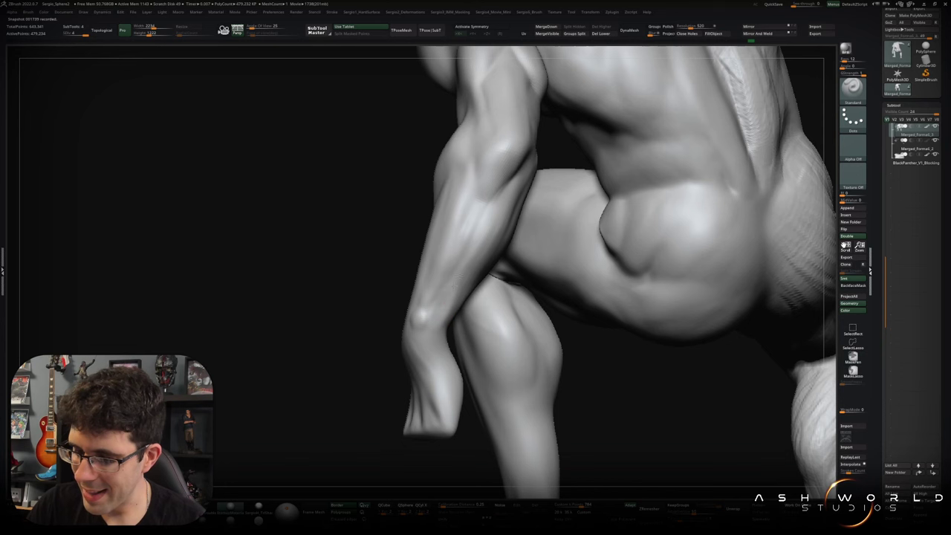
{"action": "key", "text": "shift"}
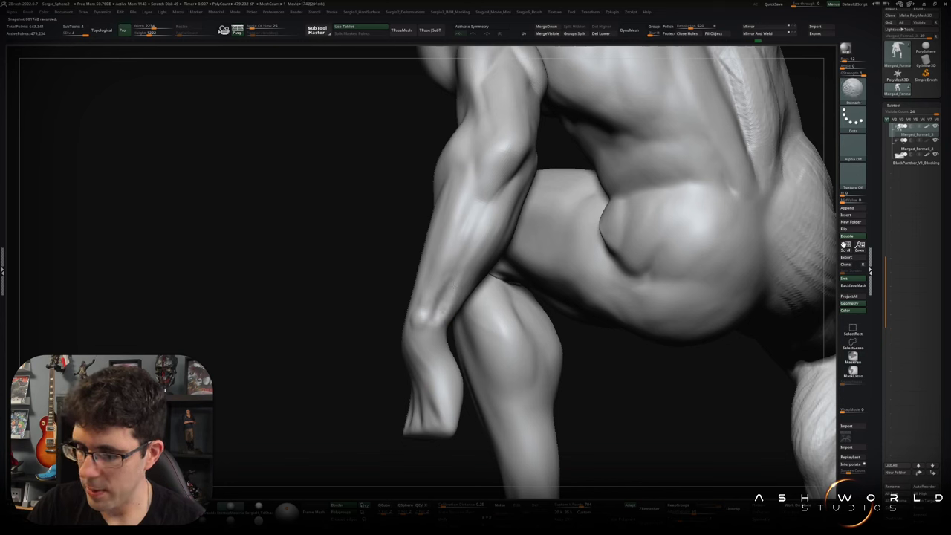
{"action": "key", "text": "b"}
{"action": "key", "text": "c"}
{"action": "key", "text": "b"}
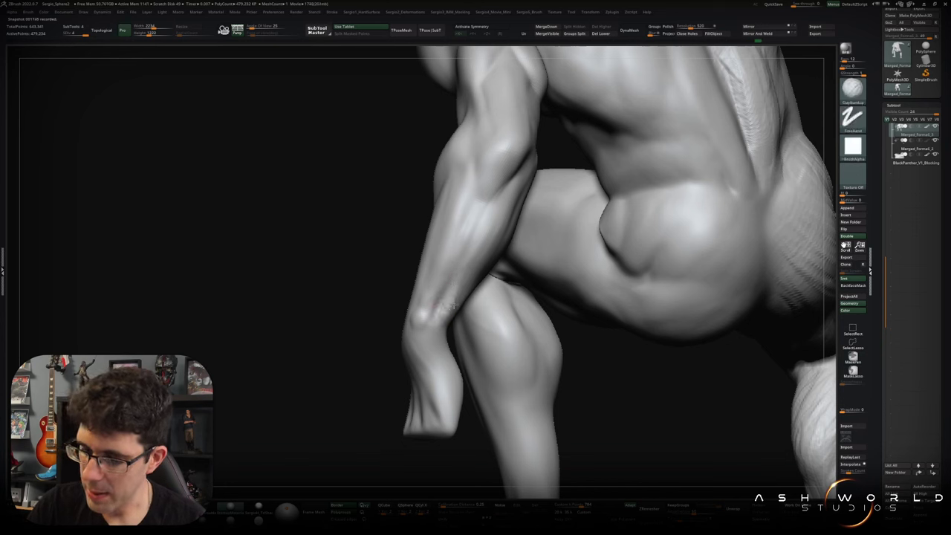
{"action": "key", "text": "shift"}
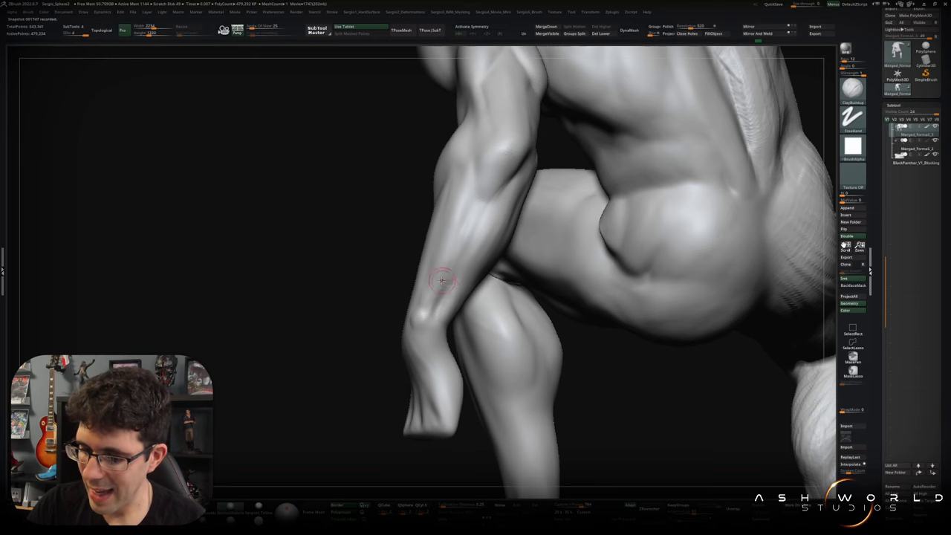
{"action": "right_click_drag", "start_coordinate": [446, 321], "coordinate": [450, 244]}
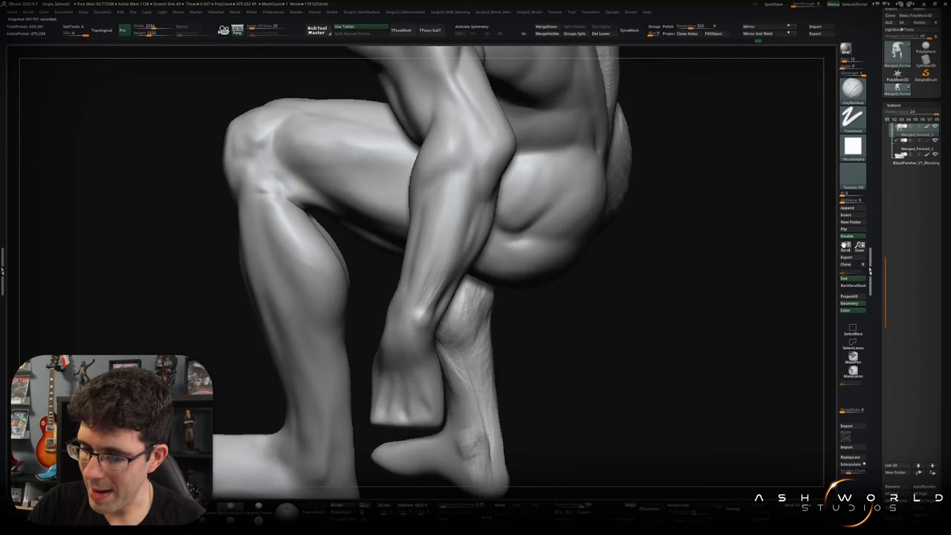
Smooth the forearm's muscle forms beside the hip, viewing it against the leg and back.
{"action": "key", "text": "shift"}
{"action": "right_click_drag", "start_coordinate": [444, 271], "coordinate": [426, 309]}
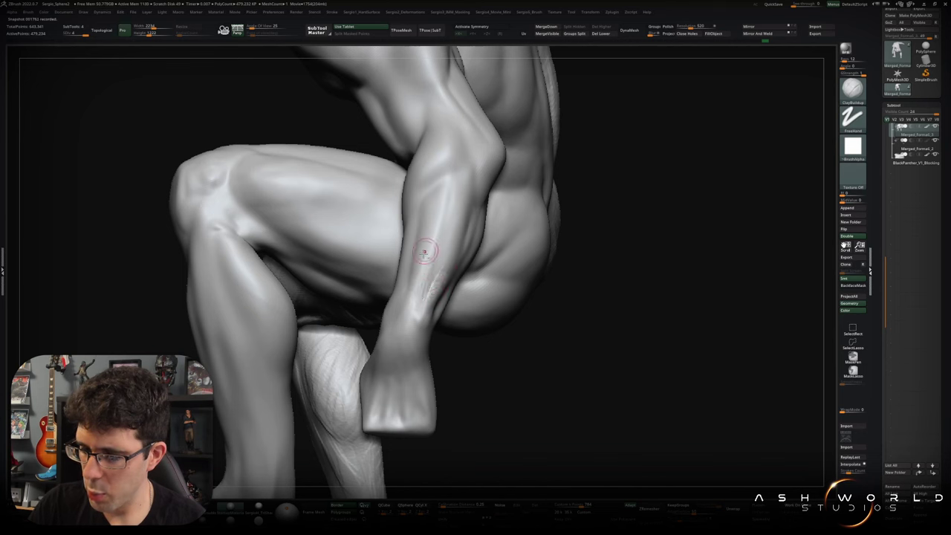
{"action": "key", "text": "shift"}
{"action": "mouse_move", "coordinate": [439, 281]}
{"action": "right_mouse_down"}
{"action": "mouse_move", "coordinate": [416, 310]}
{"action": "mouse_move", "coordinate": [414, 301]}
{"action": "mouse_move", "coordinate": [426, 325]}
{"action": "mouse_move", "coordinate": [417, 307]}
{"action": "right_mouse_up"}
{"action": "key", "text": "shift"}
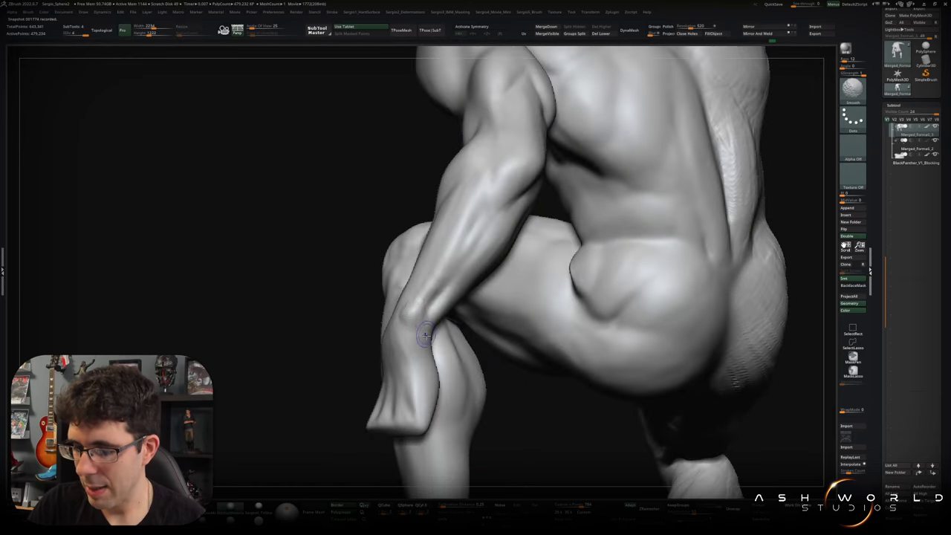
{"action": "mouse_move", "coordinate": [425, 332]}
{"action": "right_mouse_down"}
{"action": "mouse_move", "coordinate": [435, 318]}
{"action": "mouse_move", "coordinate": [428, 316]}
{"action": "right_mouse_up"}
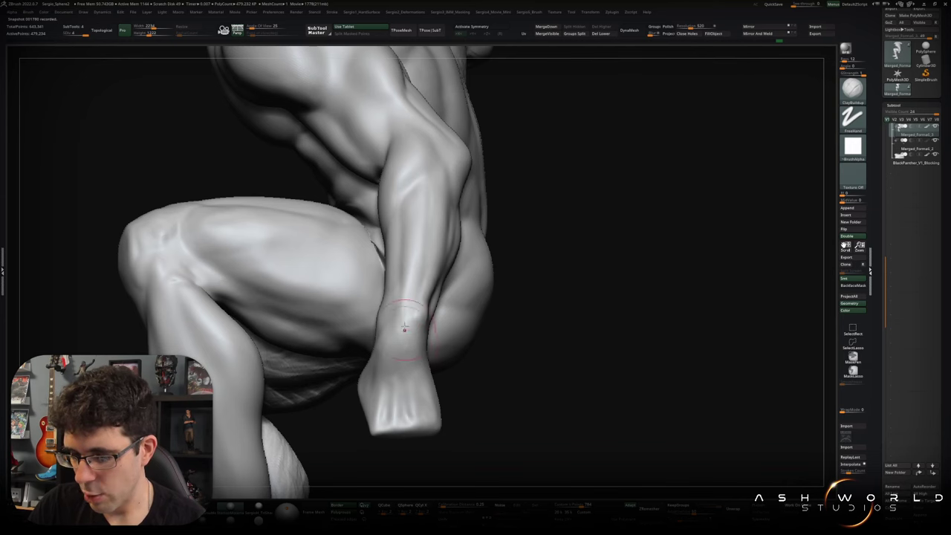
{"action": "mouse_move", "coordinate": [408, 344]}
{"action": "right_mouse_down"}
{"action": "mouse_move", "coordinate": [419, 354]}
{"action": "mouse_move", "coordinate": [469, 347]}
{"action": "mouse_move", "coordinate": [424, 342]}
{"action": "mouse_move", "coordinate": [439, 347]}
{"action": "mouse_move", "coordinate": [446, 335]}
{"action": "mouse_move", "coordinate": [446, 352]}
{"action": "mouse_move", "coordinate": [490, 292]}
{"action": "mouse_move", "coordinate": [485, 278]}
{"action": "mouse_move", "coordinate": [513, 295]}
{"action": "mouse_move", "coordinate": [565, 298]}
{"action": "mouse_move", "coordinate": [537, 263]}
{"action": "mouse_move", "coordinate": [497, 260]}
{"action": "mouse_move", "coordinate": [524, 281]}
{"action": "mouse_move", "coordinate": [510, 301]}
{"action": "mouse_move", "coordinate": [519, 287]}
{"action": "mouse_move", "coordinate": [526, 342]}
{"action": "mouse_move", "coordinate": [504, 267]}
{"action": "right_mouse_up"}
{"action": "key", "text": "shift"}
{"action": "key", "text": "b"}
{"action": "key", "text": "c"}
{"action": "key", "text": "b"}
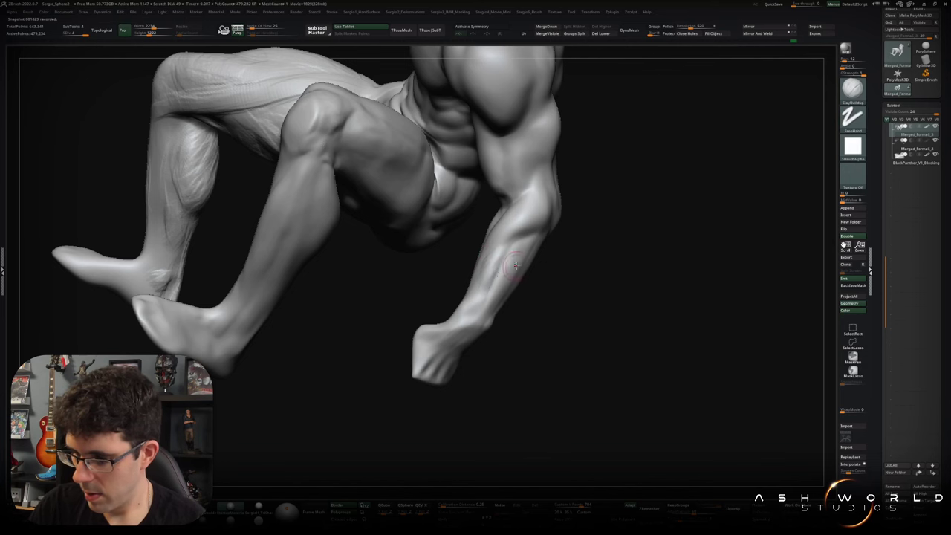
Toggle between DamStandard, Smooth and ClayBuildup while turning to frontal views of the legs and torso.
{"action": "right_click_drag", "start_coordinate": [505, 267], "coordinate": [524, 246]}
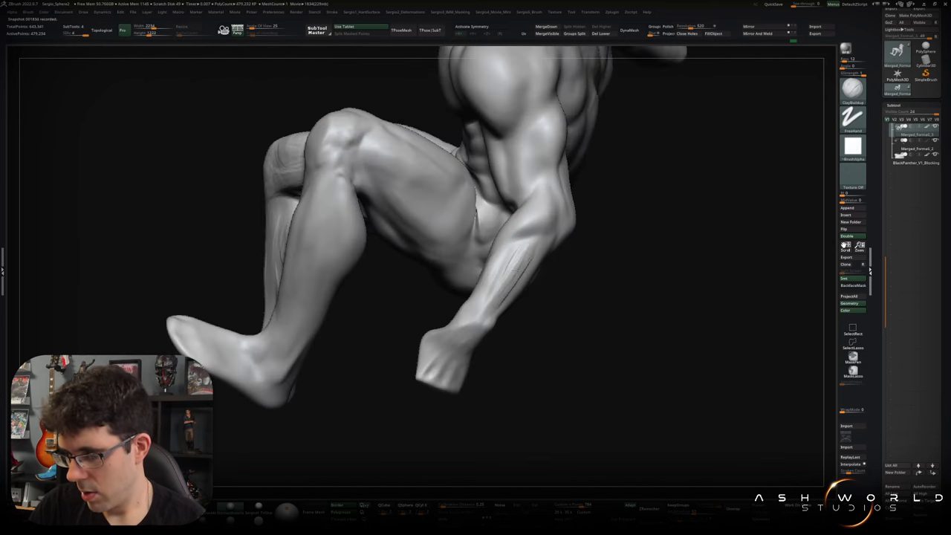
{"action": "key", "text": "b"}
{"action": "key", "text": "d"}
{"action": "key", "text": "s"}
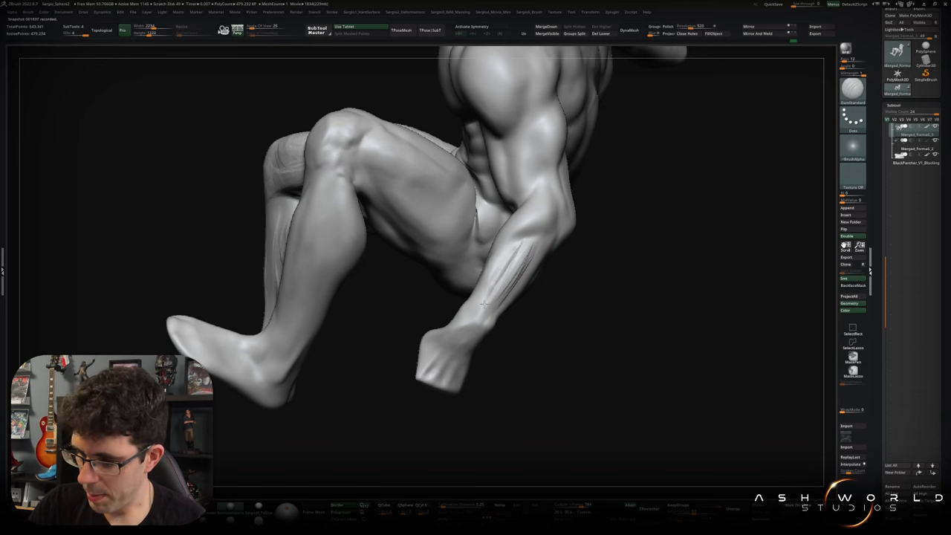
{"action": "key", "text": "shift"}
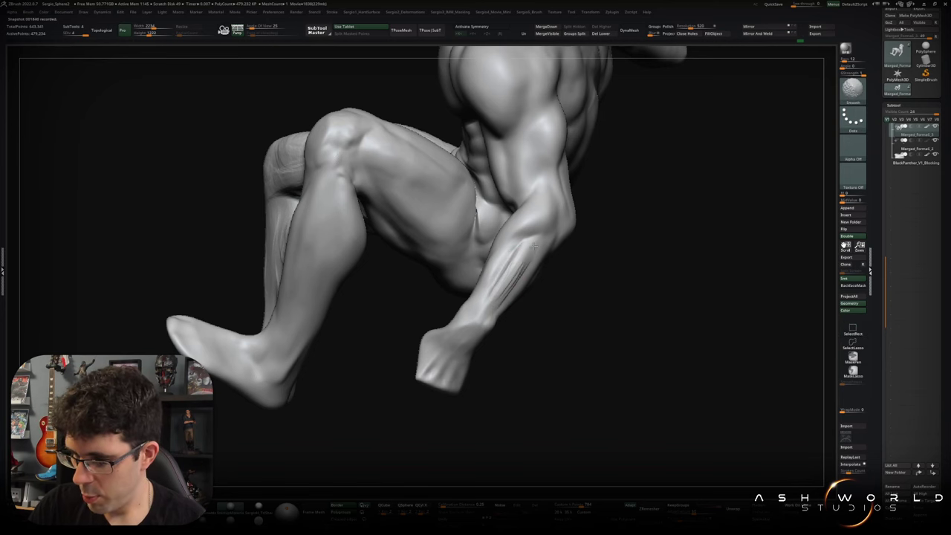
{"action": "mouse_move", "coordinate": [524, 250]}
{"action": "right_mouse_down"}
{"action": "mouse_move", "coordinate": [513, 283]}
{"action": "mouse_move", "coordinate": [535, 285]}
{"action": "mouse_move", "coordinate": [535, 305]}
{"action": "right_mouse_up"}
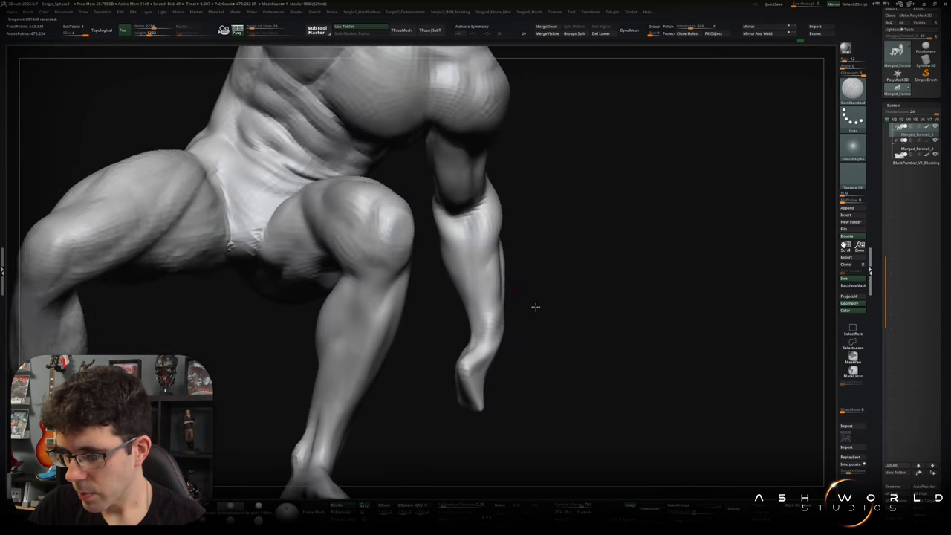
{"action": "key", "text": "b"}
{"action": "key", "text": "c"}
{"action": "key", "text": "b"}
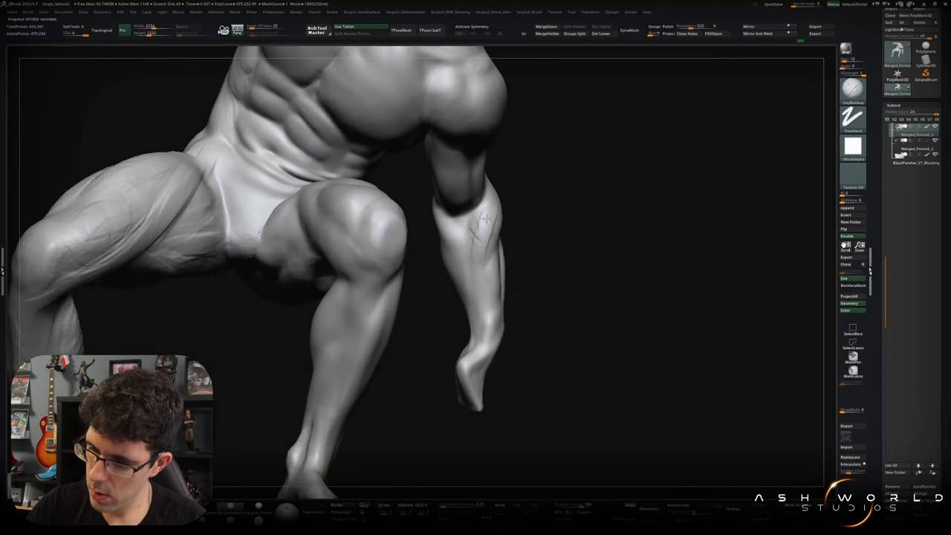
{"action": "key", "text": "b"}
{"action": "key", "text": "d"}
{"action": "key", "text": "s"}
Carve a vertical groove down the forearm with ClayBuildup and smooth it, ending on a front three-quarter view.
{"action": "mouse_move", "coordinate": [469, 233]}
{"action": "right_mouse_down"}
{"action": "mouse_move", "coordinate": [476, 246]}
{"action": "mouse_move", "coordinate": [467, 192]}
{"action": "right_mouse_up"}
{"action": "key", "text": "b"}
{"action": "key", "text": "c"}
{"action": "key", "text": "b"}
{"action": "left_click_drag", "start_coordinate": [464, 138], "coordinate": [466, 196]}
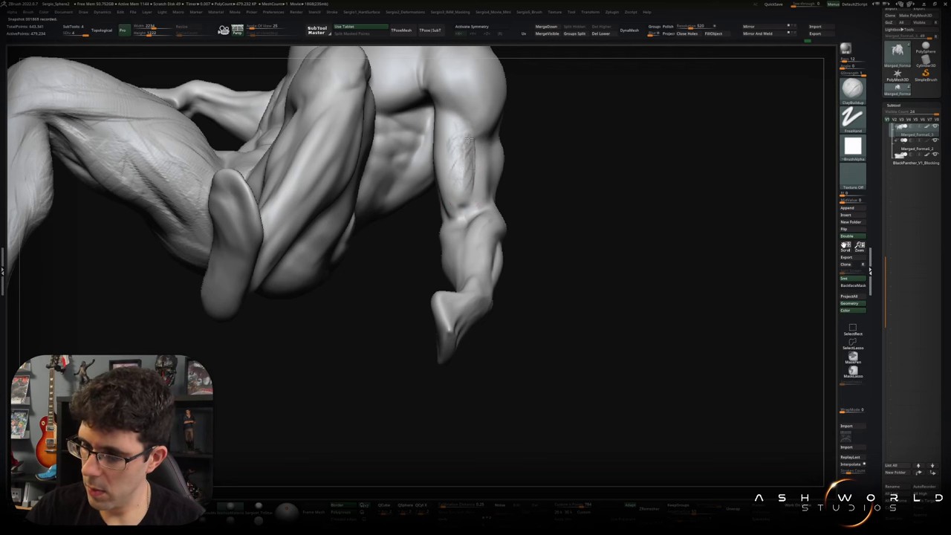
{"action": "key", "text": "shift"}
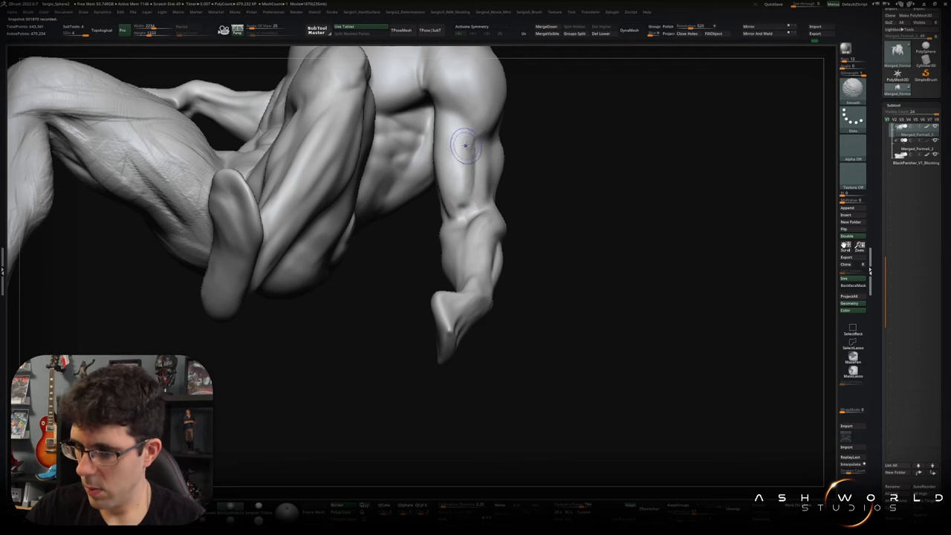
{"action": "left_click_drag", "start_coordinate": [465, 179], "coordinate": [468, 153]}
{"action": "mouse_move", "coordinate": [467, 224]}
{"action": "left_mouse_down"}
{"action": "mouse_move", "coordinate": [526, 155]}
{"action": "mouse_move", "coordinate": [561, 194]}
{"action": "mouse_move", "coordinate": [525, 185]}
{"action": "left_mouse_up"}
{"action": "mouse_move", "coordinate": [524, 185]}
{"action": "right_mouse_down", "text": "ctrl"}
{"action": "mouse_move", "coordinate": [465, 199]}
{"action": "mouse_move", "coordinate": [413, 228]}
{"action": "mouse_move", "coordinate": [404, 153]}
{"action": "right_mouse_up", "text": "ctrl"}
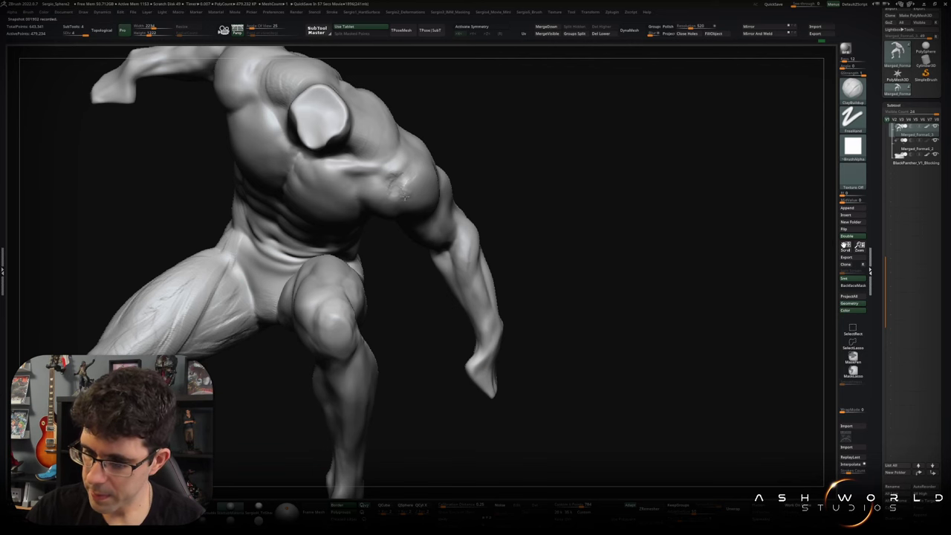
Blend the front deltoid into the chest with Standard strokes and Shift-smoothing, viewed from the front.
{"action": "right_click_drag", "start_coordinate": [417, 199], "coordinate": [412, 210]}
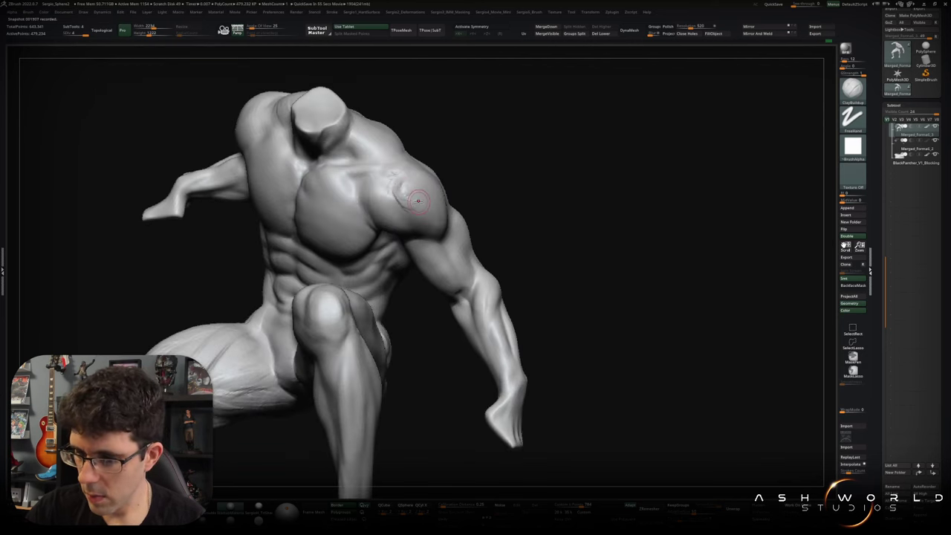
{"action": "key", "text": "b"}
{"action": "key", "text": "s"}
{"action": "key", "text": "t"}
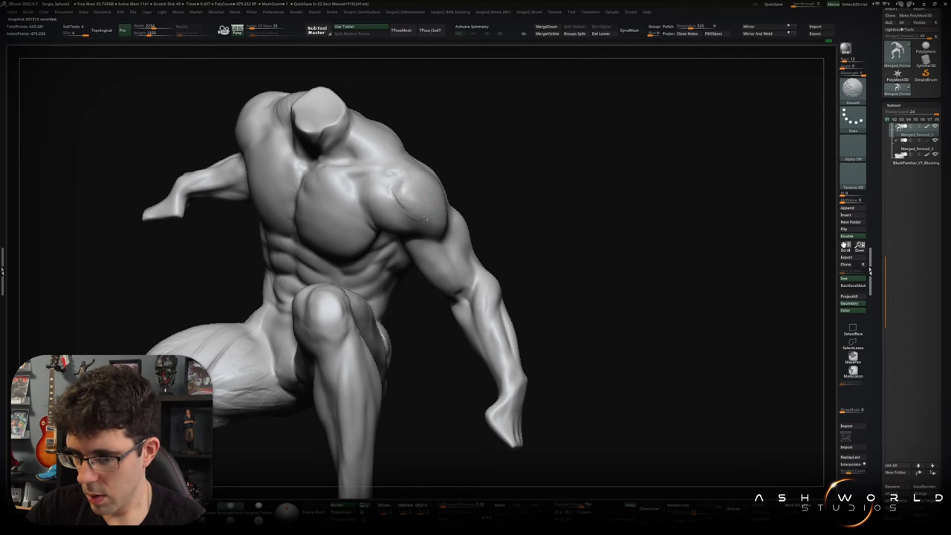
{"action": "right_click_drag", "start_coordinate": [401, 177], "coordinate": [387, 185]}
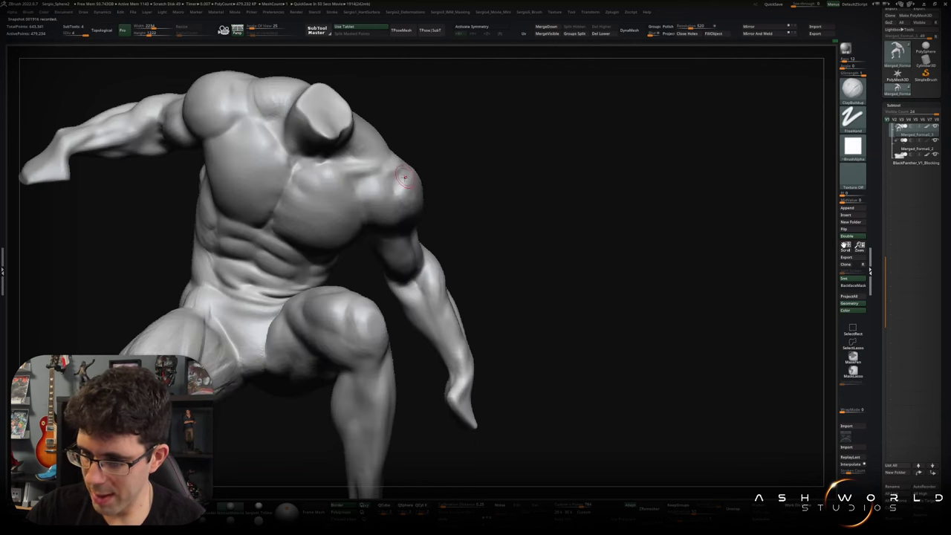
{"action": "right_click_drag", "start_coordinate": [407, 178], "coordinate": [391, 195]}
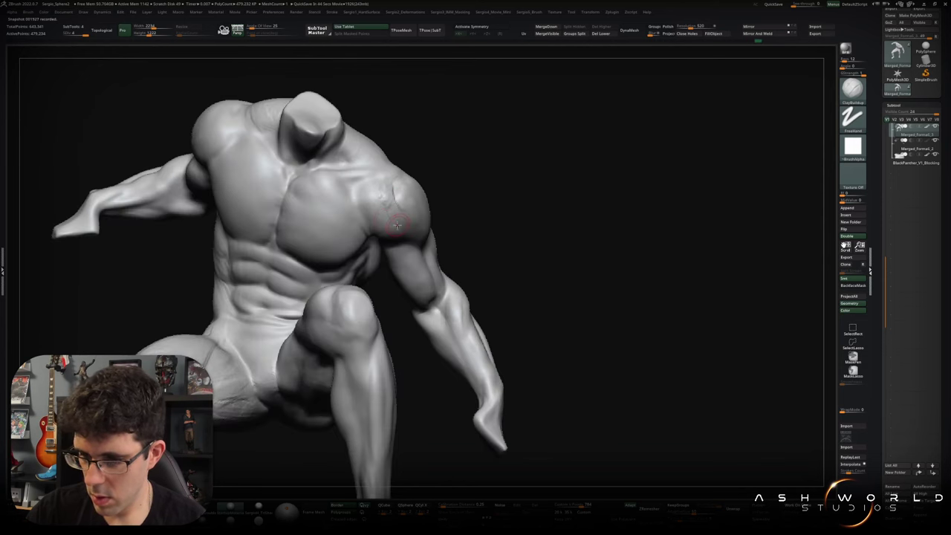
{"action": "mouse_move", "coordinate": [391, 220]}
{"action": "right_mouse_down"}
{"action": "mouse_move", "coordinate": [380, 188]}
{"action": "mouse_move", "coordinate": [453, 185]}
{"action": "mouse_move", "coordinate": [495, 159]}
{"action": "mouse_move", "coordinate": [461, 179]}
{"action": "right_mouse_up"}
{"action": "key", "text": "shift"}
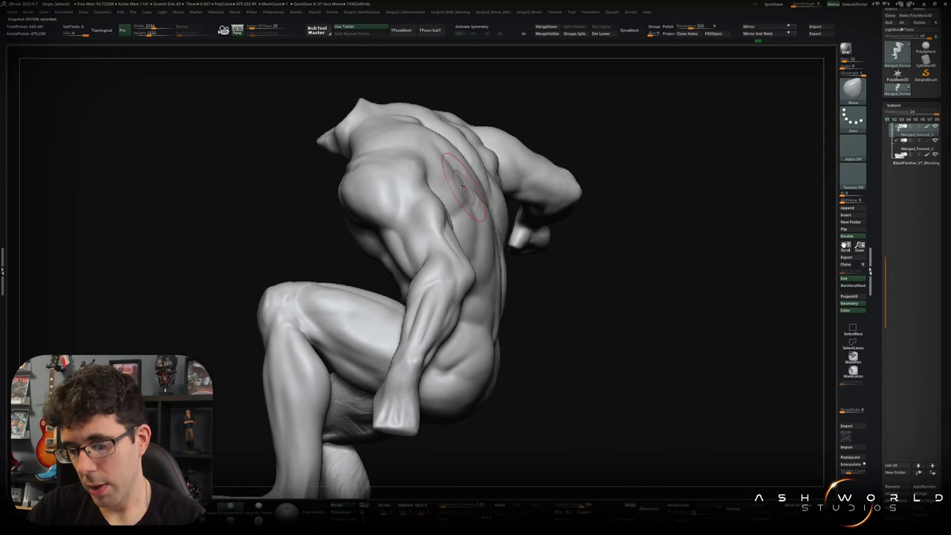
Drop the model to a low subdivision level and invert the mask to protect the arm.
{"action": "right_click_drag", "start_coordinate": [457, 184], "coordinate": [439, 201]}
{"action": "key", "text": "shift+d"}
{"action": "key", "text": "shift+d"}
{"action": "key", "text": "shift+d"}
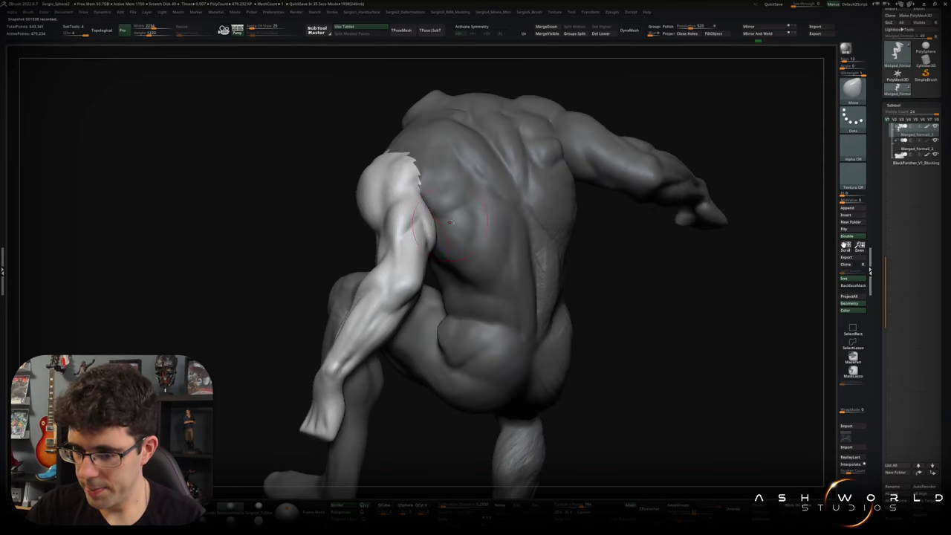
{"action": "key", "text": "d"}
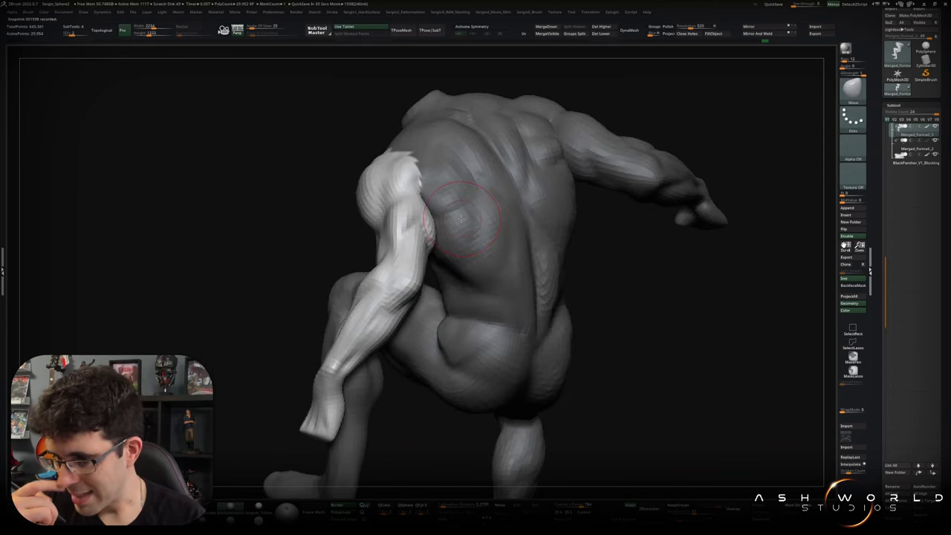
{"action": "right_click_drag", "start_coordinate": [471, 175], "coordinate": [458, 194]}
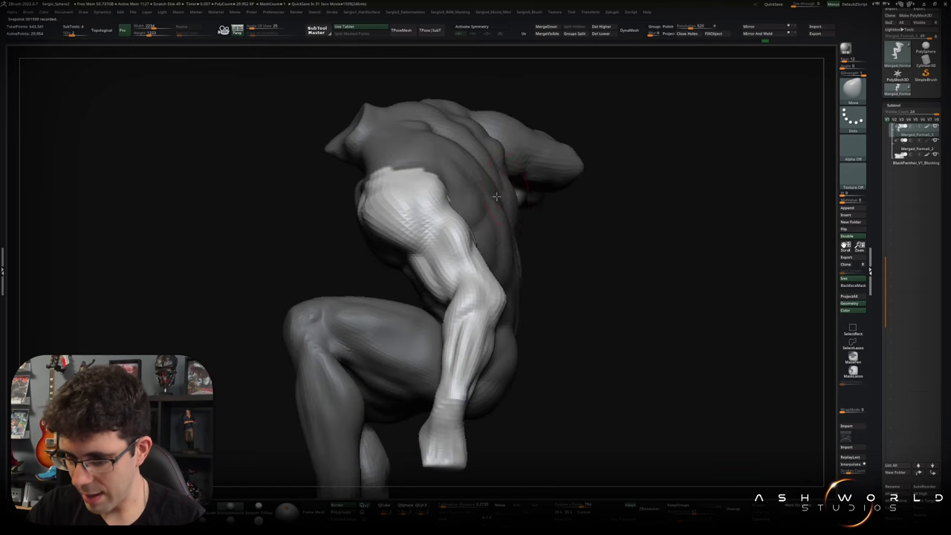
{"action": "left_click", "coordinate": [331, 223], "text": "ctrl"}
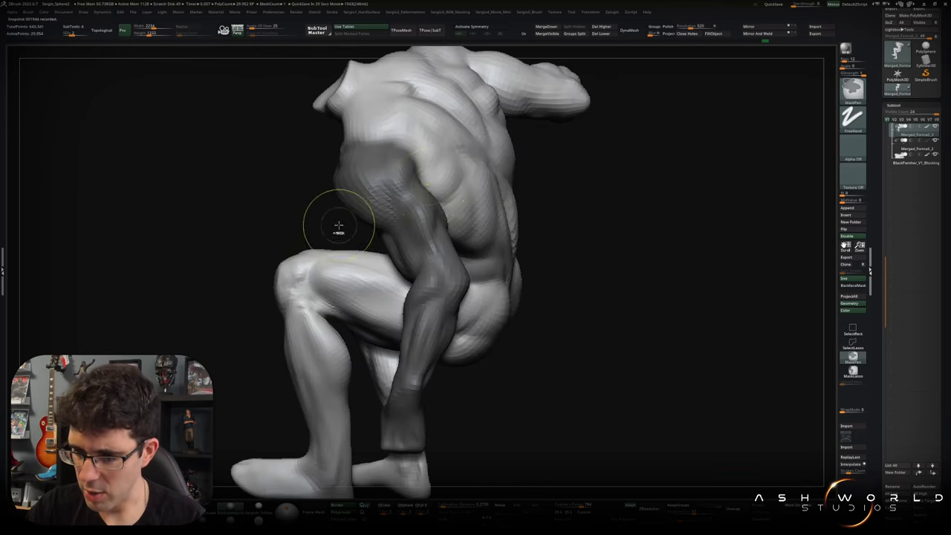
Push the back of the shoulder into shape with the Move brush.
{"action": "mouse_move", "coordinate": [446, 167]}
{"action": "right_mouse_down"}
{"action": "mouse_move", "coordinate": [462, 163]}
{"action": "mouse_move", "coordinate": [452, 156]}
{"action": "right_mouse_up"}
{"action": "mouse_move", "coordinate": [438, 119]}
{"action": "right_mouse_down"}
{"action": "mouse_move", "coordinate": [458, 140]}
{"action": "mouse_move", "coordinate": [457, 171]}
{"action": "mouse_move", "coordinate": [436, 185]}
{"action": "mouse_move", "coordinate": [416, 235]}
{"action": "right_mouse_up"}
{"action": "left_click_drag", "start_coordinate": [417, 235], "coordinate": [418, 232]}
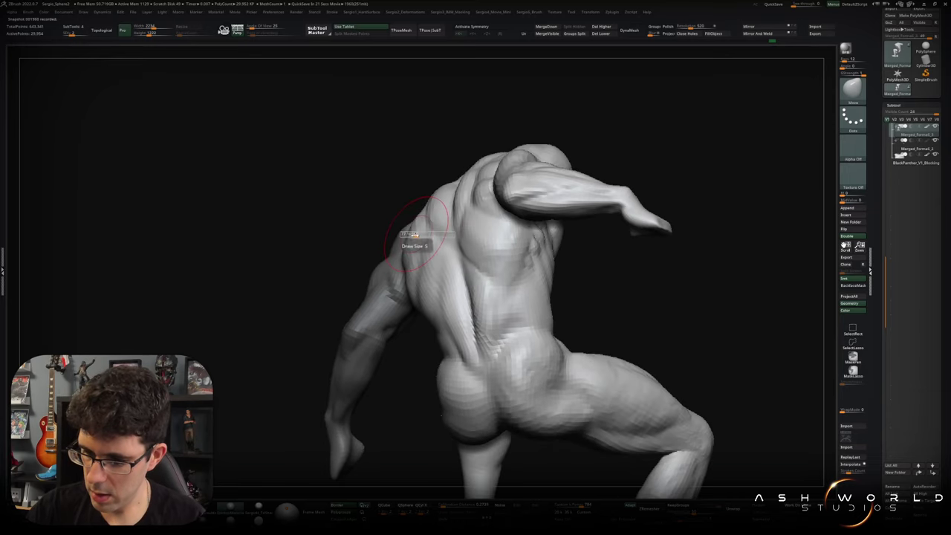
{"action": "mouse_move", "coordinate": [424, 238]}
{"action": "right_mouse_down"}
{"action": "mouse_move", "coordinate": [419, 215]}
{"action": "mouse_move", "coordinate": [463, 212]}
{"action": "mouse_move", "coordinate": [467, 201]}
{"action": "mouse_move", "coordinate": [495, 208]}
{"action": "mouse_move", "coordinate": [446, 252]}
{"action": "right_mouse_up"}
Add a short ClayBuildup stroke on the back.
{"action": "key", "text": "b"}
{"action": "key", "text": "c"}
{"action": "key", "text": "b"}
{"action": "left_click_drag", "start_coordinate": [421, 279], "coordinate": [418, 299]}
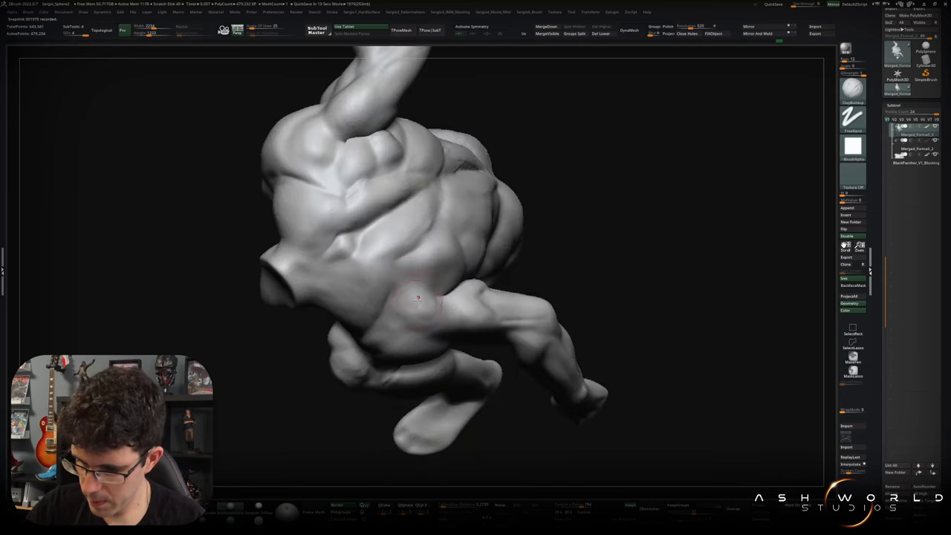
Smooth the clay mound below the shoulder blade into the surrounding back and shoulder.
{"action": "mouse_move", "coordinate": [426, 312]}
{"action": "right_mouse_down"}
{"action": "mouse_move", "coordinate": [418, 304]}
{"action": "mouse_move", "coordinate": [406, 346]}
{"action": "right_mouse_up"}
{"action": "left_click_drag", "start_coordinate": [406, 347], "coordinate": [390, 360], "text": "shift"}
{"action": "right_click_drag", "start_coordinate": [382, 379], "coordinate": [435, 299]}
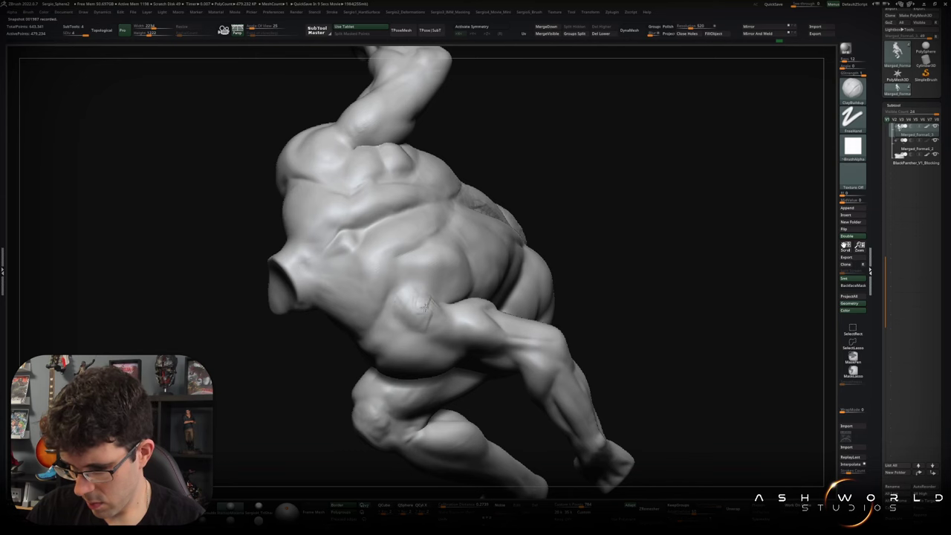
{"action": "right_click_drag", "start_coordinate": [435, 313], "coordinate": [462, 268]}
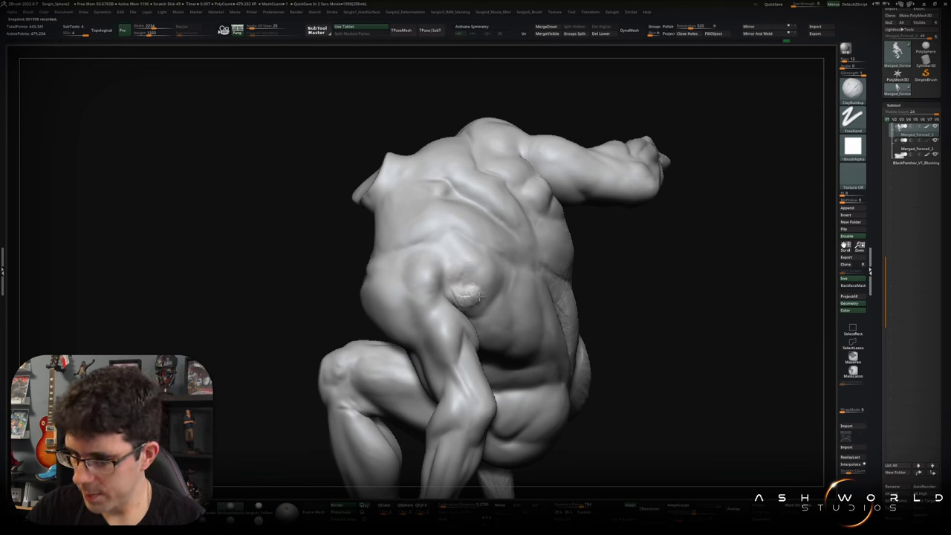
{"action": "left_click_drag", "start_coordinate": [467, 294], "coordinate": [449, 299], "text": "shift"}
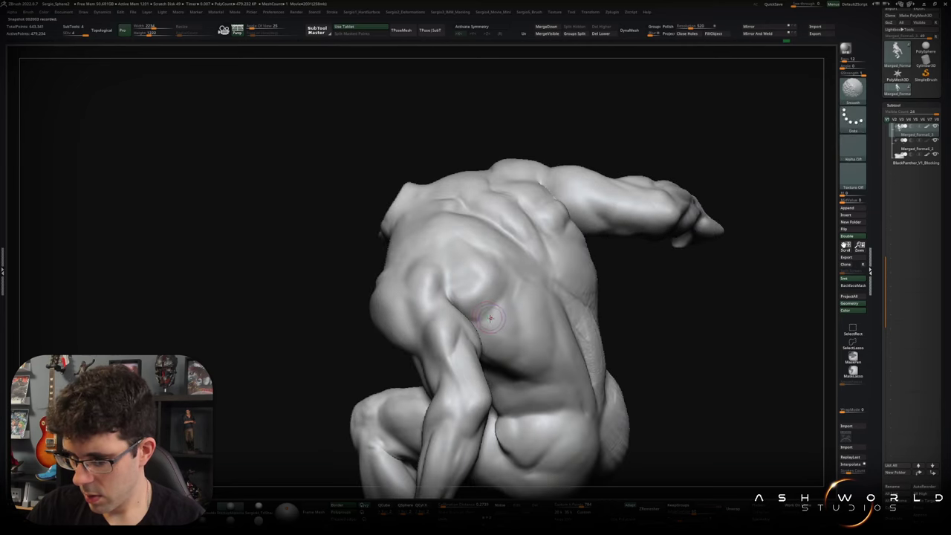
{"action": "mouse_move", "coordinate": [451, 269]}
{"action": "right_mouse_down"}
{"action": "mouse_move", "coordinate": [461, 240]}
{"action": "mouse_move", "coordinate": [547, 283]}
{"action": "mouse_move", "coordinate": [504, 255]}
{"action": "right_mouse_up"}
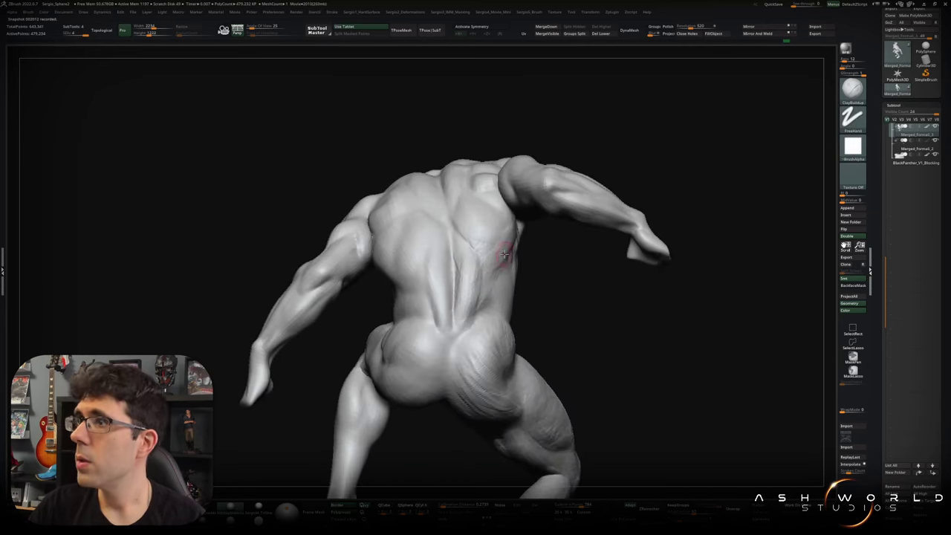
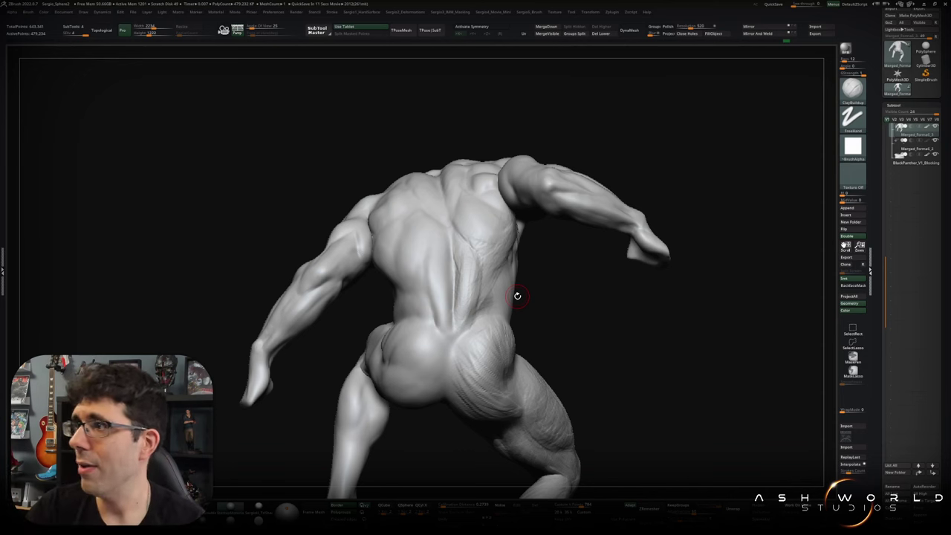
Step the subdivision level down and back up, then review the upper back from several angles.
{"action": "mouse_move", "coordinate": [562, 280]}
{"action": "right_mouse_down", "text": "ctrl"}
{"action": "mouse_move", "coordinate": [473, 291]}
{"action": "mouse_move", "coordinate": [453, 252]}
{"action": "right_mouse_up", "text": "ctrl"}
{"action": "key", "text": "shift+d"}
{"action": "key", "text": "d"}
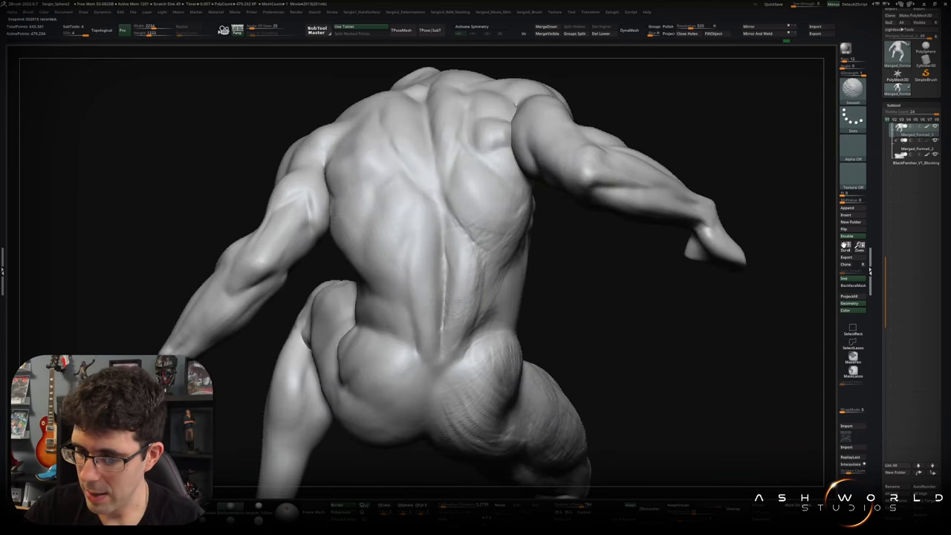
{"action": "mouse_move", "coordinate": [480, 296]}
{"action": "right_mouse_down"}
{"action": "mouse_move", "coordinate": [456, 340]}
{"action": "mouse_move", "coordinate": [483, 344]}
{"action": "right_mouse_up"}
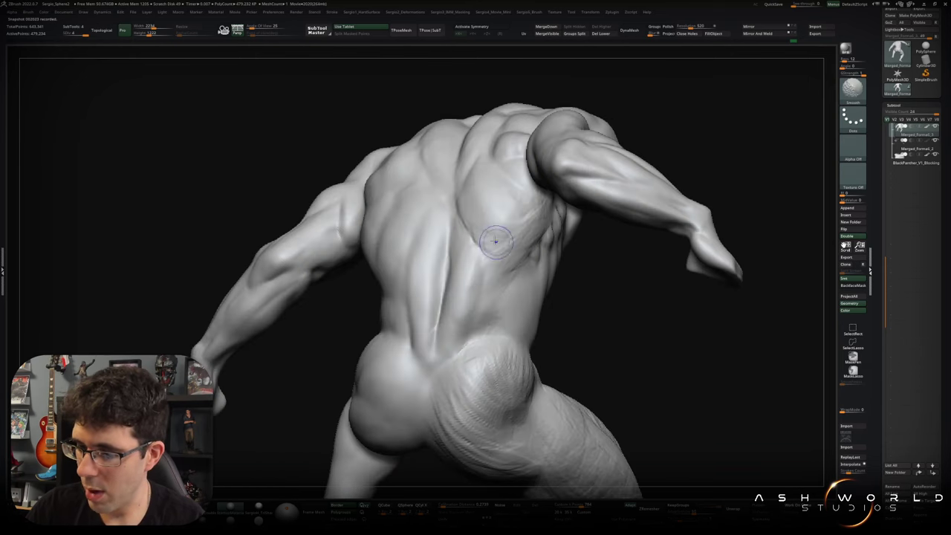
{"action": "right_click_drag", "start_coordinate": [479, 227], "coordinate": [484, 231]}
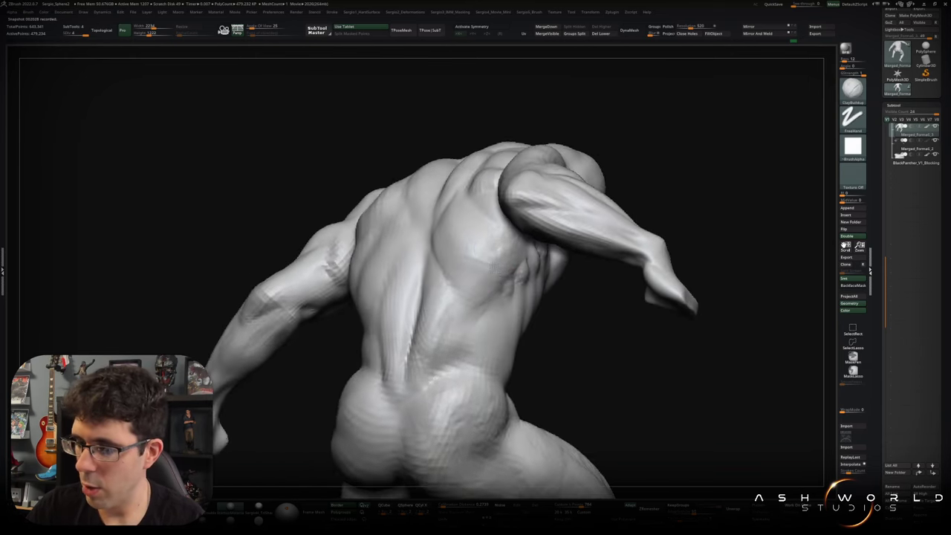
{"action": "right_click_drag", "start_coordinate": [502, 290], "coordinate": [483, 288]}
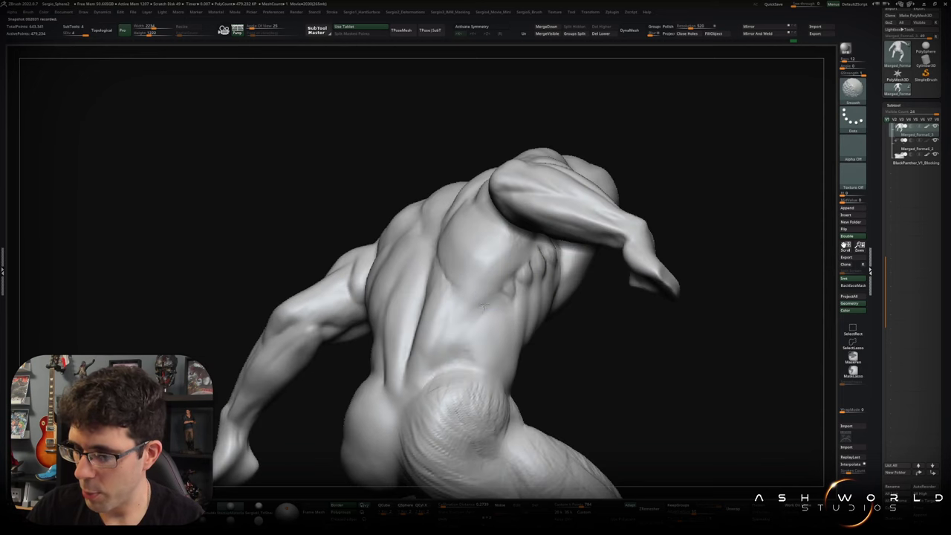
Expand FBX ExportImport in the Zplugin menu, then close the menu.
{"action": "left_click", "coordinate": [612, 13]}
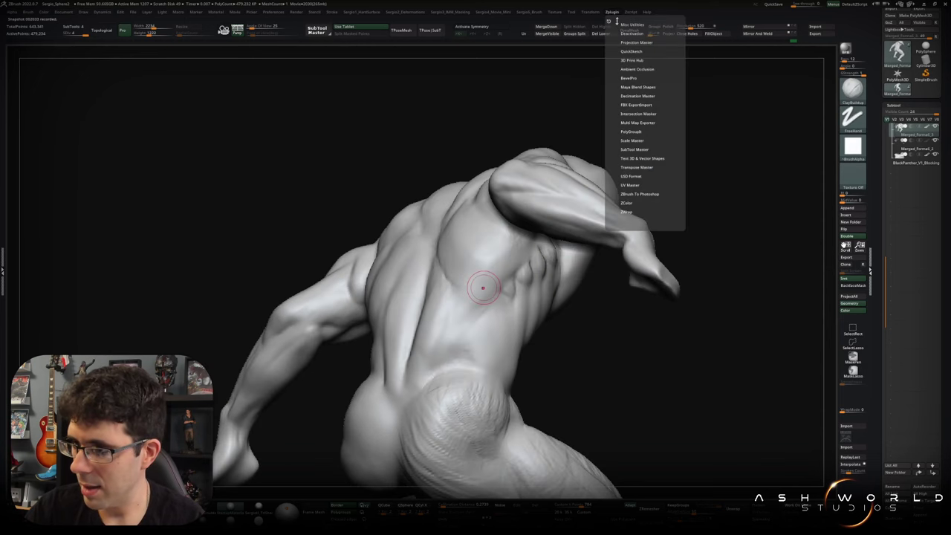
{"action": "left_click", "coordinate": [631, 105]}
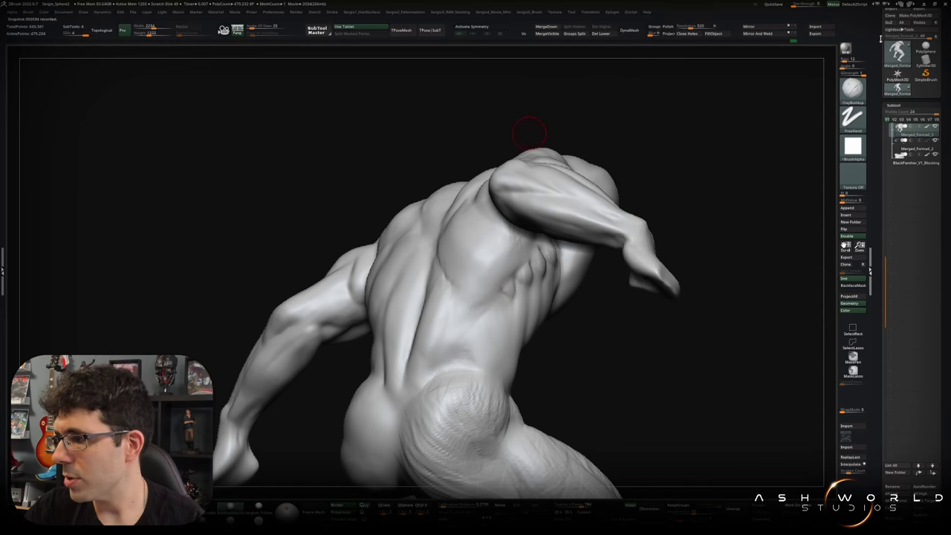
{"action": "scroll", "coordinate": [909, 67], "scroll_direction": "up", "scroll_amount": 2}
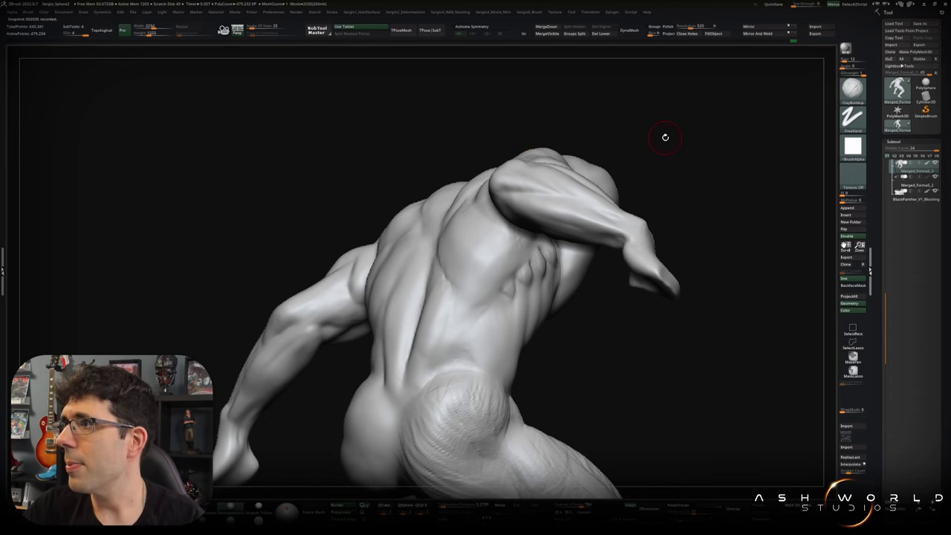
Orbit to the lower back, toggling the polygroup display, and begin smoothing it.
{"action": "left_click_drag", "start_coordinate": [665, 137], "coordinate": [663, 147]}
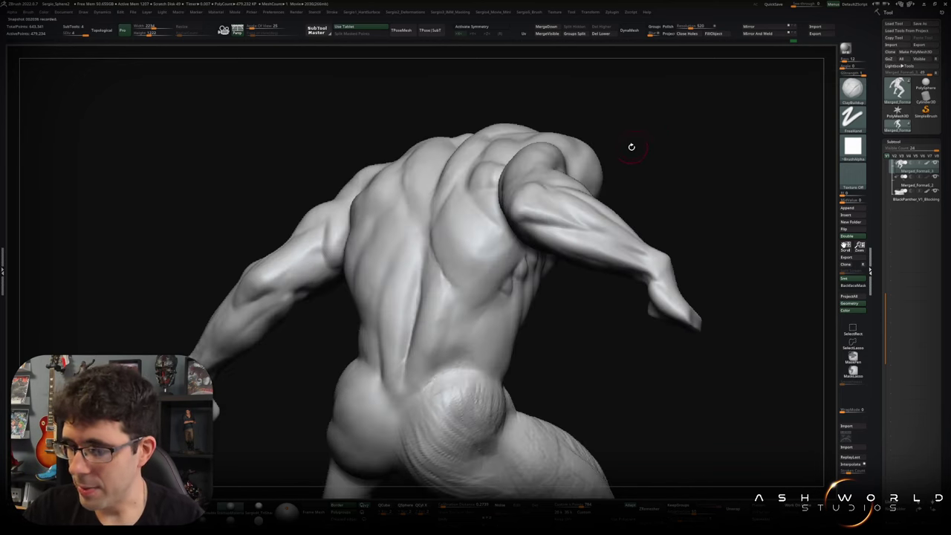
{"action": "right_click_drag", "start_coordinate": [442, 224], "coordinate": [439, 242]}
{"action": "right_click_drag", "start_coordinate": [479, 300], "coordinate": [455, 332]}
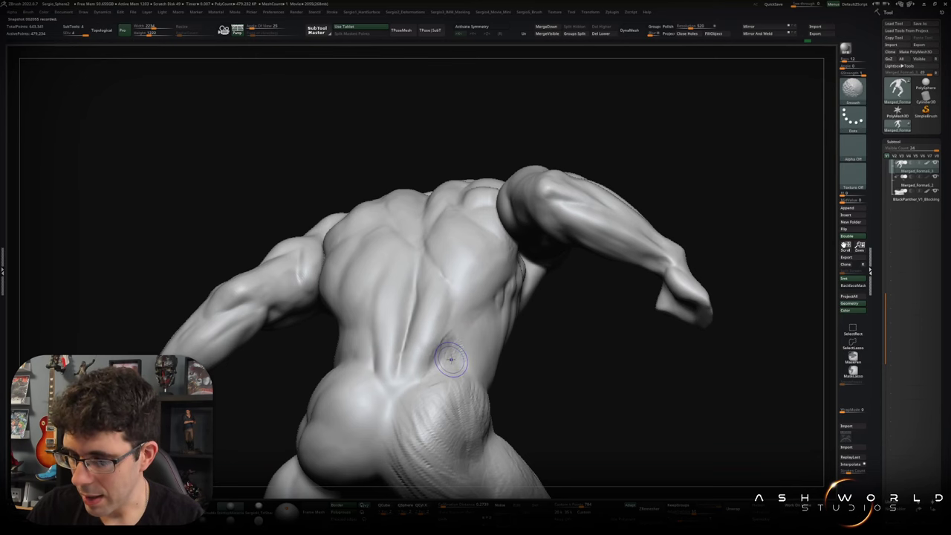
{"action": "key", "text": "shift+f"}
{"action": "key", "text": "shift+f"}
{"action": "right_click_drag", "start_coordinate": [461, 362], "coordinate": [438, 369]}
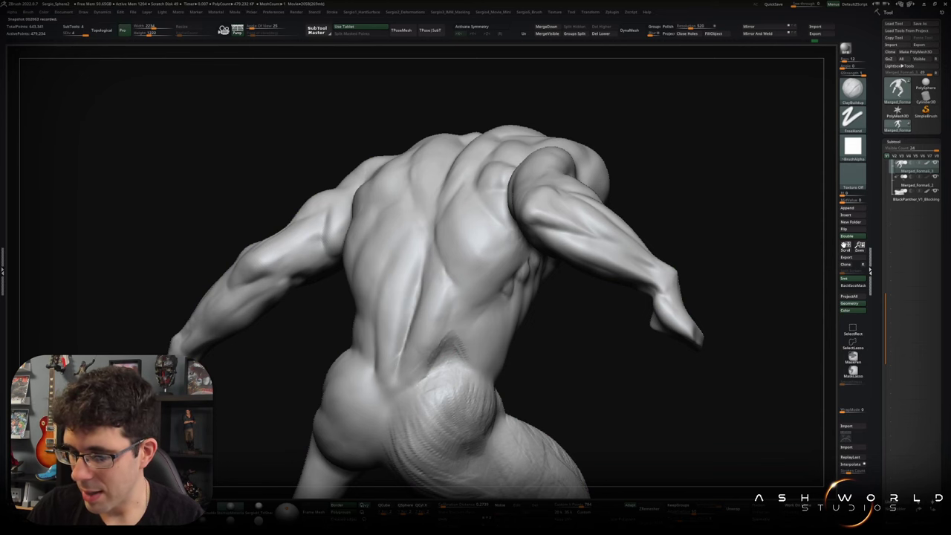
{"action": "key", "text": "shift"}
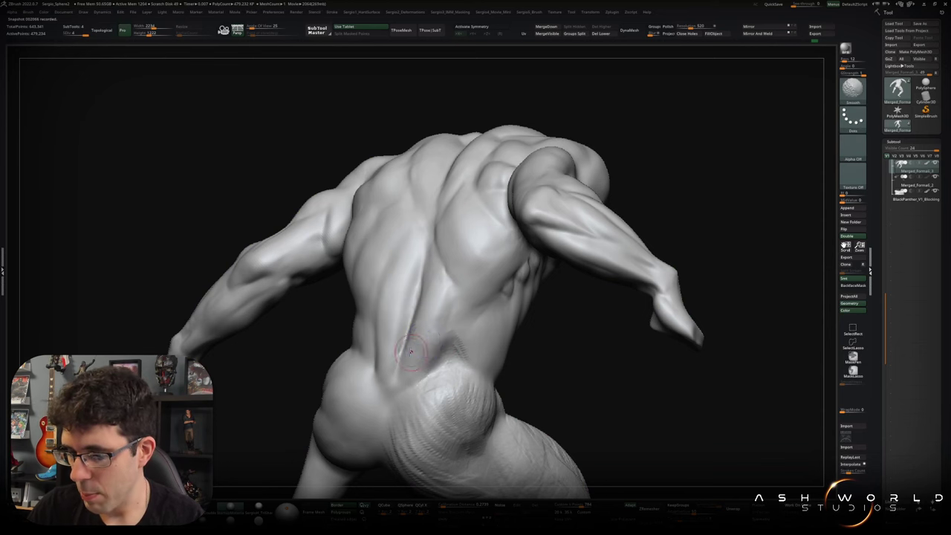
{"action": "mouse_move", "coordinate": [411, 352]}
{"action": "right_mouse_down"}
{"action": "mouse_move", "coordinate": [467, 312]}
{"action": "mouse_move", "coordinate": [648, 276]}
{"action": "mouse_move", "coordinate": [467, 303]}
{"action": "mouse_move", "coordinate": [483, 329]}
{"action": "right_mouse_up"}
{"action": "key", "text": "shift+f"}
{"action": "key", "text": "shift+f"}
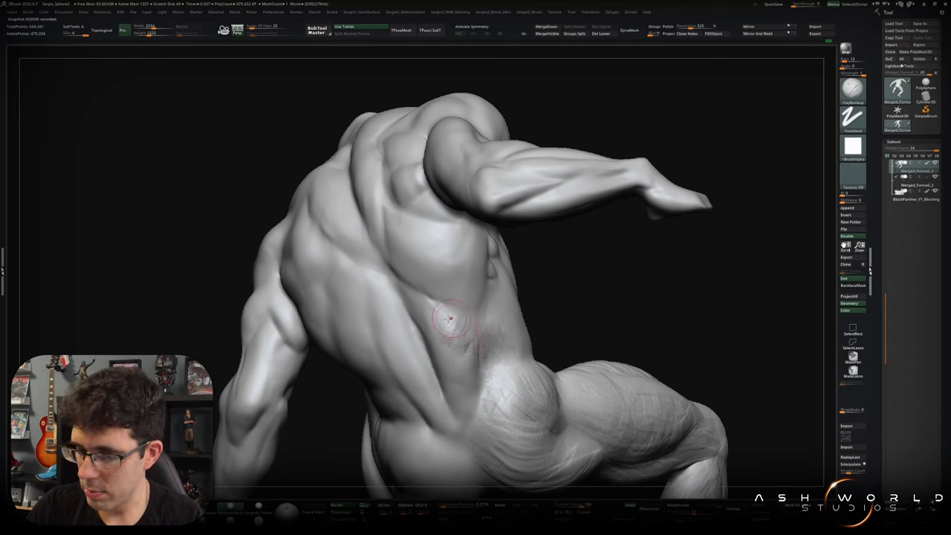
{"action": "key", "text": "shift"}
Smooth the lower back and the fold above the buttocks, checking it from several sides.
{"action": "right_click_drag", "start_coordinate": [476, 369], "coordinate": [401, 380]}
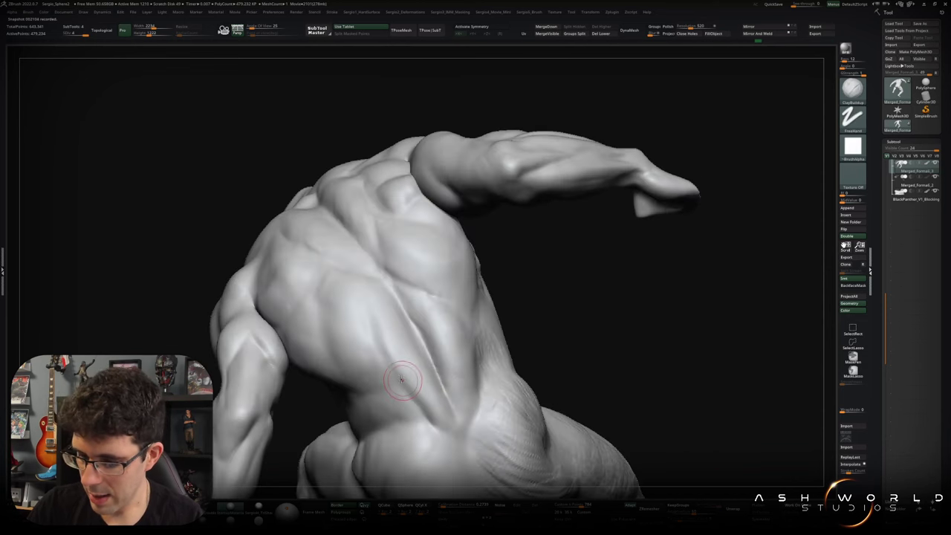
{"action": "right_click_drag", "start_coordinate": [468, 388], "coordinate": [456, 369]}
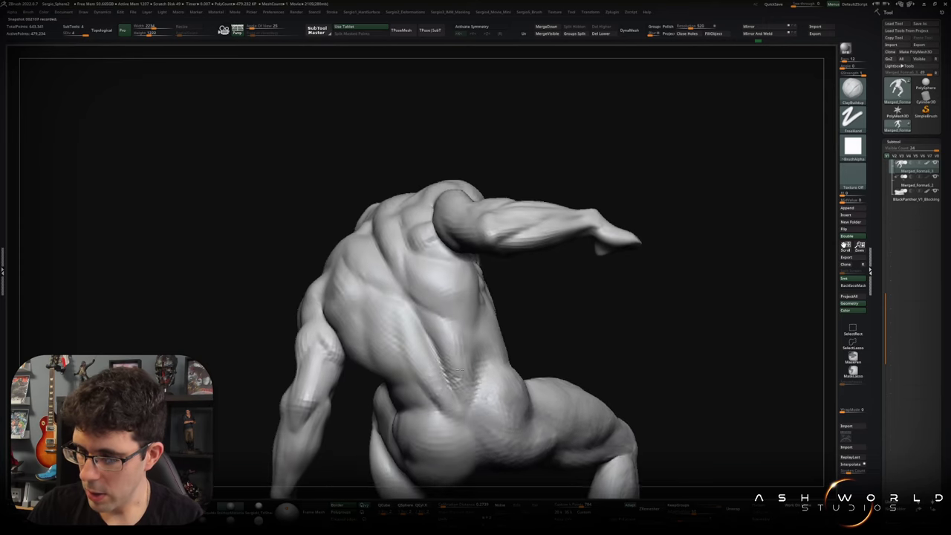
{"action": "left_click_drag", "start_coordinate": [456, 369], "coordinate": [459, 333], "text": "shift"}
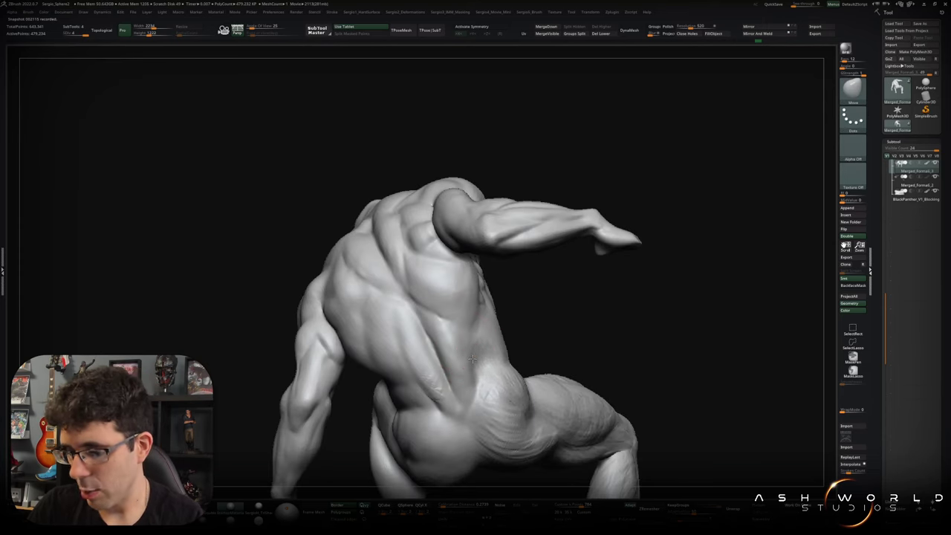
{"action": "right_click_drag", "start_coordinate": [472, 359], "coordinate": [472, 335]}
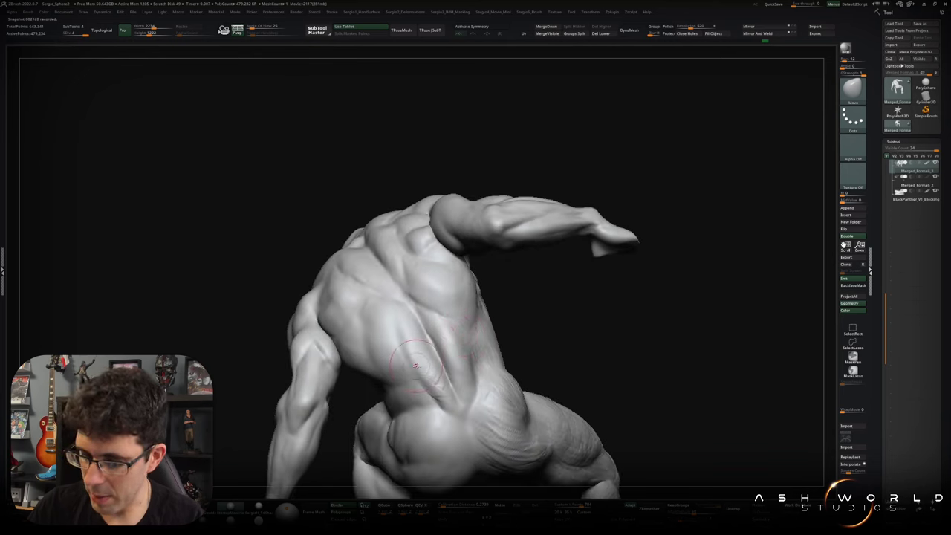
{"action": "right_click_drag", "start_coordinate": [433, 396], "coordinate": [430, 363]}
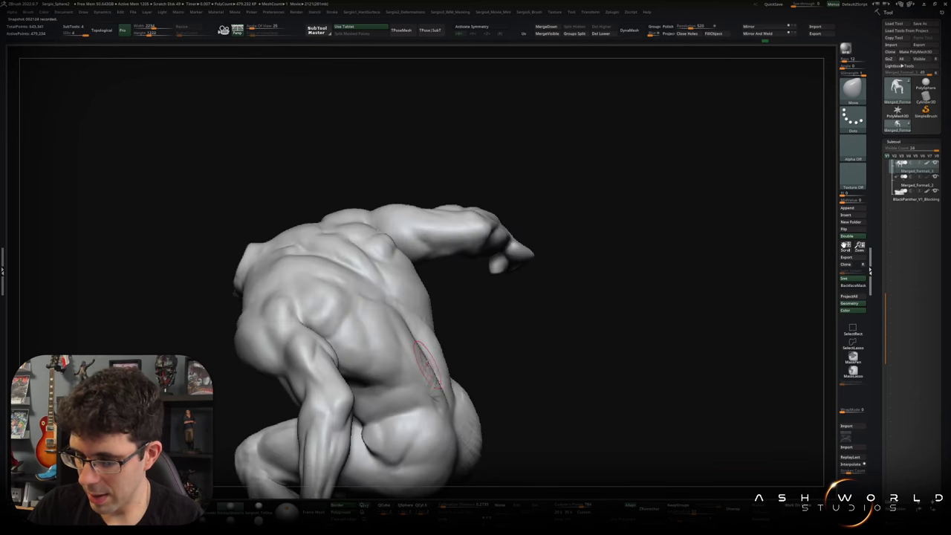
{"action": "mouse_move", "coordinate": [421, 338]}
{"action": "right_mouse_down"}
{"action": "mouse_move", "coordinate": [404, 384]}
{"action": "mouse_move", "coordinate": [412, 355]}
{"action": "mouse_move", "coordinate": [446, 355]}
{"action": "mouse_move", "coordinate": [423, 357]}
{"action": "mouse_move", "coordinate": [404, 379]}
{"action": "right_mouse_up"}
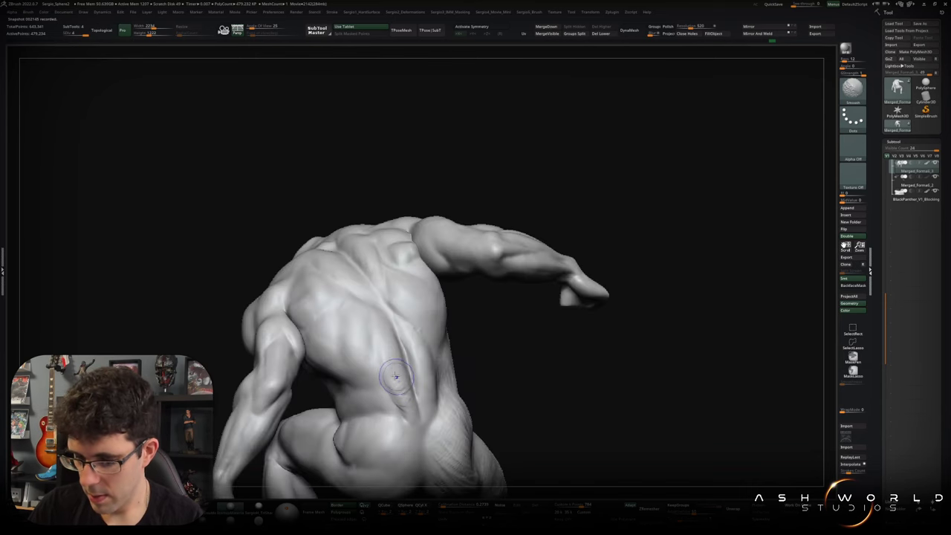
{"action": "right_click_drag", "start_coordinate": [405, 423], "coordinate": [416, 386]}
Build up the gluteal fold and hip mass with ClayBuildup, smoothing the strokes.
{"action": "key", "text": "b"}
{"action": "key", "text": "c"}
{"action": "key", "text": "b"}
{"action": "mouse_move", "coordinate": [409, 350]}
{"action": "right_mouse_down"}
{"action": "mouse_move", "coordinate": [404, 332]}
{"action": "mouse_move", "coordinate": [368, 342]}
{"action": "right_mouse_up"}
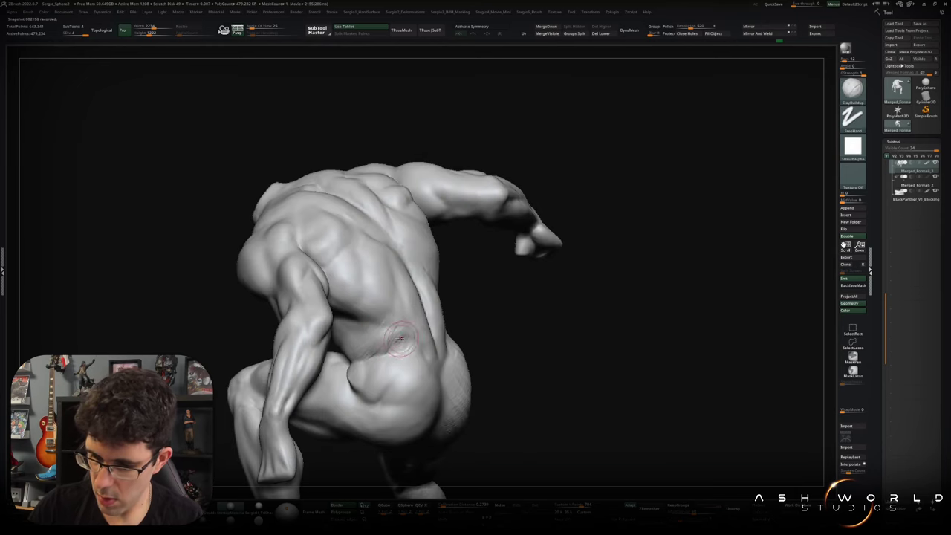
{"action": "key", "text": "shift"}
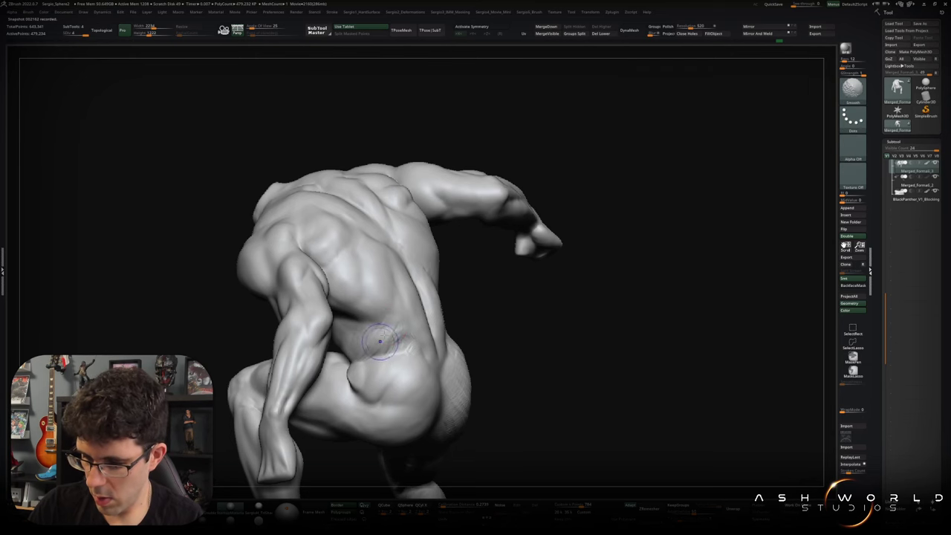
{"action": "mouse_move", "coordinate": [407, 353]}
{"action": "right_mouse_down"}
{"action": "mouse_move", "coordinate": [420, 369]}
{"action": "mouse_move", "coordinate": [401, 350]}
{"action": "right_mouse_up"}
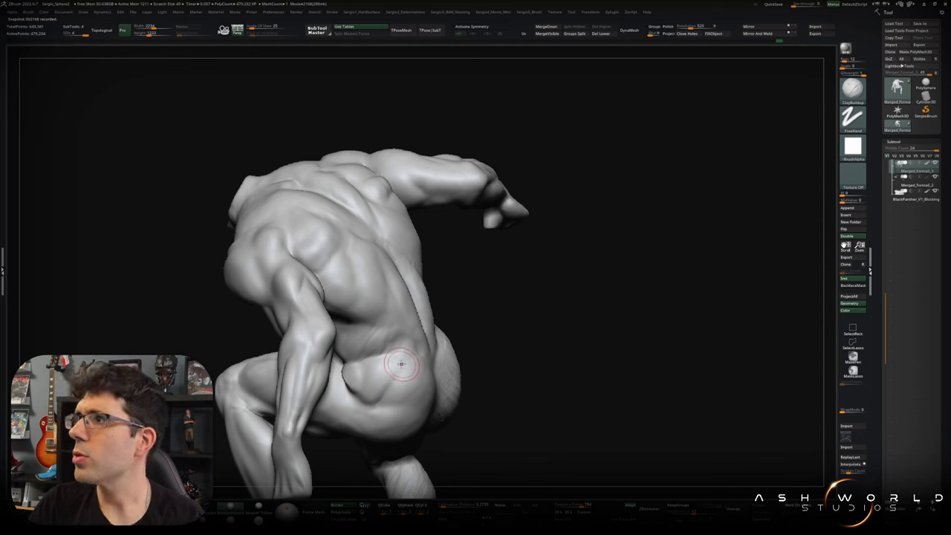
{"action": "right_click_drag", "start_coordinate": [398, 363], "coordinate": [468, 356]}
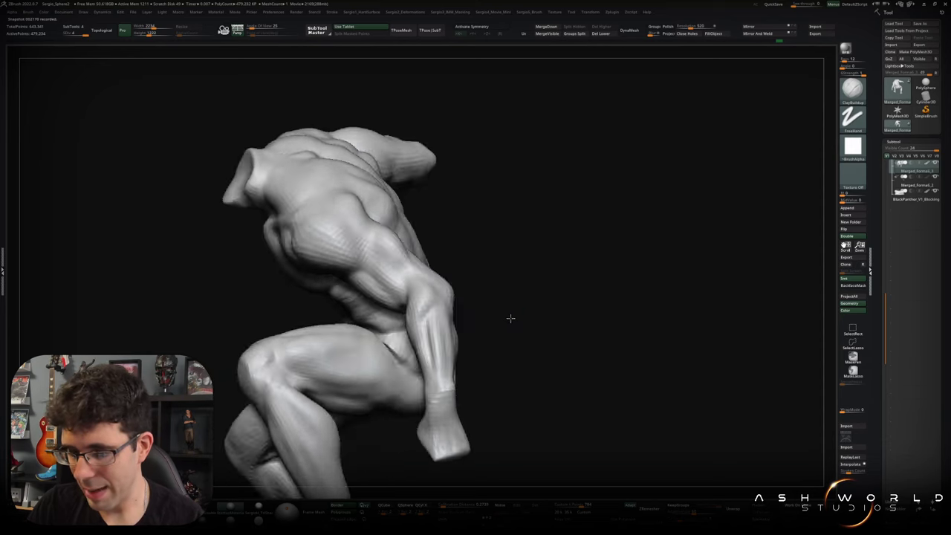
Lasso-hide the right arm and then the left arm with Ctrl+Shift SelectLasso.
{"action": "mouse_move", "coordinate": [469, 356]}
{"action": "right_mouse_down"}
{"action": "mouse_move", "coordinate": [415, 424]}
{"action": "mouse_move", "coordinate": [439, 390]}
{"action": "mouse_move", "coordinate": [427, 344]}
{"action": "mouse_move", "coordinate": [552, 265]}
{"action": "mouse_move", "coordinate": [571, 273]}
{"action": "right_mouse_up"}
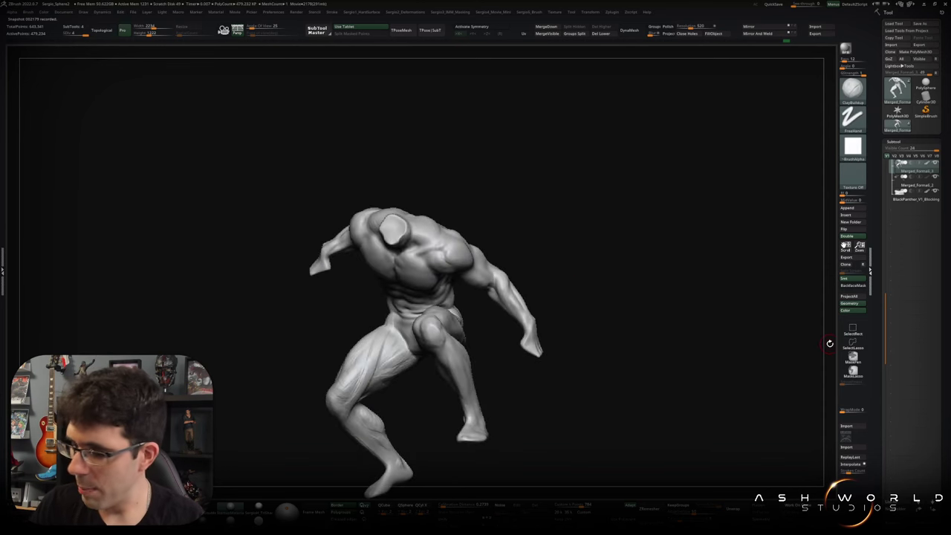
{"action": "mouse_move", "coordinate": [825, 344]}
{"action": "right_mouse_down"}
{"action": "mouse_move", "coordinate": [582, 263]}
{"action": "mouse_move", "coordinate": [546, 223]}
{"action": "mouse_move", "coordinate": [495, 240]}
{"action": "mouse_move", "coordinate": [518, 269]}
{"action": "right_mouse_up"}
{"action": "mouse_move", "coordinate": [445, 184]}
{"action": "left_mouse_down", "text": "ctrl+shift"}
{"action": "mouse_move", "coordinate": [471, 221]}
{"action": "mouse_move", "coordinate": [491, 327]}
{"action": "mouse_move", "coordinate": [563, 269]}
{"action": "left_mouse_up", "text": "ctrl+shift"}
{"action": "mouse_move", "coordinate": [563, 269]}
{"action": "right_mouse_down"}
{"action": "mouse_move", "coordinate": [493, 255]}
{"action": "mouse_move", "coordinate": [431, 287]}
{"action": "mouse_move", "coordinate": [446, 260]}
{"action": "right_mouse_up"}
{"action": "mouse_move", "coordinate": [461, 226]}
{"action": "left_mouse_down", "text": "ctrl+alt+shift"}
{"action": "mouse_move", "coordinate": [375, 149]}
{"action": "mouse_move", "coordinate": [420, 365]}
{"action": "mouse_move", "coordinate": [491, 303]}
{"action": "left_mouse_up", "text": "ctrl+alt+shift"}
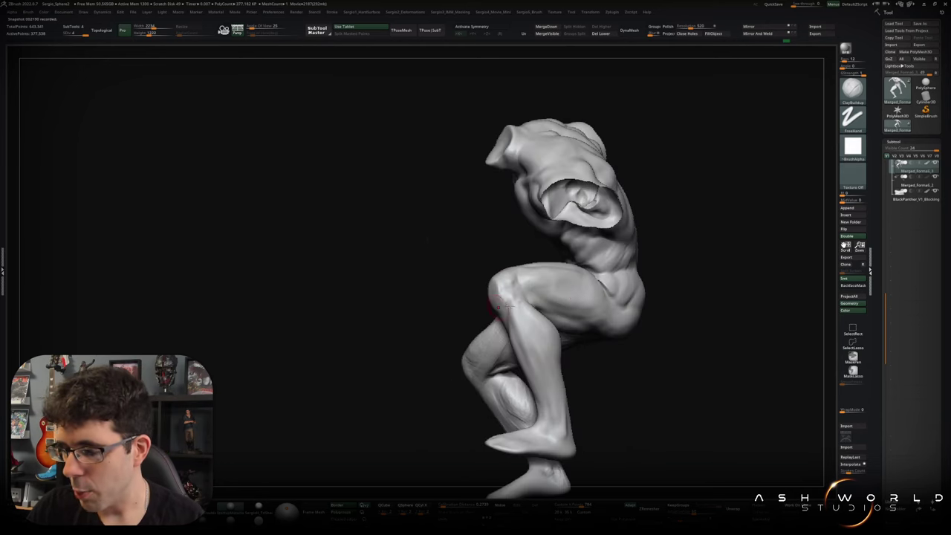
Zoom into the hip and smooth the crease where the raised thigh meets the torso.
{"action": "mouse_move", "coordinate": [490, 303]}
{"action": "right_mouse_down"}
{"action": "mouse_move", "coordinate": [577, 282]}
{"action": "mouse_move", "coordinate": [550, 297]}
{"action": "mouse_move", "coordinate": [532, 342]}
{"action": "mouse_move", "coordinate": [527, 308]}
{"action": "mouse_move", "coordinate": [497, 325]}
{"action": "mouse_move", "coordinate": [486, 362]}
{"action": "right_mouse_up"}
{"action": "key", "text": "shift"}
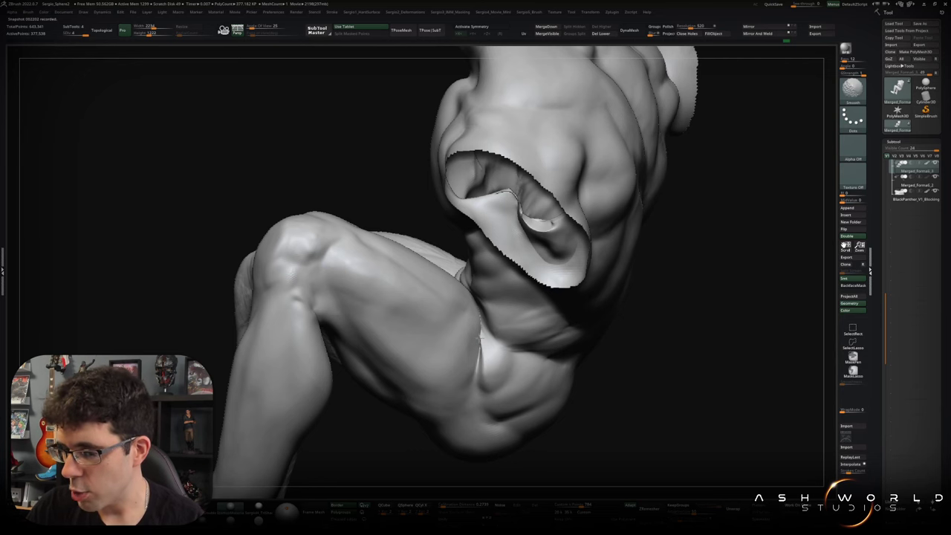
{"action": "mouse_move", "coordinate": [477, 321]}
{"action": "right_mouse_down"}
{"action": "mouse_move", "coordinate": [542, 314]}
{"action": "mouse_move", "coordinate": [511, 339]}
{"action": "right_mouse_up"}
Pick a stronger smoothing brush and turn the torso and raised leg toward the camera.
{"action": "right_click_drag", "start_coordinate": [485, 279], "coordinate": [480, 299]}
{"action": "key", "text": "shift"}
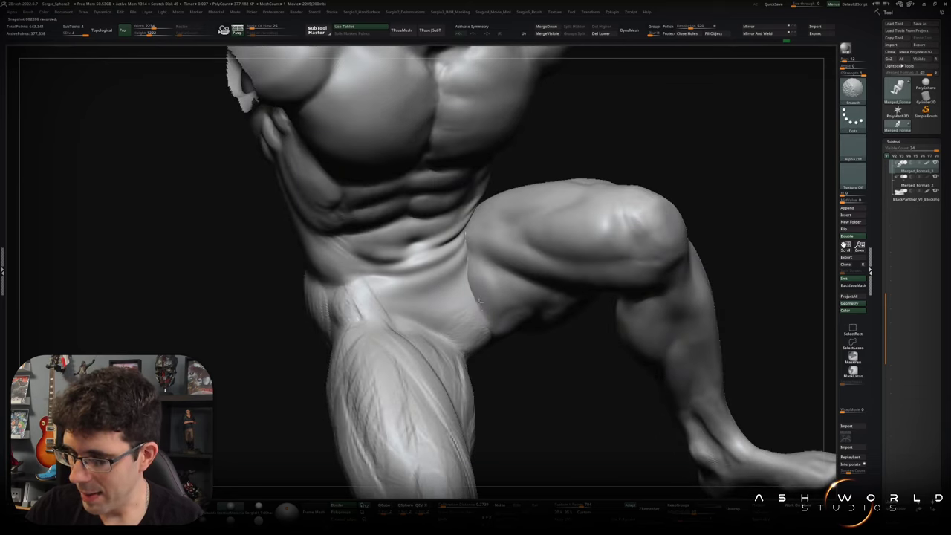
{"action": "key", "text": "b"}
{"action": "left_click", "coordinate": [526, 392]}
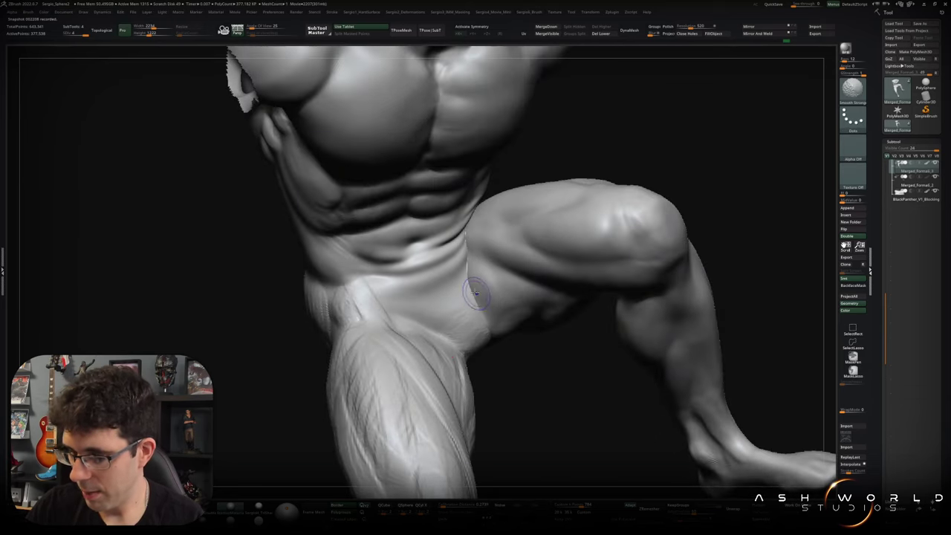
{"action": "right_click_drag", "start_coordinate": [472, 297], "coordinate": [501, 344]}
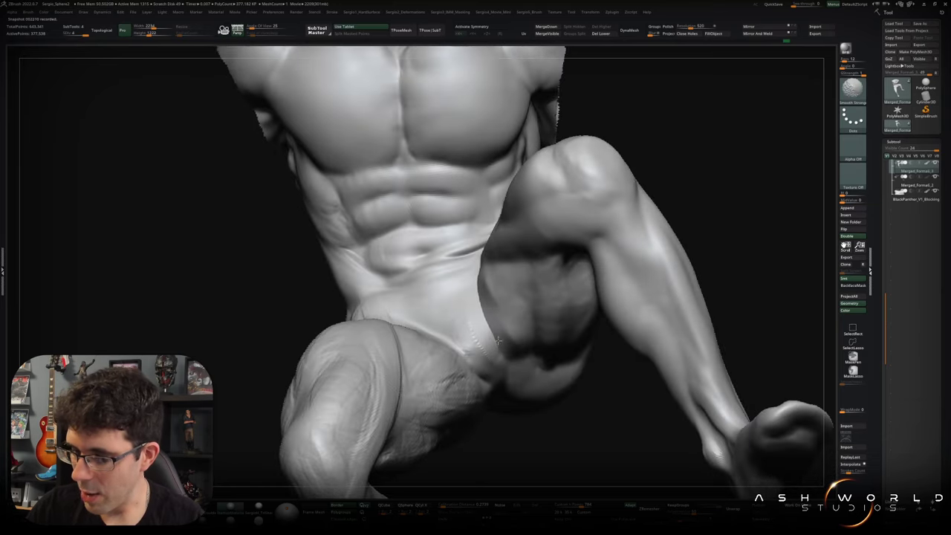
{"action": "right_click_drag", "start_coordinate": [477, 307], "coordinate": [489, 312]}
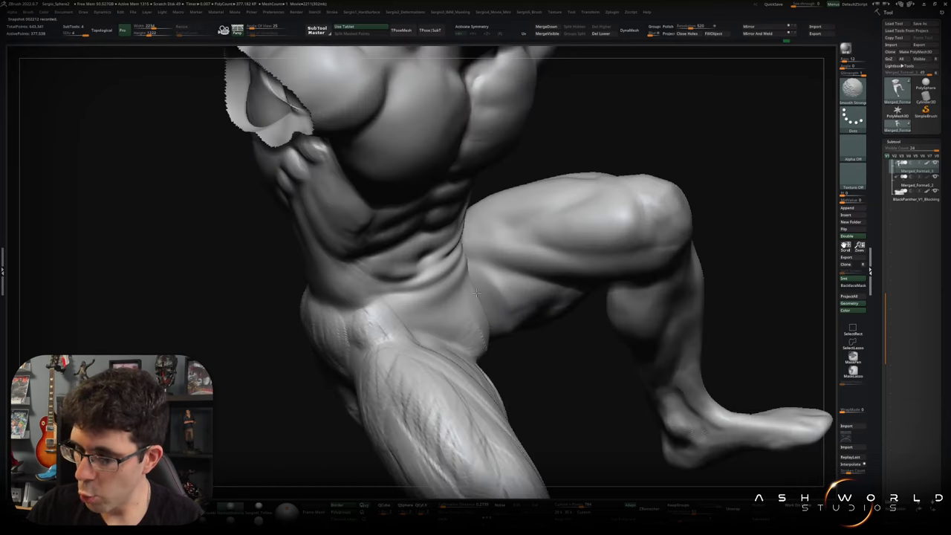
{"action": "mouse_move", "coordinate": [477, 292]}
{"action": "right_mouse_down"}
{"action": "mouse_move", "coordinate": [504, 336]}
{"action": "mouse_move", "coordinate": [482, 297]}
{"action": "mouse_move", "coordinate": [443, 321]}
{"action": "mouse_move", "coordinate": [527, 282]}
{"action": "right_mouse_up"}
Smooth the torso and thigh, then turn on Polyframe with polygroup colours.
{"action": "key", "text": "shift"}
{"action": "mouse_move", "coordinate": [517, 247]}
{"action": "right_mouse_down"}
{"action": "mouse_move", "coordinate": [677, 208]}
{"action": "mouse_move", "coordinate": [483, 324]}
{"action": "right_mouse_up"}
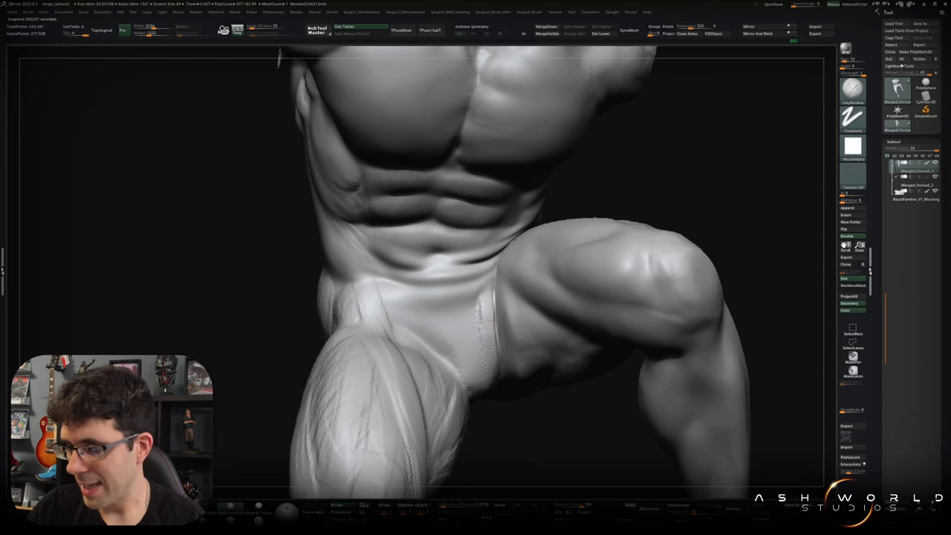
{"action": "right_click_drag", "start_coordinate": [468, 296], "coordinate": [492, 336]}
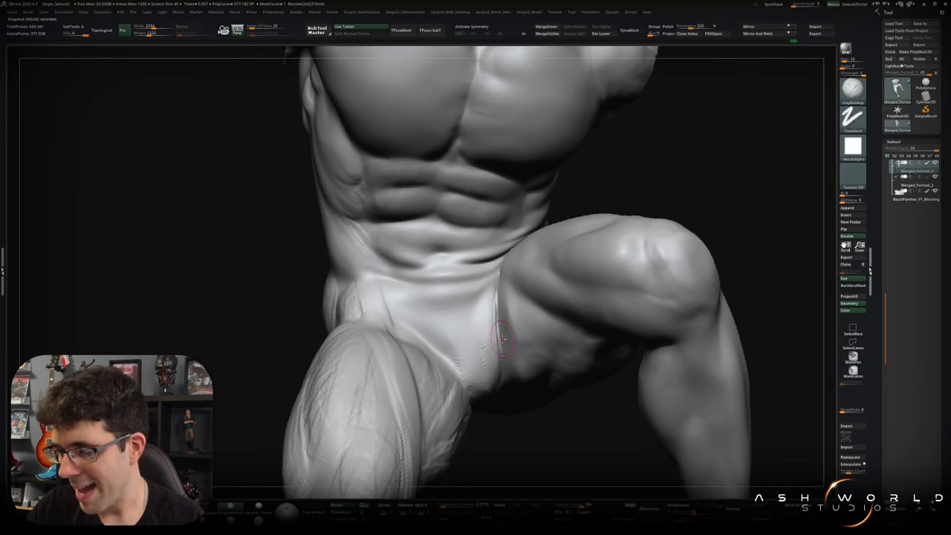
{"action": "key", "text": "shift+f"}
{"action": "right_click_drag", "start_coordinate": [501, 338], "coordinate": [475, 297]}
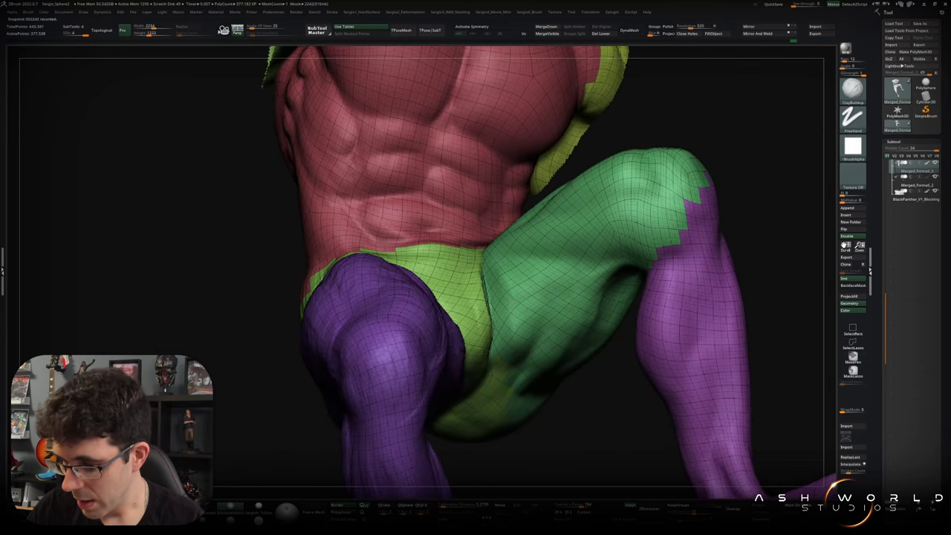
Briefly place the gizmo on the thigh, then turn off the polygroup wireframe.
{"action": "key", "text": "w"}
{"action": "right_click_drag", "start_coordinate": [573, 116], "coordinate": [565, 148]}
{"action": "left_click", "coordinate": [520, 314]}
{"action": "key", "text": "q"}
{"action": "right_click_drag", "start_coordinate": [502, 305], "coordinate": [490, 290]}
{"action": "key", "text": "shift+f"}
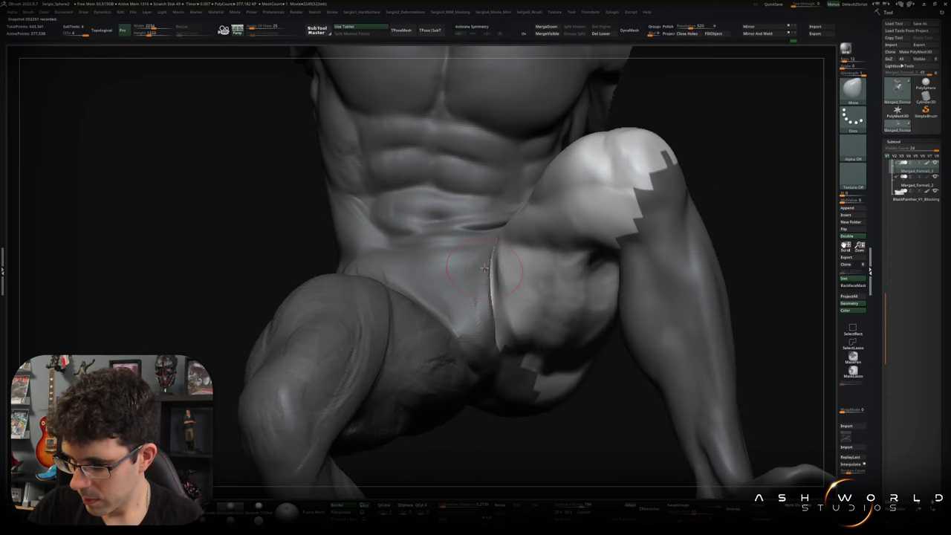
Carve ClayBuildup crease strokes along the groin edge of the raised thigh.
{"action": "mouse_move", "coordinate": [488, 256]}
{"action": "right_mouse_down"}
{"action": "mouse_move", "coordinate": [488, 198]}
{"action": "mouse_move", "coordinate": [482, 262]}
{"action": "right_mouse_up"}
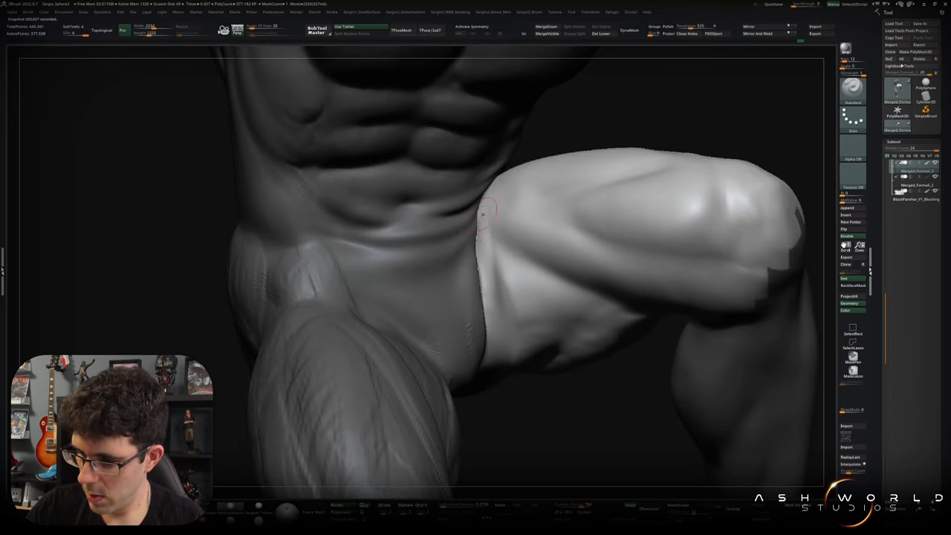
{"action": "right_click_drag", "start_coordinate": [483, 198], "coordinate": [611, 183]}
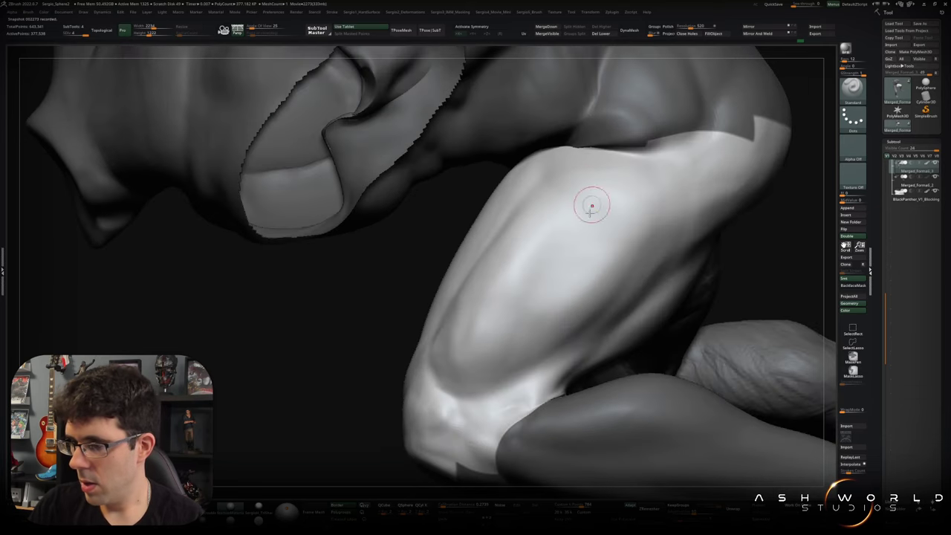
{"action": "mouse_move", "coordinate": [590, 201]}
{"action": "right_mouse_down"}
{"action": "mouse_move", "coordinate": [527, 296]}
{"action": "mouse_move", "coordinate": [480, 255]}
{"action": "mouse_move", "coordinate": [469, 266]}
{"action": "right_mouse_up"}
{"action": "key", "text": "b"}
{"action": "key", "text": "c"}
{"action": "key", "text": "b"}
{"action": "left_click_drag", "start_coordinate": [470, 265], "coordinate": [478, 258]}
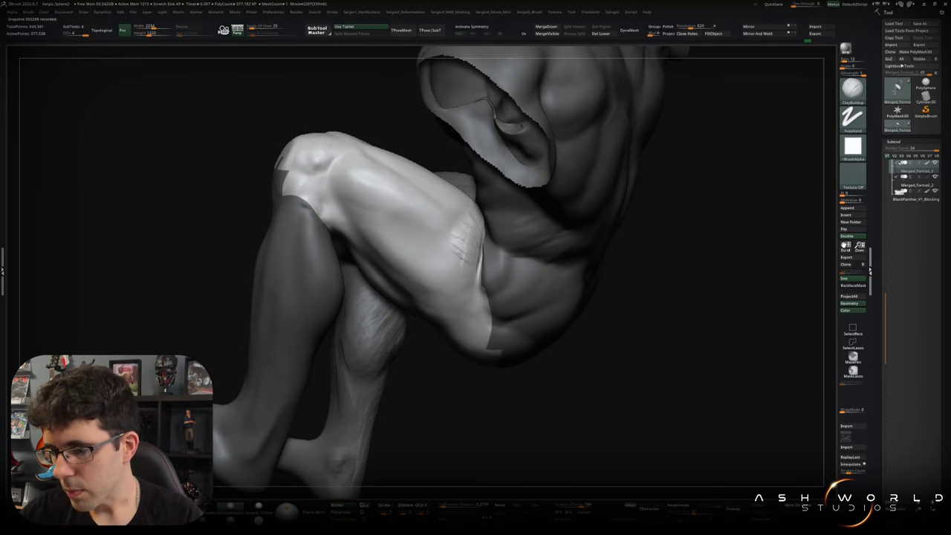
{"action": "left_click_drag", "start_coordinate": [482, 225], "coordinate": [446, 226]}
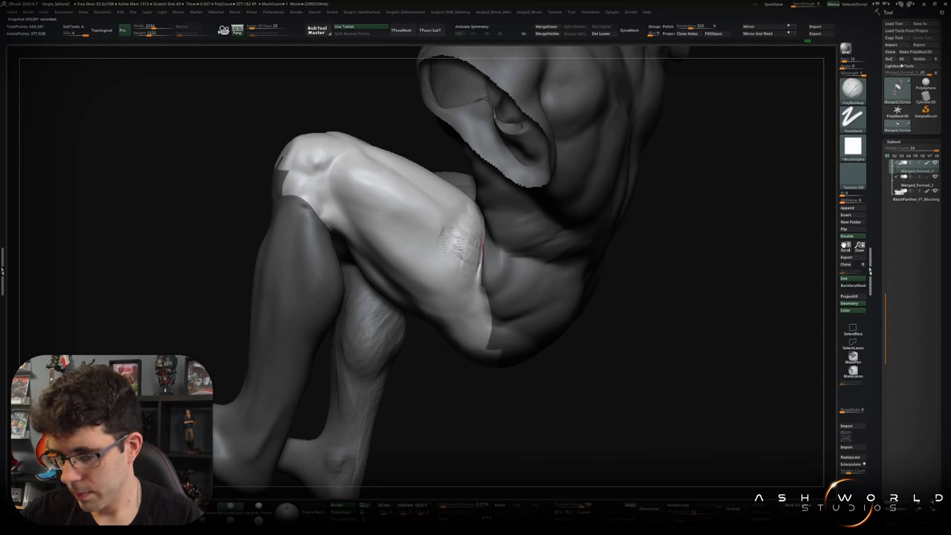
{"action": "left_click_drag", "start_coordinate": [447, 272], "coordinate": [455, 238]}
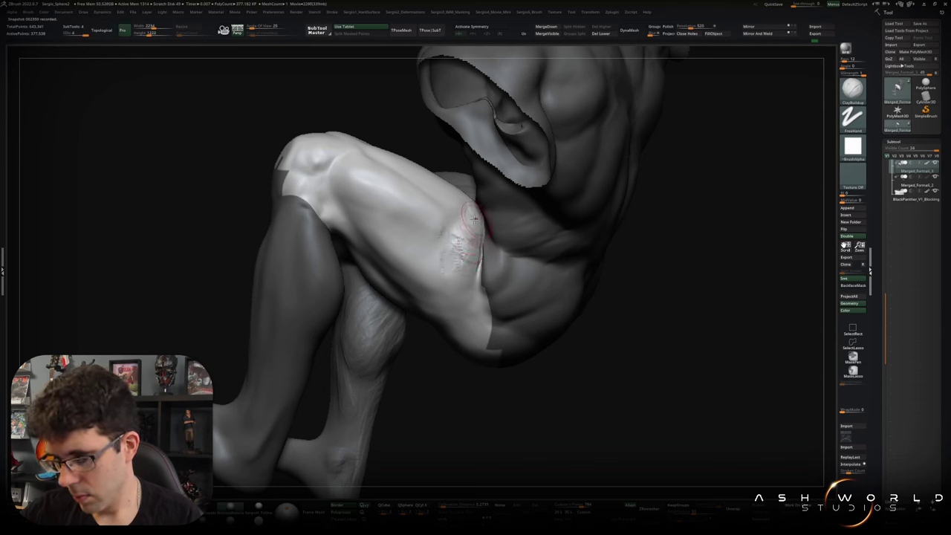
{"action": "right_click_drag", "start_coordinate": [457, 239], "coordinate": [469, 235]}
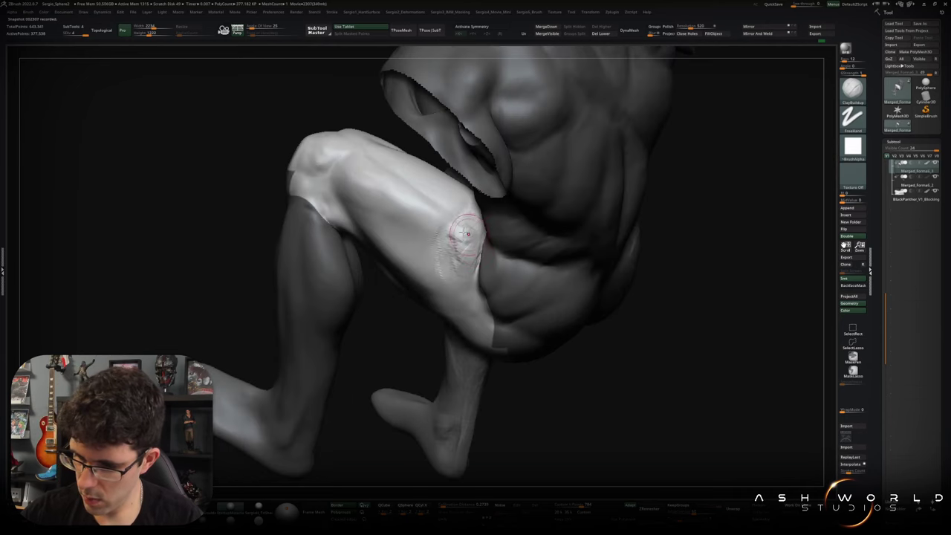
Smooth the groin crease and add faint strokes along the inner thigh.
{"action": "key", "text": "shift"}
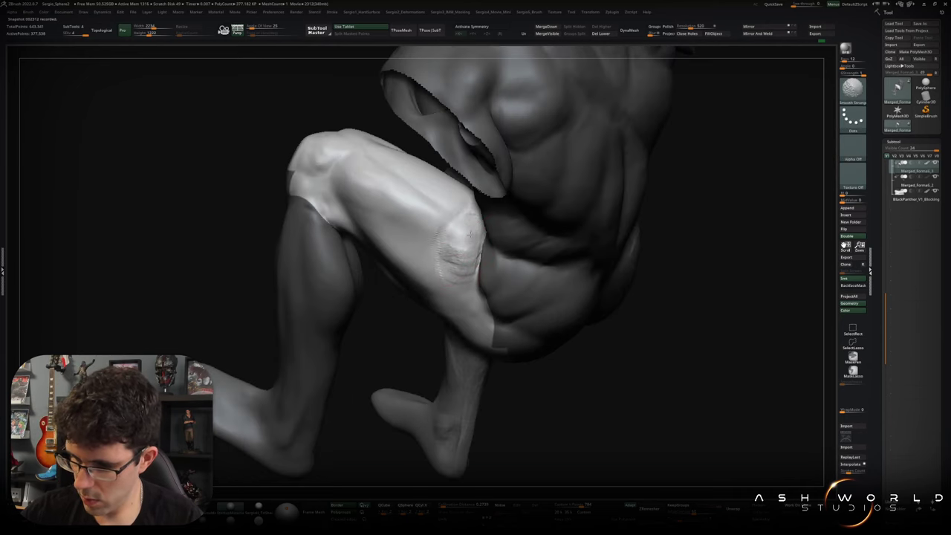
{"action": "right_click_drag", "start_coordinate": [484, 224], "coordinate": [442, 345]}
{"action": "key", "text": "b"}
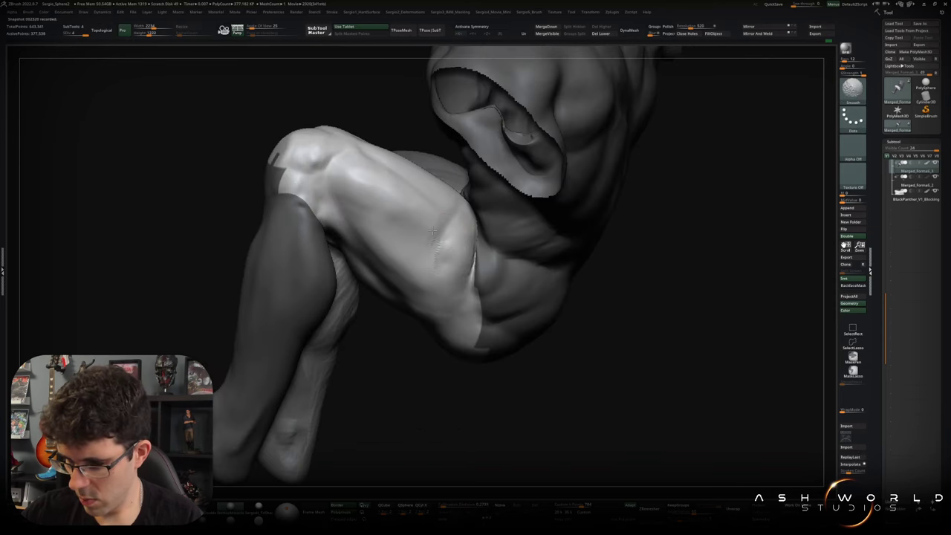
{"action": "right_click_drag", "start_coordinate": [468, 245], "coordinate": [457, 265]}
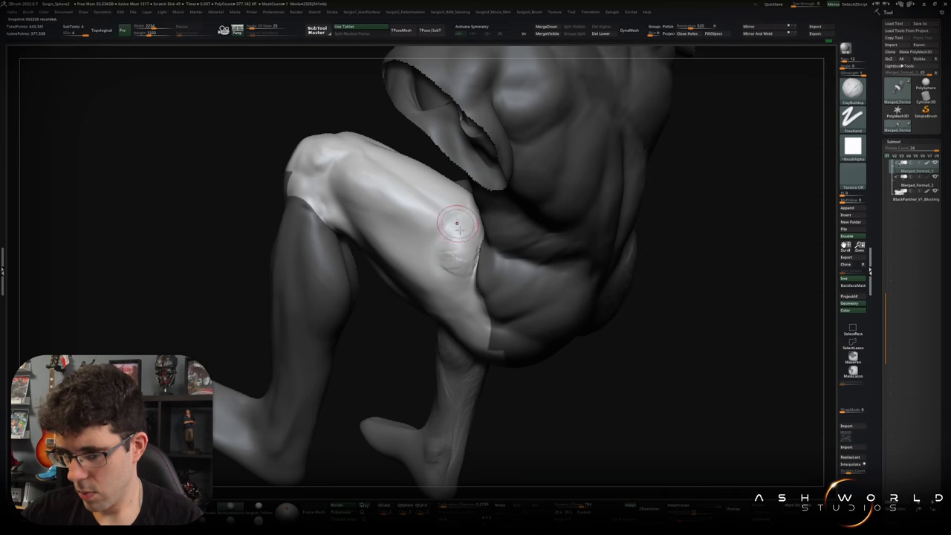
{"action": "right_click_drag", "start_coordinate": [454, 219], "coordinate": [444, 227]}
{"action": "left_click_drag", "start_coordinate": [448, 206], "coordinate": [443, 195]}
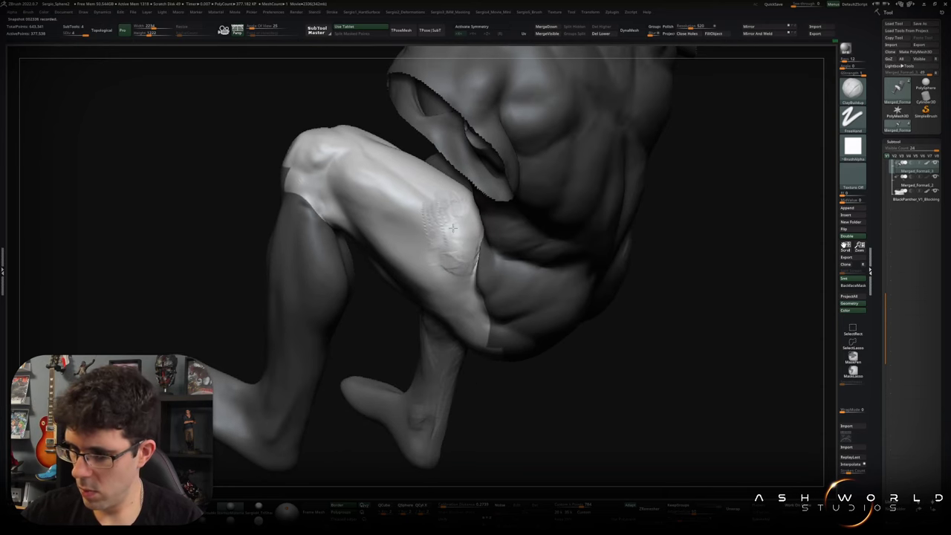
{"action": "key", "text": "shift"}
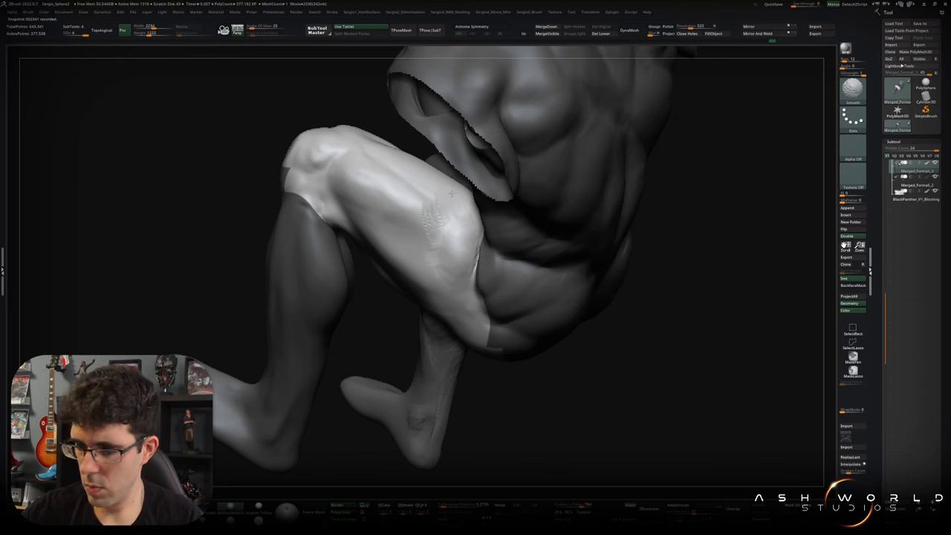
{"action": "right_click_drag", "start_coordinate": [449, 195], "coordinate": [411, 208]}
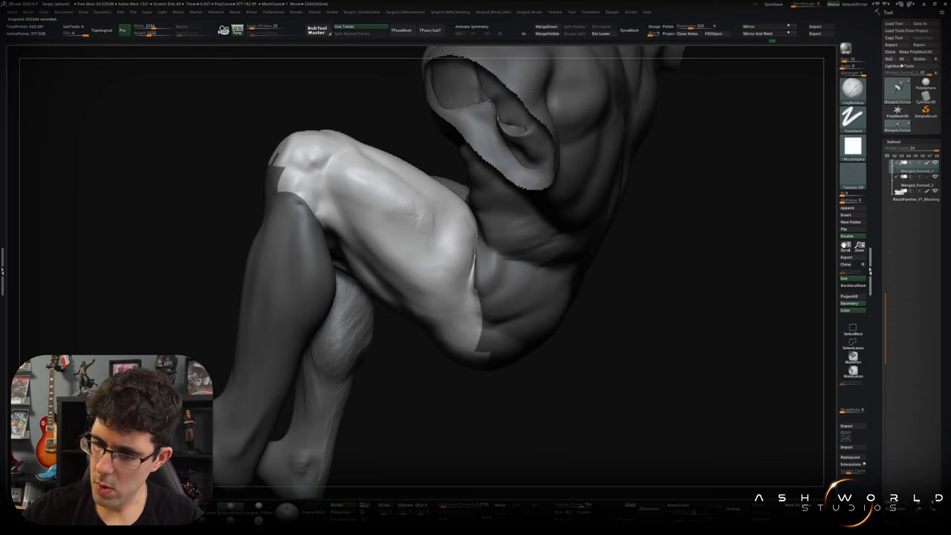
{"action": "left_click_drag", "start_coordinate": [448, 242], "coordinate": [450, 279], "text": "shift"}
{"action": "mouse_move", "coordinate": [459, 303]}
{"action": "right_mouse_down"}
{"action": "mouse_move", "coordinate": [561, 185]}
{"action": "mouse_move", "coordinate": [592, 223]}
{"action": "mouse_move", "coordinate": [572, 233]}
{"action": "mouse_move", "coordinate": [584, 210]}
{"action": "mouse_move", "coordinate": [582, 220]}
{"action": "mouse_move", "coordinate": [558, 211]}
{"action": "right_mouse_up"}
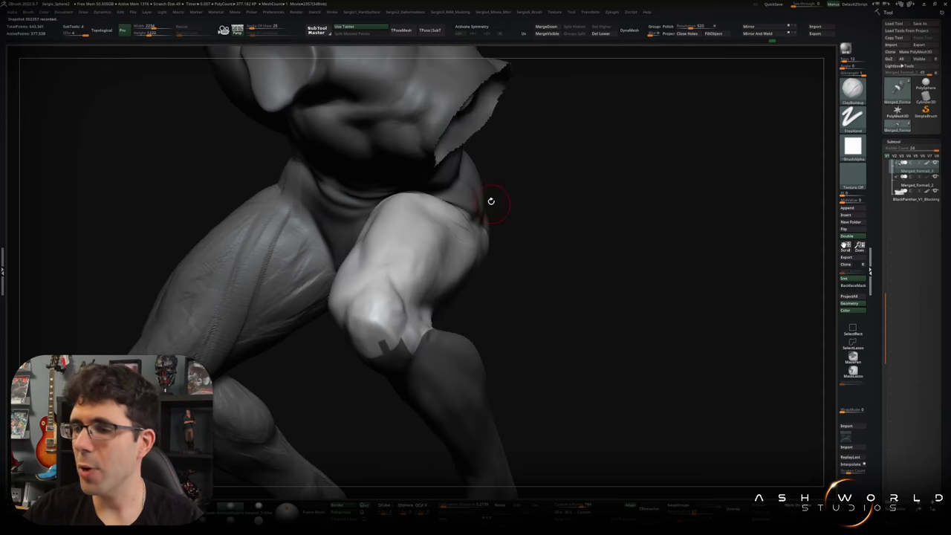
{"action": "left_click", "coordinate": [276, 13]}
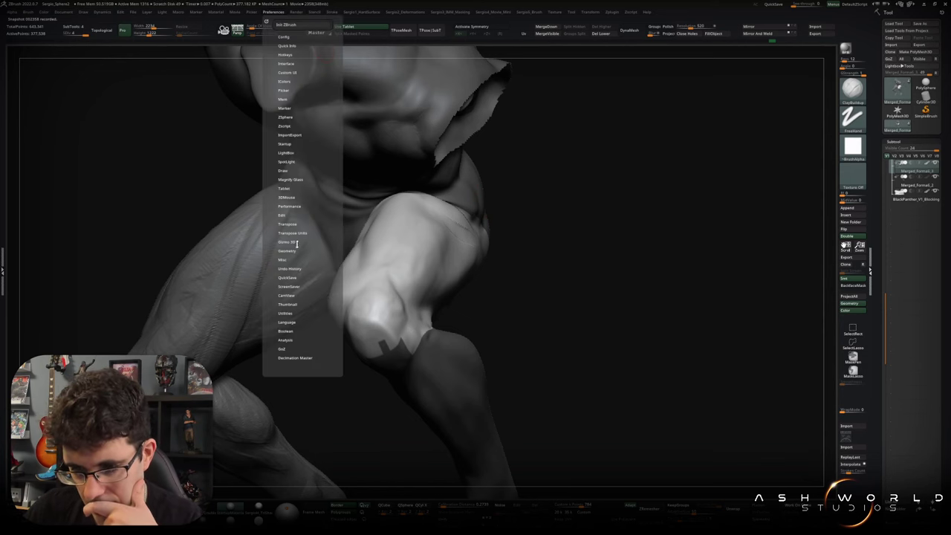
{"action": "left_click", "coordinate": [301, 207]}
{"action": "left_click_drag", "start_coordinate": [305, 204], "coordinate": [306, 197]}
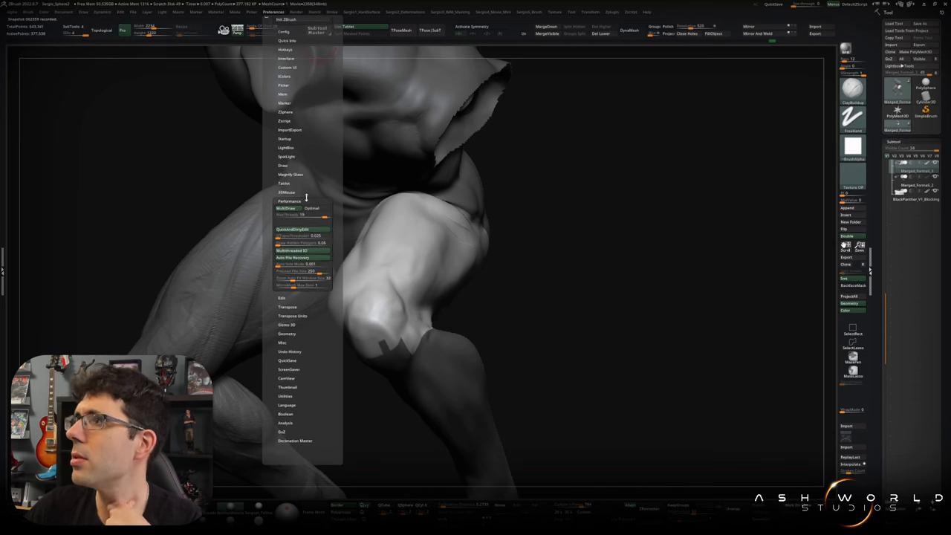
{"action": "left_click_drag", "start_coordinate": [306, 196], "coordinate": [307, 197]}
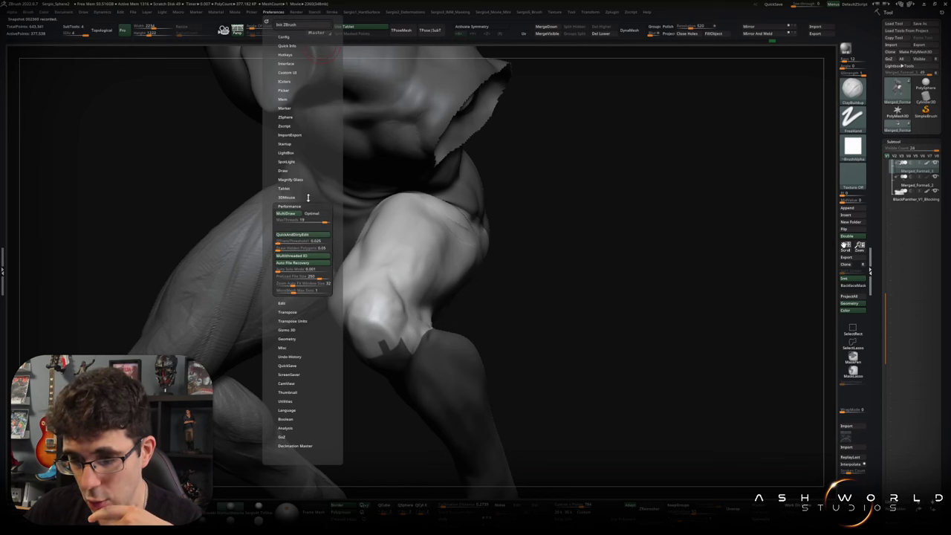
{"action": "left_click", "coordinate": [300, 99]}
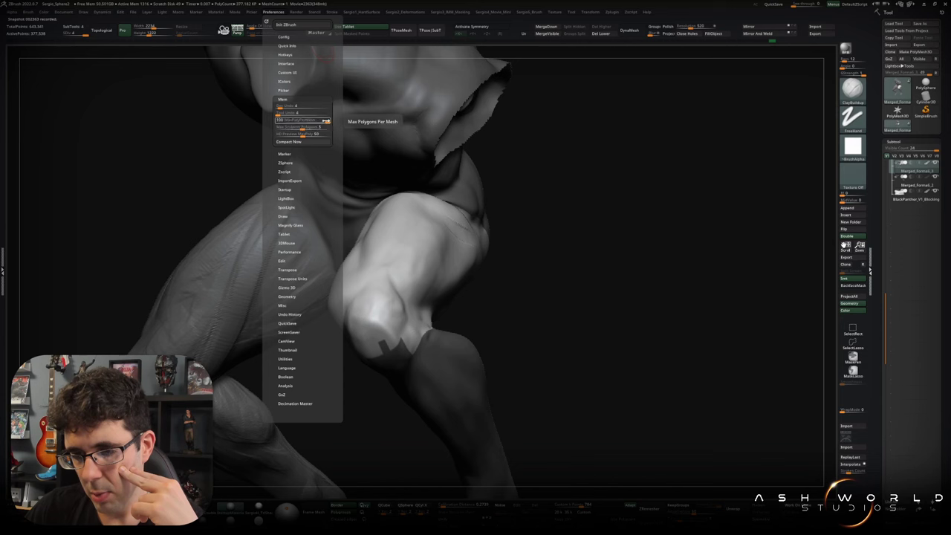
Close the Preferences menu and carve a short crease into the raised thigh.
{"action": "left_click", "coordinate": [285, 14]}
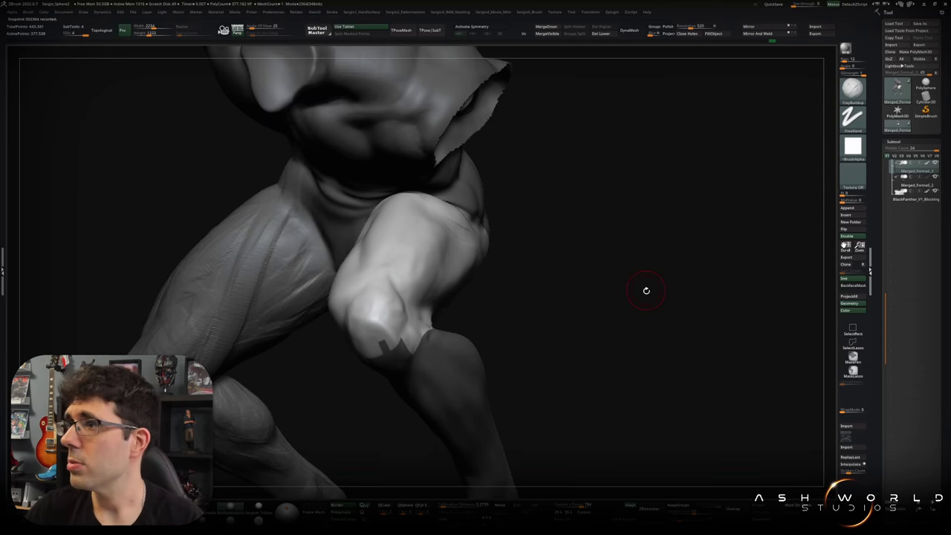
{"action": "left_click_drag", "start_coordinate": [646, 287], "coordinate": [634, 297]}
{"action": "left_click_drag", "start_coordinate": [535, 267], "coordinate": [520, 245]}
{"action": "mouse_move", "coordinate": [440, 217]}
{"action": "left_mouse_down"}
{"action": "mouse_move", "coordinate": [479, 223]}
{"action": "mouse_move", "coordinate": [467, 253]}
{"action": "mouse_move", "coordinate": [454, 251]}
{"action": "mouse_move", "coordinate": [470, 253]}
{"action": "mouse_move", "coordinate": [447, 246]}
{"action": "mouse_move", "coordinate": [479, 222]}
{"action": "left_mouse_up"}
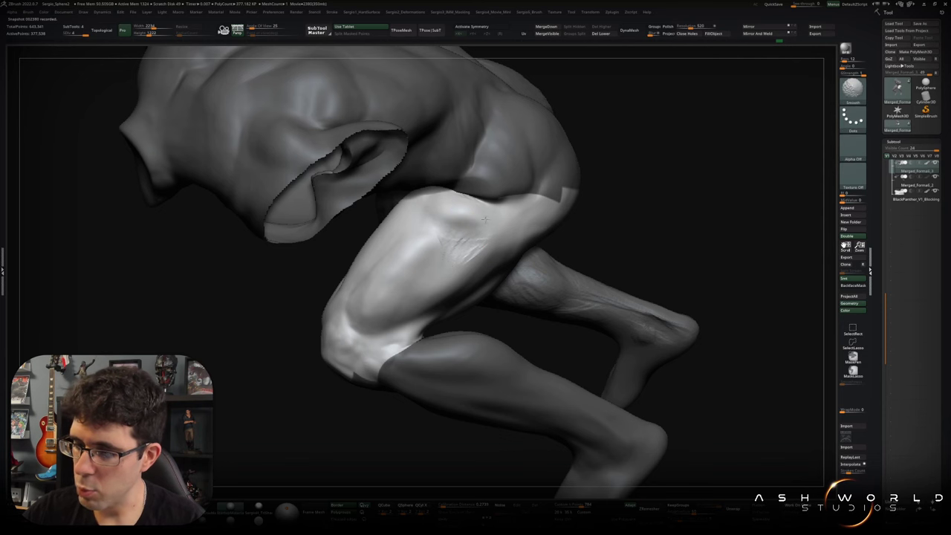
{"action": "mouse_move", "coordinate": [449, 249]}
{"action": "right_mouse_down"}
{"action": "mouse_move", "coordinate": [444, 239]}
{"action": "mouse_move", "coordinate": [416, 246]}
{"action": "mouse_move", "coordinate": [412, 235]}
{"action": "mouse_move", "coordinate": [426, 229]}
{"action": "right_mouse_up"}
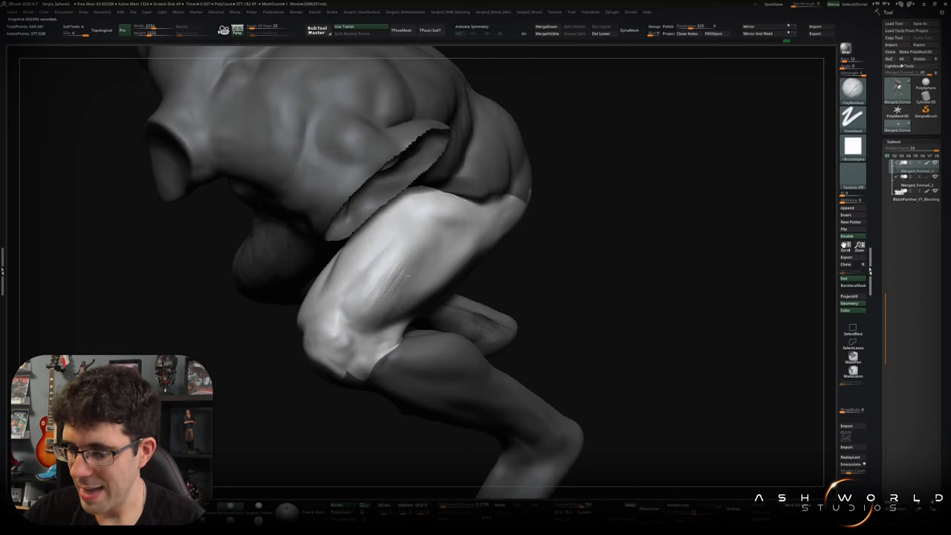
{"action": "key", "text": "shift"}
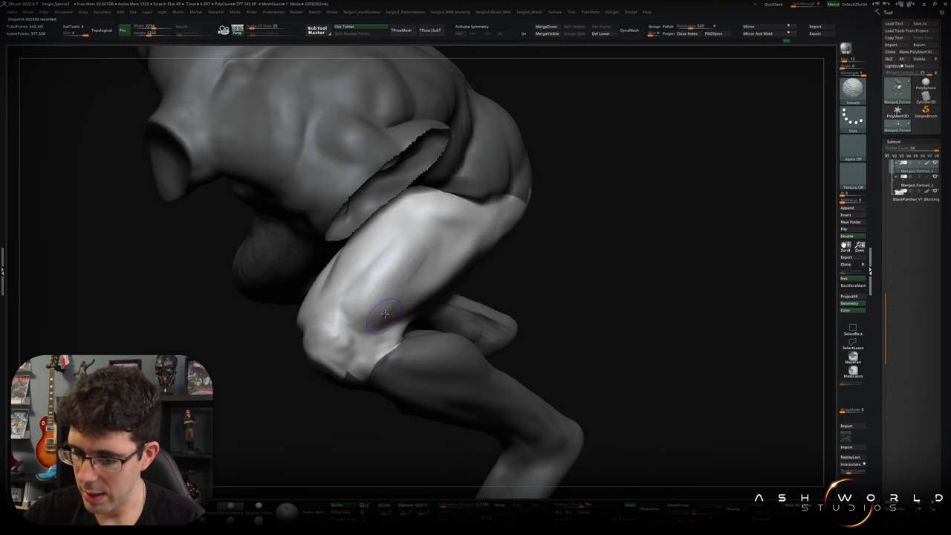
Add stroke marks on the inner thigh and soften the thigh surface.
{"action": "right_click_drag", "start_coordinate": [384, 314], "coordinate": [393, 259]}
{"action": "right_click_drag", "start_coordinate": [406, 310], "coordinate": [445, 256]}
{"action": "left_click_drag", "start_coordinate": [420, 294], "coordinate": [436, 265]}
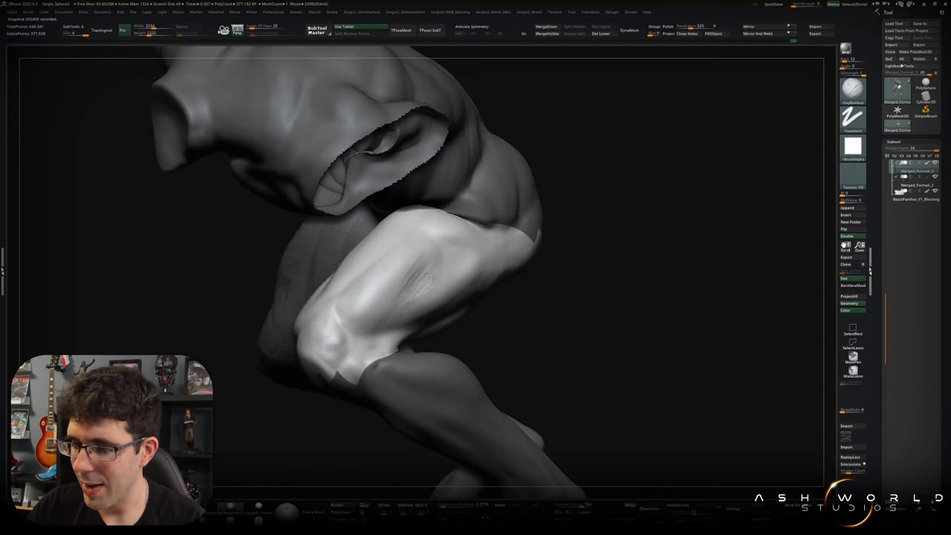
{"action": "left_click_drag", "start_coordinate": [417, 281], "coordinate": [400, 294]}
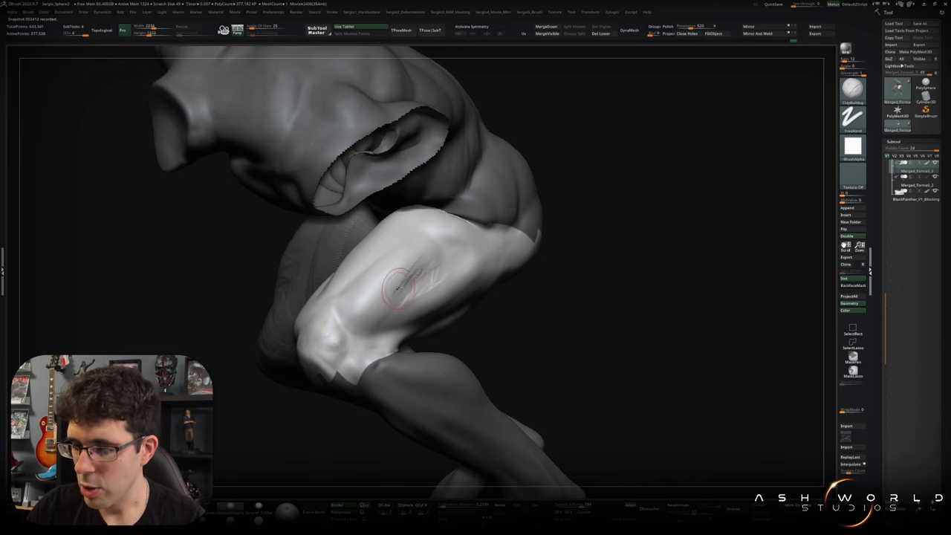
{"action": "key", "text": "shift"}
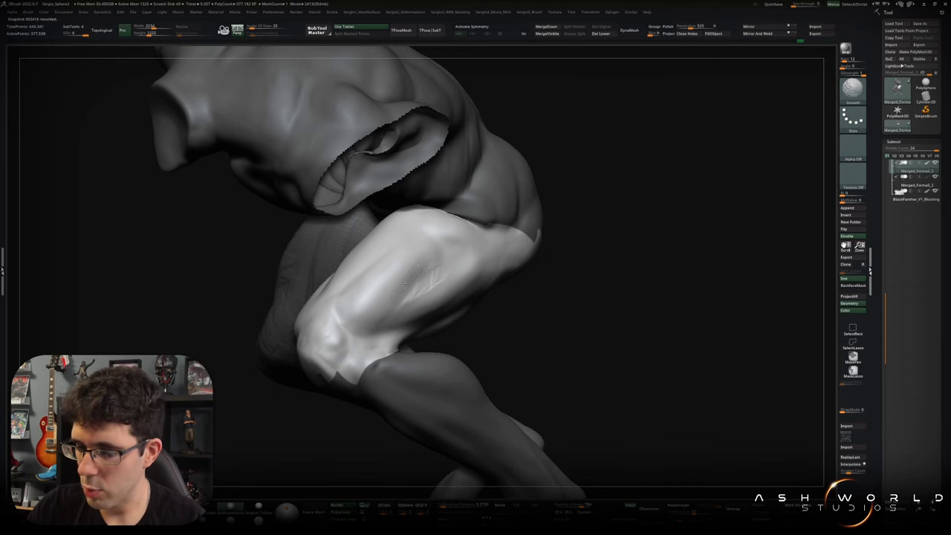
{"action": "right_click_drag", "start_coordinate": [447, 281], "coordinate": [431, 299]}
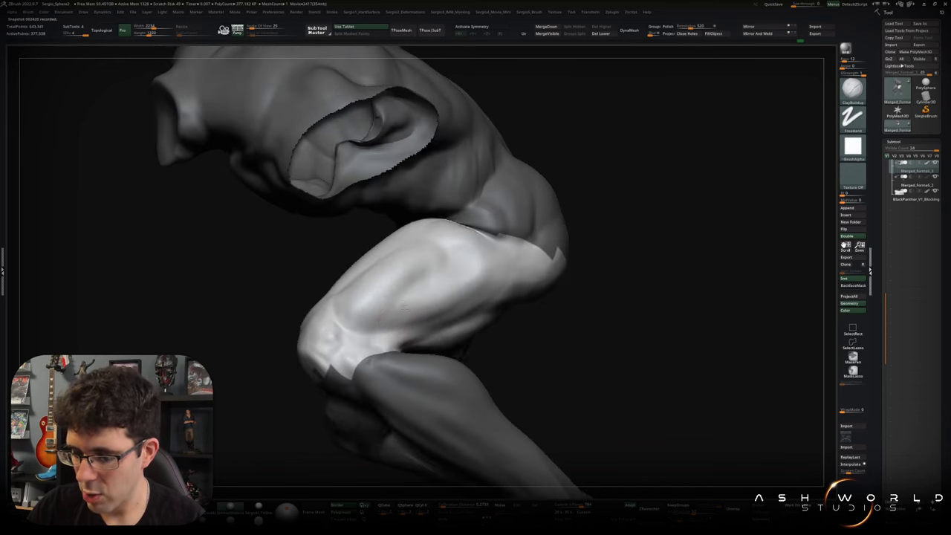
{"action": "left_click_drag", "start_coordinate": [427, 299], "coordinate": [397, 304], "text": "shift"}
Review the torso and thigh from several angles, smoothing the muscle forms.
{"action": "mouse_move", "coordinate": [401, 305]}
{"action": "right_mouse_down"}
{"action": "mouse_move", "coordinate": [555, 303]}
{"action": "mouse_move", "coordinate": [436, 295]}
{"action": "right_mouse_up"}
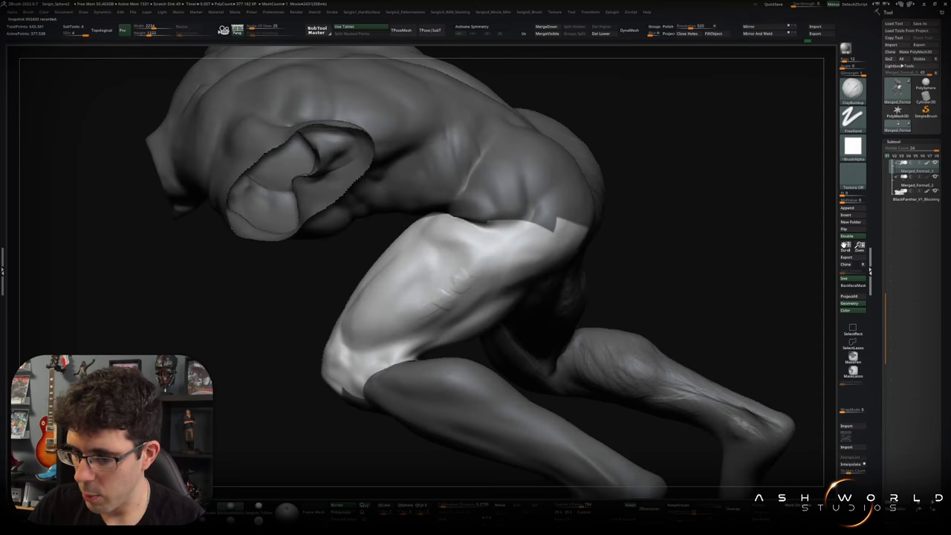
{"action": "right_click_drag", "start_coordinate": [486, 258], "coordinate": [465, 271]}
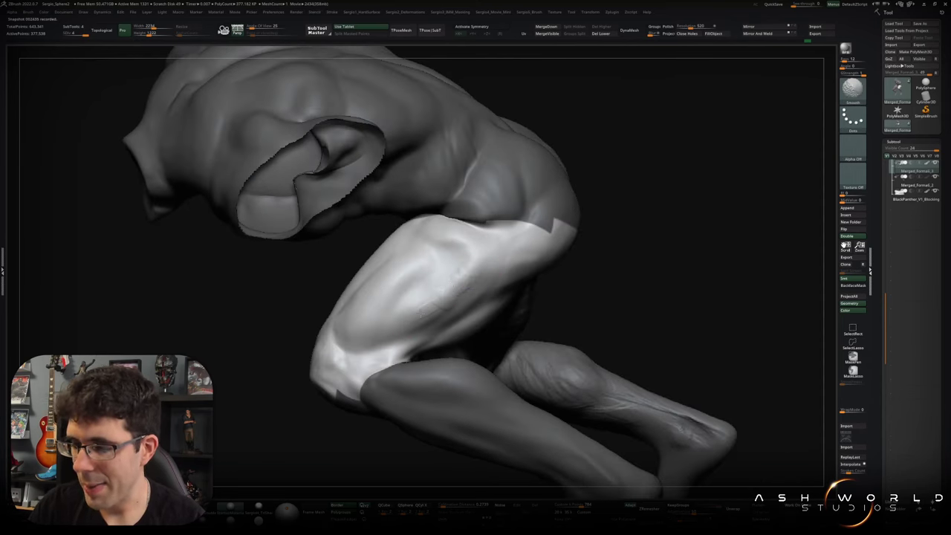
{"action": "mouse_move", "coordinate": [445, 290]}
{"action": "right_mouse_down"}
{"action": "mouse_move", "coordinate": [465, 293]}
{"action": "mouse_move", "coordinate": [451, 314]}
{"action": "right_mouse_up"}
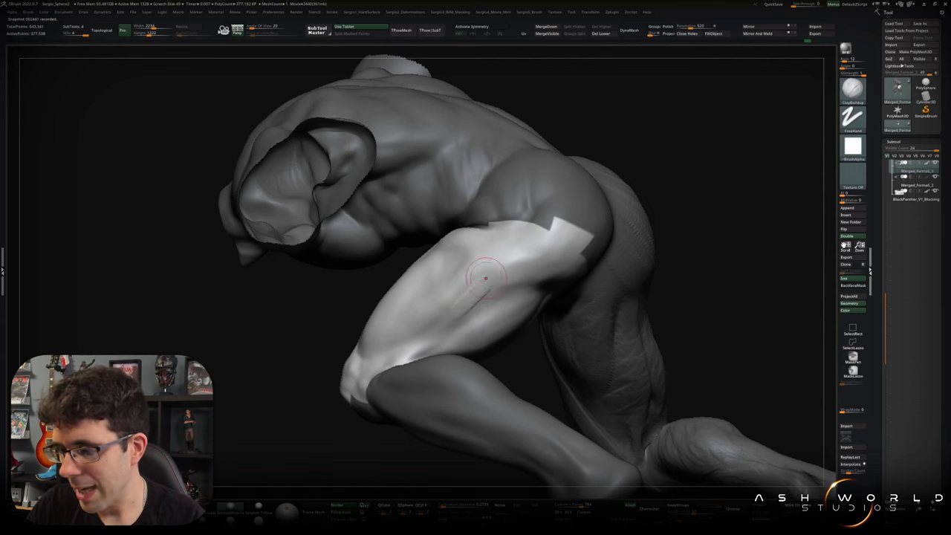
{"action": "key", "text": "shift"}
{"action": "right_click_drag", "start_coordinate": [460, 311], "coordinate": [477, 287]}
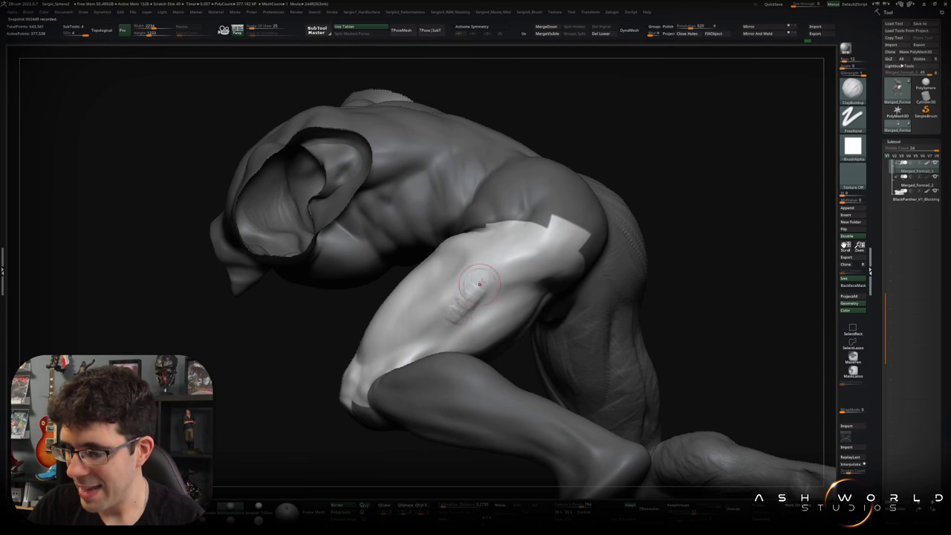
{"action": "right_click_drag", "start_coordinate": [478, 289], "coordinate": [449, 313]}
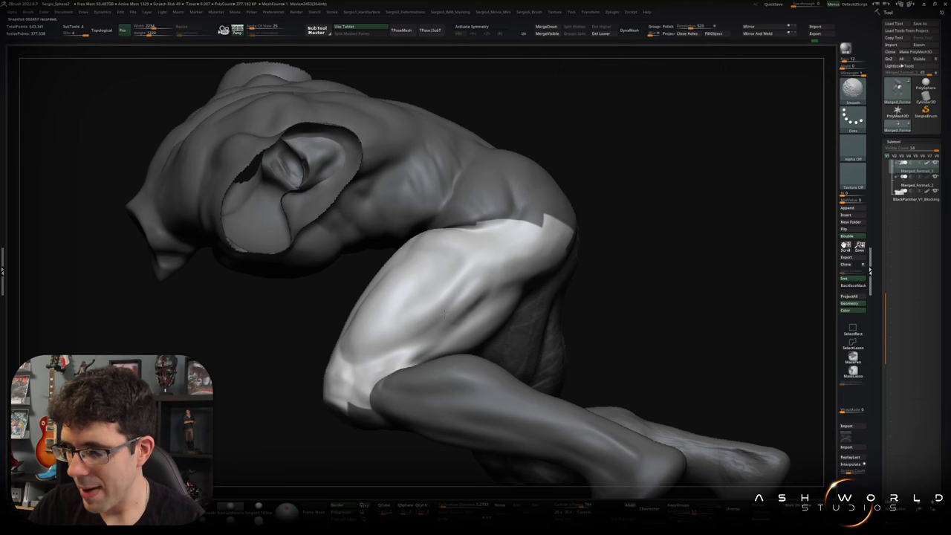
Switch to DamStandard (B, D, S) and smooth while zooming out to the whole figure.
{"action": "key", "text": "b"}
{"action": "key", "text": "d"}
{"action": "key", "text": "s"}
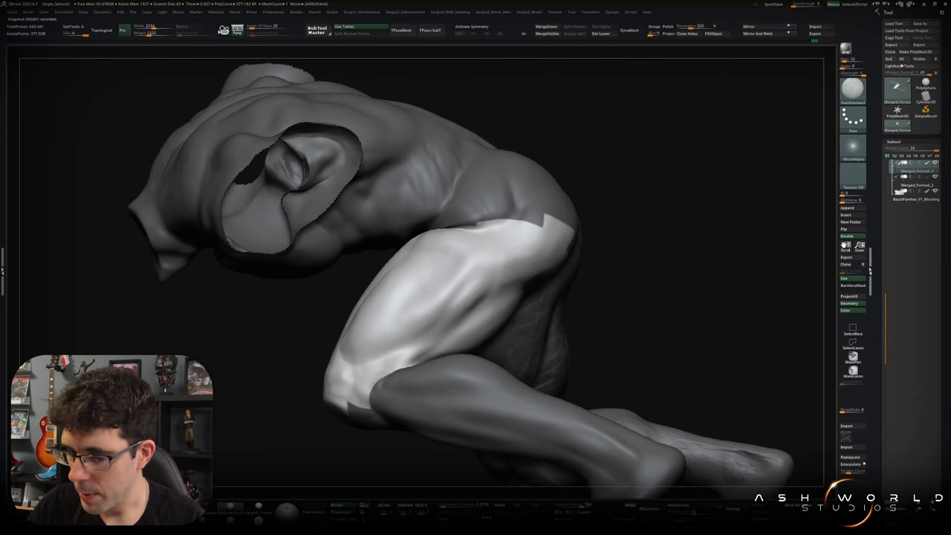
{"action": "mouse_move", "coordinate": [440, 342]}
{"action": "right_mouse_down"}
{"action": "mouse_move", "coordinate": [490, 301]}
{"action": "mouse_move", "coordinate": [529, 302]}
{"action": "mouse_move", "coordinate": [491, 298]}
{"action": "right_mouse_up"}
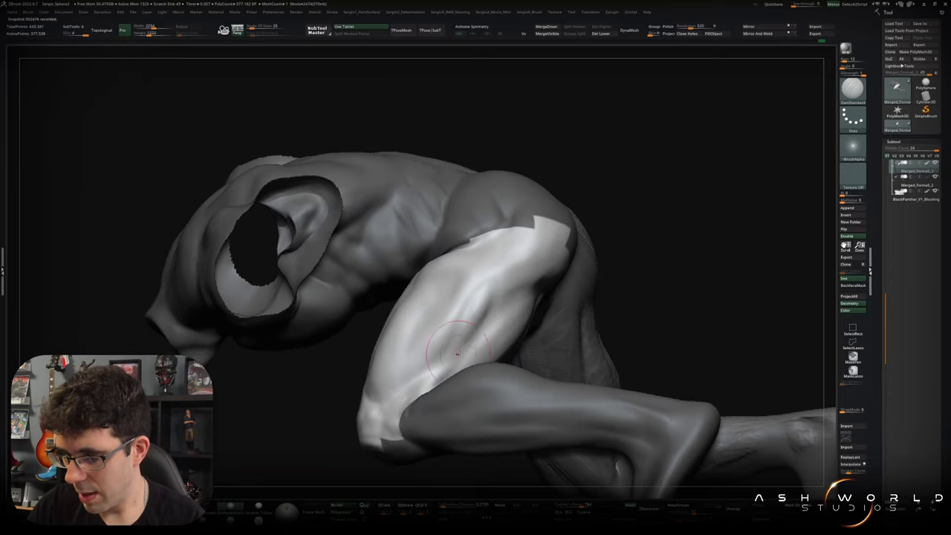
{"action": "mouse_move", "coordinate": [464, 337]}
{"action": "right_mouse_down"}
{"action": "mouse_move", "coordinate": [485, 282]}
{"action": "mouse_move", "coordinate": [466, 305]}
{"action": "right_mouse_up"}
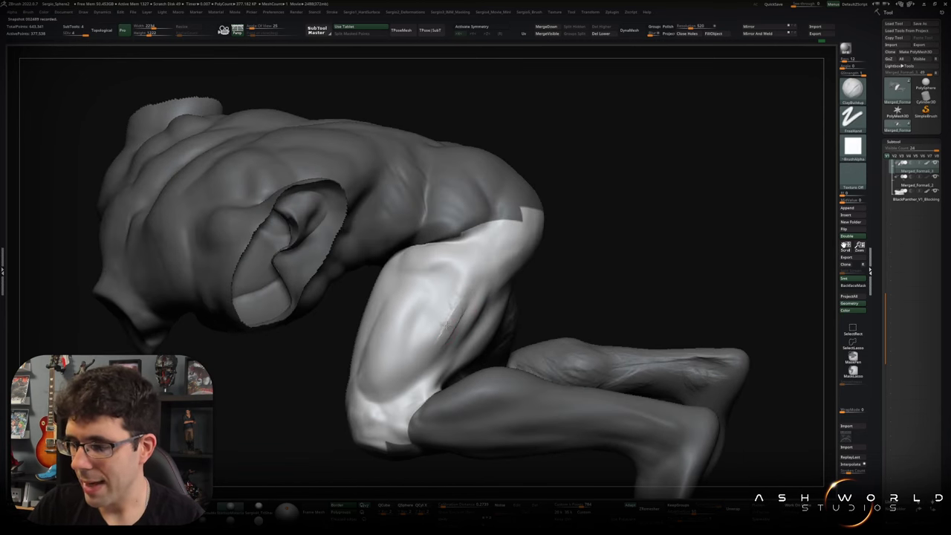
{"action": "key", "text": "shift"}
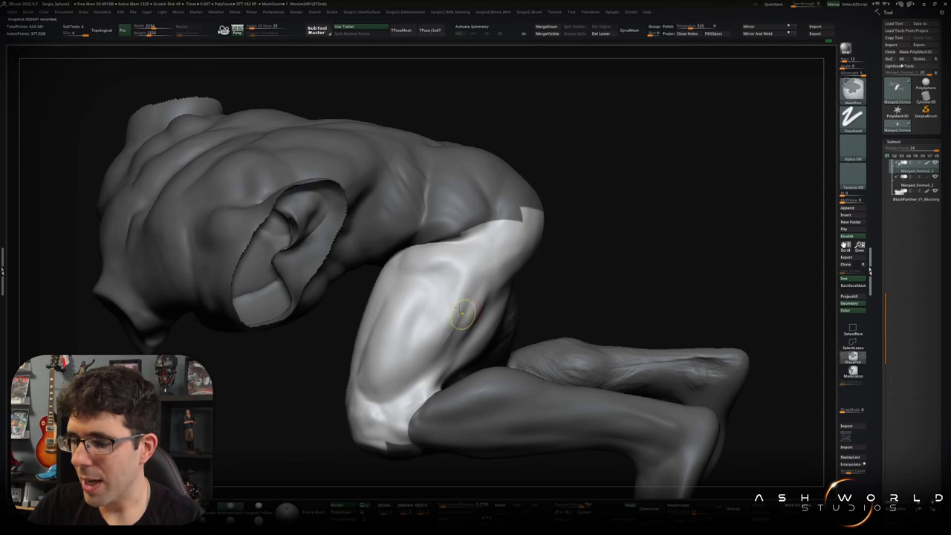
{"action": "right_click_drag", "start_coordinate": [445, 329], "coordinate": [457, 290]}
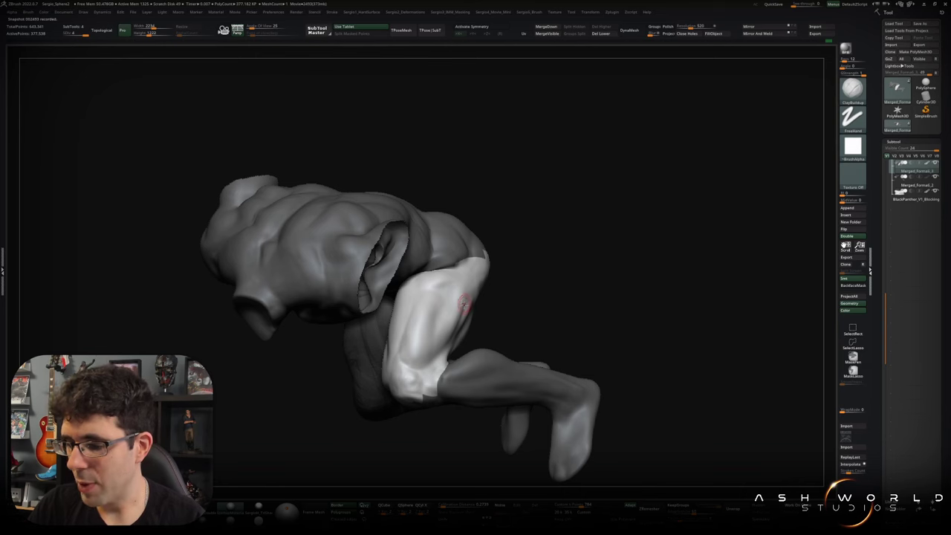
Orbit the crouching figure to check the pose from the front and side.
{"action": "right_click_drag", "start_coordinate": [463, 304], "coordinate": [456, 303]}
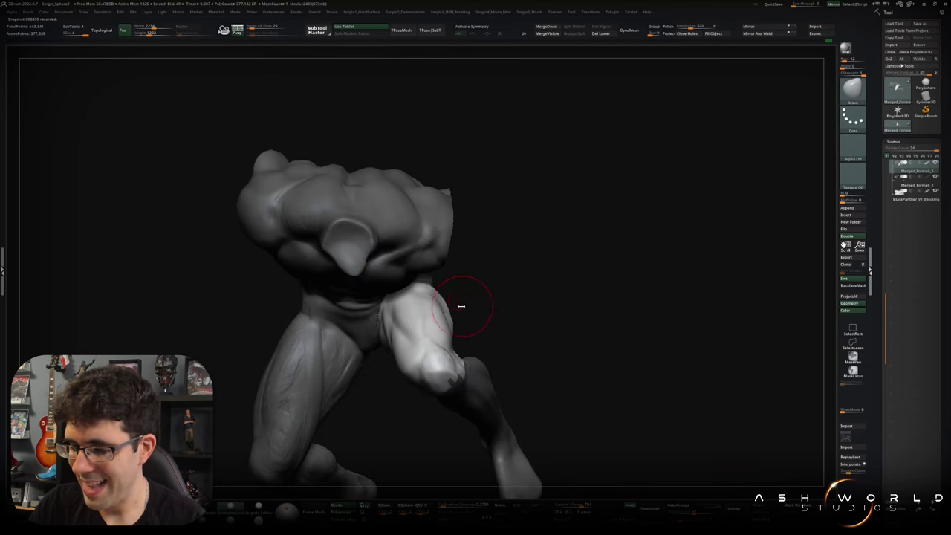
{"action": "right_click_drag", "start_coordinate": [448, 312], "coordinate": [471, 313]}
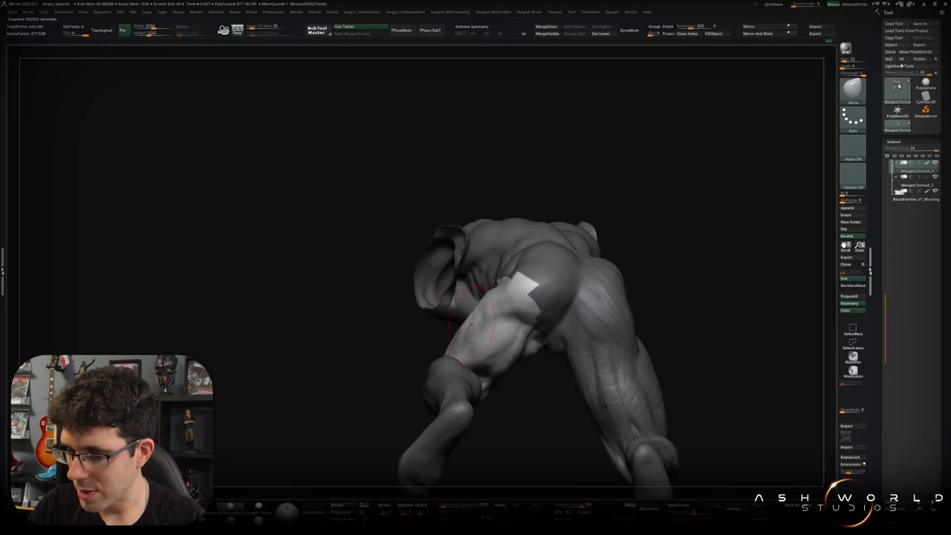
{"action": "mouse_move", "coordinate": [470, 315]}
{"action": "right_mouse_down"}
{"action": "mouse_move", "coordinate": [464, 321]}
{"action": "mouse_move", "coordinate": [480, 295]}
{"action": "mouse_move", "coordinate": [537, 285]}
{"action": "mouse_move", "coordinate": [479, 316]}
{"action": "mouse_move", "coordinate": [499, 269]}
{"action": "mouse_move", "coordinate": [609, 296]}
{"action": "mouse_move", "coordinate": [466, 309]}
{"action": "mouse_move", "coordinate": [459, 299]}
{"action": "right_mouse_up"}
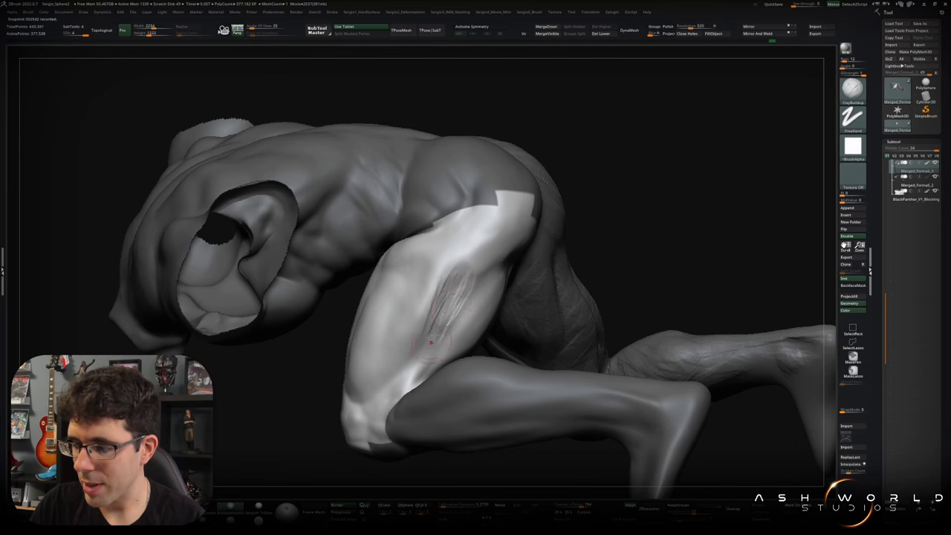
Carve a muscle line along the side of the thigh and smooth a small patch of creases.
{"action": "right_click_drag", "start_coordinate": [431, 342], "coordinate": [433, 329]}
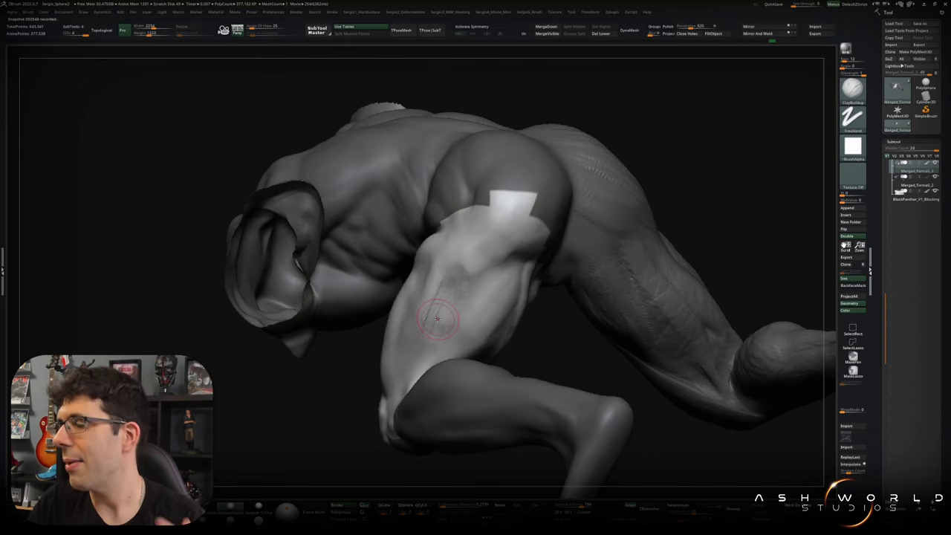
{"action": "right_click_drag", "start_coordinate": [457, 309], "coordinate": [464, 299]}
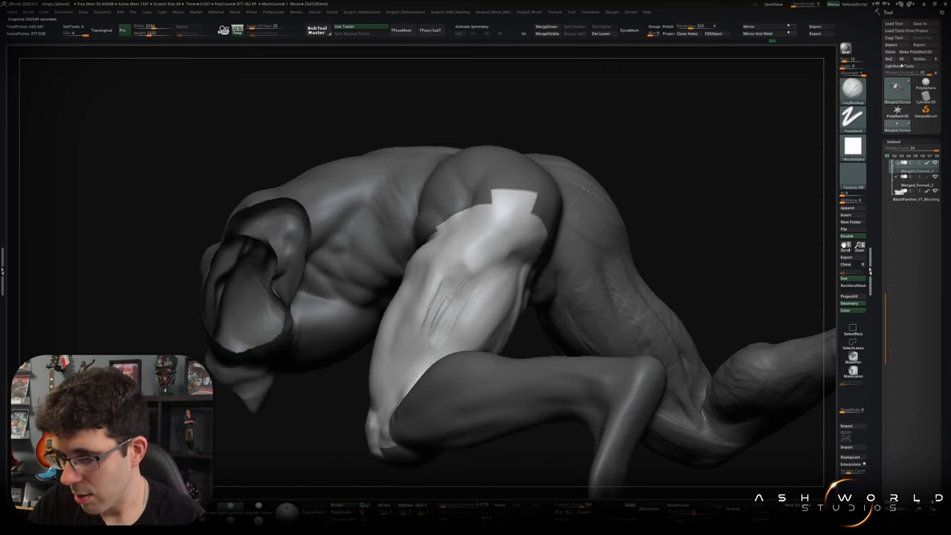
{"action": "mouse_move", "coordinate": [433, 336]}
{"action": "right_mouse_down"}
{"action": "mouse_move", "coordinate": [448, 305]}
{"action": "mouse_move", "coordinate": [487, 328]}
{"action": "right_mouse_up"}
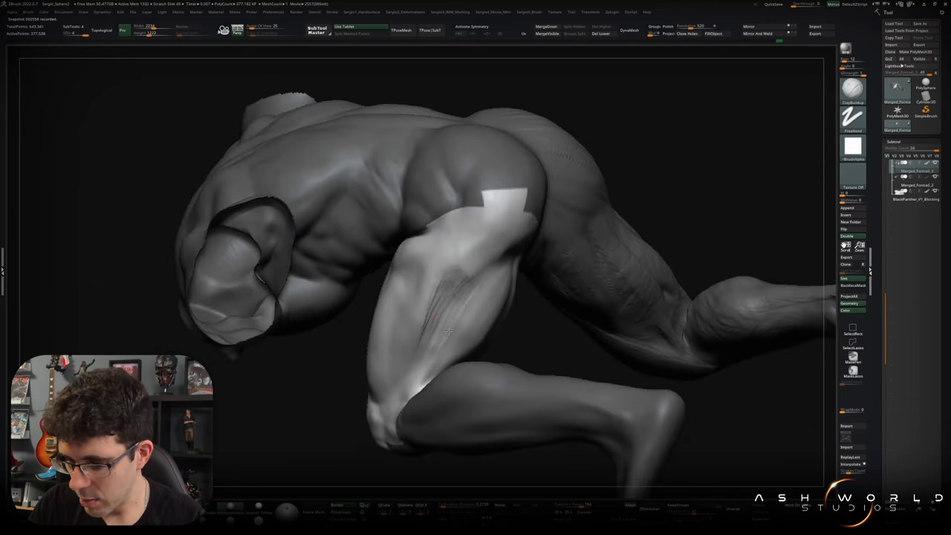
{"action": "left_click_drag", "start_coordinate": [448, 331], "coordinate": [436, 344]}
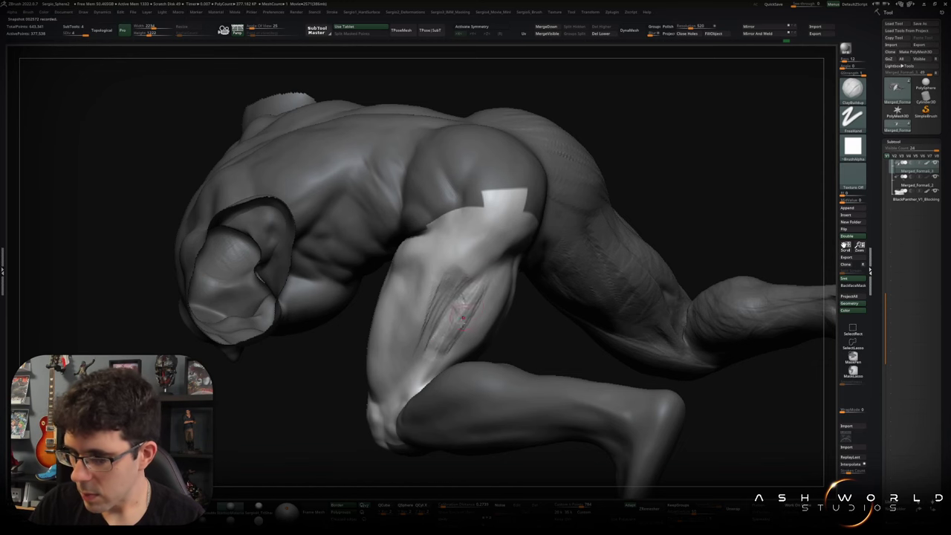
{"action": "right_click_drag", "start_coordinate": [435, 348], "coordinate": [446, 349]}
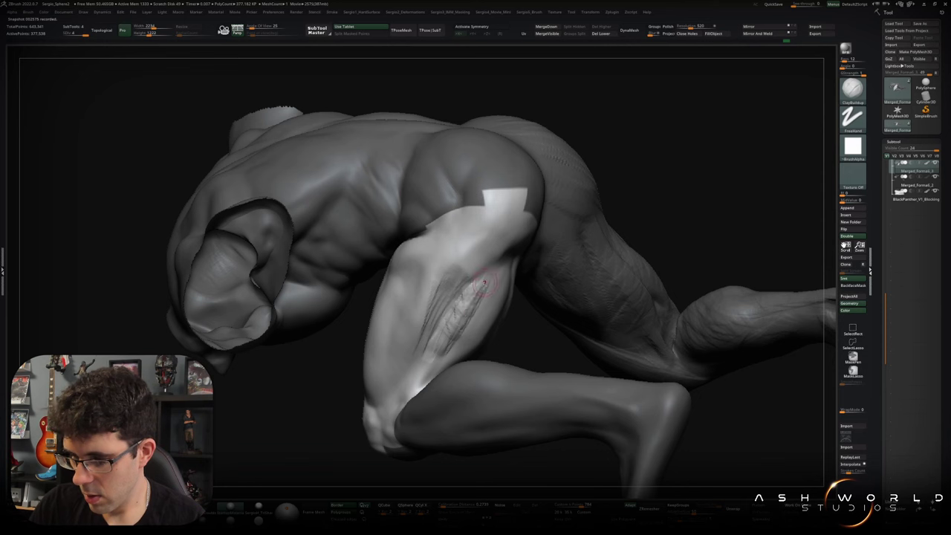
{"action": "key", "text": "shift"}
{"action": "right_click_drag", "start_coordinate": [484, 282], "coordinate": [483, 297]}
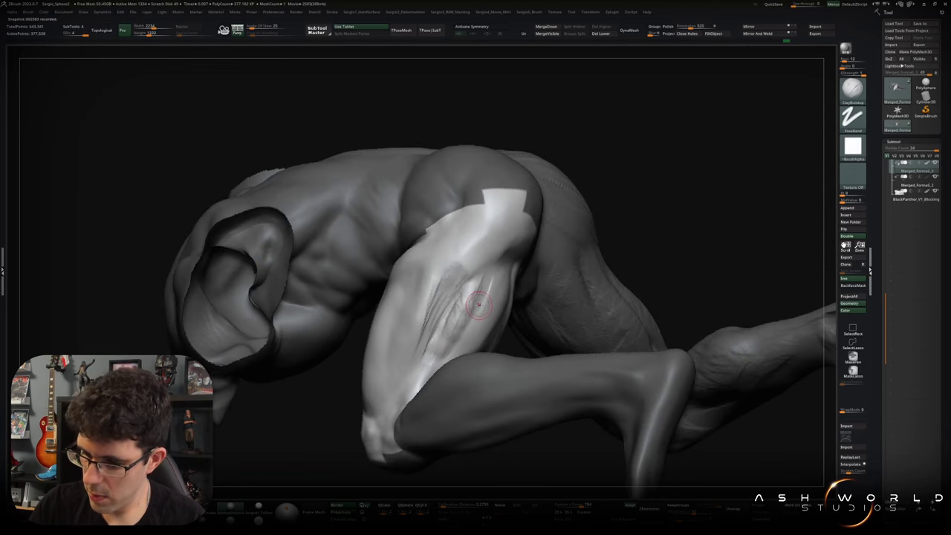
{"action": "key", "text": "shift"}
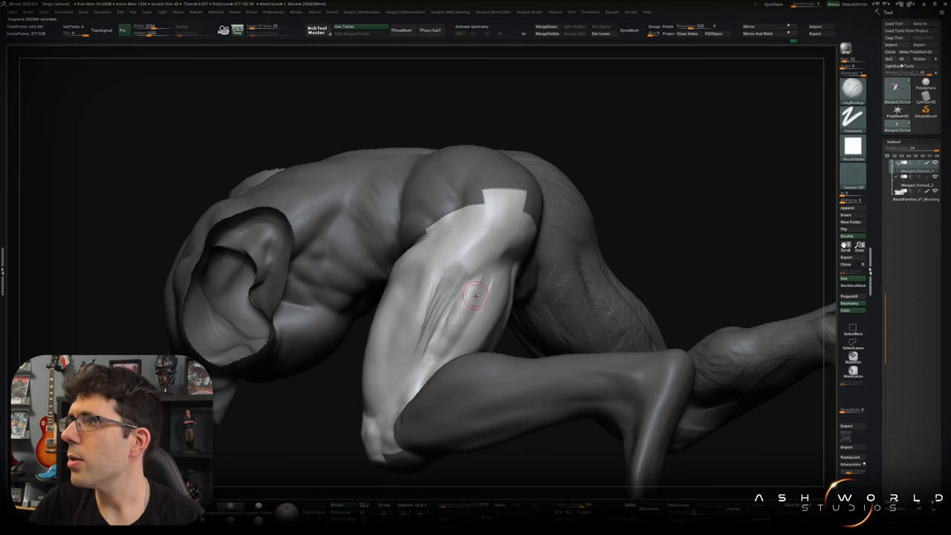
{"action": "right_click_drag", "start_coordinate": [476, 296], "coordinate": [485, 277]}
{"action": "key", "text": "shift"}
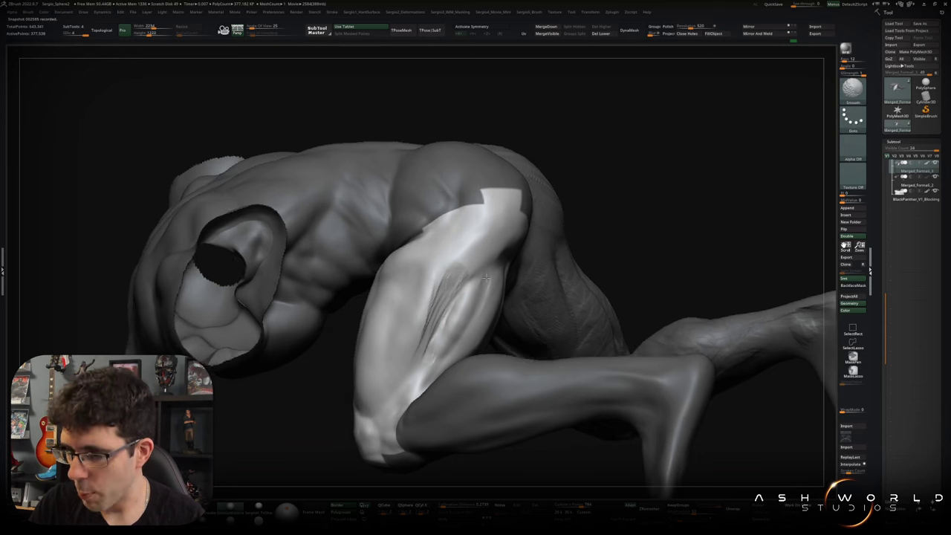
{"action": "left_click_drag", "start_coordinate": [446, 321], "coordinate": [462, 315], "text": "shift"}
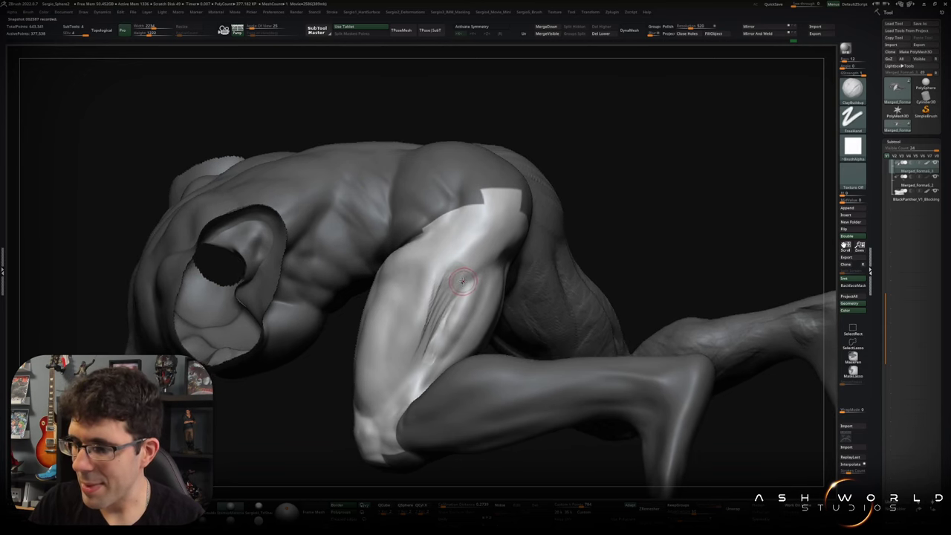
Add more striation strokes across the upper front of the thigh and review it.
{"action": "left_click_drag", "start_coordinate": [465, 282], "coordinate": [497, 251]}
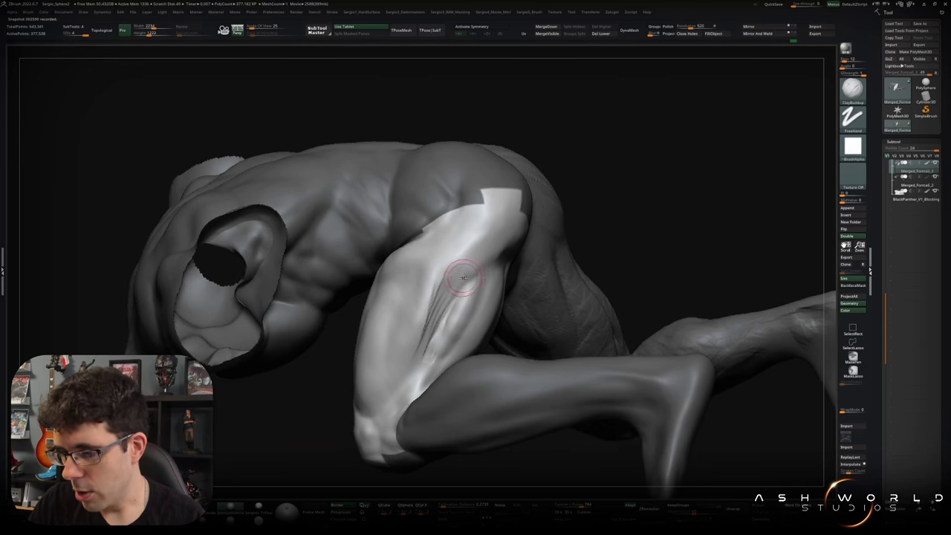
{"action": "left_click_drag", "start_coordinate": [473, 245], "coordinate": [447, 257]}
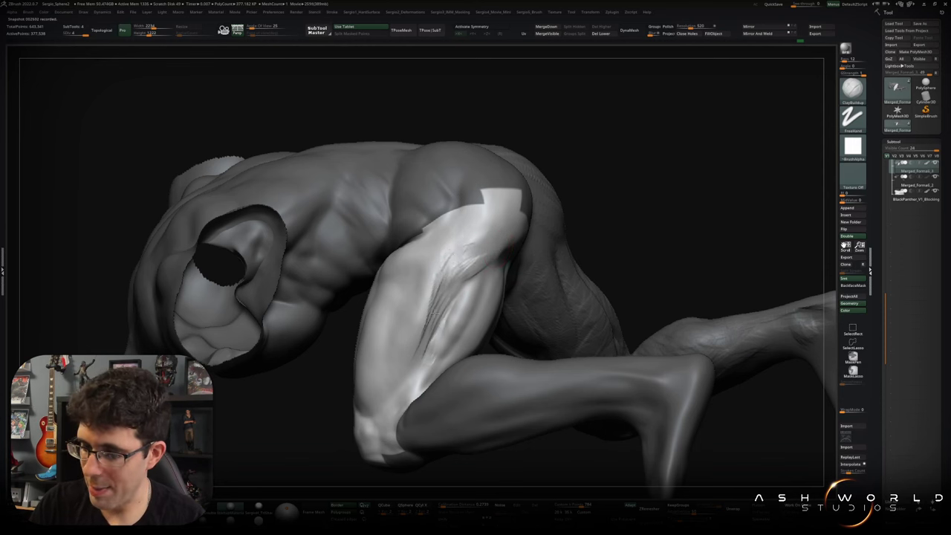
{"action": "mouse_move", "coordinate": [450, 257]}
{"action": "left_mouse_down"}
{"action": "mouse_move", "coordinate": [468, 261]}
{"action": "mouse_move", "coordinate": [459, 270]}
{"action": "left_mouse_up"}
{"action": "right_click_drag", "start_coordinate": [459, 271], "coordinate": [515, 235]}
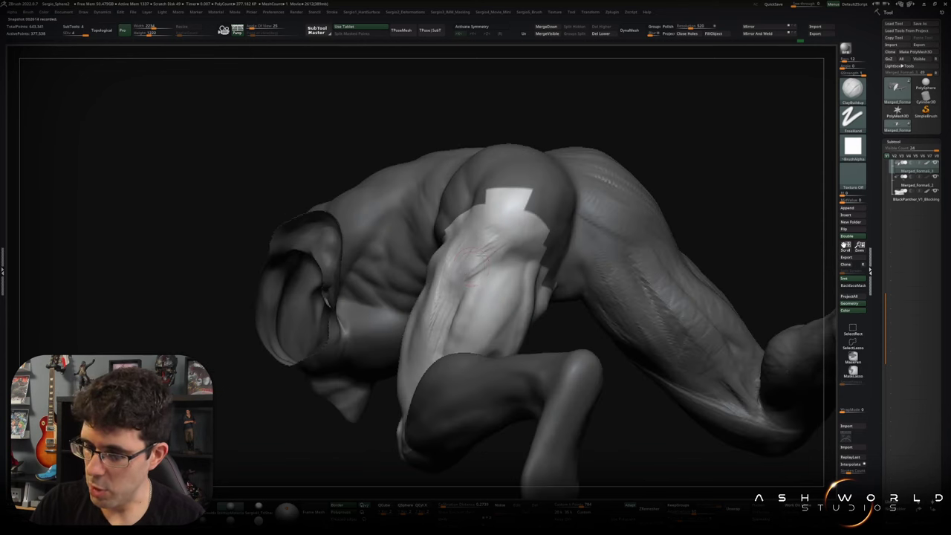
{"action": "mouse_move", "coordinate": [493, 249]}
{"action": "right_mouse_down"}
{"action": "mouse_move", "coordinate": [528, 244]}
{"action": "mouse_move", "coordinate": [462, 259]}
{"action": "right_mouse_up"}
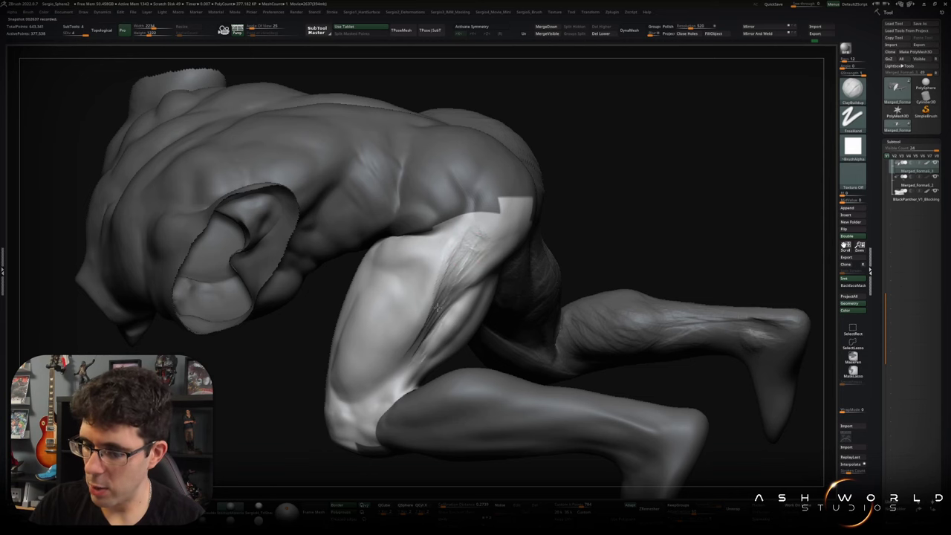
{"action": "mouse_move", "coordinate": [455, 295]}
{"action": "right_mouse_down"}
{"action": "mouse_move", "coordinate": [485, 275]}
{"action": "mouse_move", "coordinate": [474, 280]}
{"action": "right_mouse_up"}
{"action": "key", "text": "b"}
{"action": "key", "text": "m"}
{"action": "key", "text": "v"}
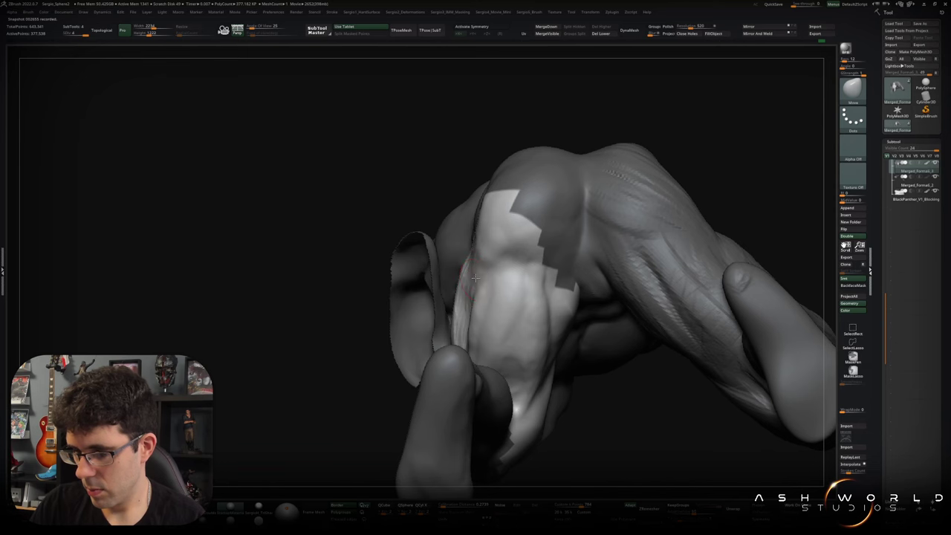
Switch to ClayBuildup and lay fibrous strokes at the thigh-torso crease, Shift-smoothing between passes.
{"action": "right_click_drag", "start_coordinate": [471, 284], "coordinate": [437, 305]}
{"action": "key", "text": "b"}
{"action": "key", "text": "c"}
{"action": "key", "text": "b"}
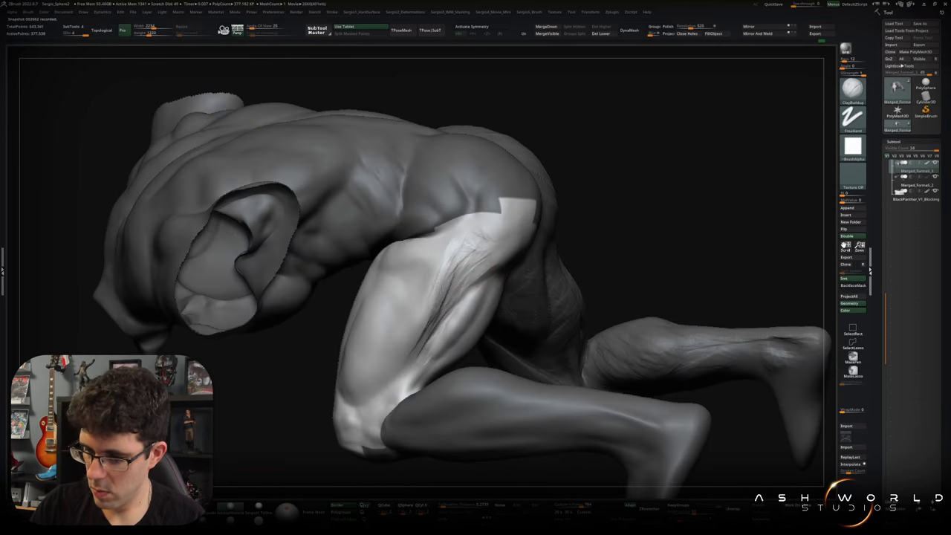
{"action": "key", "text": "shift"}
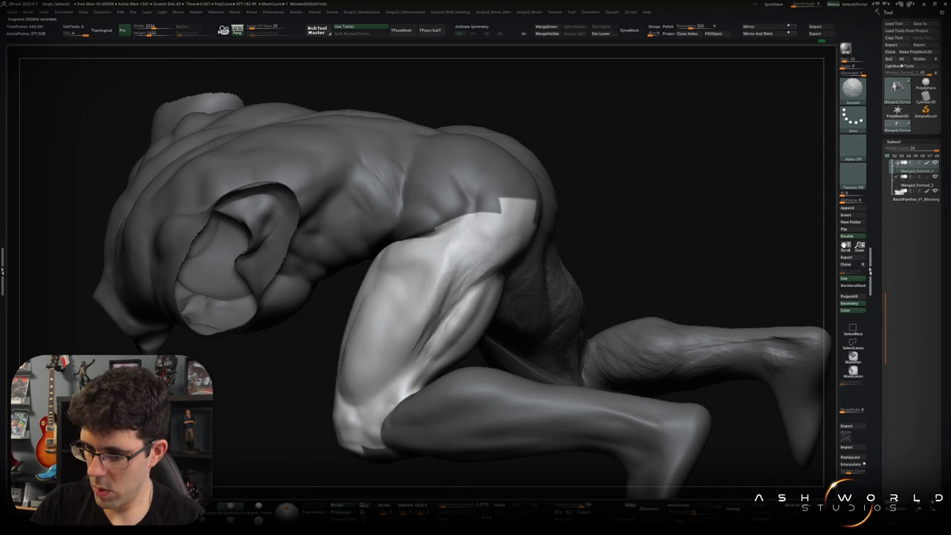
{"action": "key", "text": "shift"}
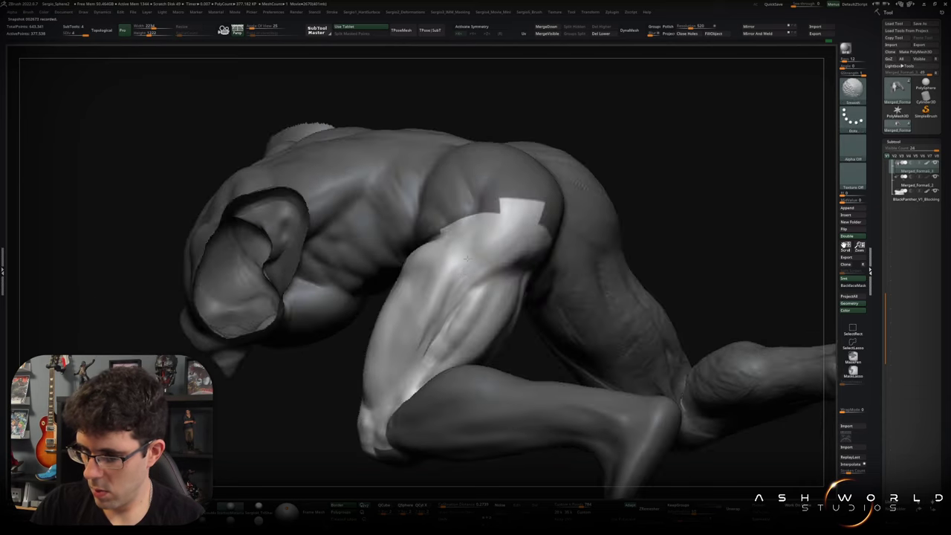
{"action": "right_click_drag", "start_coordinate": [443, 318], "coordinate": [406, 367]}
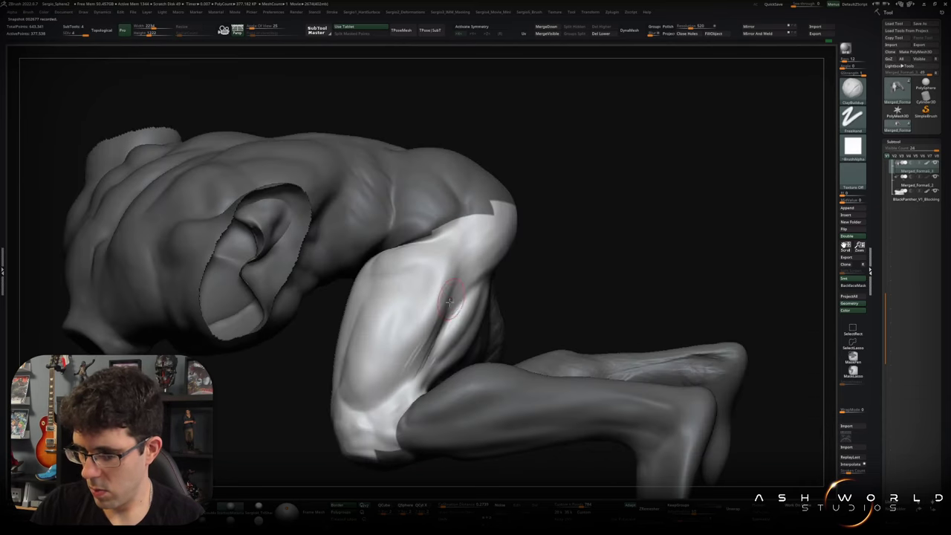
{"action": "mouse_move", "coordinate": [406, 367]}
{"action": "right_mouse_down"}
{"action": "mouse_move", "coordinate": [470, 298]}
{"action": "mouse_move", "coordinate": [428, 313]}
{"action": "right_mouse_up"}
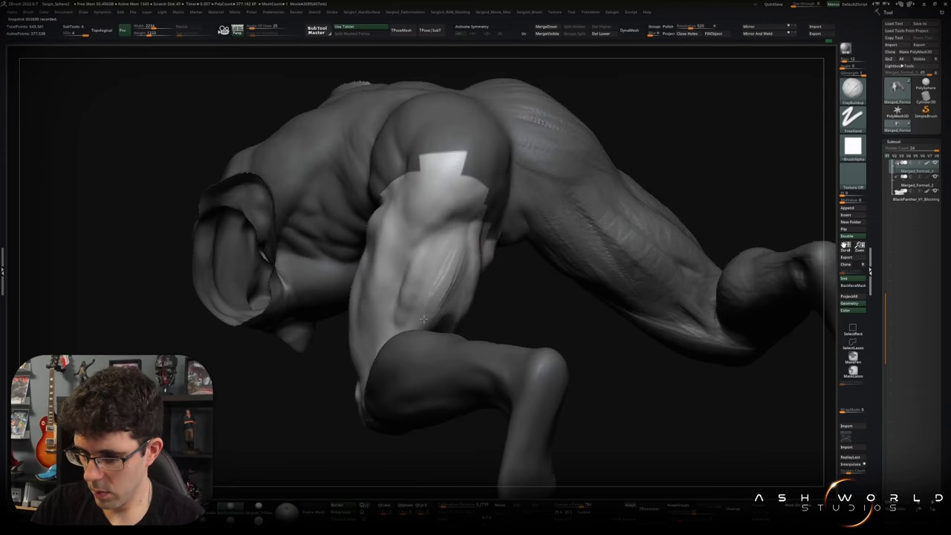
Hide the head and upper torso and keep smoothing the thigh-torso junction from the side.
{"action": "key", "text": "shift"}
{"action": "mouse_move", "coordinate": [428, 302]}
{"action": "right_mouse_down"}
{"action": "mouse_move", "coordinate": [393, 330]}
{"action": "mouse_move", "coordinate": [507, 280]}
{"action": "mouse_move", "coordinate": [475, 289]}
{"action": "mouse_move", "coordinate": [446, 270]}
{"action": "right_mouse_up"}
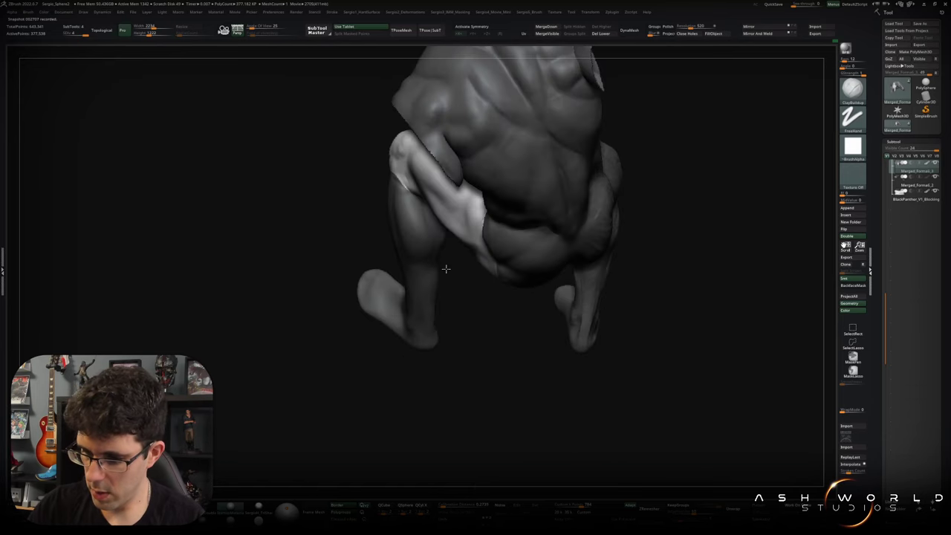
{"action": "mouse_move", "coordinate": [485, 232]}
{"action": "right_mouse_down"}
{"action": "mouse_move", "coordinate": [513, 208]}
{"action": "mouse_move", "coordinate": [534, 223]}
{"action": "mouse_move", "coordinate": [537, 272]}
{"action": "mouse_move", "coordinate": [569, 290]}
{"action": "mouse_move", "coordinate": [581, 260]}
{"action": "right_mouse_up"}
{"action": "mouse_move", "coordinate": [582, 259]}
{"action": "left_mouse_down", "text": "ctrl+shift"}
{"action": "mouse_move", "coordinate": [510, 259]}
{"action": "mouse_move", "coordinate": [372, 170]}
{"action": "mouse_move", "coordinate": [627, 240]}
{"action": "mouse_move", "coordinate": [575, 290]}
{"action": "left_mouse_up", "text": "ctrl+shift"}
{"action": "right_click_drag", "start_coordinate": [575, 290], "coordinate": [469, 288]}
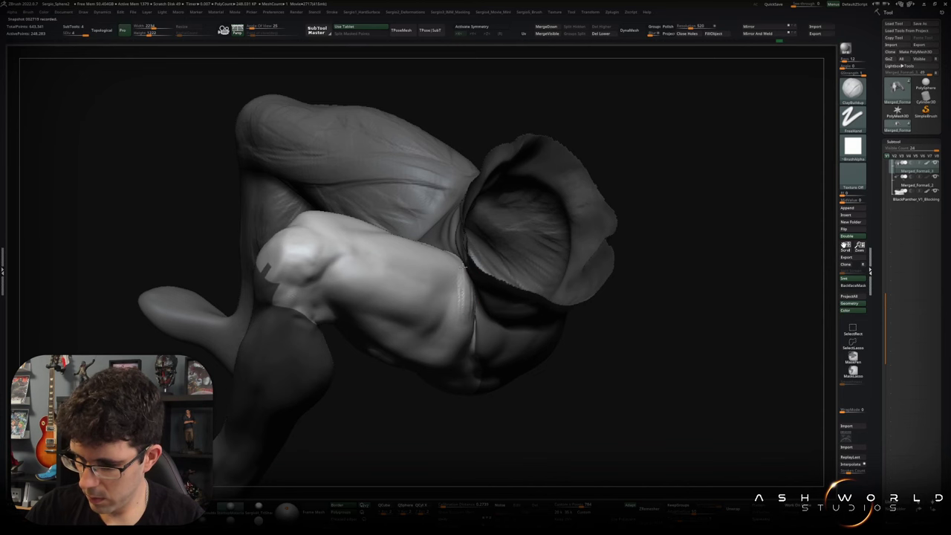
{"action": "right_click_drag", "start_coordinate": [471, 303], "coordinate": [473, 301]}
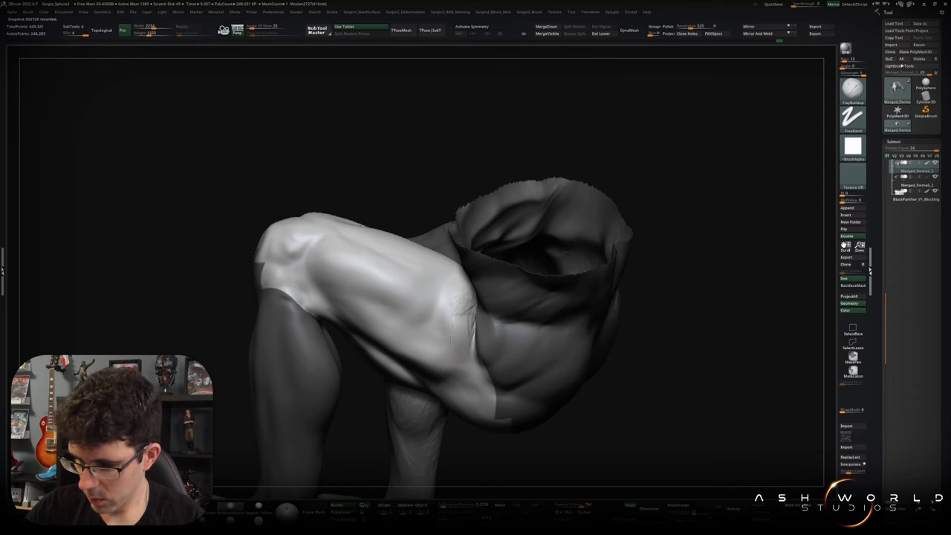
{"action": "key", "text": "shift"}
{"action": "right_click_drag", "start_coordinate": [466, 296], "coordinate": [401, 307]}
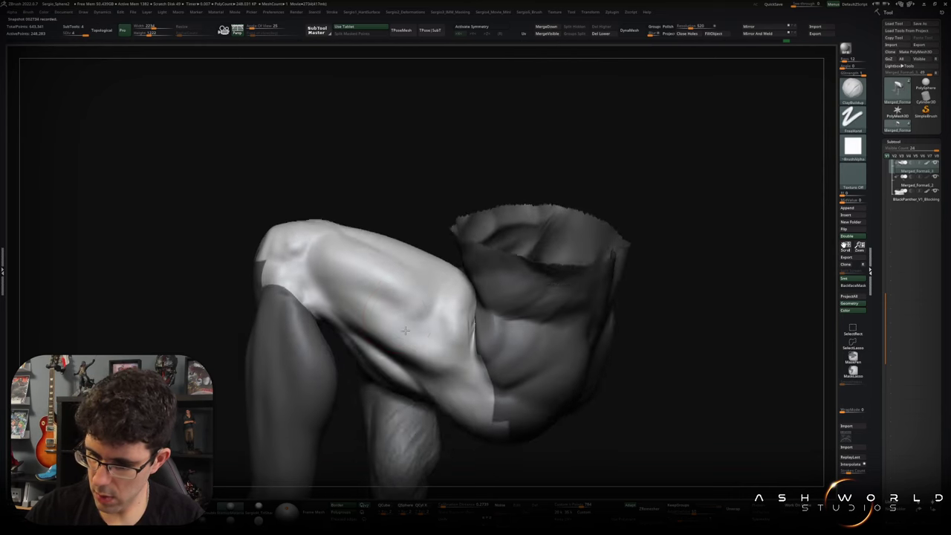
Build up clay on the upper thigh and Shift-smooth the crease at its top.
{"action": "mouse_move", "coordinate": [400, 307]}
{"action": "left_mouse_down"}
{"action": "mouse_move", "coordinate": [373, 304]}
{"action": "mouse_move", "coordinate": [425, 308]}
{"action": "mouse_move", "coordinate": [356, 300]}
{"action": "mouse_move", "coordinate": [394, 319]}
{"action": "mouse_move", "coordinate": [427, 277]}
{"action": "left_mouse_up"}
{"action": "mouse_move", "coordinate": [427, 276]}
{"action": "right_mouse_down"}
{"action": "mouse_move", "coordinate": [522, 292]}
{"action": "mouse_move", "coordinate": [520, 333]}
{"action": "mouse_move", "coordinate": [414, 335]}
{"action": "mouse_move", "coordinate": [454, 335]}
{"action": "mouse_move", "coordinate": [448, 276]}
{"action": "right_mouse_up"}
{"action": "key", "text": "shift"}
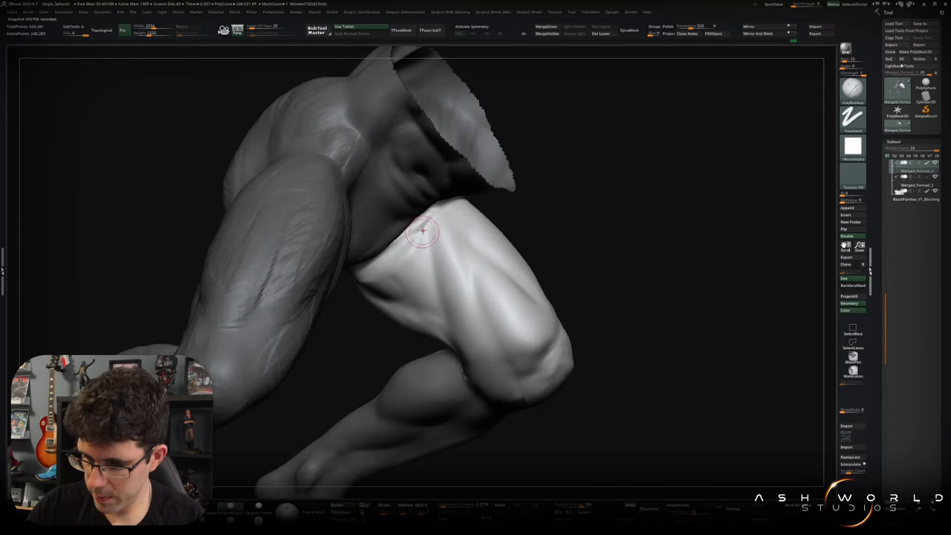
{"action": "left_click_drag", "start_coordinate": [409, 237], "coordinate": [421, 229], "text": "shift"}
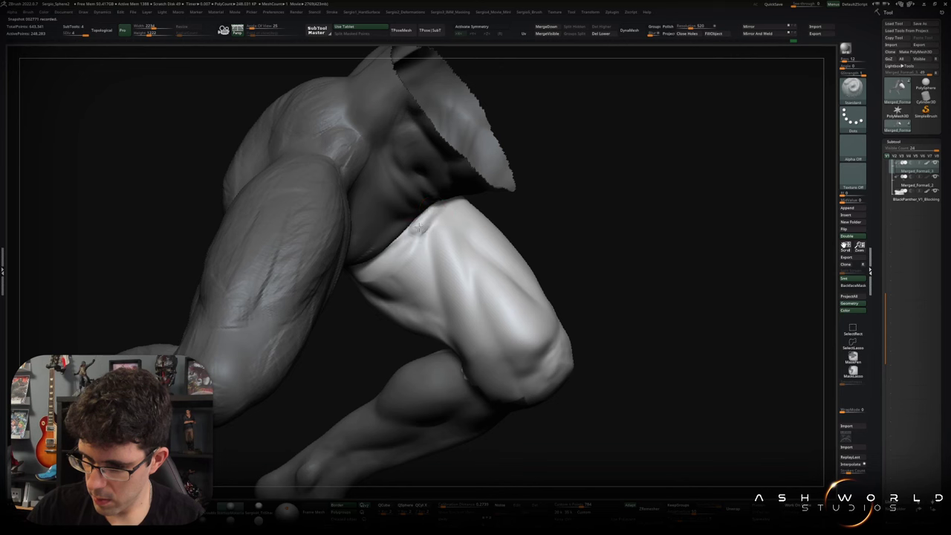
{"action": "mouse_move", "coordinate": [422, 229]}
{"action": "right_mouse_down"}
{"action": "mouse_move", "coordinate": [413, 245]}
{"action": "mouse_move", "coordinate": [371, 264]}
{"action": "right_mouse_up"}
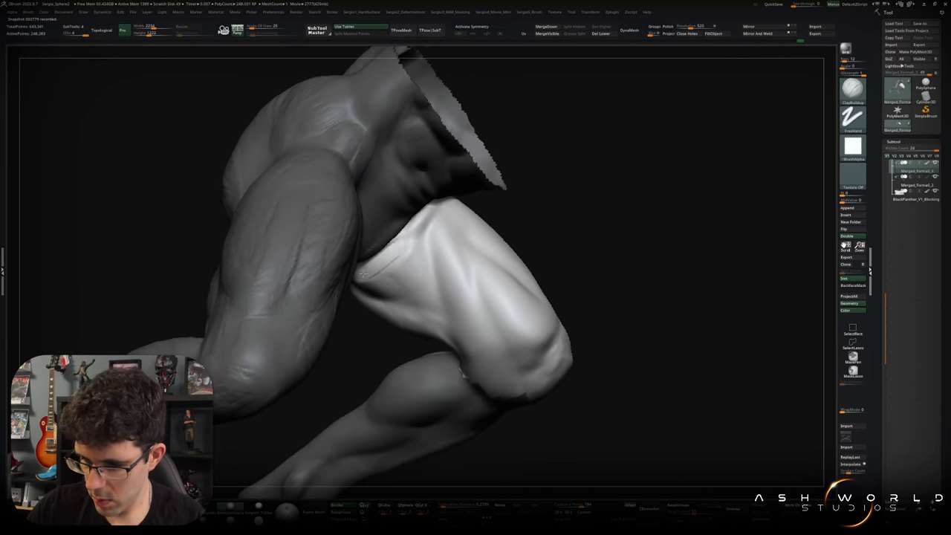
{"action": "key", "text": "shift"}
{"action": "right_click_drag", "start_coordinate": [394, 278], "coordinate": [408, 238]}
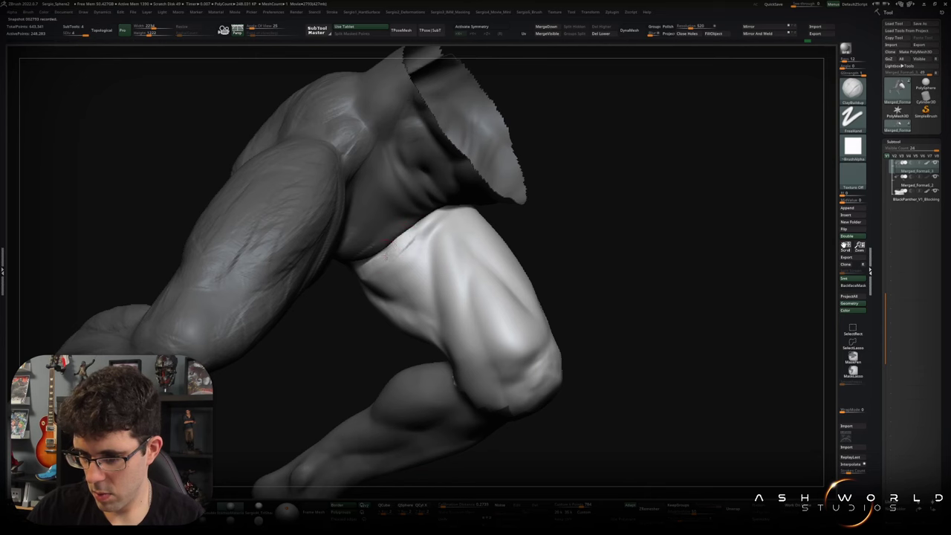
{"action": "mouse_move", "coordinate": [393, 260]}
{"action": "right_mouse_down"}
{"action": "mouse_move", "coordinate": [550, 204]}
{"action": "mouse_move", "coordinate": [533, 220]}
{"action": "mouse_move", "coordinate": [436, 221]}
{"action": "mouse_move", "coordinate": [350, 308]}
{"action": "mouse_move", "coordinate": [488, 272]}
{"action": "right_mouse_up"}
{"action": "key", "text": "shift"}
Ctrl+Shift lasso-select the lower torso and leg so everything else is hidden.
{"action": "key", "text": "ctrl"}
{"action": "mouse_move", "coordinate": [497, 245]}
{"action": "left_mouse_down", "text": "ctrl+shift"}
{"action": "mouse_move", "coordinate": [431, 122]}
{"action": "mouse_move", "coordinate": [446, 320]}
{"action": "mouse_move", "coordinate": [466, 263]}
{"action": "left_mouse_up", "text": "ctrl+shift"}
{"action": "mouse_move", "coordinate": [465, 263]}
{"action": "right_mouse_down"}
{"action": "mouse_move", "coordinate": [529, 295]}
{"action": "mouse_move", "coordinate": [543, 330]}
{"action": "mouse_move", "coordinate": [520, 315]}
{"action": "mouse_move", "coordinate": [450, 316]}
{"action": "right_mouse_up"}
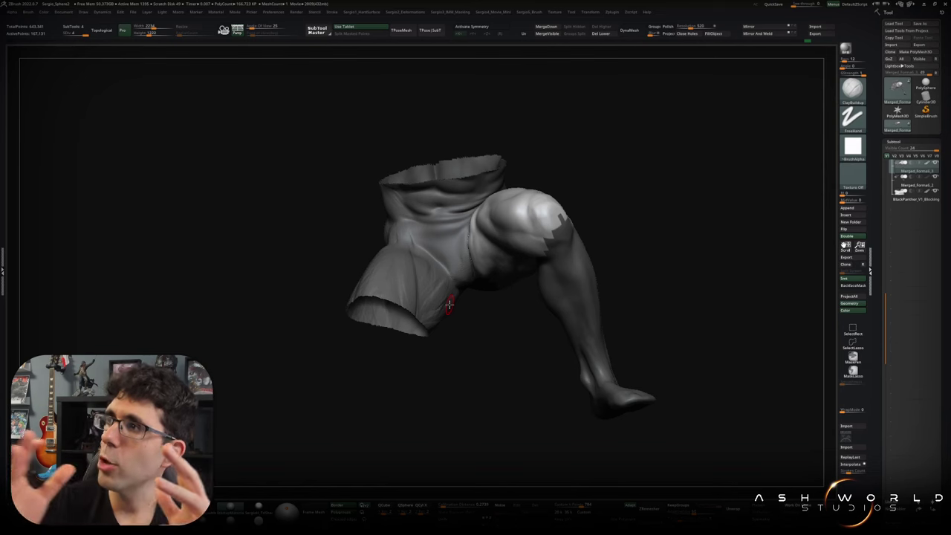
Zoom in on the groin from the front and Shift-smooth the thigh-abdomen crease.
{"action": "mouse_move", "coordinate": [450, 305]}
{"action": "left_mouse_down"}
{"action": "mouse_move", "coordinate": [631, 255]}
{"action": "mouse_move", "coordinate": [637, 268]}
{"action": "mouse_move", "coordinate": [647, 263]}
{"action": "mouse_move", "coordinate": [628, 249]}
{"action": "left_mouse_up"}
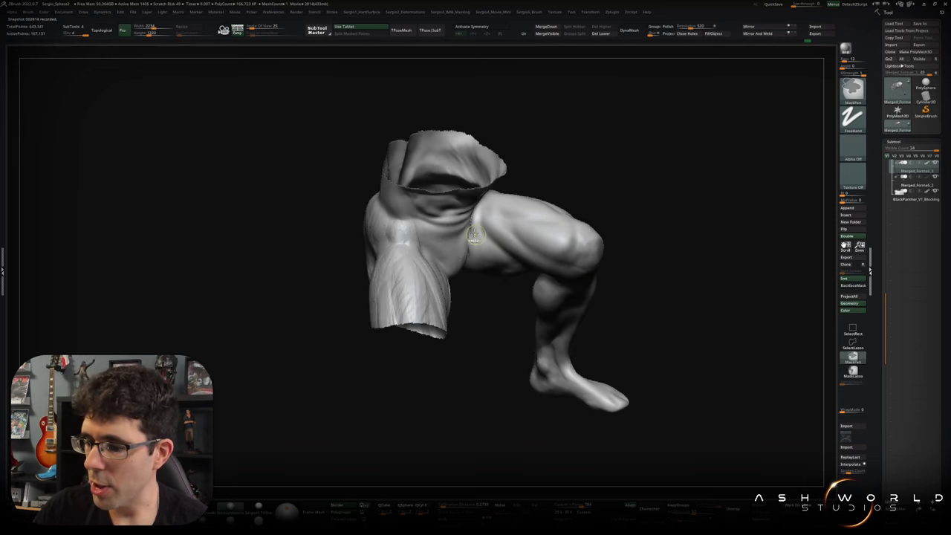
{"action": "scroll", "coordinate": [473, 235], "scroll_direction": "up", "scroll_amount": 3}
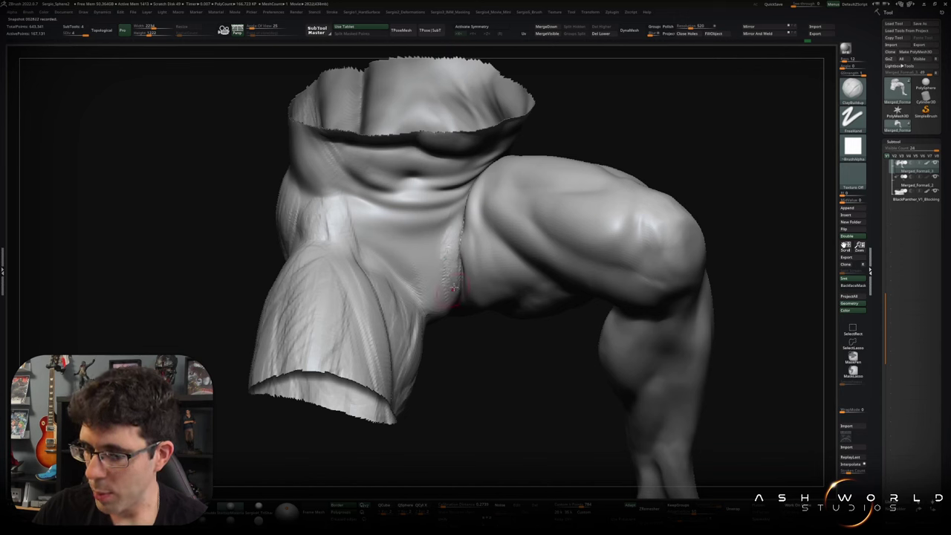
{"action": "key", "text": "shift"}
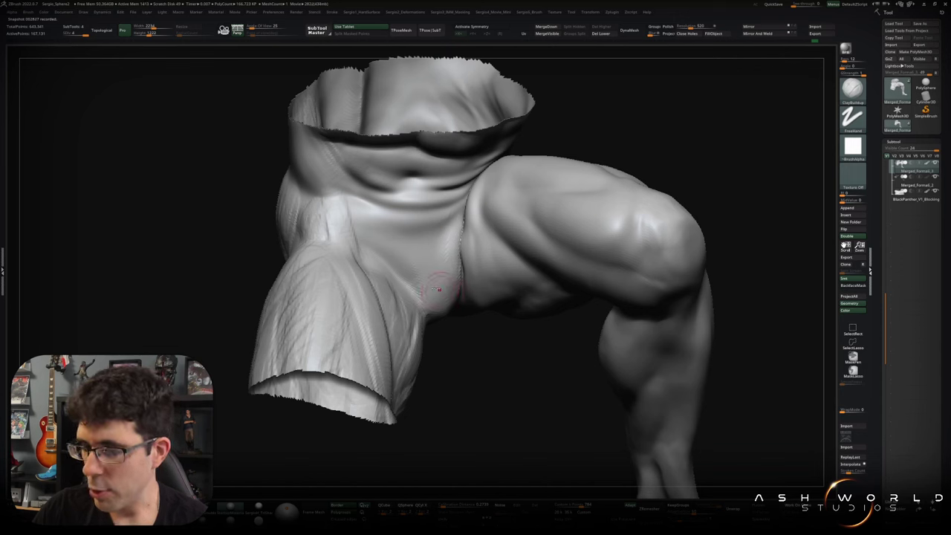
{"action": "scroll", "coordinate": [461, 318], "scroll_direction": "down", "scroll_amount": 3}
{"action": "left_click_drag", "start_coordinate": [460, 317], "coordinate": [463, 314]}
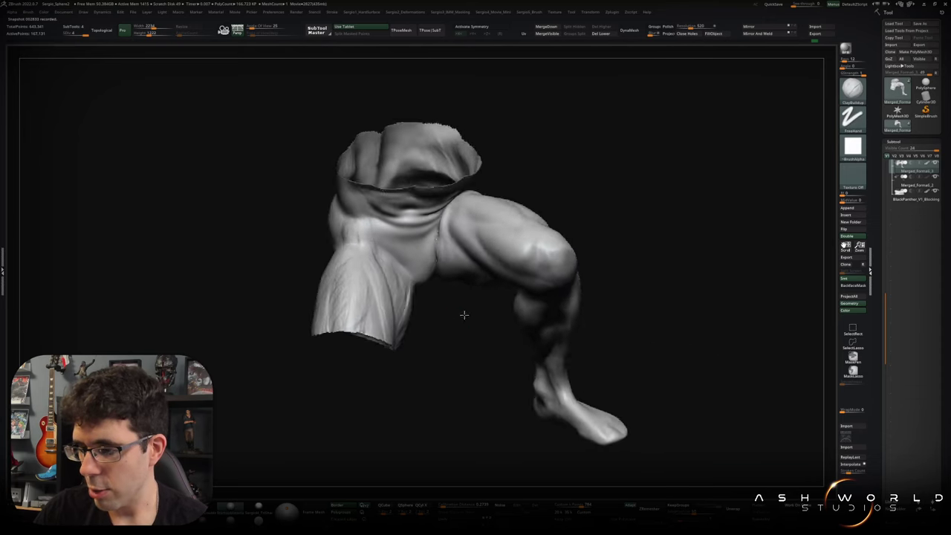
{"action": "key", "text": "shift"}
{"action": "scroll", "coordinate": [452, 314], "scroll_direction": "up", "scroll_amount": 3}
{"action": "scroll", "coordinate": [438, 290], "scroll_direction": "up", "scroll_amount": 3}
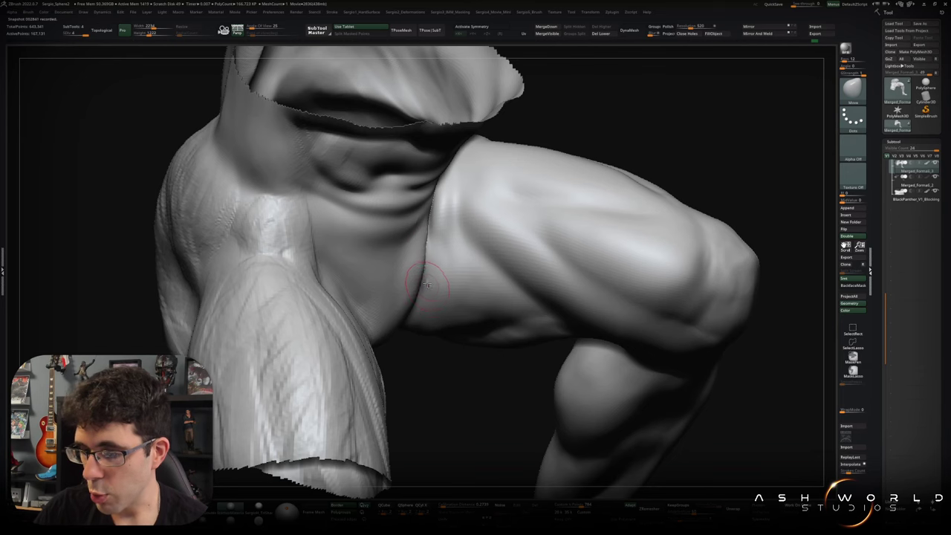
{"action": "scroll", "coordinate": [439, 268], "scroll_direction": "down", "scroll_amount": 3}
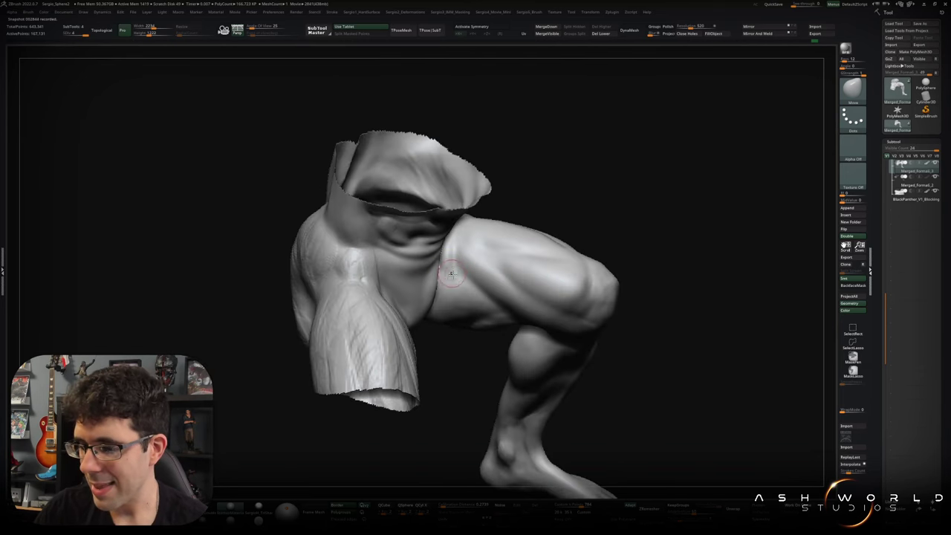
Turn the model side-on and to a front three-quarter view to review the hip.
{"action": "mouse_move", "coordinate": [440, 268]}
{"action": "left_mouse_down"}
{"action": "mouse_move", "coordinate": [456, 277]}
{"action": "mouse_move", "coordinate": [442, 268]}
{"action": "left_mouse_up"}
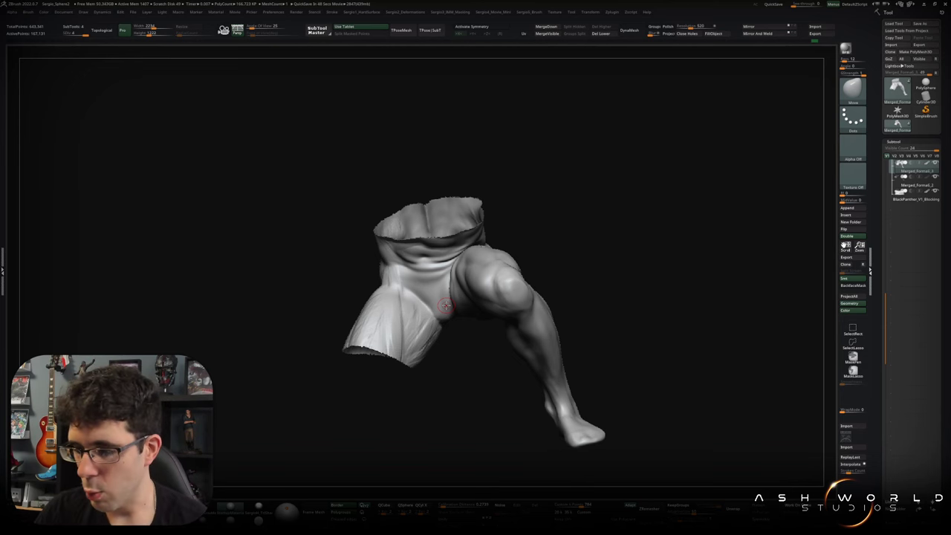
{"action": "left_click_drag", "start_coordinate": [606, 303], "coordinate": [608, 271]}
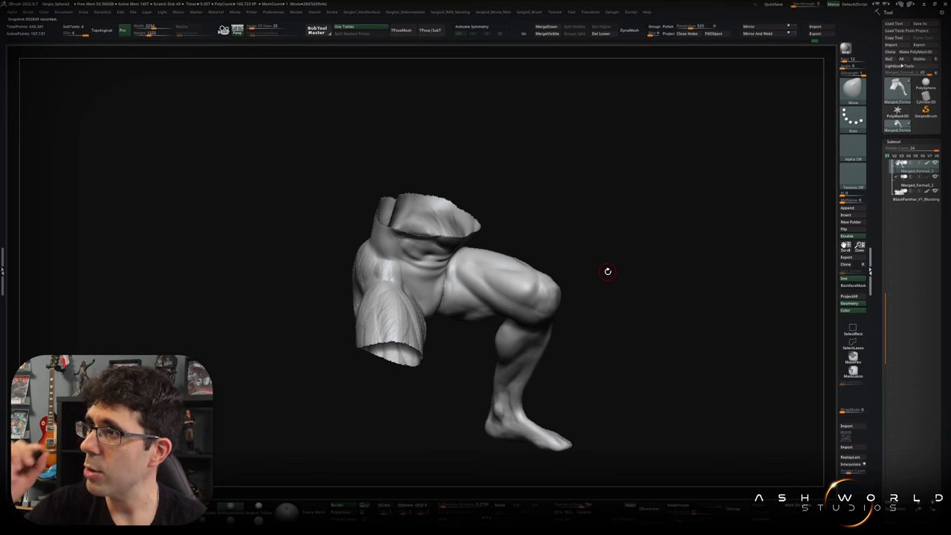
{"action": "mouse_move", "coordinate": [607, 272]}
{"action": "left_mouse_down"}
{"action": "mouse_move", "coordinate": [418, 387]}
{"action": "mouse_move", "coordinate": [432, 328]}
{"action": "mouse_move", "coordinate": [442, 343]}
{"action": "mouse_move", "coordinate": [543, 343]}
{"action": "mouse_move", "coordinate": [558, 357]}
{"action": "mouse_move", "coordinate": [580, 335]}
{"action": "mouse_move", "coordinate": [563, 344]}
{"action": "mouse_move", "coordinate": [501, 315]}
{"action": "left_mouse_up"}
Switch back to ClayBuildup and rotate to a front view of the hip.
{"action": "key", "text": "b"}
{"action": "key", "text": "c"}
{"action": "key", "text": "b"}
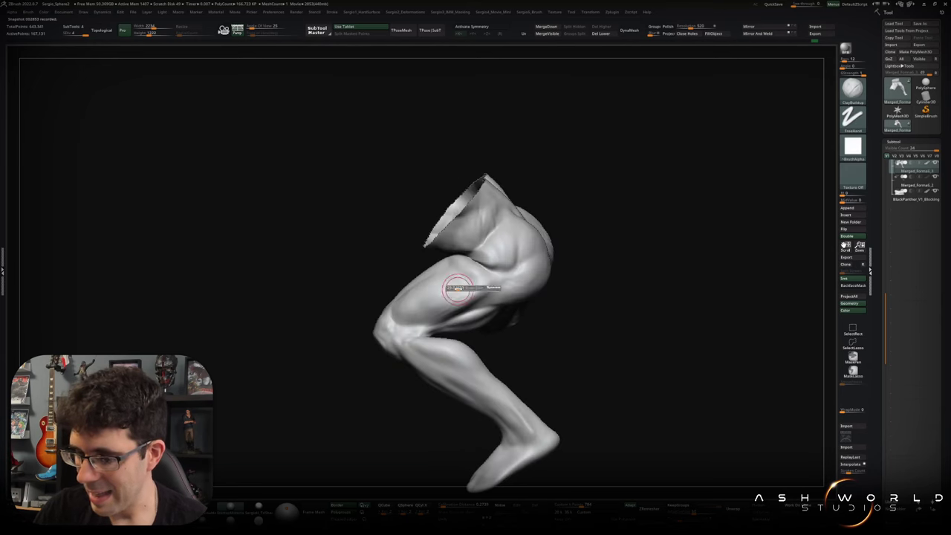
{"action": "left_click_drag", "start_coordinate": [457, 276], "coordinate": [438, 274]}
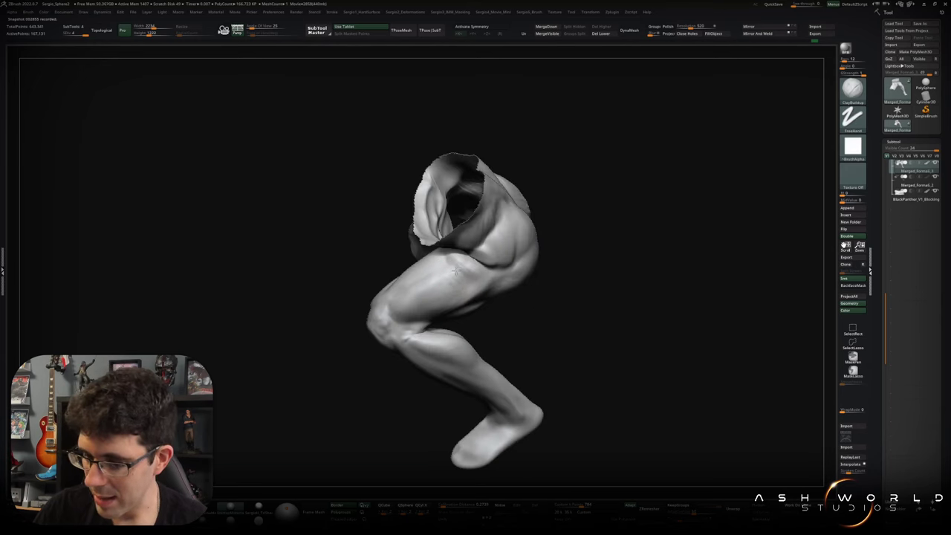
{"action": "mouse_move", "coordinate": [455, 290]}
{"action": "left_mouse_down"}
{"action": "mouse_move", "coordinate": [477, 308]}
{"action": "mouse_move", "coordinate": [443, 261]}
{"action": "left_mouse_up"}
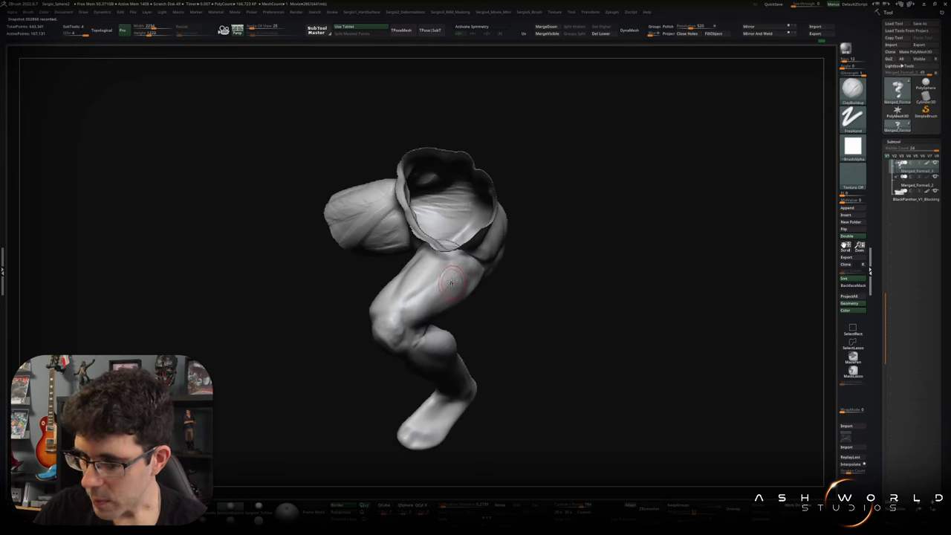
Reshape the buttock and thigh with the Move brush (BMV), Shift-smoothing the gluteal fold.
{"action": "key", "text": "b"}
{"action": "key", "text": "m"}
{"action": "key", "text": "v"}
{"action": "mouse_move", "coordinate": [451, 297]}
{"action": "left_mouse_down"}
{"action": "mouse_move", "coordinate": [563, 334]}
{"action": "mouse_move", "coordinate": [515, 278]}
{"action": "mouse_move", "coordinate": [561, 288]}
{"action": "mouse_move", "coordinate": [515, 337]}
{"action": "left_mouse_up"}
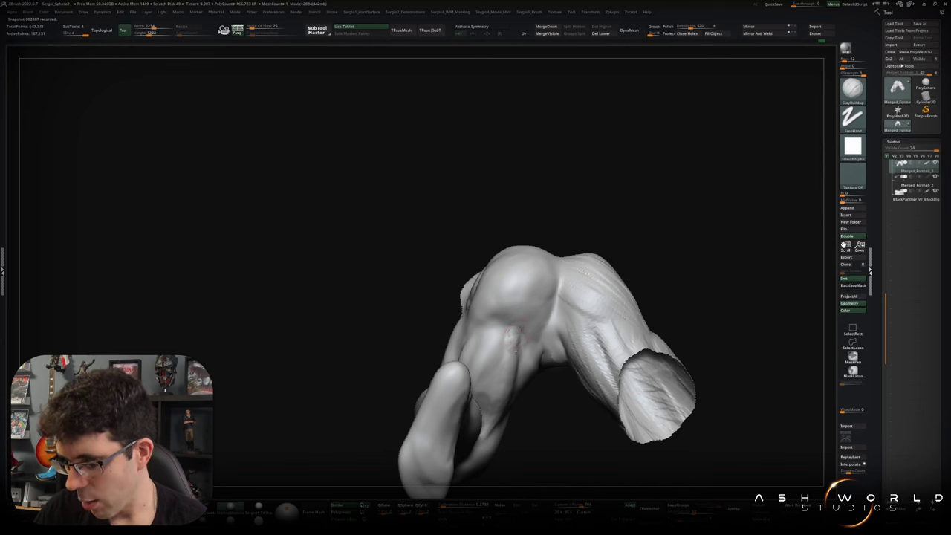
{"action": "key", "text": "shift"}
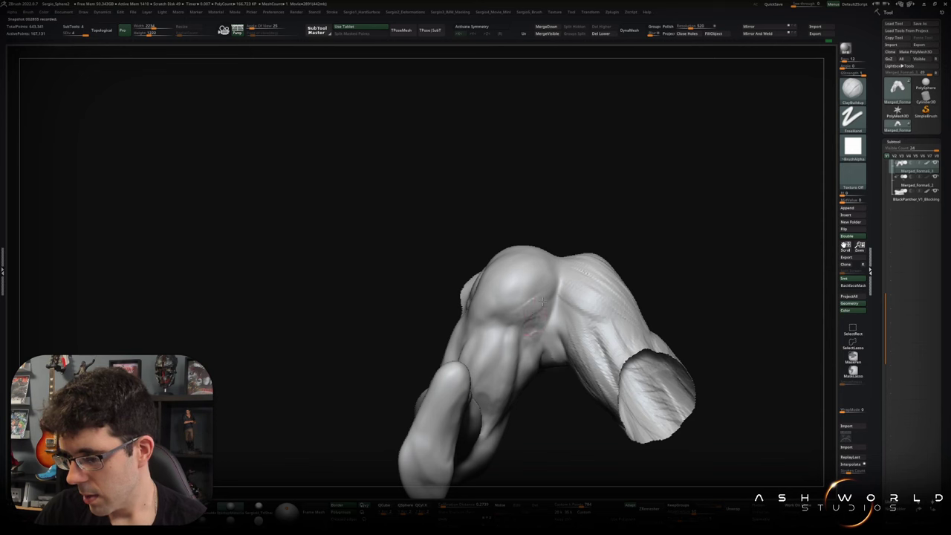
{"action": "key", "text": "shift"}
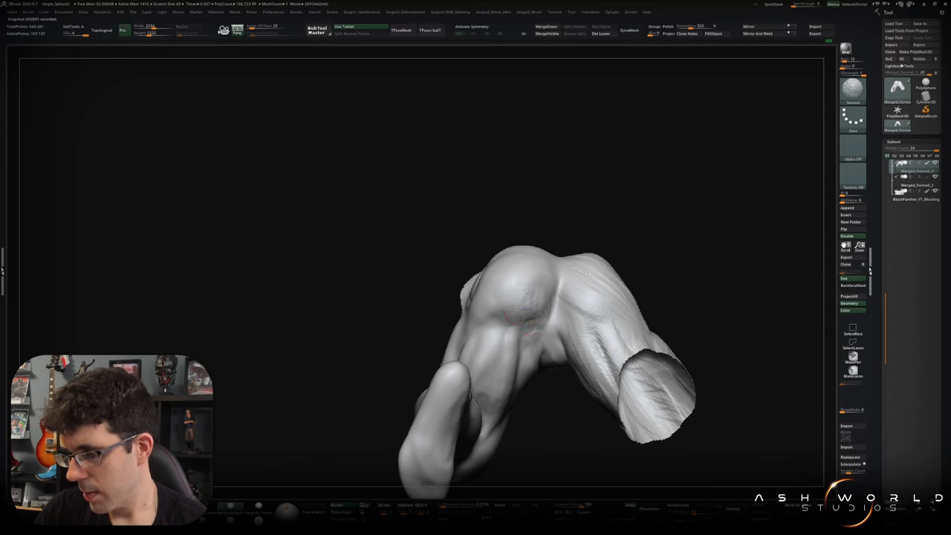
{"action": "right_click_drag", "start_coordinate": [528, 341], "coordinate": [532, 302]}
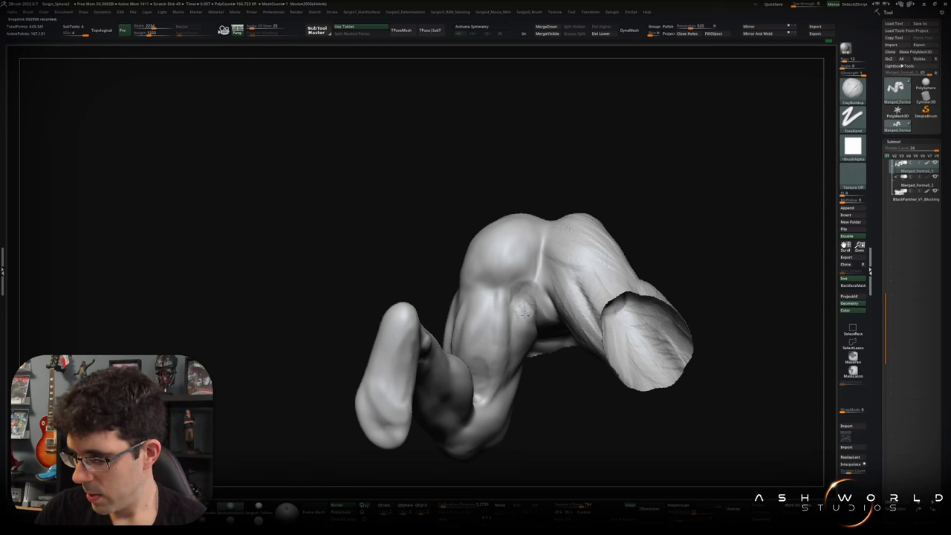
Continue Shift-smoothing the gluteal fold while orbiting around the buttock.
{"action": "key", "text": "shift"}
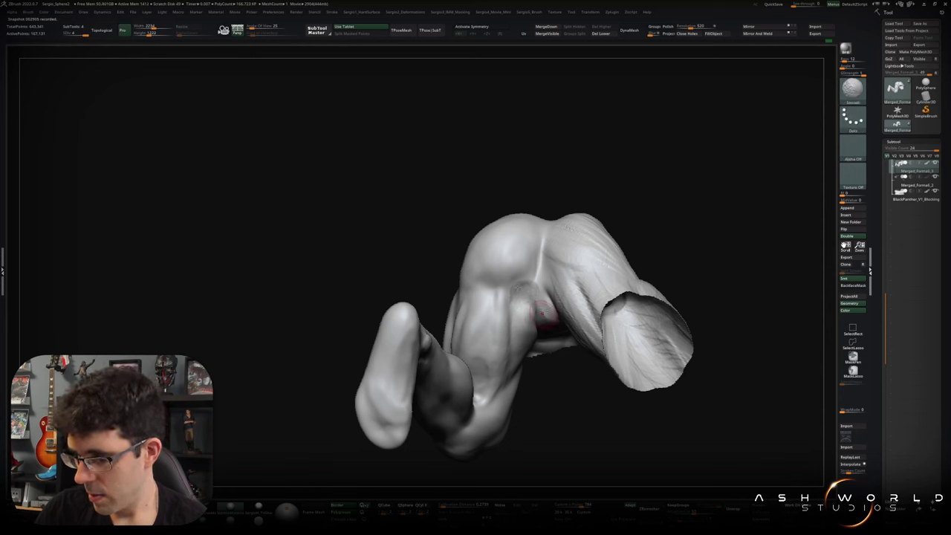
{"action": "right_click_drag", "start_coordinate": [541, 311], "coordinate": [536, 289]}
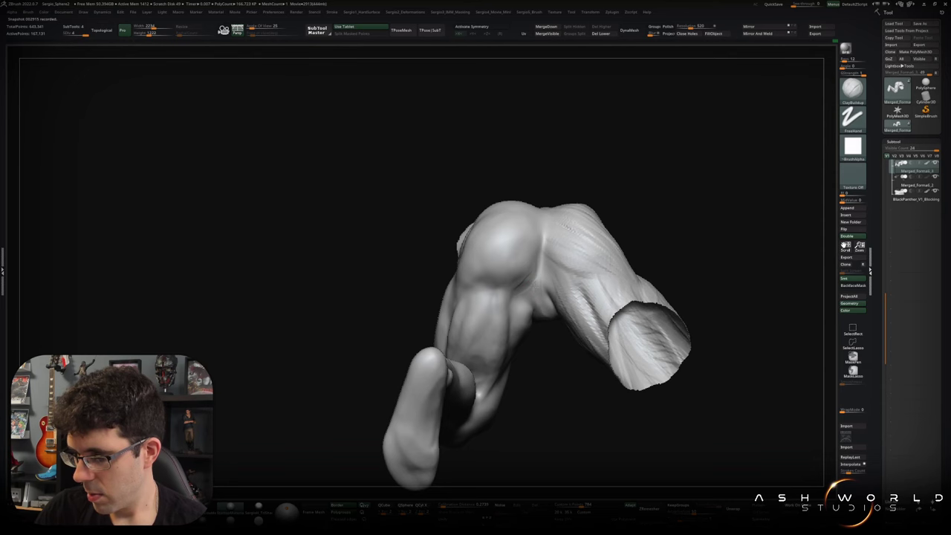
{"action": "right_click_drag", "start_coordinate": [544, 277], "coordinate": [548, 300]}
{"action": "key", "text": "shift"}
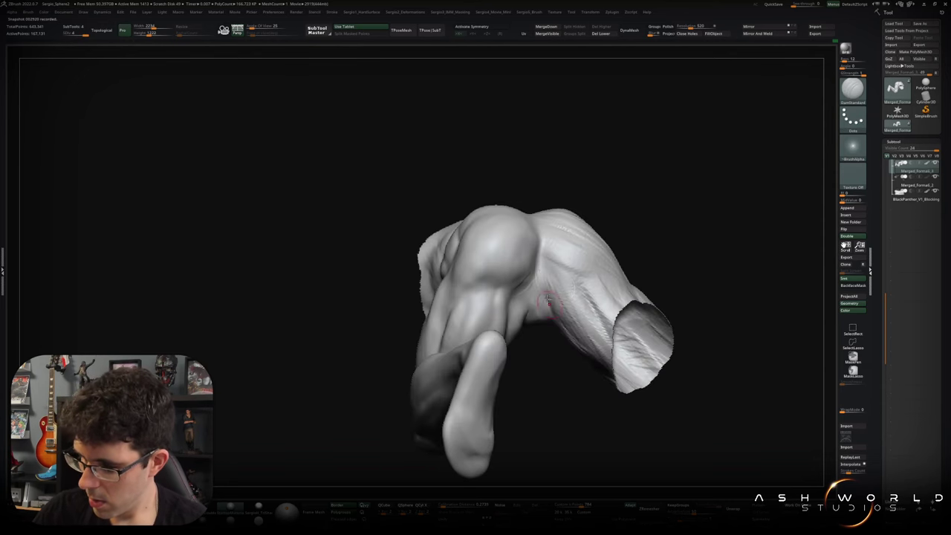
{"action": "right_click_drag", "start_coordinate": [539, 260], "coordinate": [538, 303]}
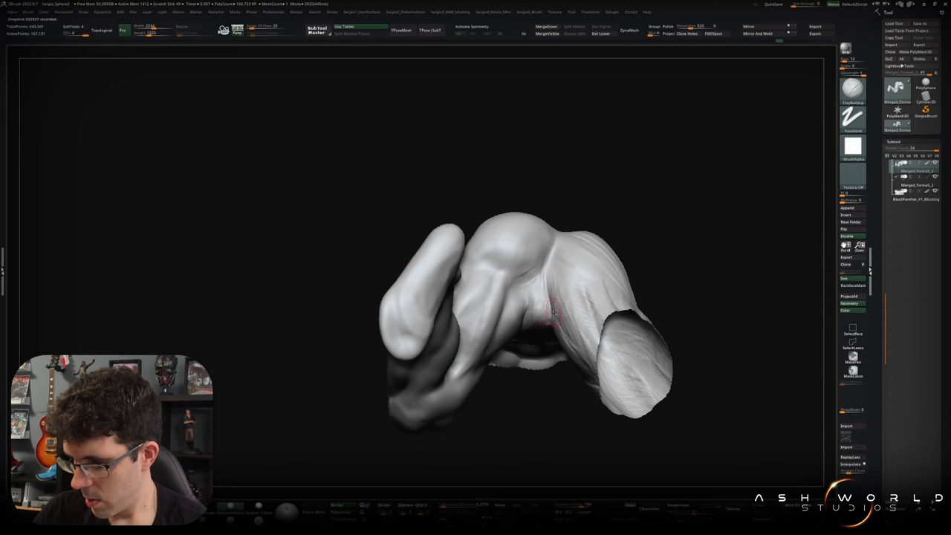
{"action": "key", "text": "shift"}
{"action": "right_click_drag", "start_coordinate": [547, 291], "coordinate": [533, 288]}
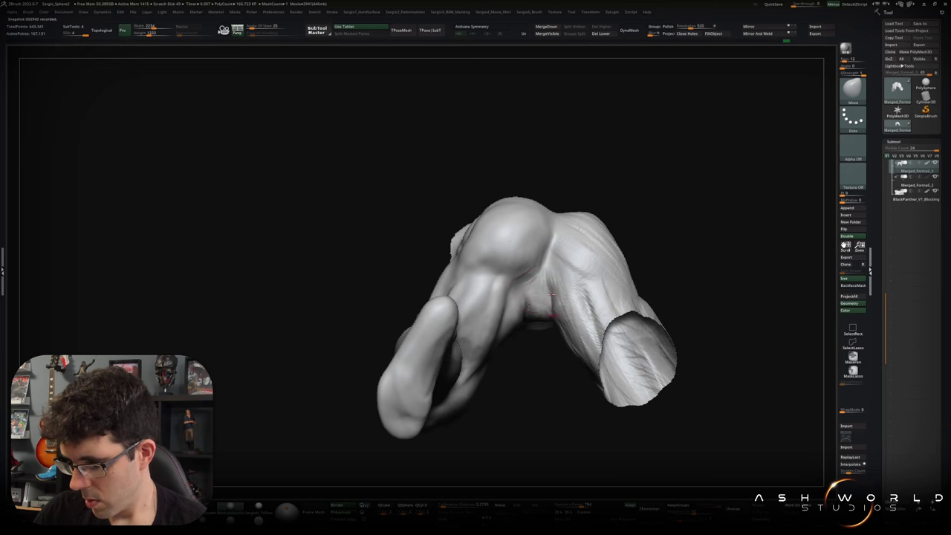
{"action": "right_click_drag", "start_coordinate": [551, 298], "coordinate": [542, 303]}
Return to ClayBuildup to build up the inner-thigh crease, then smooth it.
{"action": "key", "text": "b"}
{"action": "key", "text": "c"}
{"action": "key", "text": "b"}
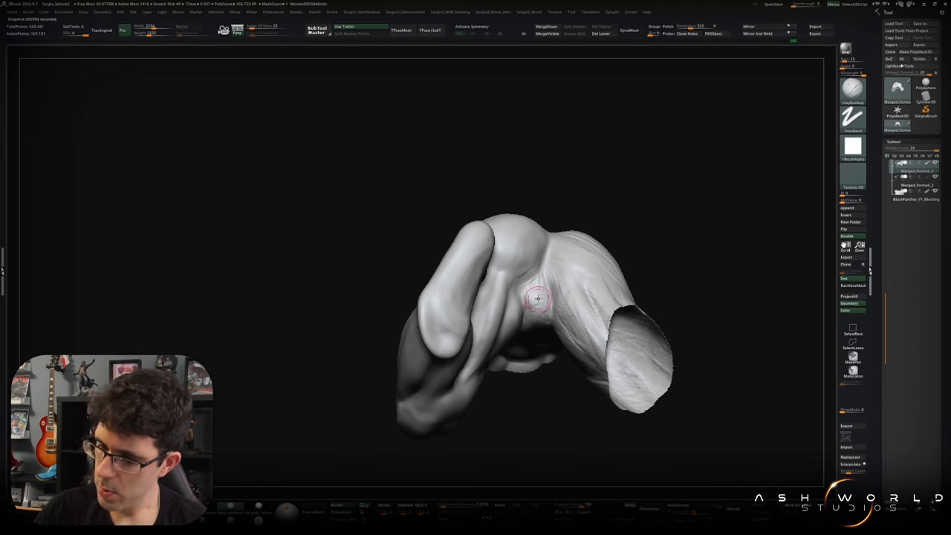
{"action": "key", "text": "shift"}
{"action": "mouse_move", "coordinate": [547, 298]}
{"action": "right_mouse_down", "text": "shift"}
{"action": "mouse_move", "coordinate": [539, 317]}
{"action": "mouse_move", "coordinate": [554, 359]}
{"action": "mouse_move", "coordinate": [631, 261]}
{"action": "mouse_move", "coordinate": [613, 290]}
{"action": "mouse_move", "coordinate": [556, 287]}
{"action": "mouse_move", "coordinate": [523, 312]}
{"action": "right_mouse_up", "text": "shift"}
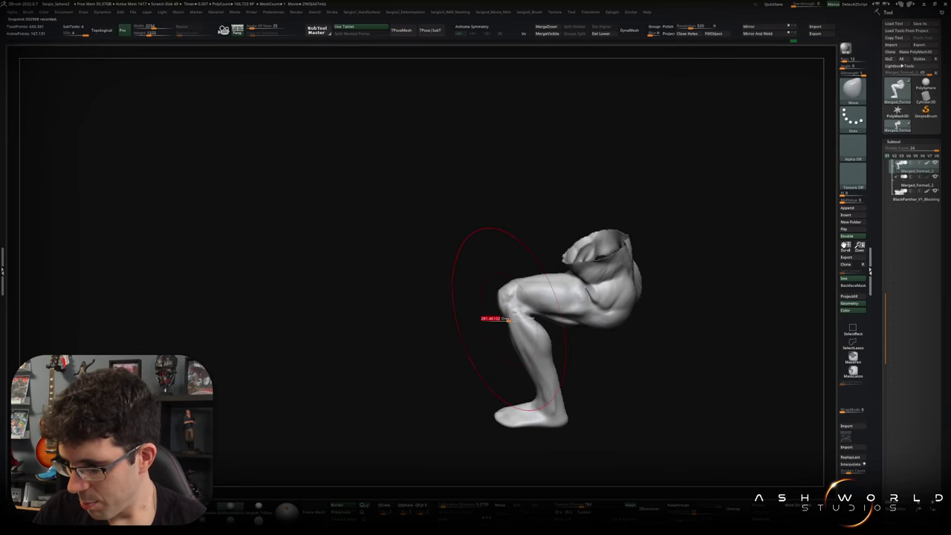
Drop to the lowest subdivision and mask the torso and shin, leaving the knee unmasked.
{"action": "key", "text": "shift+d"}
{"action": "key", "text": "shift+d"}
{"action": "key", "text": "shift+d"}
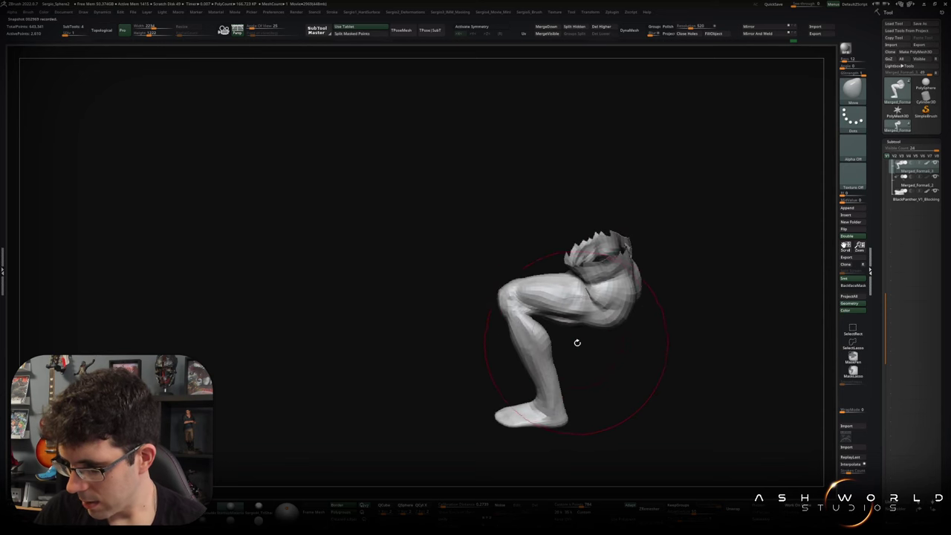
{"action": "left_click_drag", "start_coordinate": [586, 339], "coordinate": [478, 250], "text": "ctrl"}
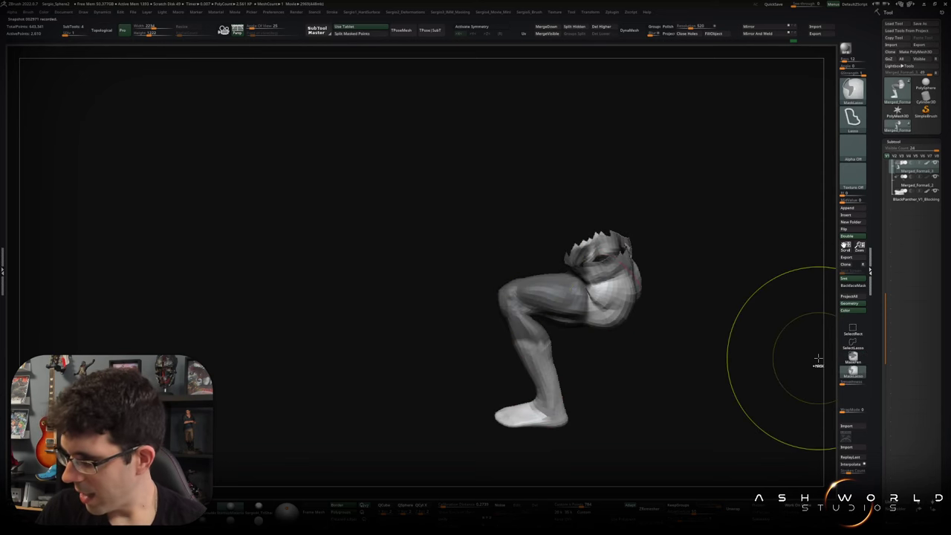
{"action": "left_click_drag", "start_coordinate": [436, 229], "coordinate": [594, 446], "text": "ctrl"}
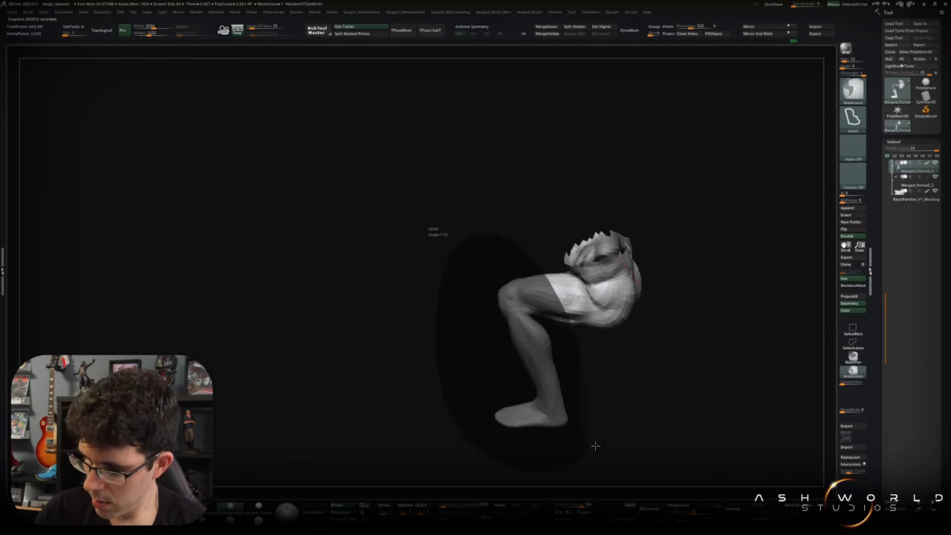
{"action": "left_click", "coordinate": [564, 316], "text": "ctrl"}
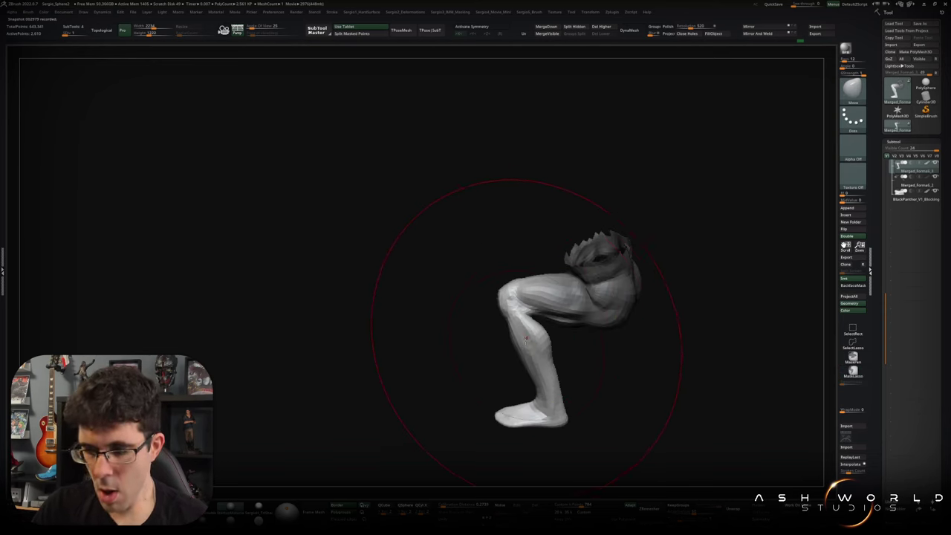
{"action": "mouse_move", "coordinate": [446, 190]}
{"action": "left_mouse_down", "text": "ctrl+alt"}
{"action": "mouse_move", "coordinate": [507, 312]}
{"action": "mouse_move", "coordinate": [488, 309]}
{"action": "left_mouse_up", "text": "ctrl+alt"}
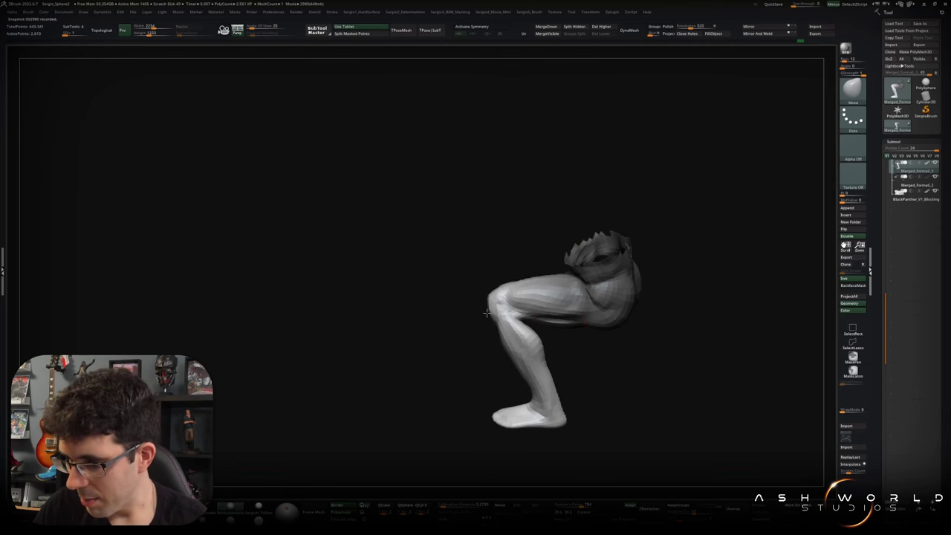
Pull the lower leg and foot upward with Move and check the tighter crouch.
{"action": "left_click_drag", "start_coordinate": [561, 415], "coordinate": [558, 367]}
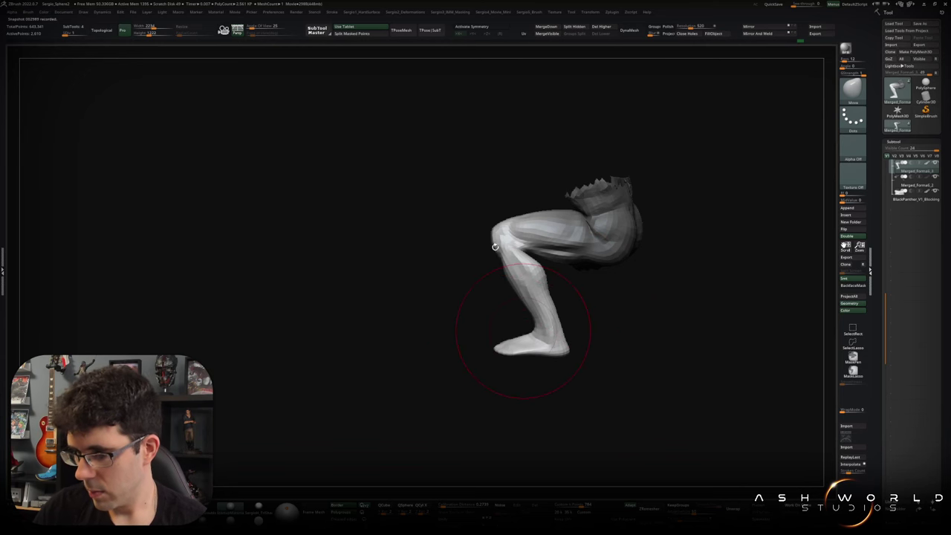
{"action": "mouse_move", "coordinate": [495, 287]}
{"action": "left_mouse_down"}
{"action": "mouse_move", "coordinate": [543, 276]}
{"action": "mouse_move", "coordinate": [535, 290]}
{"action": "mouse_move", "coordinate": [562, 296]}
{"action": "left_mouse_up"}
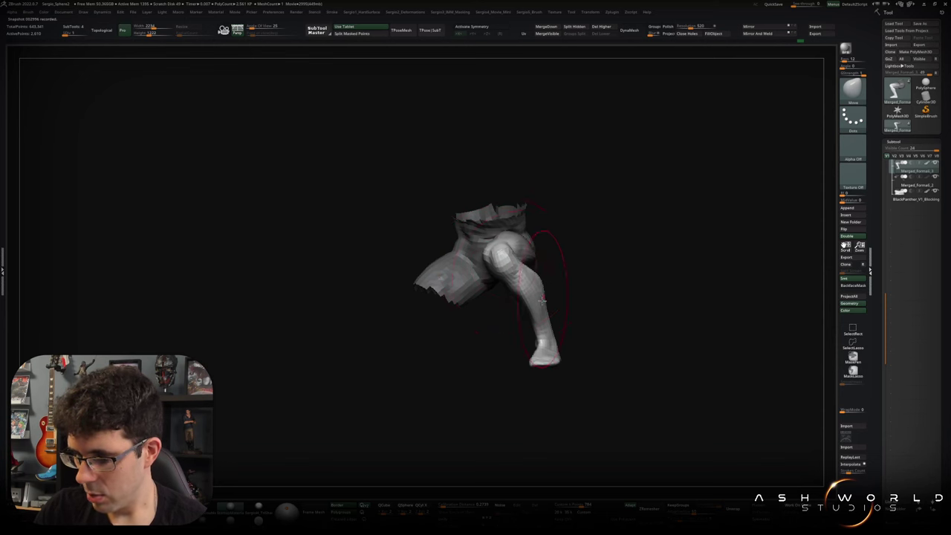
{"action": "mouse_move", "coordinate": [573, 292]}
{"action": "left_mouse_down"}
{"action": "mouse_move", "coordinate": [577, 302]}
{"action": "mouse_move", "coordinate": [587, 295]}
{"action": "mouse_move", "coordinate": [548, 312]}
{"action": "mouse_move", "coordinate": [529, 283]}
{"action": "mouse_move", "coordinate": [546, 319]}
{"action": "left_mouse_up"}
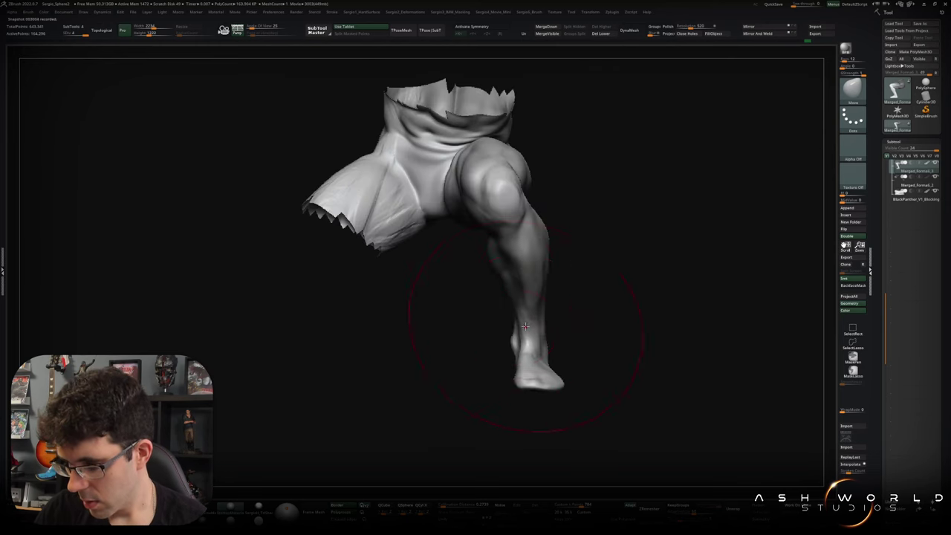
Build up the calf muscle with ClayBuildup and Shift-smooth the strokes between passes.
{"action": "scroll", "coordinate": [546, 319], "scroll_direction": "up", "scroll_amount": 3}
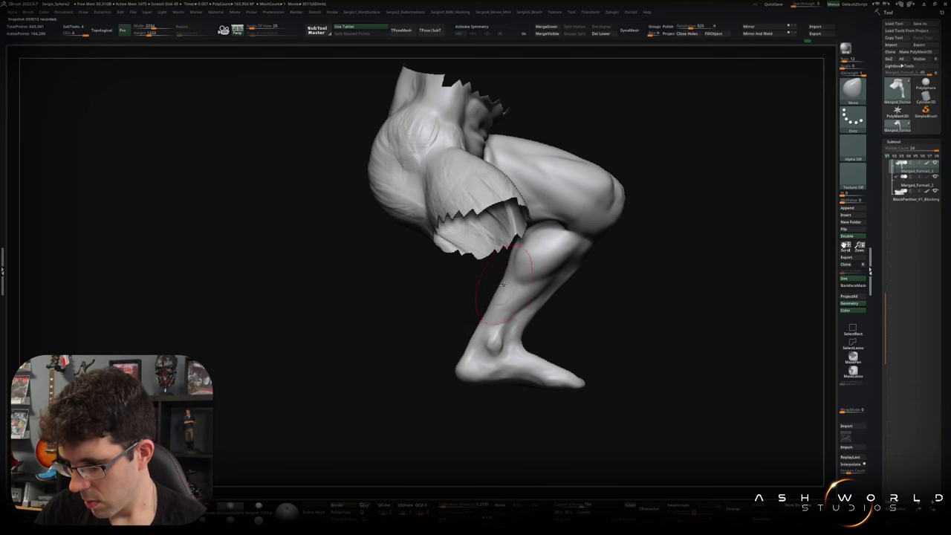
{"action": "mouse_move", "coordinate": [497, 294]}
{"action": "right_mouse_down"}
{"action": "mouse_move", "coordinate": [550, 281]}
{"action": "mouse_move", "coordinate": [511, 281]}
{"action": "mouse_move", "coordinate": [542, 284]}
{"action": "right_mouse_up"}
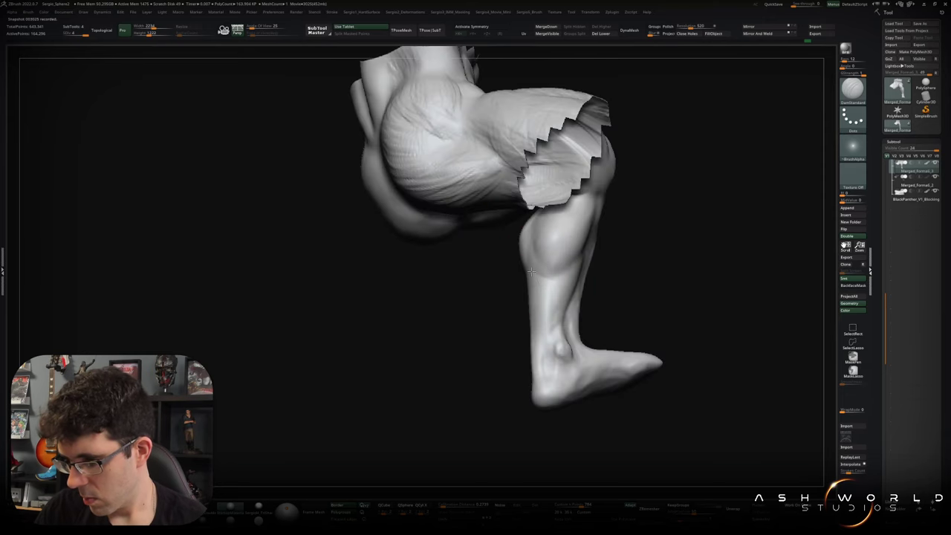
{"action": "mouse_move", "coordinate": [581, 260]}
{"action": "right_mouse_down"}
{"action": "mouse_move", "coordinate": [572, 232]}
{"action": "mouse_move", "coordinate": [560, 274]}
{"action": "right_mouse_up"}
{"action": "key", "text": "b"}
{"action": "key", "text": "c"}
{"action": "key", "text": "b"}
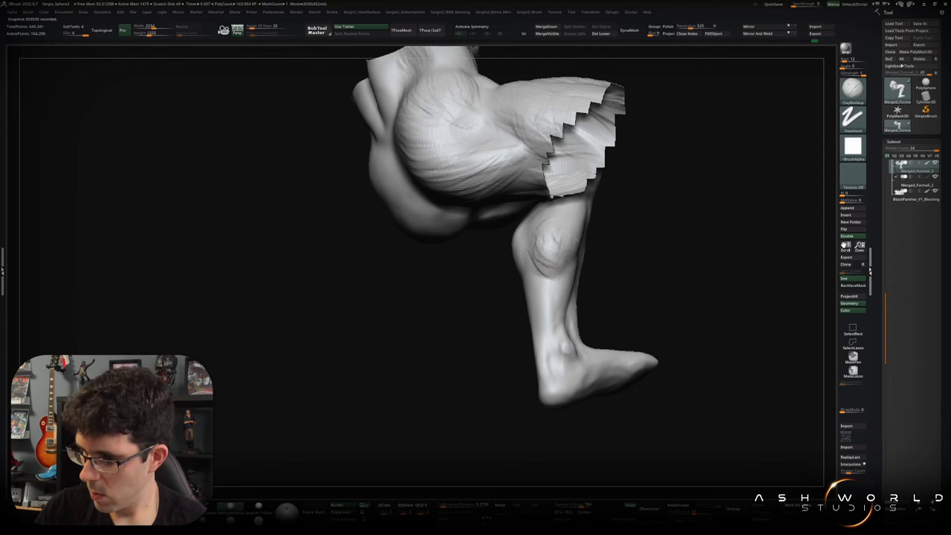
{"action": "key", "text": "shift"}
{"action": "mouse_move", "coordinate": [567, 256]}
{"action": "right_mouse_down"}
{"action": "mouse_move", "coordinate": [567, 282]}
{"action": "mouse_move", "coordinate": [551, 266]}
{"action": "mouse_move", "coordinate": [552, 287]}
{"action": "mouse_move", "coordinate": [573, 282]}
{"action": "mouse_move", "coordinate": [578, 292]}
{"action": "mouse_move", "coordinate": [516, 252]}
{"action": "mouse_move", "coordinate": [584, 297]}
{"action": "mouse_move", "coordinate": [573, 305]}
{"action": "mouse_move", "coordinate": [563, 255]}
{"action": "mouse_move", "coordinate": [591, 255]}
{"action": "mouse_move", "coordinate": [580, 256]}
{"action": "mouse_move", "coordinate": [601, 240]}
{"action": "mouse_move", "coordinate": [637, 265]}
{"action": "mouse_move", "coordinate": [570, 314]}
{"action": "mouse_move", "coordinate": [556, 276]}
{"action": "right_mouse_up"}
{"action": "key", "text": "shift"}
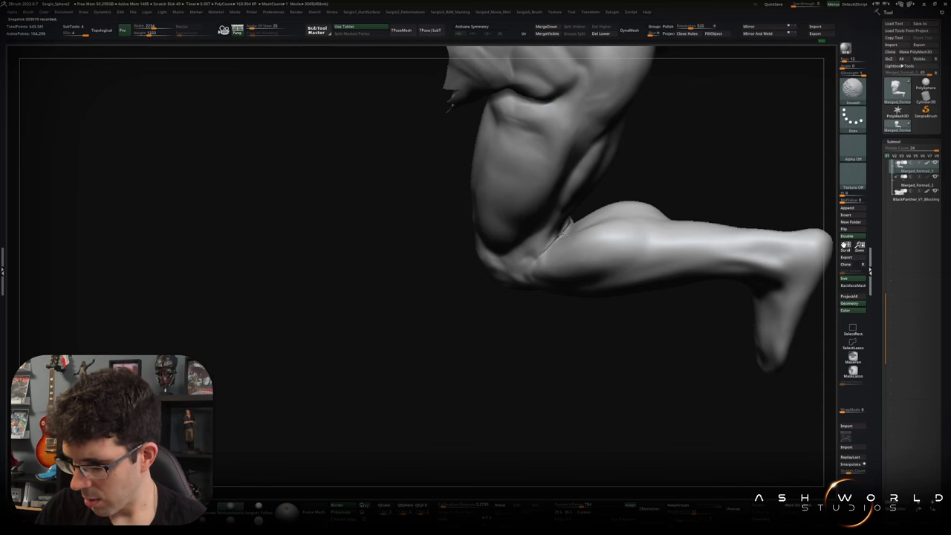
Pick the Smooth Stronger brush from the brush picker while viewing the thigh.
{"action": "right_click_drag", "start_coordinate": [562, 234], "coordinate": [556, 229]}
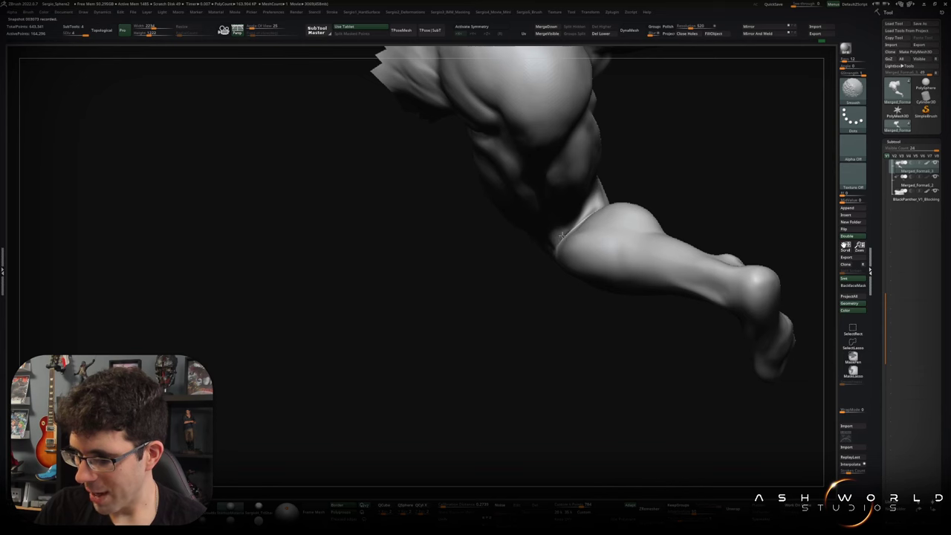
{"action": "right_click_drag", "start_coordinate": [559, 236], "coordinate": [542, 246]}
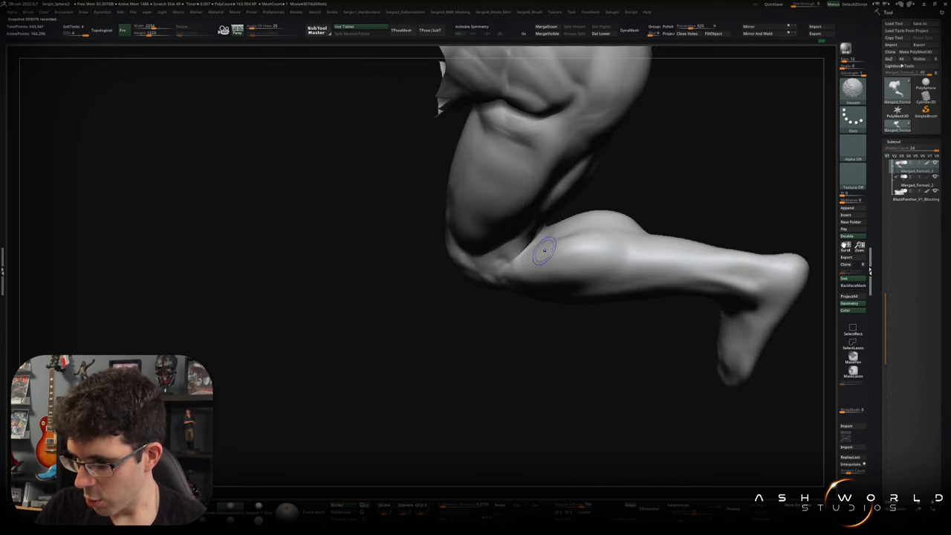
{"action": "key", "text": "space"}
{"action": "left_click", "coordinate": [568, 391]}
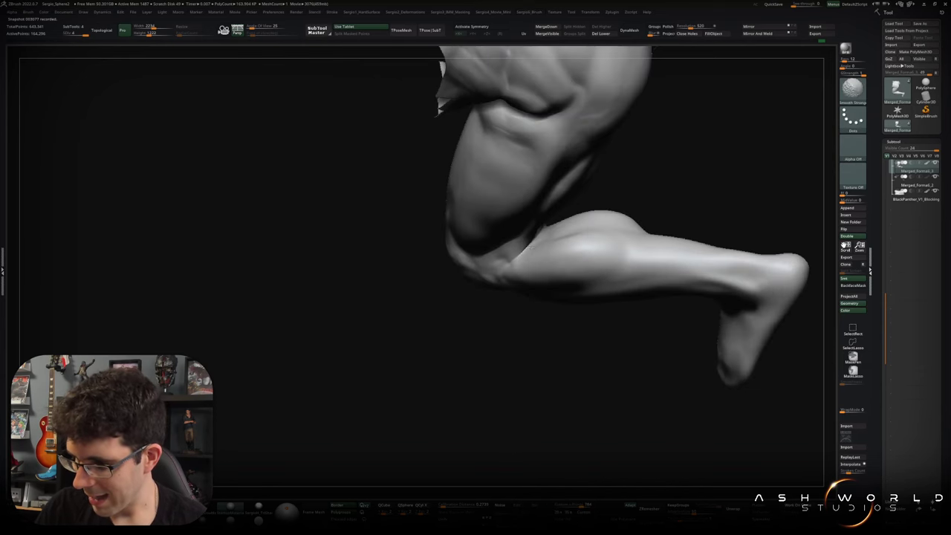
Adjust the fold behind the knee with the Move brush.
{"action": "mouse_move", "coordinate": [558, 238]}
{"action": "right_mouse_down"}
{"action": "mouse_move", "coordinate": [580, 226]}
{"action": "mouse_move", "coordinate": [560, 257]}
{"action": "right_mouse_up"}
{"action": "key", "text": "shift+f"}
{"action": "key", "text": "shift+f"}
{"action": "key", "text": "w"}
{"action": "key", "text": "q"}
{"action": "mouse_move", "coordinate": [626, 272]}
{"action": "right_mouse_down"}
{"action": "mouse_move", "coordinate": [556, 268]}
{"action": "mouse_move", "coordinate": [581, 233]}
{"action": "mouse_move", "coordinate": [565, 238]}
{"action": "right_mouse_up"}
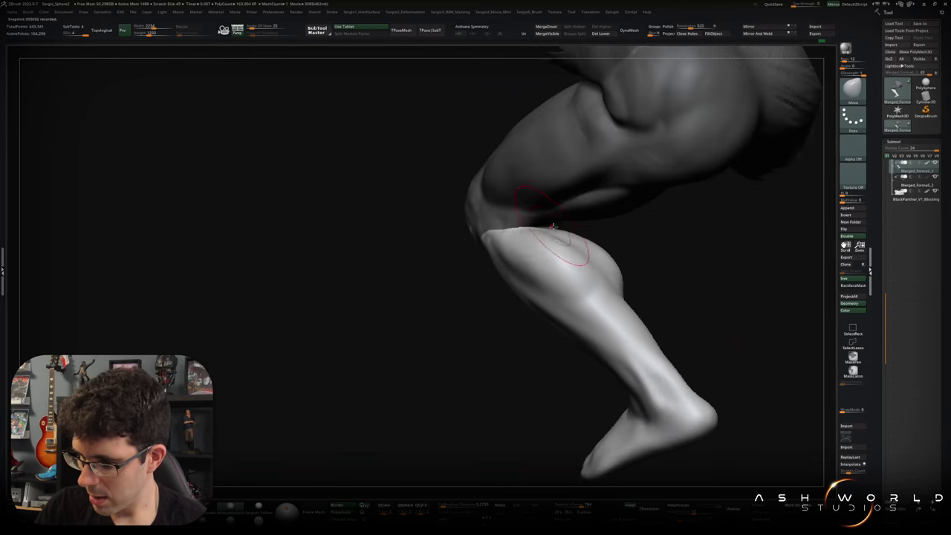
{"action": "mouse_move", "coordinate": [574, 238]}
{"action": "right_mouse_down"}
{"action": "mouse_move", "coordinate": [565, 236]}
{"action": "mouse_move", "coordinate": [616, 251]}
{"action": "mouse_move", "coordinate": [545, 225]}
{"action": "mouse_move", "coordinate": [605, 255]}
{"action": "right_mouse_up"}
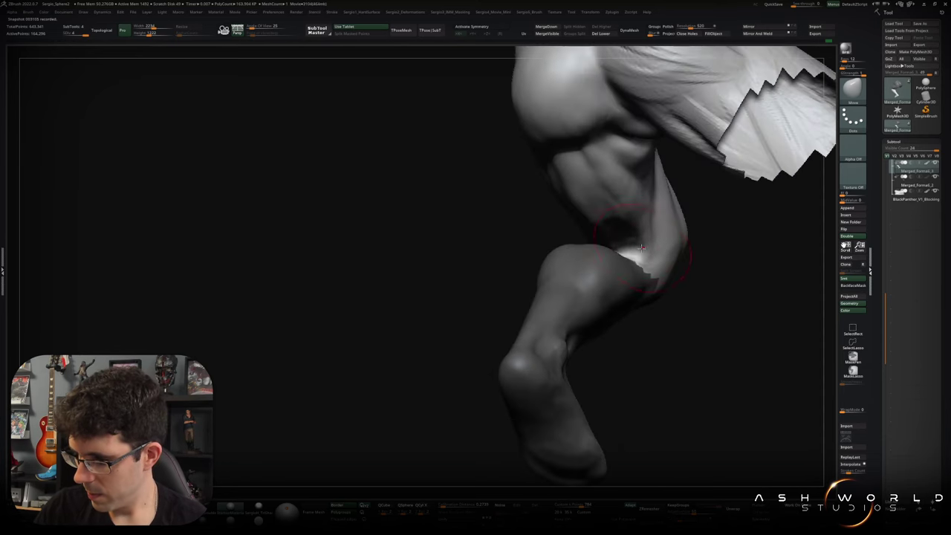
{"action": "left_click_drag", "start_coordinate": [642, 248], "coordinate": [626, 233]}
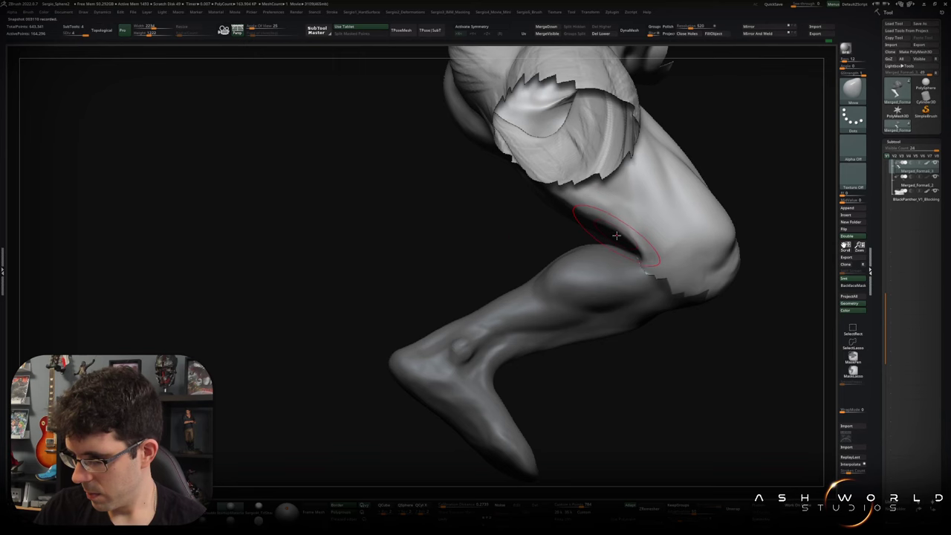
Invert the mask to protect the thigh, then clear it from the whole model.
{"action": "key", "text": "ctrl+i"}
{"action": "left_click_drag", "start_coordinate": [629, 255], "coordinate": [659, 361]}
{"action": "left_click", "coordinate": [659, 361], "text": "ctrl"}
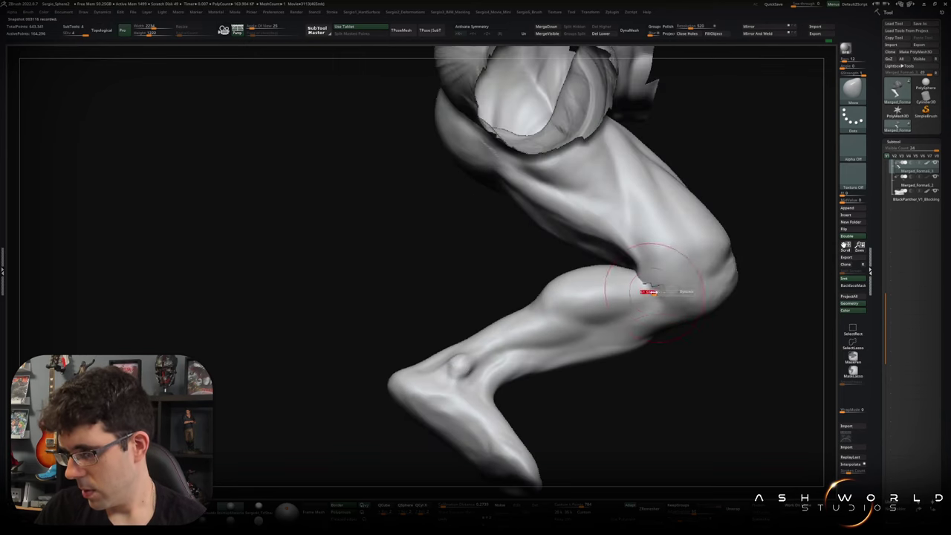
{"action": "mouse_move", "coordinate": [647, 275]}
{"action": "right_mouse_down"}
{"action": "mouse_move", "coordinate": [739, 304]}
{"action": "mouse_move", "coordinate": [733, 339]}
{"action": "mouse_move", "coordinate": [684, 394]}
{"action": "right_mouse_up"}
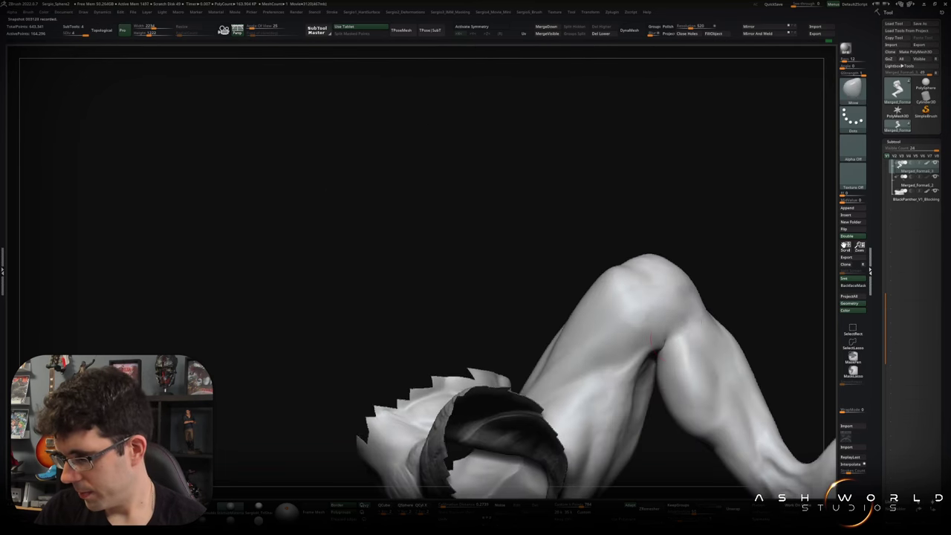
{"action": "right_click_drag", "start_coordinate": [701, 321], "coordinate": [678, 275]}
Carve the inner-thigh crease with DamStandard and smooth it.
{"action": "key", "text": "b"}
{"action": "key", "text": "d"}
{"action": "key", "text": "s"}
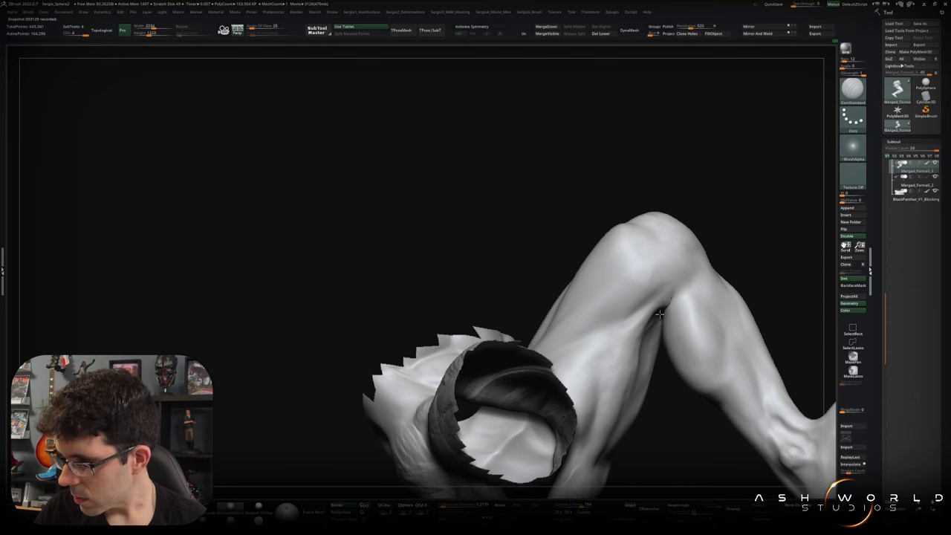
{"action": "mouse_move", "coordinate": [663, 312]}
{"action": "right_mouse_down"}
{"action": "mouse_move", "coordinate": [667, 301]}
{"action": "mouse_move", "coordinate": [658, 303]}
{"action": "right_mouse_up"}
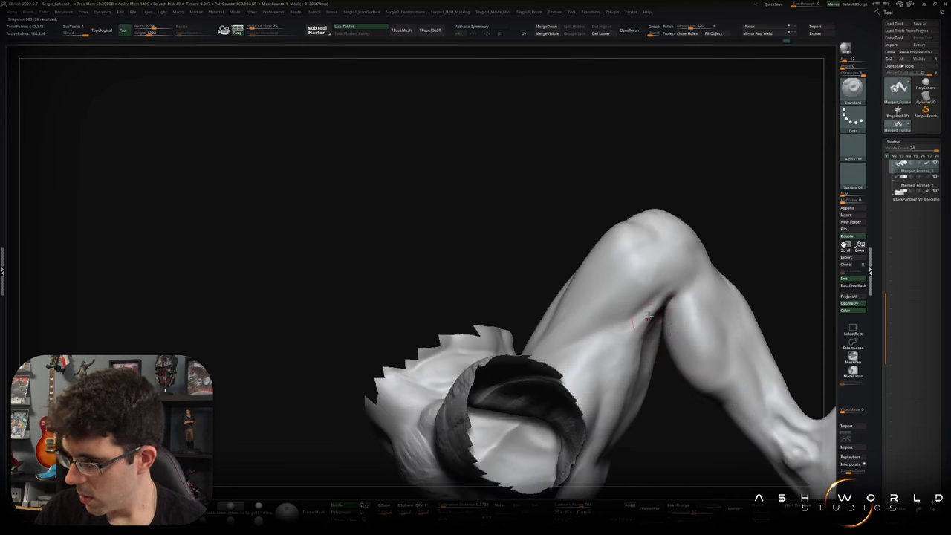
{"action": "right_click_drag", "start_coordinate": [649, 296], "coordinate": [627, 294]}
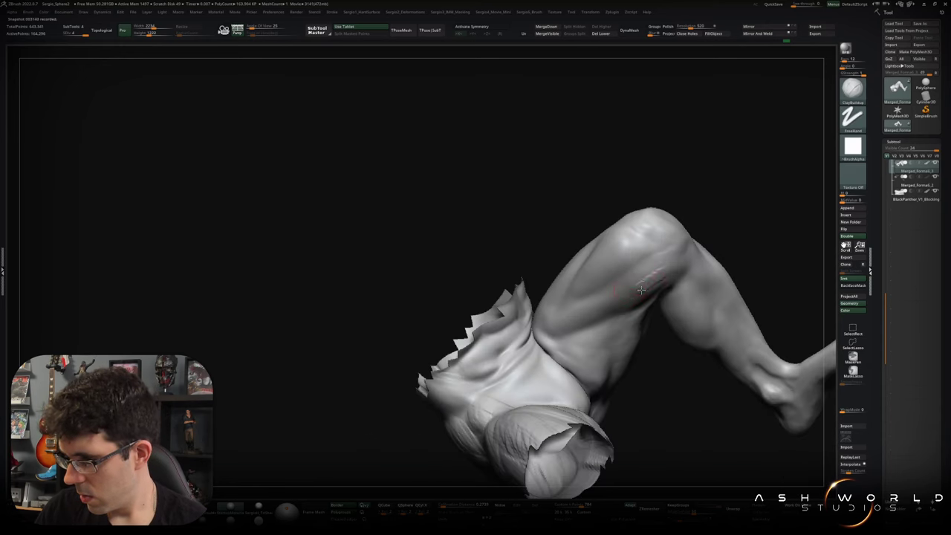
{"action": "right_click_drag", "start_coordinate": [672, 284], "coordinate": [618, 307]}
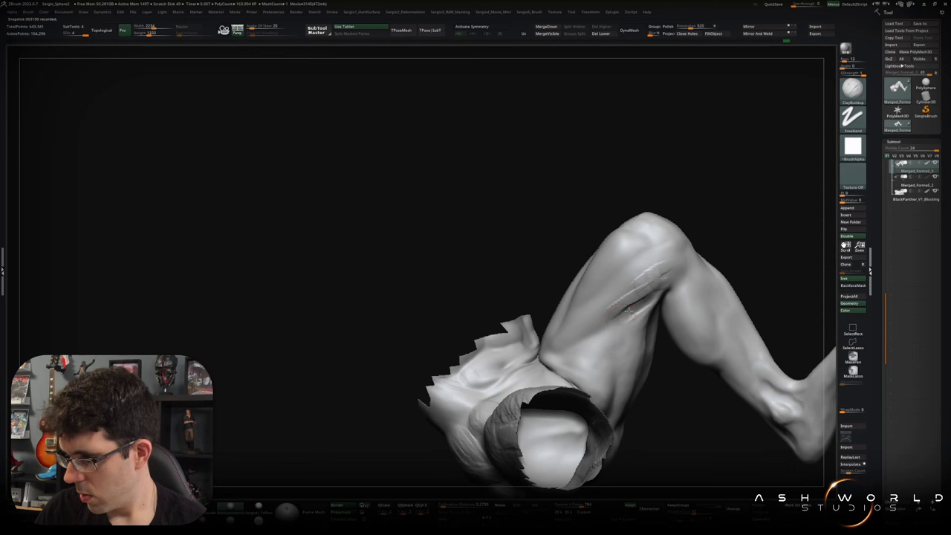
{"action": "key", "text": "shift"}
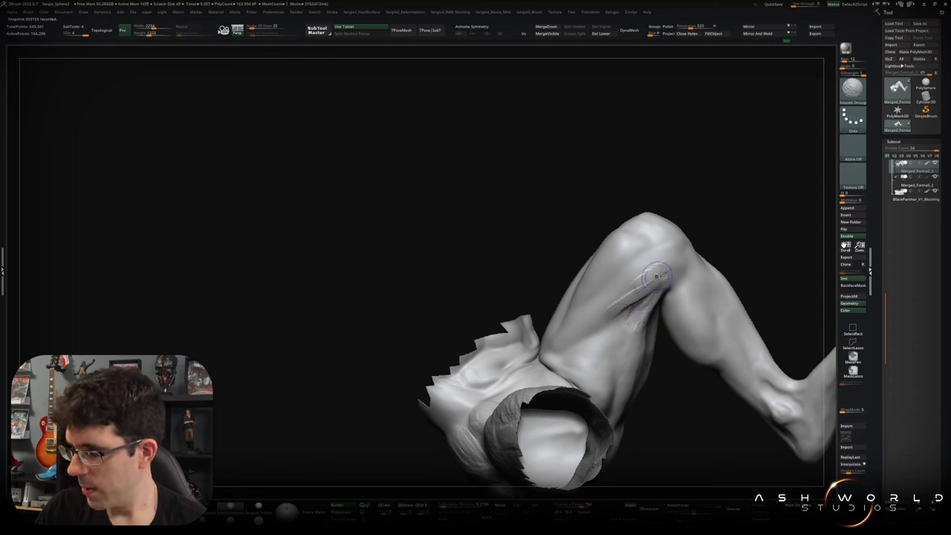
{"action": "right_click_drag", "start_coordinate": [634, 284], "coordinate": [676, 286]}
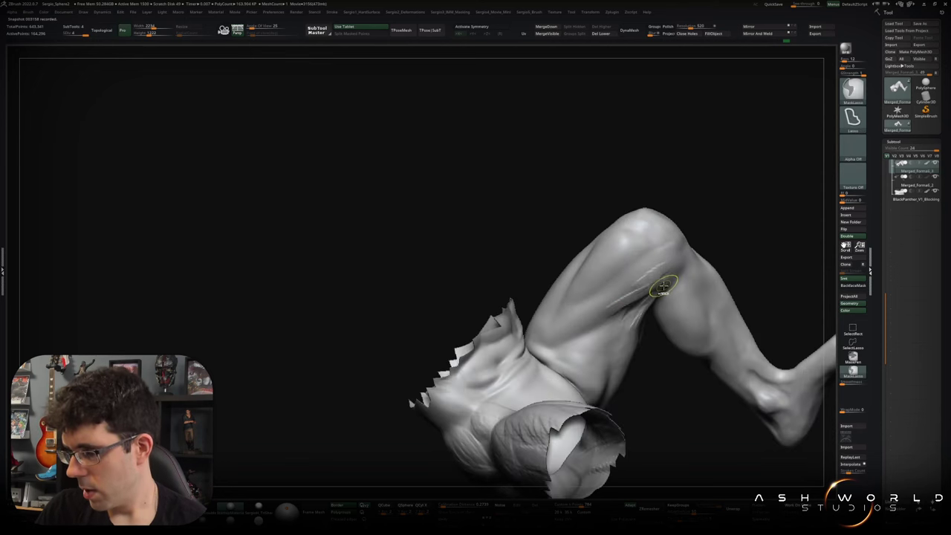
Keep Shift-smoothing the inner-thigh crease, zoomed in close on the leg.
{"action": "key", "text": "b"}
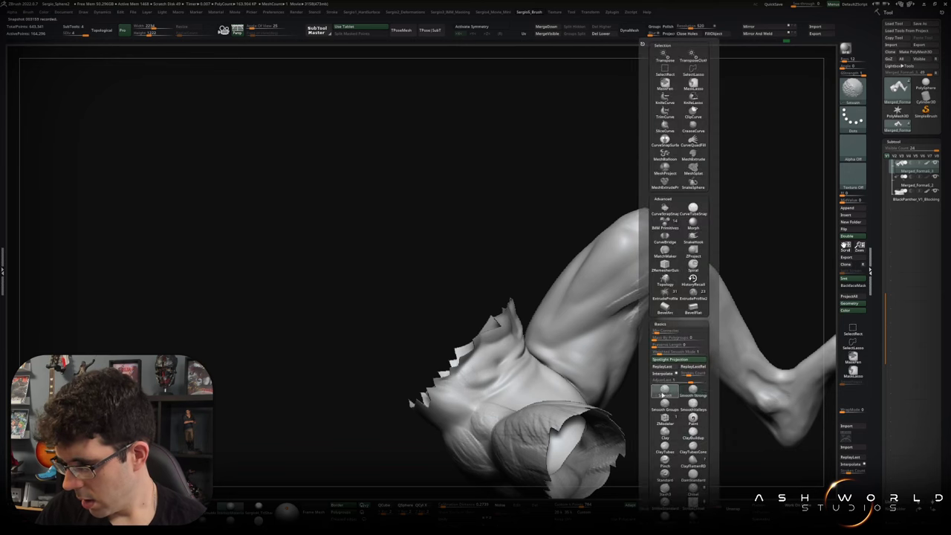
{"action": "key", "text": "Escape"}
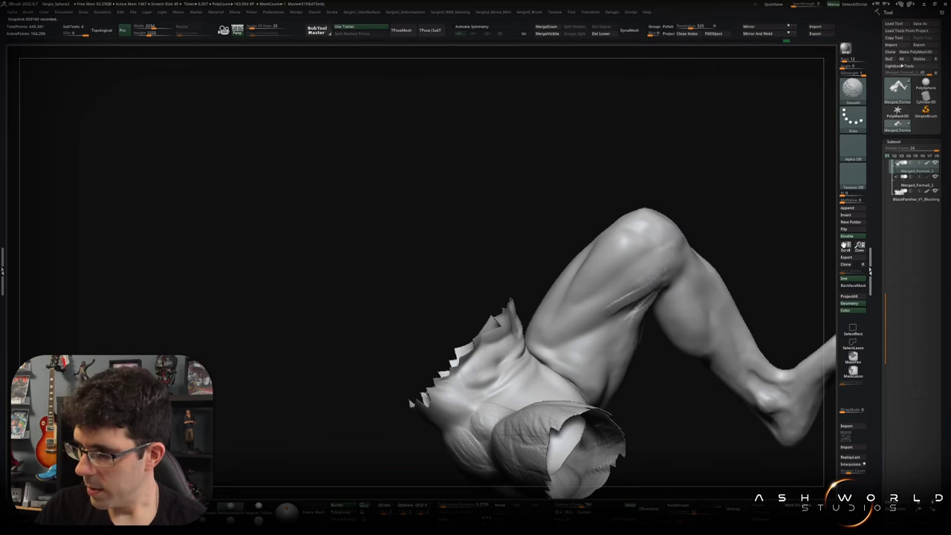
{"action": "right_click_drag", "start_coordinate": [665, 267], "coordinate": [657, 289]}
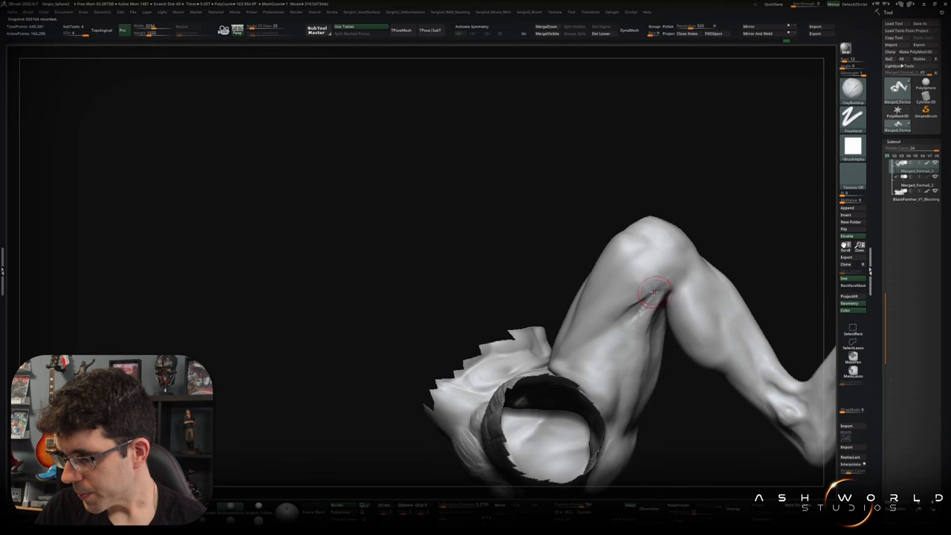
{"action": "key", "text": "shift"}
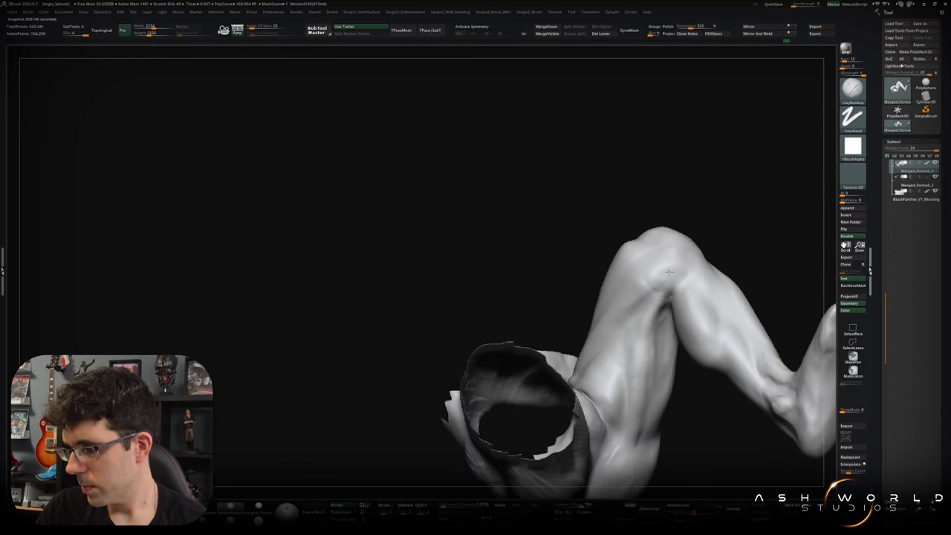
{"action": "right_click_drag", "start_coordinate": [657, 310], "coordinate": [653, 288]}
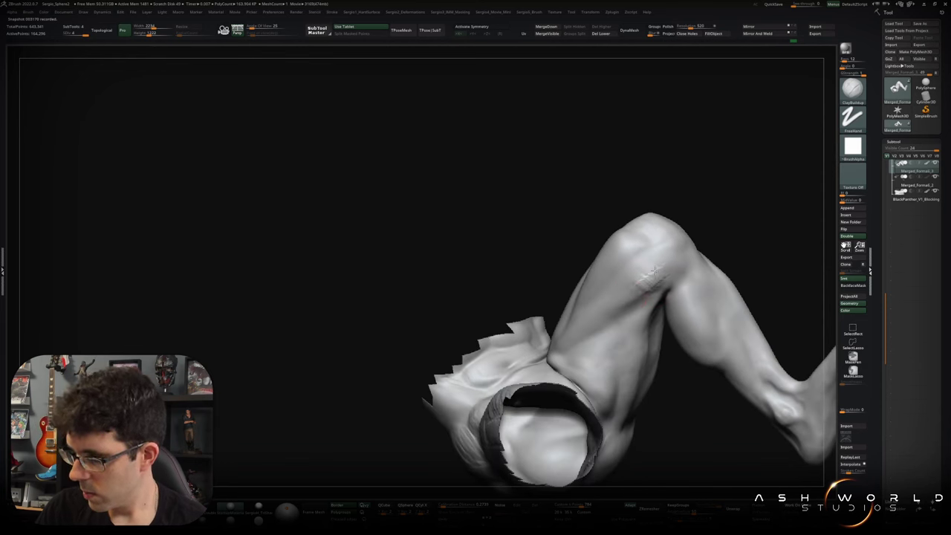
{"action": "key", "text": "shift"}
{"action": "mouse_move", "coordinate": [655, 268]}
{"action": "right_mouse_down", "text": "ctrl"}
{"action": "mouse_move", "coordinate": [651, 338]}
{"action": "mouse_move", "coordinate": [622, 309]}
{"action": "right_mouse_up", "text": "ctrl"}
{"action": "key", "text": "shift+f"}
{"action": "key", "text": "shift+f"}
{"action": "key", "text": "shift"}
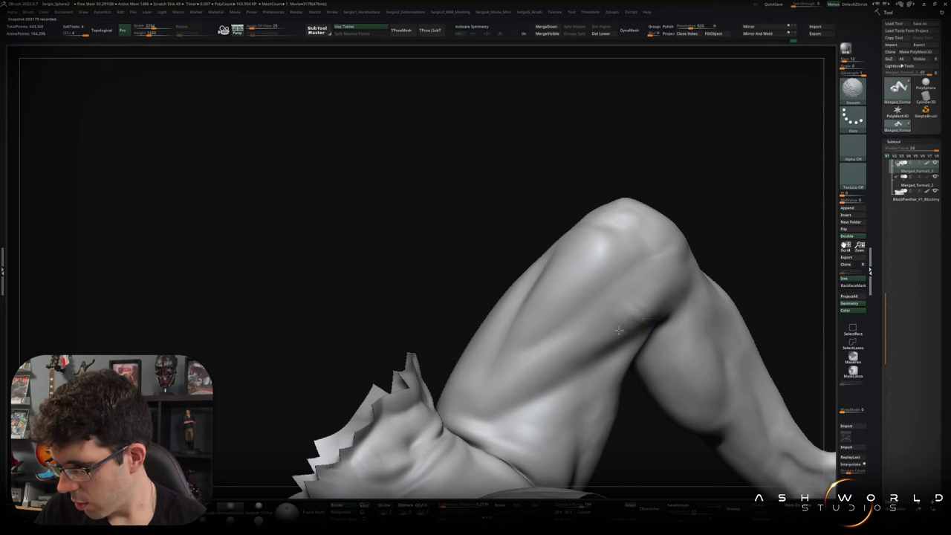
{"action": "mouse_move", "coordinate": [668, 307]}
{"action": "right_mouse_down"}
{"action": "mouse_move", "coordinate": [641, 309]}
{"action": "mouse_move", "coordinate": [662, 309]}
{"action": "mouse_move", "coordinate": [654, 341]}
{"action": "mouse_move", "coordinate": [639, 320]}
{"action": "mouse_move", "coordinate": [574, 316]}
{"action": "mouse_move", "coordinate": [587, 319]}
{"action": "mouse_move", "coordinate": [577, 302]}
{"action": "mouse_move", "coordinate": [593, 313]}
{"action": "mouse_move", "coordinate": [606, 304]}
{"action": "right_mouse_up"}
{"action": "key", "text": "b"}
{"action": "key", "text": "m"}
{"action": "key", "text": "v"}
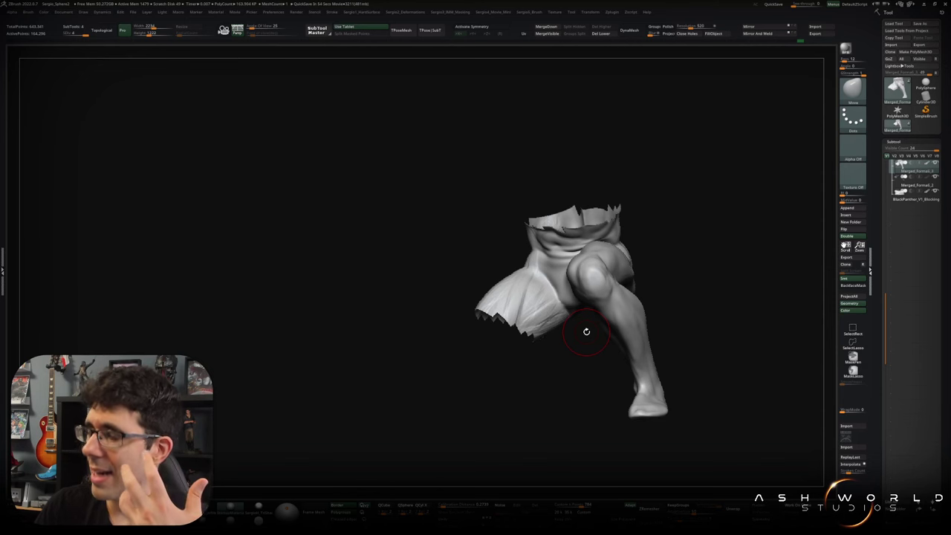
Orbit around the lower leg to inspect the ankle from several angles.
{"action": "mouse_move", "coordinate": [673, 318]}
{"action": "left_mouse_down"}
{"action": "mouse_move", "coordinate": [691, 347]}
{"action": "mouse_move", "coordinate": [570, 291]}
{"action": "mouse_move", "coordinate": [636, 344]}
{"action": "mouse_move", "coordinate": [586, 319]}
{"action": "left_mouse_up"}
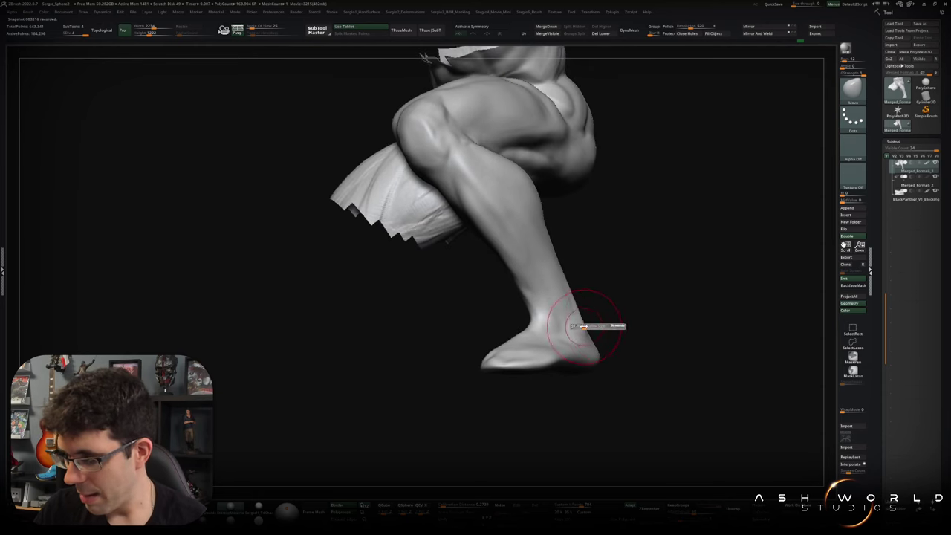
{"action": "mouse_move", "coordinate": [594, 318]}
{"action": "left_mouse_down"}
{"action": "mouse_move", "coordinate": [588, 323]}
{"action": "mouse_move", "coordinate": [605, 323]}
{"action": "mouse_move", "coordinate": [591, 324]}
{"action": "mouse_move", "coordinate": [579, 298]}
{"action": "left_mouse_up"}
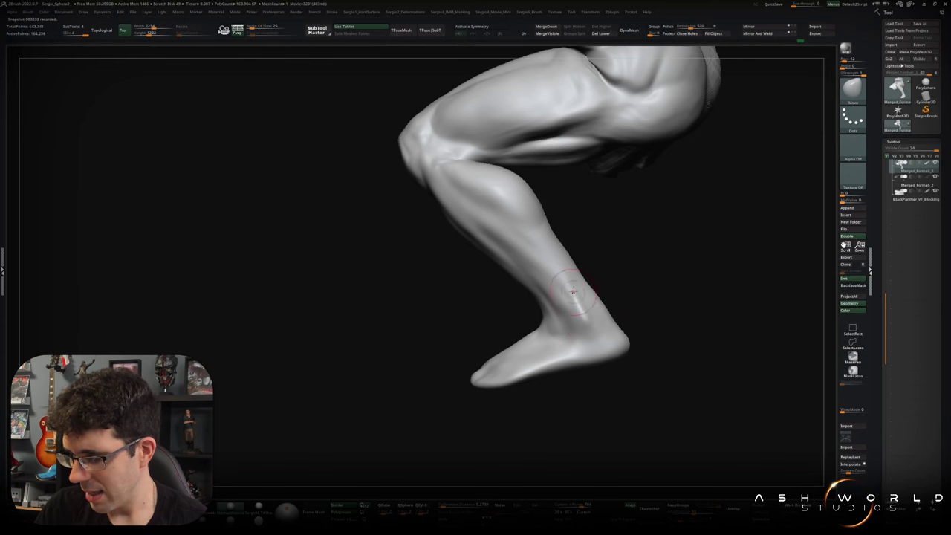
{"action": "mouse_move", "coordinate": [581, 314]}
{"action": "left_mouse_down"}
{"action": "mouse_move", "coordinate": [622, 297]}
{"action": "mouse_move", "coordinate": [588, 328]}
{"action": "mouse_move", "coordinate": [598, 304]}
{"action": "mouse_move", "coordinate": [601, 320]}
{"action": "mouse_move", "coordinate": [586, 326]}
{"action": "mouse_move", "coordinate": [610, 309]}
{"action": "mouse_move", "coordinate": [581, 312]}
{"action": "mouse_move", "coordinate": [611, 303]}
{"action": "mouse_move", "coordinate": [563, 346]}
{"action": "left_mouse_up"}
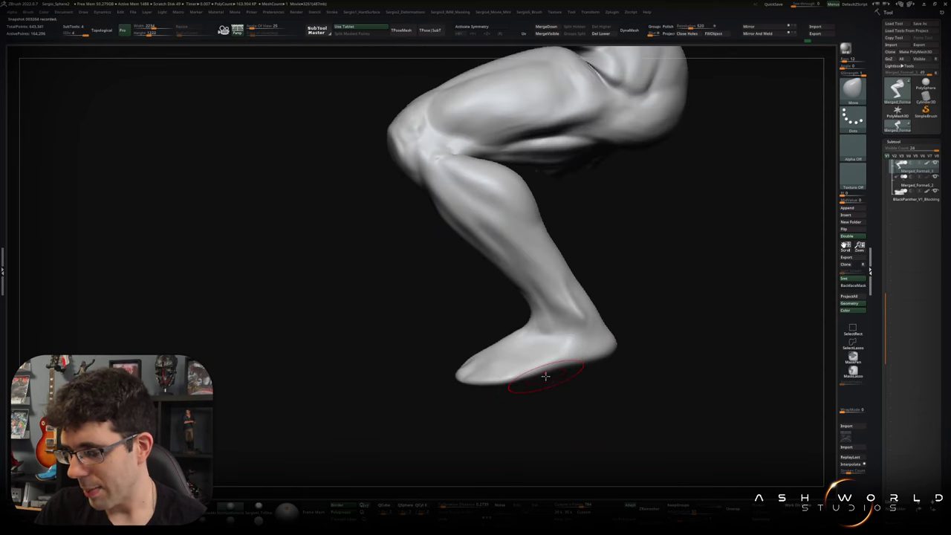
{"action": "mouse_move", "coordinate": [546, 377]}
{"action": "left_mouse_down"}
{"action": "mouse_move", "coordinate": [627, 312]}
{"action": "mouse_move", "coordinate": [573, 321]}
{"action": "left_mouse_up"}
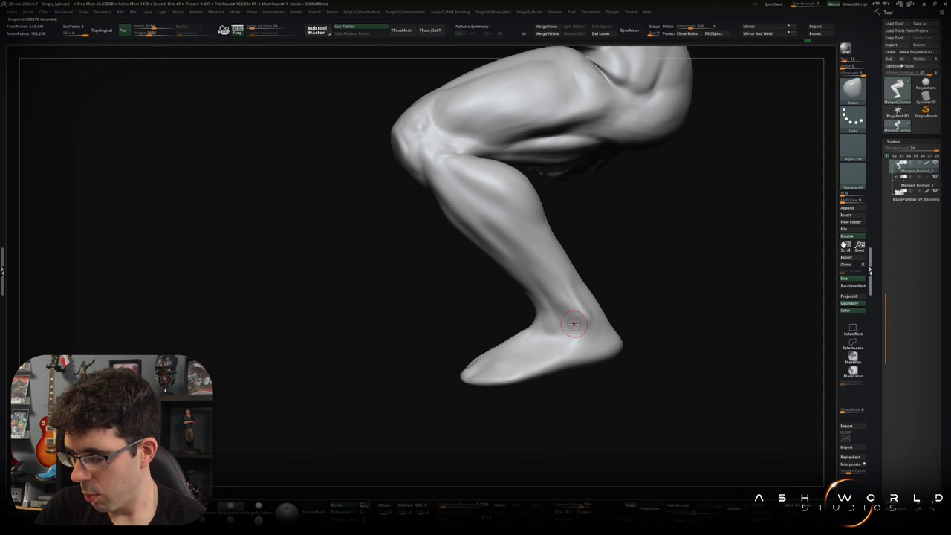
Switch from Move to Standard, then to the Clay brush, rotating the leg slightly.
{"action": "key", "text": "b"}
{"action": "key", "text": "s"}
{"action": "key", "text": "t"}
{"action": "key", "text": "b"}
{"action": "key", "text": "c"}
{"action": "key", "text": "l"}
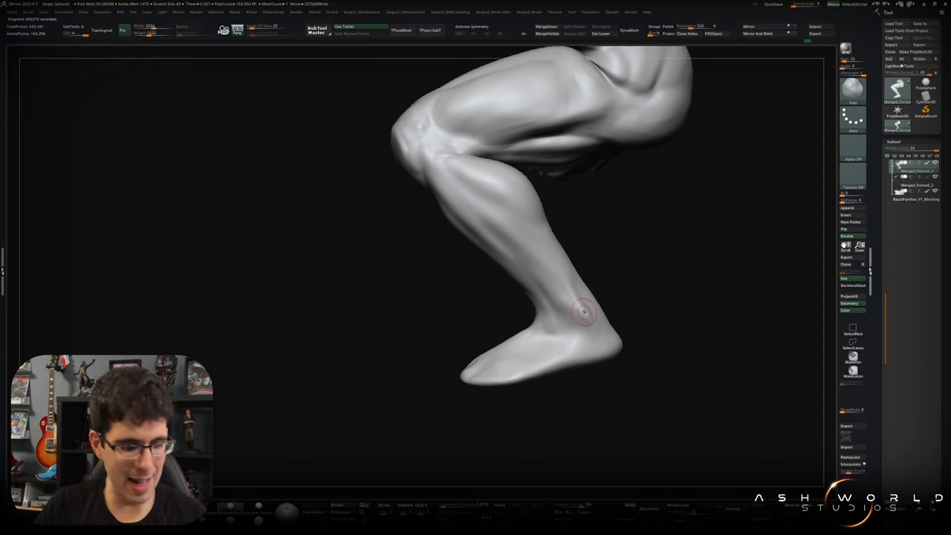
{"action": "mouse_move", "coordinate": [643, 297]}
{"action": "left_mouse_down"}
{"action": "mouse_move", "coordinate": [666, 289]}
{"action": "mouse_move", "coordinate": [632, 304]}
{"action": "left_mouse_up"}
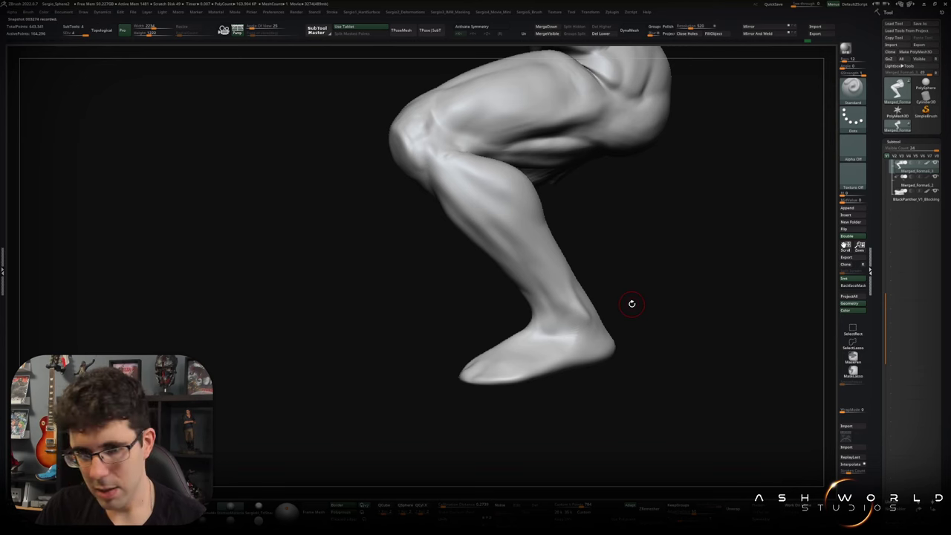
{"action": "left_click_drag", "start_coordinate": [639, 312], "coordinate": [649, 314]}
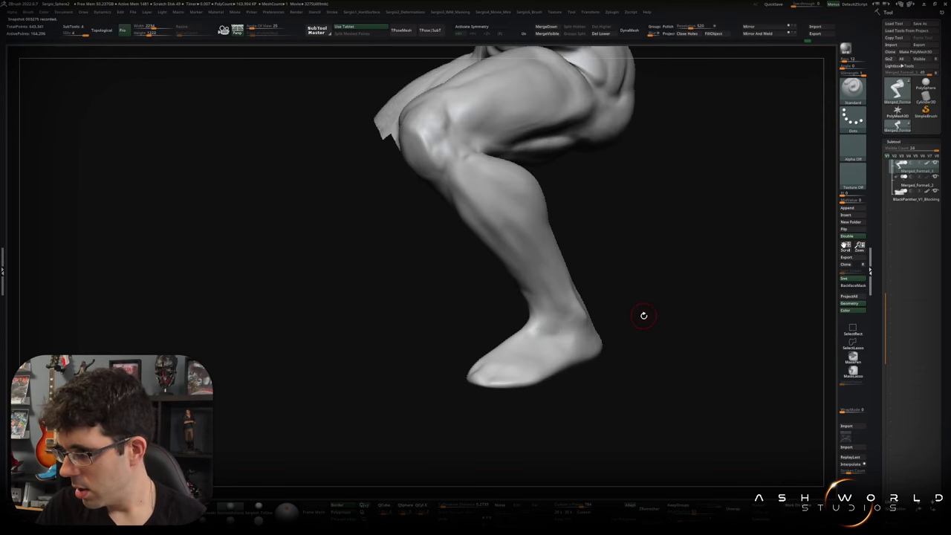
Try ClayBuildup, SelectLasso and Inflat brushes before settling on the Clay brush.
{"action": "key", "text": "b"}
{"action": "key", "text": "c"}
{"action": "key", "text": "b"}
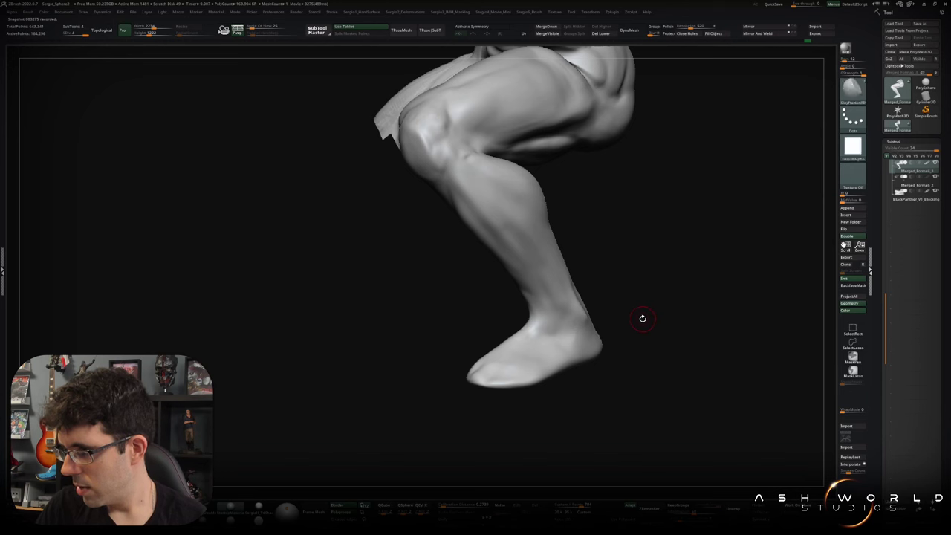
{"action": "key", "text": "b"}
{"action": "key", "text": "s"}
{"action": "key", "text": "l"}
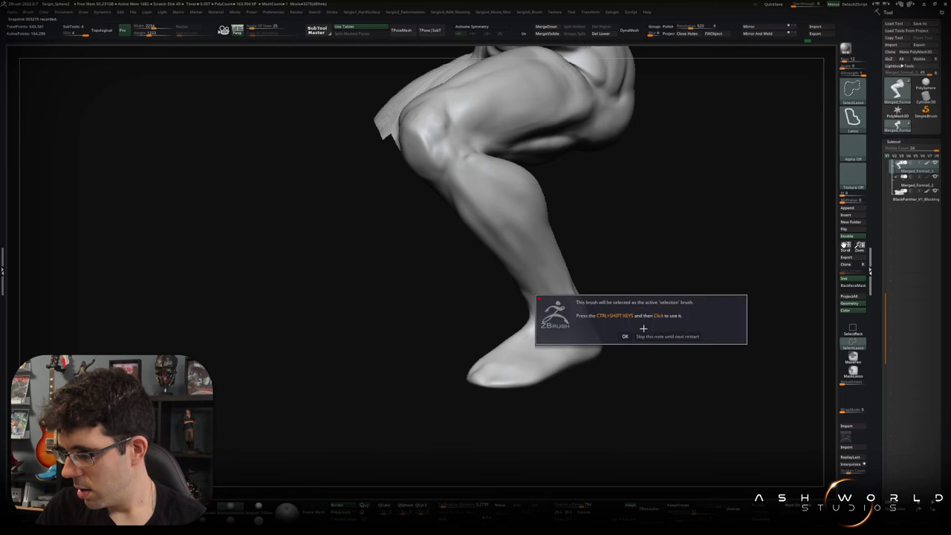
{"action": "left_click", "coordinate": [643, 328]}
{"action": "key", "text": "b"}
{"action": "key", "text": "i"}
{"action": "key", "text": "n"}
{"action": "key", "text": "b"}
{"action": "key", "text": "c"}
{"action": "key", "text": "l"}
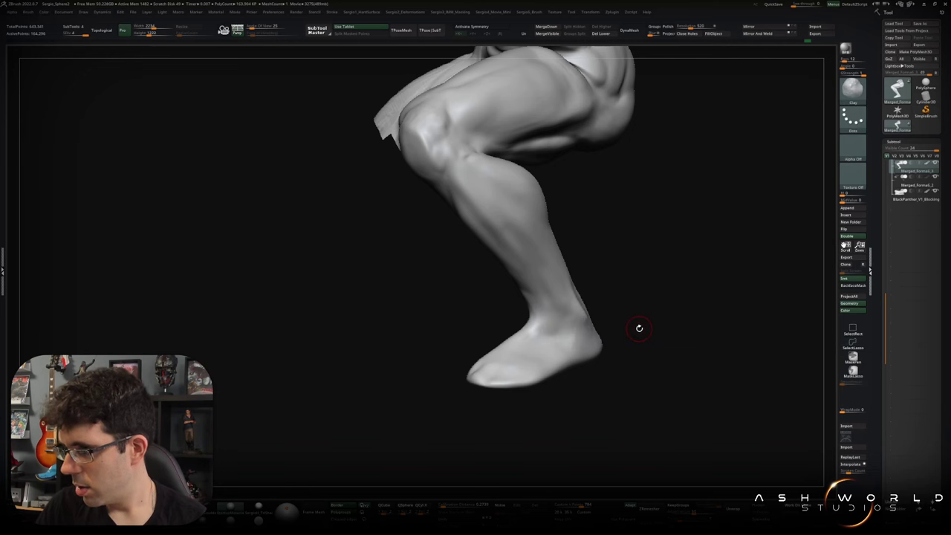
{"action": "left_click", "coordinate": [648, 312]}
Select the ClayBuildup brush from the full brush library.
{"action": "mouse_move", "coordinate": [654, 310]}
{"action": "left_mouse_down"}
{"action": "mouse_move", "coordinate": [588, 327]}
{"action": "mouse_move", "coordinate": [575, 301]}
{"action": "left_mouse_up"}
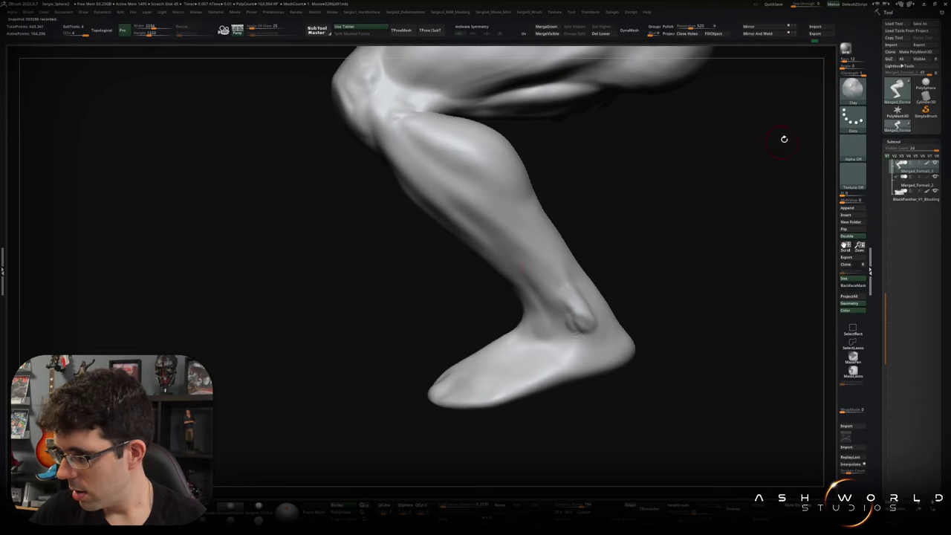
{"action": "left_click", "coordinate": [852, 89]}
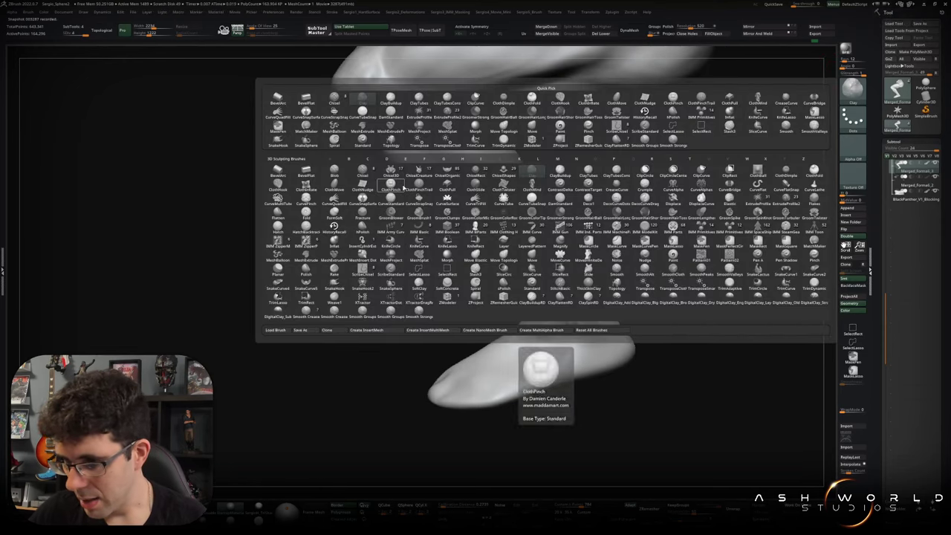
{"action": "left_click", "coordinate": [559, 173]}
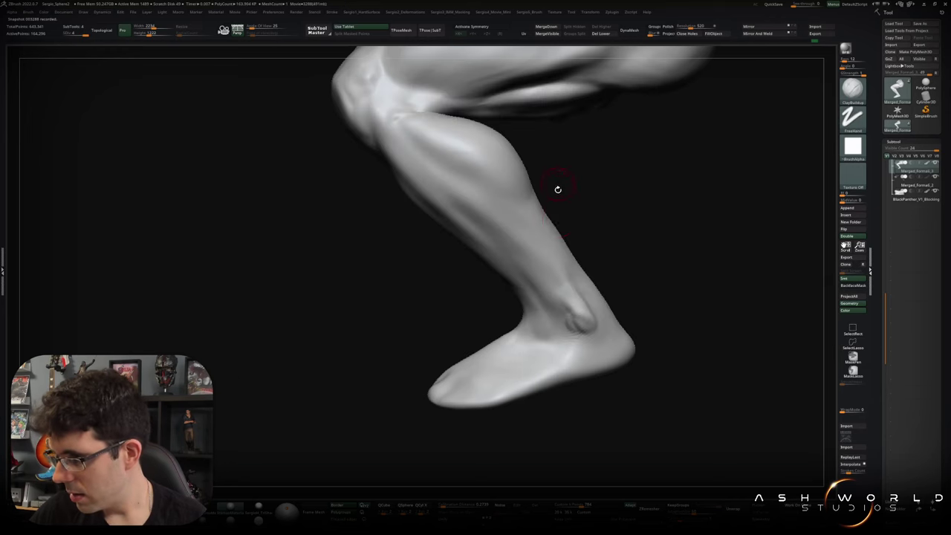
{"action": "key", "text": "b"}
{"action": "key", "text": "c"}
{"action": "key", "text": "l"}
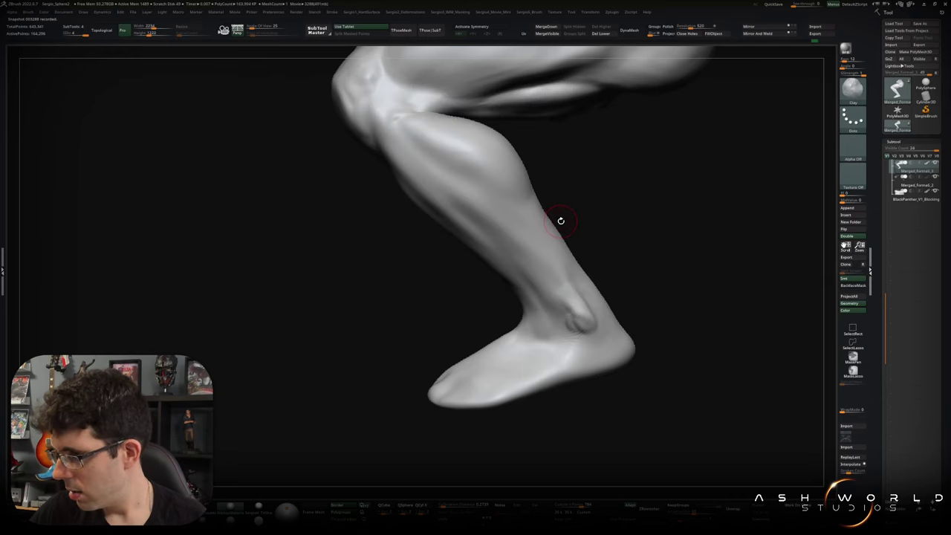
{"action": "left_click", "coordinate": [853, 89]}
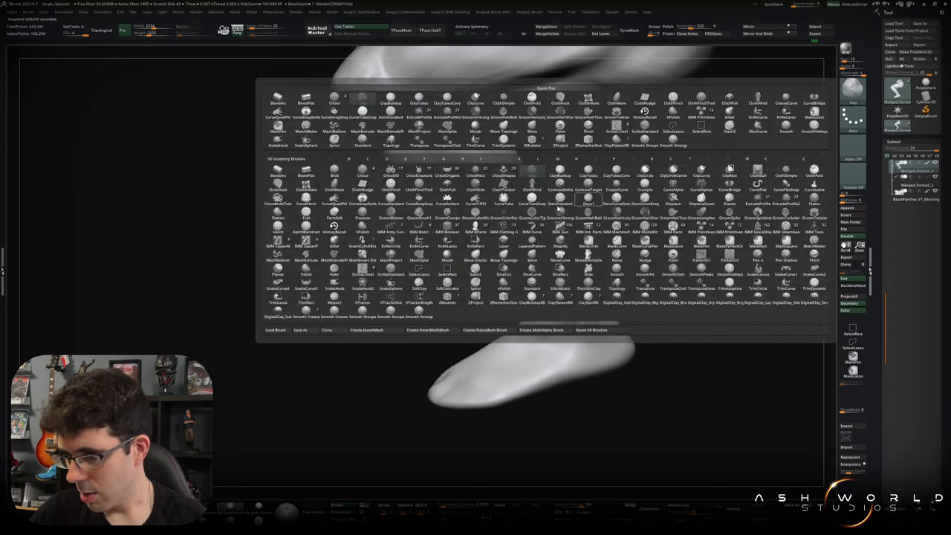
{"action": "mouse_move", "coordinate": [559, 171]}
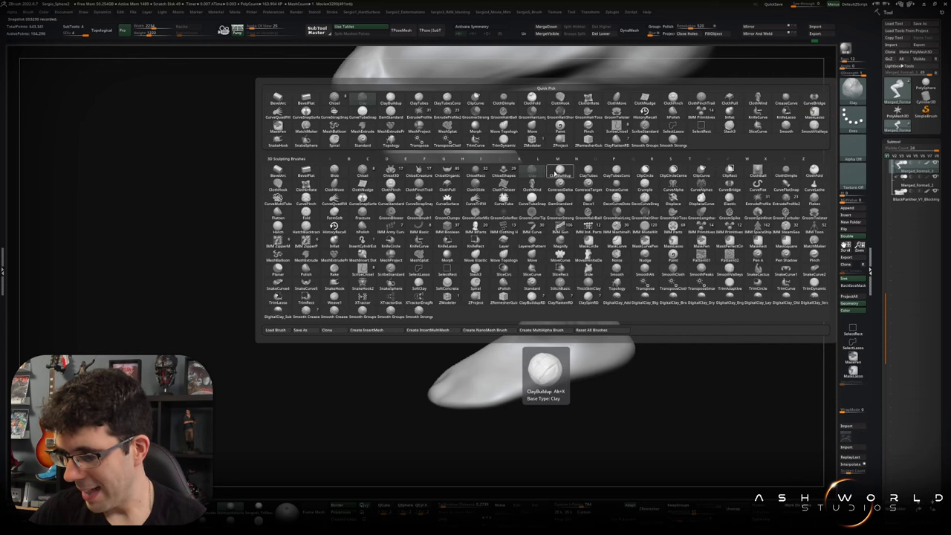
{"action": "left_click", "coordinate": [555, 174]}
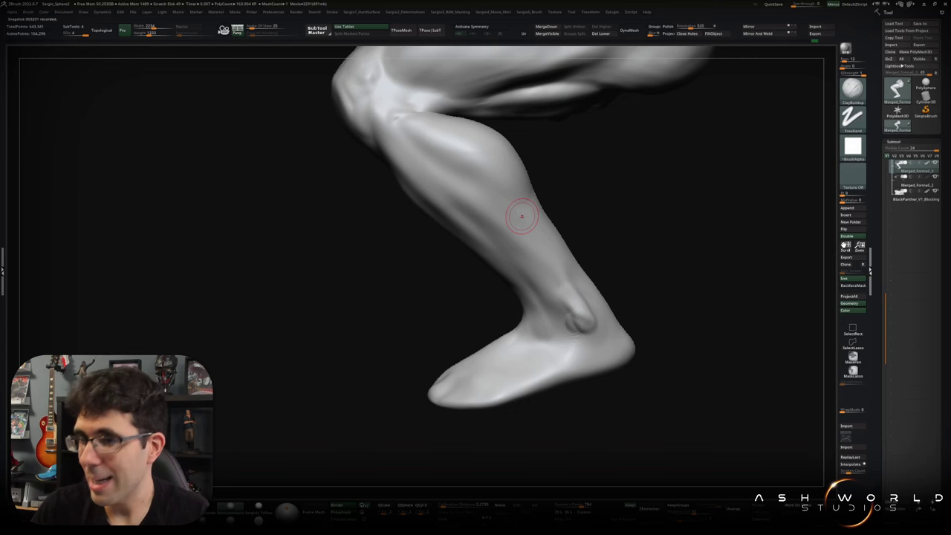
Build up tendon ridges just above the ankle, checking them from several angles.
{"action": "left_click_drag", "start_coordinate": [658, 299], "coordinate": [570, 321]}
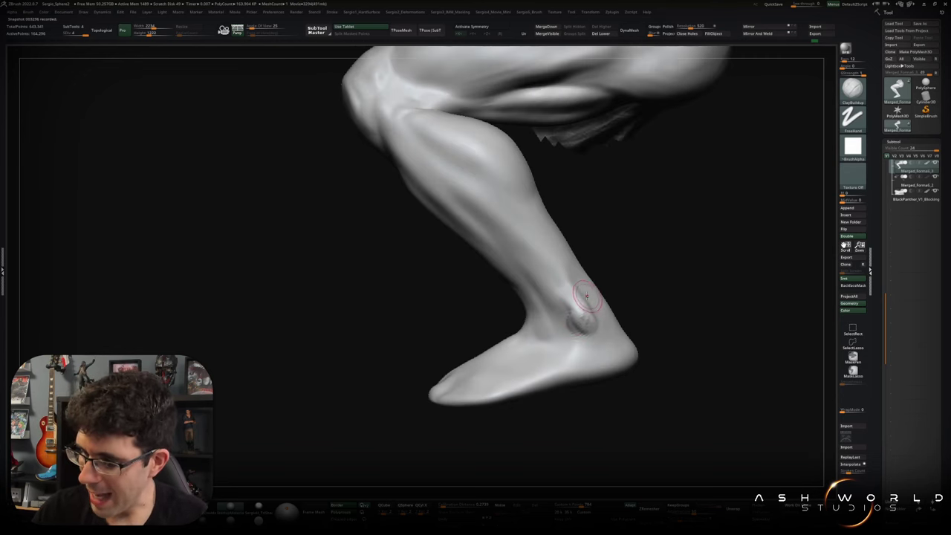
{"action": "mouse_move", "coordinate": [588, 318]}
{"action": "right_mouse_down"}
{"action": "mouse_move", "coordinate": [568, 278]}
{"action": "mouse_move", "coordinate": [567, 325]}
{"action": "right_mouse_up"}
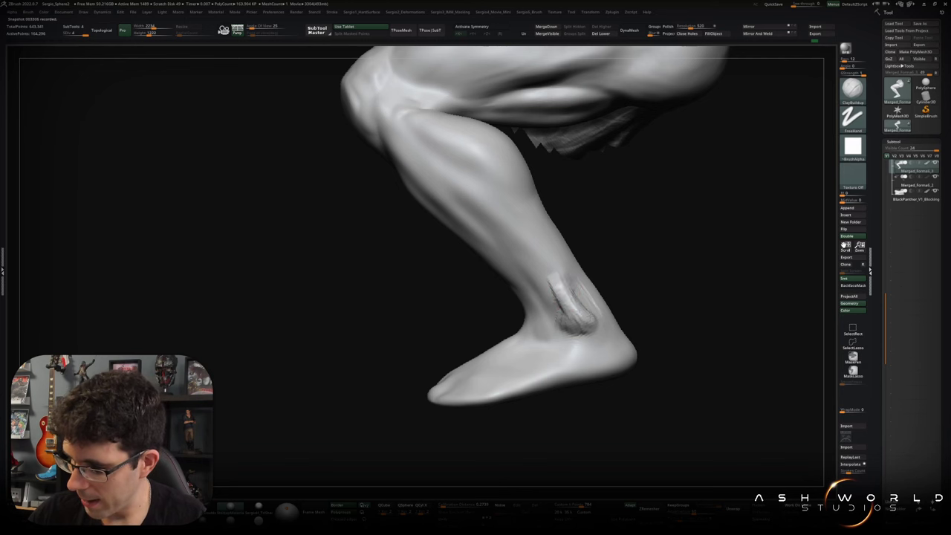
{"action": "mouse_move", "coordinate": [589, 321]}
{"action": "right_mouse_down"}
{"action": "mouse_move", "coordinate": [601, 310]}
{"action": "mouse_move", "coordinate": [597, 295]}
{"action": "mouse_move", "coordinate": [571, 294]}
{"action": "right_mouse_up"}
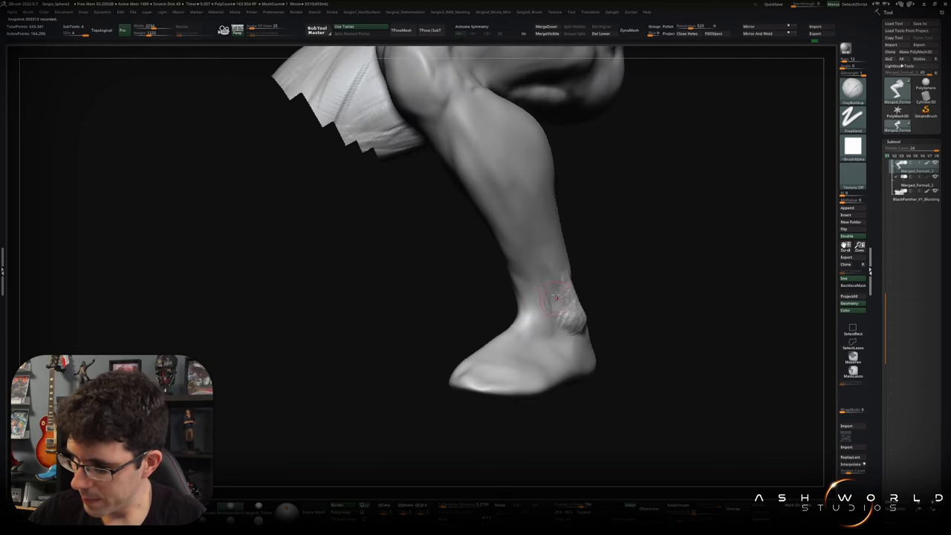
{"action": "right_click_drag", "start_coordinate": [550, 290], "coordinate": [557, 280]}
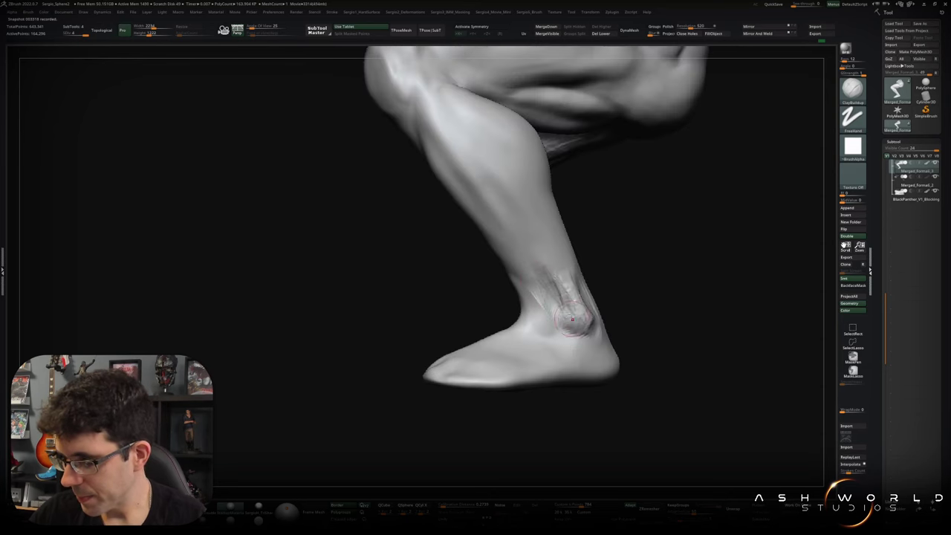
{"action": "right_click_drag", "start_coordinate": [568, 316], "coordinate": [578, 286]}
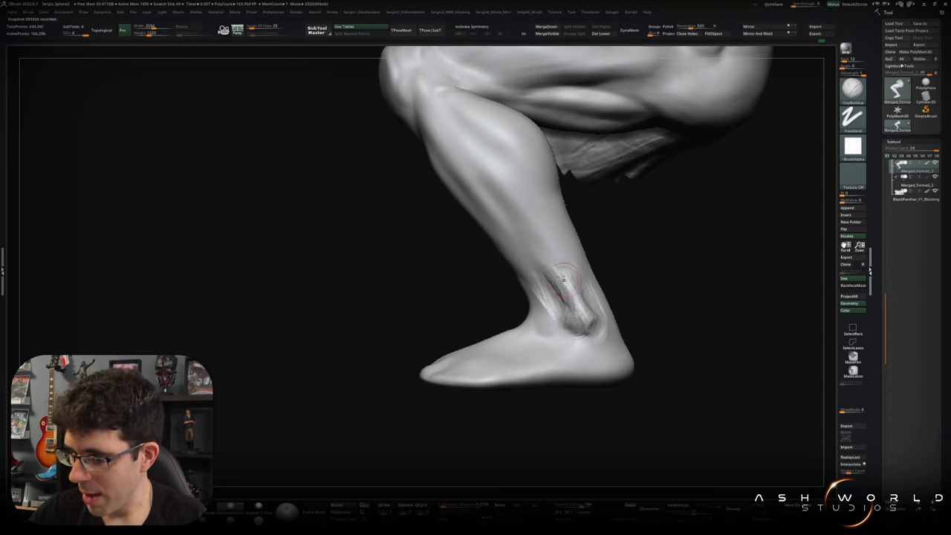
{"action": "mouse_move", "coordinate": [600, 330]}
{"action": "right_mouse_down"}
{"action": "mouse_move", "coordinate": [626, 282]}
{"action": "mouse_move", "coordinate": [635, 291]}
{"action": "mouse_move", "coordinate": [572, 278]}
{"action": "mouse_move", "coordinate": [575, 271]}
{"action": "mouse_move", "coordinate": [535, 339]}
{"action": "mouse_move", "coordinate": [552, 317]}
{"action": "right_mouse_up"}
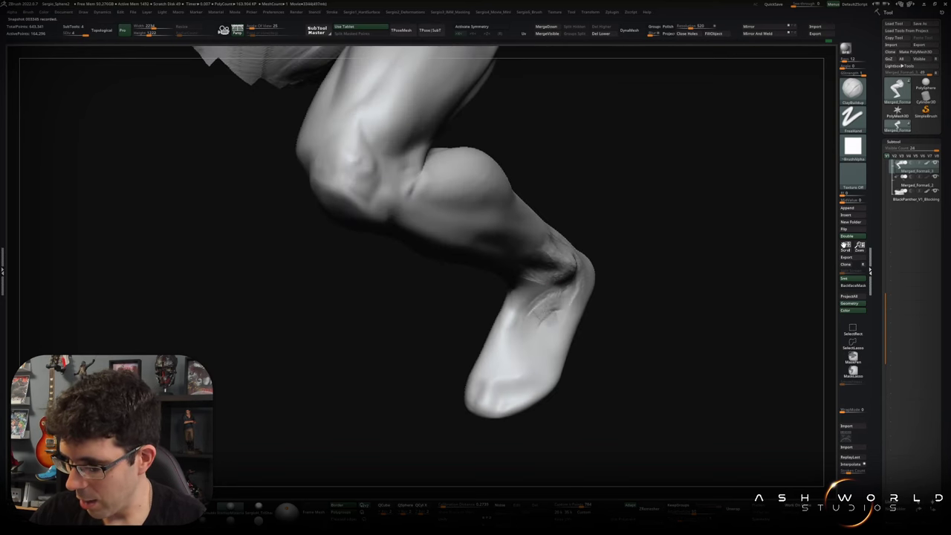
{"action": "right_click_drag", "start_coordinate": [547, 325], "coordinate": [525, 346]}
Zoom in on the ankle, shrink the brush, and switch to the Clay brush.
{"action": "key", "text": "b"}
{"action": "key", "text": "m"}
{"action": "key", "text": "v"}
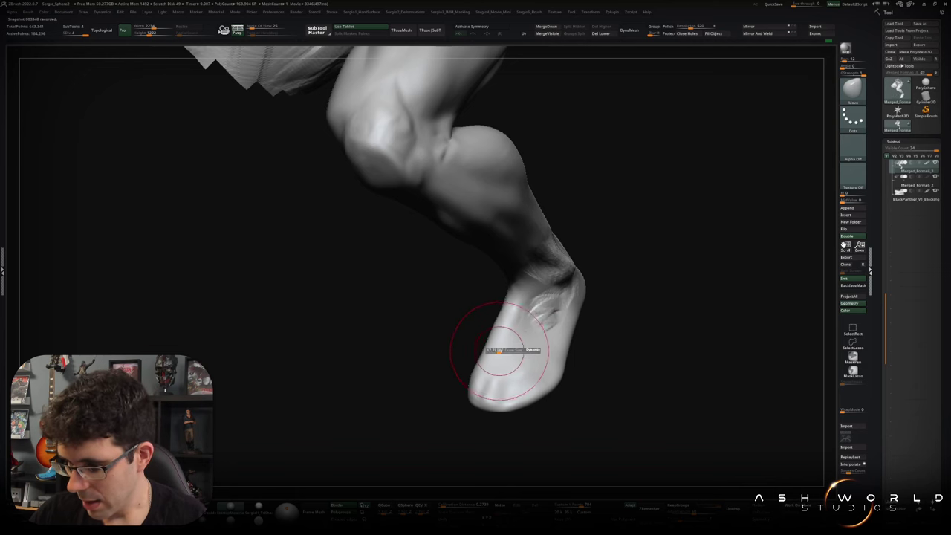
{"action": "right_click_drag", "start_coordinate": [503, 325], "coordinate": [490, 341]}
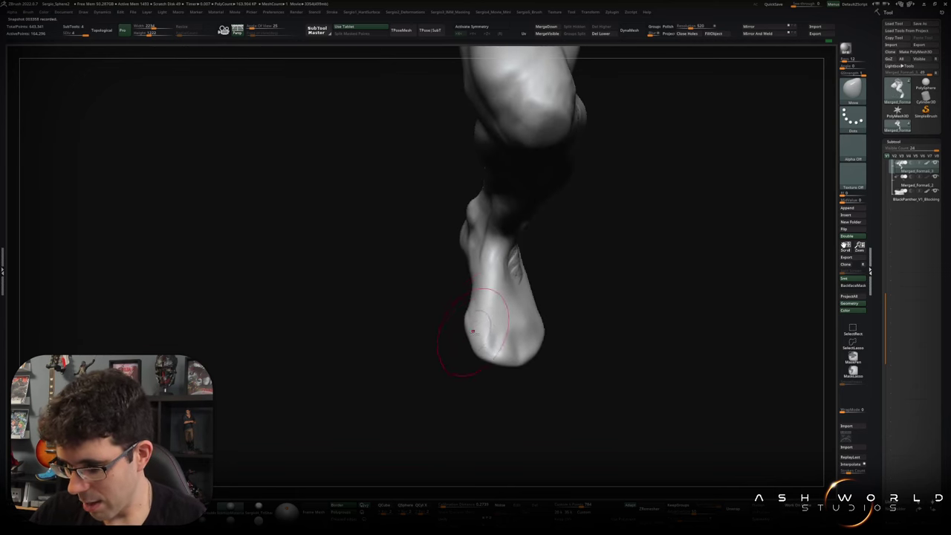
{"action": "mouse_move", "coordinate": [487, 349]}
{"action": "right_mouse_down"}
{"action": "mouse_move", "coordinate": [494, 368]}
{"action": "mouse_move", "coordinate": [522, 325]}
{"action": "mouse_move", "coordinate": [457, 268]}
{"action": "right_mouse_up"}
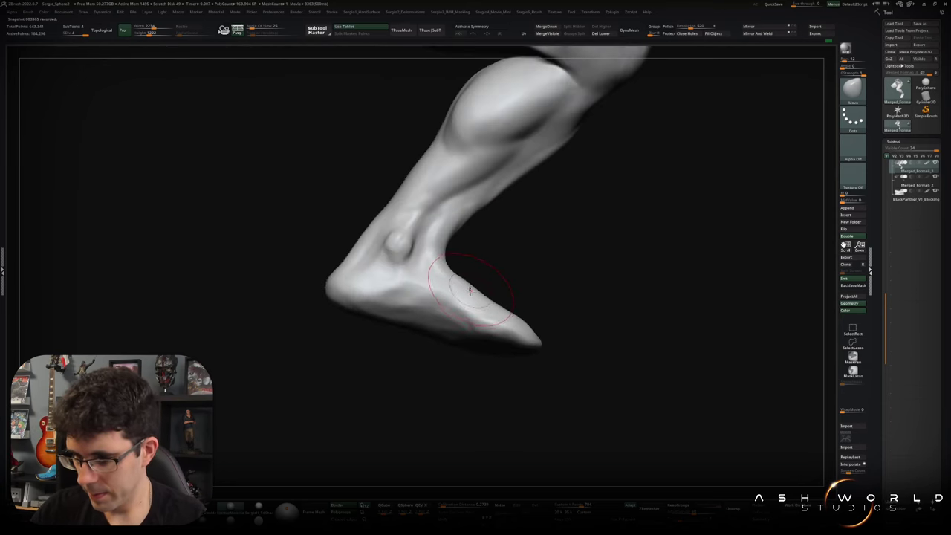
{"action": "key", "text": "s"}
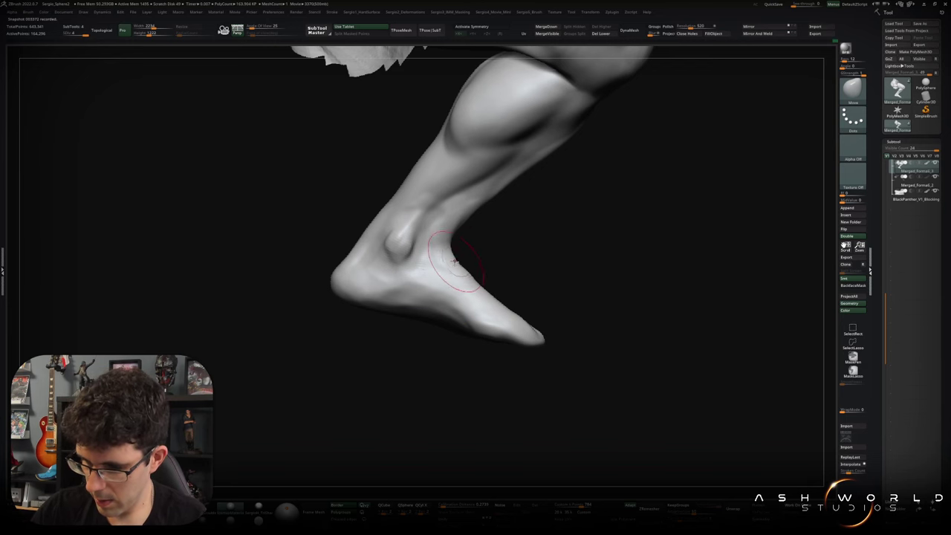
{"action": "mouse_move", "coordinate": [458, 259]}
{"action": "right_mouse_down"}
{"action": "mouse_move", "coordinate": [520, 272]}
{"action": "mouse_move", "coordinate": [446, 229]}
{"action": "mouse_move", "coordinate": [446, 255]}
{"action": "mouse_move", "coordinate": [446, 245]}
{"action": "mouse_move", "coordinate": [468, 253]}
{"action": "mouse_move", "coordinate": [497, 208]}
{"action": "mouse_move", "coordinate": [450, 250]}
{"action": "mouse_move", "coordinate": [431, 292]}
{"action": "mouse_move", "coordinate": [453, 268]}
{"action": "right_mouse_up"}
{"action": "key", "text": "s"}
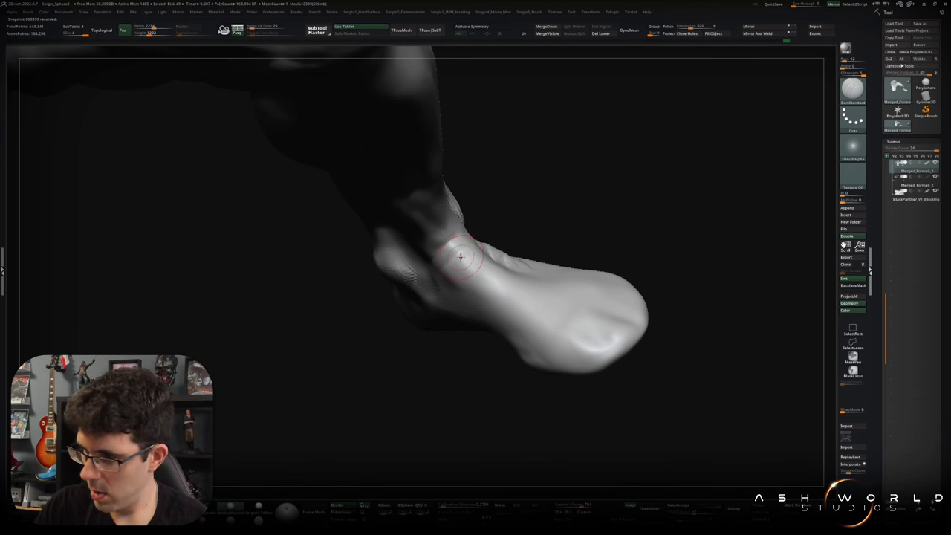
{"action": "key", "text": "b"}
{"action": "key", "text": "c"}
{"action": "key", "text": "l"}
Build up and smooth clay on the ankle and lower shin, viewed from behind the heel.
{"action": "right_click_drag", "start_coordinate": [495, 248], "coordinate": [431, 272]}
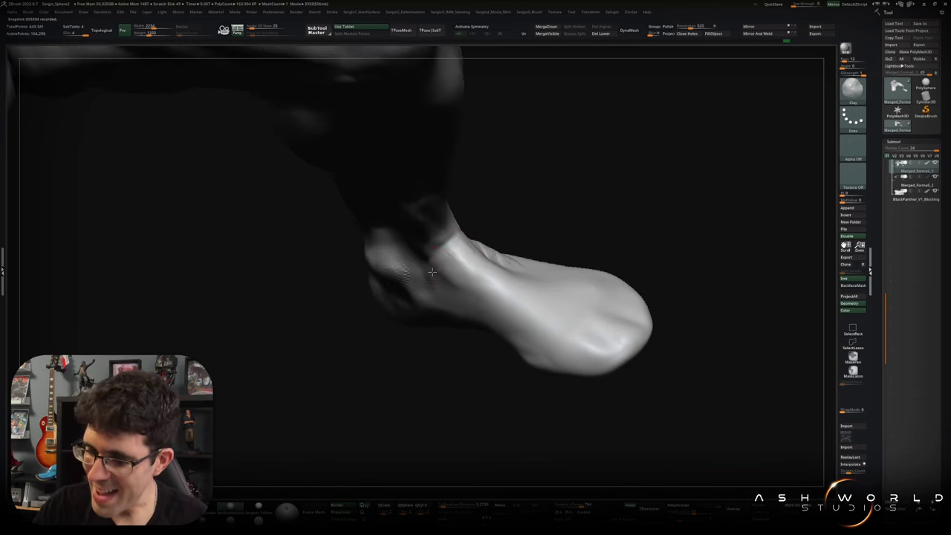
{"action": "key", "text": "space"}
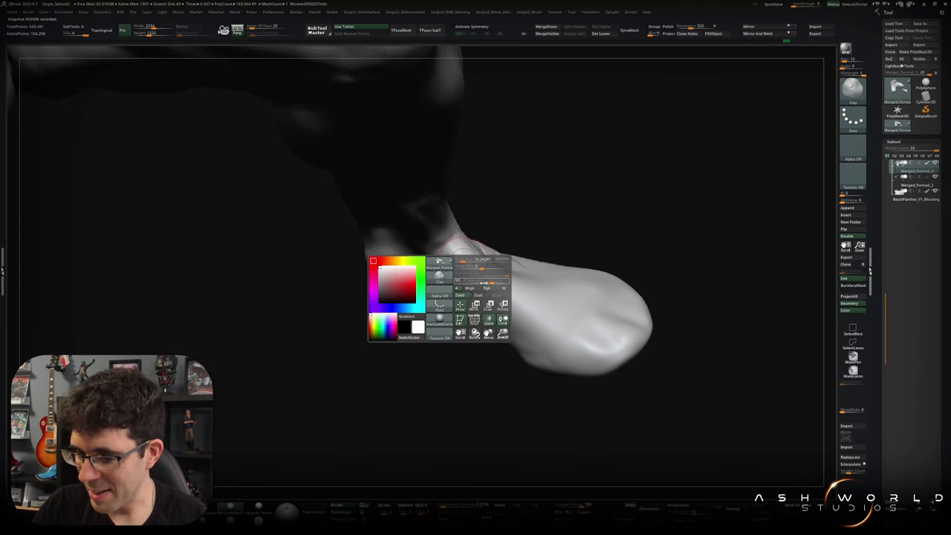
{"action": "right_click_drag", "start_coordinate": [476, 264], "coordinate": [460, 252]}
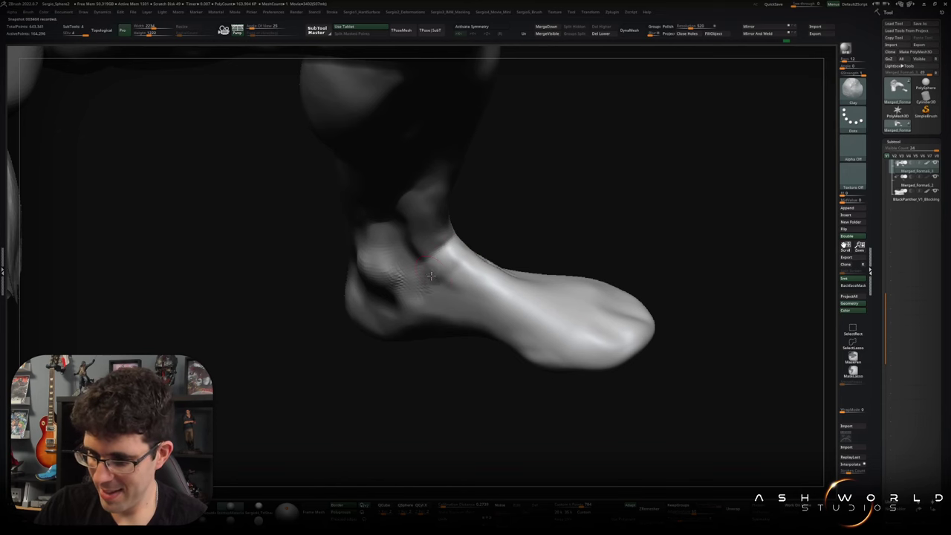
{"action": "right_click_drag", "start_coordinate": [425, 274], "coordinate": [499, 229]}
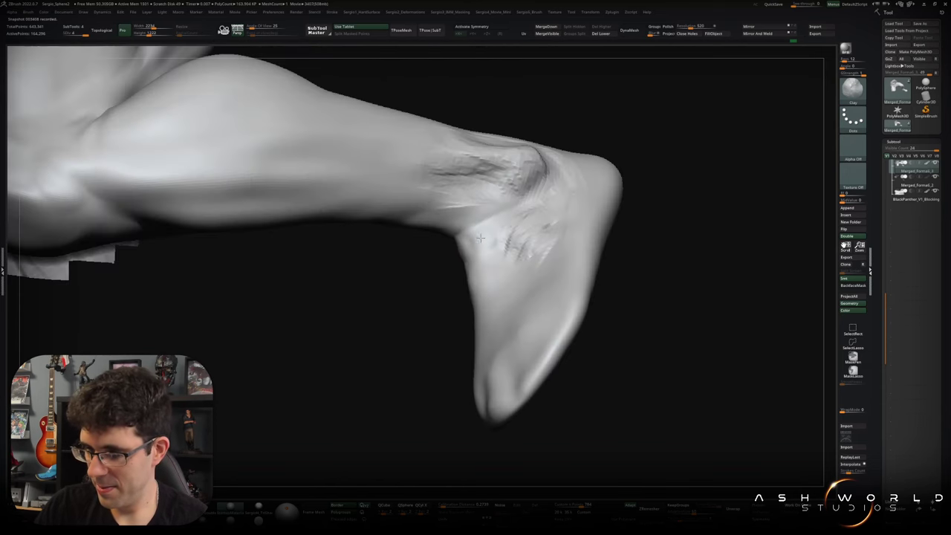
{"action": "right_click_drag", "start_coordinate": [469, 261], "coordinate": [453, 268]}
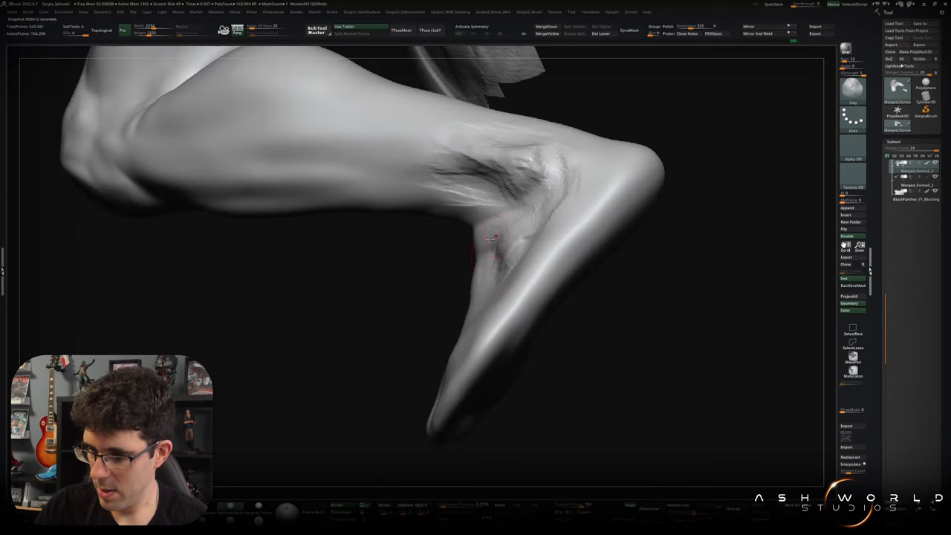
{"action": "mouse_move", "coordinate": [489, 239]}
{"action": "right_mouse_down"}
{"action": "mouse_move", "coordinate": [486, 222]}
{"action": "mouse_move", "coordinate": [483, 266]}
{"action": "right_mouse_up"}
{"action": "right_click", "coordinate": [484, 267]}
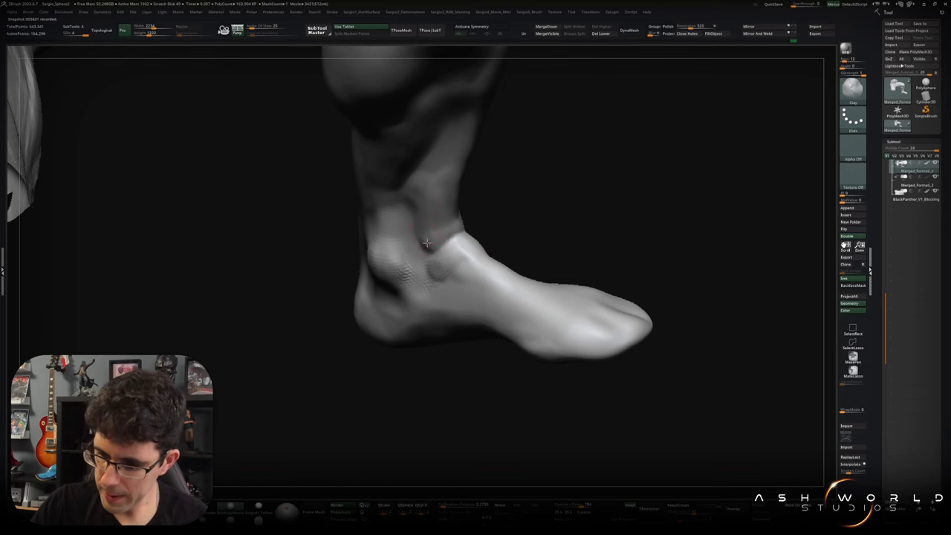
{"action": "right_click_drag", "start_coordinate": [419, 199], "coordinate": [421, 203]}
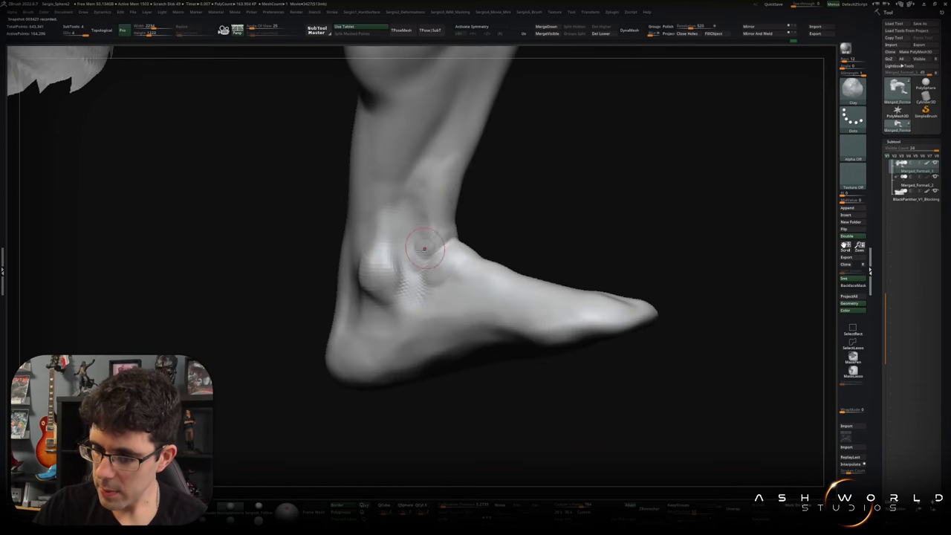
{"action": "right_click_drag", "start_coordinate": [483, 239], "coordinate": [431, 284]}
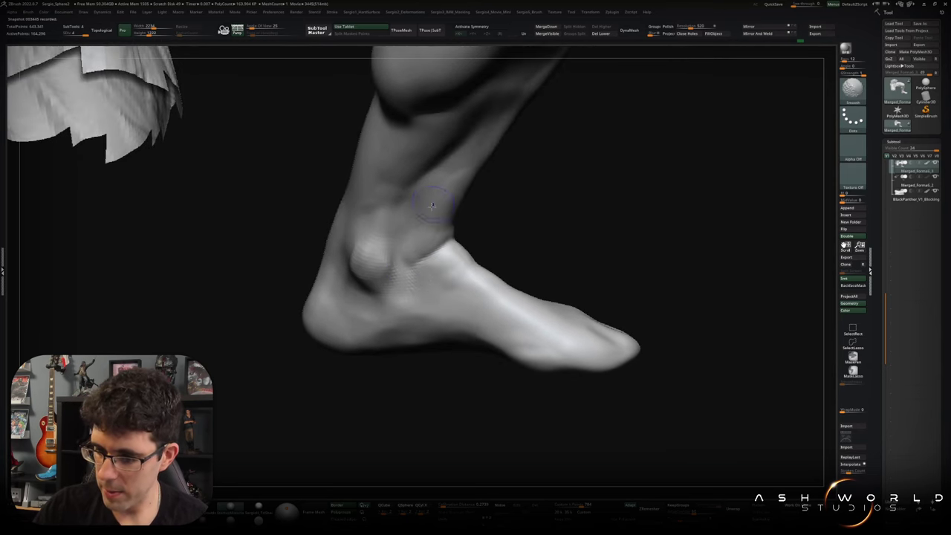
{"action": "mouse_move", "coordinate": [362, 200]}
{"action": "right_mouse_down"}
{"action": "mouse_move", "coordinate": [416, 182]}
{"action": "mouse_move", "coordinate": [463, 218]}
{"action": "mouse_move", "coordinate": [476, 208]}
{"action": "mouse_move", "coordinate": [466, 201]}
{"action": "mouse_move", "coordinate": [475, 190]}
{"action": "mouse_move", "coordinate": [454, 210]}
{"action": "mouse_move", "coordinate": [513, 214]}
{"action": "right_mouse_up"}
{"action": "key", "text": "shift"}
{"action": "key", "text": "shift"}
{"action": "left_click_drag", "start_coordinate": [510, 260], "coordinate": [503, 183]}
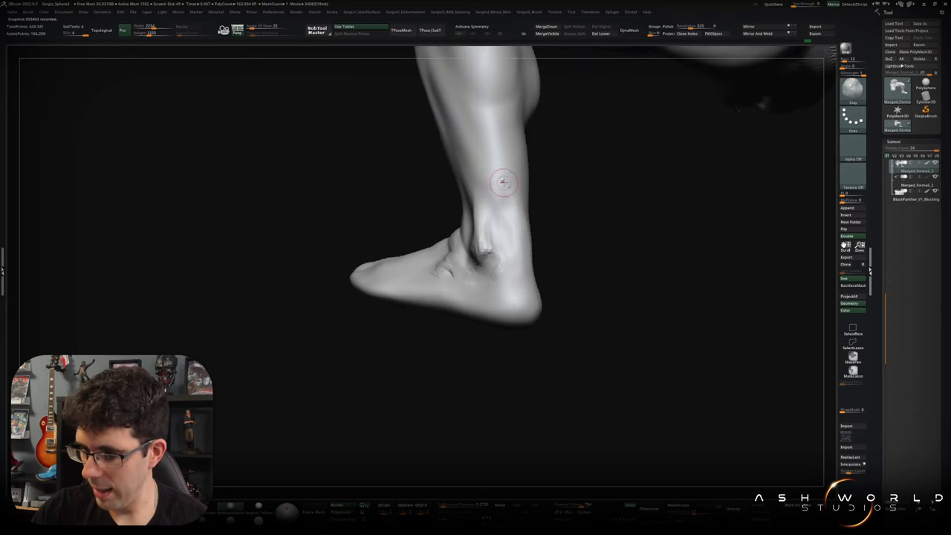
{"action": "left_click_drag", "start_coordinate": [511, 269], "coordinate": [505, 182]}
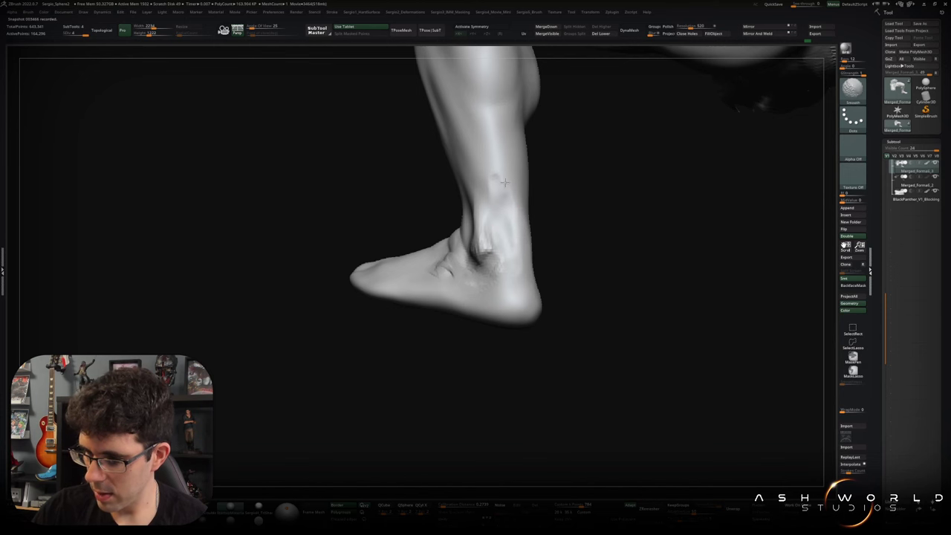
Sculpt a light tendon mark across the top of the foot below the ankle.
{"action": "right_click_drag", "start_coordinate": [495, 255], "coordinate": [460, 243]}
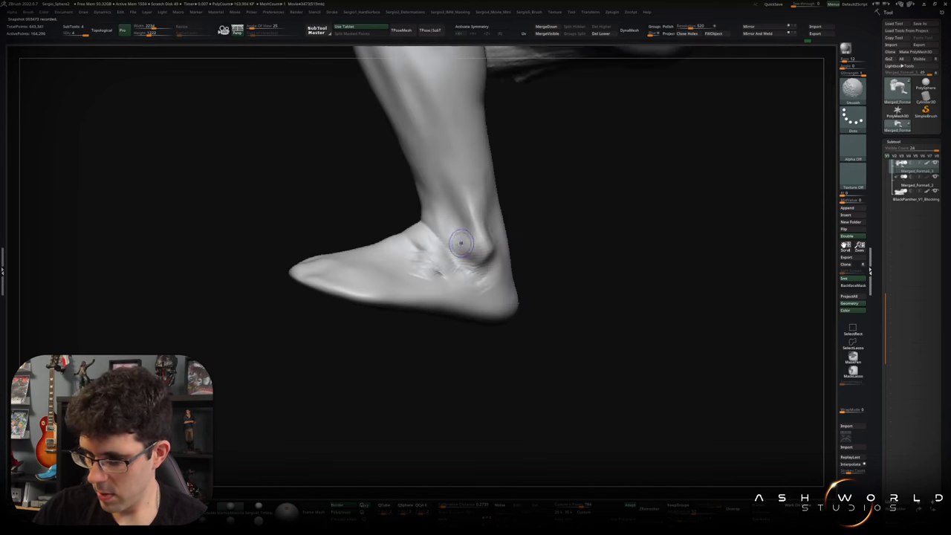
{"action": "mouse_move", "coordinate": [439, 272]}
{"action": "right_mouse_down"}
{"action": "mouse_move", "coordinate": [535, 275]}
{"action": "mouse_move", "coordinate": [503, 275]}
{"action": "right_mouse_up"}
{"action": "mouse_move", "coordinate": [425, 286]}
{"action": "left_mouse_down"}
{"action": "mouse_move", "coordinate": [409, 290]}
{"action": "mouse_move", "coordinate": [427, 311]}
{"action": "mouse_move", "coordinate": [418, 297]}
{"action": "mouse_move", "coordinate": [421, 328]}
{"action": "left_mouse_up"}
{"action": "right_click_drag", "start_coordinate": [403, 298], "coordinate": [437, 310]}
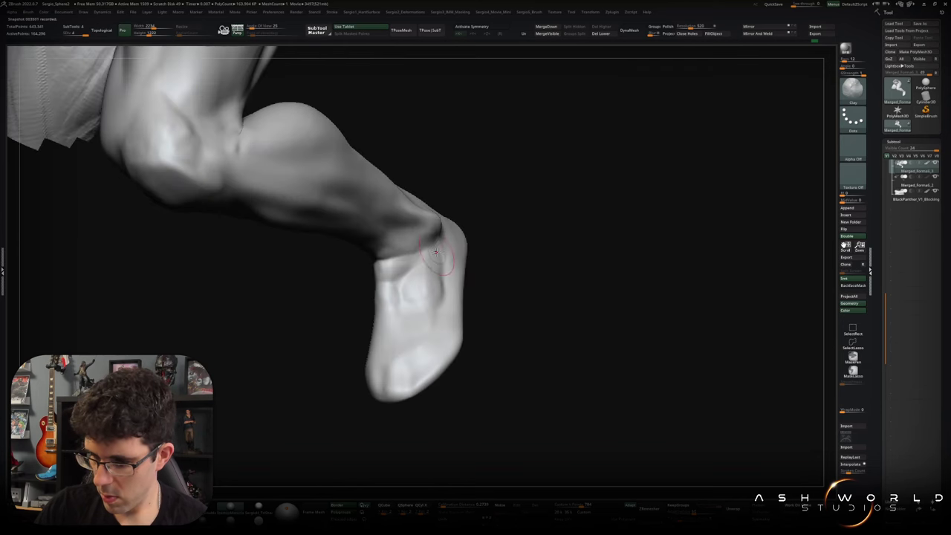
{"action": "right_click_drag", "start_coordinate": [438, 315], "coordinate": [449, 279]}
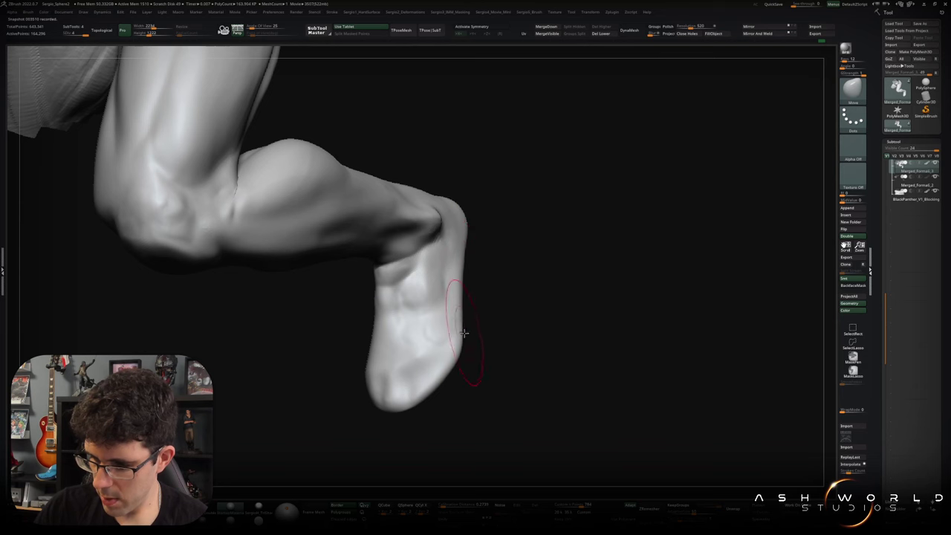
Round out the tip of the toes with the Move brush from a low side view.
{"action": "right_click_drag", "start_coordinate": [463, 340], "coordinate": [476, 357]}
{"action": "mouse_move", "coordinate": [394, 372]}
{"action": "right_mouse_down"}
{"action": "mouse_move", "coordinate": [412, 359]}
{"action": "mouse_move", "coordinate": [405, 361]}
{"action": "right_mouse_up"}
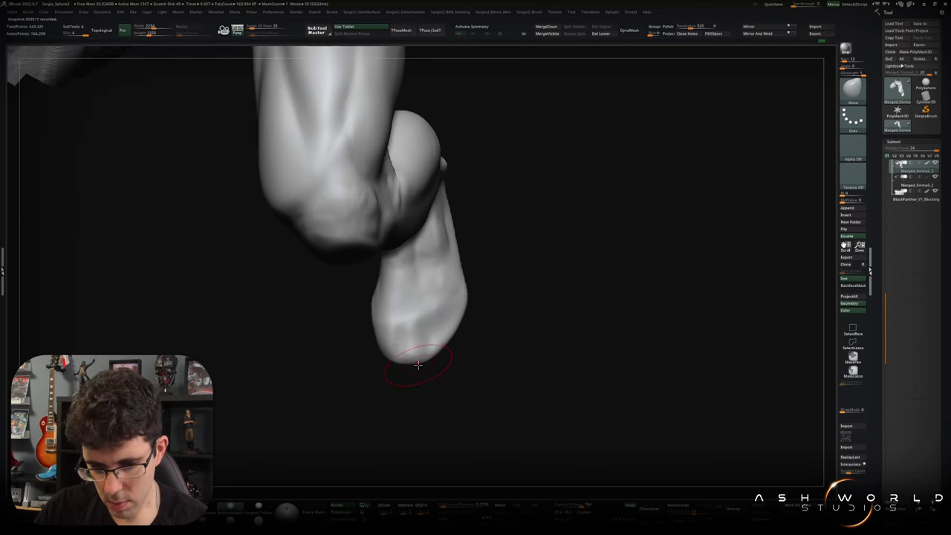
{"action": "mouse_move", "coordinate": [387, 358]}
{"action": "right_mouse_down"}
{"action": "mouse_move", "coordinate": [368, 367]}
{"action": "mouse_move", "coordinate": [413, 338]}
{"action": "right_mouse_up"}
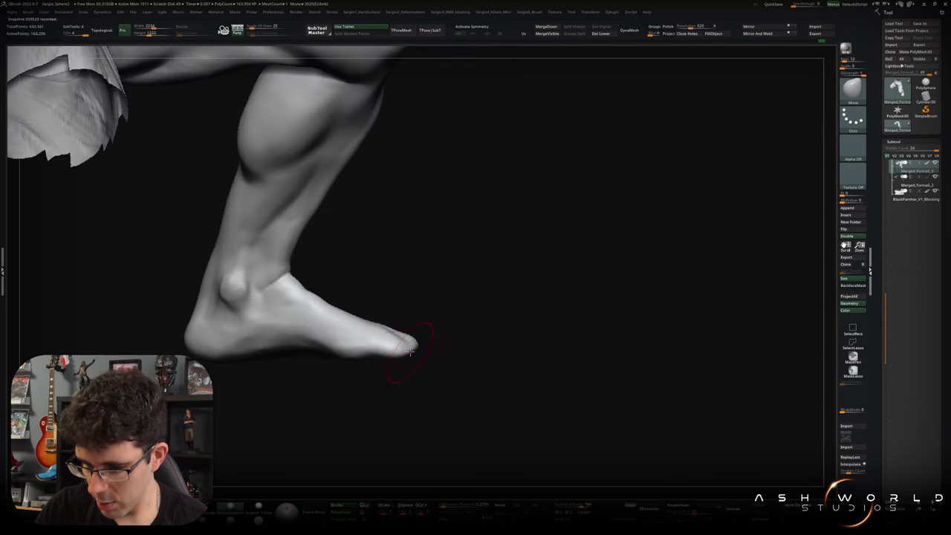
{"action": "left_click_drag", "start_coordinate": [413, 335], "coordinate": [404, 357]}
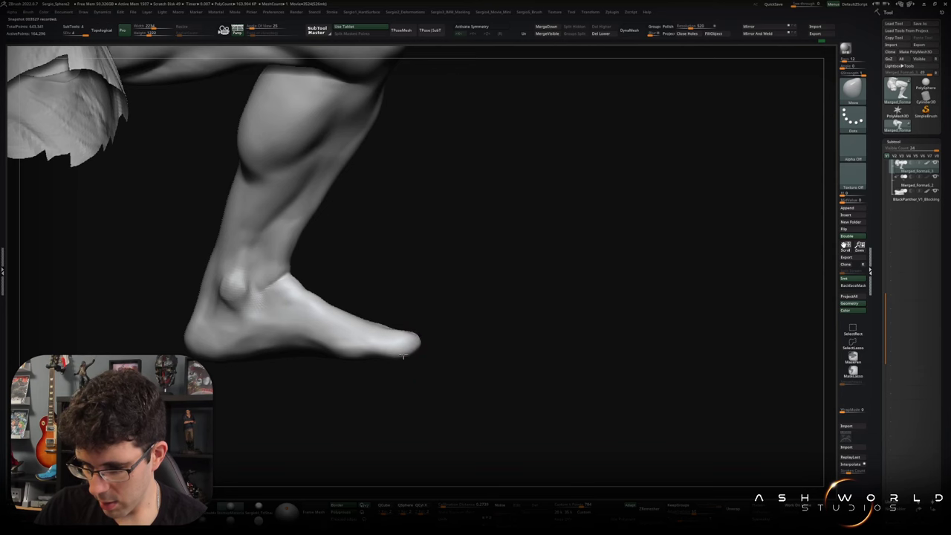
Push the sole and inner arch of the foot into shape, then bring up the brush list.
{"action": "mouse_move", "coordinate": [380, 364]}
{"action": "right_mouse_down"}
{"action": "mouse_move", "coordinate": [490, 342]}
{"action": "mouse_move", "coordinate": [434, 346]}
{"action": "right_mouse_up"}
{"action": "left_click_drag", "start_coordinate": [426, 342], "coordinate": [410, 340]}
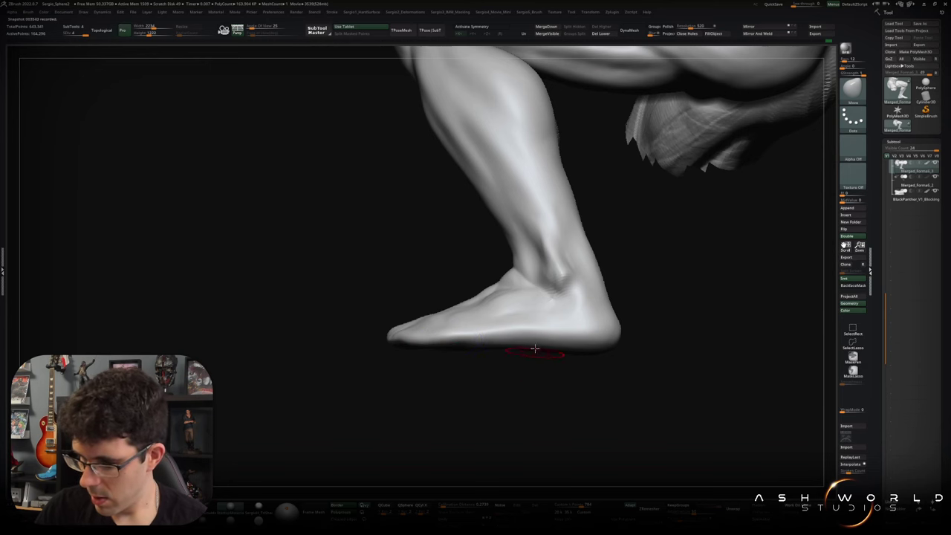
{"action": "right_click_drag", "start_coordinate": [501, 323], "coordinate": [493, 303]}
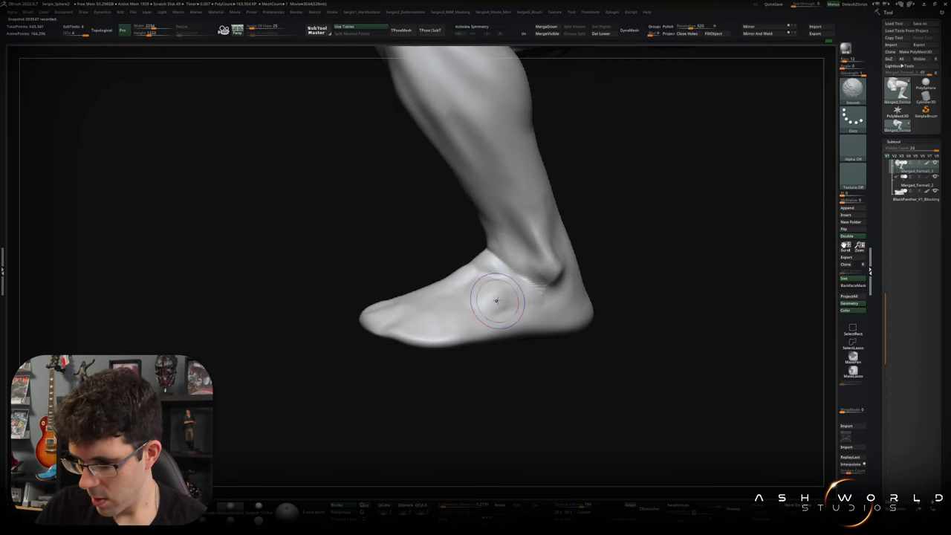
{"action": "key", "text": "b"}
{"action": "key", "text": "c"}
{"action": "key", "text": "b"}
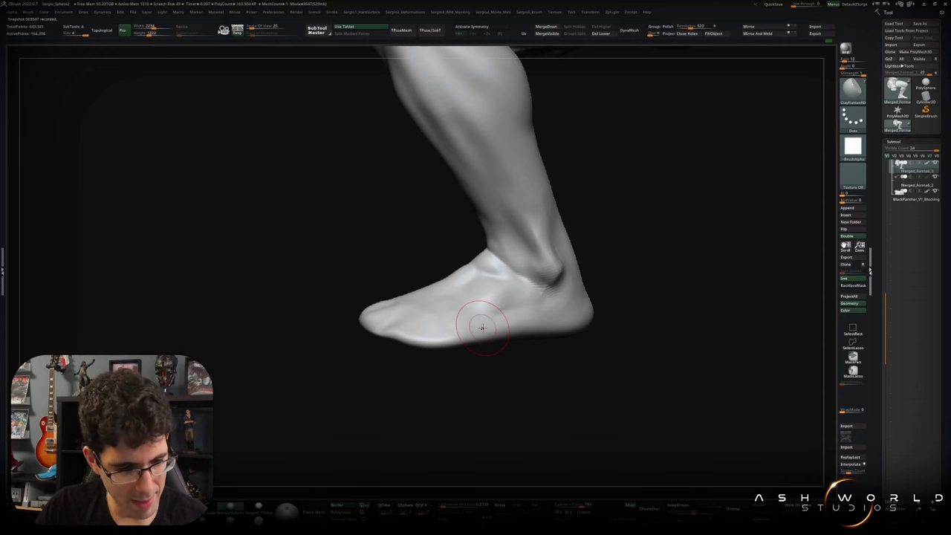
Pick the ClayBuildup brush using the B, C, B shortcut.
{"action": "key", "text": "b"}
{"action": "key", "text": "c"}
{"action": "key", "text": "l"}
{"action": "key", "text": "b"}
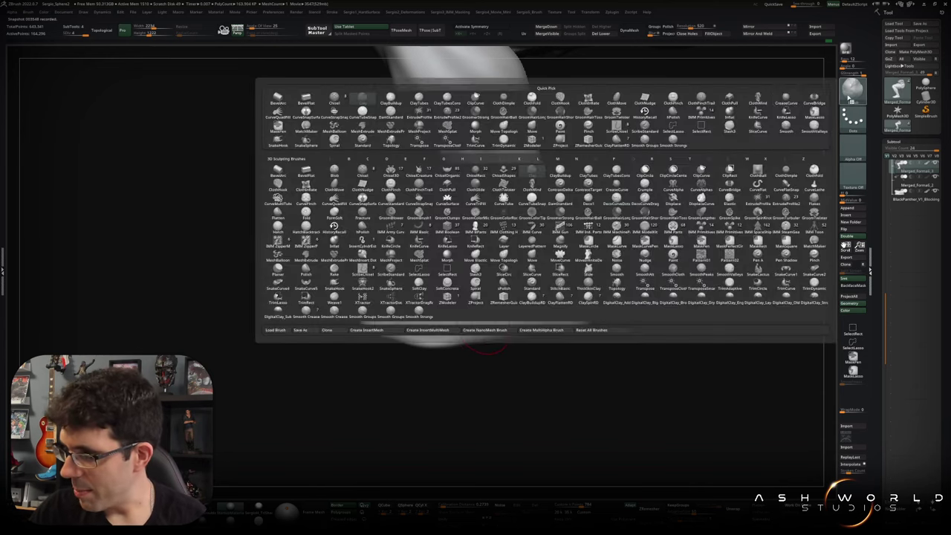
{"action": "key", "text": "c"}
{"action": "key", "text": "l"}
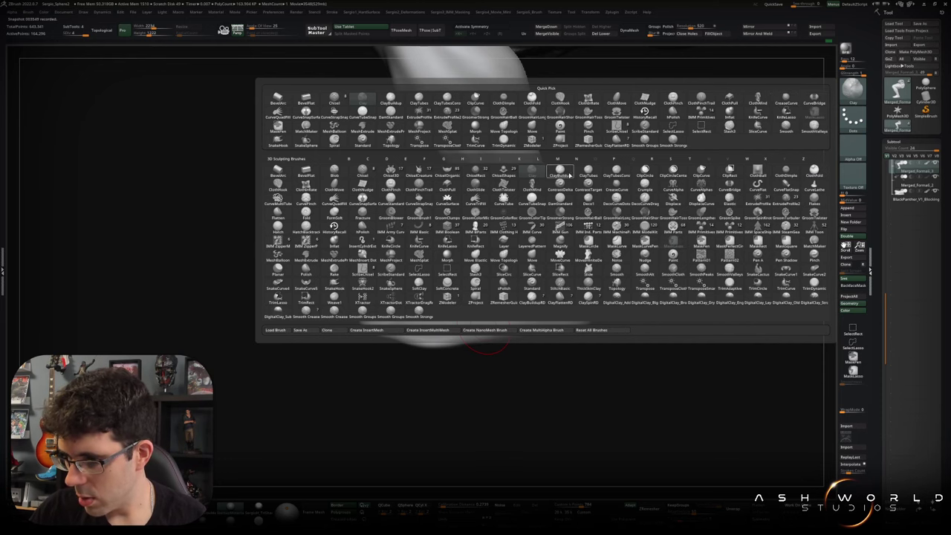
{"action": "key", "text": "c"}
{"action": "key", "text": "b"}
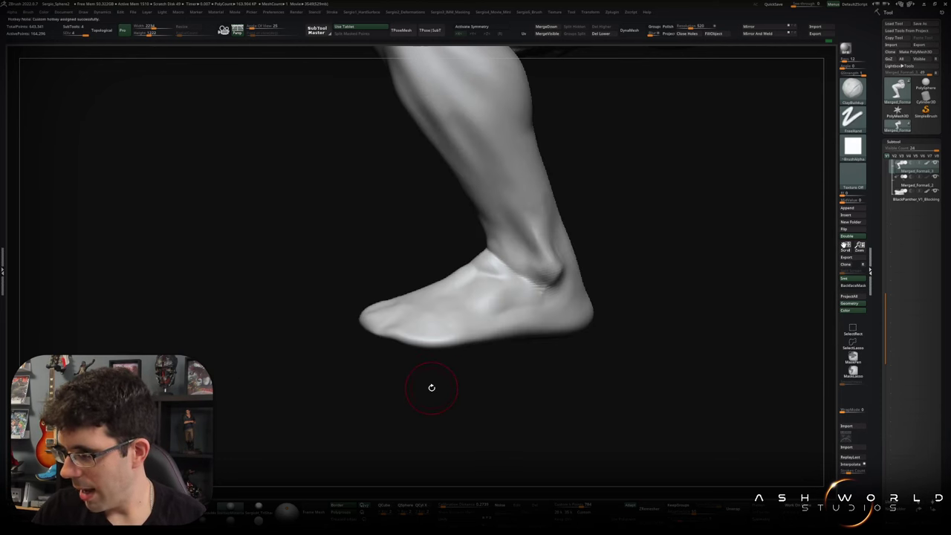
Build up and smooth tendon strokes along the outer ankle and top of the foot.
{"action": "mouse_move", "coordinate": [634, 308]}
{"action": "left_mouse_down"}
{"action": "mouse_move", "coordinate": [520, 340]}
{"action": "mouse_move", "coordinate": [482, 286]}
{"action": "mouse_move", "coordinate": [457, 297]}
{"action": "left_mouse_up"}
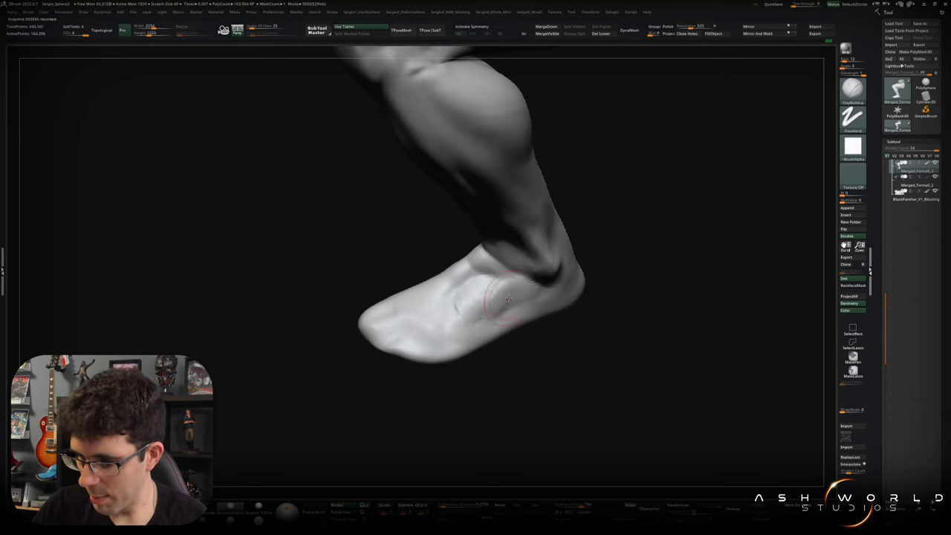
{"action": "left_click_drag", "start_coordinate": [484, 295], "coordinate": [450, 306]}
{"action": "key", "text": "shift"}
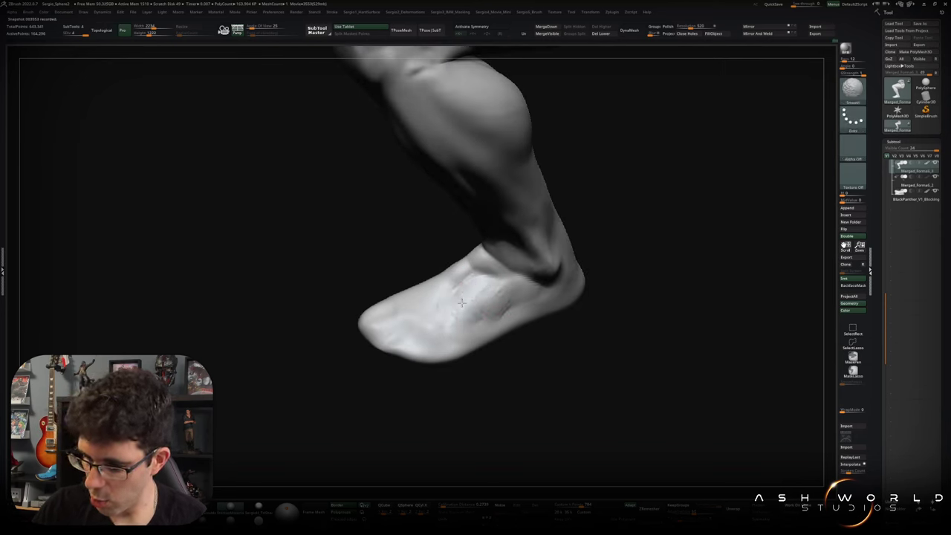
{"action": "right_click_drag", "start_coordinate": [492, 298], "coordinate": [460, 290]}
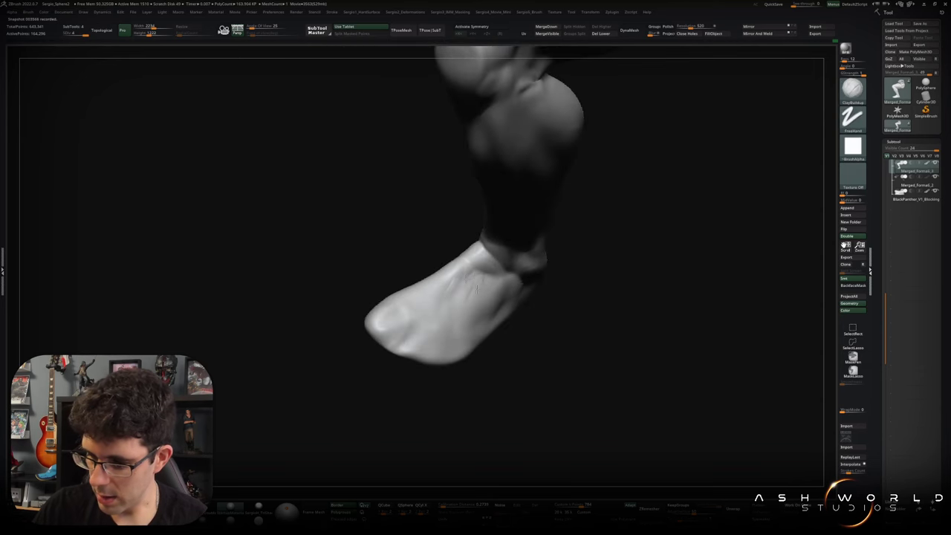
{"action": "mouse_move", "coordinate": [468, 282]}
{"action": "left_mouse_down"}
{"action": "mouse_move", "coordinate": [450, 316]}
{"action": "mouse_move", "coordinate": [416, 324]}
{"action": "left_mouse_up"}
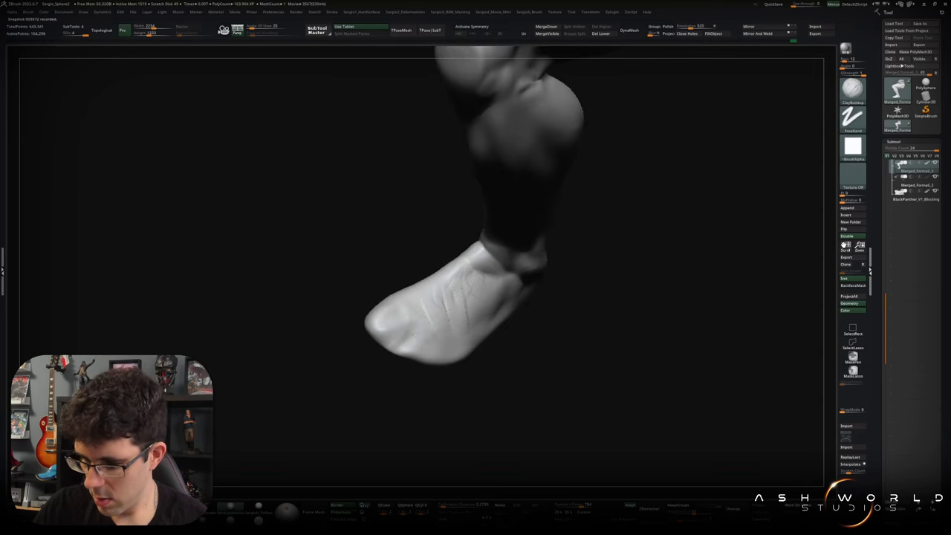
{"action": "mouse_move", "coordinate": [416, 325]}
{"action": "right_mouse_down"}
{"action": "mouse_move", "coordinate": [464, 305]}
{"action": "mouse_move", "coordinate": [499, 325]}
{"action": "mouse_move", "coordinate": [564, 325]}
{"action": "mouse_move", "coordinate": [506, 318]}
{"action": "mouse_move", "coordinate": [507, 300]}
{"action": "right_mouse_up"}
{"action": "key", "text": "shift"}
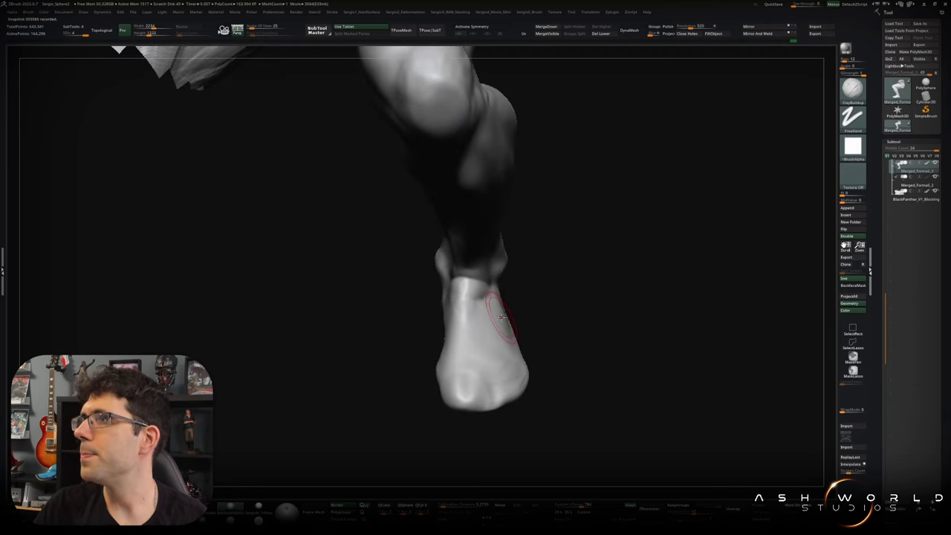
{"action": "right_click_drag", "start_coordinate": [501, 318], "coordinate": [499, 305]}
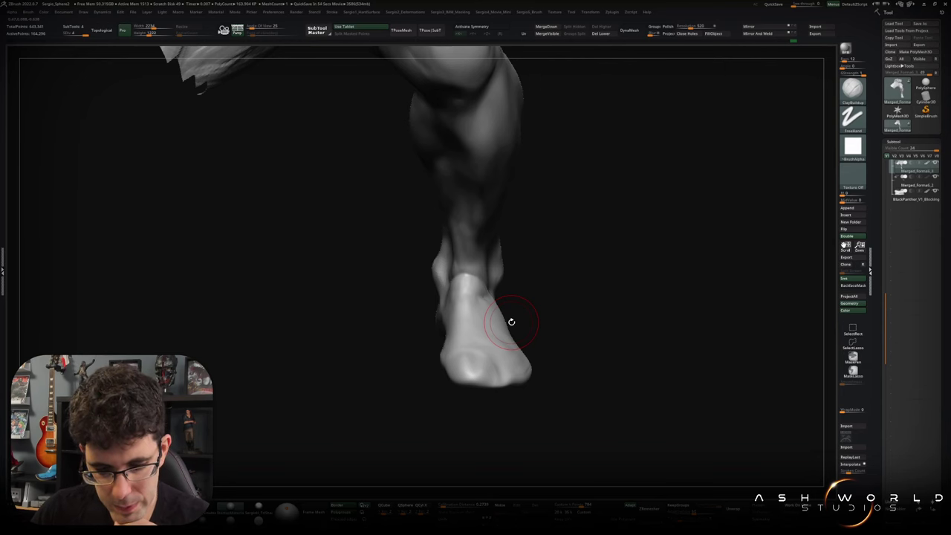
Smooth the ankle surface, then orbit around the torso and cloth.
{"action": "left_click_drag", "start_coordinate": [594, 300], "coordinate": [616, 317]}
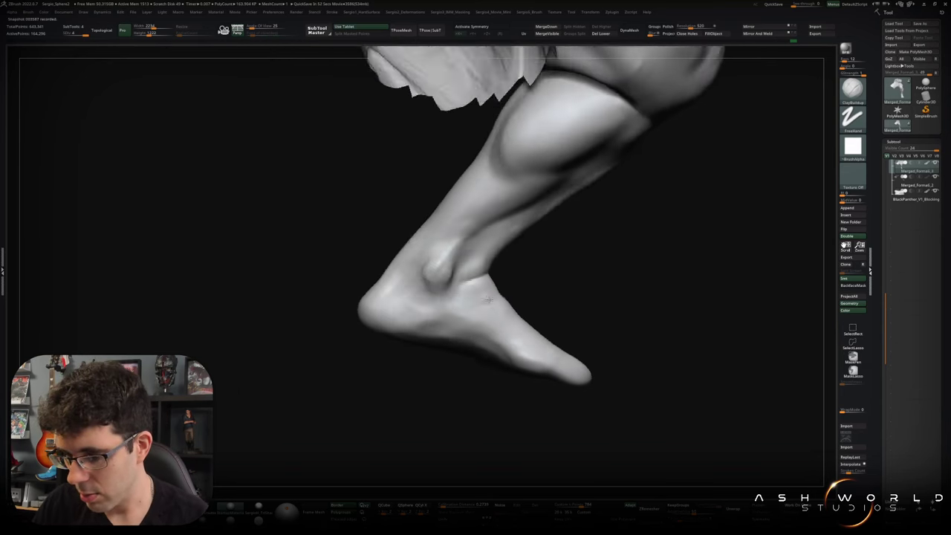
{"action": "left_click_drag", "start_coordinate": [446, 305], "coordinate": [455, 248], "text": "shift"}
{"action": "left_click_drag", "start_coordinate": [460, 283], "coordinate": [470, 299]}
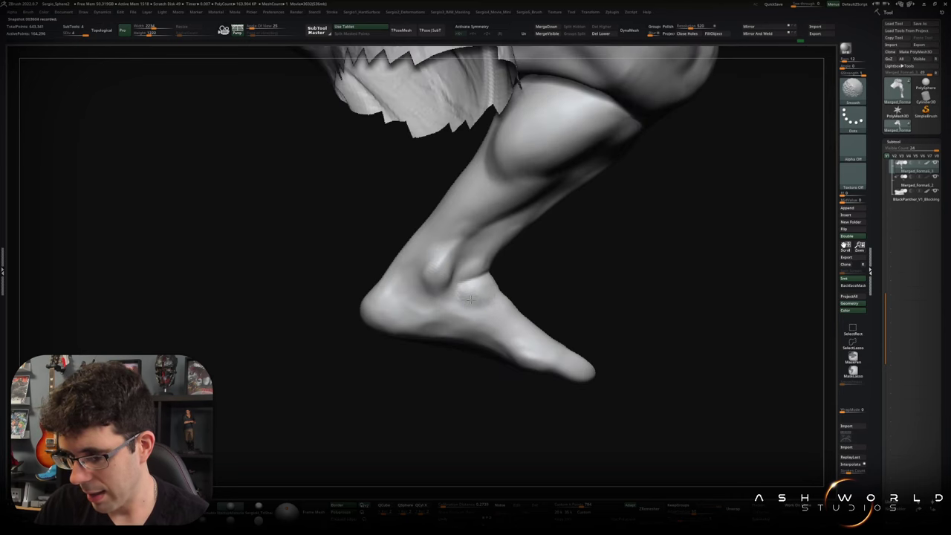
{"action": "left_click_drag", "start_coordinate": [371, 326], "coordinate": [413, 315]}
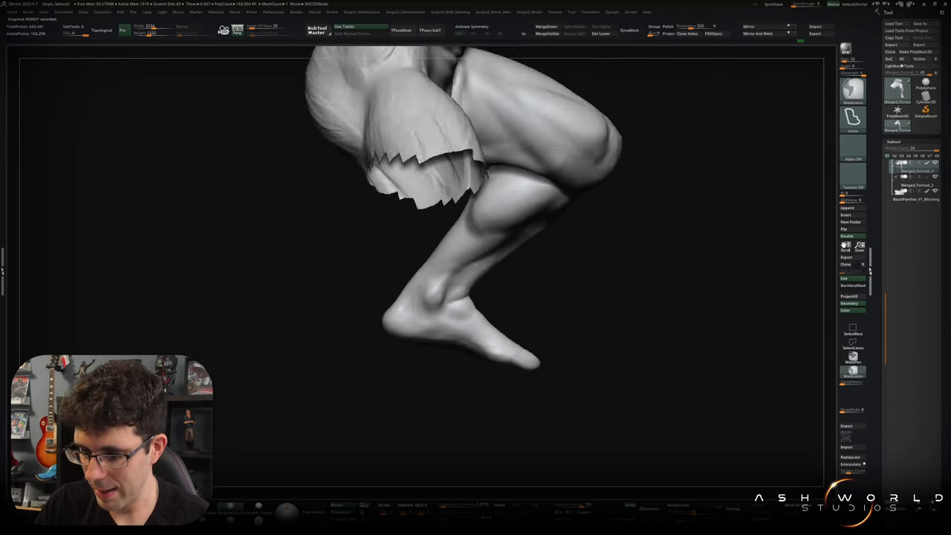
{"action": "key", "text": "shift"}
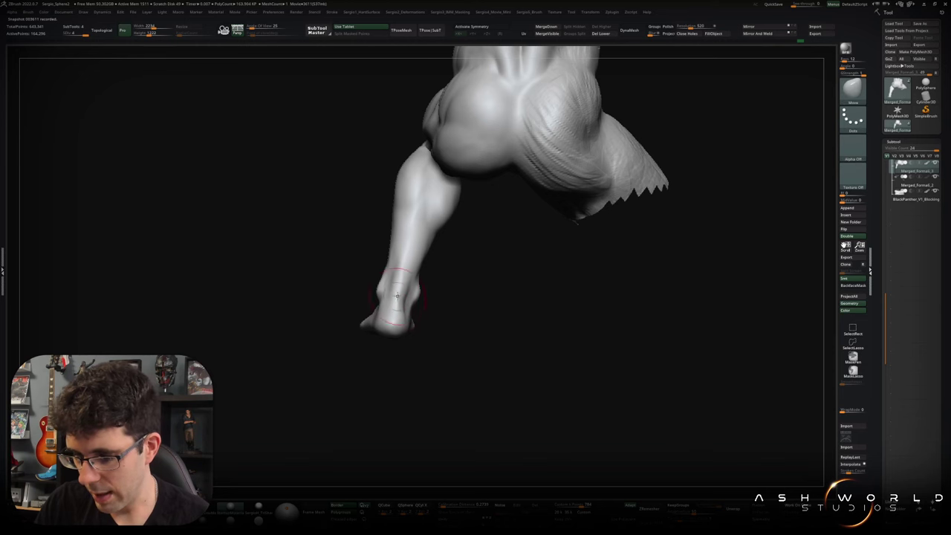
{"action": "left_click_drag", "start_coordinate": [395, 282], "coordinate": [408, 290]}
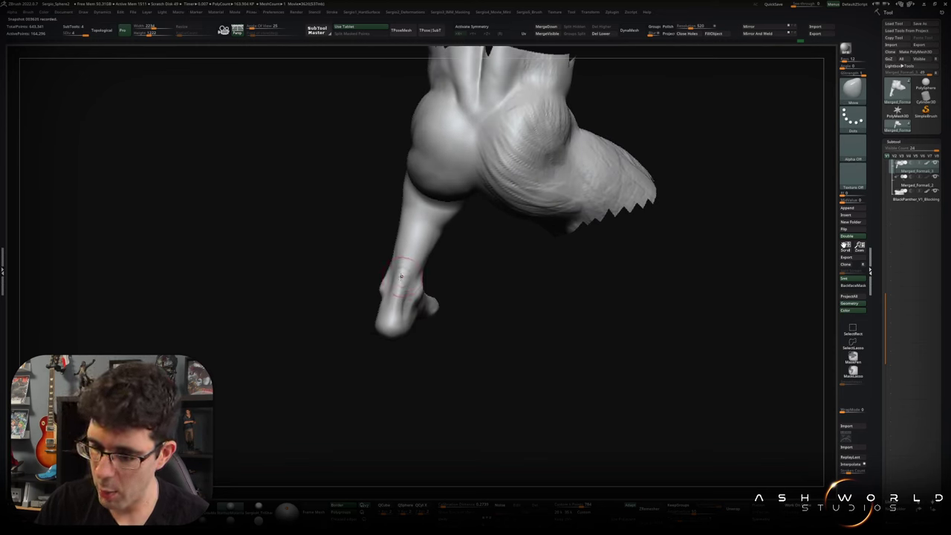
{"action": "left_click_drag", "start_coordinate": [389, 322], "coordinate": [404, 335]}
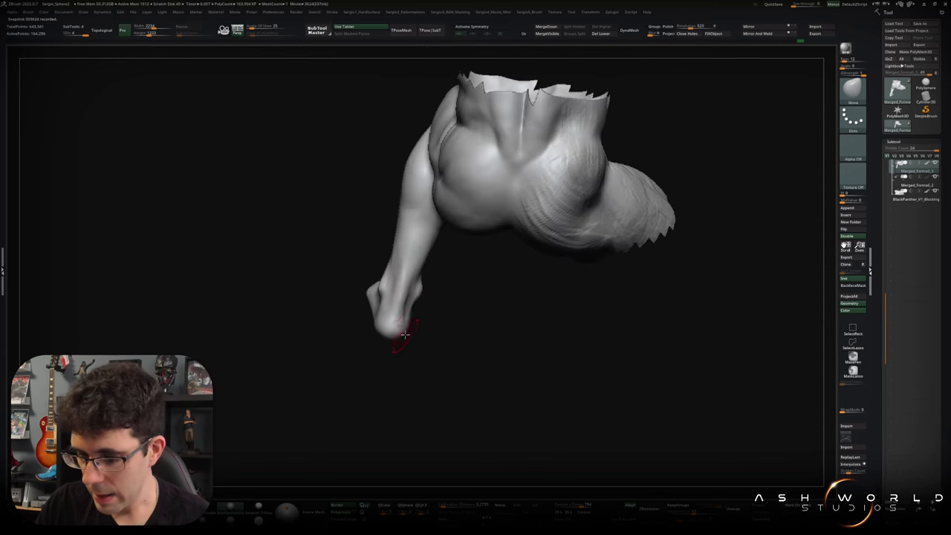
{"action": "mouse_move", "coordinate": [410, 267]}
{"action": "right_mouse_down"}
{"action": "mouse_move", "coordinate": [405, 303]}
{"action": "mouse_move", "coordinate": [395, 301]}
{"action": "right_mouse_up"}
Check the leg and hip from several angles and smooth a small rough spot on the shin.
{"action": "key", "text": "b"}
{"action": "key", "text": "c"}
{"action": "key", "text": "b"}
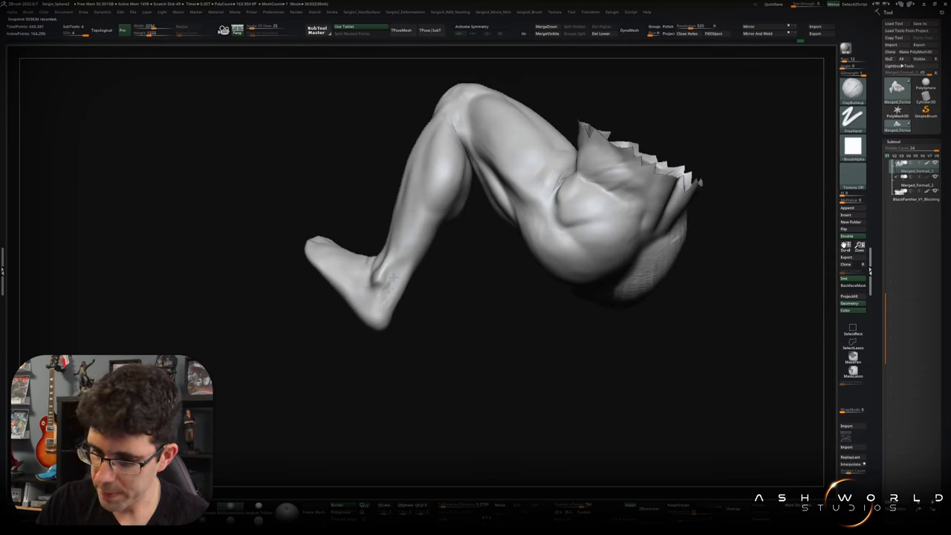
{"action": "mouse_move", "coordinate": [401, 282]}
{"action": "right_mouse_down"}
{"action": "mouse_move", "coordinate": [411, 273]}
{"action": "mouse_move", "coordinate": [381, 277]}
{"action": "right_mouse_up"}
{"action": "key", "text": "shift"}
{"action": "mouse_move", "coordinate": [420, 291]}
{"action": "right_mouse_down"}
{"action": "mouse_move", "coordinate": [439, 324]}
{"action": "mouse_move", "coordinate": [398, 305]}
{"action": "right_mouse_up"}
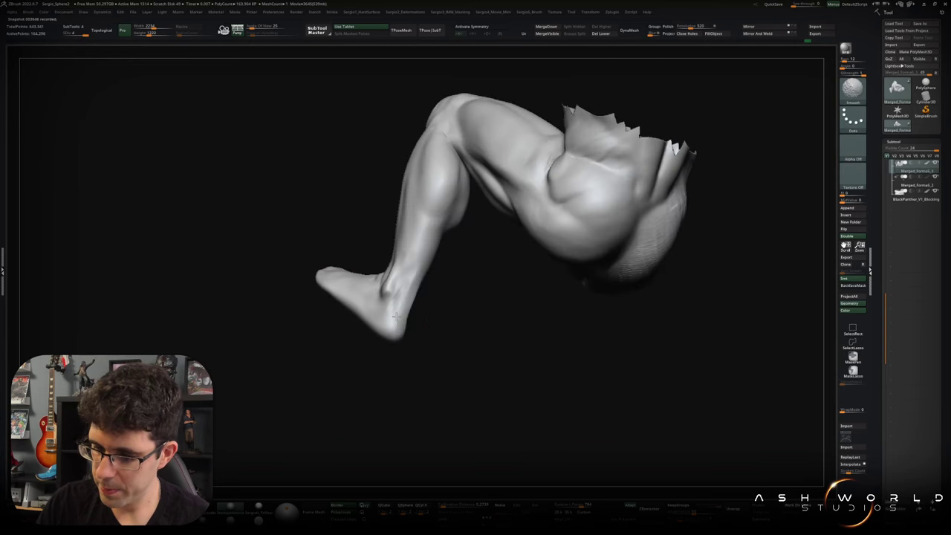
{"action": "right_click_drag", "start_coordinate": [417, 264], "coordinate": [411, 296]}
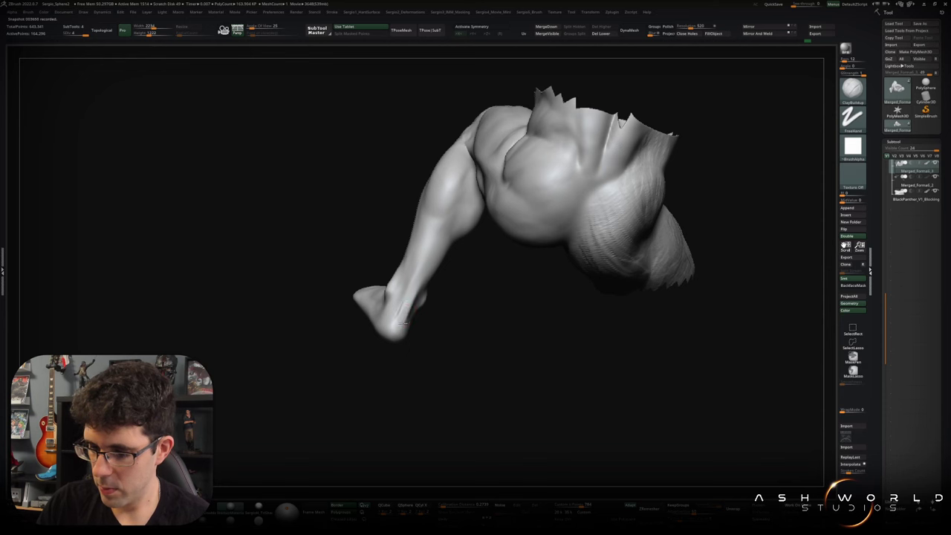
{"action": "key", "text": "shift"}
{"action": "right_click_drag", "start_coordinate": [397, 323], "coordinate": [390, 320]}
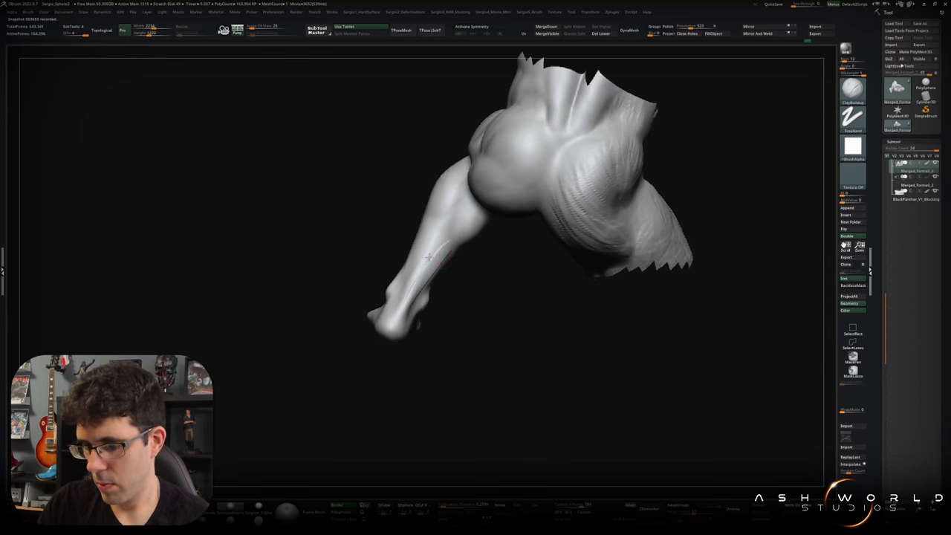
{"action": "key", "text": "shift"}
{"action": "mouse_move", "coordinate": [434, 270]}
{"action": "right_mouse_down"}
{"action": "mouse_move", "coordinate": [416, 276]}
{"action": "mouse_move", "coordinate": [438, 303]}
{"action": "right_mouse_up"}
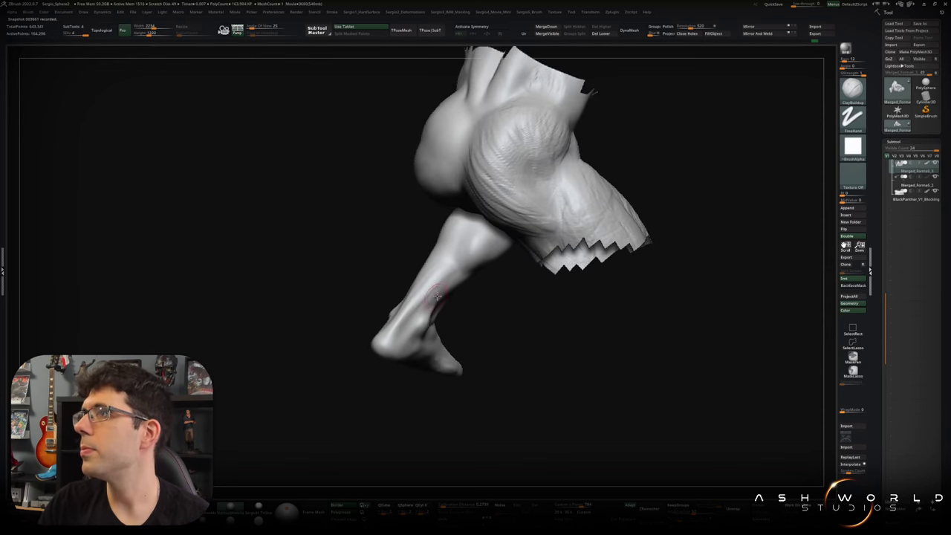
{"action": "left_click_drag", "start_coordinate": [433, 325], "coordinate": [431, 319]}
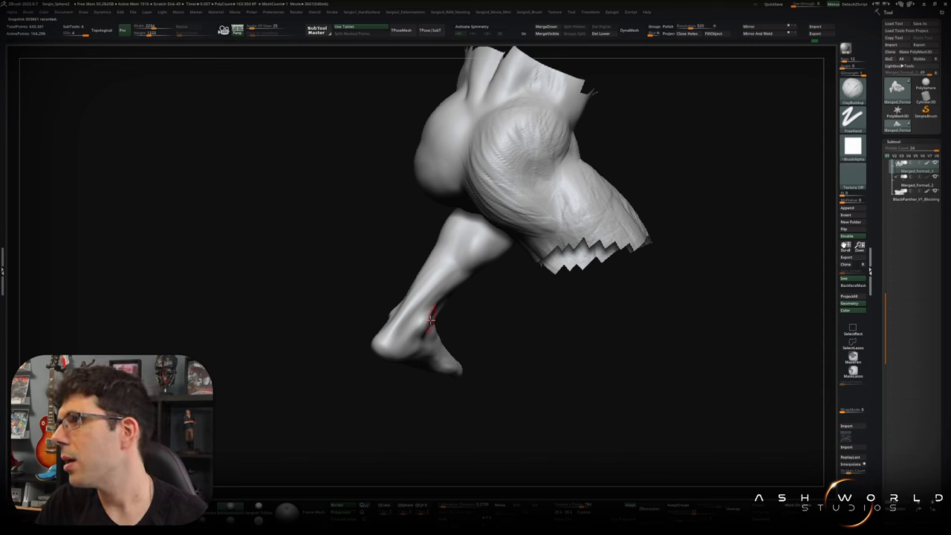
{"action": "right_click_drag", "start_coordinate": [429, 320], "coordinate": [459, 262]}
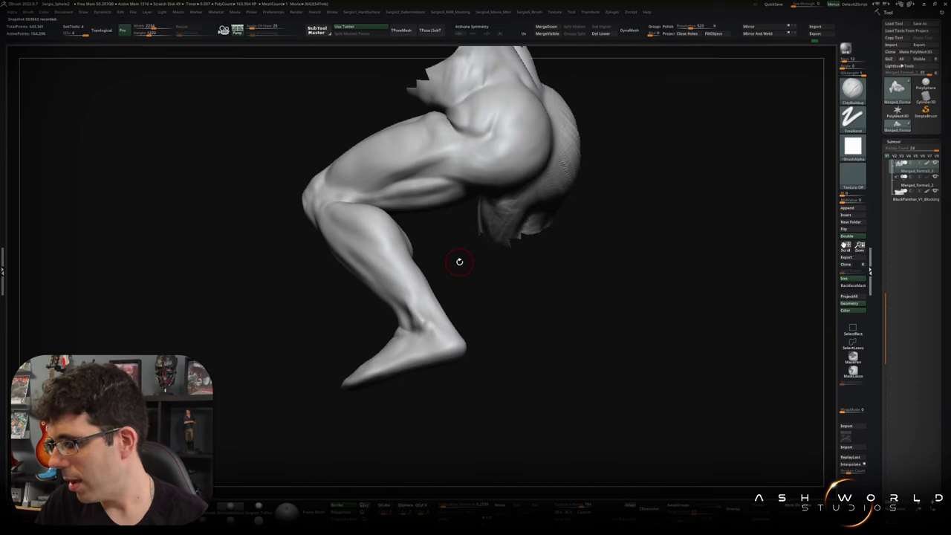
{"action": "right_click_drag", "start_coordinate": [480, 293], "coordinate": [481, 321]}
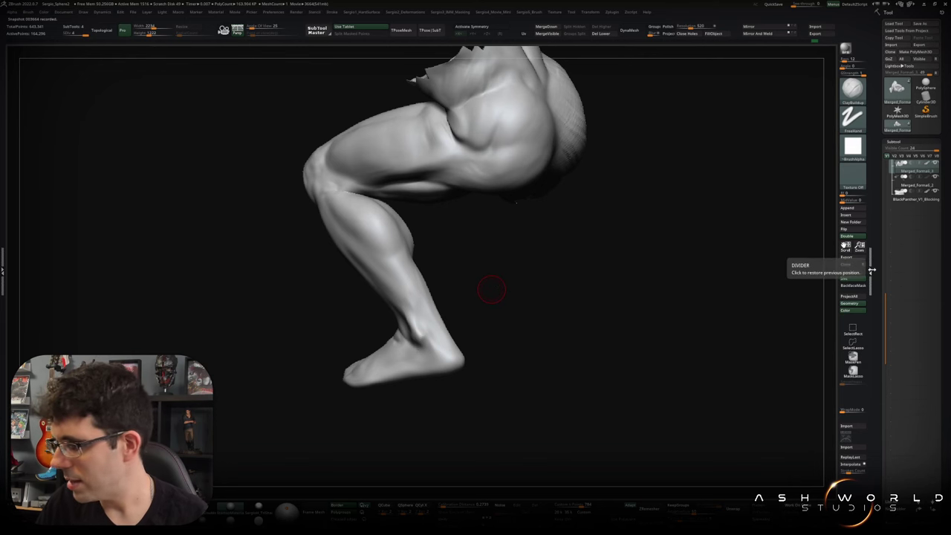
Zoom in on the hip and lay clay along the groin crease, smoothing the fresh strokes.
{"action": "mouse_move", "coordinate": [491, 289]}
{"action": "left_mouse_down"}
{"action": "mouse_move", "coordinate": [648, 321]}
{"action": "mouse_move", "coordinate": [510, 386]}
{"action": "left_mouse_up"}
{"action": "right_click_drag", "start_coordinate": [510, 386], "coordinate": [510, 349], "text": "ctrl"}
{"action": "left_click_drag", "start_coordinate": [510, 350], "coordinate": [510, 251]}
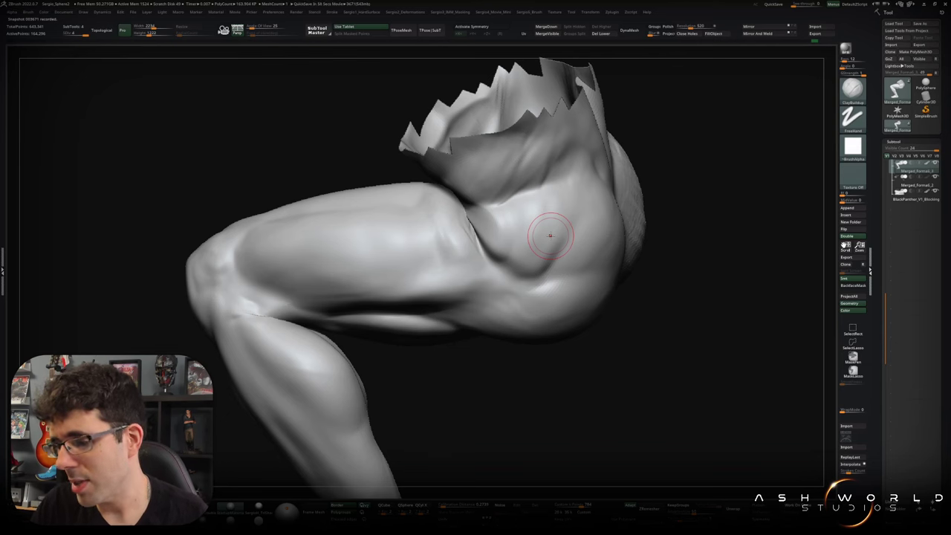
{"action": "left_click_drag", "start_coordinate": [548, 229], "coordinate": [487, 226]}
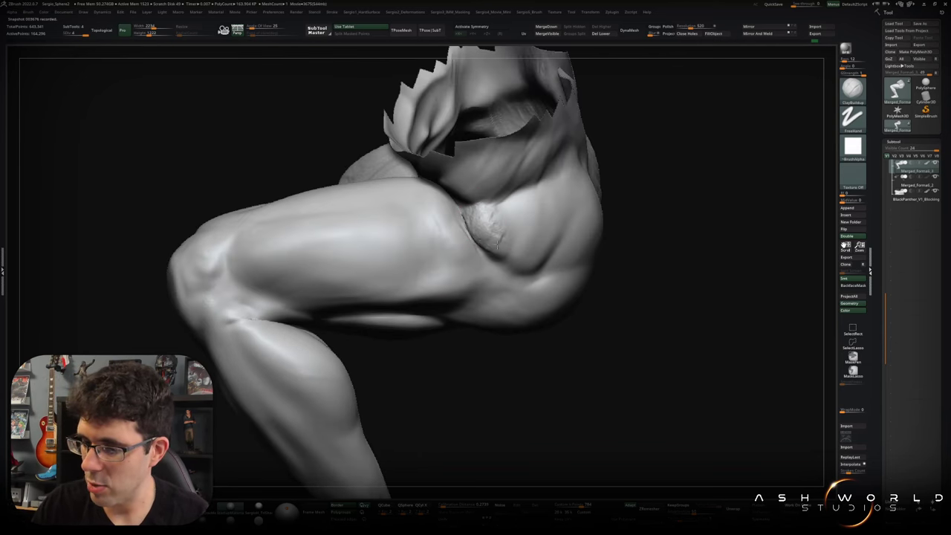
{"action": "left_click_drag", "start_coordinate": [494, 241], "coordinate": [487, 227]}
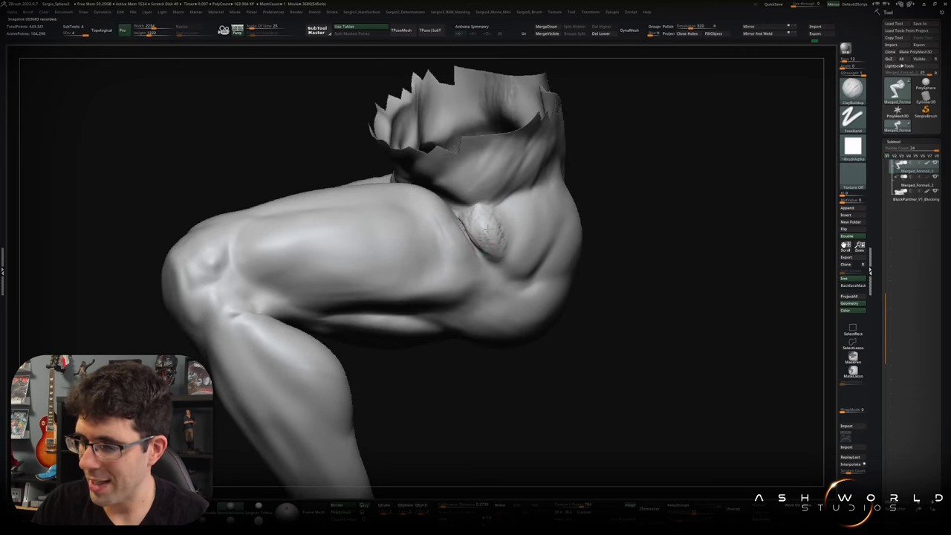
{"action": "key", "text": "shift"}
{"action": "left_click_drag", "start_coordinate": [483, 214], "coordinate": [471, 215]}
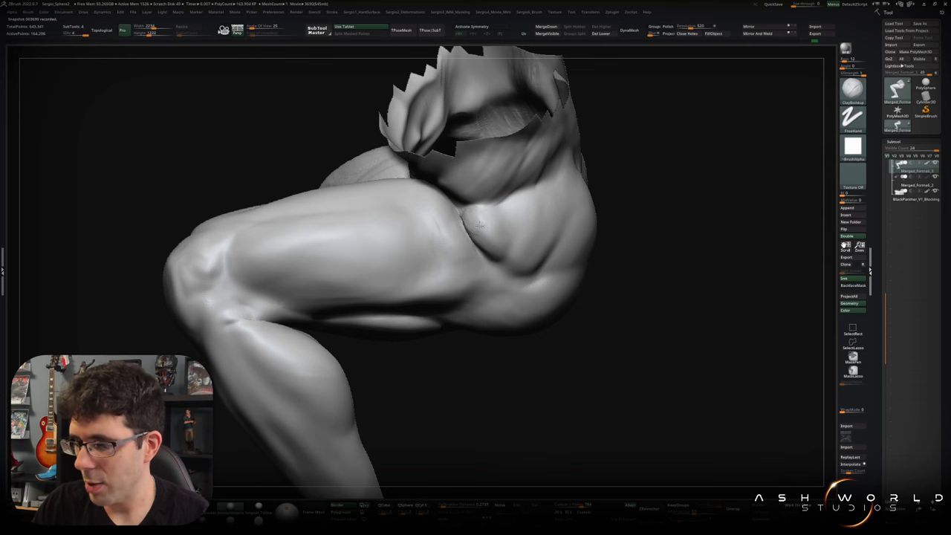
{"action": "left_click_drag", "start_coordinate": [486, 217], "coordinate": [511, 220]}
{"action": "mouse_move", "coordinate": [502, 262]}
{"action": "left_mouse_down", "text": "shift"}
{"action": "mouse_move", "coordinate": [483, 226]}
{"action": "mouse_move", "coordinate": [587, 245]}
{"action": "mouse_move", "coordinate": [617, 279]}
{"action": "left_mouse_up", "text": "shift"}
Add more clay to the crease above the thigh and lower along it, softening the build-up.
{"action": "left_click_drag", "start_coordinate": [587, 238], "coordinate": [594, 267]}
{"action": "left_click_drag", "start_coordinate": [564, 197], "coordinate": [594, 252]}
{"action": "mouse_move", "coordinate": [553, 215]}
{"action": "left_mouse_down"}
{"action": "mouse_move", "coordinate": [603, 208]}
{"action": "mouse_move", "coordinate": [572, 244]}
{"action": "left_mouse_up"}
{"action": "left_click_drag", "start_coordinate": [628, 214], "coordinate": [631, 237], "text": "shift"}
{"action": "mouse_move", "coordinate": [587, 282]}
{"action": "left_mouse_down", "text": "shift"}
{"action": "mouse_move", "coordinate": [609, 297]}
{"action": "mouse_move", "coordinate": [565, 316]}
{"action": "mouse_move", "coordinate": [631, 283]}
{"action": "left_mouse_up", "text": "shift"}
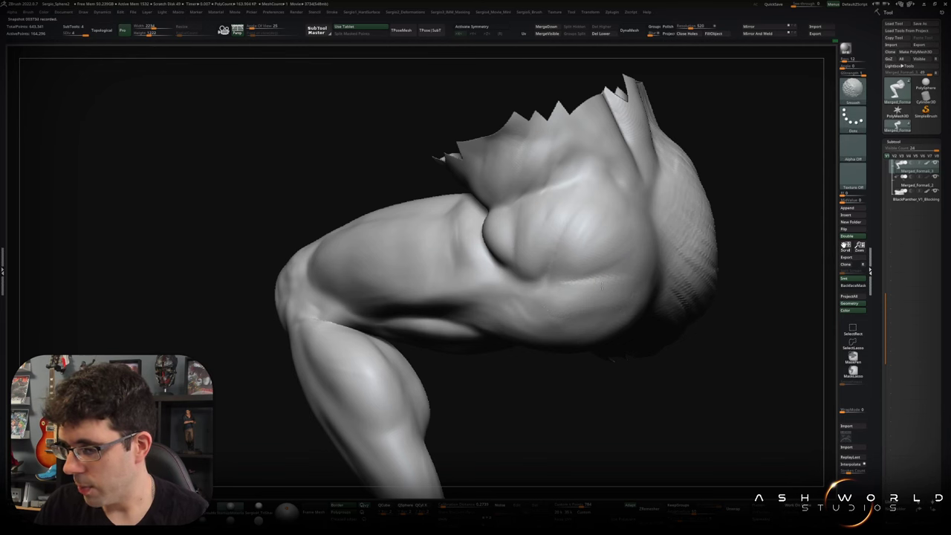
{"action": "right_click_drag", "start_coordinate": [608, 305], "coordinate": [563, 324]}
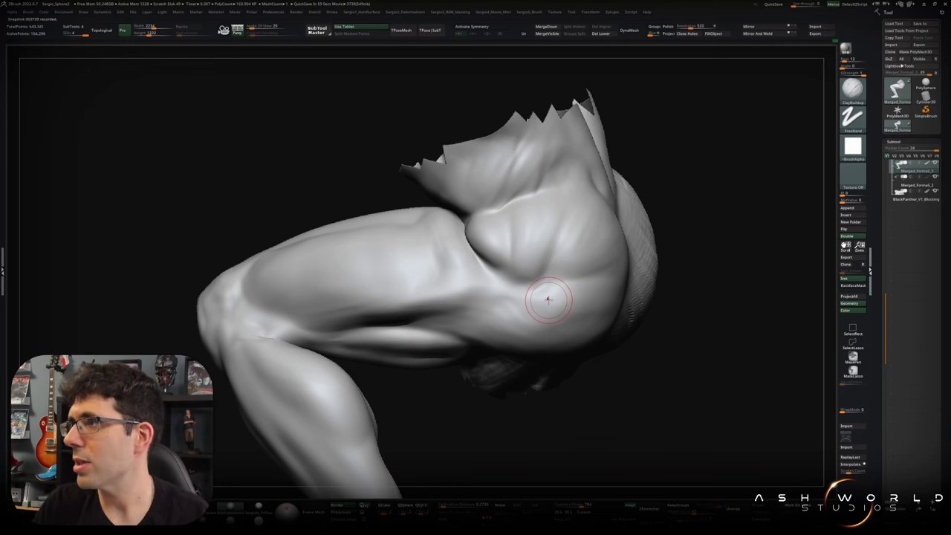
{"action": "key", "text": "ctrl"}
{"action": "mouse_move", "coordinate": [553, 305]}
{"action": "right_mouse_down"}
{"action": "mouse_move", "coordinate": [547, 373]}
{"action": "mouse_move", "coordinate": [507, 295]}
{"action": "mouse_move", "coordinate": [517, 300]}
{"action": "right_mouse_up"}
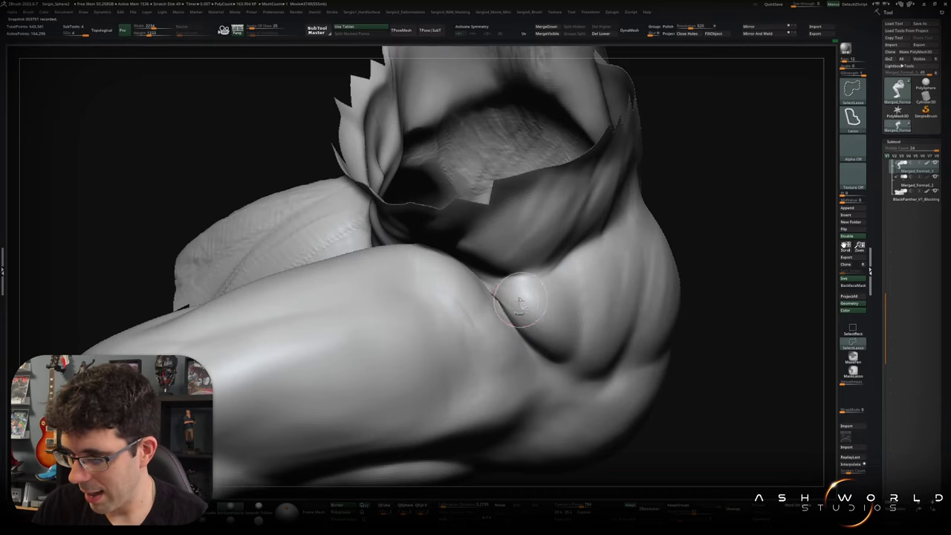
{"action": "mouse_move", "coordinate": [517, 299]}
{"action": "right_mouse_down", "text": "ctrl"}
{"action": "mouse_move", "coordinate": [503, 283]}
{"action": "mouse_move", "coordinate": [496, 293]}
{"action": "right_mouse_up", "text": "ctrl"}
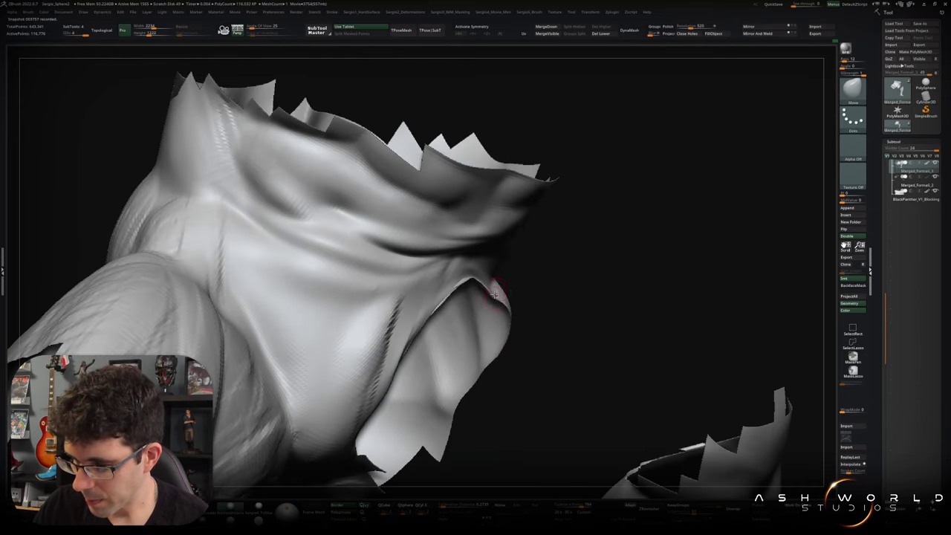
{"action": "right_click_drag", "start_coordinate": [503, 292], "coordinate": [486, 294]}
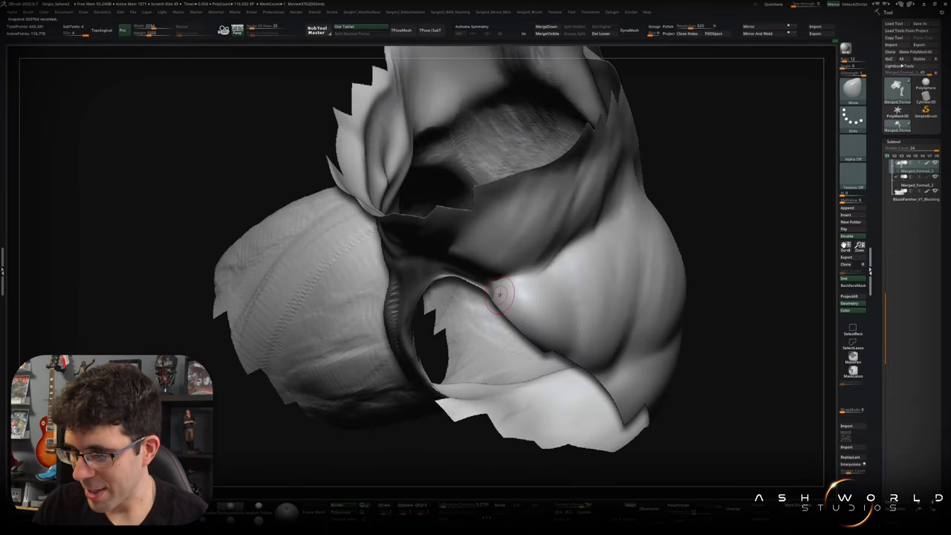
{"action": "mouse_move", "coordinate": [679, 219]}
{"action": "right_mouse_down"}
{"action": "mouse_move", "coordinate": [503, 346]}
{"action": "mouse_move", "coordinate": [498, 312]}
{"action": "mouse_move", "coordinate": [480, 325]}
{"action": "right_mouse_up"}
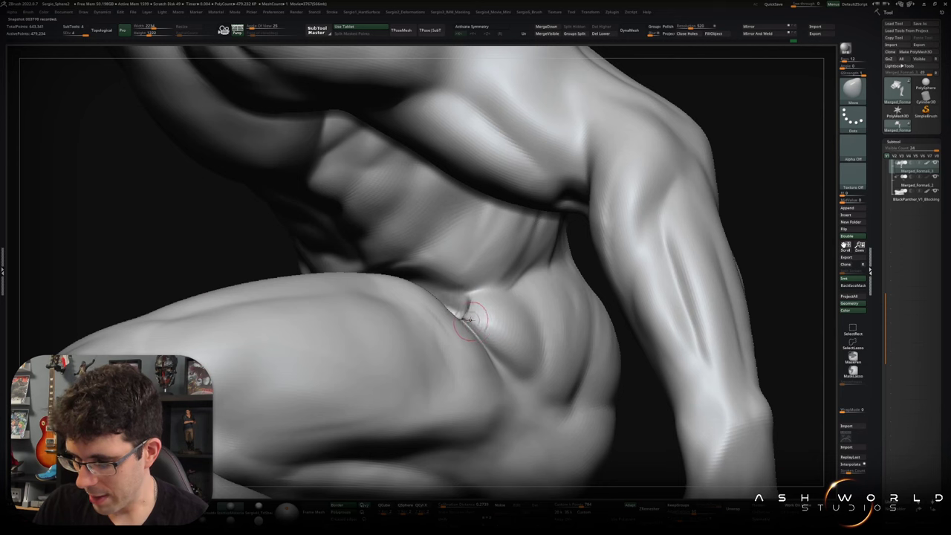
{"action": "key", "text": "ctrl"}
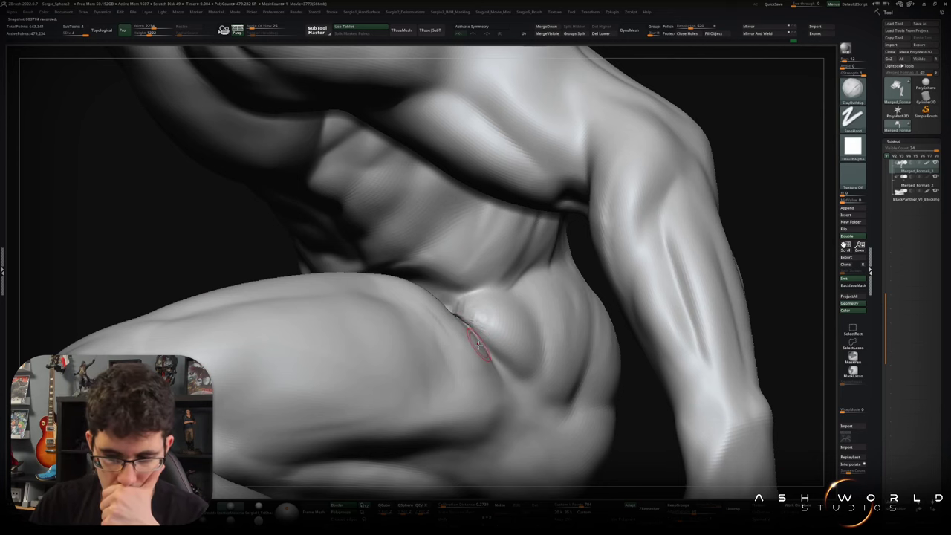
{"action": "right_click_drag", "start_coordinate": [468, 321], "coordinate": [569, 321]}
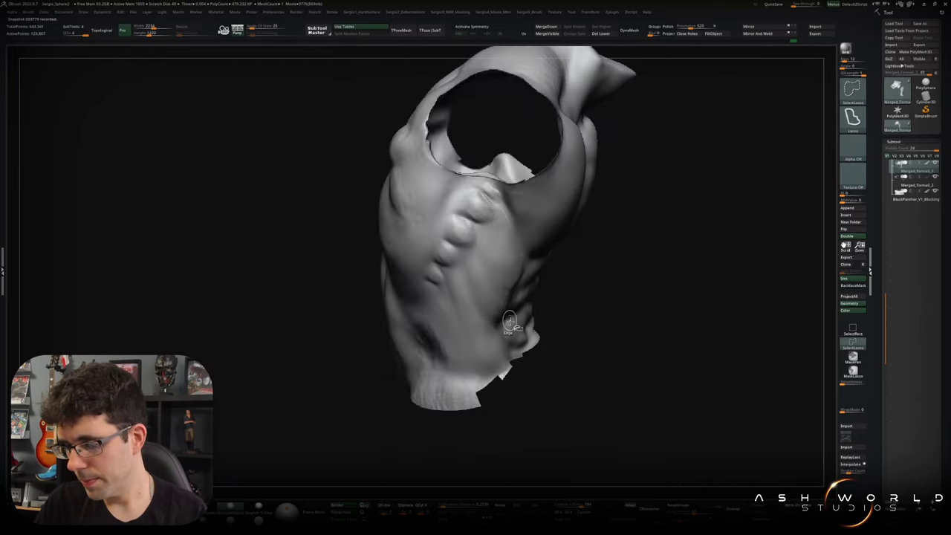
{"action": "mouse_move", "coordinate": [470, 385]}
{"action": "right_mouse_down"}
{"action": "mouse_move", "coordinate": [595, 302]}
{"action": "mouse_move", "coordinate": [621, 253]}
{"action": "right_mouse_up"}
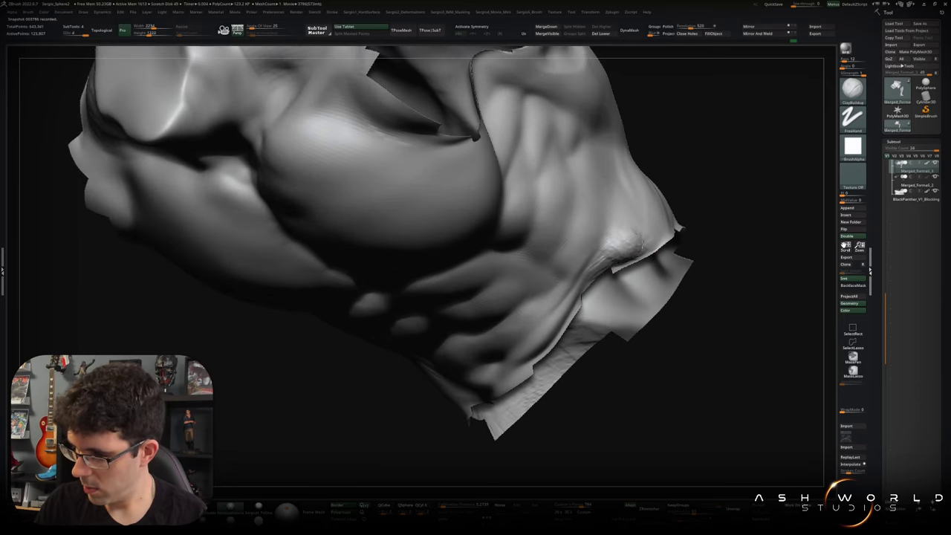
{"action": "key", "text": "shift"}
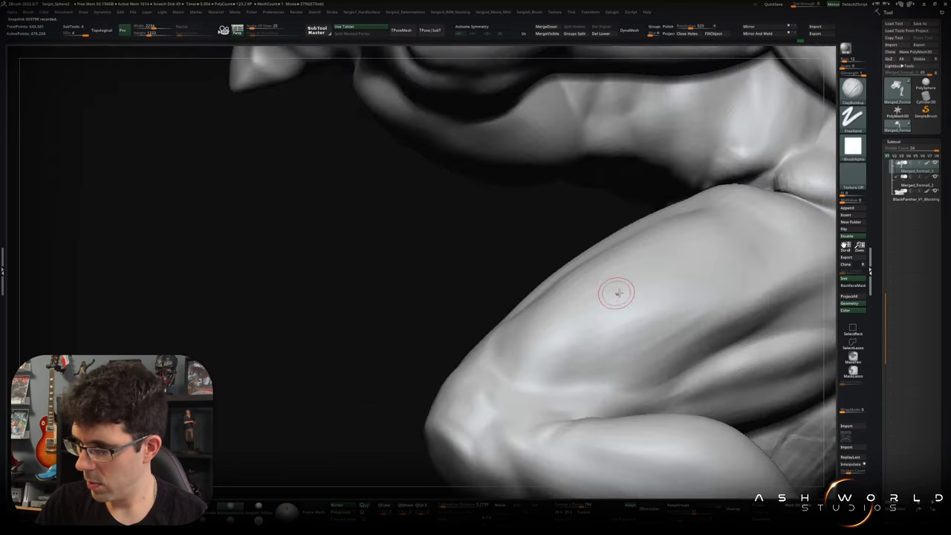
{"action": "mouse_move", "coordinate": [617, 294]}
{"action": "right_mouse_down"}
{"action": "mouse_move", "coordinate": [669, 260]}
{"action": "mouse_move", "coordinate": [542, 287]}
{"action": "right_mouse_up"}
{"action": "key", "text": "w"}
{"action": "right_click_drag", "start_coordinate": [459, 301], "coordinate": [528, 276]}
{"action": "key", "text": "q"}
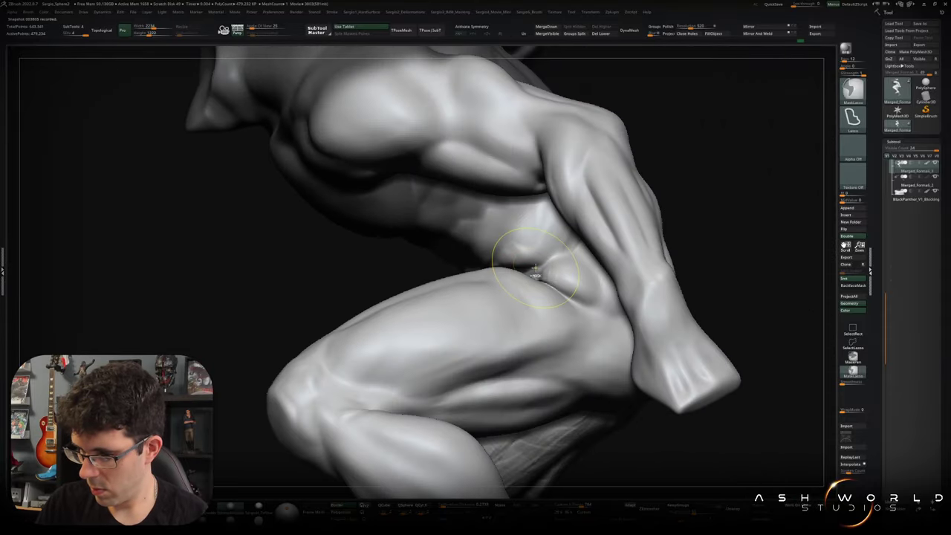
Mask everything except the abdomen and drop to a lower subdivision level with a smaller brush.
{"action": "key", "text": "w"}
{"action": "left_click_drag", "start_coordinate": [532, 253], "coordinate": [547, 269], "text": "ctrl"}
{"action": "key", "text": "q"}
{"action": "right_click_drag", "start_coordinate": [552, 270], "coordinate": [557, 264]}
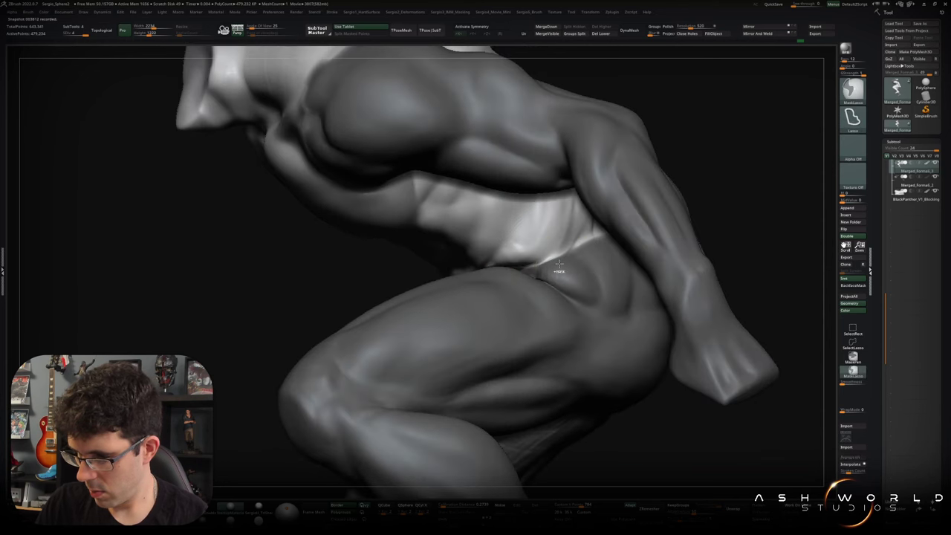
{"action": "key", "text": "shift+d"}
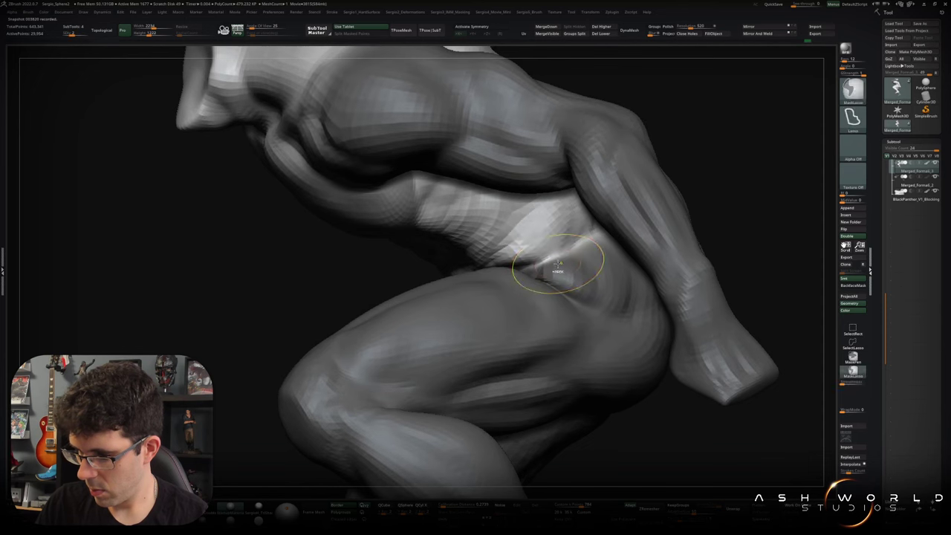
{"action": "right_click_drag", "start_coordinate": [539, 267], "coordinate": [547, 264]}
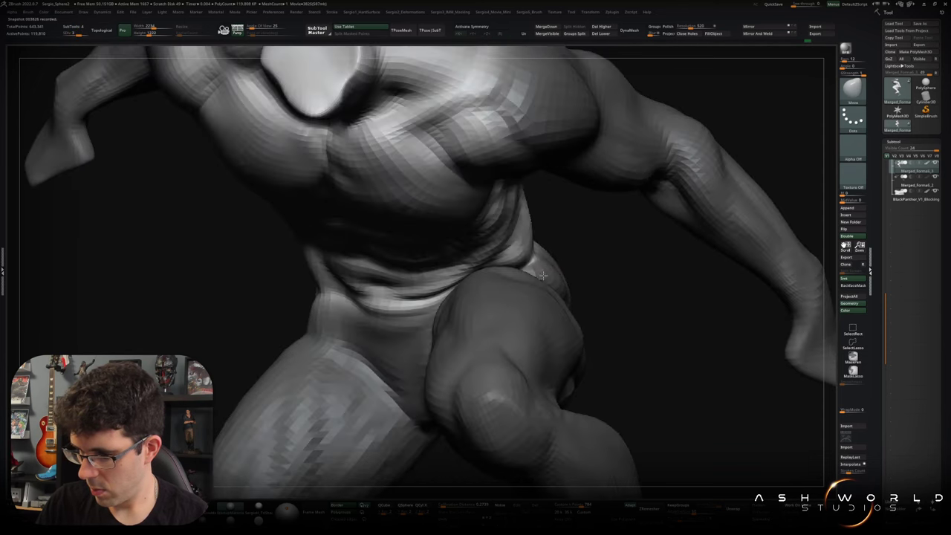
{"action": "mouse_move", "coordinate": [570, 297]}
{"action": "right_mouse_down"}
{"action": "mouse_move", "coordinate": [540, 291]}
{"action": "mouse_move", "coordinate": [512, 351]}
{"action": "right_mouse_up"}
{"action": "key", "text": "bracketleft"}
{"action": "key", "text": "bracketleft"}
{"action": "key", "text": "bracketleft"}
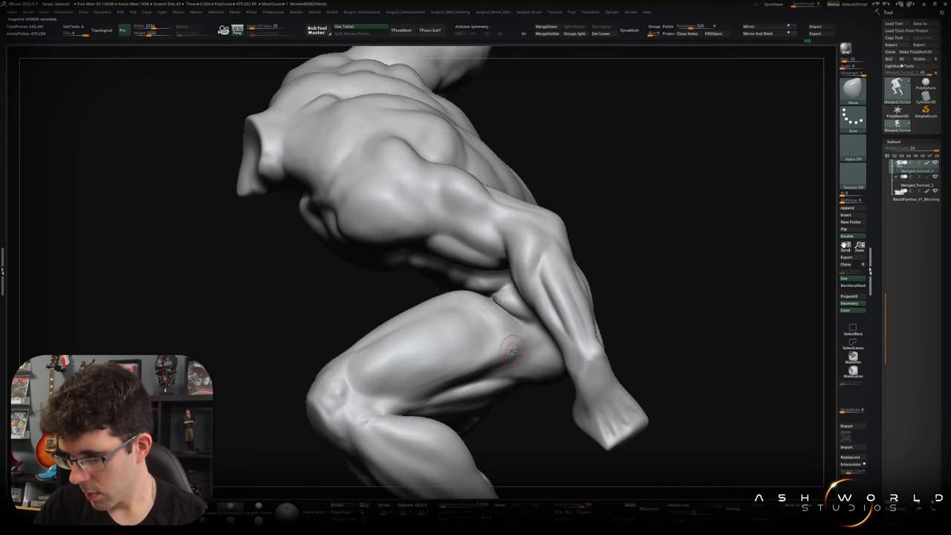
Undo a bulge on the thigh, then lay and smooth ClayBuildup strokes along it.
{"action": "left_click_drag", "start_coordinate": [512, 350], "coordinate": [498, 357]}
{"action": "key", "text": "ctrl+z"}
{"action": "key", "text": "b"}
{"action": "key", "text": "c"}
{"action": "key", "text": "b"}
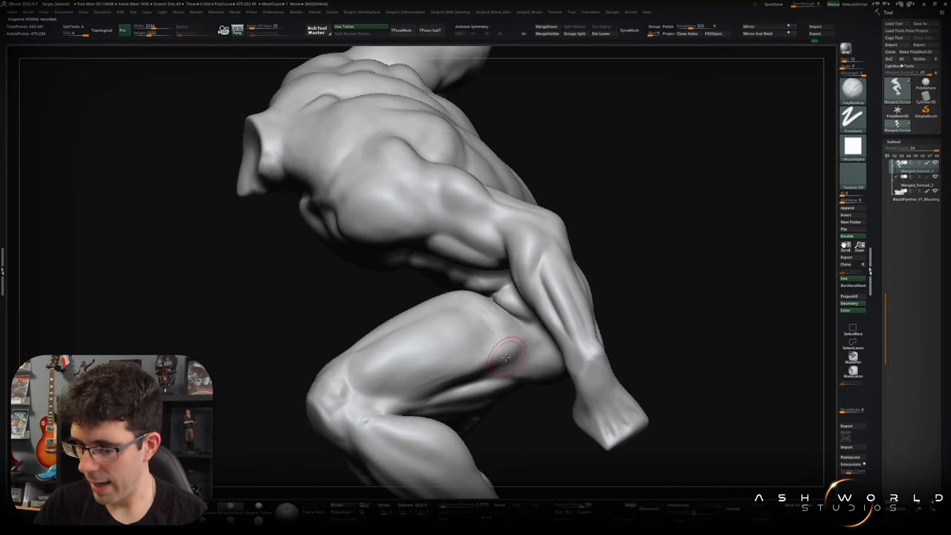
{"action": "mouse_move", "coordinate": [505, 359]}
{"action": "right_mouse_down"}
{"action": "mouse_move", "coordinate": [505, 326]}
{"action": "mouse_move", "coordinate": [522, 295]}
{"action": "right_mouse_up"}
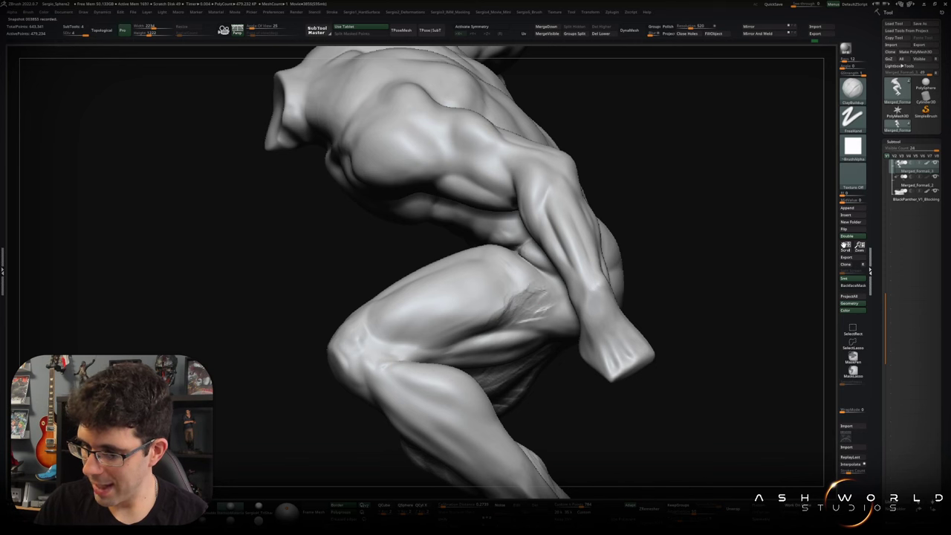
{"action": "left_click_drag", "start_coordinate": [507, 317], "coordinate": [491, 318]}
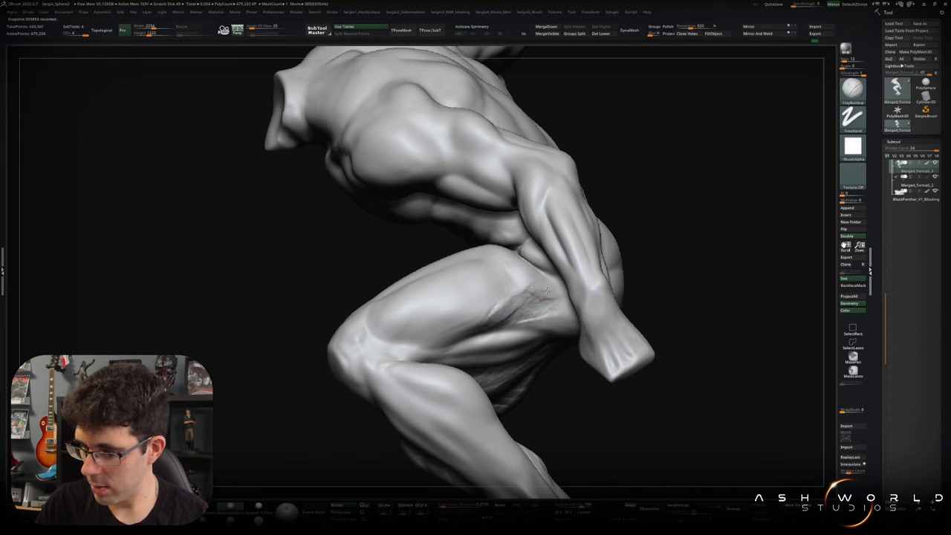
{"action": "left_click_drag", "start_coordinate": [517, 294], "coordinate": [489, 318], "text": "shift"}
{"action": "right_click_drag", "start_coordinate": [548, 306], "coordinate": [555, 293]}
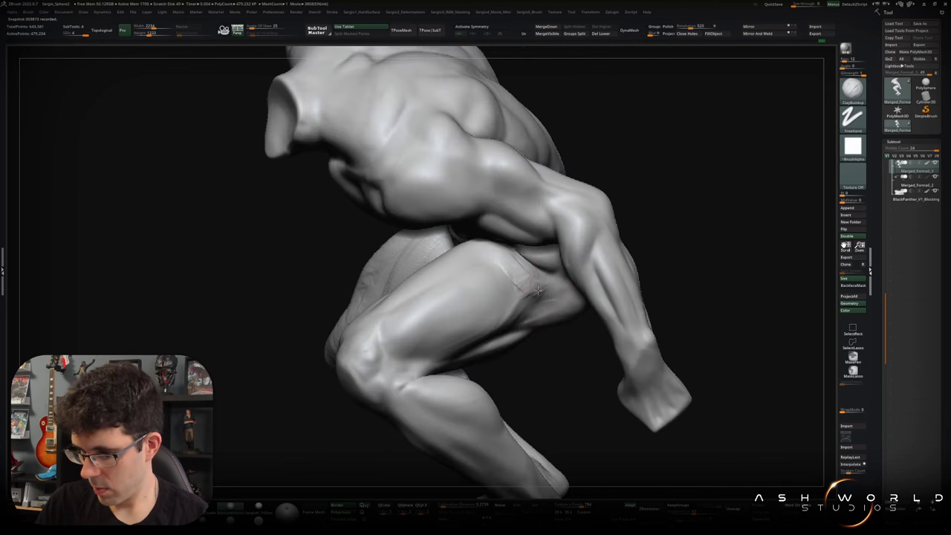
{"action": "left_click_drag", "start_coordinate": [524, 277], "coordinate": [532, 271], "text": "shift"}
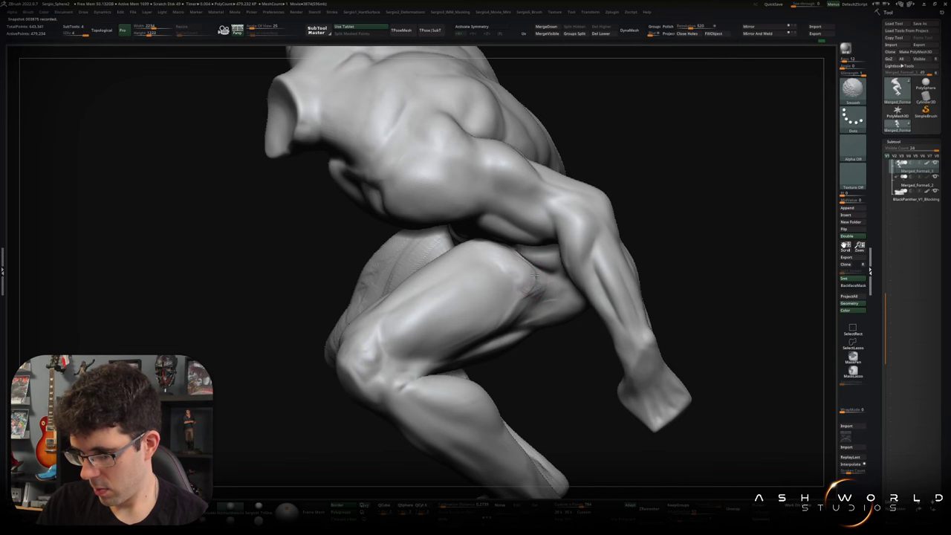
{"action": "right_click_drag", "start_coordinate": [549, 295], "coordinate": [540, 294]}
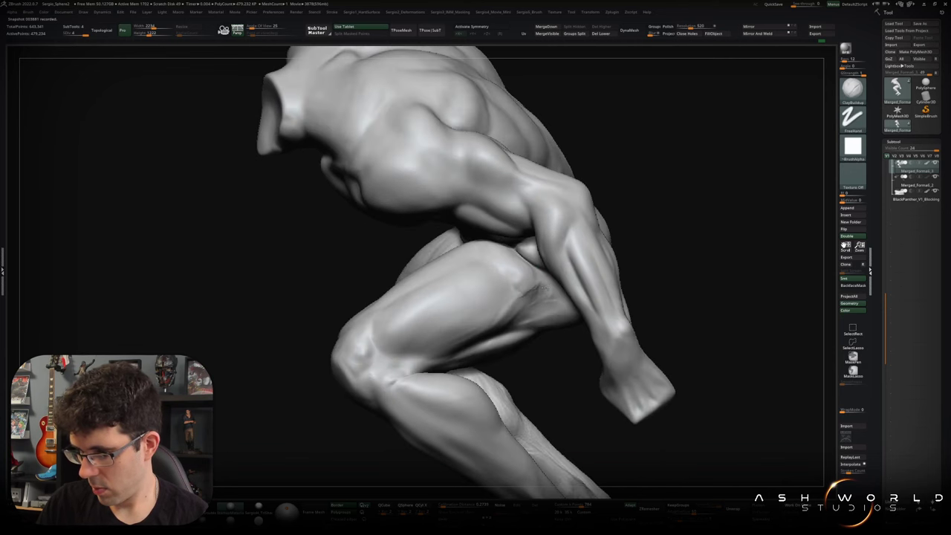
{"action": "key", "text": "shift"}
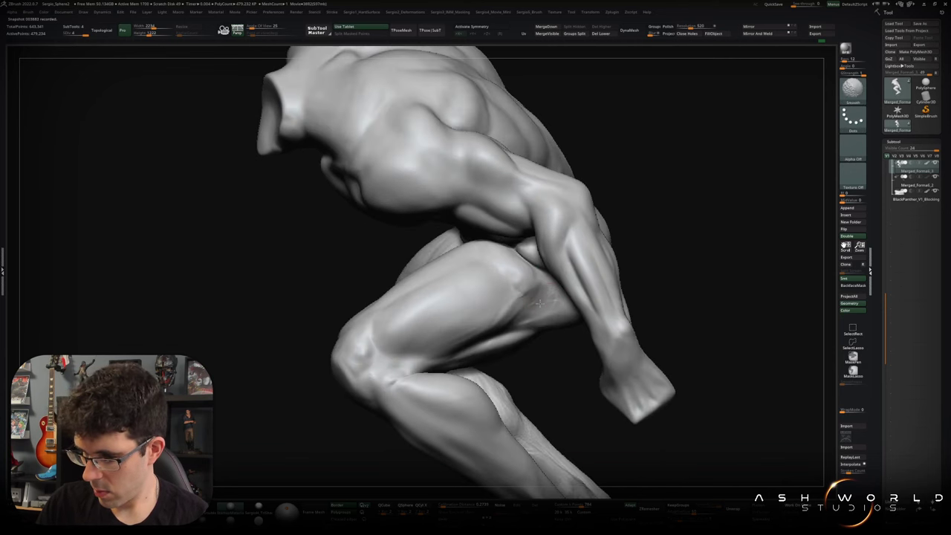
Mask everything except the front thigh and turn the figure to inspect the hip side-on.
{"action": "right_click_drag", "start_coordinate": [487, 324], "coordinate": [481, 336]}
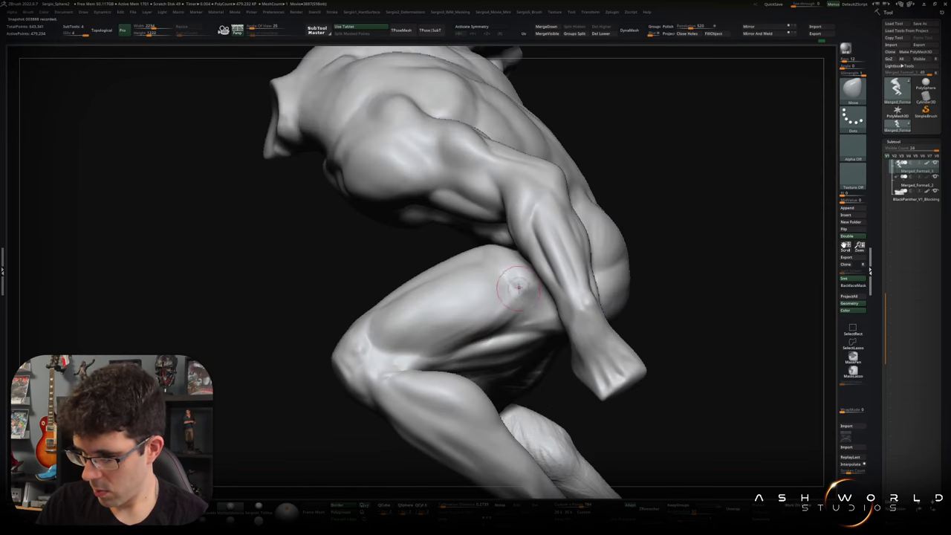
{"action": "right_click_drag", "start_coordinate": [531, 296], "coordinate": [531, 291]}
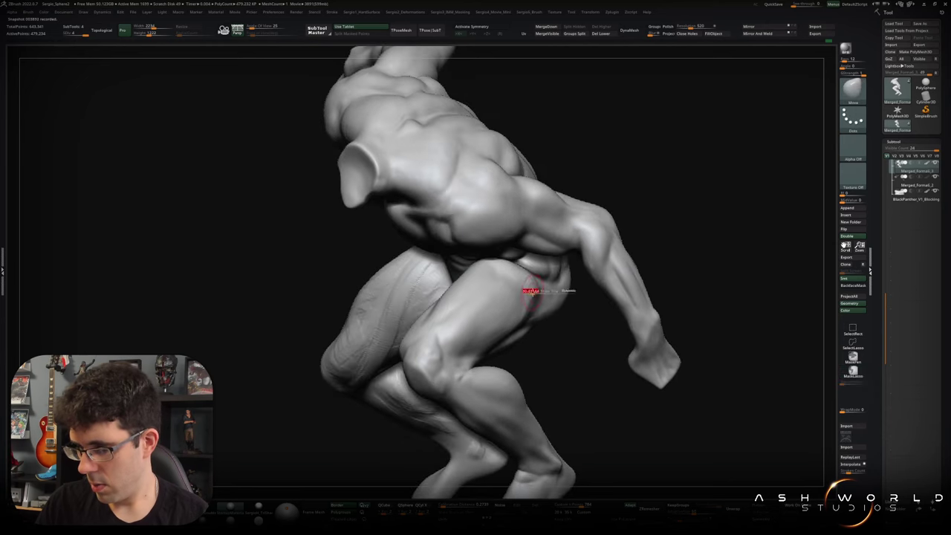
{"action": "right_click_drag", "start_coordinate": [510, 278], "coordinate": [500, 274]}
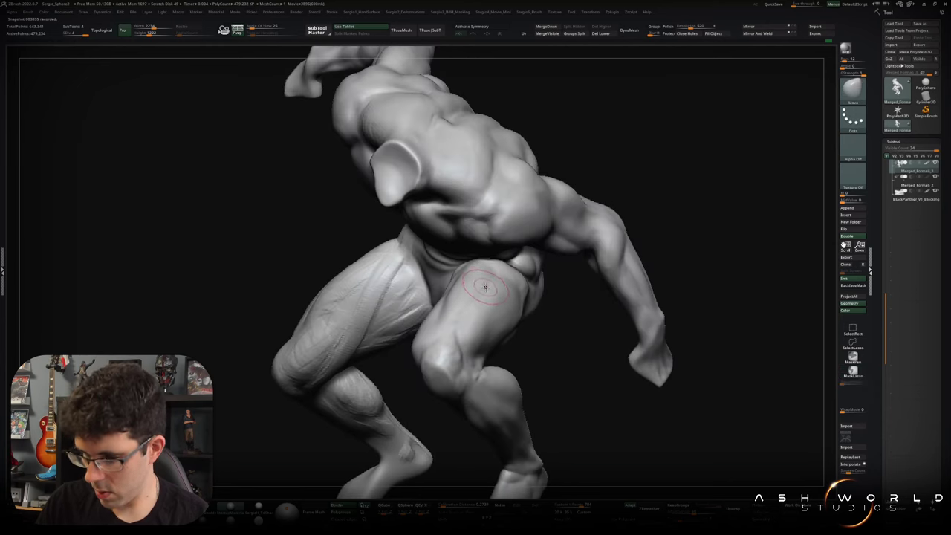
{"action": "left_click", "coordinate": [484, 286], "text": "alt"}
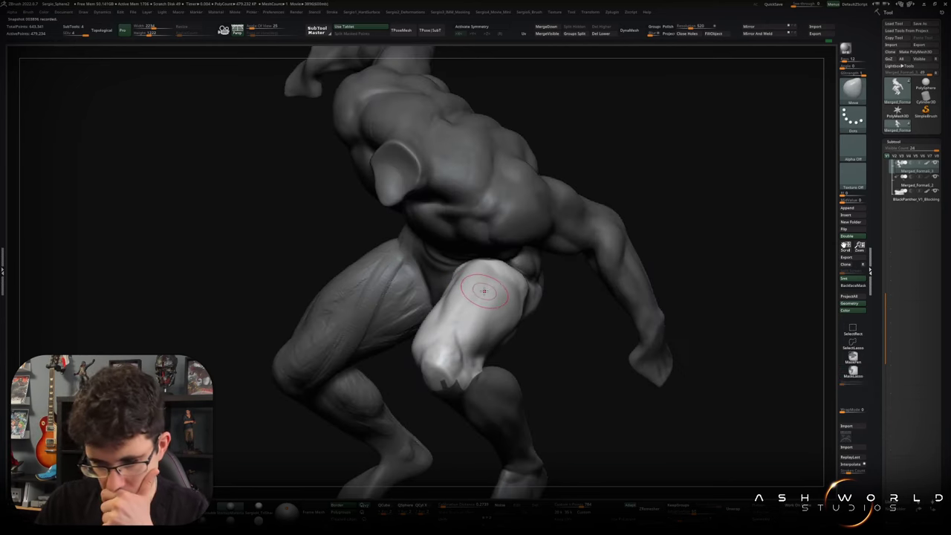
{"action": "mouse_move", "coordinate": [476, 290]}
{"action": "right_mouse_down"}
{"action": "mouse_move", "coordinate": [488, 281]}
{"action": "mouse_move", "coordinate": [494, 291]}
{"action": "right_mouse_up"}
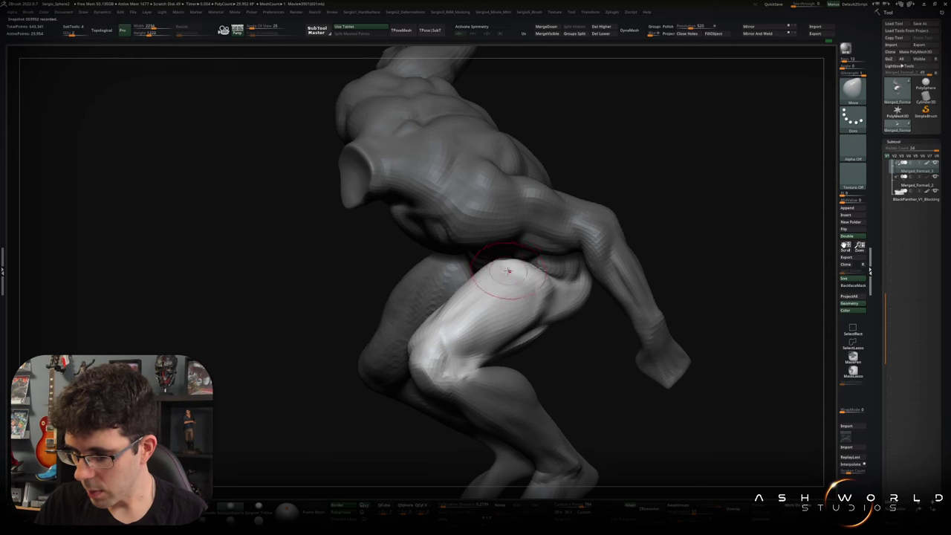
{"action": "right_click_drag", "start_coordinate": [481, 273], "coordinate": [447, 266]}
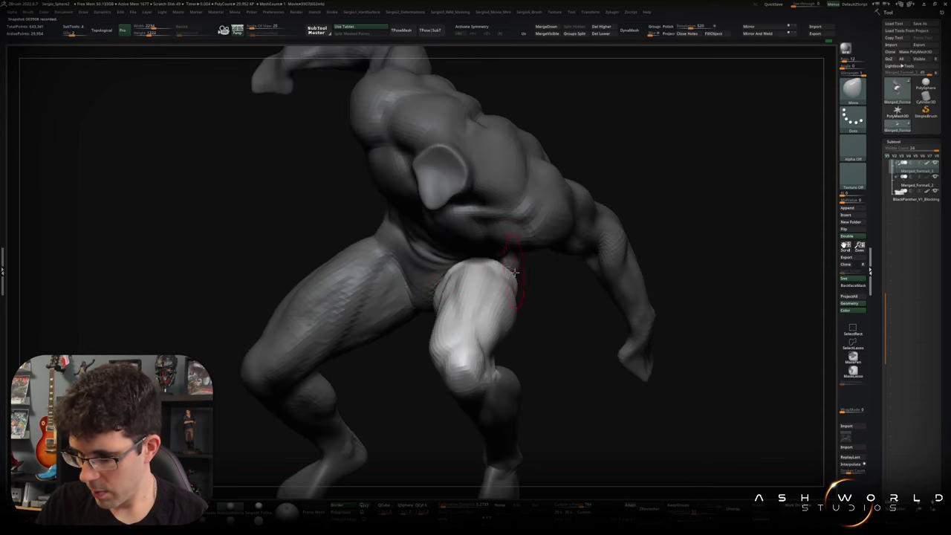
{"action": "right_click_drag", "start_coordinate": [513, 270], "coordinate": [513, 266]}
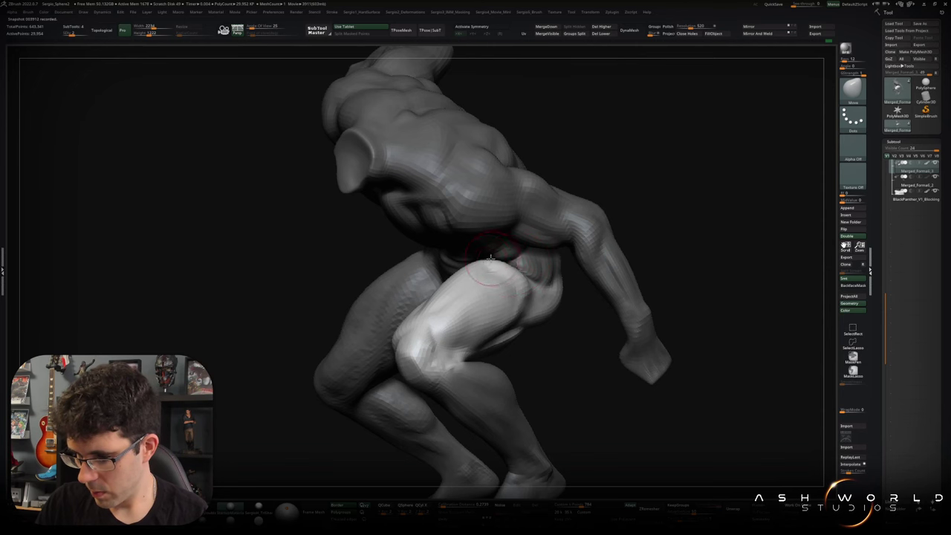
{"action": "mouse_move", "coordinate": [524, 299]}
{"action": "right_mouse_down"}
{"action": "mouse_move", "coordinate": [529, 319]}
{"action": "mouse_move", "coordinate": [536, 307]}
{"action": "mouse_move", "coordinate": [484, 336]}
{"action": "mouse_move", "coordinate": [534, 299]}
{"action": "right_mouse_up"}
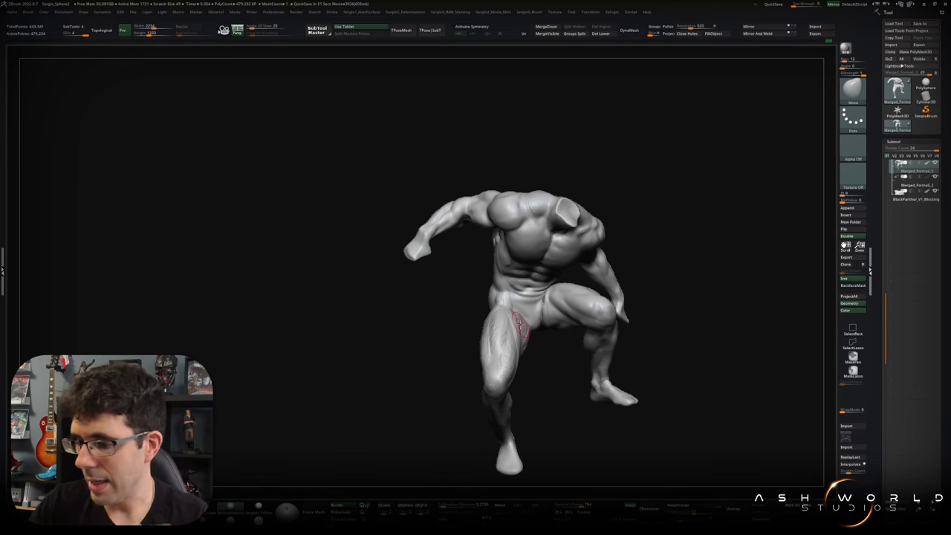
Switch to ClayBuildup (B, C) and build up clay along the groin crease where thigh meets hip.
{"action": "scroll", "coordinate": [508, 278], "scroll_direction": "up", "scroll_amount": 5}
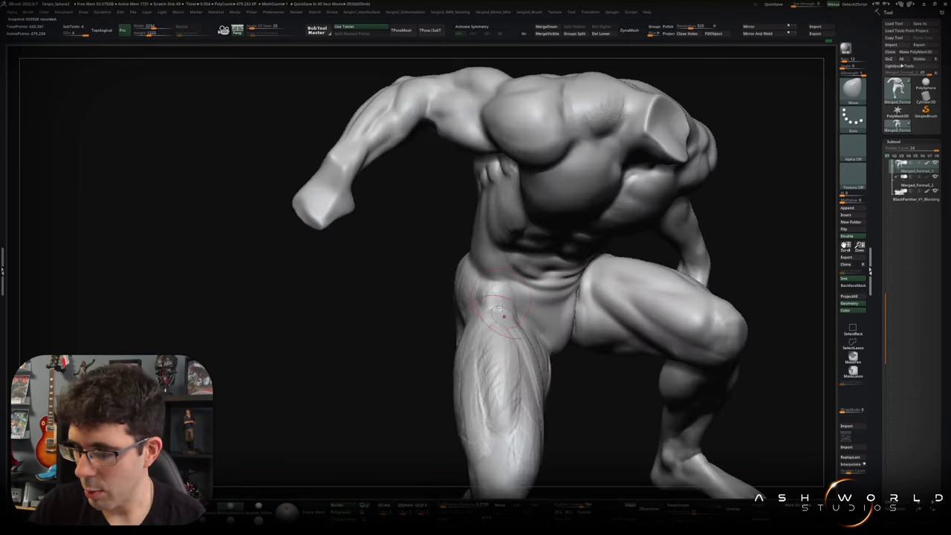
{"action": "scroll", "coordinate": [508, 278], "scroll_direction": "up", "scroll_amount": 3}
{"action": "right_click_drag", "start_coordinate": [522, 283], "coordinate": [504, 239]}
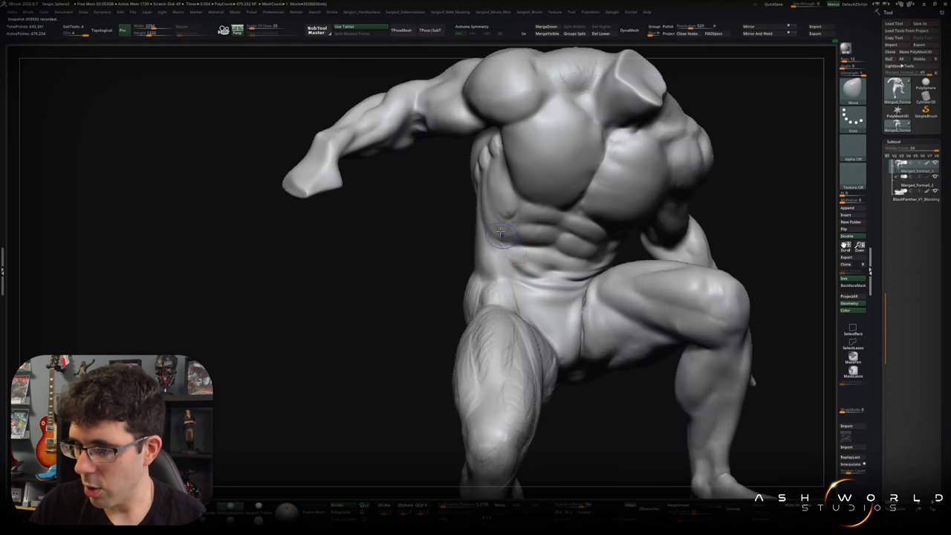
{"action": "mouse_move", "coordinate": [503, 289]}
{"action": "right_mouse_down"}
{"action": "mouse_move", "coordinate": [507, 324]}
{"action": "mouse_move", "coordinate": [472, 325]}
{"action": "mouse_move", "coordinate": [481, 340]}
{"action": "mouse_move", "coordinate": [491, 311]}
{"action": "right_mouse_up"}
{"action": "key", "text": "b"}
{"action": "key", "text": "c"}
{"action": "key", "text": "b"}
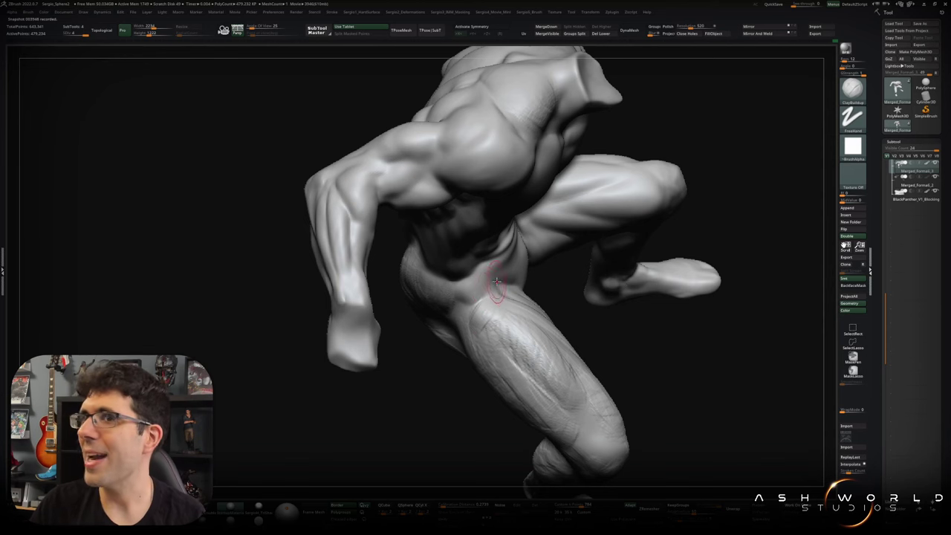
{"action": "mouse_move", "coordinate": [486, 300]}
{"action": "right_mouse_down"}
{"action": "mouse_move", "coordinate": [481, 314]}
{"action": "mouse_move", "coordinate": [493, 295]}
{"action": "mouse_move", "coordinate": [479, 314]}
{"action": "mouse_move", "coordinate": [474, 302]}
{"action": "right_mouse_up"}
Shift-smooth the new clay strokes in the groin crease.
{"action": "key", "text": "shift"}
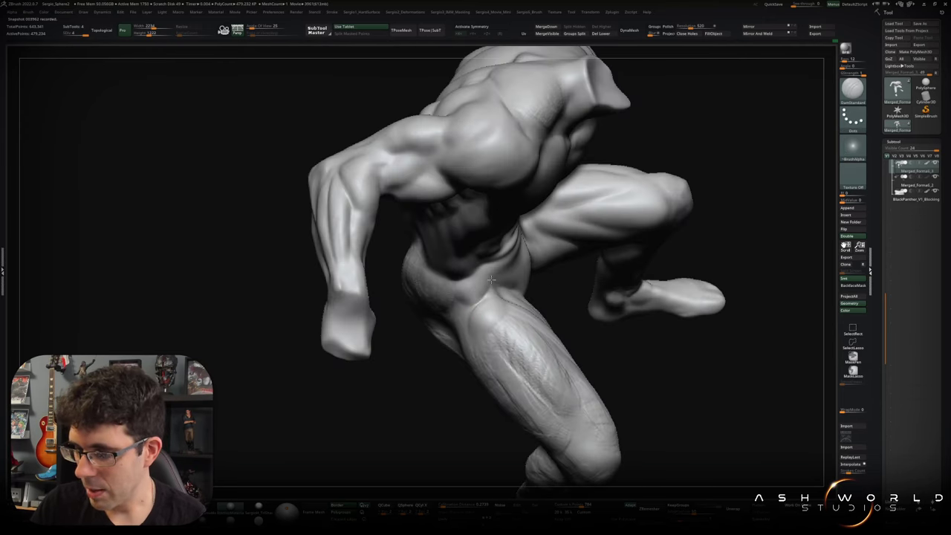
{"action": "left_click_drag", "start_coordinate": [475, 301], "coordinate": [467, 335]}
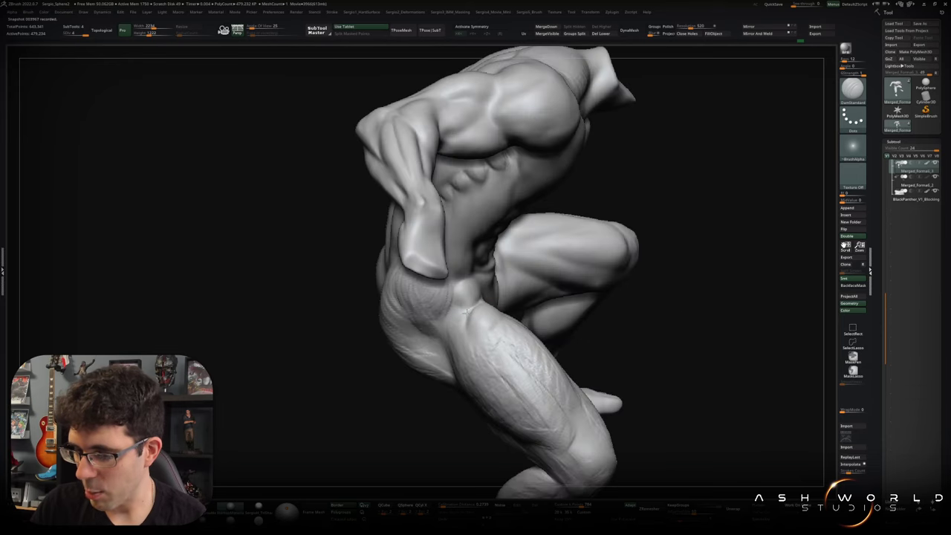
{"action": "right_click_drag", "start_coordinate": [465, 316], "coordinate": [466, 307]}
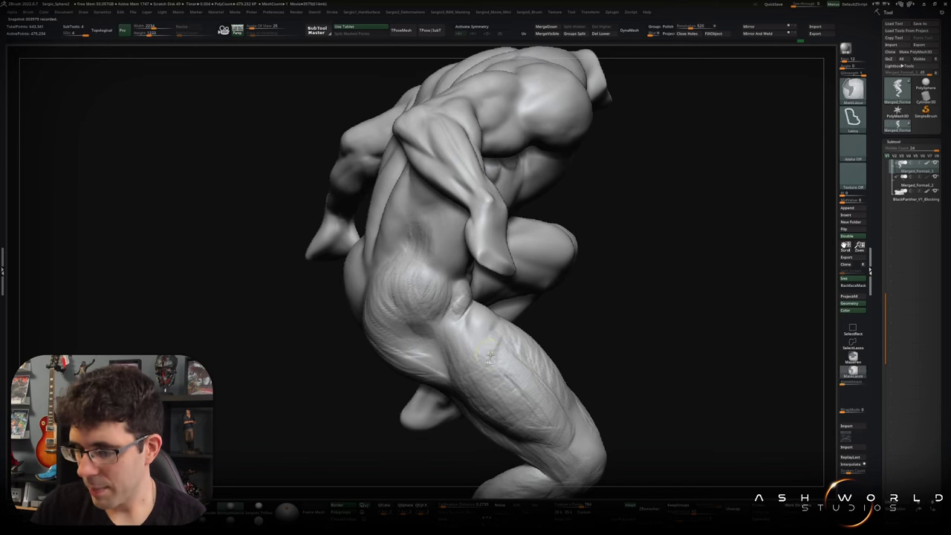
From behind, stroke the gluteal fold below the buttock with ClayBuildup, Shift-smoothing between strokes.
{"action": "right_click_drag", "start_coordinate": [465, 335], "coordinate": [474, 300]}
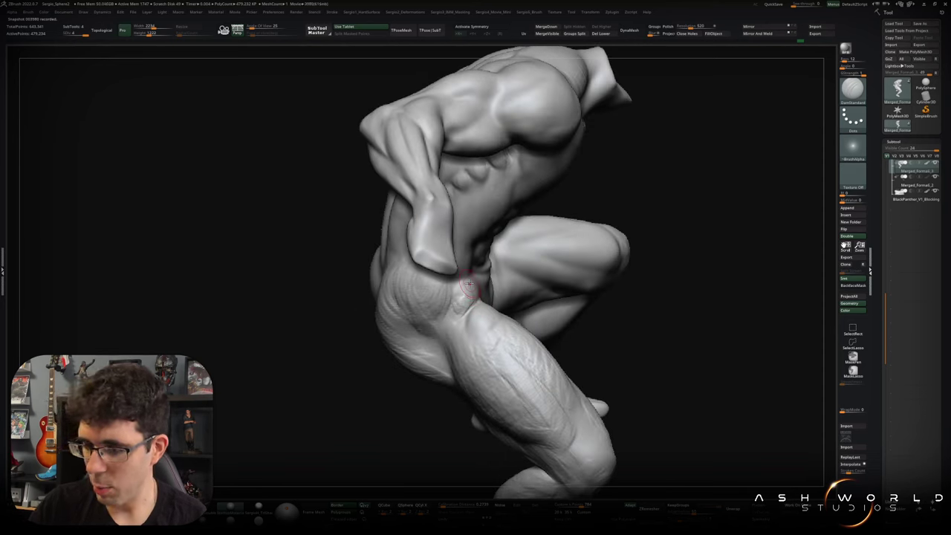
{"action": "key", "text": "shift"}
{"action": "right_click_drag", "start_coordinate": [466, 321], "coordinate": [468, 328]}
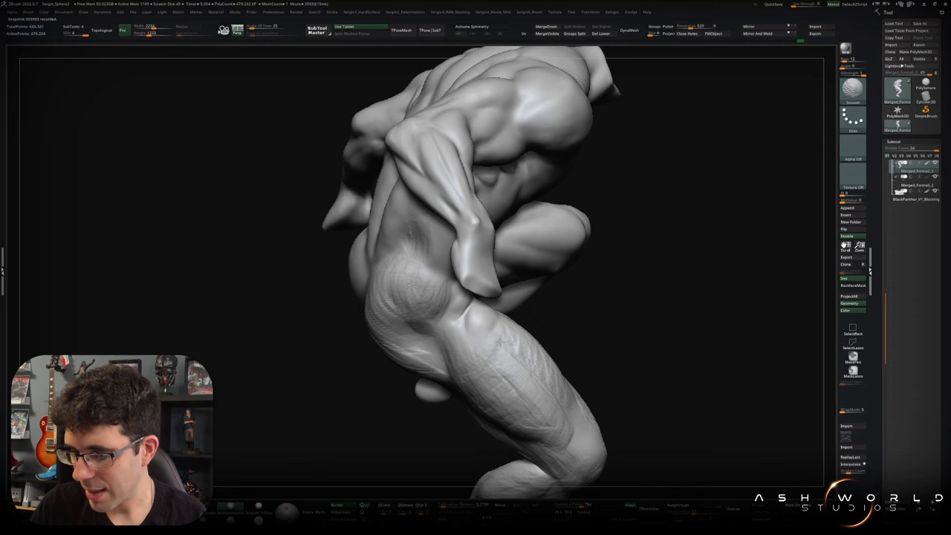
{"action": "key", "text": "shift"}
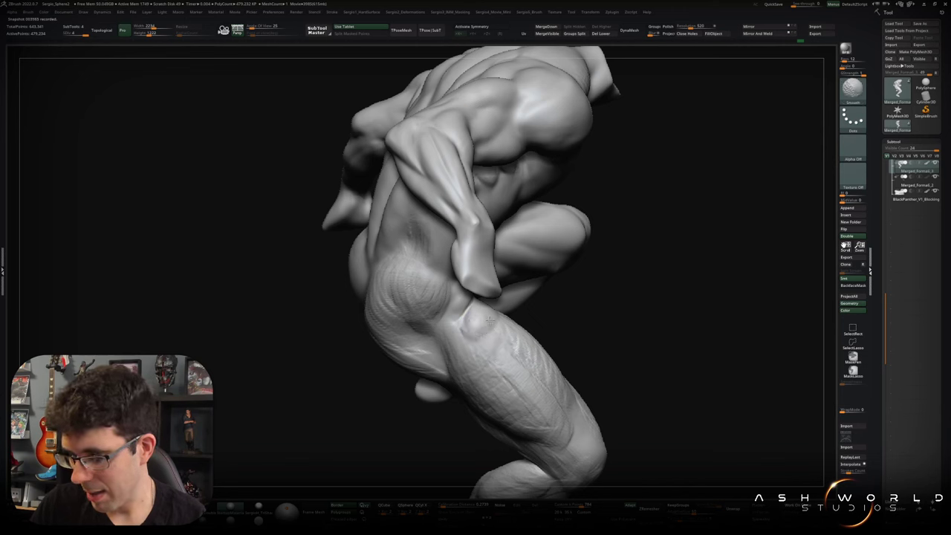
{"action": "right_click_drag", "start_coordinate": [480, 327], "coordinate": [430, 307]}
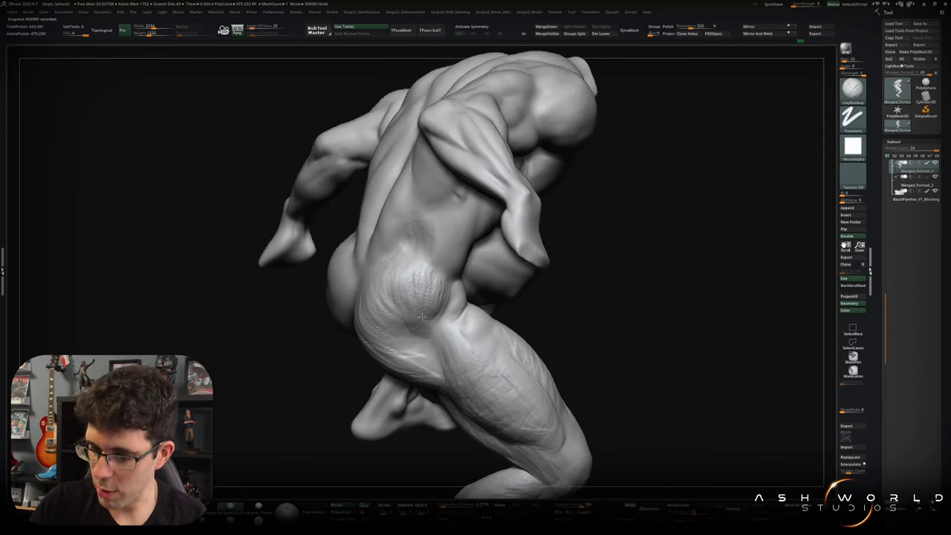
{"action": "key", "text": "shift"}
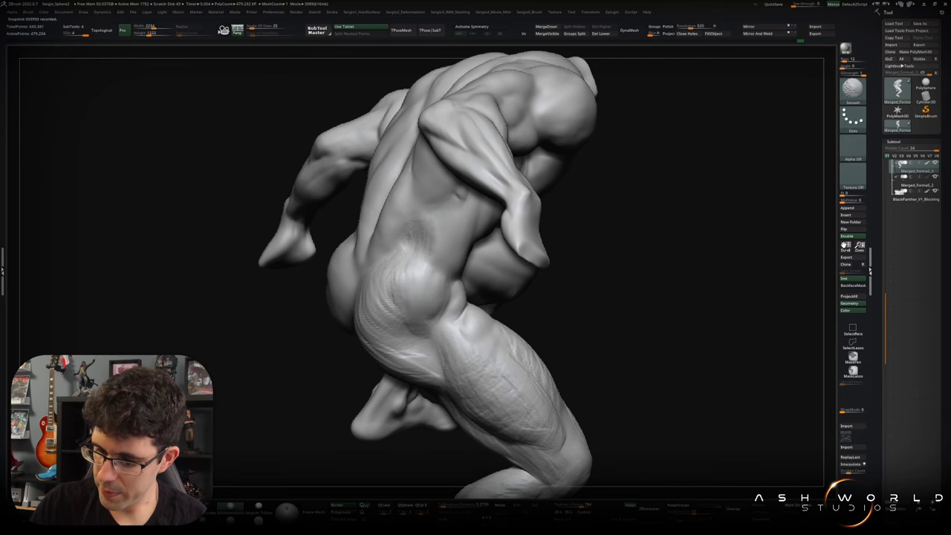
{"action": "right_click_drag", "start_coordinate": [408, 287], "coordinate": [392, 275]}
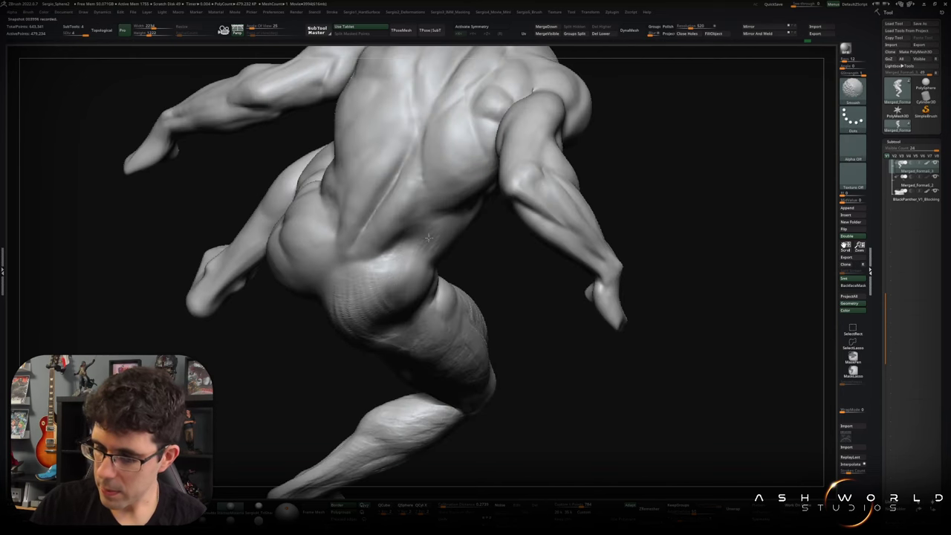
{"action": "right_click_drag", "start_coordinate": [432, 245], "coordinate": [419, 253]}
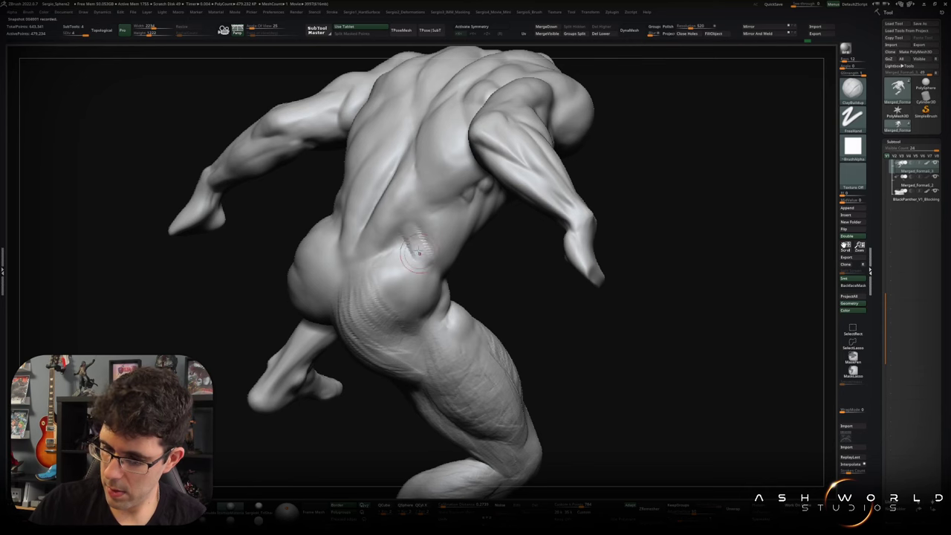
{"action": "key", "text": "shift"}
{"action": "key", "text": "shift"}
{"action": "mouse_move", "coordinate": [446, 267]}
{"action": "right_mouse_down"}
{"action": "mouse_move", "coordinate": [449, 276]}
{"action": "mouse_move", "coordinate": [401, 275]}
{"action": "mouse_move", "coordinate": [421, 283]}
{"action": "mouse_move", "coordinate": [396, 289]}
{"action": "right_mouse_up"}
{"action": "right_click_drag", "start_coordinate": [372, 327], "coordinate": [382, 304]}
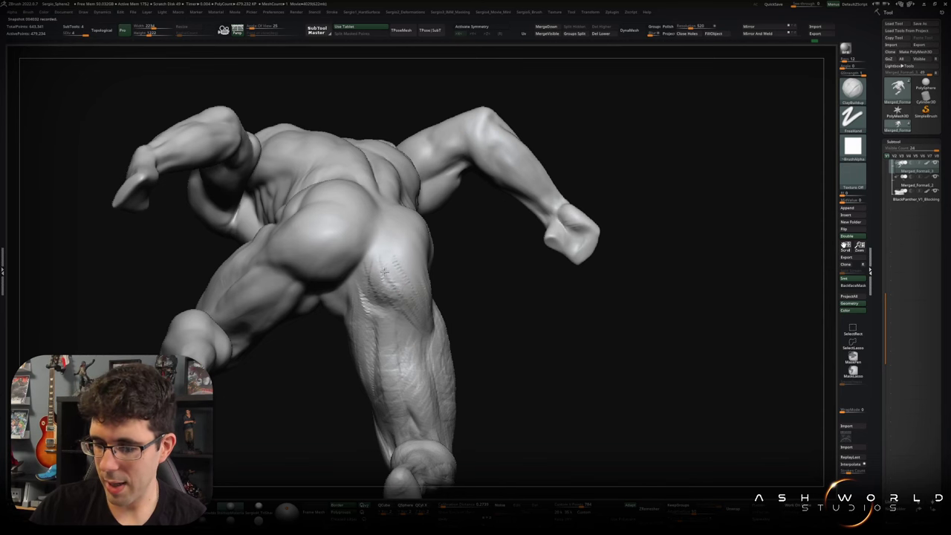
Shift-smooth the rough fibrous marks under the buttock into the back of the thigh.
{"action": "key", "text": "shift"}
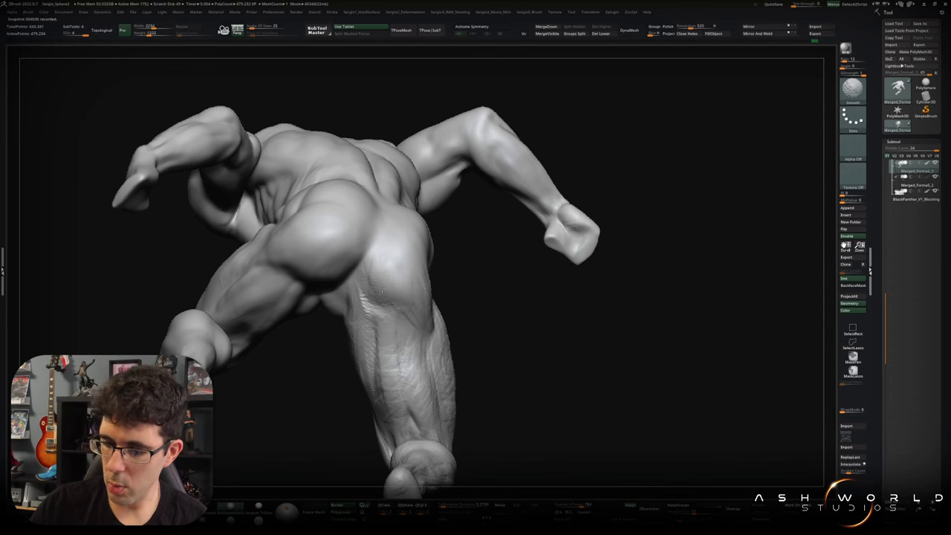
{"action": "mouse_move", "coordinate": [376, 276]}
{"action": "right_mouse_down"}
{"action": "mouse_move", "coordinate": [425, 322]}
{"action": "mouse_move", "coordinate": [344, 265]}
{"action": "right_mouse_up"}
{"action": "key", "text": "shift"}
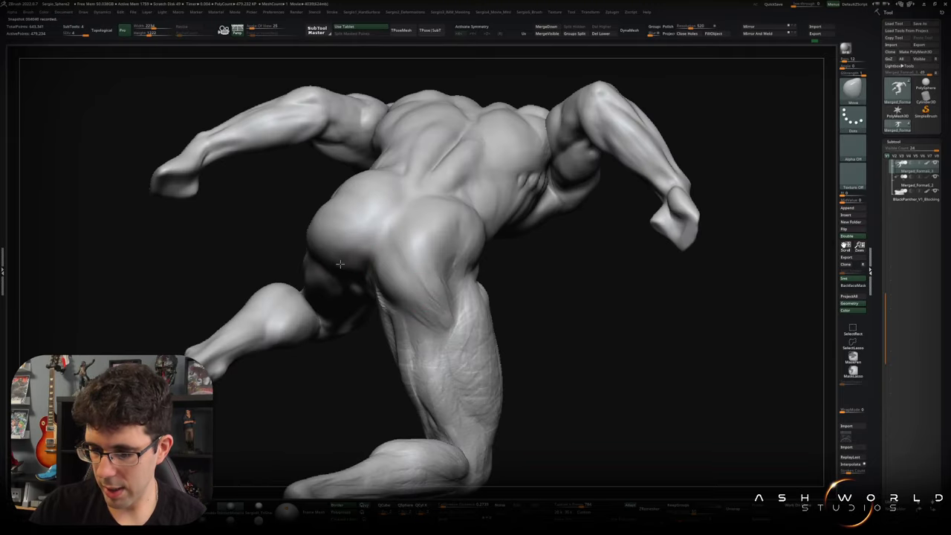
Orbit around the back, hip and leg to check the blended gluteal fold.
{"action": "right_click_drag", "start_coordinate": [388, 253], "coordinate": [424, 297]}
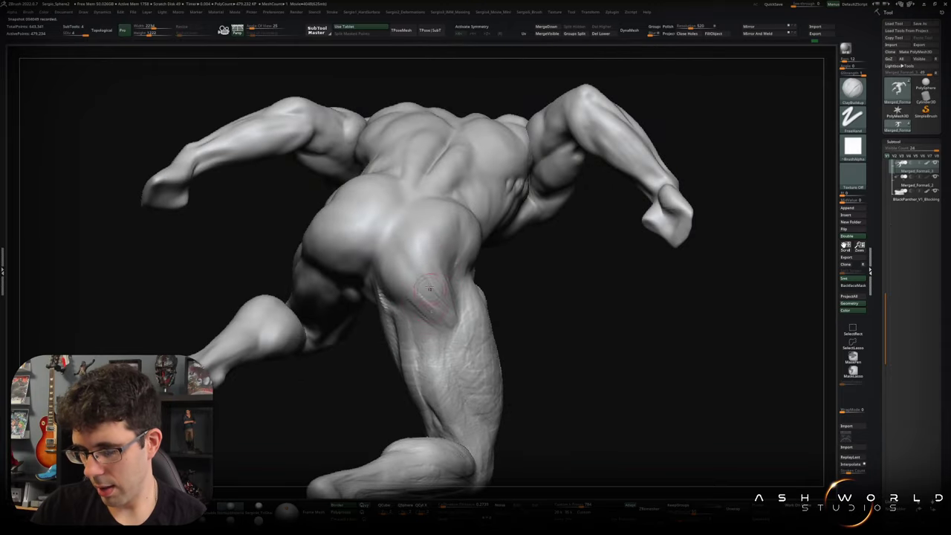
{"action": "right_click_drag", "start_coordinate": [442, 314], "coordinate": [448, 303]}
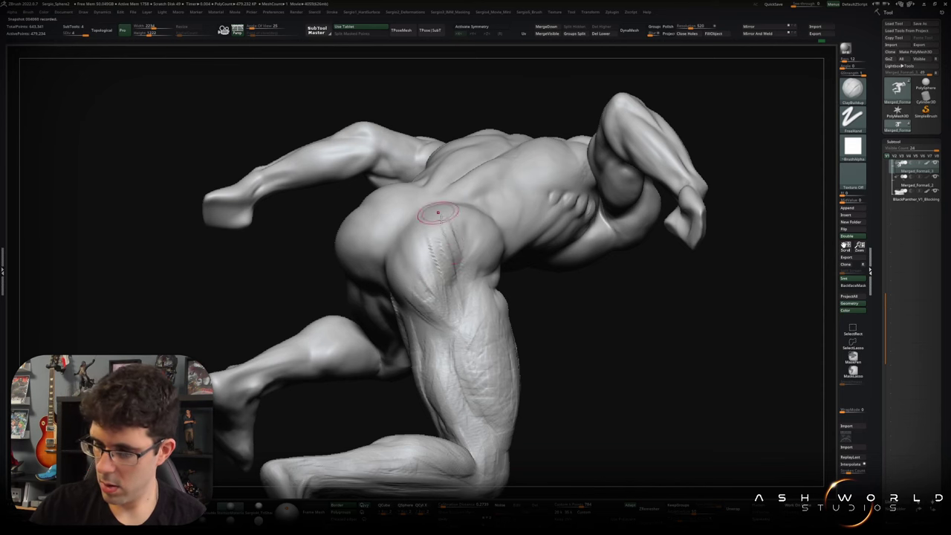
{"action": "right_click_drag", "start_coordinate": [431, 214], "coordinate": [422, 242]}
{"action": "right_click_drag", "start_coordinate": [410, 196], "coordinate": [402, 216]}
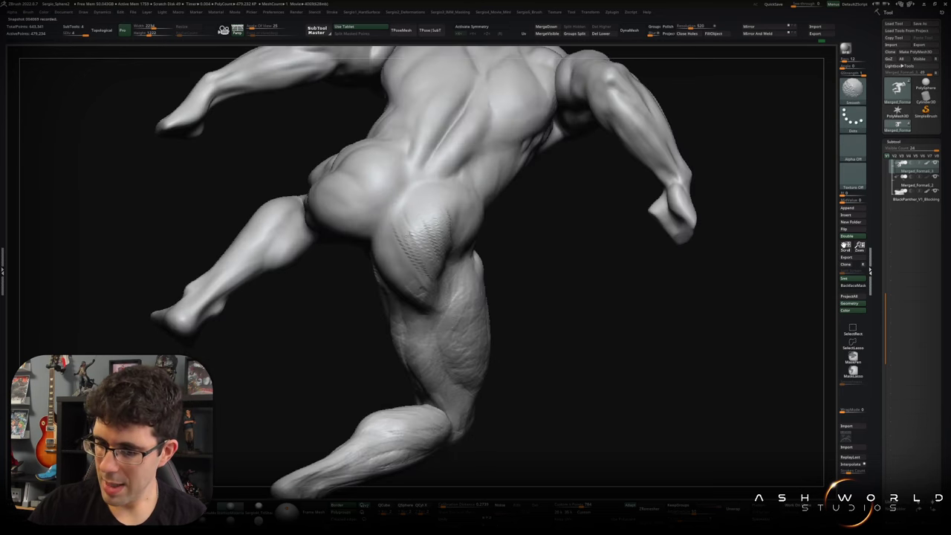
{"action": "mouse_move", "coordinate": [402, 217]}
{"action": "right_mouse_down"}
{"action": "mouse_move", "coordinate": [428, 220]}
{"action": "mouse_move", "coordinate": [431, 245]}
{"action": "right_mouse_up"}
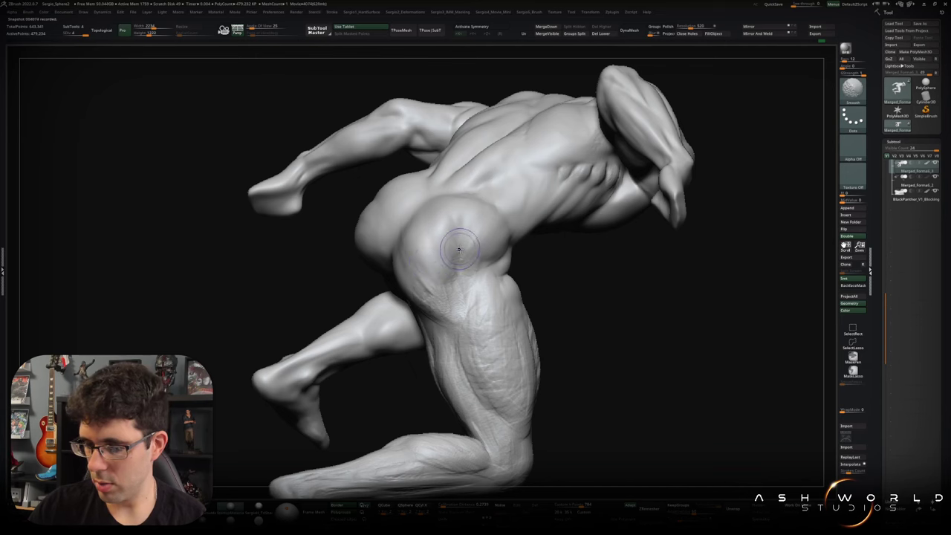
{"action": "mouse_move", "coordinate": [475, 298]}
{"action": "right_mouse_down"}
{"action": "mouse_move", "coordinate": [426, 283]}
{"action": "mouse_move", "coordinate": [562, 293]}
{"action": "mouse_move", "coordinate": [482, 334]}
{"action": "mouse_move", "coordinate": [582, 285]}
{"action": "right_mouse_up"}
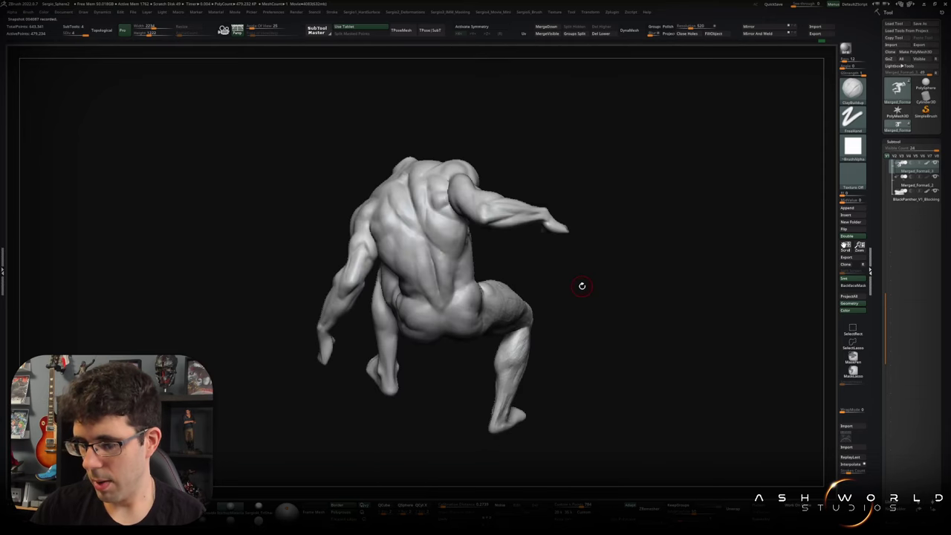
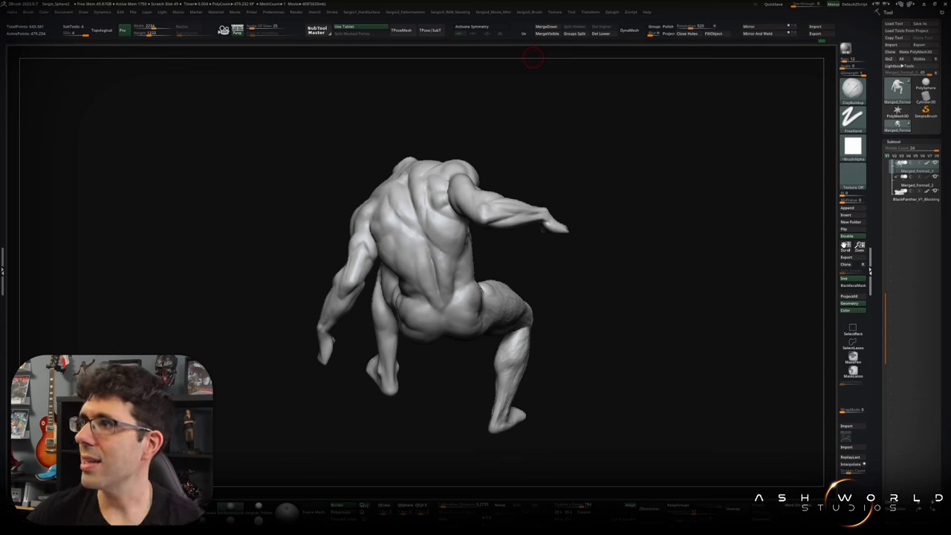
Hide the head, rock base and rest of the figure so only the leg remains.
{"action": "mouse_move", "coordinate": [532, 57]}
{"action": "left_mouse_down"}
{"action": "mouse_move", "coordinate": [480, 146]}
{"action": "mouse_move", "coordinate": [607, 178]}
{"action": "mouse_move", "coordinate": [662, 218]}
{"action": "mouse_move", "coordinate": [498, 217]}
{"action": "mouse_move", "coordinate": [522, 220]}
{"action": "mouse_move", "coordinate": [412, 405]}
{"action": "mouse_move", "coordinate": [403, 397]}
{"action": "left_mouse_up"}
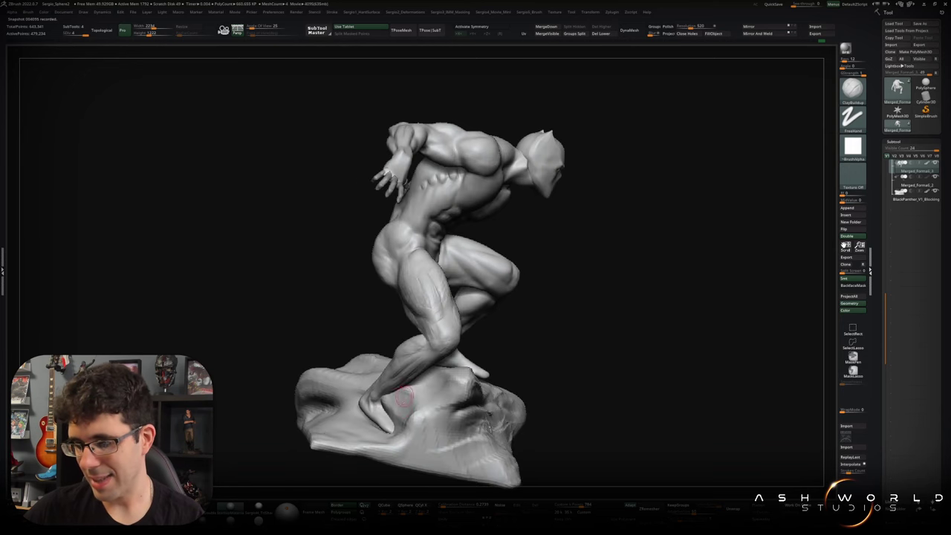
{"action": "mouse_move", "coordinate": [458, 341]}
{"action": "left_mouse_down"}
{"action": "mouse_move", "coordinate": [457, 294]}
{"action": "mouse_move", "coordinate": [478, 277]}
{"action": "mouse_move", "coordinate": [435, 279]}
{"action": "mouse_move", "coordinate": [494, 266]}
{"action": "mouse_move", "coordinate": [475, 256]}
{"action": "mouse_move", "coordinate": [478, 277]}
{"action": "mouse_move", "coordinate": [458, 251]}
{"action": "mouse_move", "coordinate": [520, 262]}
{"action": "mouse_move", "coordinate": [470, 238]}
{"action": "mouse_move", "coordinate": [669, 283]}
{"action": "mouse_move", "coordinate": [634, 304]}
{"action": "mouse_move", "coordinate": [666, 293]}
{"action": "mouse_move", "coordinate": [565, 304]}
{"action": "mouse_move", "coordinate": [564, 315]}
{"action": "mouse_move", "coordinate": [436, 310]}
{"action": "mouse_move", "coordinate": [561, 320]}
{"action": "mouse_move", "coordinate": [430, 305]}
{"action": "left_mouse_up"}
{"action": "left_click", "coordinate": [565, 314], "text": "ctrl+shift"}
{"action": "mouse_move", "coordinate": [560, 389]}
{"action": "left_mouse_down"}
{"action": "mouse_move", "coordinate": [566, 340]}
{"action": "mouse_move", "coordinate": [426, 317]}
{"action": "mouse_move", "coordinate": [460, 334]}
{"action": "mouse_move", "coordinate": [486, 303]}
{"action": "left_mouse_up"}
Build up clay on the back-of-thigh muscles and smooth the strokes.
{"action": "mouse_move", "coordinate": [487, 303]}
{"action": "right_mouse_down", "text": "shift"}
{"action": "mouse_move", "coordinate": [466, 297]}
{"action": "mouse_move", "coordinate": [487, 294]}
{"action": "mouse_move", "coordinate": [464, 301]}
{"action": "right_mouse_up", "text": "shift"}
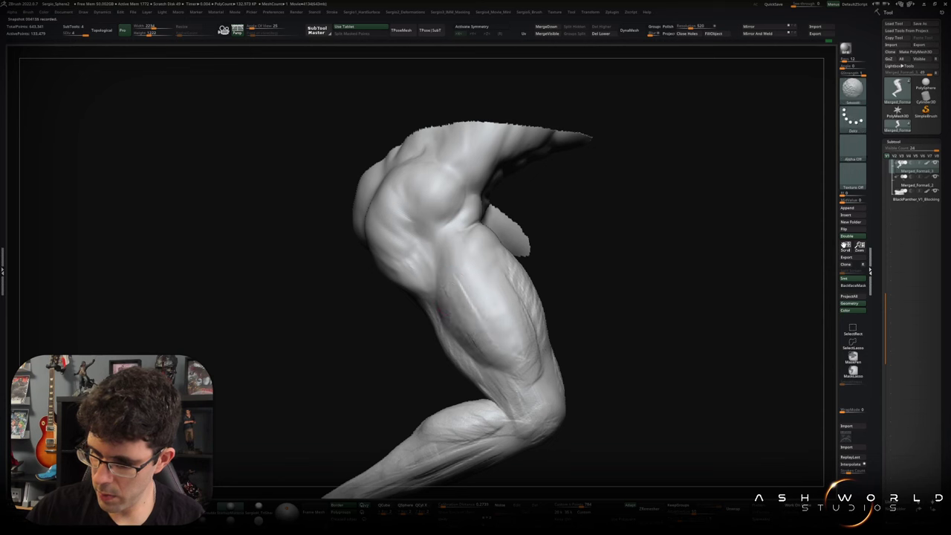
{"action": "mouse_move", "coordinate": [493, 304]}
{"action": "right_mouse_down"}
{"action": "mouse_move", "coordinate": [501, 282]}
{"action": "mouse_move", "coordinate": [493, 284]}
{"action": "right_mouse_up"}
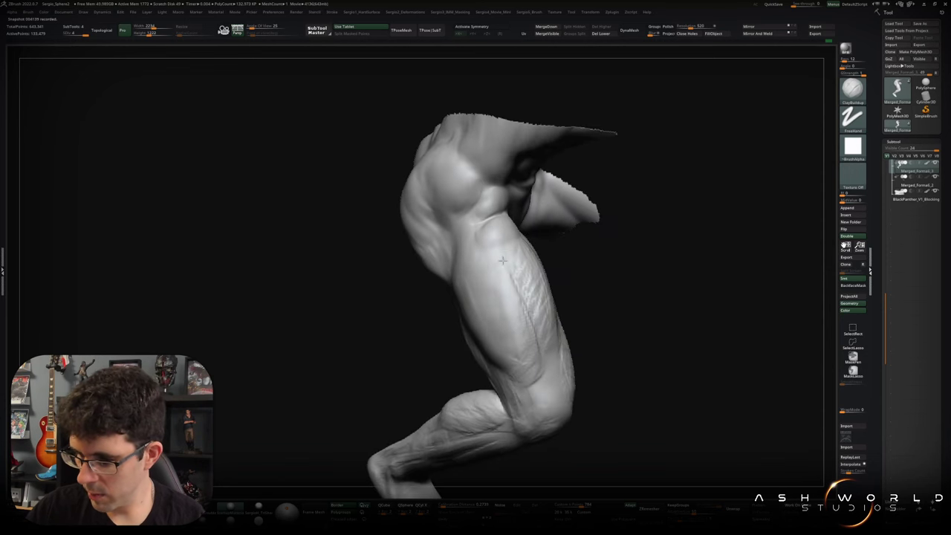
{"action": "right_click_drag", "start_coordinate": [493, 284], "coordinate": [478, 274]}
{"action": "right_click_drag", "start_coordinate": [476, 323], "coordinate": [470, 259]}
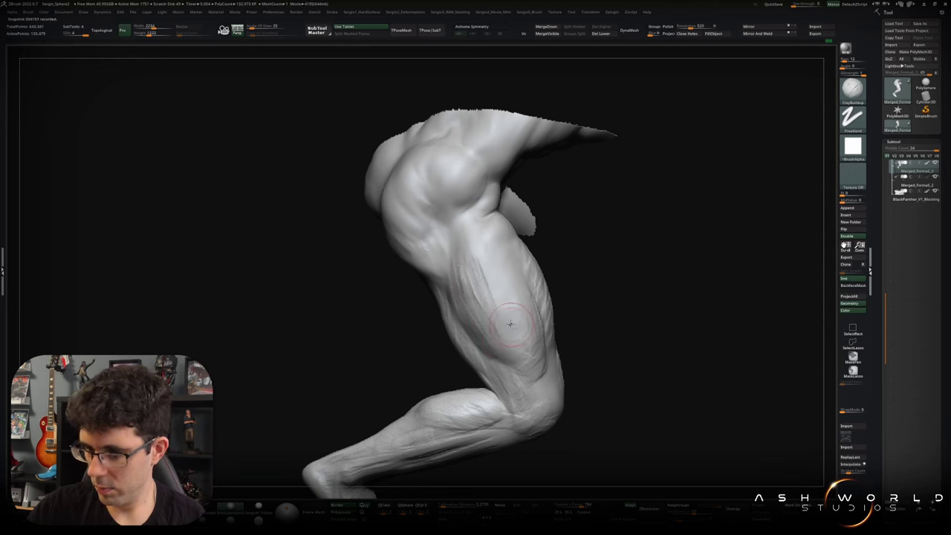
{"action": "key", "text": "shift"}
{"action": "mouse_move", "coordinate": [454, 297]}
{"action": "right_mouse_down"}
{"action": "mouse_move", "coordinate": [526, 334]}
{"action": "mouse_move", "coordinate": [507, 310]}
{"action": "right_mouse_up"}
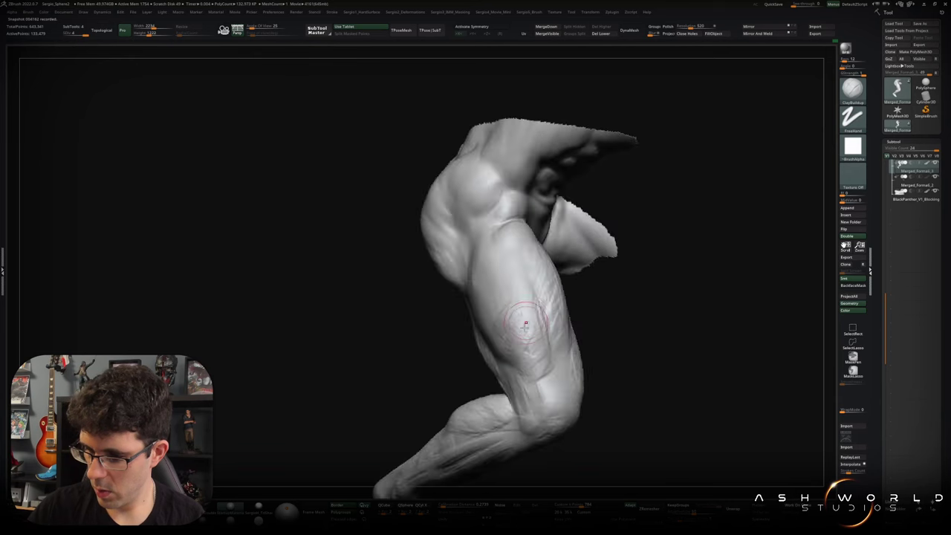
{"action": "key", "text": "shift"}
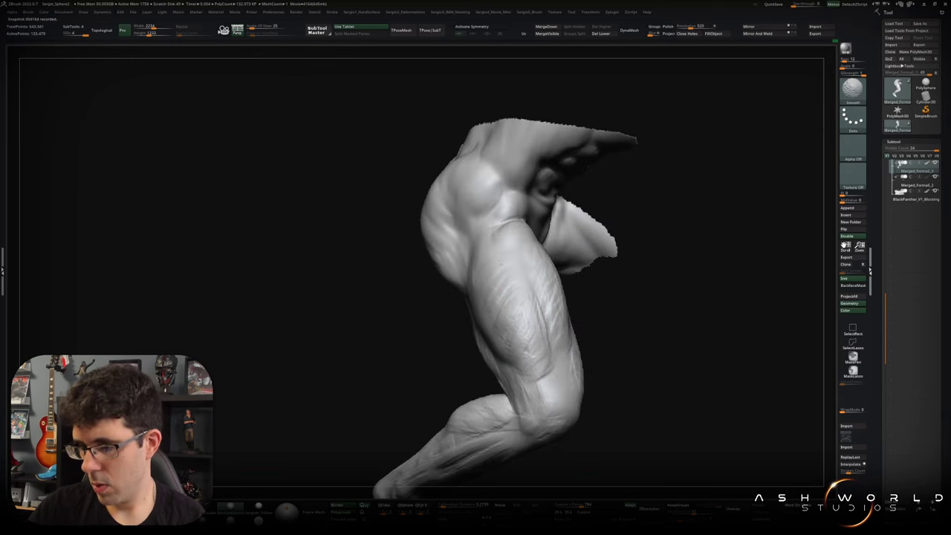
Keep building and smoothing the thigh muscles from frontal, side and three-quarter angles.
{"action": "right_click_drag", "start_coordinate": [526, 352], "coordinate": [522, 261], "text": "shift"}
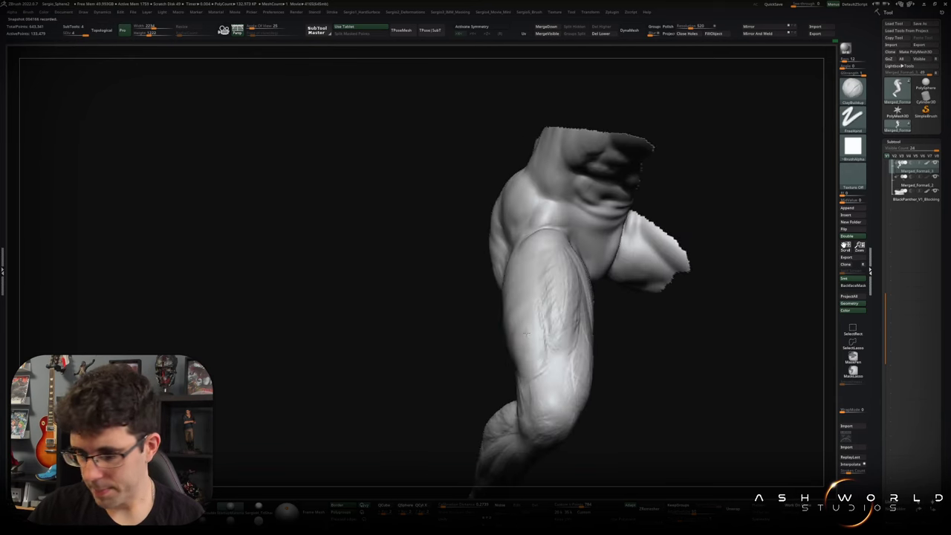
{"action": "right_click_drag", "start_coordinate": [532, 346], "coordinate": [499, 304], "text": "shift"}
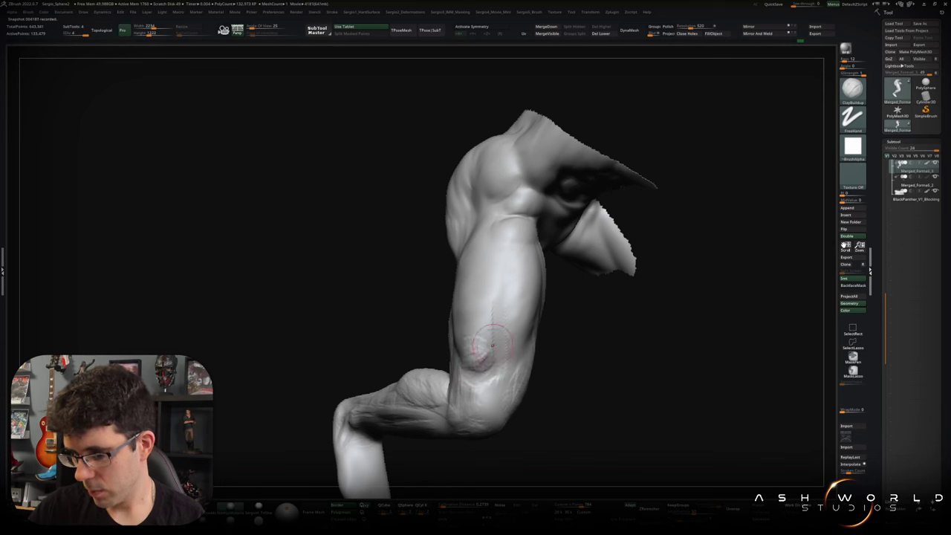
{"action": "mouse_move", "coordinate": [470, 377]}
{"action": "right_mouse_down"}
{"action": "mouse_move", "coordinate": [480, 314]}
{"action": "mouse_move", "coordinate": [528, 265]}
{"action": "mouse_move", "coordinate": [477, 341]}
{"action": "mouse_move", "coordinate": [497, 319]}
{"action": "right_mouse_up"}
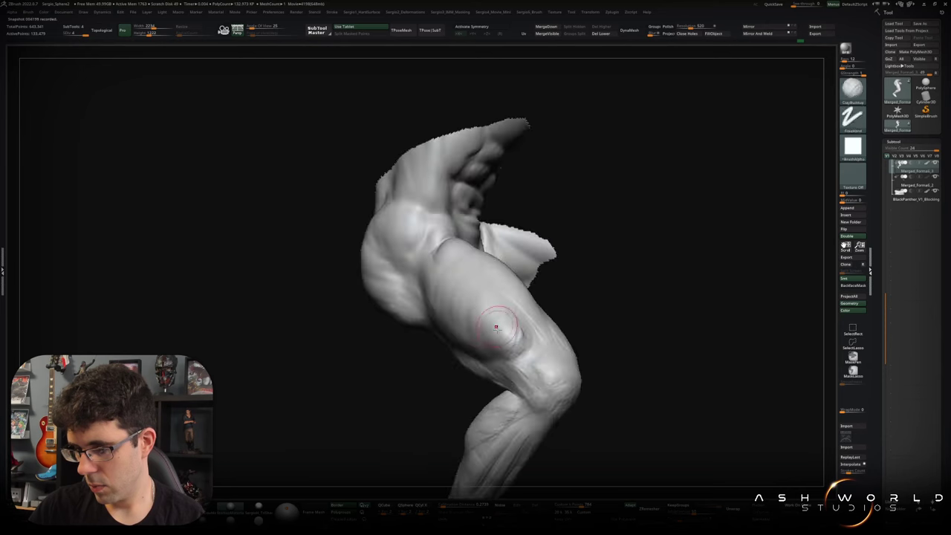
{"action": "mouse_move", "coordinate": [498, 319]}
{"action": "right_mouse_down"}
{"action": "mouse_move", "coordinate": [457, 299]}
{"action": "mouse_move", "coordinate": [571, 278]}
{"action": "mouse_move", "coordinate": [573, 307]}
{"action": "mouse_move", "coordinate": [497, 306]}
{"action": "mouse_move", "coordinate": [468, 326]}
{"action": "mouse_move", "coordinate": [566, 283]}
{"action": "mouse_move", "coordinate": [486, 316]}
{"action": "mouse_move", "coordinate": [465, 360]}
{"action": "right_mouse_up"}
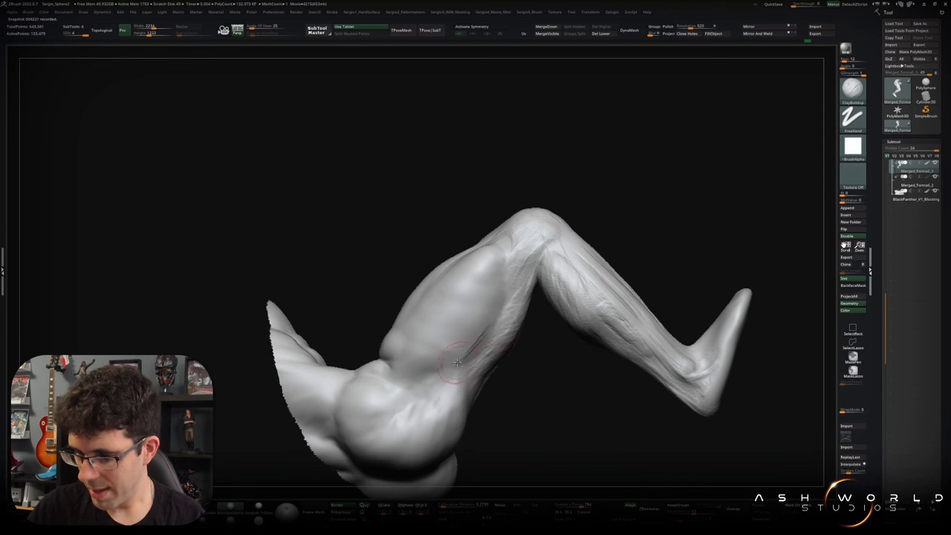
{"action": "key", "text": "shift"}
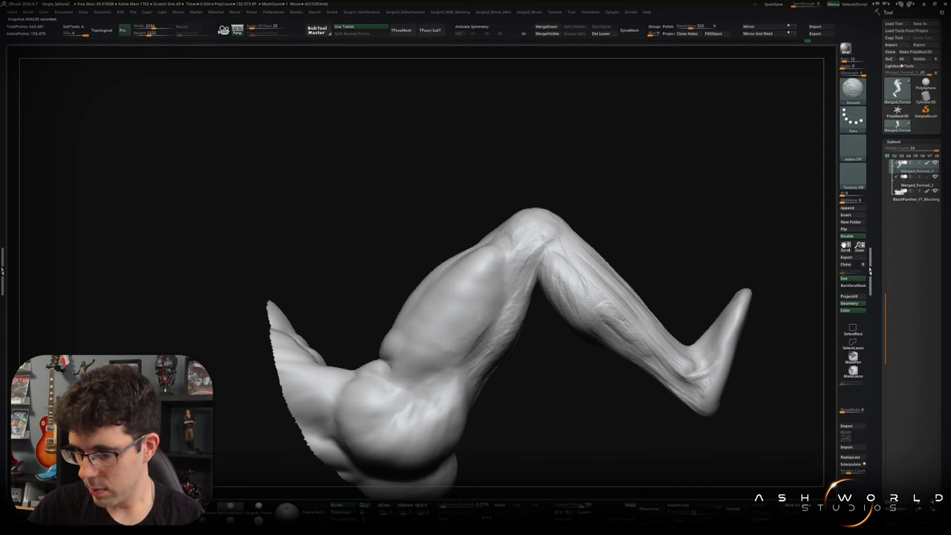
{"action": "key", "text": "shift"}
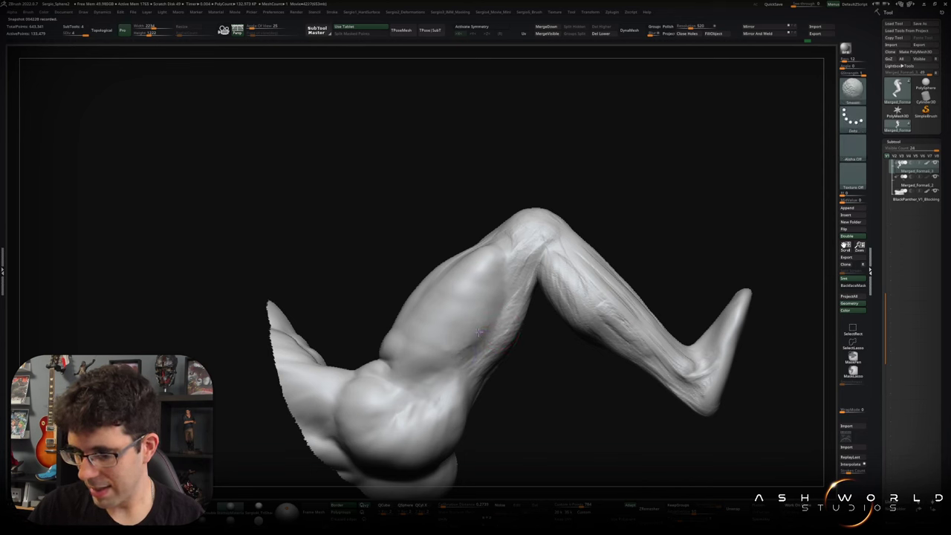
{"action": "mouse_move", "coordinate": [473, 377]}
{"action": "right_mouse_down"}
{"action": "mouse_move", "coordinate": [505, 322]}
{"action": "mouse_move", "coordinate": [483, 390]}
{"action": "right_mouse_up"}
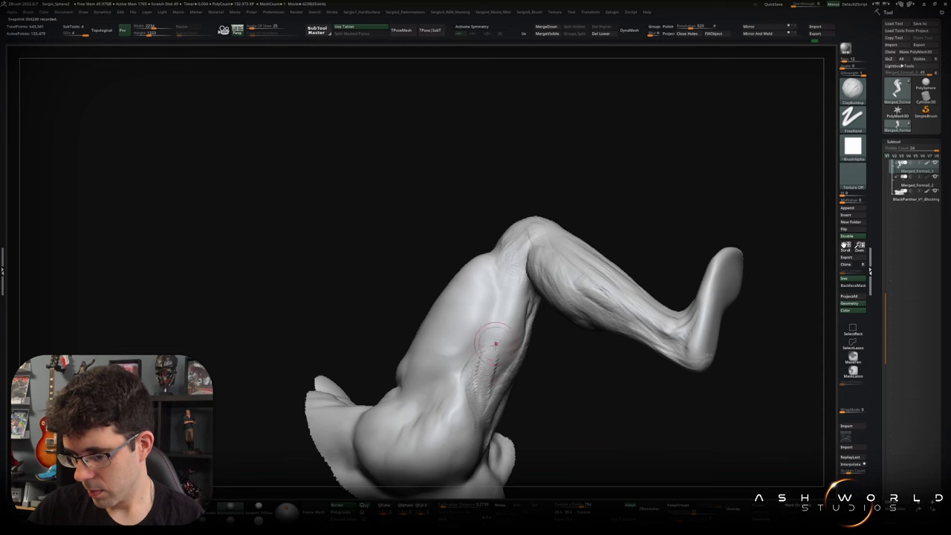
Smooth a strip along the back of the thigh and build up its muscle detail.
{"action": "key", "text": "shift"}
{"action": "left_click_drag", "start_coordinate": [472, 365], "coordinate": [463, 392], "text": "shift"}
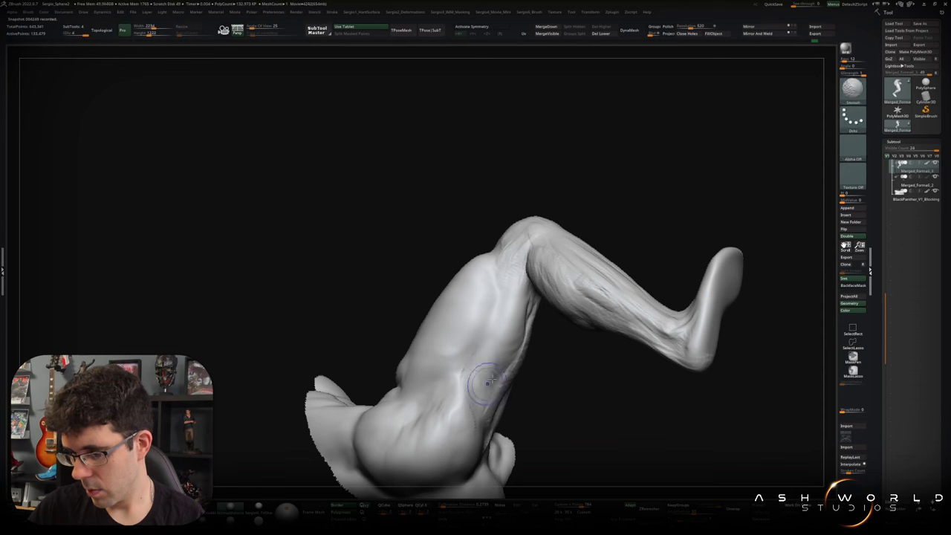
{"action": "left_click_drag", "start_coordinate": [513, 305], "coordinate": [522, 320]}
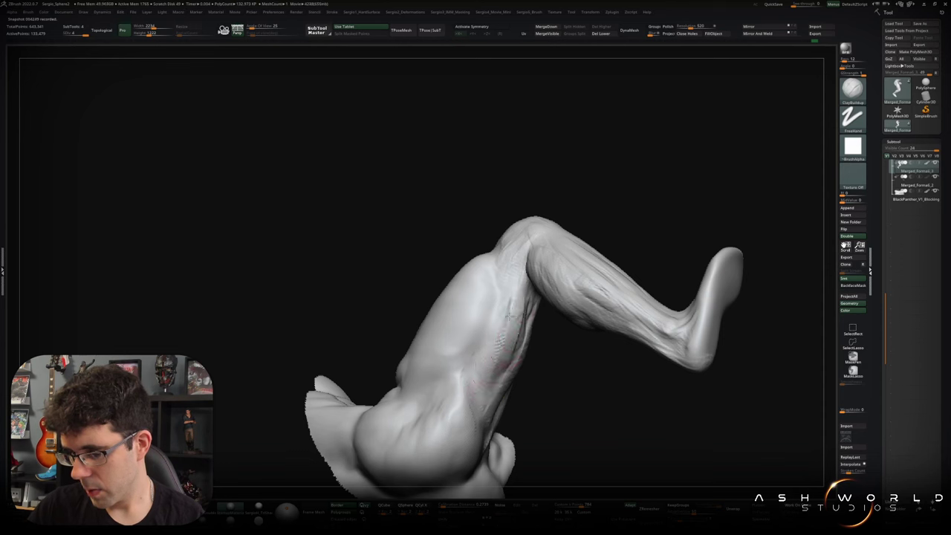
{"action": "right_click_drag", "start_coordinate": [513, 316], "coordinate": [516, 317]}
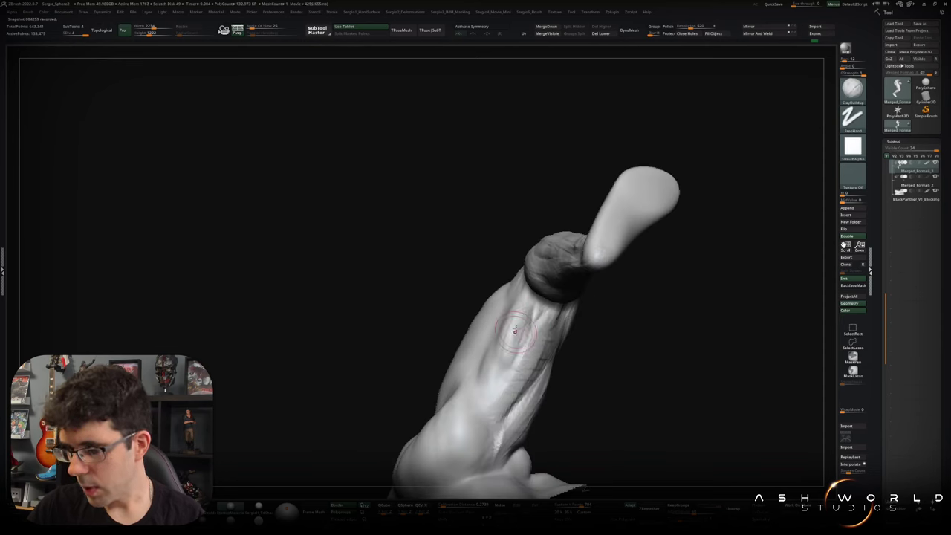
{"action": "right_click_drag", "start_coordinate": [523, 354], "coordinate": [457, 401]}
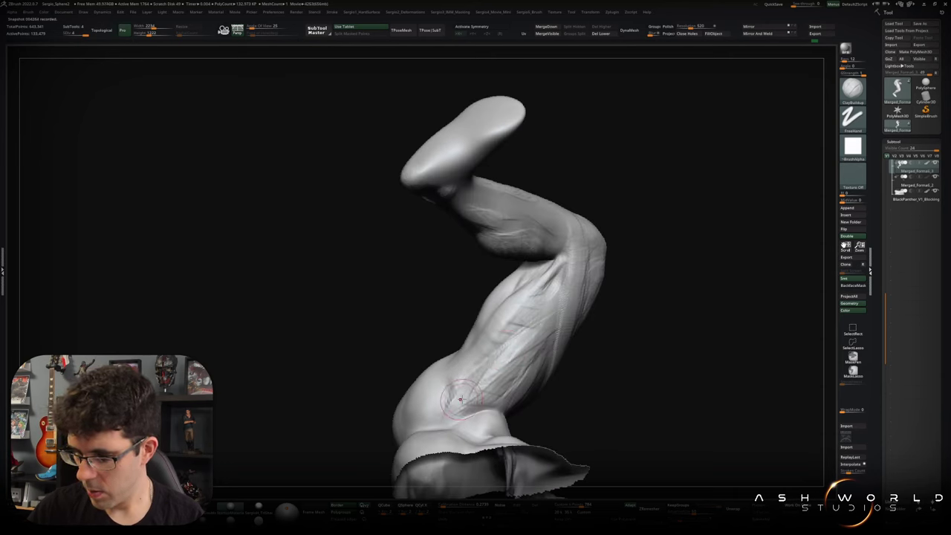
{"action": "right_click_drag", "start_coordinate": [460, 400], "coordinate": [476, 370]}
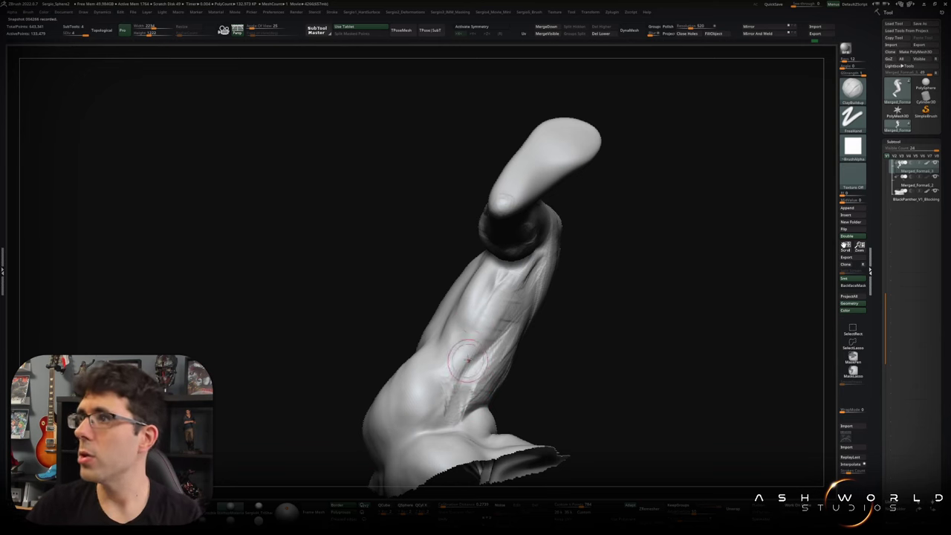
{"action": "right_click_drag", "start_coordinate": [488, 364], "coordinate": [503, 346]}
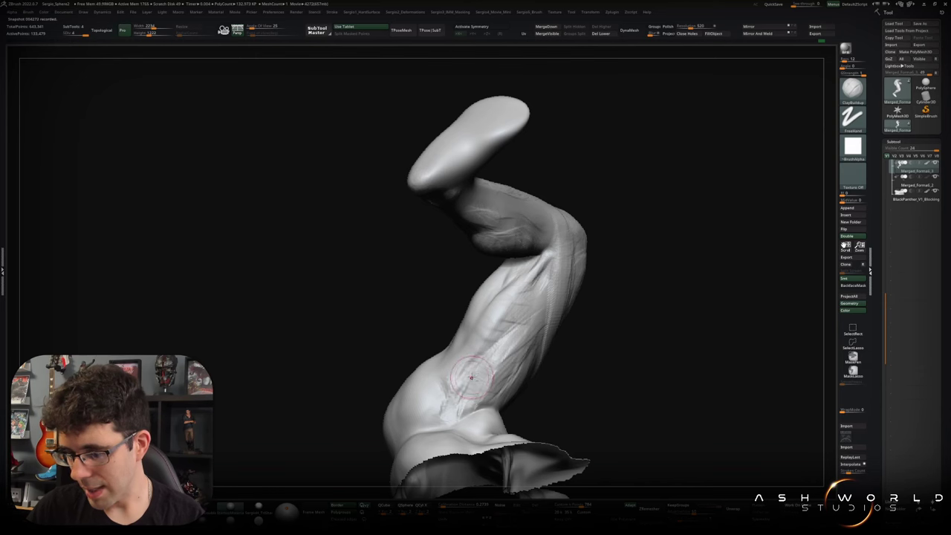
{"action": "right_click_drag", "start_coordinate": [471, 378], "coordinate": [463, 379]}
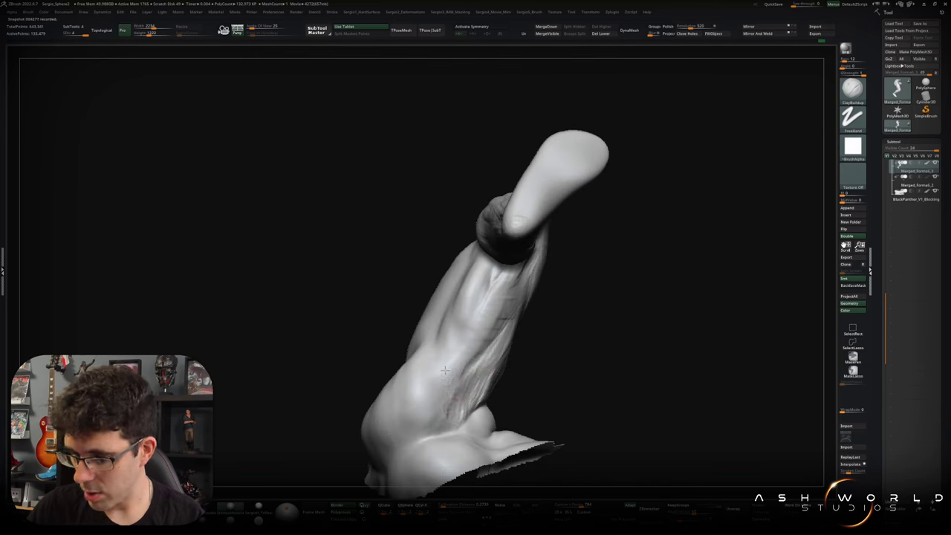
{"action": "right_click_drag", "start_coordinate": [460, 339], "coordinate": [458, 358]}
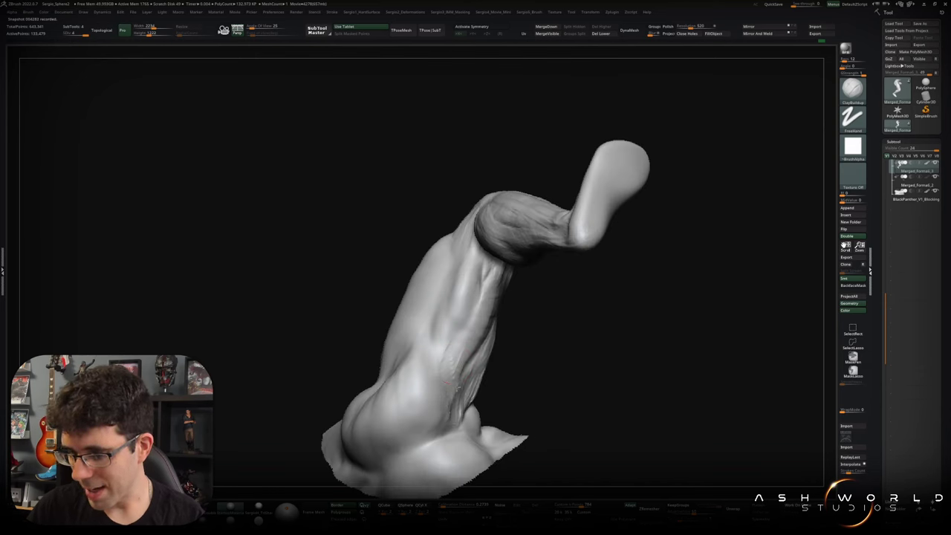
{"action": "mouse_move", "coordinate": [457, 390]}
{"action": "right_mouse_down"}
{"action": "mouse_move", "coordinate": [452, 362]}
{"action": "mouse_move", "coordinate": [487, 330]}
{"action": "right_mouse_up"}
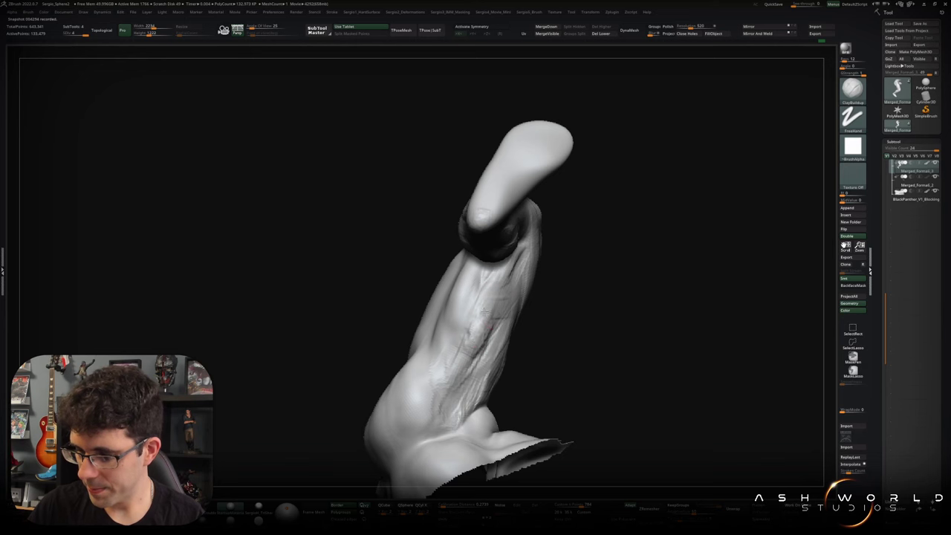
Alternate smoothing and clay strokes on the calf and shin as the leg turns.
{"action": "key", "text": "shift"}
{"action": "right_click_drag", "start_coordinate": [482, 352], "coordinate": [485, 337]}
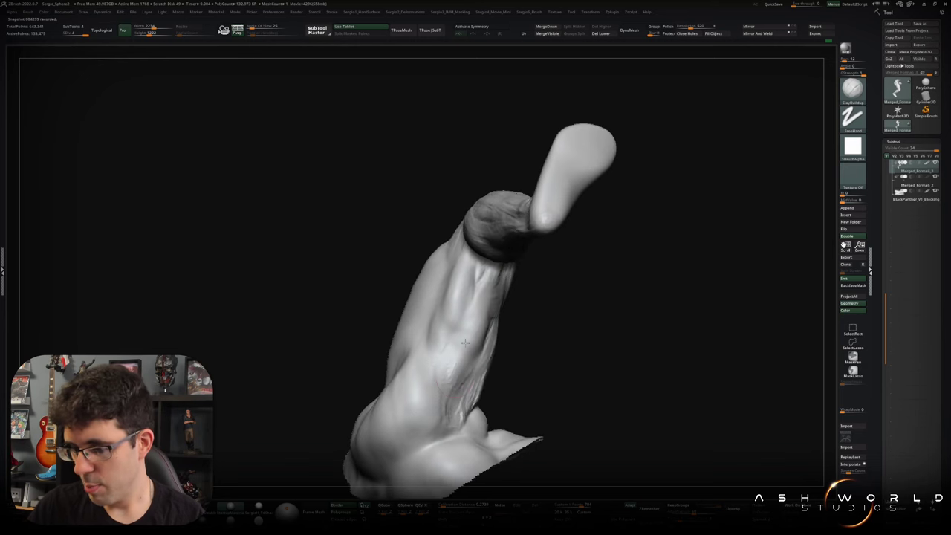
{"action": "key", "text": "shift"}
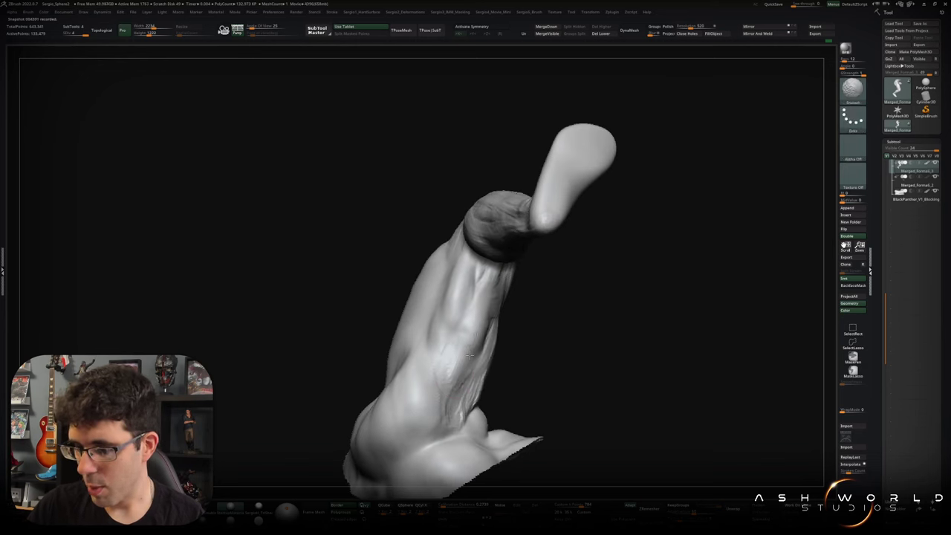
{"action": "mouse_move", "coordinate": [444, 419]}
{"action": "right_mouse_down"}
{"action": "mouse_move", "coordinate": [496, 367]}
{"action": "mouse_move", "coordinate": [448, 327]}
{"action": "right_mouse_up"}
{"action": "key", "text": "shift"}
{"action": "key", "text": "shift"}
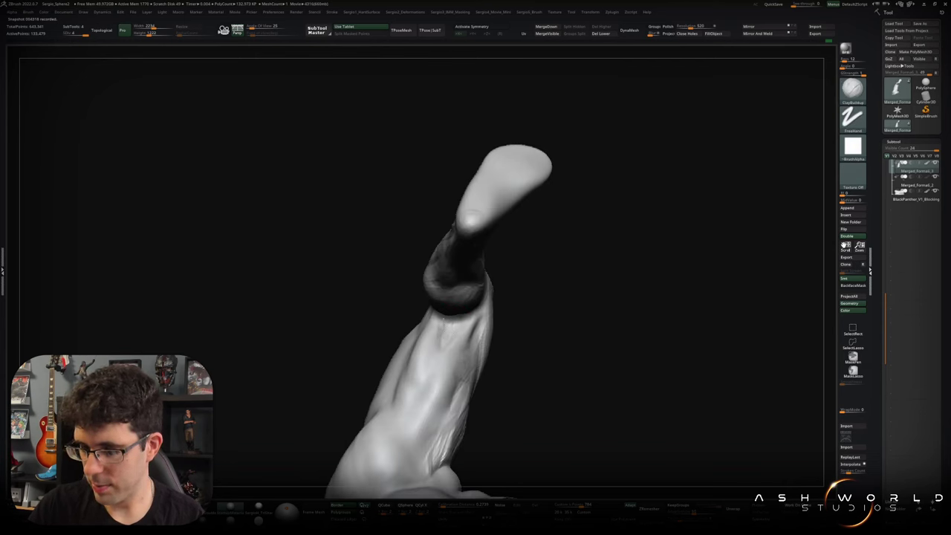
{"action": "key", "text": "shift"}
{"action": "right_click_drag", "start_coordinate": [455, 336], "coordinate": [461, 363]}
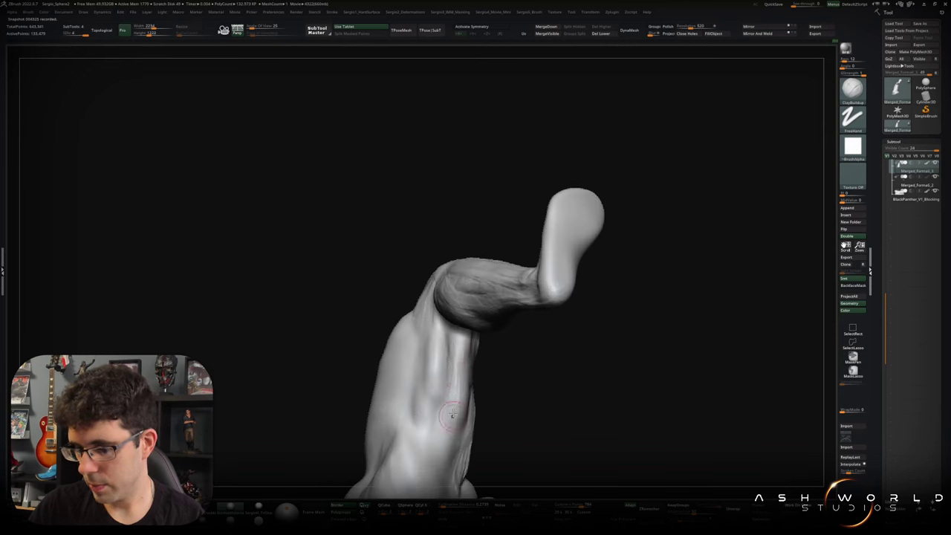
{"action": "key", "text": "shift"}
{"action": "right_click_drag", "start_coordinate": [453, 342], "coordinate": [419, 340]}
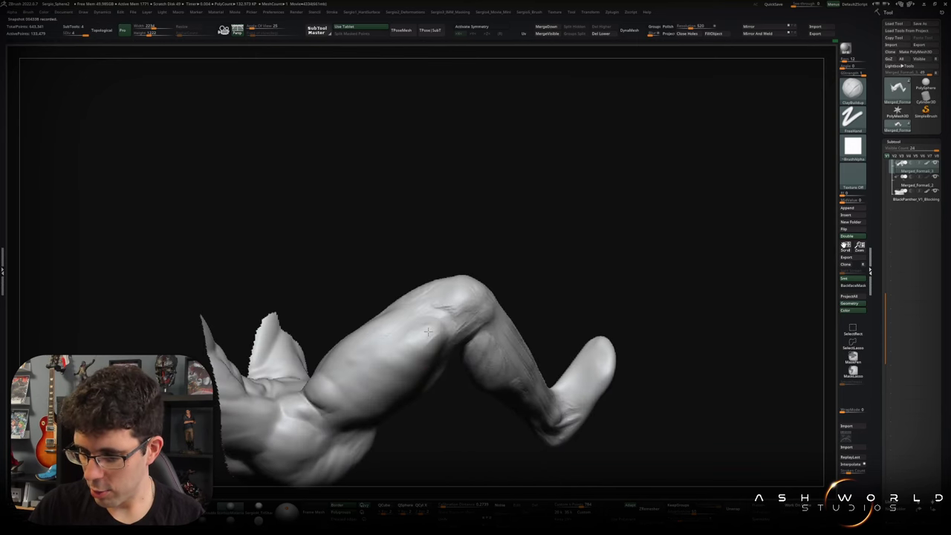
Carve a crease along the front of the leg with DamStandard.
{"action": "mouse_move", "coordinate": [431, 361]}
{"action": "right_mouse_down"}
{"action": "mouse_move", "coordinate": [439, 324]}
{"action": "mouse_move", "coordinate": [381, 390]}
{"action": "right_mouse_up"}
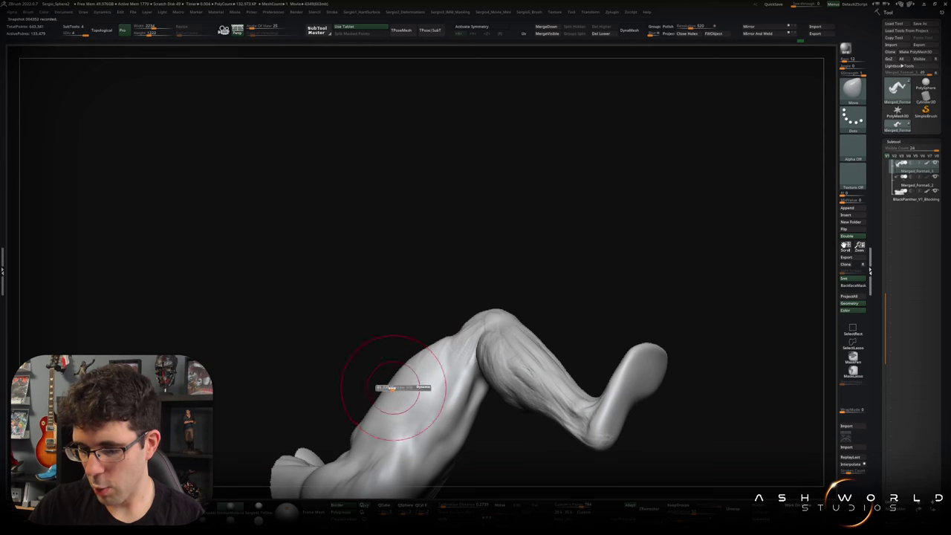
{"action": "mouse_move", "coordinate": [410, 361]}
{"action": "right_mouse_down"}
{"action": "mouse_move", "coordinate": [429, 320]}
{"action": "mouse_move", "coordinate": [441, 373]}
{"action": "right_mouse_up"}
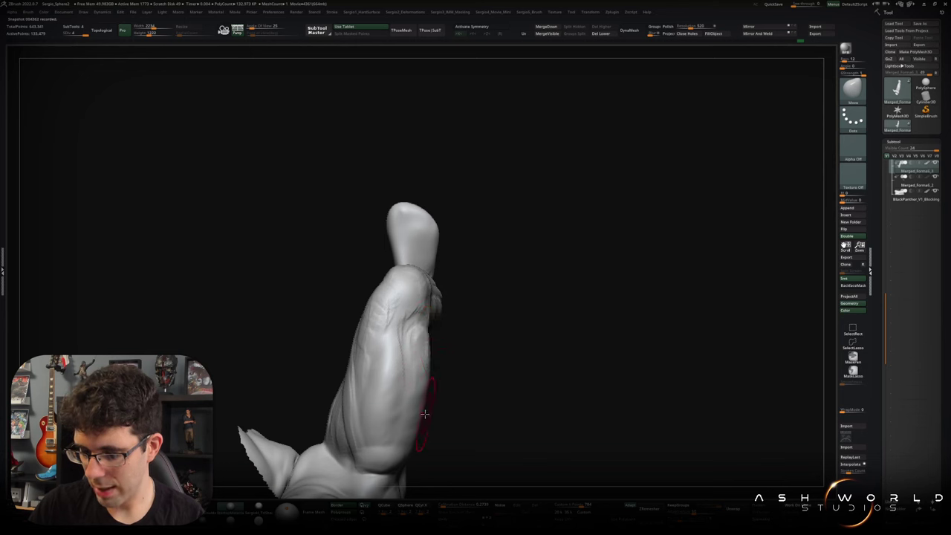
{"action": "right_click_drag", "start_coordinate": [428, 427], "coordinate": [425, 405]}
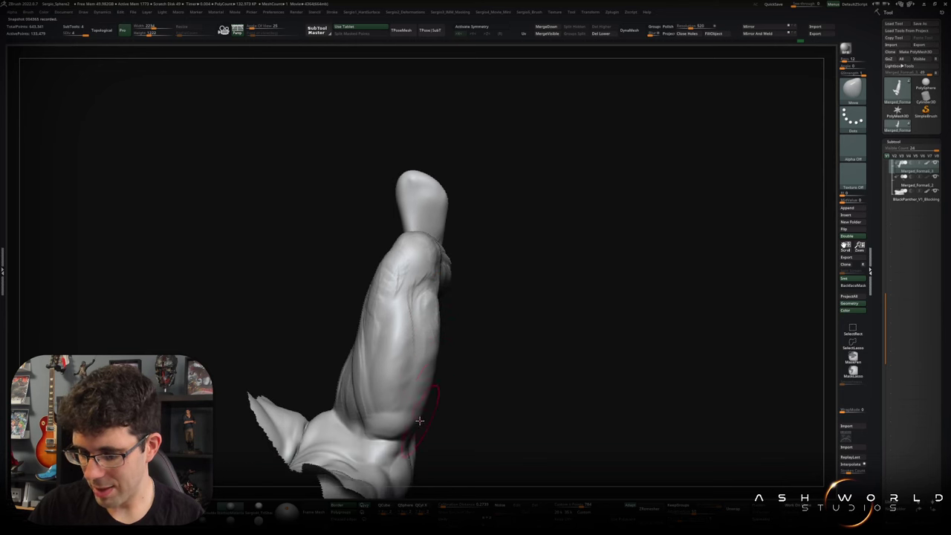
{"action": "mouse_move", "coordinate": [417, 420]}
{"action": "right_mouse_down"}
{"action": "mouse_move", "coordinate": [430, 400]}
{"action": "mouse_move", "coordinate": [429, 321]}
{"action": "right_mouse_up"}
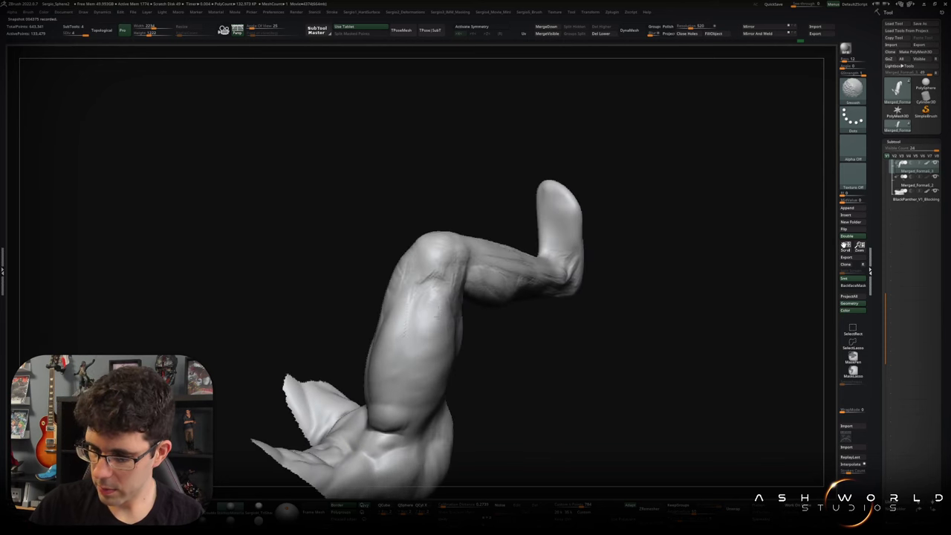
{"action": "right_click_drag", "start_coordinate": [425, 365], "coordinate": [405, 338]}
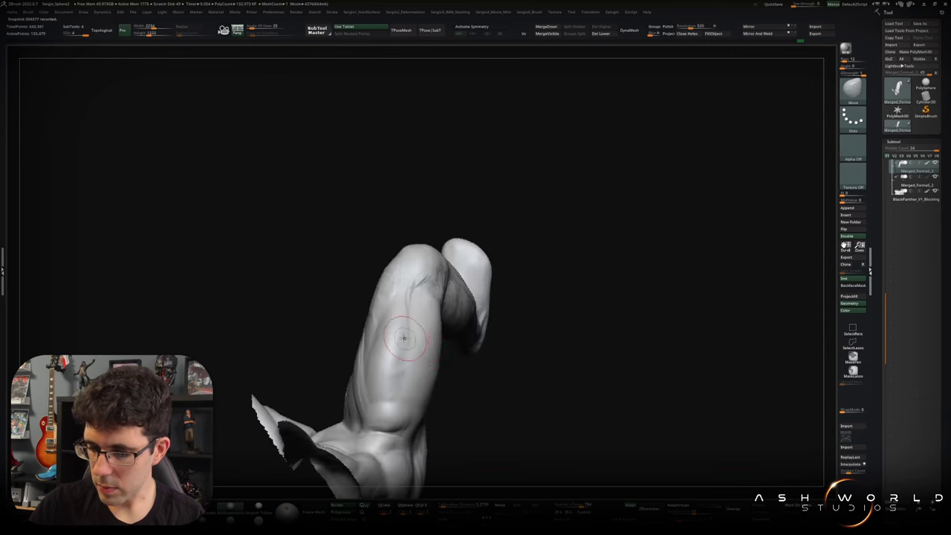
{"action": "left_click_drag", "start_coordinate": [404, 338], "coordinate": [391, 301]}
{"action": "mouse_move", "coordinate": [399, 299]}
{"action": "right_mouse_down"}
{"action": "mouse_move", "coordinate": [393, 325]}
{"action": "mouse_move", "coordinate": [390, 289]}
{"action": "right_mouse_up"}
Switch to ClayBuildup and smooth the carved crease into the leg.
{"action": "key", "text": "b"}
{"action": "key", "text": "c"}
{"action": "key", "text": "b"}
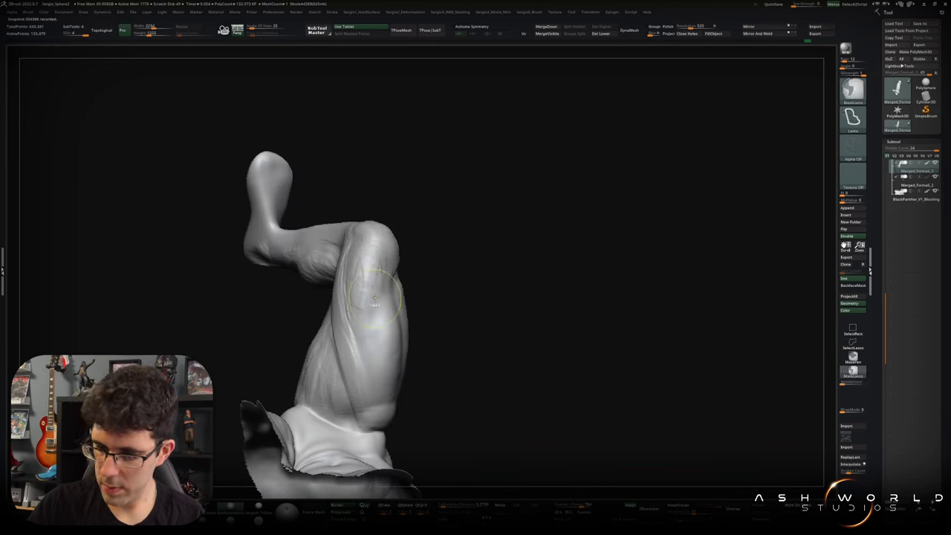
{"action": "key", "text": "shift"}
{"action": "mouse_move", "coordinate": [359, 292]}
{"action": "right_mouse_down"}
{"action": "mouse_move", "coordinate": [379, 284]}
{"action": "mouse_move", "coordinate": [368, 302]}
{"action": "right_mouse_up"}
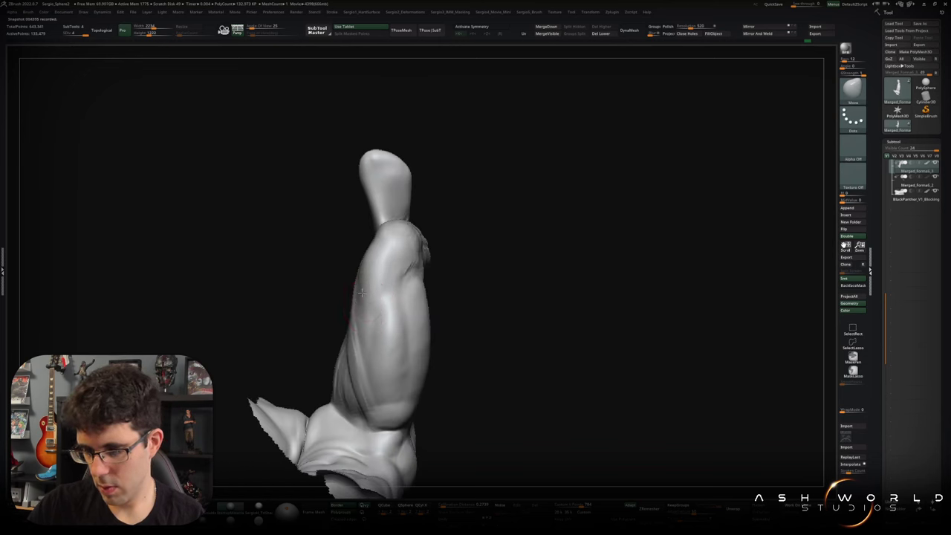
{"action": "right_click_drag", "start_coordinate": [363, 339], "coordinate": [366, 276]}
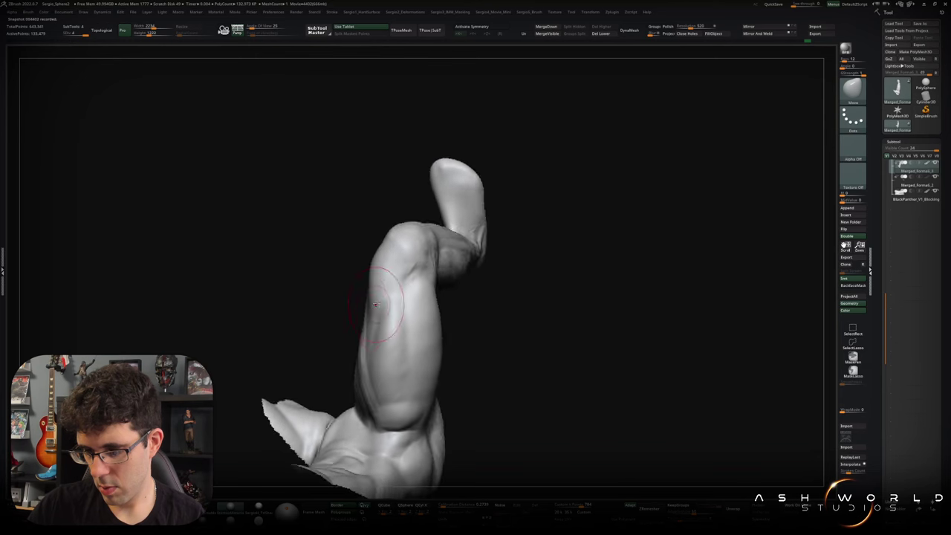
{"action": "mouse_move", "coordinate": [371, 324]}
{"action": "right_mouse_down"}
{"action": "mouse_move", "coordinate": [421, 305]}
{"action": "mouse_move", "coordinate": [389, 350]}
{"action": "mouse_move", "coordinate": [467, 314]}
{"action": "mouse_move", "coordinate": [495, 387]}
{"action": "mouse_move", "coordinate": [552, 364]}
{"action": "mouse_move", "coordinate": [445, 312]}
{"action": "mouse_move", "coordinate": [466, 320]}
{"action": "mouse_move", "coordinate": [480, 309]}
{"action": "right_mouse_up"}
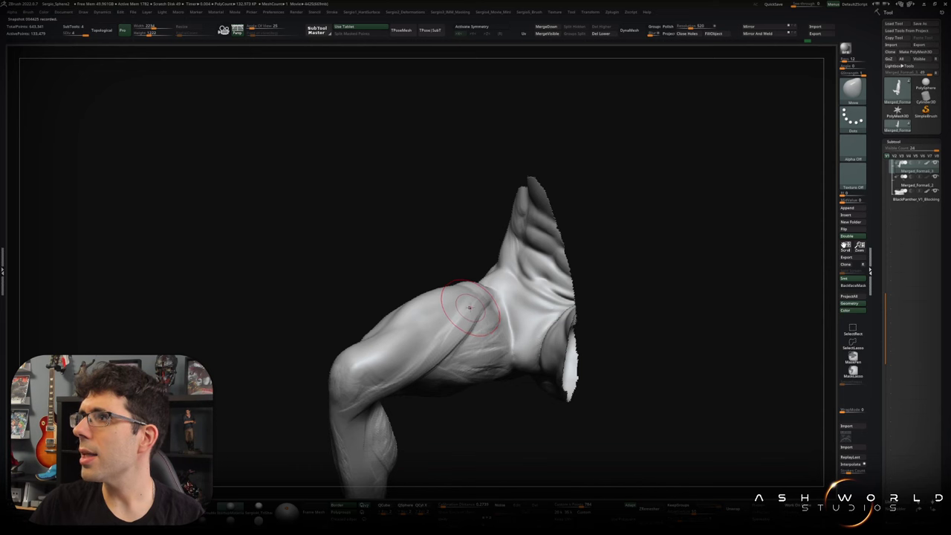
Show the whole figure again and hide the rock base subtool.
{"action": "right_click_drag", "start_coordinate": [469, 308], "coordinate": [491, 367]}
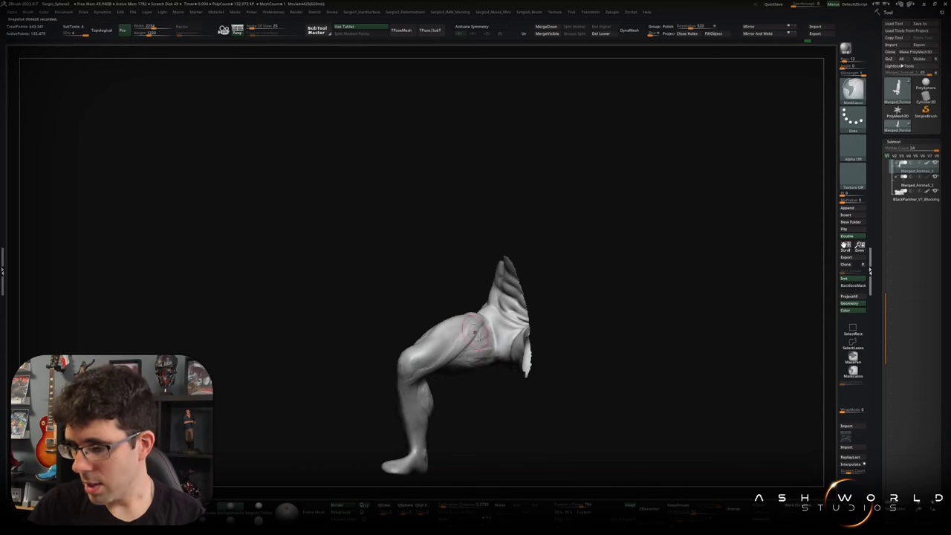
{"action": "left_click", "coordinate": [491, 367], "text": "ctrl+shift"}
{"action": "mouse_move", "coordinate": [501, 371]}
{"action": "right_mouse_down"}
{"action": "mouse_move", "coordinate": [578, 291]}
{"action": "mouse_move", "coordinate": [628, 295]}
{"action": "mouse_move", "coordinate": [659, 322]}
{"action": "mouse_move", "coordinate": [632, 293]}
{"action": "mouse_move", "coordinate": [575, 299]}
{"action": "mouse_move", "coordinate": [512, 281]}
{"action": "right_mouse_up"}
{"action": "mouse_move", "coordinate": [725, 225]}
{"action": "right_mouse_down"}
{"action": "mouse_move", "coordinate": [597, 308]}
{"action": "mouse_move", "coordinate": [532, 310]}
{"action": "mouse_move", "coordinate": [631, 302]}
{"action": "mouse_move", "coordinate": [565, 290]}
{"action": "mouse_move", "coordinate": [586, 273]}
{"action": "mouse_move", "coordinate": [522, 259]}
{"action": "mouse_move", "coordinate": [523, 288]}
{"action": "right_mouse_up"}
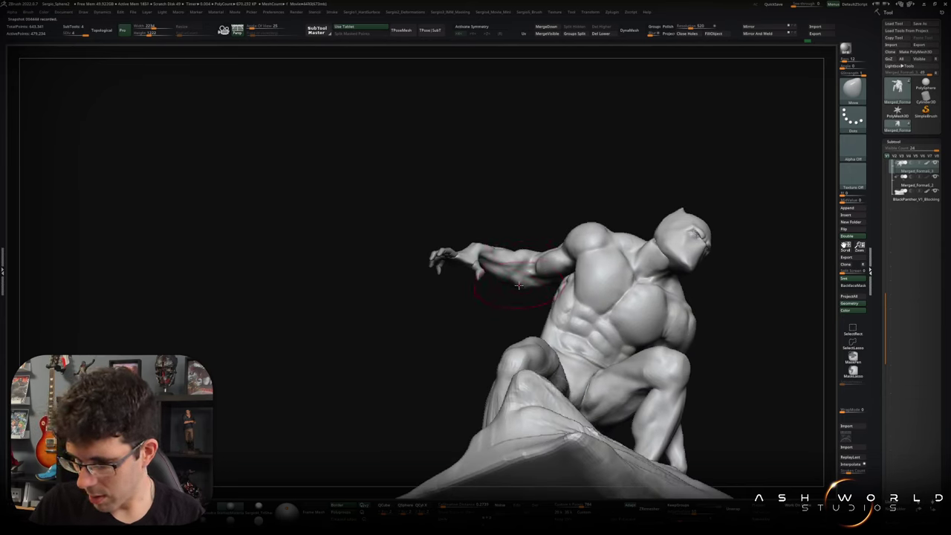
{"action": "right_click_drag", "start_coordinate": [520, 284], "coordinate": [543, 279]}
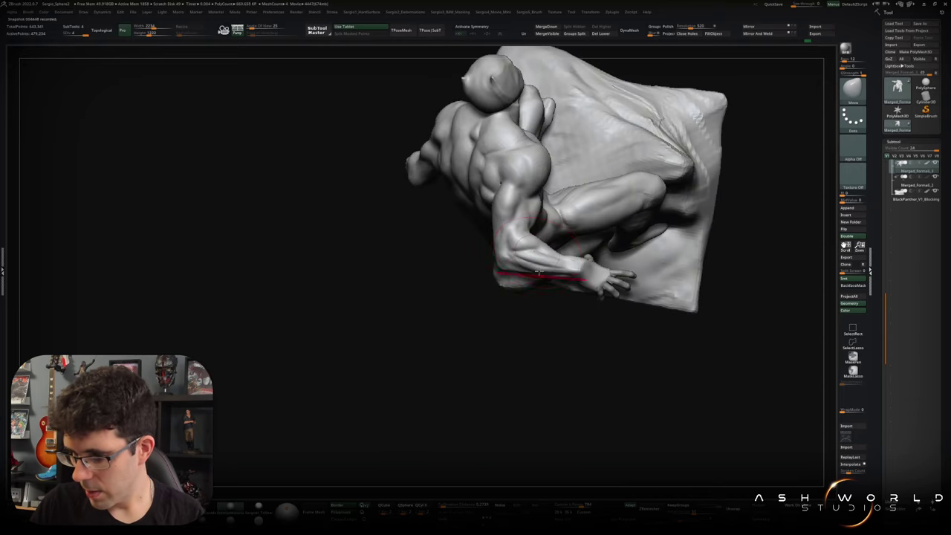
{"action": "mouse_move", "coordinate": [514, 223]}
{"action": "right_mouse_down"}
{"action": "mouse_move", "coordinate": [547, 215]}
{"action": "mouse_move", "coordinate": [610, 259]}
{"action": "mouse_move", "coordinate": [649, 305]}
{"action": "mouse_move", "coordinate": [633, 297]}
{"action": "mouse_move", "coordinate": [650, 272]}
{"action": "mouse_move", "coordinate": [564, 336]}
{"action": "mouse_move", "coordinate": [512, 296]}
{"action": "mouse_move", "coordinate": [528, 277]}
{"action": "right_mouse_up"}
{"action": "left_click", "coordinate": [633, 298], "text": "ctrl+shift"}
{"action": "key", "text": "b"}
{"action": "key", "text": "c"}
{"action": "key", "text": "b"}
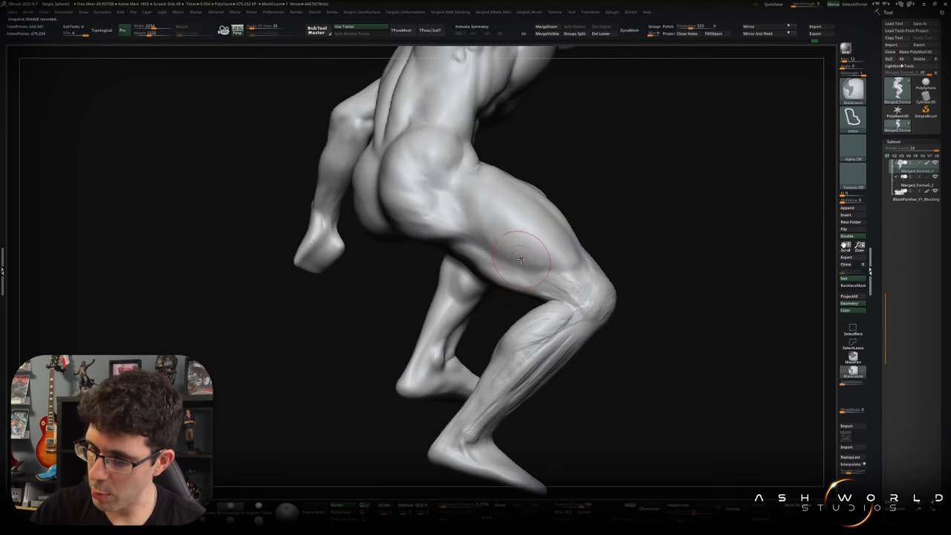
Add a ClayBuildup stroke on the back of the thigh, smooth it, and check from above.
{"action": "right_click_drag", "start_coordinate": [512, 253], "coordinate": [510, 241]}
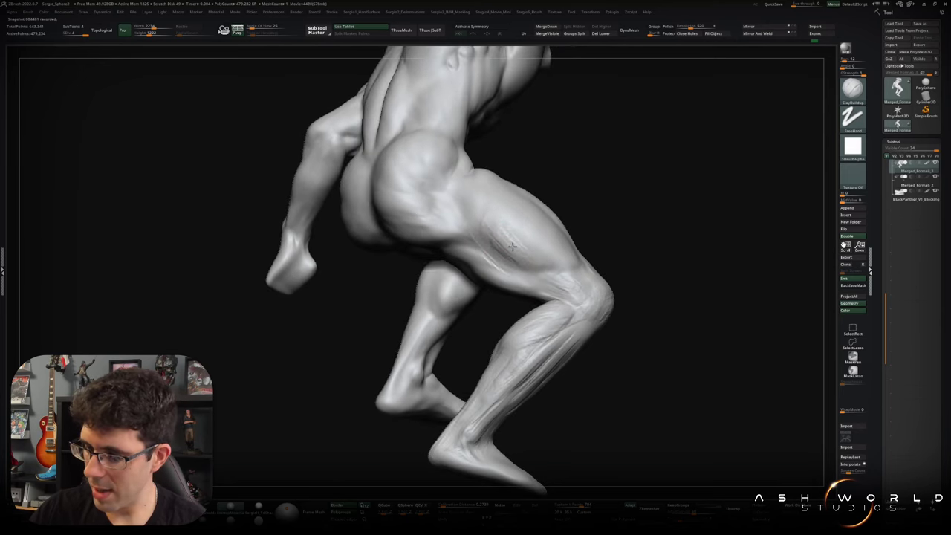
{"action": "key", "text": "shift"}
{"action": "left_click_drag", "start_coordinate": [500, 244], "coordinate": [496, 262], "text": "shift"}
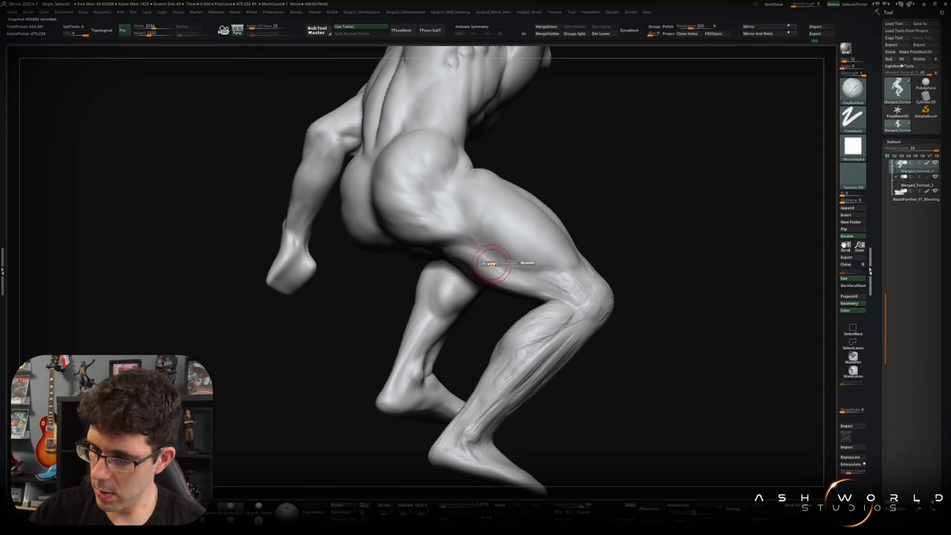
{"action": "key", "text": "shift"}
{"action": "mouse_move", "coordinate": [481, 241]}
{"action": "left_mouse_down"}
{"action": "mouse_move", "coordinate": [661, 275]}
{"action": "mouse_move", "coordinate": [529, 312]}
{"action": "left_mouse_up"}
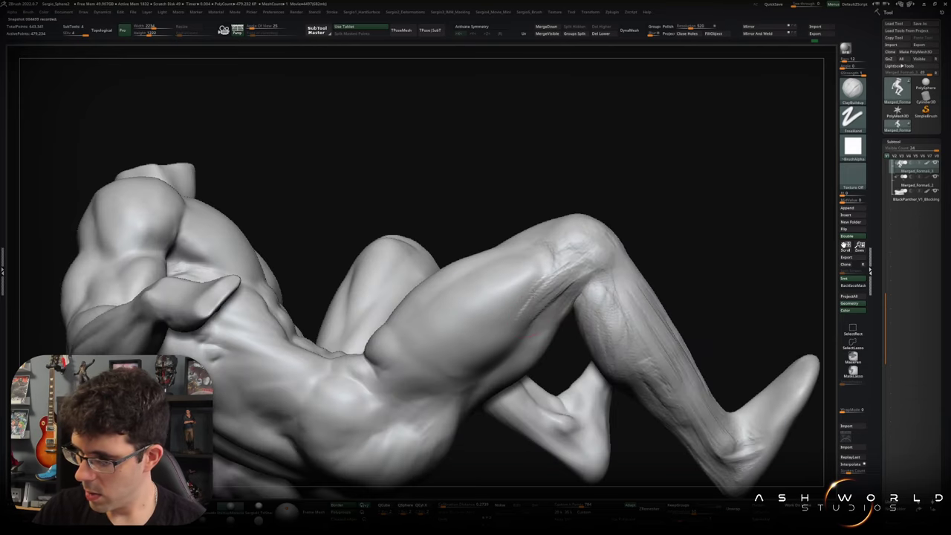
{"action": "mouse_move", "coordinate": [552, 251]}
{"action": "right_mouse_down"}
{"action": "mouse_move", "coordinate": [546, 233]}
{"action": "mouse_move", "coordinate": [562, 255]}
{"action": "right_mouse_up"}
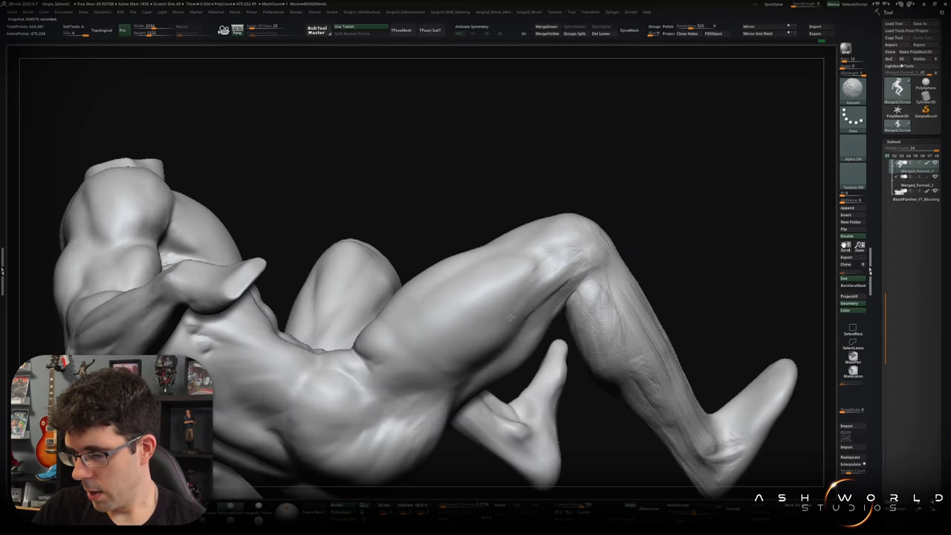
{"action": "mouse_move", "coordinate": [564, 274]}
{"action": "right_mouse_down"}
{"action": "mouse_move", "coordinate": [534, 269]}
{"action": "mouse_move", "coordinate": [530, 283]}
{"action": "mouse_move", "coordinate": [520, 279]}
{"action": "mouse_move", "coordinate": [556, 286]}
{"action": "mouse_move", "coordinate": [556, 255]}
{"action": "mouse_move", "coordinate": [584, 265]}
{"action": "mouse_move", "coordinate": [577, 279]}
{"action": "right_mouse_up"}
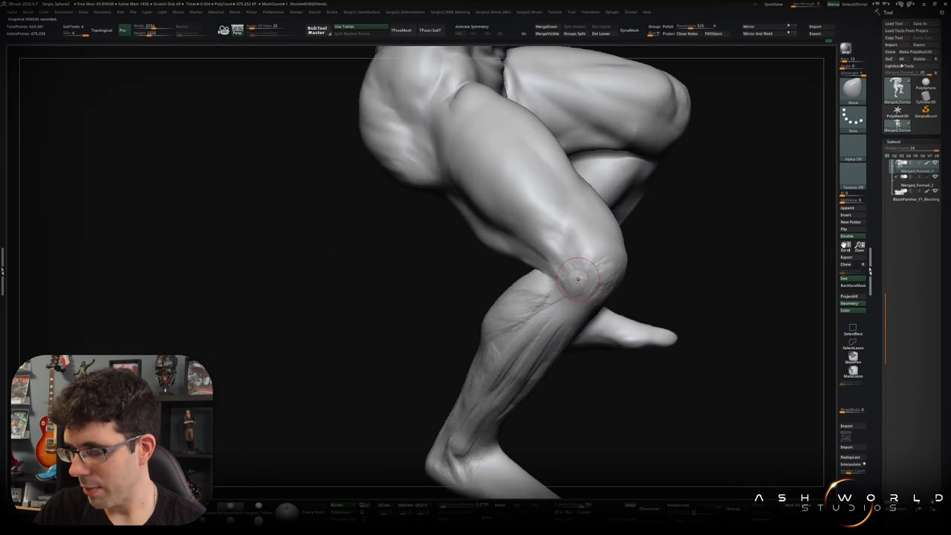
Select ClayBuildup and orbit around the bent knee, thigh and lower leg to review them.
{"action": "key", "text": "b"}
{"action": "key", "text": "c"}
{"action": "key", "text": "b"}
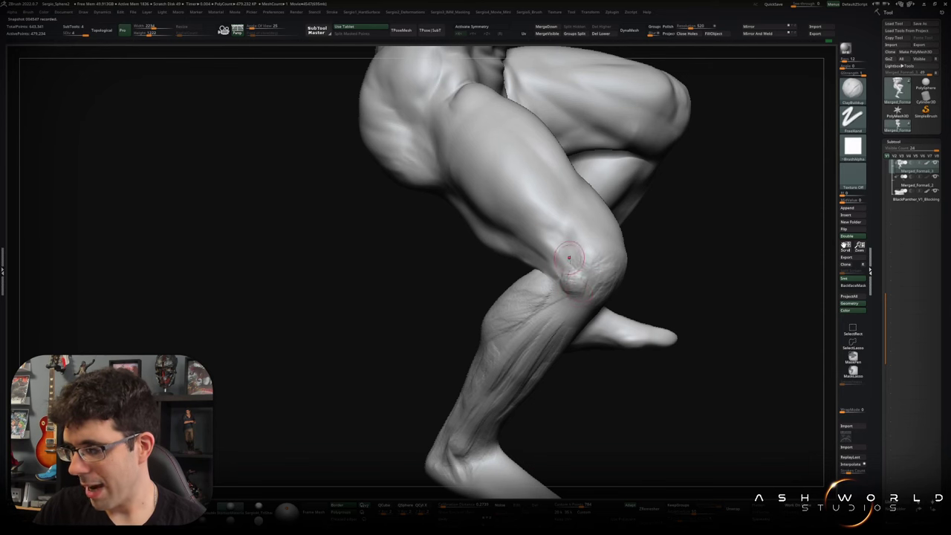
{"action": "right_click_drag", "start_coordinate": [580, 294], "coordinate": [569, 291]}
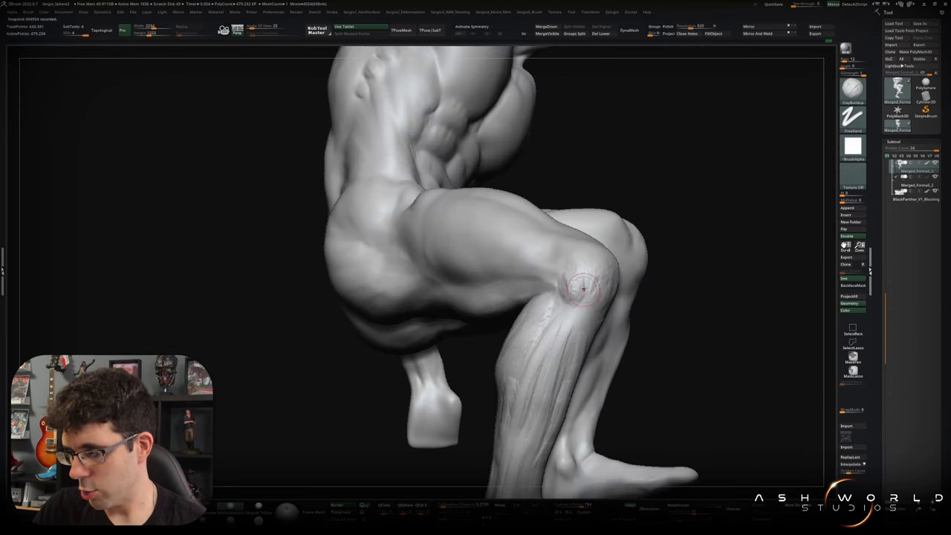
{"action": "right_click_drag", "start_coordinate": [570, 322], "coordinate": [577, 338]}
{"action": "mouse_move", "coordinate": [586, 306]}
{"action": "right_mouse_down"}
{"action": "mouse_move", "coordinate": [666, 265]}
{"action": "mouse_move", "coordinate": [572, 295]}
{"action": "mouse_move", "coordinate": [578, 316]}
{"action": "right_mouse_up"}
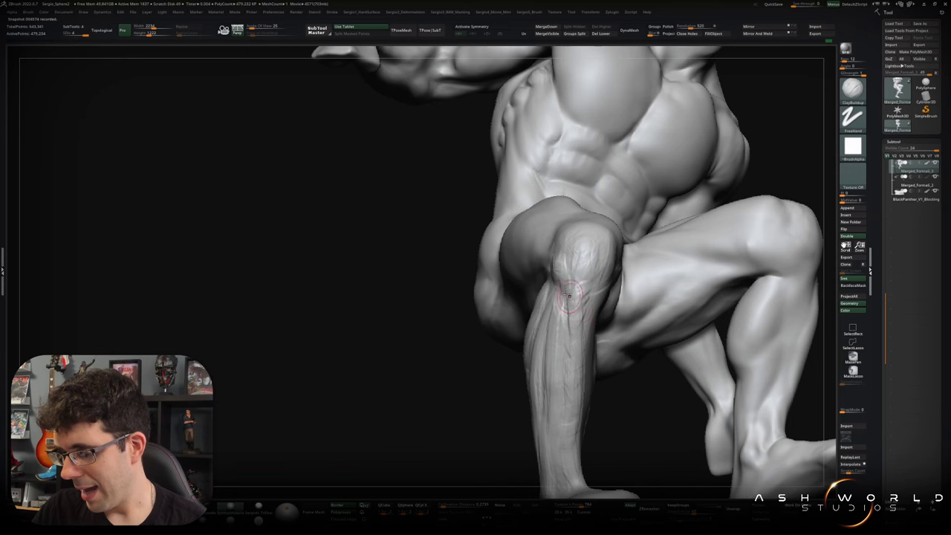
{"action": "mouse_move", "coordinate": [573, 300]}
{"action": "right_mouse_down"}
{"action": "mouse_move", "coordinate": [591, 327]}
{"action": "mouse_move", "coordinate": [598, 323]}
{"action": "right_mouse_up"}
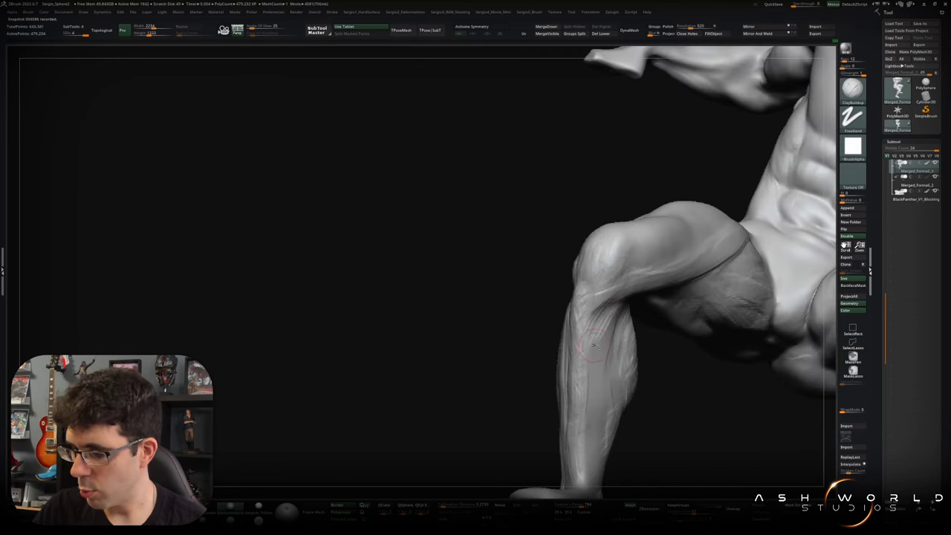
{"action": "right_click_drag", "start_coordinate": [591, 348], "coordinate": [582, 328]}
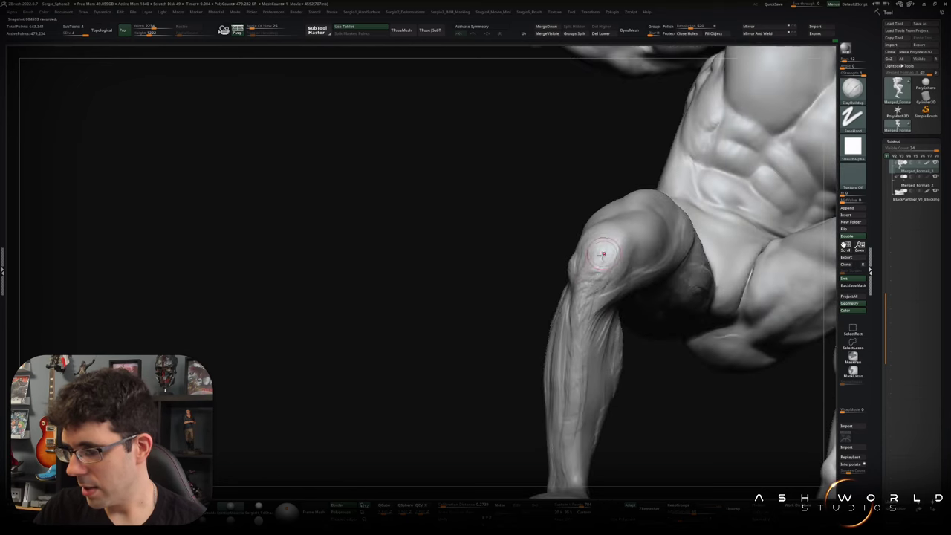
{"action": "right_click_drag", "start_coordinate": [603, 254], "coordinate": [593, 254]}
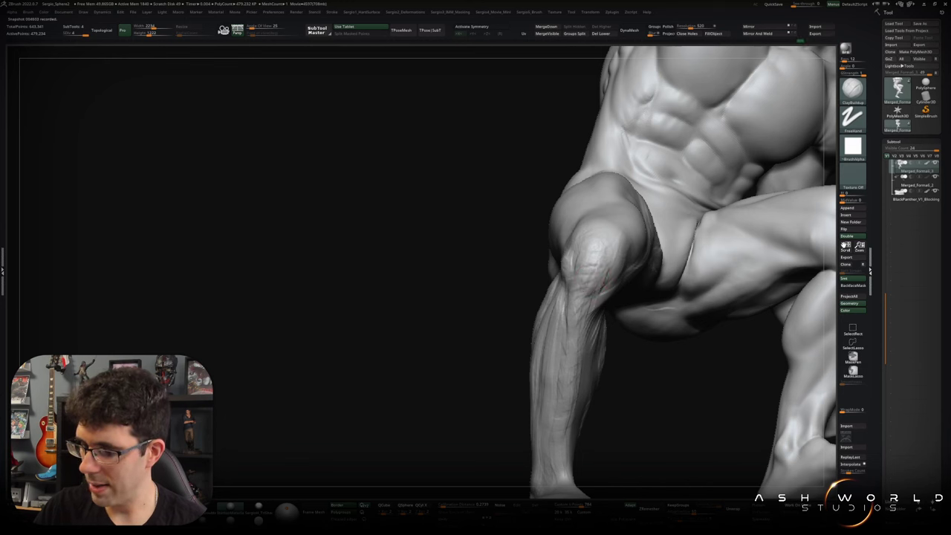
{"action": "right_click_drag", "start_coordinate": [599, 293], "coordinate": [576, 269]}
{"action": "right_click_drag", "start_coordinate": [567, 312], "coordinate": [569, 354]}
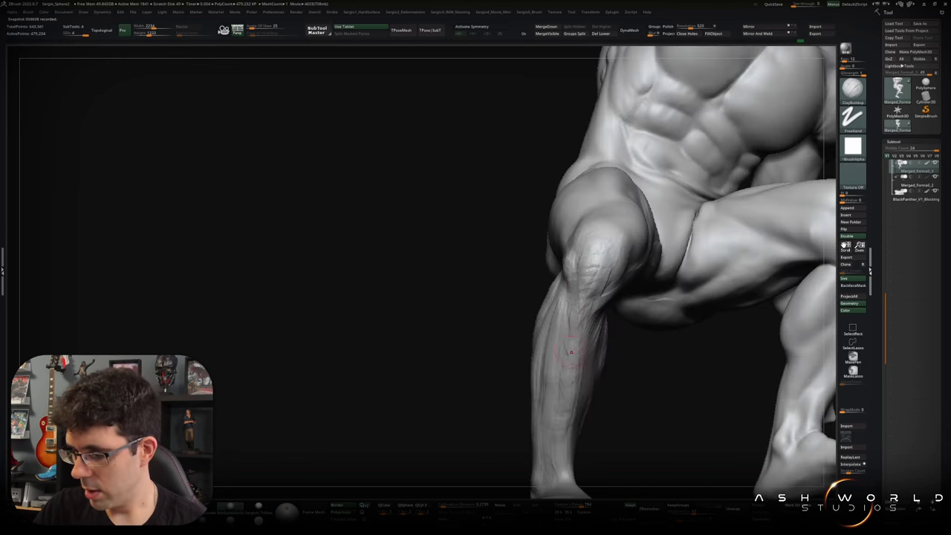
{"action": "right_click_drag", "start_coordinate": [590, 275], "coordinate": [592, 252]}
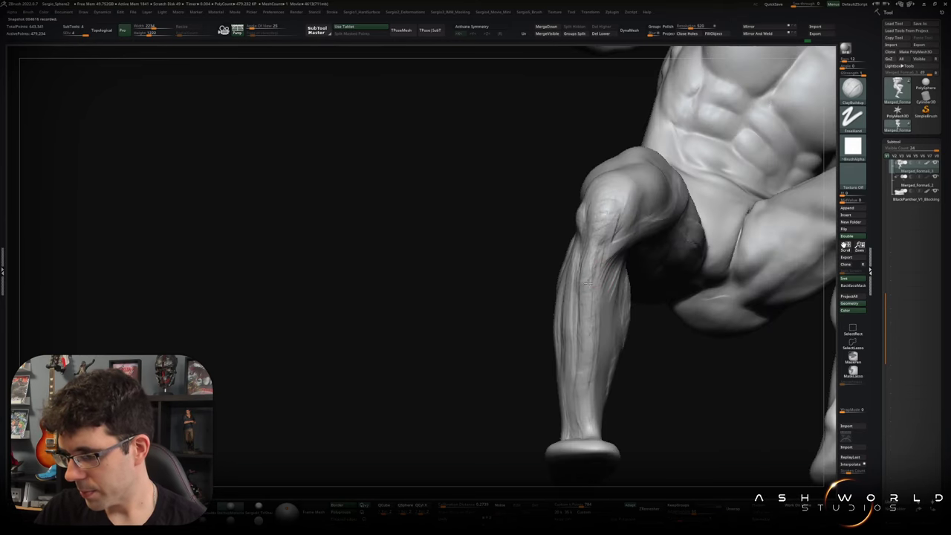
{"action": "right_click_drag", "start_coordinate": [585, 321], "coordinate": [628, 249]}
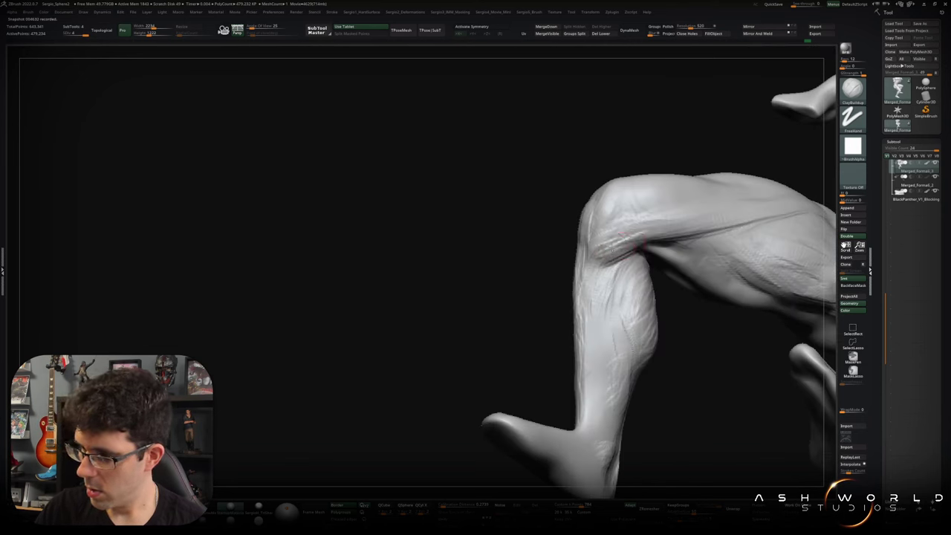
Sculpt thin crease lines across the bent leg's thigh.
{"action": "right_click_drag", "start_coordinate": [633, 234], "coordinate": [650, 229]}
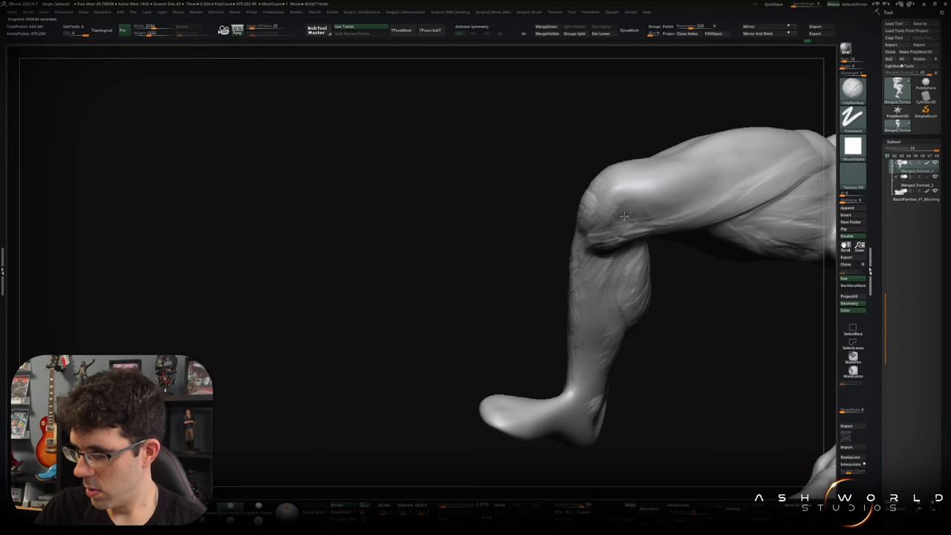
{"action": "mouse_move", "coordinate": [634, 213]}
{"action": "right_mouse_down"}
{"action": "mouse_move", "coordinate": [568, 300]}
{"action": "mouse_move", "coordinate": [586, 284]}
{"action": "mouse_move", "coordinate": [598, 302]}
{"action": "mouse_move", "coordinate": [601, 250]}
{"action": "mouse_move", "coordinate": [627, 288]}
{"action": "mouse_move", "coordinate": [634, 260]}
{"action": "right_mouse_up"}
{"action": "right_click_drag", "start_coordinate": [619, 300], "coordinate": [580, 327]}
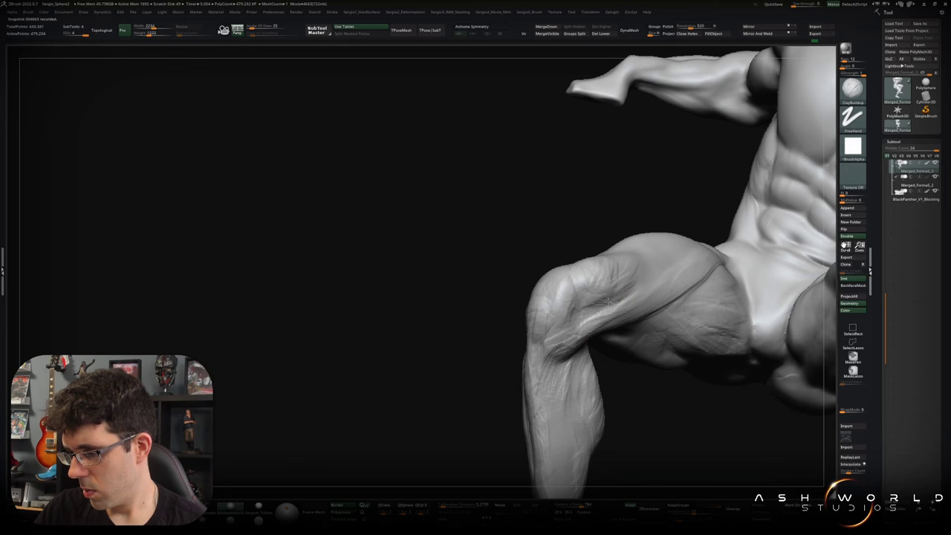
{"action": "right_click_drag", "start_coordinate": [599, 282], "coordinate": [599, 286]}
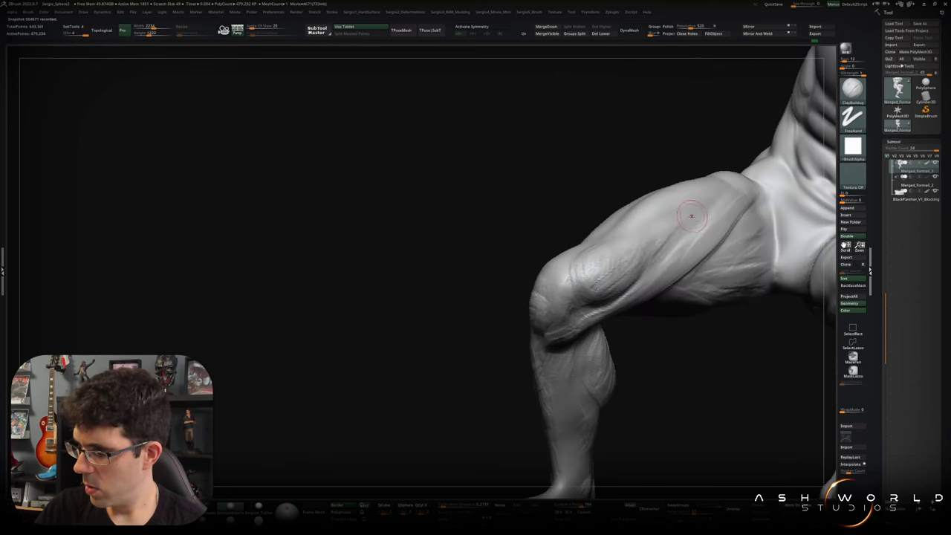
{"action": "right_click_drag", "start_coordinate": [672, 247], "coordinate": [644, 238]}
{"action": "mouse_move", "coordinate": [592, 259]}
{"action": "right_mouse_down"}
{"action": "mouse_move", "coordinate": [552, 261]}
{"action": "mouse_move", "coordinate": [623, 263]}
{"action": "right_mouse_up"}
{"action": "left_click_drag", "start_coordinate": [623, 262], "coordinate": [662, 245]}
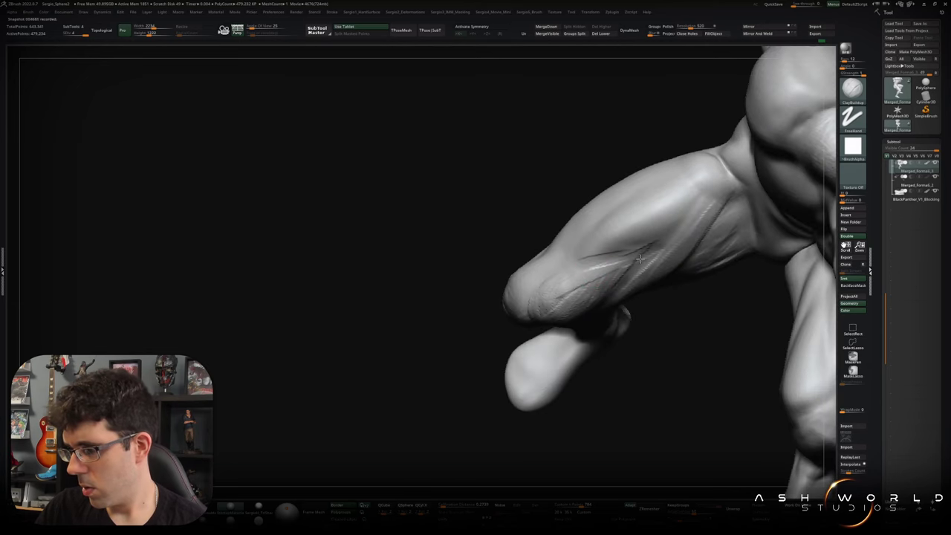
{"action": "left_click_drag", "start_coordinate": [699, 199], "coordinate": [614, 247]}
{"action": "left_click_drag", "start_coordinate": [673, 233], "coordinate": [605, 253]}
{"action": "mouse_move", "coordinate": [688, 218]}
{"action": "left_mouse_down"}
{"action": "mouse_move", "coordinate": [663, 236]}
{"action": "mouse_move", "coordinate": [604, 251]}
{"action": "left_mouse_up"}
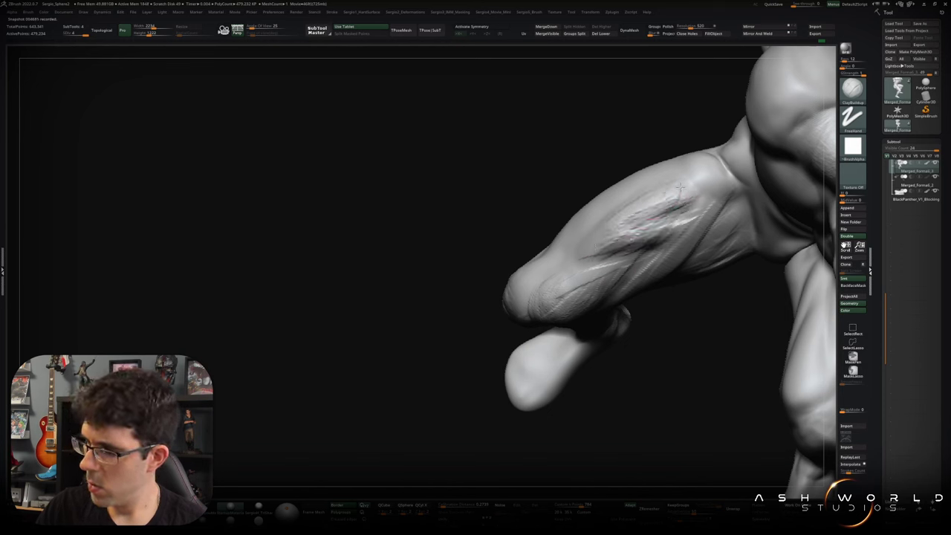
{"action": "mouse_move", "coordinate": [653, 203]}
{"action": "right_mouse_down"}
{"action": "mouse_move", "coordinate": [606, 247]}
{"action": "mouse_move", "coordinate": [617, 255]}
{"action": "right_mouse_up"}
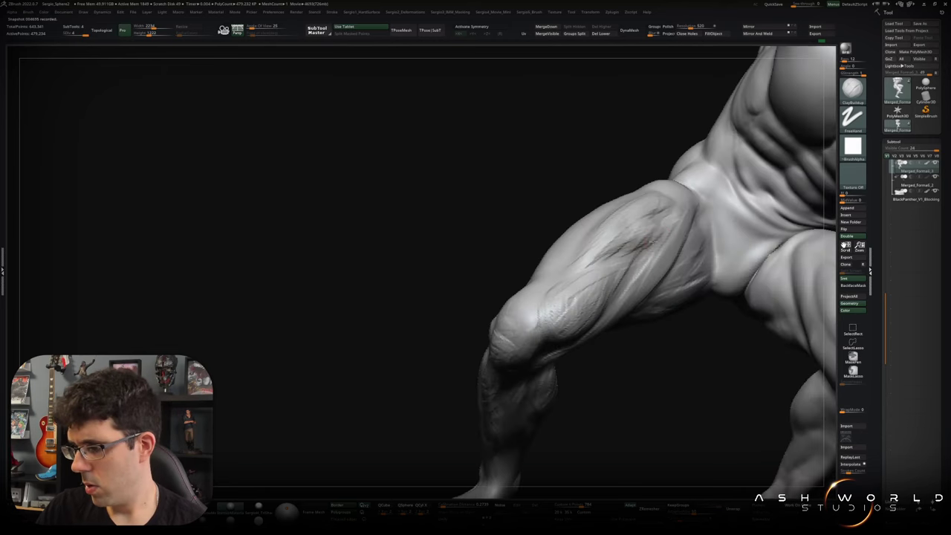
Smooth the thigh while stepping between lower and highest subdivision levels.
{"action": "key", "text": "shift"}
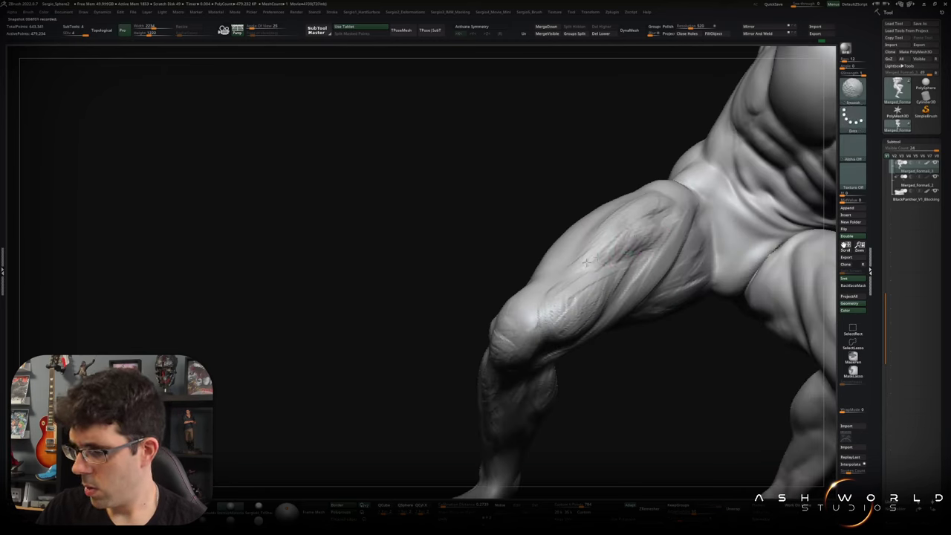
{"action": "key", "text": "shift+d"}
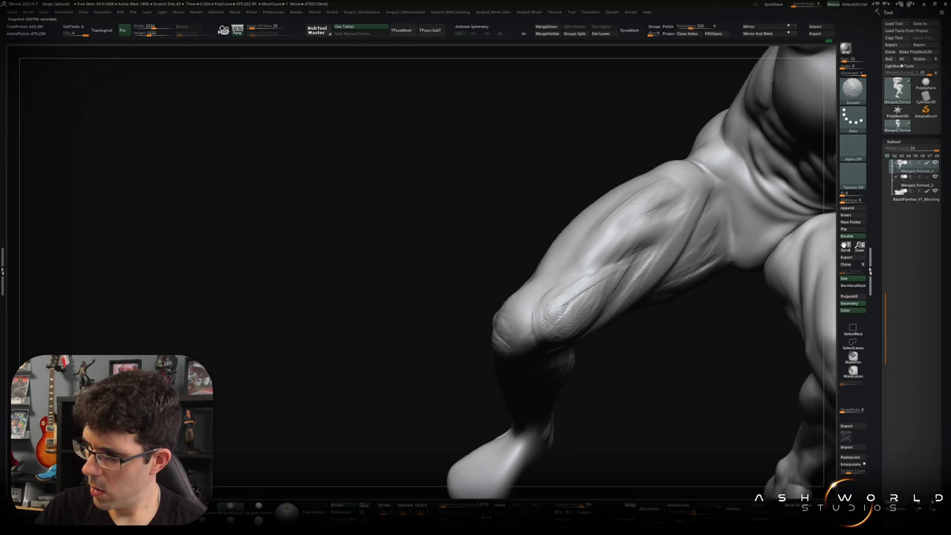
{"action": "key", "text": "shift+d"}
{"action": "key", "text": "d"}
{"action": "key", "text": "d"}
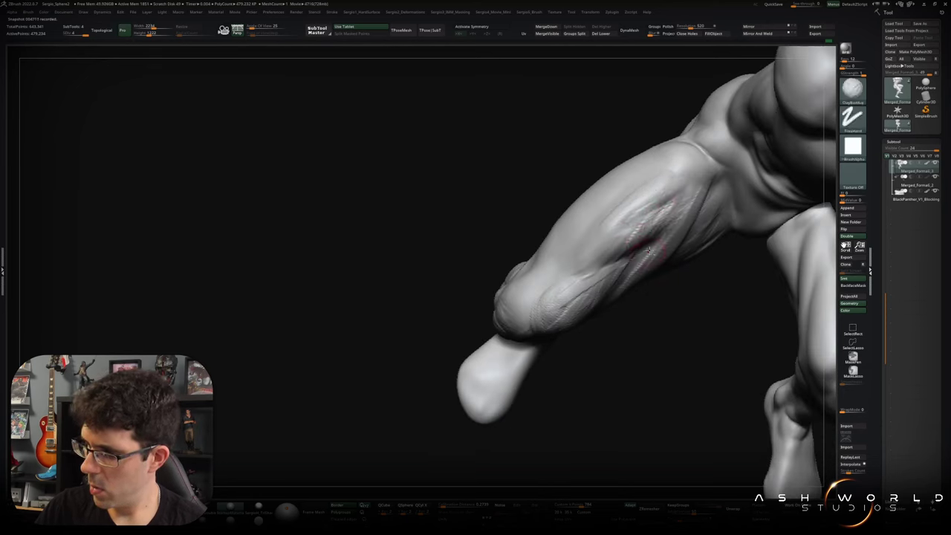
{"action": "key", "text": "shift"}
{"action": "key", "text": "shift+d"}
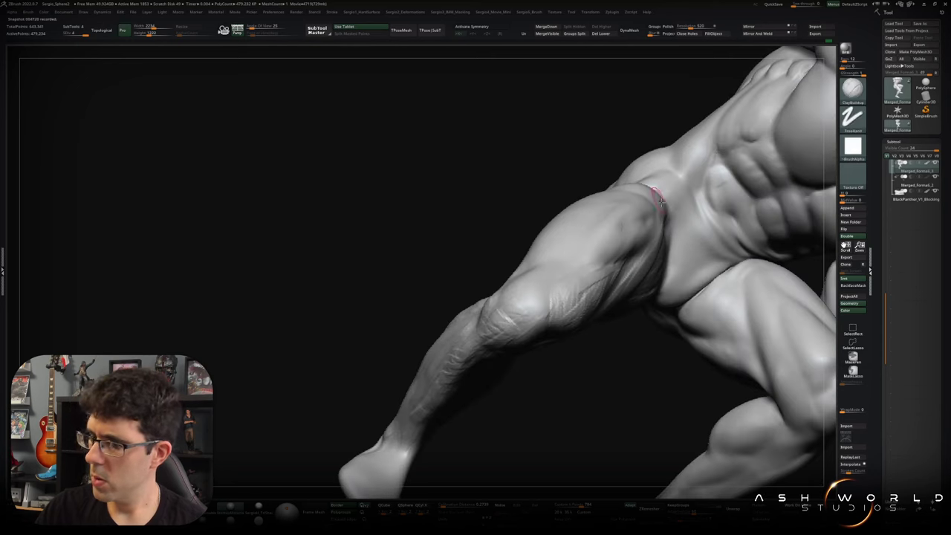
{"action": "key", "text": "shift+d"}
{"action": "key", "text": "d"}
{"action": "key", "text": "d"}
{"action": "key", "text": "shift"}
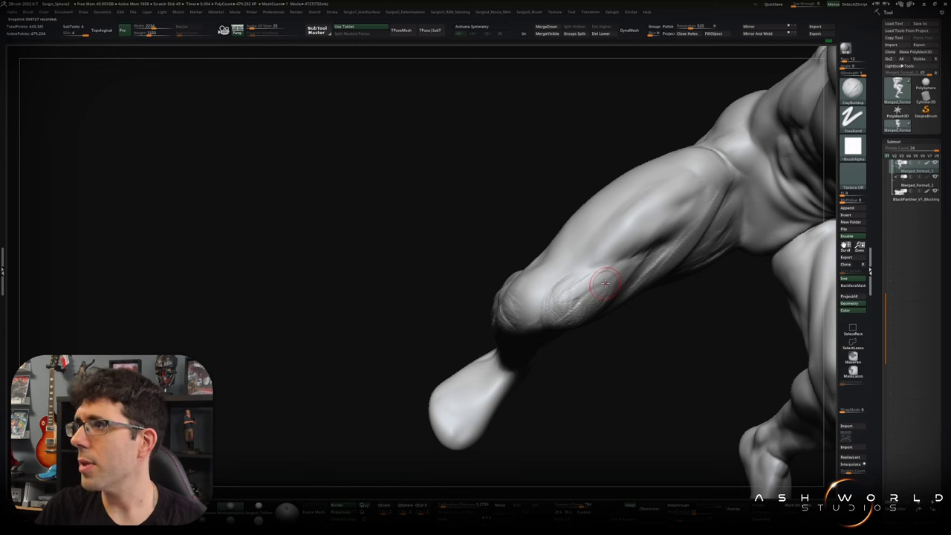
Orbit around the bent leg to inspect the knee and shin from the front.
{"action": "right_click_drag", "start_coordinate": [600, 281], "coordinate": [577, 279]}
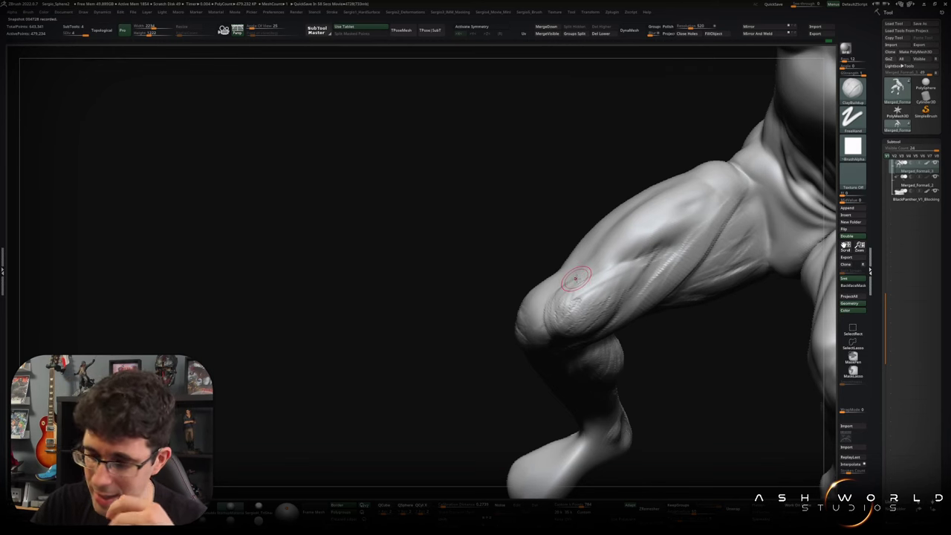
{"action": "right_click_drag", "start_coordinate": [586, 295], "coordinate": [585, 274]}
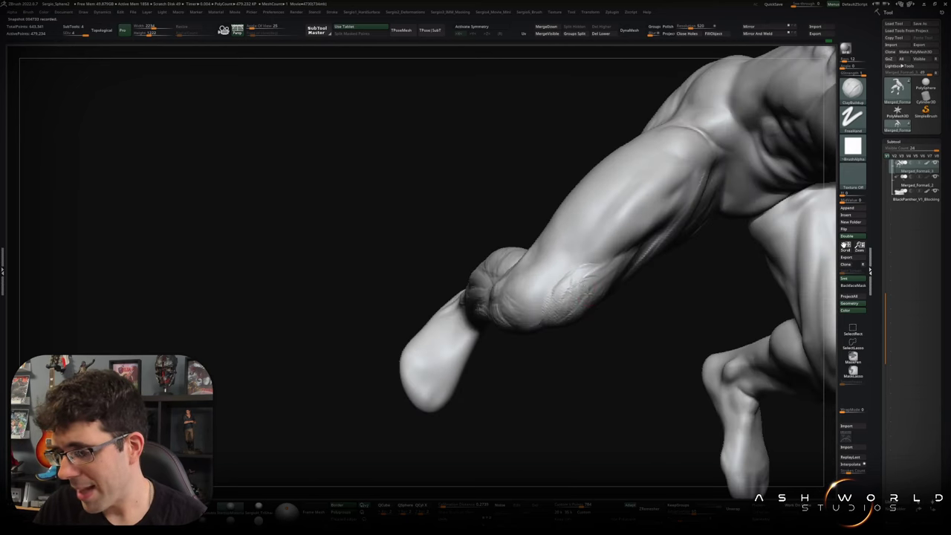
{"action": "right_click_drag", "start_coordinate": [577, 294], "coordinate": [621, 270]}
{"action": "mouse_move", "coordinate": [557, 292]}
{"action": "right_mouse_down"}
{"action": "mouse_move", "coordinate": [569, 276]}
{"action": "mouse_move", "coordinate": [576, 321]}
{"action": "right_mouse_up"}
{"action": "right_click_drag", "start_coordinate": [598, 282], "coordinate": [588, 278]}
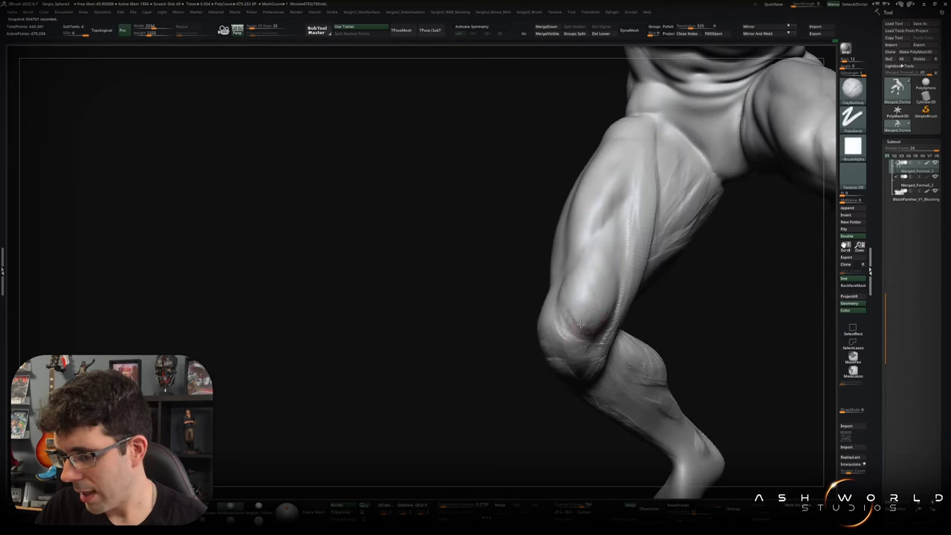
Smooth the knee, then reshape it with an enlarged Move brush.
{"action": "right_click_drag", "start_coordinate": [608, 325], "coordinate": [601, 308]}
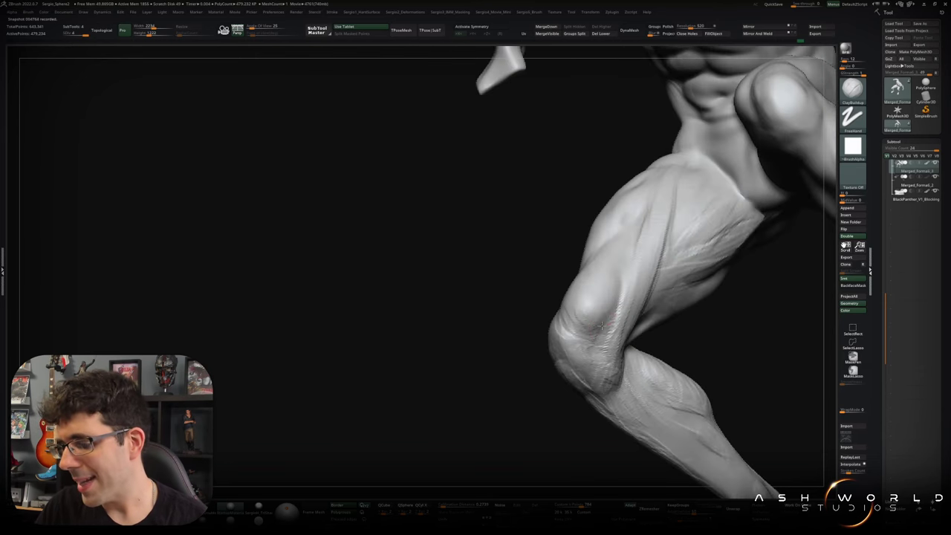
{"action": "key", "text": "shift"}
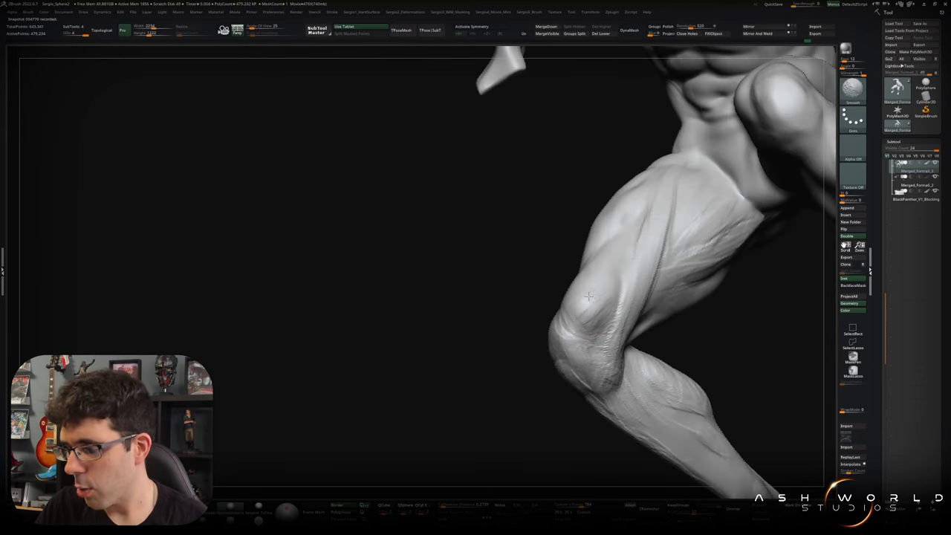
{"action": "mouse_move", "coordinate": [600, 318]}
{"action": "right_mouse_down"}
{"action": "mouse_move", "coordinate": [581, 301]}
{"action": "mouse_move", "coordinate": [571, 337]}
{"action": "mouse_move", "coordinate": [559, 342]}
{"action": "mouse_move", "coordinate": [595, 304]}
{"action": "mouse_move", "coordinate": [541, 316]}
{"action": "mouse_move", "coordinate": [583, 280]}
{"action": "mouse_move", "coordinate": [584, 304]}
{"action": "mouse_move", "coordinate": [588, 291]}
{"action": "mouse_move", "coordinate": [604, 317]}
{"action": "mouse_move", "coordinate": [576, 313]}
{"action": "mouse_move", "coordinate": [608, 297]}
{"action": "right_mouse_up"}
{"action": "key", "text": "b"}
{"action": "key", "text": "m"}
{"action": "key", "text": "v"}
{"action": "key", "text": "s"}
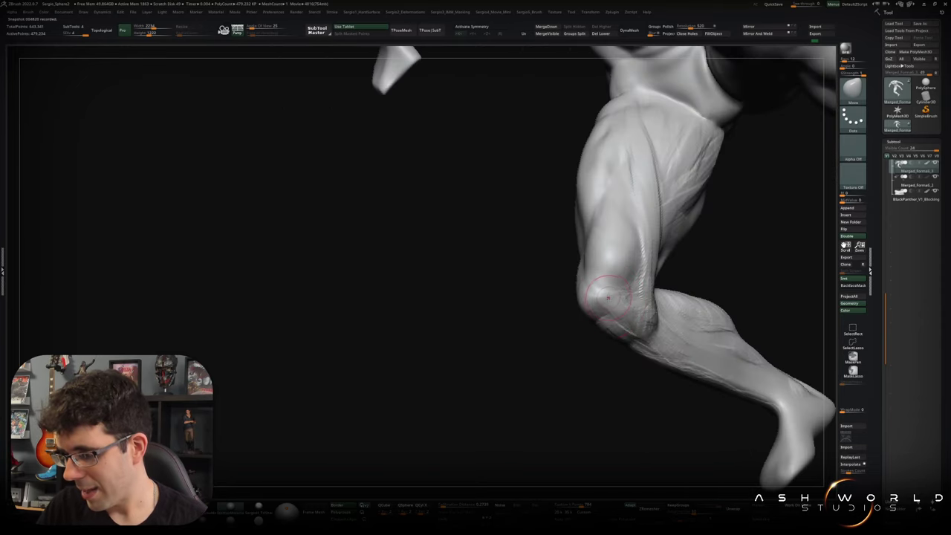
Return to ClayBuildup and review the torso and both legs from below.
{"action": "key", "text": "b"}
{"action": "key", "text": "c"}
{"action": "key", "text": "b"}
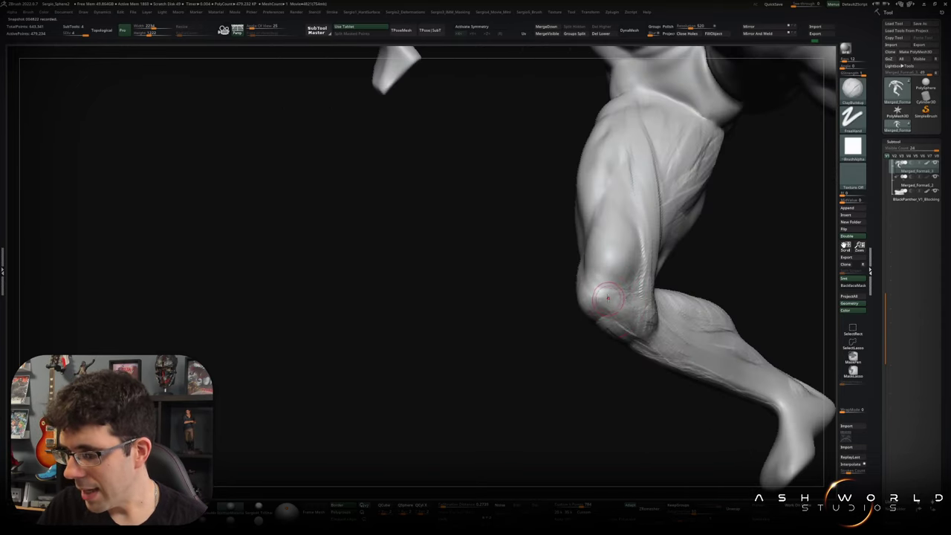
{"action": "right_click_drag", "start_coordinate": [609, 309], "coordinate": [632, 287]}
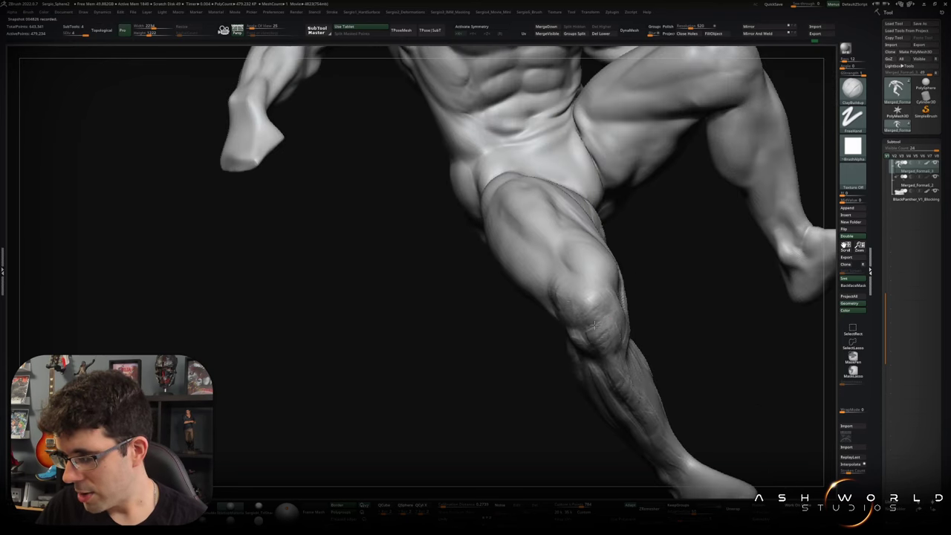
{"action": "right_click_drag", "start_coordinate": [608, 330], "coordinate": [603, 330]}
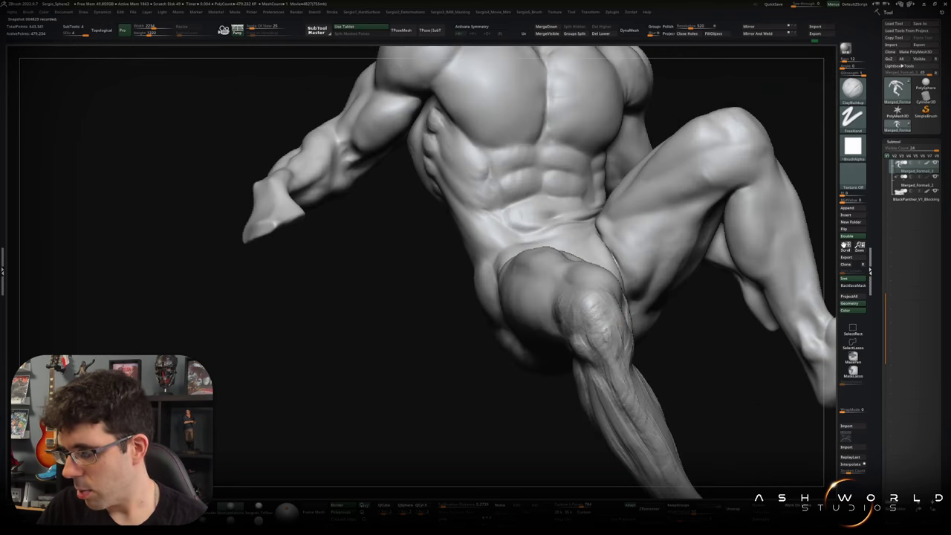
{"action": "right_click_drag", "start_coordinate": [621, 342], "coordinate": [604, 317]}
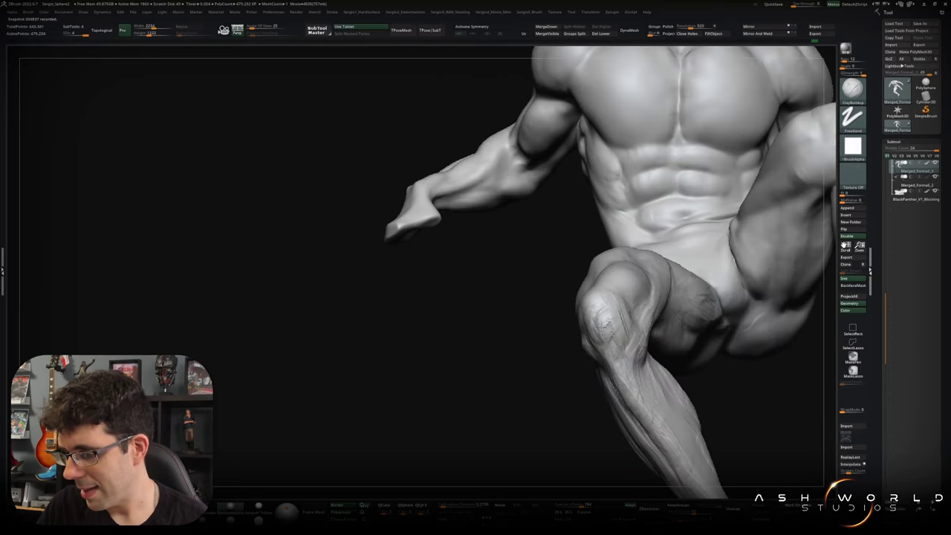
{"action": "right_click_drag", "start_coordinate": [613, 338], "coordinate": [608, 344]}
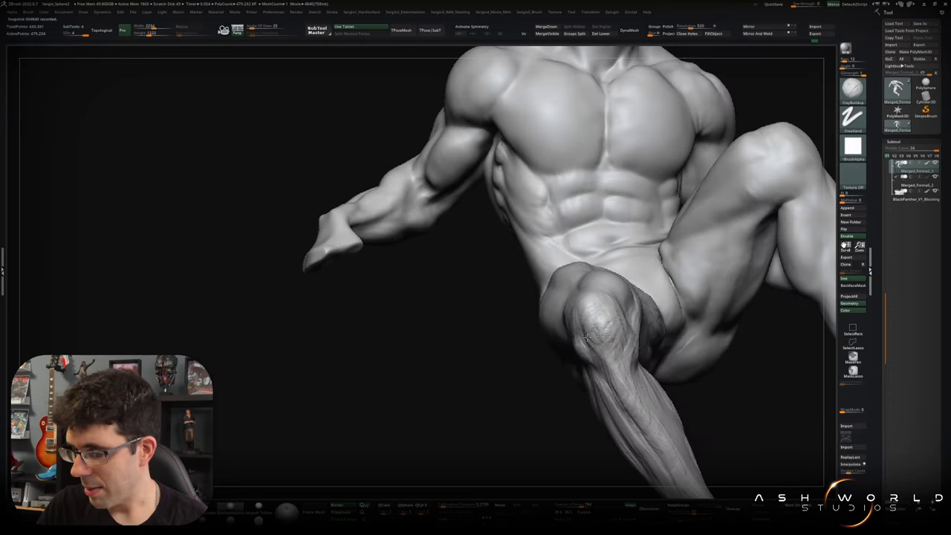
{"action": "mouse_move", "coordinate": [607, 344]}
{"action": "right_mouse_down"}
{"action": "mouse_move", "coordinate": [631, 272]}
{"action": "mouse_move", "coordinate": [652, 283]}
{"action": "mouse_move", "coordinate": [666, 253]}
{"action": "mouse_move", "coordinate": [652, 312]}
{"action": "mouse_move", "coordinate": [578, 294]}
{"action": "mouse_move", "coordinate": [575, 303]}
{"action": "mouse_move", "coordinate": [583, 251]}
{"action": "mouse_move", "coordinate": [569, 264]}
{"action": "mouse_move", "coordinate": [566, 248]}
{"action": "right_mouse_up"}
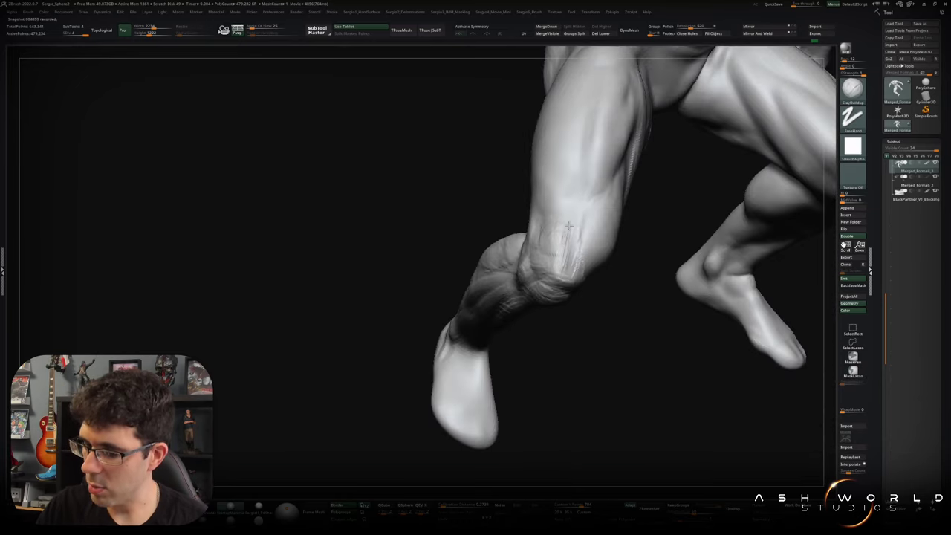
Carve small crease marks into the knee and frame the whole crouching figure.
{"action": "left_click_drag", "start_coordinate": [570, 236], "coordinate": [572, 253]}
{"action": "right_click_drag", "start_coordinate": [571, 252], "coordinate": [576, 277]}
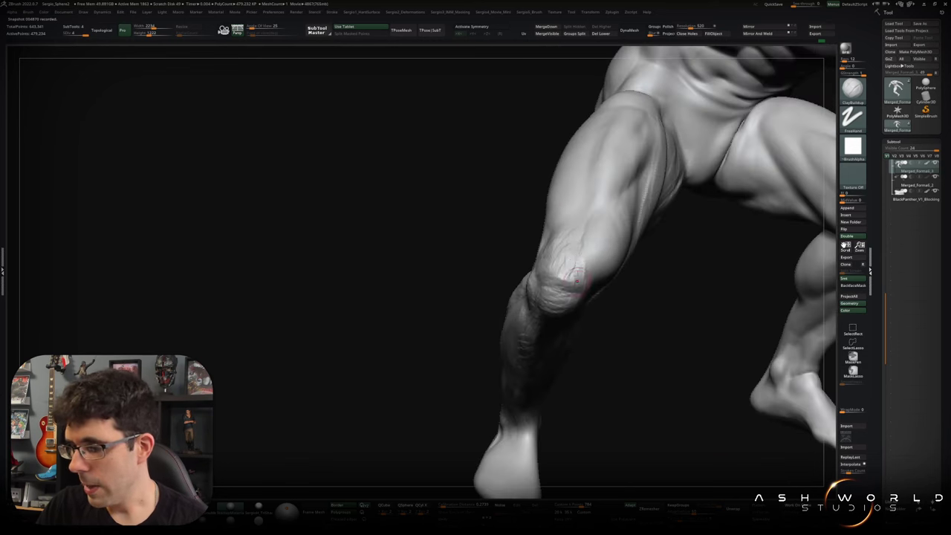
{"action": "mouse_move", "coordinate": [582, 285]}
{"action": "right_mouse_down"}
{"action": "mouse_move", "coordinate": [569, 270]}
{"action": "mouse_move", "coordinate": [583, 299]}
{"action": "right_mouse_up"}
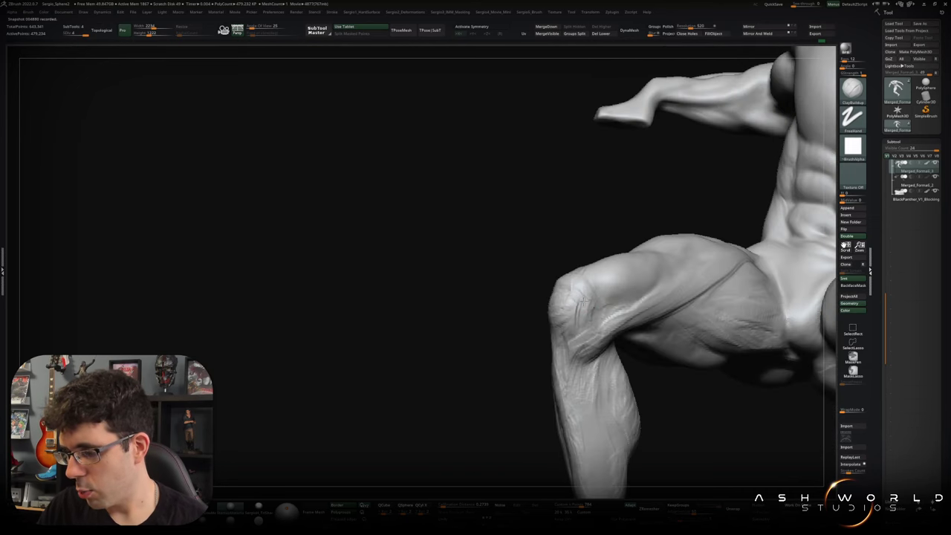
{"action": "right_click_drag", "start_coordinate": [581, 280], "coordinate": [596, 297]}
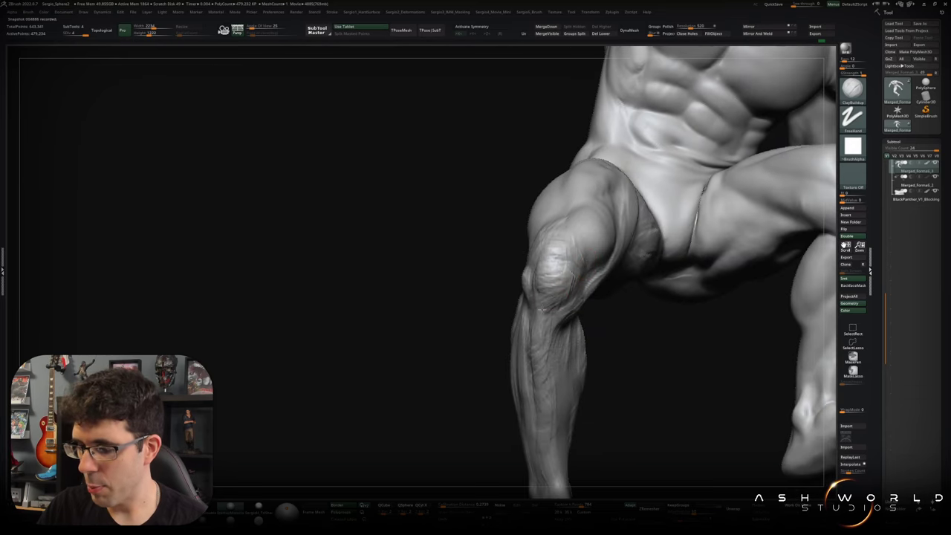
{"action": "right_click_drag", "start_coordinate": [541, 318], "coordinate": [567, 293]}
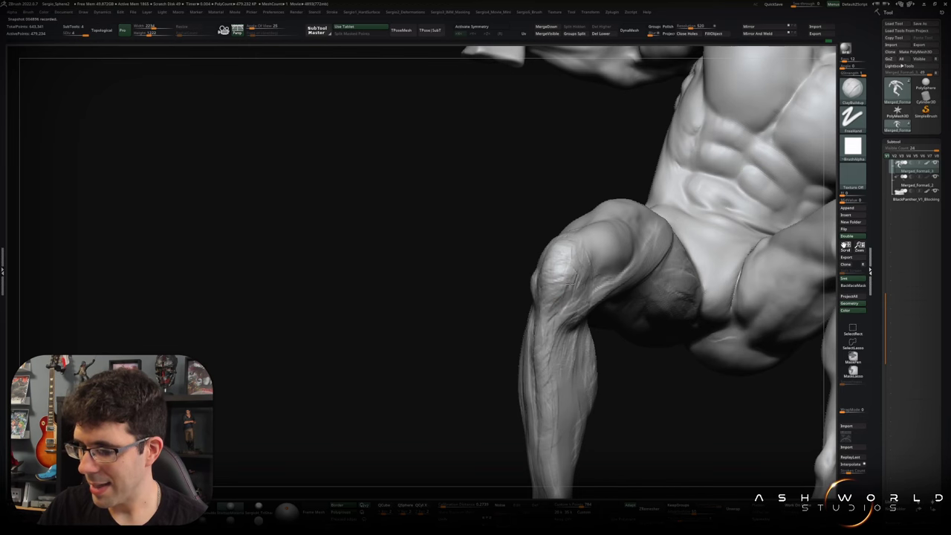
{"action": "mouse_move", "coordinate": [570, 292]}
{"action": "right_mouse_down"}
{"action": "mouse_move", "coordinate": [549, 274]}
{"action": "mouse_move", "coordinate": [553, 290]}
{"action": "mouse_move", "coordinate": [515, 316]}
{"action": "right_mouse_up"}
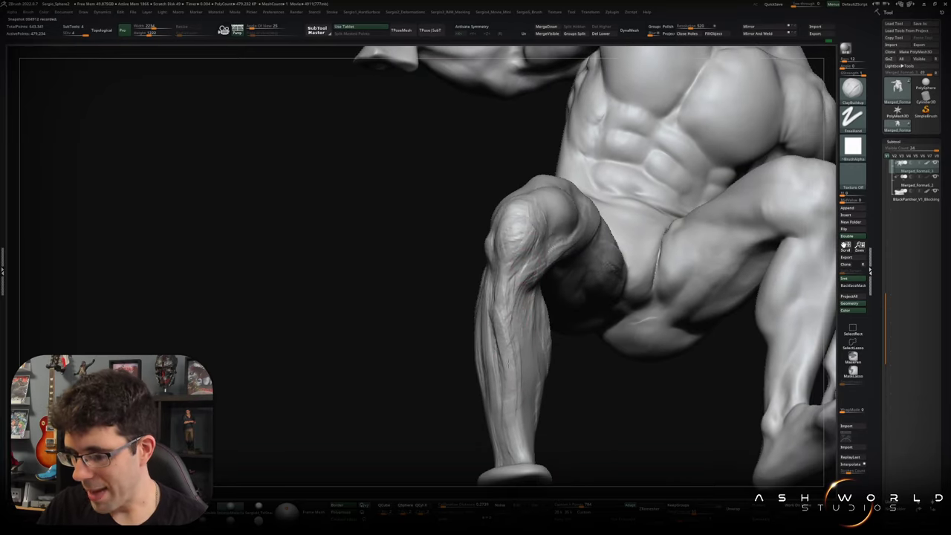
{"action": "key", "text": "f"}
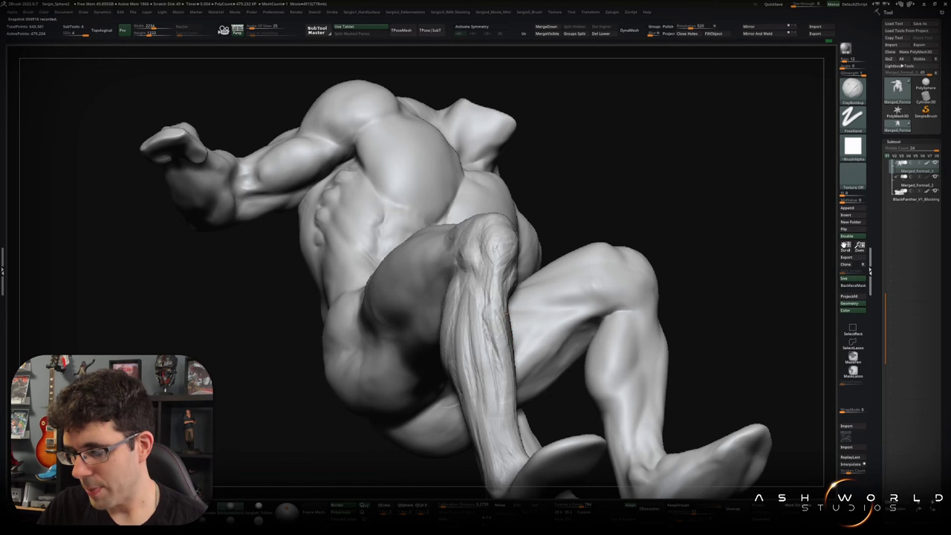
Reshape the bent leg with the Move brush from a side view, zooming in.
{"action": "right_click_drag", "start_coordinate": [510, 365], "coordinate": [497, 318]}
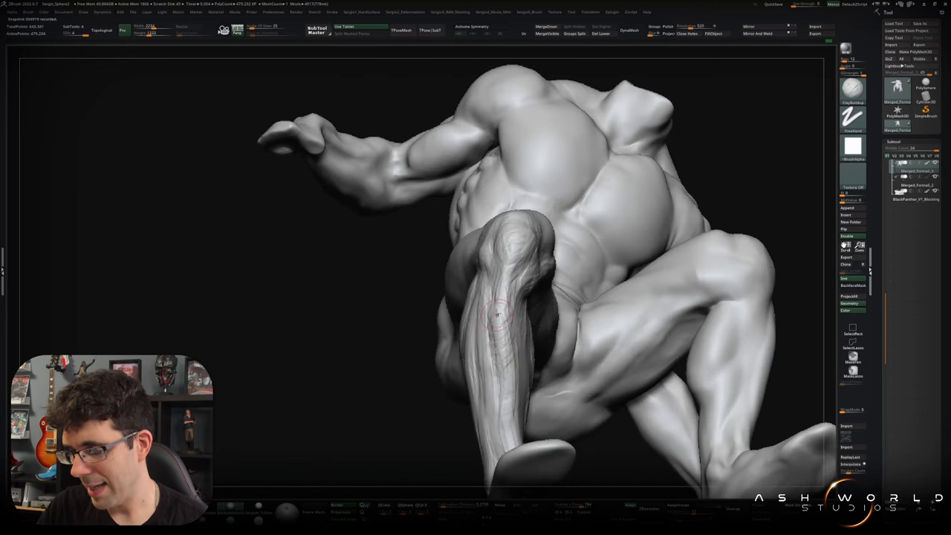
{"action": "right_click_drag", "start_coordinate": [510, 320], "coordinate": [517, 383]}
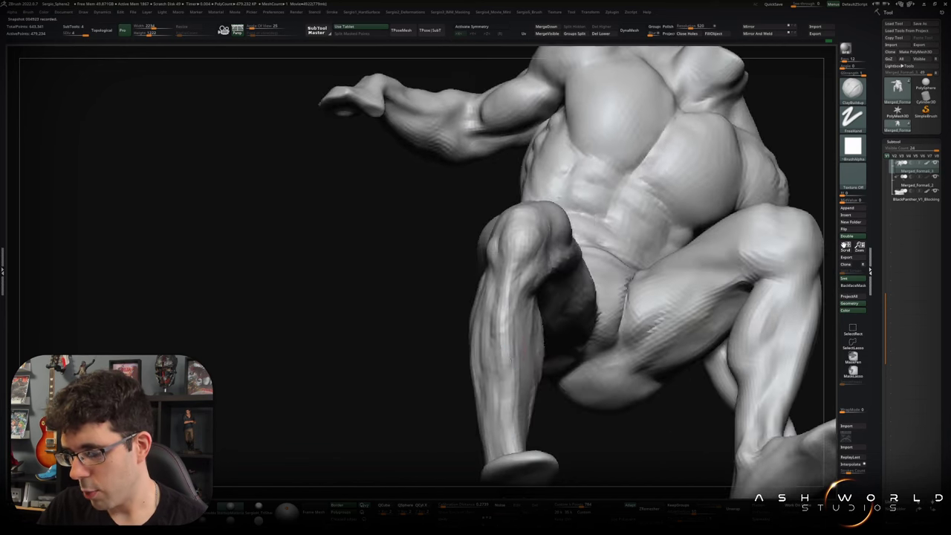
{"action": "mouse_move", "coordinate": [505, 306]}
{"action": "right_mouse_down"}
{"action": "mouse_move", "coordinate": [540, 317]}
{"action": "mouse_move", "coordinate": [538, 309]}
{"action": "right_mouse_up"}
{"action": "key", "text": "b"}
{"action": "key", "text": "m"}
{"action": "key", "text": "v"}
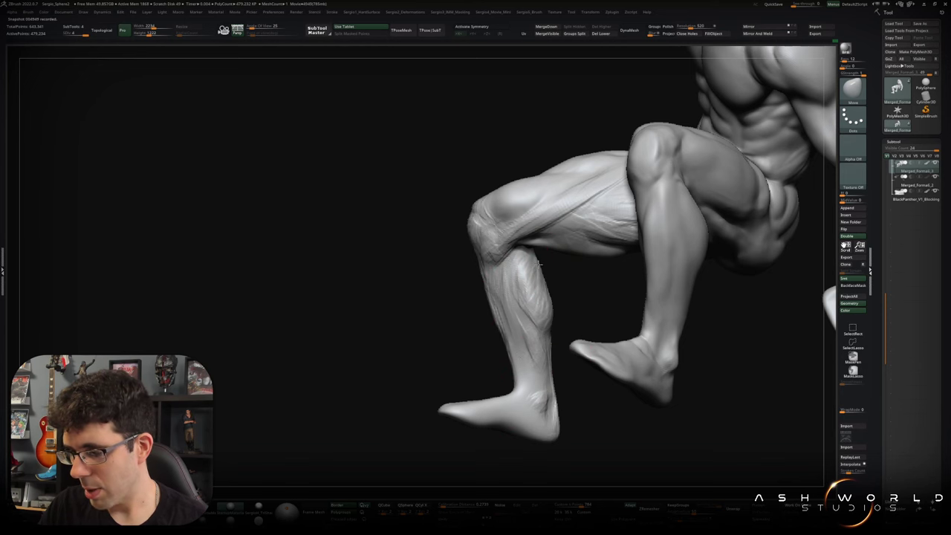
{"action": "mouse_move", "coordinate": [536, 295]}
{"action": "right_mouse_down"}
{"action": "mouse_move", "coordinate": [550, 287]}
{"action": "mouse_move", "coordinate": [548, 297]}
{"action": "right_mouse_up"}
{"action": "scroll", "coordinate": [506, 274], "scroll_direction": "up", "scroll_amount": 3}
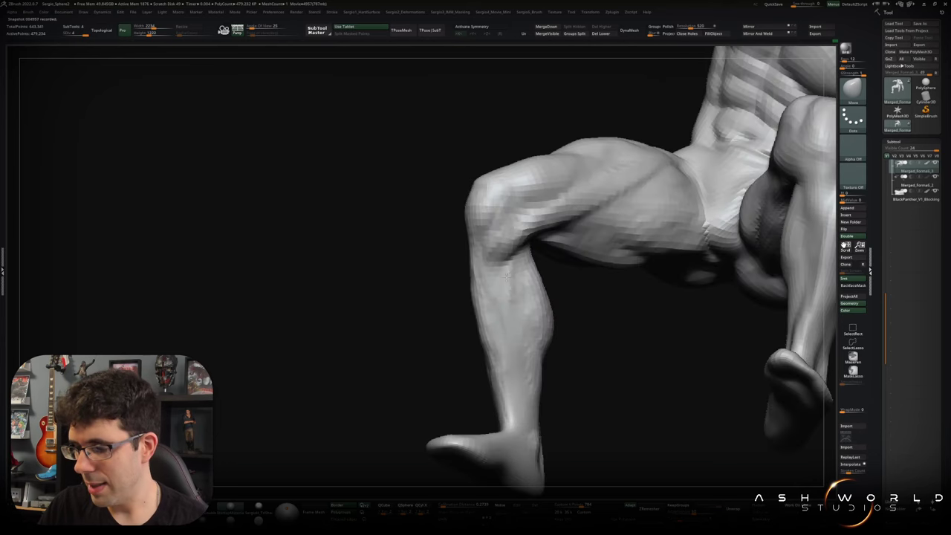
Add ClayBuildup vein striations along the calf and shin of the bent leg.
{"action": "key", "text": "b"}
{"action": "key", "text": "c"}
{"action": "key", "text": "b"}
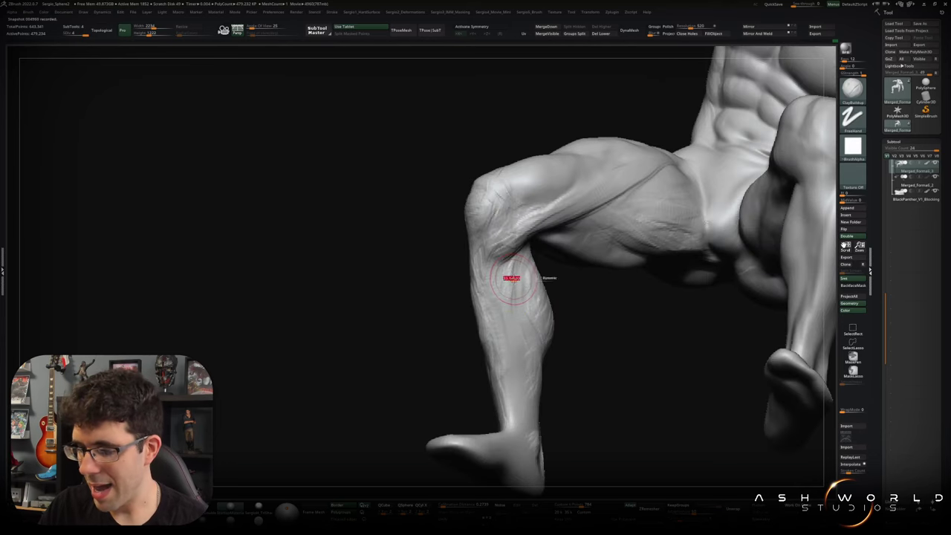
{"action": "mouse_move", "coordinate": [506, 293]}
{"action": "right_mouse_down"}
{"action": "mouse_move", "coordinate": [499, 273]}
{"action": "mouse_move", "coordinate": [502, 283]}
{"action": "right_mouse_up"}
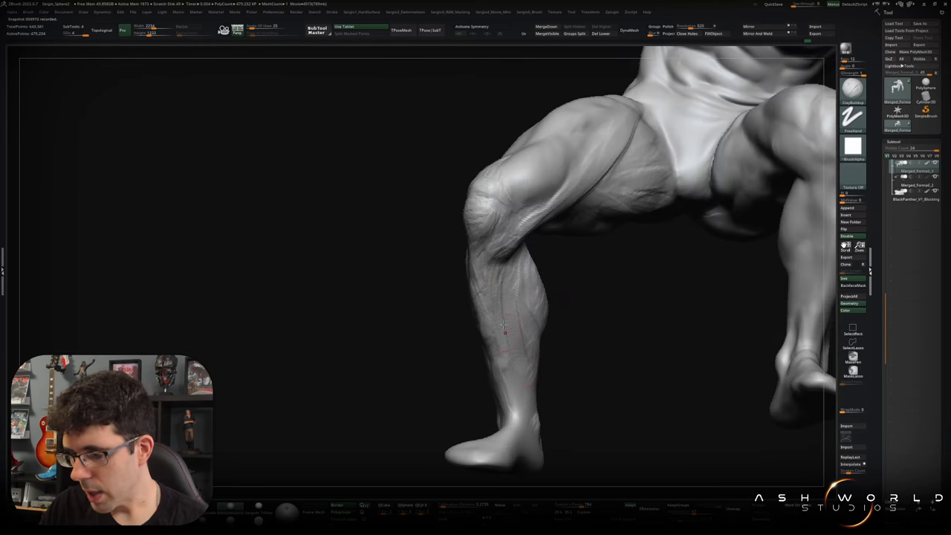
{"action": "right_click_drag", "start_coordinate": [520, 377], "coordinate": [496, 297]}
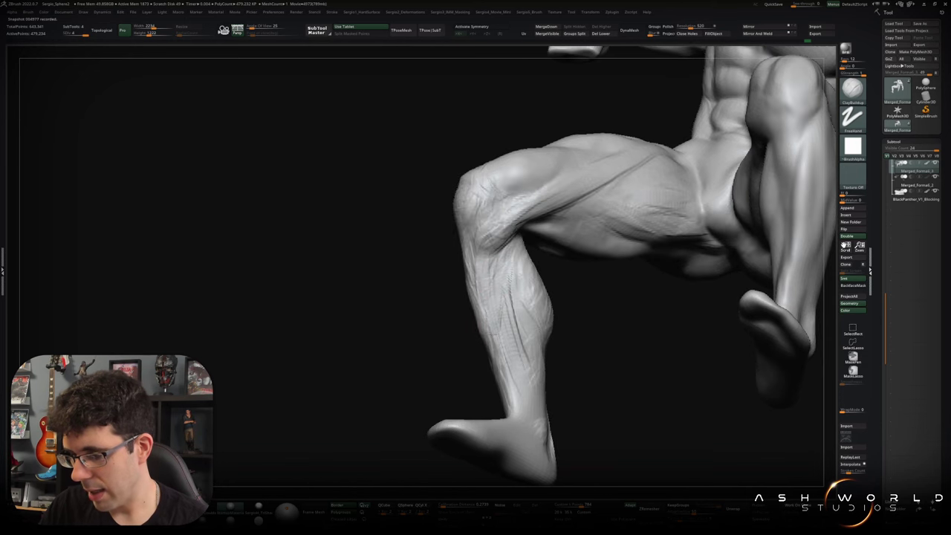
{"action": "right_click_drag", "start_coordinate": [506, 358], "coordinate": [500, 321]}
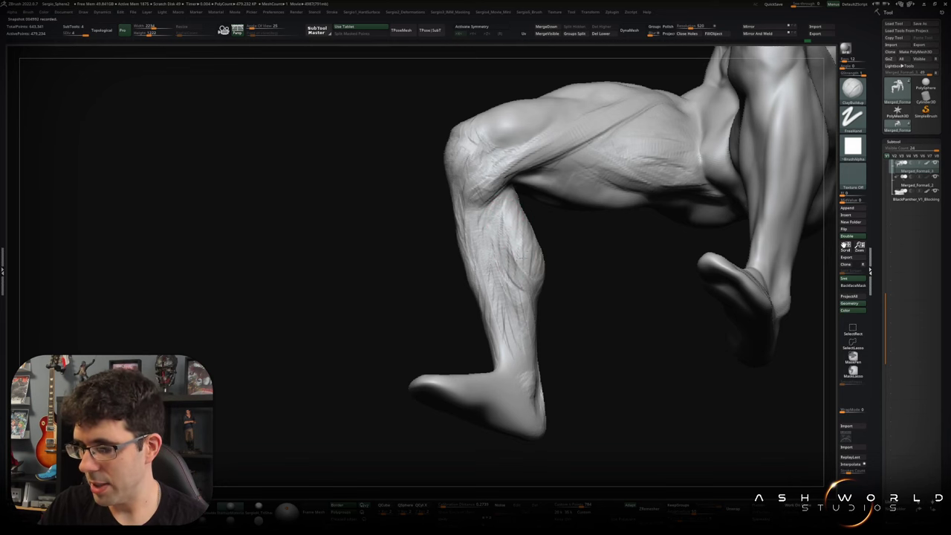
{"action": "mouse_move", "coordinate": [518, 224]}
{"action": "right_mouse_down"}
{"action": "mouse_move", "coordinate": [527, 226]}
{"action": "mouse_move", "coordinate": [521, 212]}
{"action": "right_mouse_up"}
{"action": "mouse_move", "coordinate": [525, 255]}
{"action": "right_mouse_down"}
{"action": "mouse_move", "coordinate": [510, 220]}
{"action": "mouse_move", "coordinate": [520, 215]}
{"action": "right_mouse_up"}
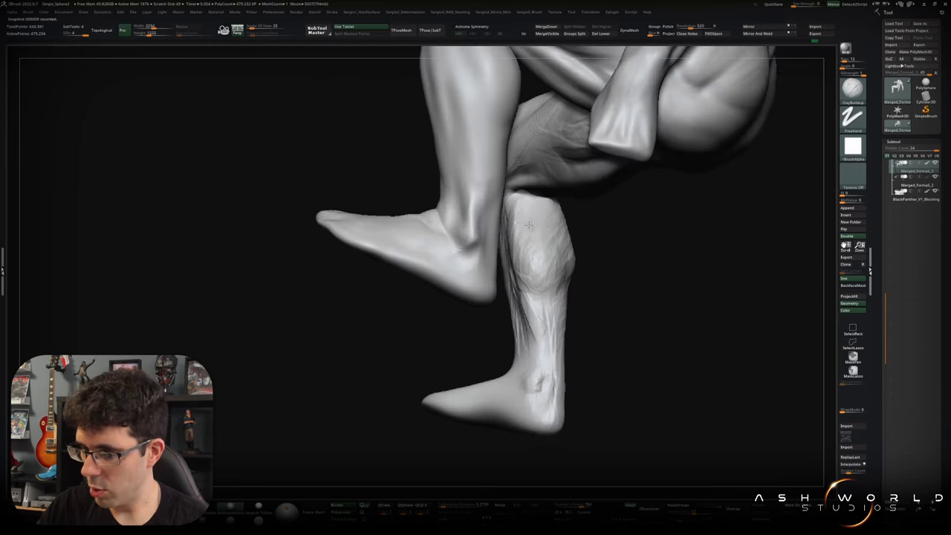
Reshape the calf contour from behind and the side with the Move brush (Dots stroke).
{"action": "right_click_drag", "start_coordinate": [538, 246], "coordinate": [551, 204]}
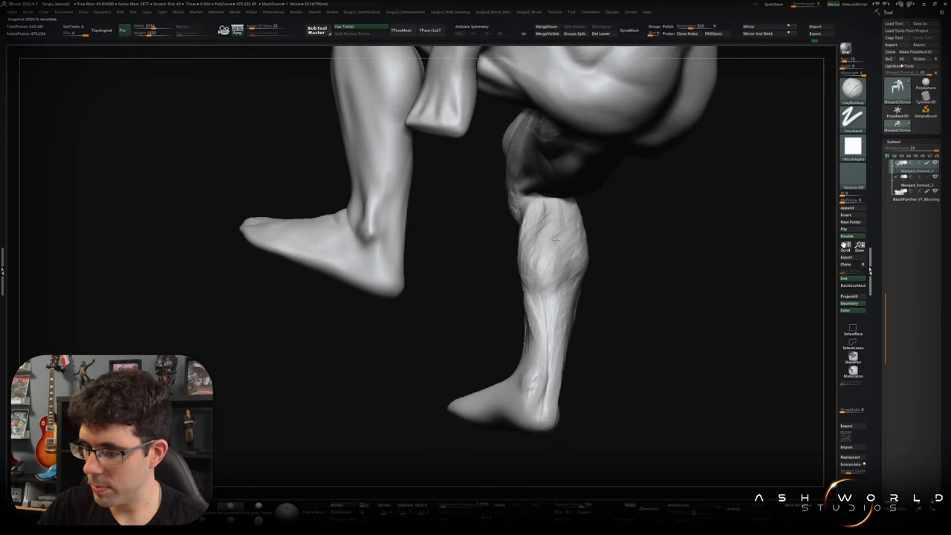
{"action": "mouse_move", "coordinate": [558, 263]}
{"action": "right_mouse_down"}
{"action": "mouse_move", "coordinate": [558, 274]}
{"action": "mouse_move", "coordinate": [514, 294]}
{"action": "right_mouse_up"}
{"action": "right_click_drag", "start_coordinate": [535, 260], "coordinate": [553, 281]}
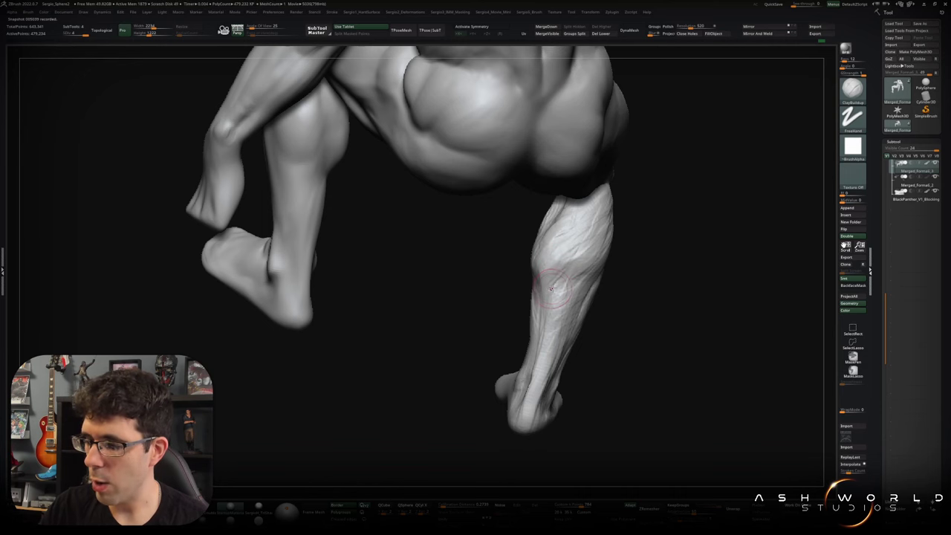
{"action": "mouse_move", "coordinate": [550, 288]}
{"action": "right_mouse_down"}
{"action": "mouse_move", "coordinate": [548, 277]}
{"action": "mouse_move", "coordinate": [560, 276]}
{"action": "mouse_move", "coordinate": [526, 278]}
{"action": "right_mouse_up"}
{"action": "key", "text": "b"}
{"action": "key", "text": "m"}
{"action": "key", "text": "v"}
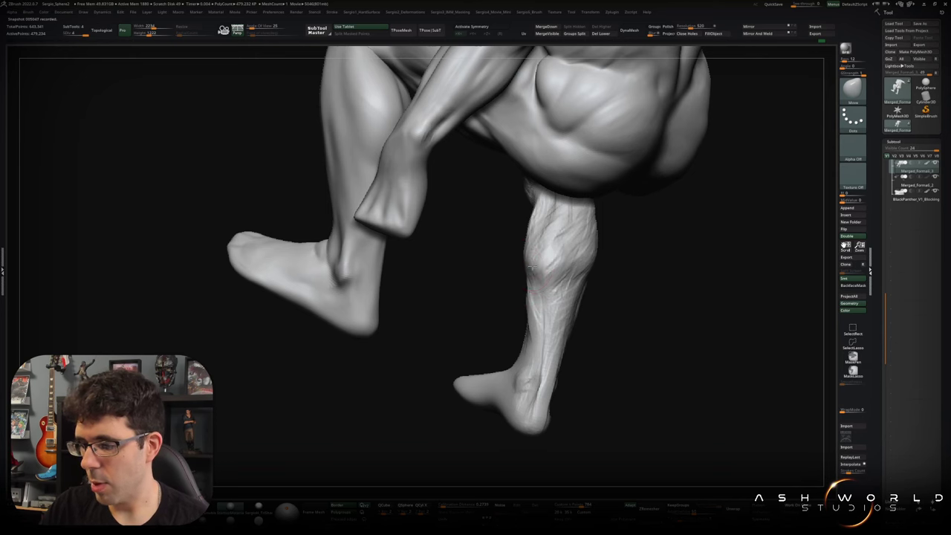
{"action": "mouse_move", "coordinate": [567, 253]}
{"action": "right_mouse_down"}
{"action": "mouse_move", "coordinate": [546, 275]}
{"action": "mouse_move", "coordinate": [543, 253]}
{"action": "mouse_move", "coordinate": [529, 244]}
{"action": "right_mouse_up"}
Build up the calf muscles with ClayBuildup, checking the bent leg and hips from several angles.
{"action": "key", "text": "b"}
{"action": "key", "text": "c"}
{"action": "key", "text": "b"}
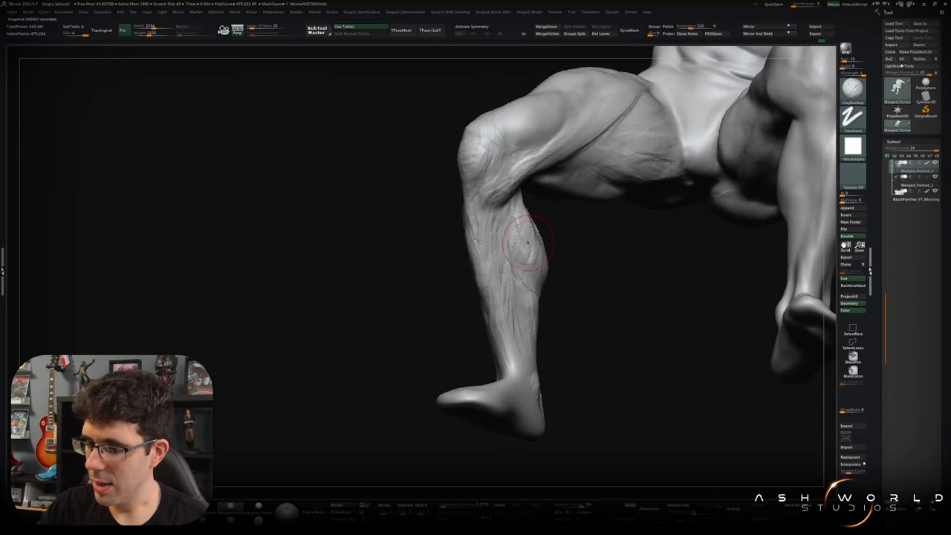
{"action": "mouse_move", "coordinate": [512, 233]}
{"action": "right_mouse_down"}
{"action": "mouse_move", "coordinate": [536, 256]}
{"action": "mouse_move", "coordinate": [528, 239]}
{"action": "right_mouse_up"}
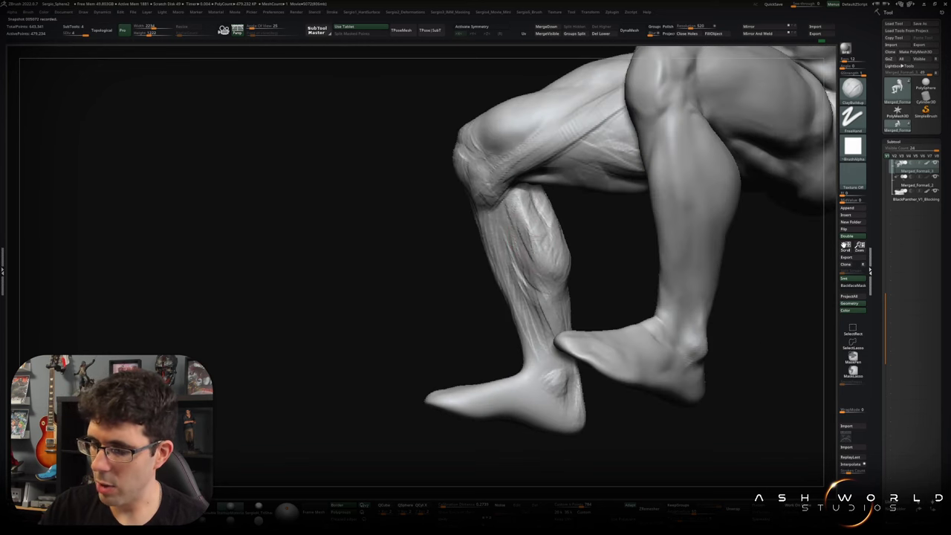
{"action": "right_click_drag", "start_coordinate": [546, 256], "coordinate": [553, 247]}
{"action": "key", "text": "s"}
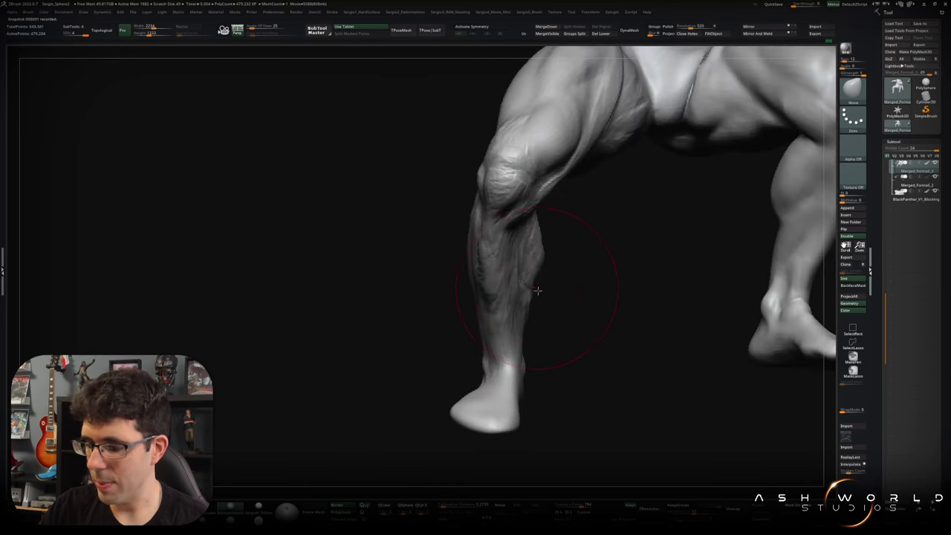
{"action": "mouse_move", "coordinate": [546, 293]}
{"action": "right_mouse_down"}
{"action": "mouse_move", "coordinate": [609, 270]}
{"action": "mouse_move", "coordinate": [557, 272]}
{"action": "right_mouse_up"}
{"action": "key", "text": "b"}
{"action": "key", "text": "d"}
{"action": "key", "text": "s"}
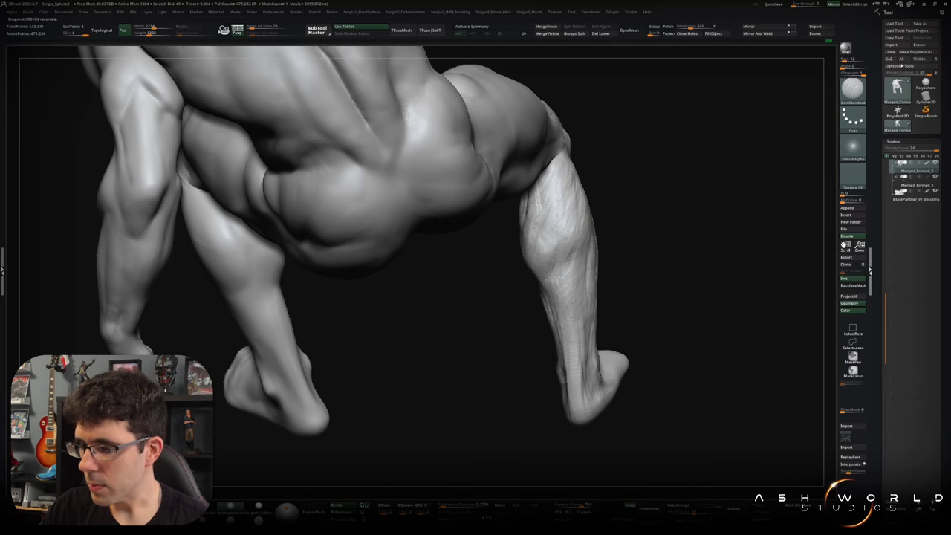
Carve sharper grooves into the calf with DamStandard and ClayBuildup, viewed from behind and above.
{"action": "right_click_drag", "start_coordinate": [584, 253], "coordinate": [597, 214]}
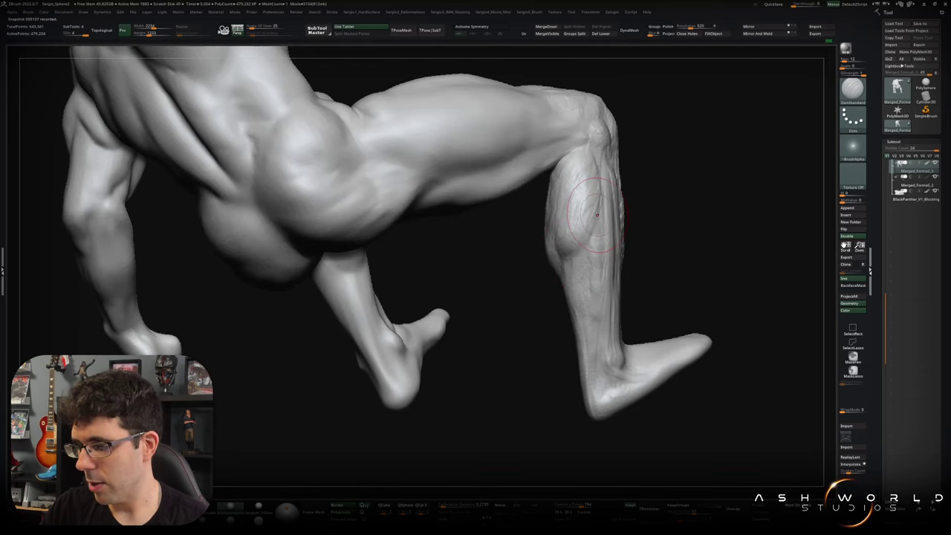
{"action": "mouse_move", "coordinate": [565, 266]}
{"action": "right_mouse_down"}
{"action": "mouse_move", "coordinate": [580, 240]}
{"action": "mouse_move", "coordinate": [569, 215]}
{"action": "right_mouse_up"}
{"action": "key", "text": "b"}
{"action": "key", "text": "c"}
{"action": "key", "text": "b"}
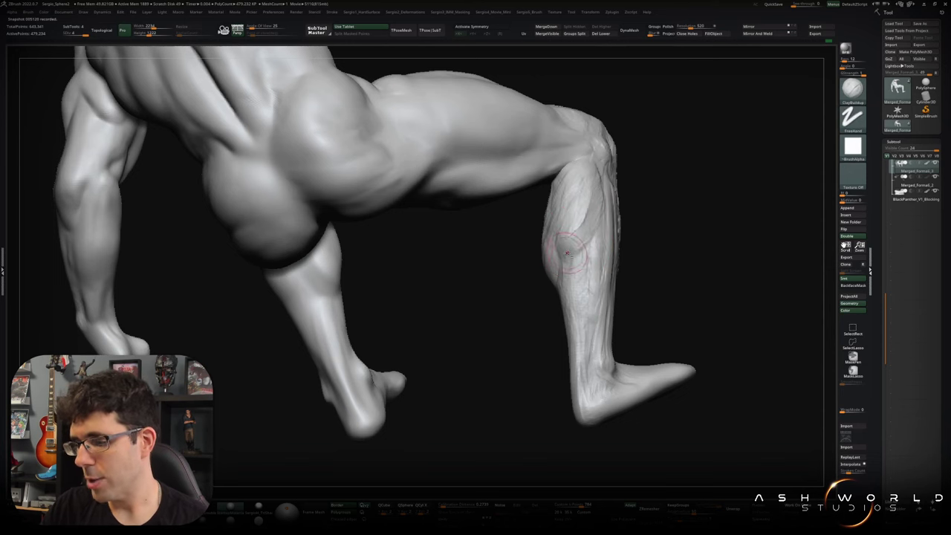
{"action": "mouse_move", "coordinate": [565, 254]}
{"action": "right_mouse_down"}
{"action": "mouse_move", "coordinate": [550, 223]}
{"action": "mouse_move", "coordinate": [548, 174]}
{"action": "right_mouse_up"}
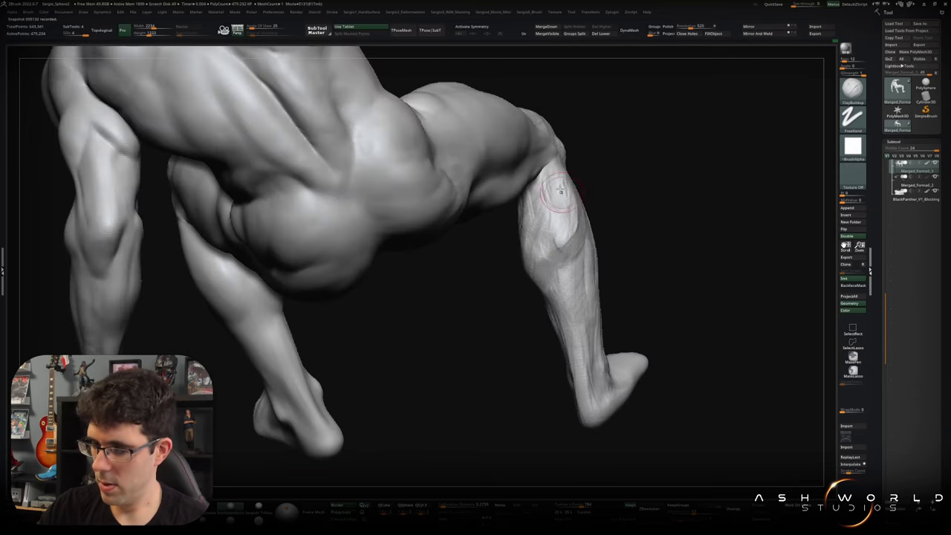
{"action": "right_click_drag", "start_coordinate": [548, 195], "coordinate": [576, 186]}
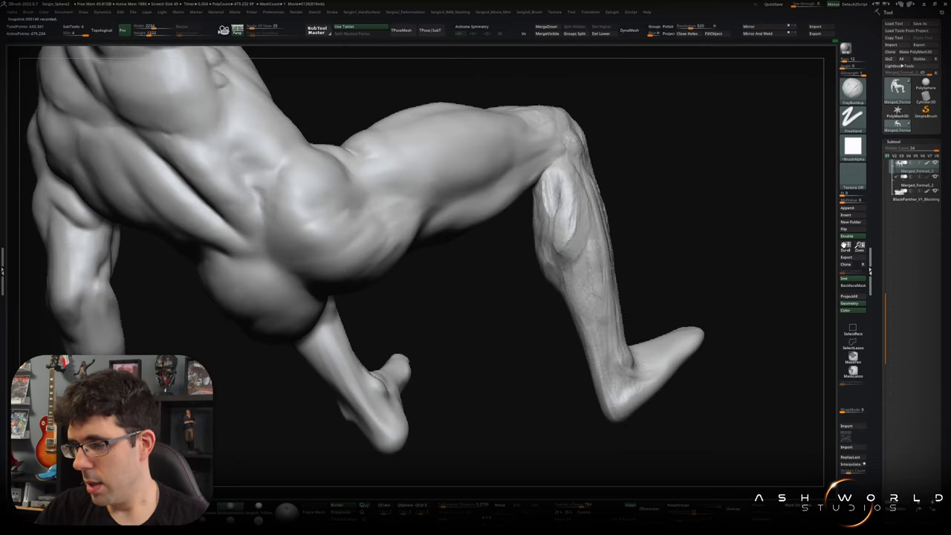
{"action": "mouse_move", "coordinate": [560, 208]}
{"action": "right_mouse_down"}
{"action": "mouse_move", "coordinate": [563, 223]}
{"action": "mouse_move", "coordinate": [548, 234]}
{"action": "right_mouse_up"}
{"action": "mouse_move", "coordinate": [544, 298]}
{"action": "right_mouse_down"}
{"action": "mouse_move", "coordinate": [622, 227]}
{"action": "mouse_move", "coordinate": [613, 248]}
{"action": "mouse_move", "coordinate": [594, 245]}
{"action": "mouse_move", "coordinate": [561, 289]}
{"action": "mouse_move", "coordinate": [605, 278]}
{"action": "mouse_move", "coordinate": [617, 227]}
{"action": "mouse_move", "coordinate": [661, 234]}
{"action": "mouse_move", "coordinate": [564, 199]}
{"action": "mouse_move", "coordinate": [557, 252]}
{"action": "mouse_move", "coordinate": [569, 244]}
{"action": "right_mouse_up"}
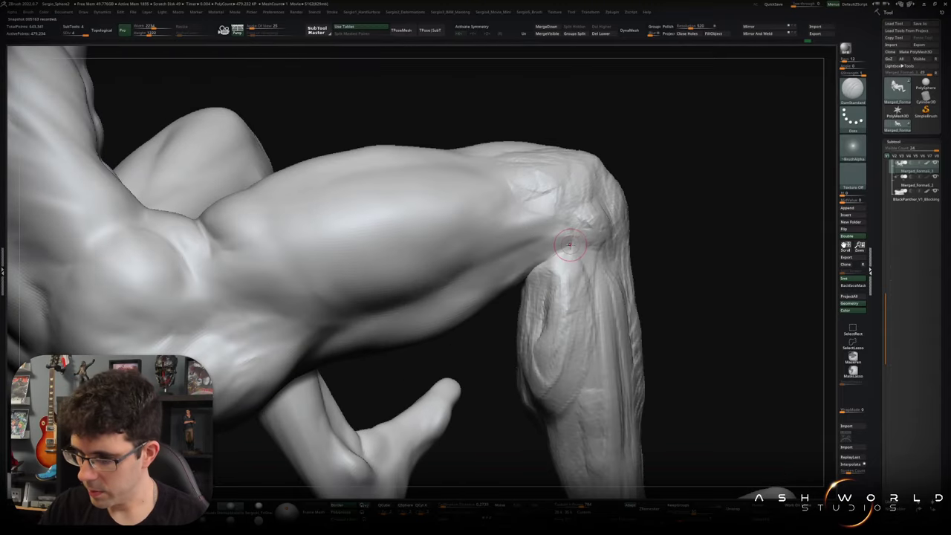
Add form around the bent arm's elbow with Standard, DamStandard and ClayBuildup strokes.
{"action": "key", "text": "b"}
{"action": "key", "text": "s"}
{"action": "key", "text": "t"}
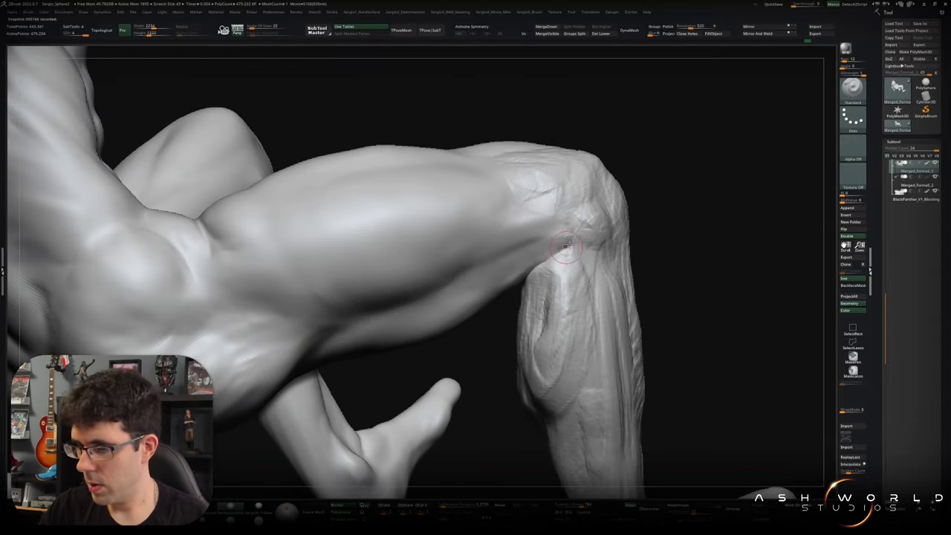
{"action": "right_click_drag", "start_coordinate": [545, 254], "coordinate": [524, 279]}
{"action": "key", "text": "b"}
{"action": "key", "text": "d"}
{"action": "key", "text": "s"}
{"action": "right_click_drag", "start_coordinate": [570, 256], "coordinate": [564, 237]}
{"action": "key", "text": "b"}
{"action": "key", "text": "c"}
{"action": "key", "text": "b"}
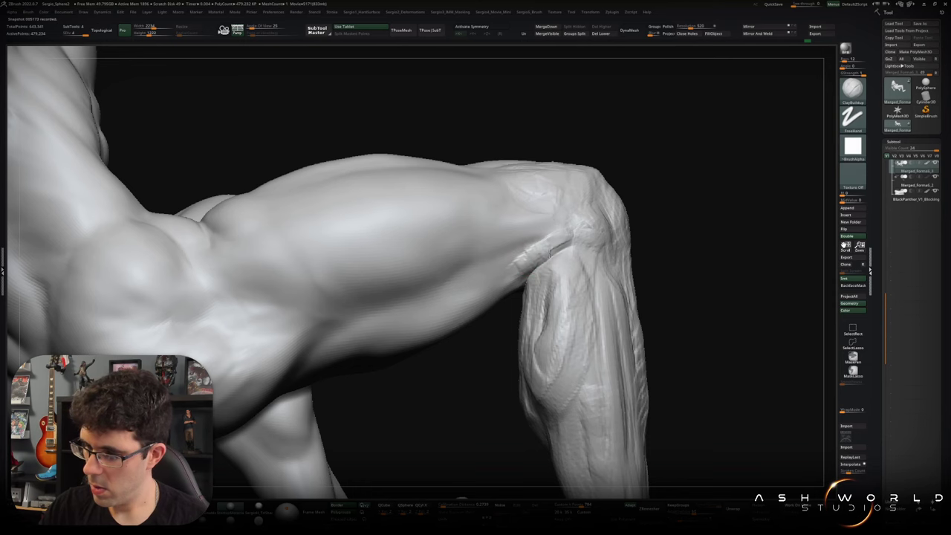
{"action": "mouse_move", "coordinate": [577, 251]}
{"action": "right_mouse_down"}
{"action": "mouse_move", "coordinate": [565, 268]}
{"action": "mouse_move", "coordinate": [594, 275]}
{"action": "right_mouse_up"}
Toggle the wireframe and polygroup colour display on the mesh.
{"action": "key", "text": "w"}
{"action": "key", "text": "q"}
{"action": "key", "text": "shift+f"}
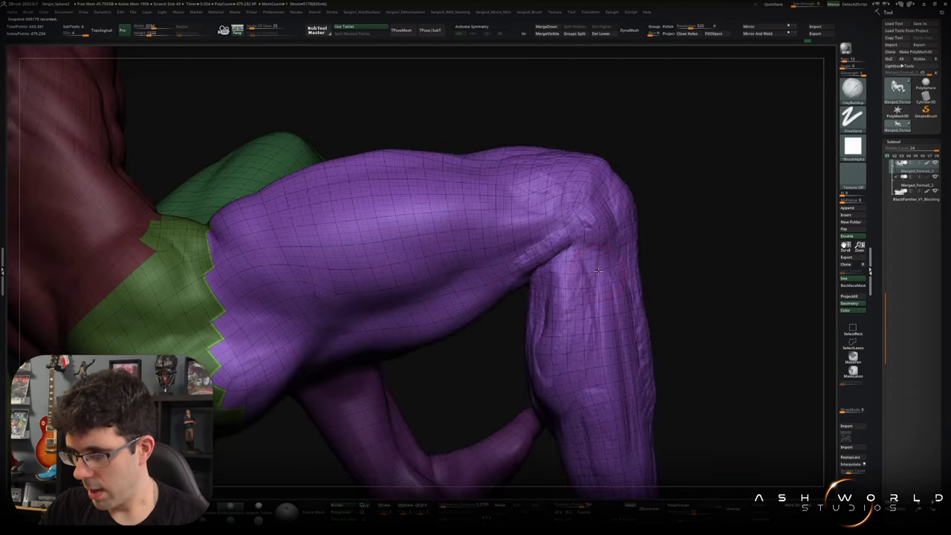
Unhide all, turn on Polyframe and hide a thin ring of polygons at the elbow.
{"action": "key", "text": "shift+f"}
{"action": "left_click", "coordinate": [668, 271], "text": "ctrl+shift"}
{"action": "right_click_drag", "start_coordinate": [550, 265], "coordinate": [556, 267]}
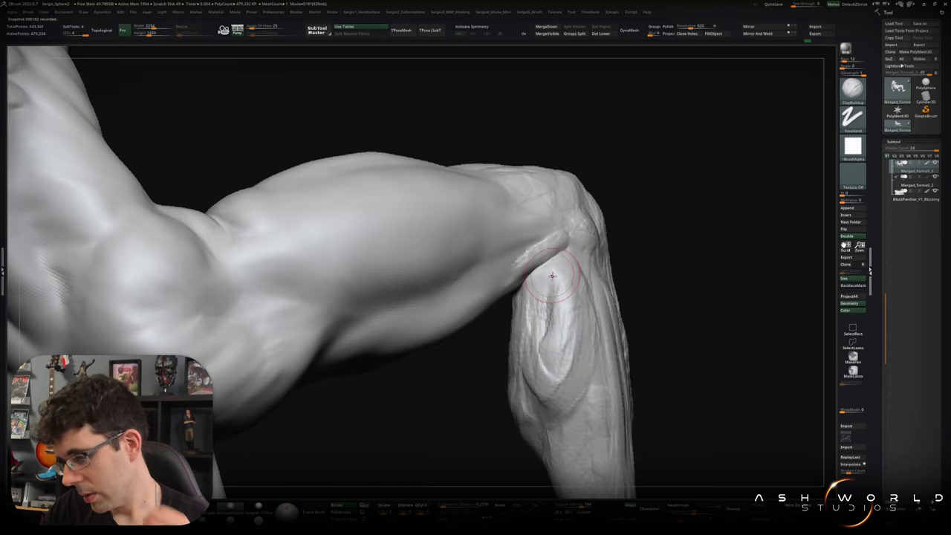
{"action": "right_click_drag", "start_coordinate": [553, 275], "coordinate": [554, 276]}
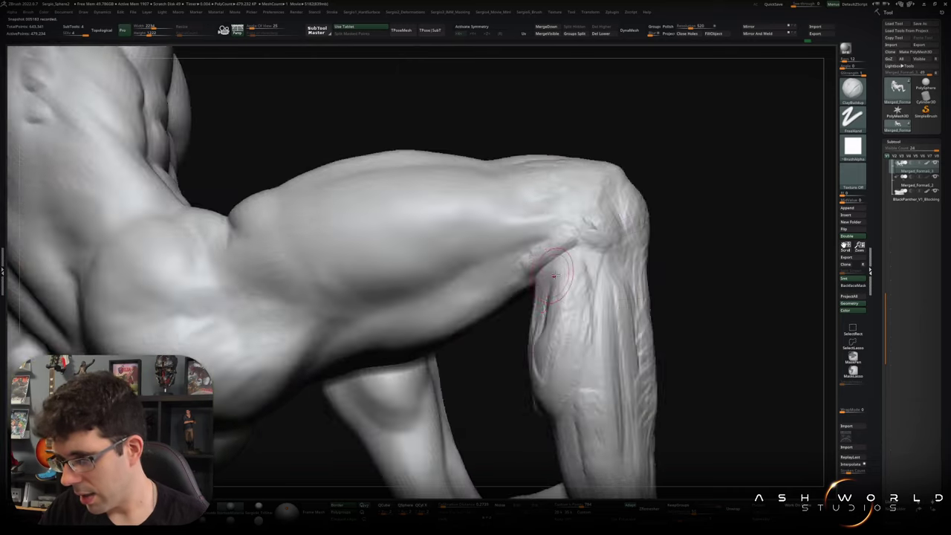
{"action": "key", "text": "shift+f"}
{"action": "right_click_drag", "start_coordinate": [578, 245], "coordinate": [613, 249], "text": "alt"}
{"action": "key", "text": "ctrl+shift"}
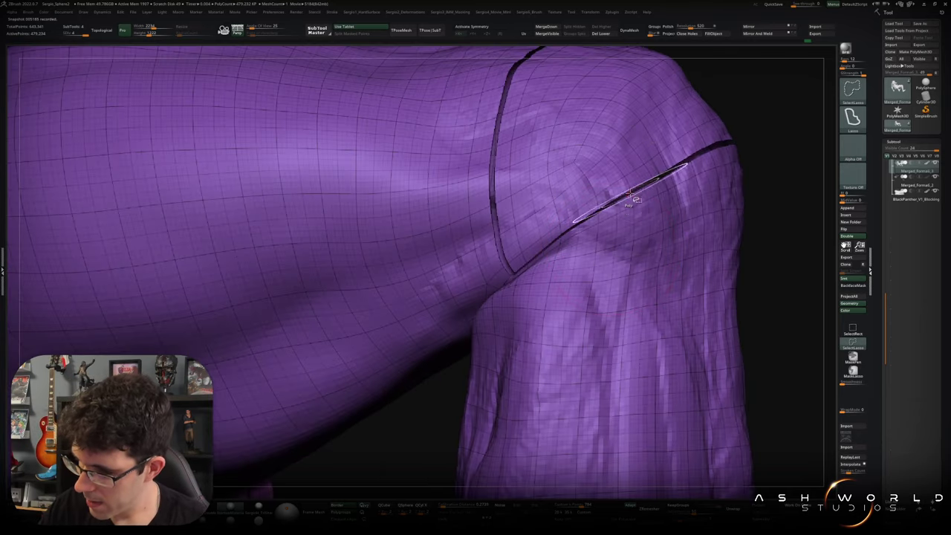
{"action": "right_click_drag", "start_coordinate": [564, 223], "coordinate": [565, 245], "text": "alt"}
{"action": "left_click", "coordinate": [565, 246], "text": "ctrl+alt+shift"}
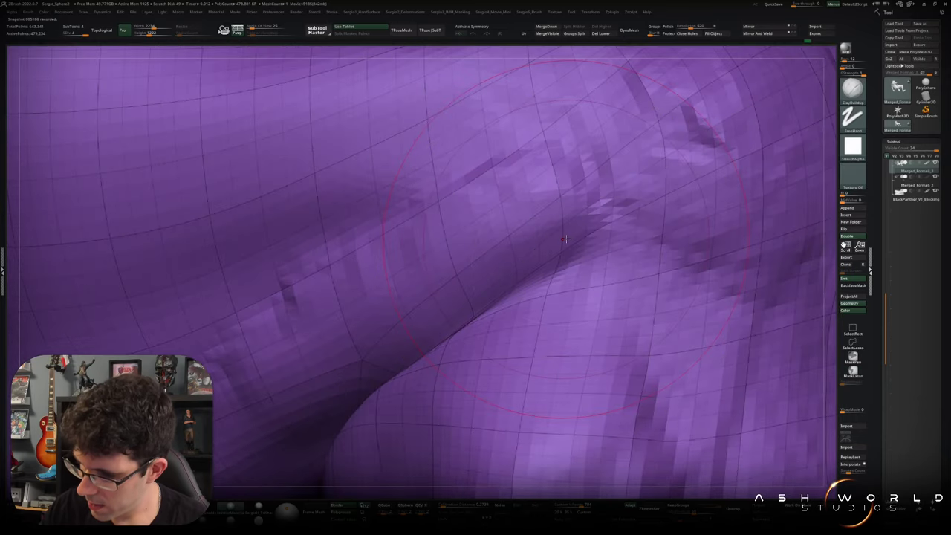
{"action": "mouse_move", "coordinate": [565, 239]}
{"action": "right_mouse_down", "text": "alt"}
{"action": "mouse_move", "coordinate": [546, 318]}
{"action": "mouse_move", "coordinate": [527, 318]}
{"action": "mouse_move", "coordinate": [702, 273]}
{"action": "mouse_move", "coordinate": [669, 293]}
{"action": "right_mouse_up", "text": "alt"}
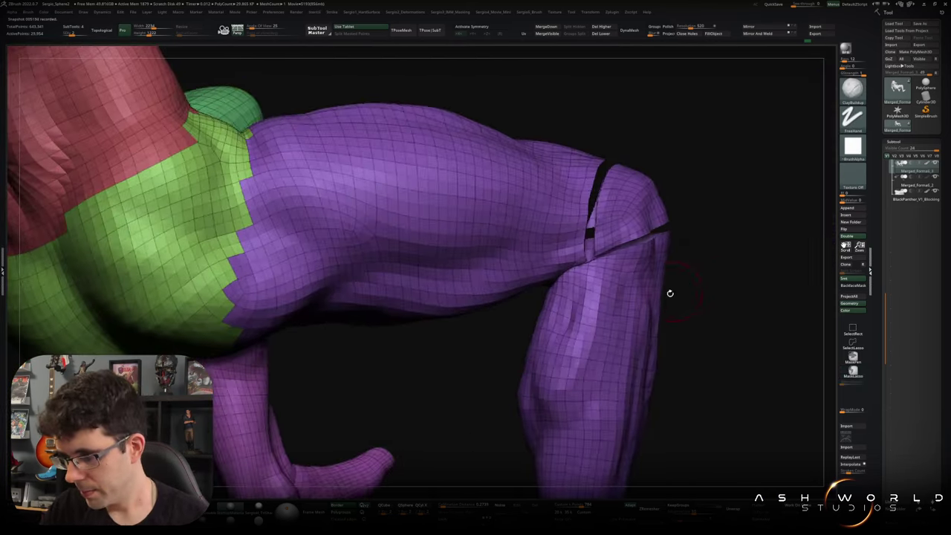
Mask everything except the forearm and group the forearm as its own polygroup.
{"action": "key", "text": "w"}
{"action": "left_click", "coordinate": [594, 319]}
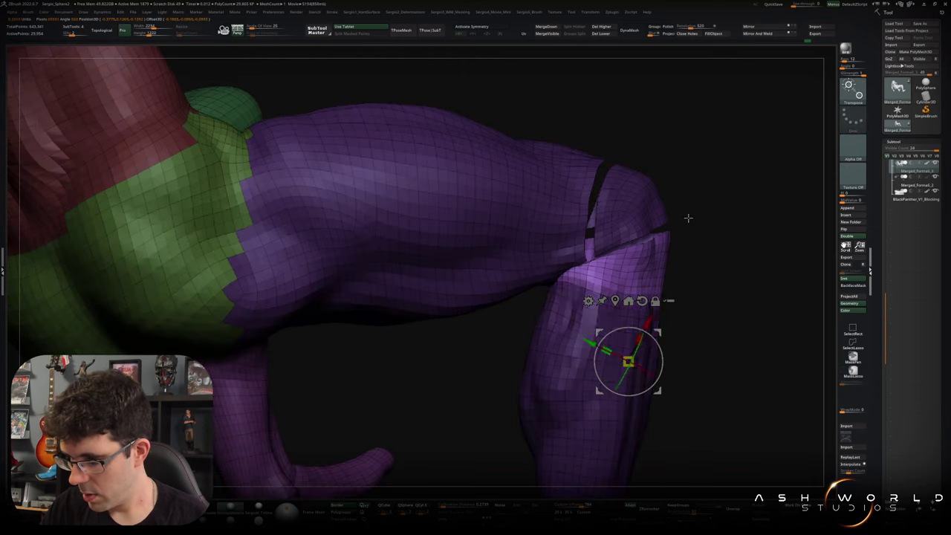
{"action": "left_click_drag", "start_coordinate": [634, 125], "coordinate": [703, 288], "text": "ctrl"}
{"action": "left_click", "coordinate": [691, 272], "text": "ctrl"}
{"action": "key", "text": "ctrl+w"}
Mask the body outside the forearm group and turn off the polyframe display.
{"action": "key", "text": "q"}
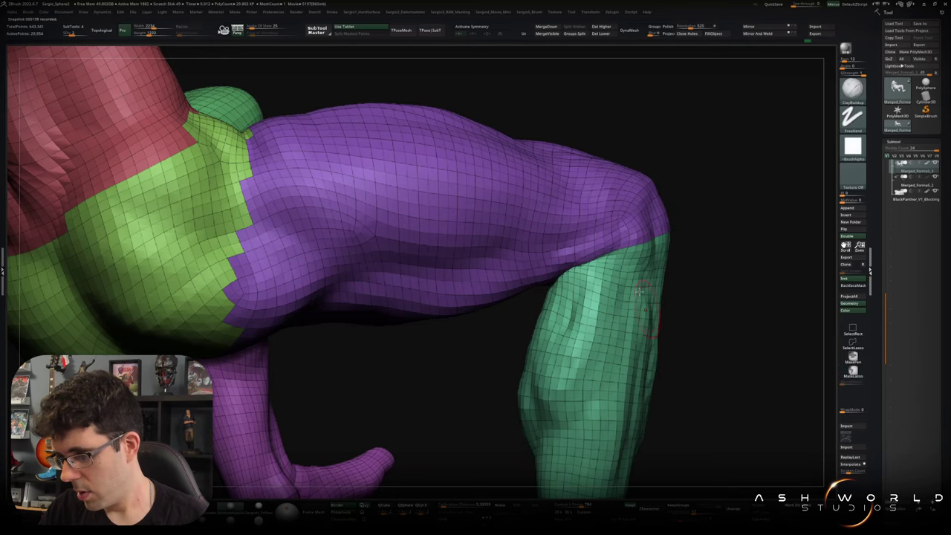
{"action": "right_click_drag", "start_coordinate": [703, 288], "coordinate": [609, 297]}
{"action": "key", "text": "w"}
{"action": "left_click", "coordinate": [580, 312], "text": "ctrl"}
{"action": "key", "text": "q"}
{"action": "key", "text": "shift+f"}
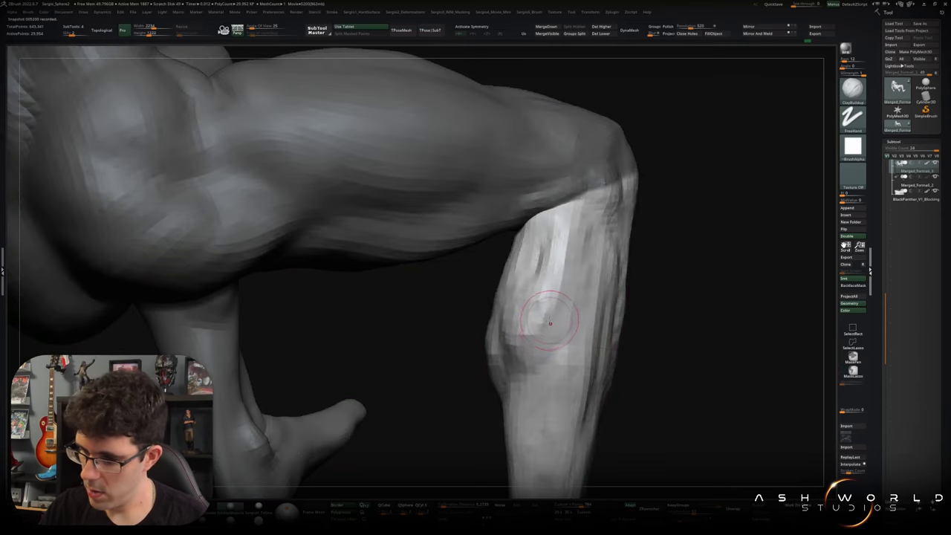
Even out the wrinkled surface on top of the elbow with the Move brush.
{"action": "mouse_move", "coordinate": [540, 336]}
{"action": "right_mouse_down"}
{"action": "mouse_move", "coordinate": [559, 286]}
{"action": "mouse_move", "coordinate": [536, 273]}
{"action": "right_mouse_up"}
{"action": "key", "text": "b"}
{"action": "key", "text": "m"}
{"action": "key", "text": "v"}
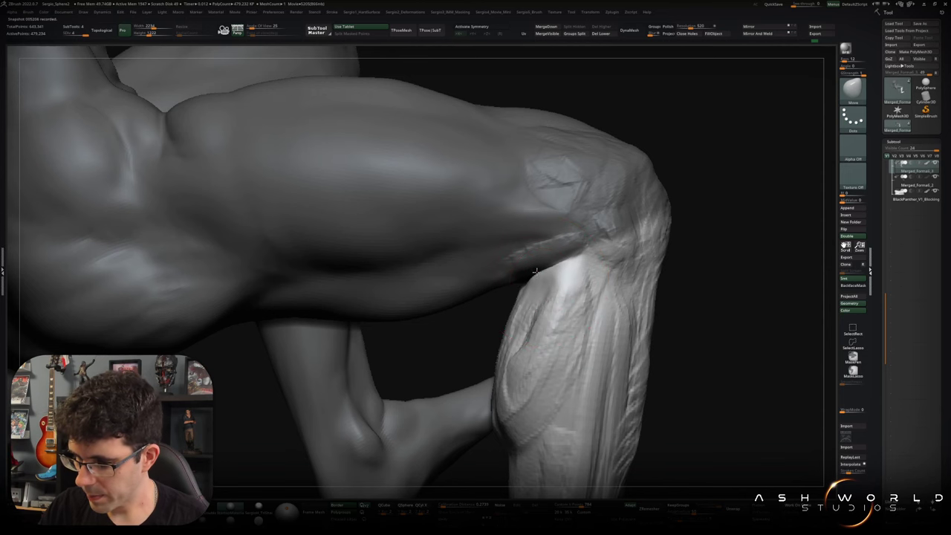
{"action": "right_click_drag", "start_coordinate": [535, 272], "coordinate": [563, 273]}
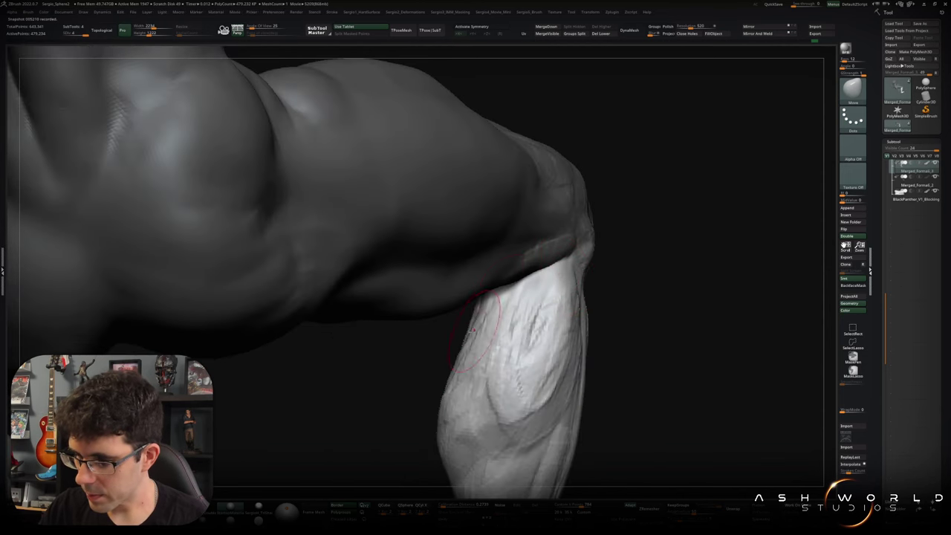
{"action": "right_click_drag", "start_coordinate": [460, 375], "coordinate": [487, 327]}
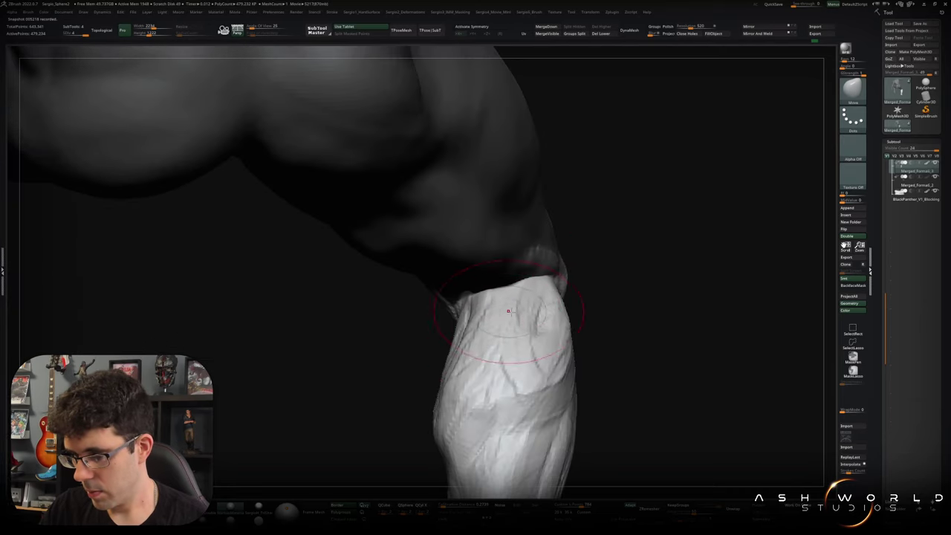
{"action": "right_click_drag", "start_coordinate": [543, 290], "coordinate": [563, 286]}
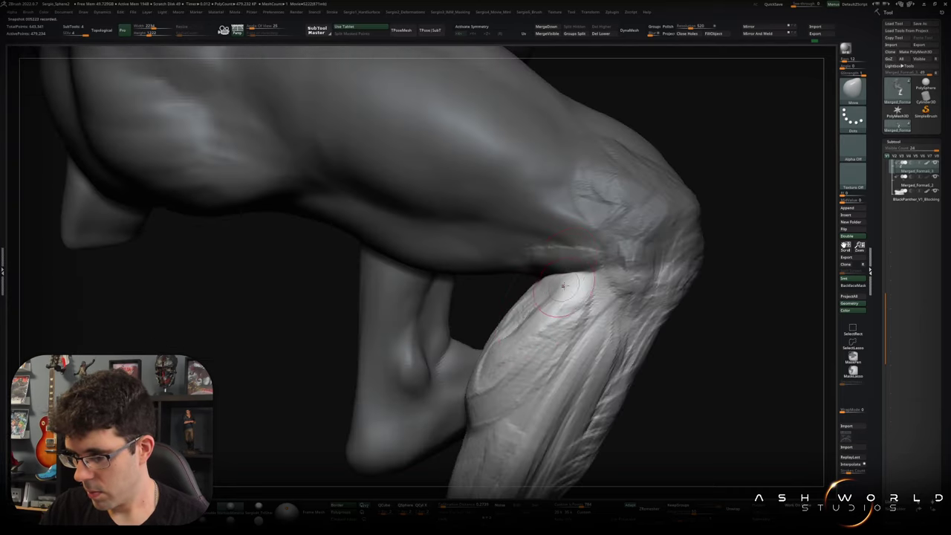
{"action": "mouse_move", "coordinate": [549, 275]}
{"action": "right_mouse_down"}
{"action": "mouse_move", "coordinate": [660, 281]}
{"action": "mouse_move", "coordinate": [571, 264]}
{"action": "right_mouse_up"}
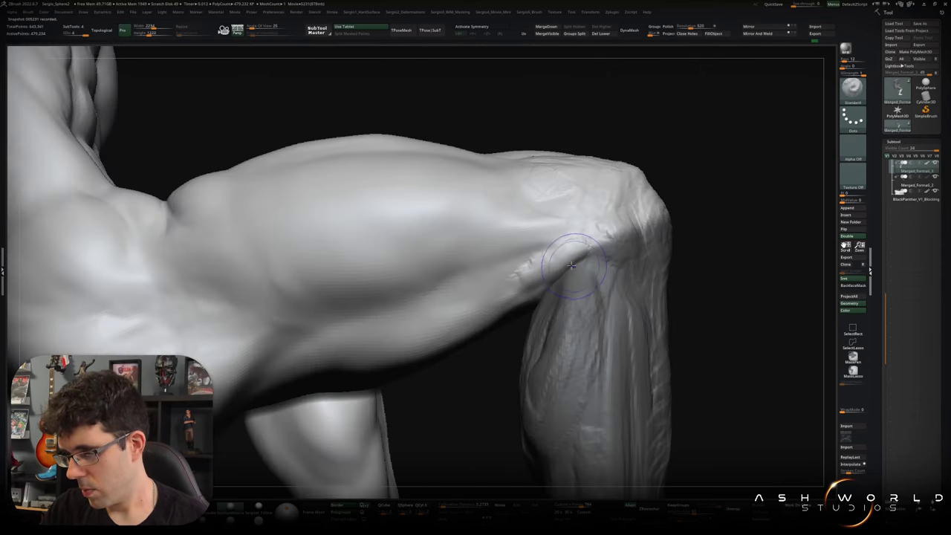
{"action": "left_click_drag", "start_coordinate": [572, 253], "coordinate": [632, 204], "text": "shift"}
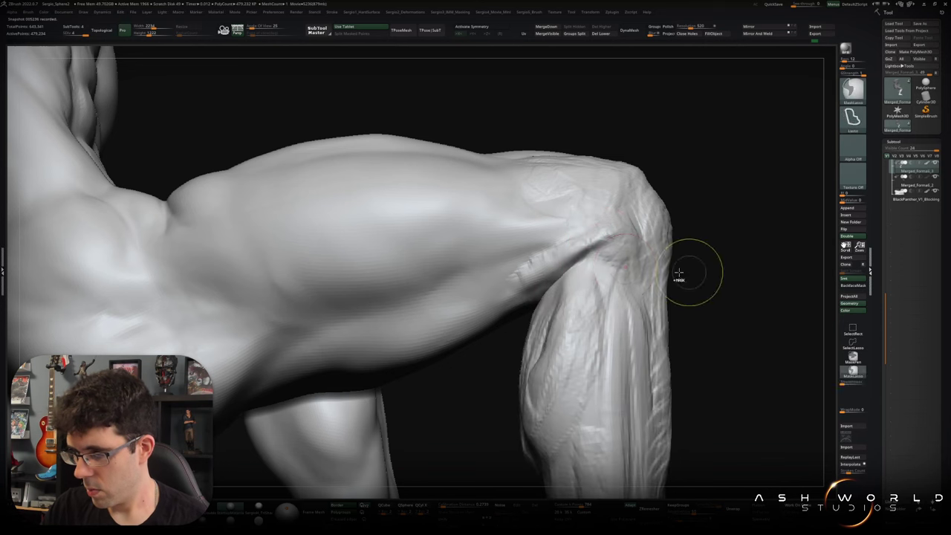
Deepen the elbow crease with ClayBuildup, then soften it where upper arm meets forearm.
{"action": "key", "text": "b"}
{"action": "key", "text": "c"}
{"action": "key", "text": "b"}
{"action": "left_click_drag", "start_coordinate": [589, 244], "coordinate": [528, 263]}
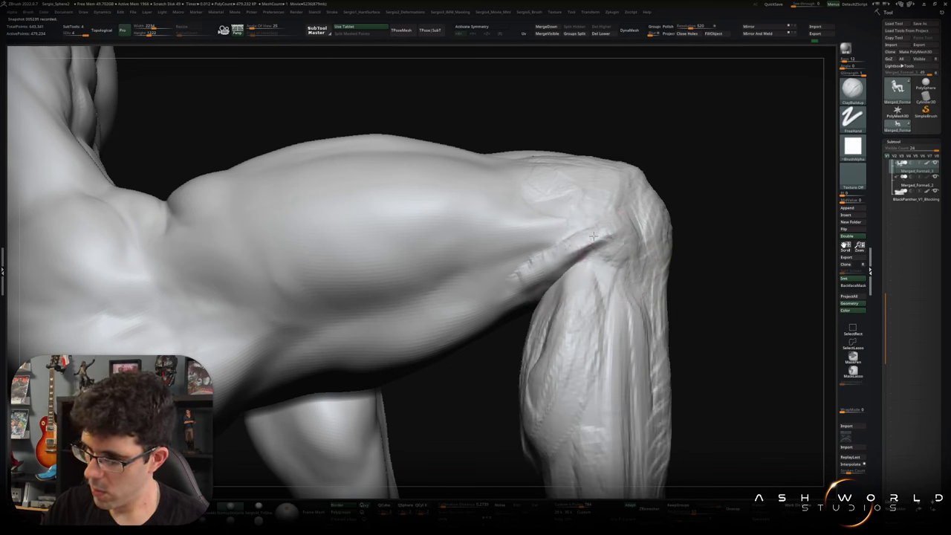
{"action": "key", "text": "shift"}
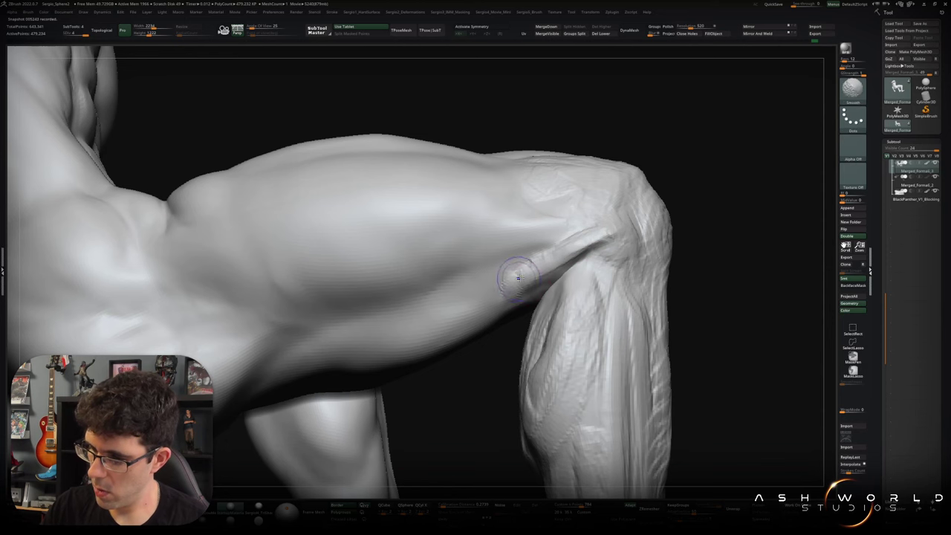
{"action": "mouse_move", "coordinate": [514, 278]}
{"action": "left_mouse_down"}
{"action": "mouse_move", "coordinate": [532, 298]}
{"action": "mouse_move", "coordinate": [559, 281]}
{"action": "left_mouse_up"}
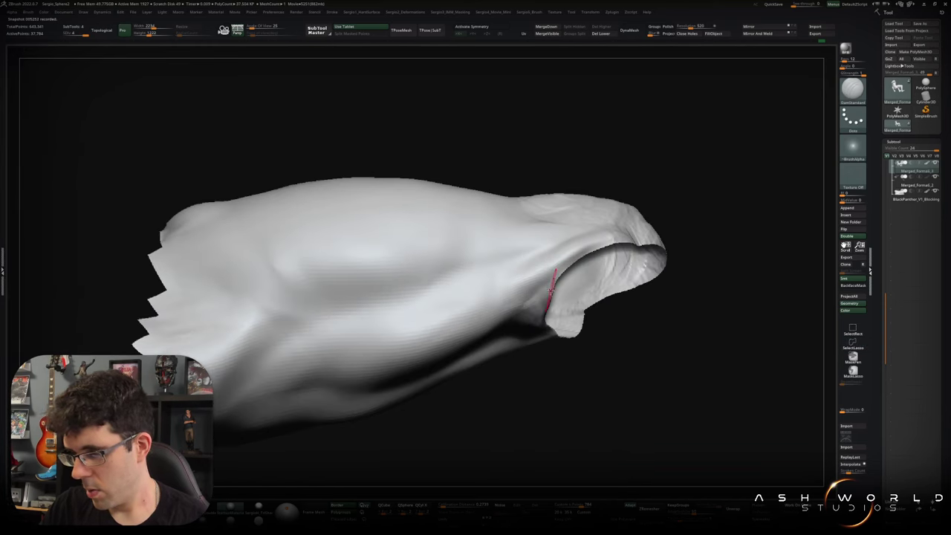
Isolate the forearm's sleeve piece with SelectLasso and frame its open end.
{"action": "key", "text": "b"}
{"action": "key", "text": "c"}
{"action": "key", "text": "b"}
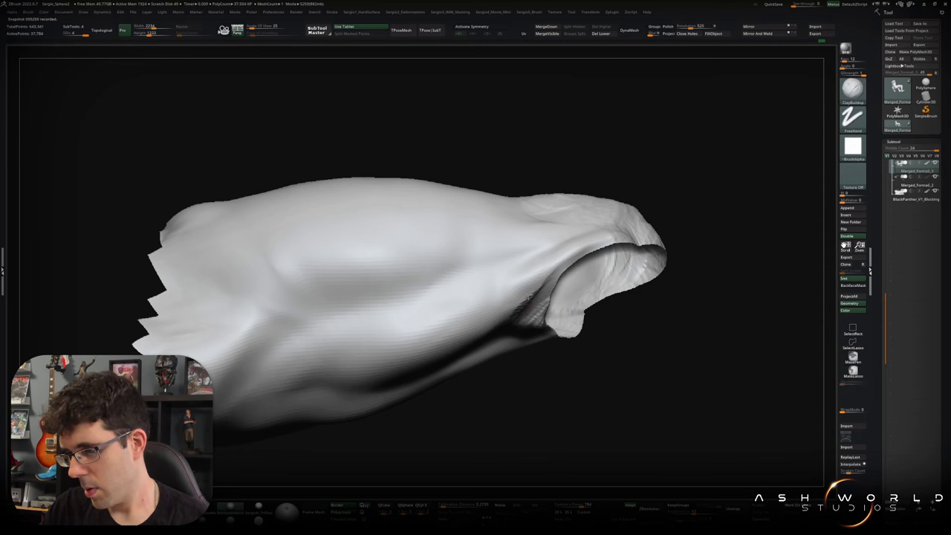
{"action": "mouse_move", "coordinate": [544, 295]}
{"action": "right_mouse_down"}
{"action": "mouse_move", "coordinate": [700, 261]}
{"action": "mouse_move", "coordinate": [638, 299]}
{"action": "mouse_move", "coordinate": [594, 286]}
{"action": "mouse_move", "coordinate": [558, 312]}
{"action": "mouse_move", "coordinate": [573, 276]}
{"action": "mouse_move", "coordinate": [572, 287]}
{"action": "right_mouse_up"}
{"action": "key", "text": "ctrl+shift"}
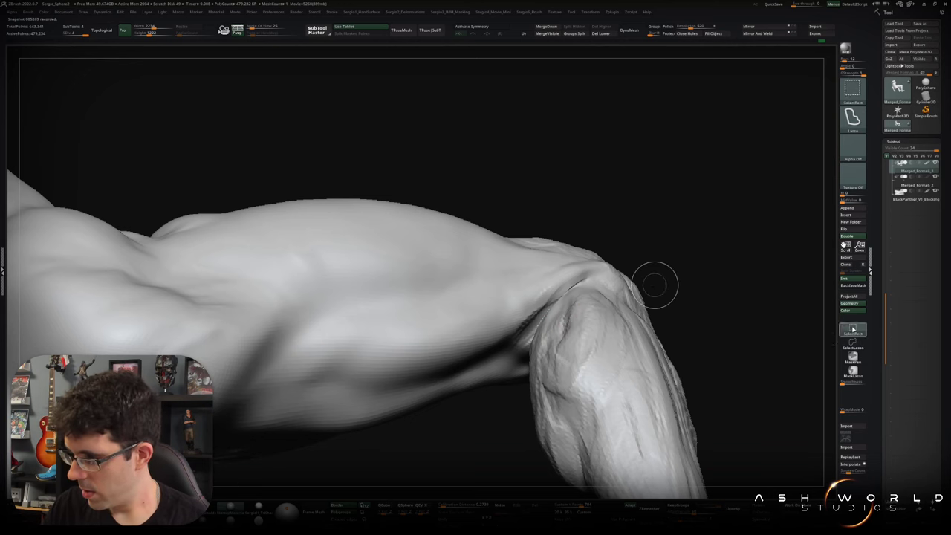
{"action": "left_click", "coordinate": [587, 312], "text": "ctrl+shift"}
{"action": "left_click", "coordinate": [597, 312], "text": "ctrl+shift"}
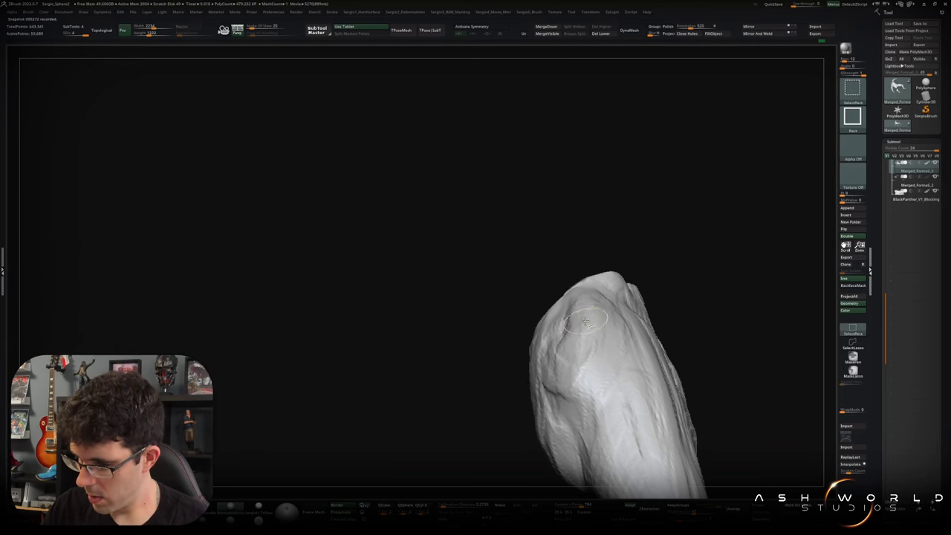
{"action": "mouse_move", "coordinate": [669, 490]}
{"action": "left_mouse_down"}
{"action": "mouse_move", "coordinate": [468, 301]}
{"action": "mouse_move", "coordinate": [537, 317]}
{"action": "left_mouse_up"}
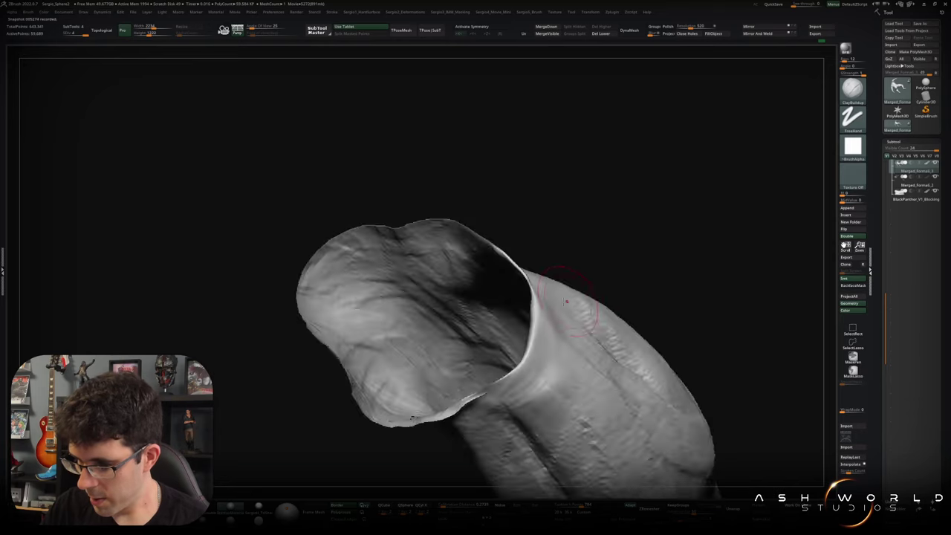
Smooth and reshape the sleeve opening's rim with Move and Smooth Stronger brushes.
{"action": "key", "text": "shift"}
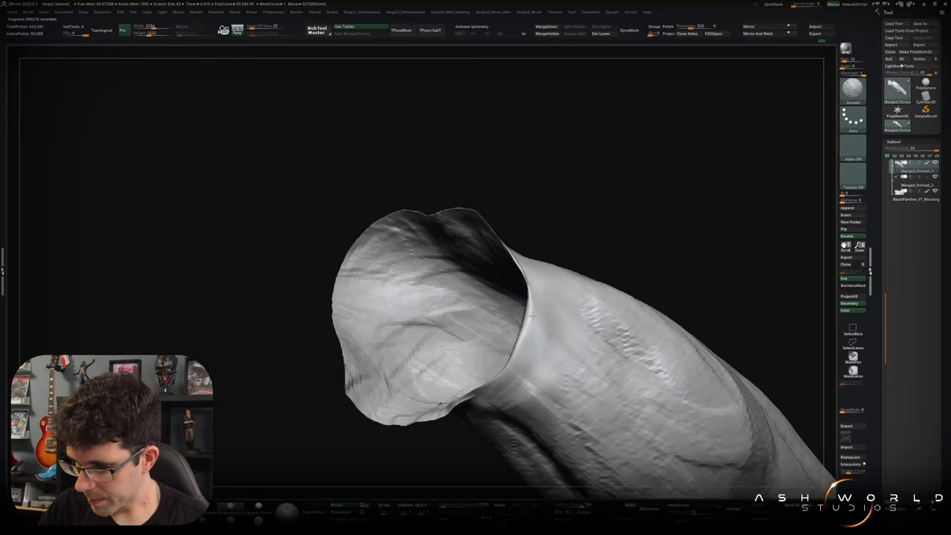
{"action": "mouse_move", "coordinate": [520, 372]}
{"action": "left_mouse_down"}
{"action": "mouse_move", "coordinate": [550, 421]}
{"action": "mouse_move", "coordinate": [534, 344]}
{"action": "left_mouse_up"}
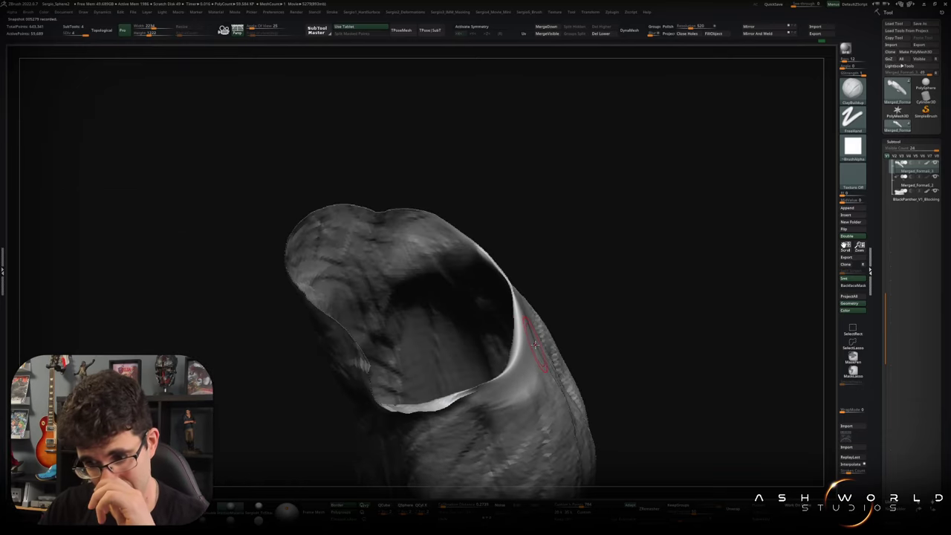
{"action": "mouse_move", "coordinate": [545, 318]}
{"action": "left_mouse_down"}
{"action": "mouse_move", "coordinate": [593, 278]}
{"action": "mouse_move", "coordinate": [591, 311]}
{"action": "mouse_move", "coordinate": [599, 310]}
{"action": "mouse_move", "coordinate": [535, 340]}
{"action": "mouse_move", "coordinate": [545, 342]}
{"action": "mouse_move", "coordinate": [522, 342]}
{"action": "mouse_move", "coordinate": [545, 332]}
{"action": "left_mouse_up"}
{"action": "key", "text": "b"}
{"action": "key", "text": "m"}
{"action": "key", "text": "v"}
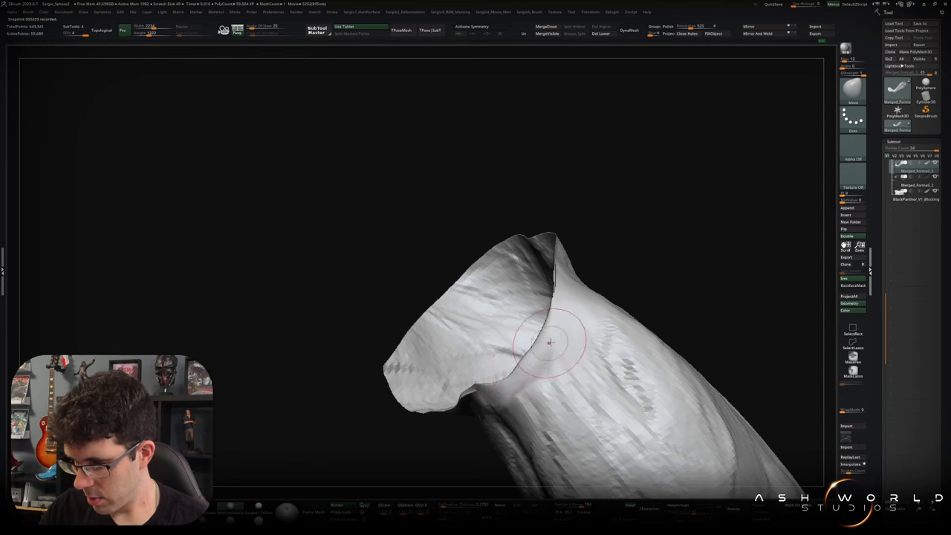
{"action": "left_click_drag", "start_coordinate": [553, 338], "coordinate": [541, 340]}
{"action": "key", "text": "shift+b"}
{"action": "left_click", "coordinate": [546, 349]}
{"action": "left_click_drag", "start_coordinate": [546, 349], "coordinate": [524, 382]}
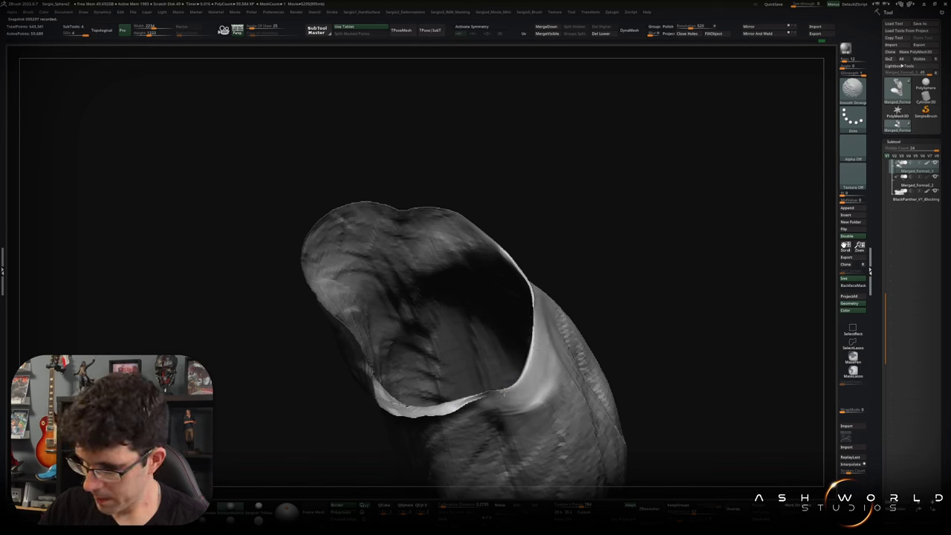
{"action": "mouse_move", "coordinate": [520, 379]}
{"action": "left_mouse_down"}
{"action": "mouse_move", "coordinate": [557, 378]}
{"action": "mouse_move", "coordinate": [563, 389]}
{"action": "mouse_move", "coordinate": [551, 453]}
{"action": "mouse_move", "coordinate": [488, 325]}
{"action": "left_mouse_up"}
{"action": "key", "text": "shift+f"}
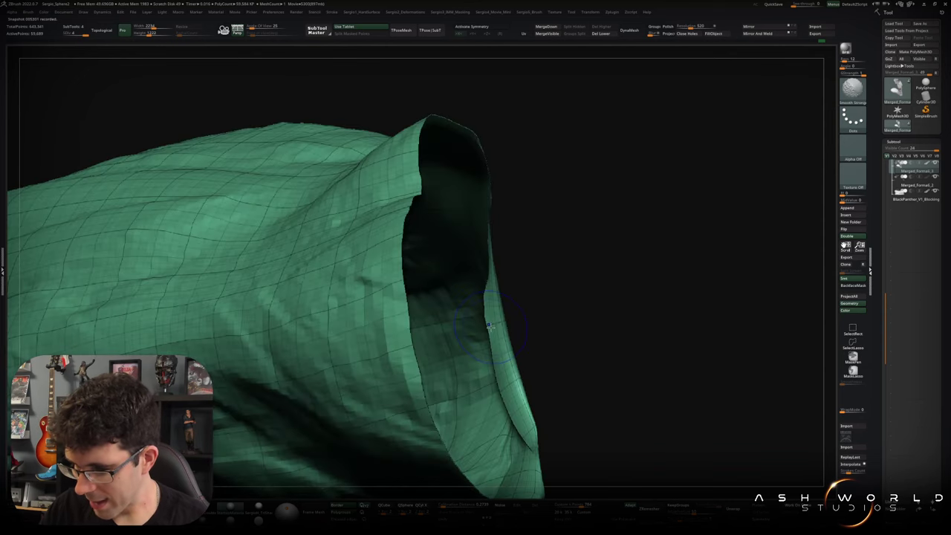
Drop the sleeve to a lower subdivision level and reshape its opening, checking the ZModeler options.
{"action": "key", "text": "shift+d"}
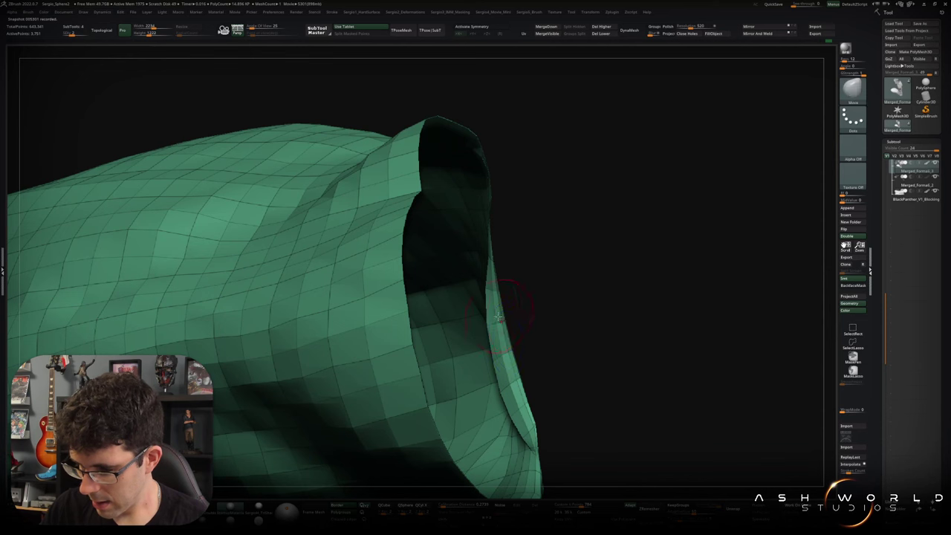
{"action": "key", "text": "b"}
{"action": "key", "text": "z"}
{"action": "key", "text": "m"}
{"action": "key", "text": "space"}
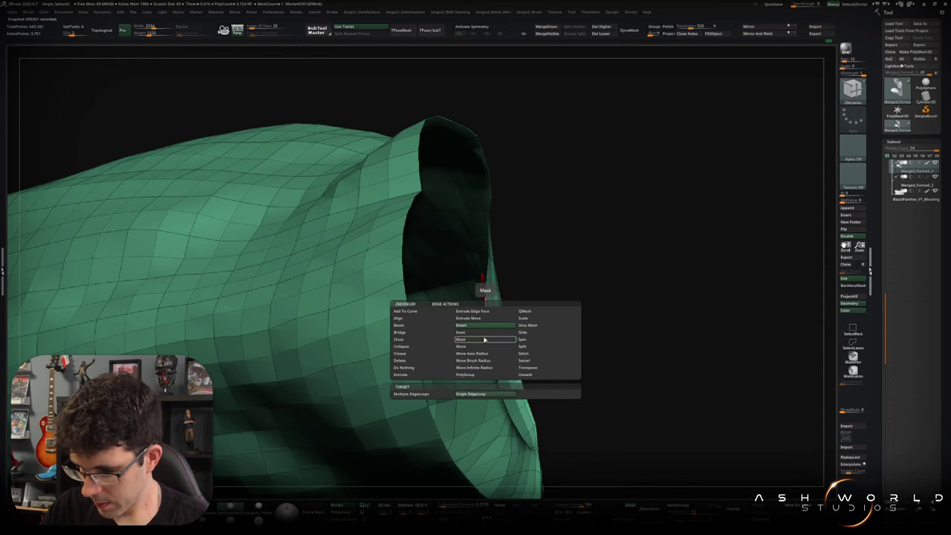
{"action": "left_click", "coordinate": [411, 400]}
{"action": "mouse_move", "coordinate": [487, 313]}
{"action": "right_mouse_down", "text": "ctrl"}
{"action": "mouse_move", "coordinate": [528, 367]}
{"action": "mouse_move", "coordinate": [523, 346]}
{"action": "right_mouse_up", "text": "ctrl"}
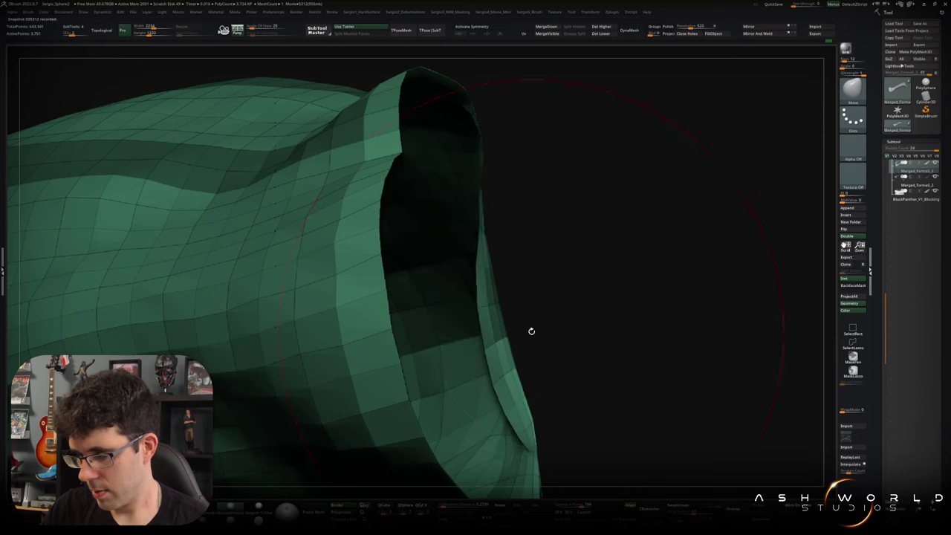
{"action": "key", "text": "s"}
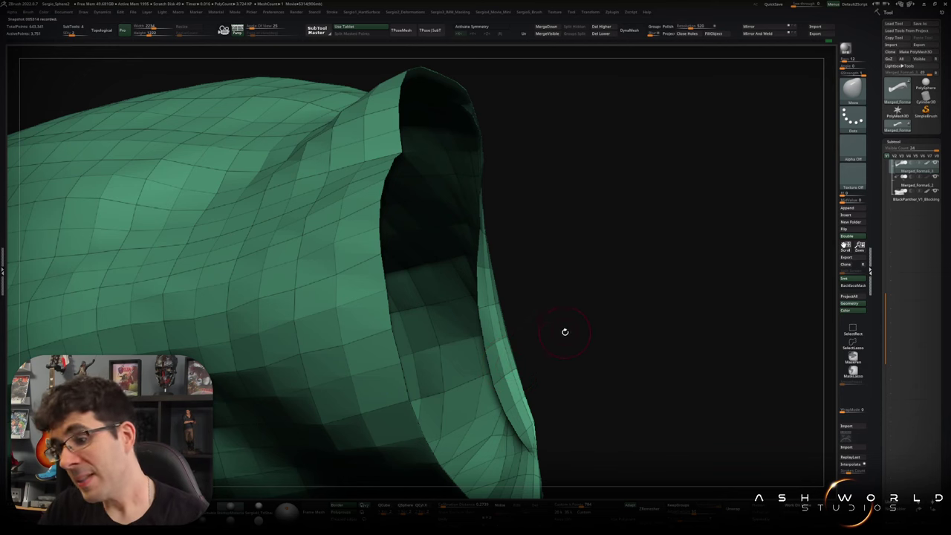
{"action": "mouse_move", "coordinate": [563, 329]}
{"action": "left_mouse_down"}
{"action": "mouse_move", "coordinate": [539, 307]}
{"action": "mouse_move", "coordinate": [582, 286]}
{"action": "left_mouse_up"}
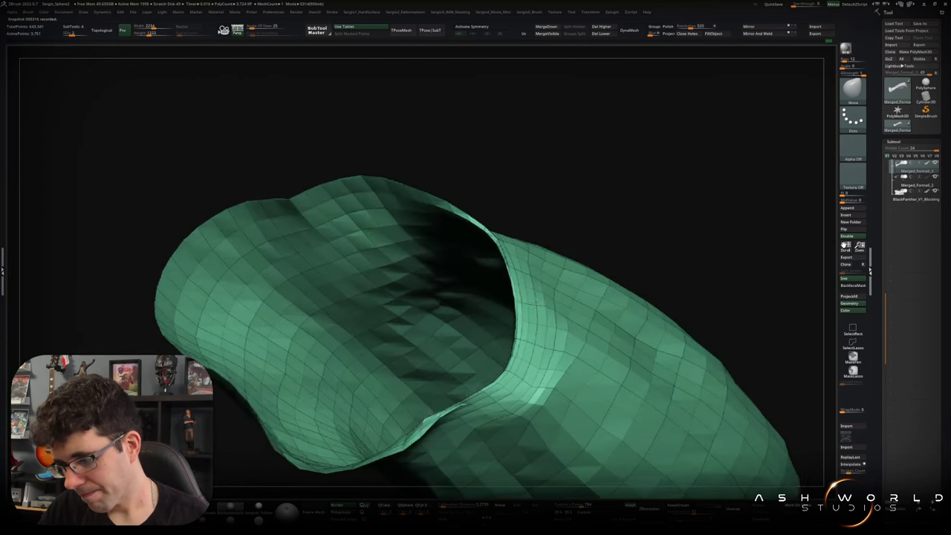
{"action": "mouse_move", "coordinate": [576, 338]}
{"action": "left_mouse_down"}
{"action": "mouse_move", "coordinate": [513, 392]}
{"action": "mouse_move", "coordinate": [552, 330]}
{"action": "left_mouse_up"}
Show all parts again and adjust the sleeve's top edge with Move across subdivision levels.
{"action": "key", "text": "shift+f"}
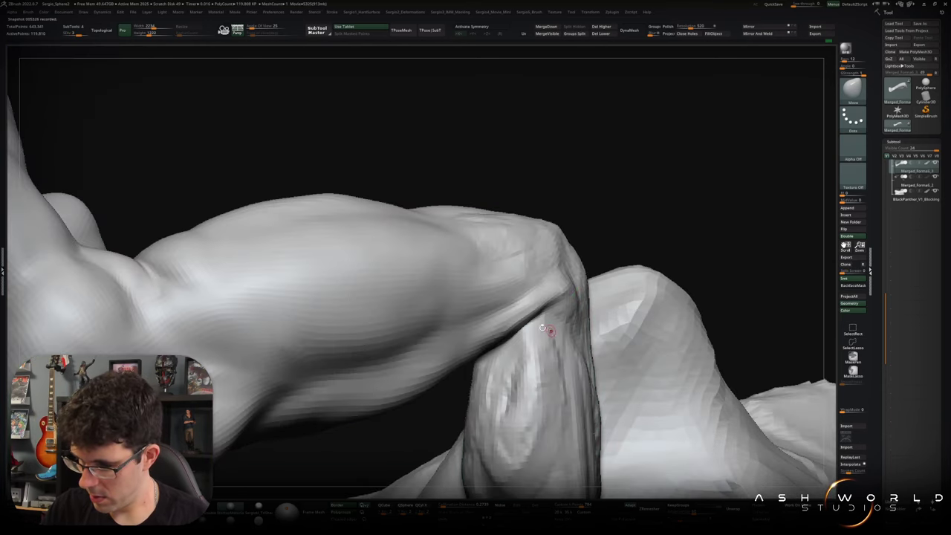
{"action": "key", "text": "d"}
{"action": "left_click_drag", "start_coordinate": [532, 341], "coordinate": [528, 334]}
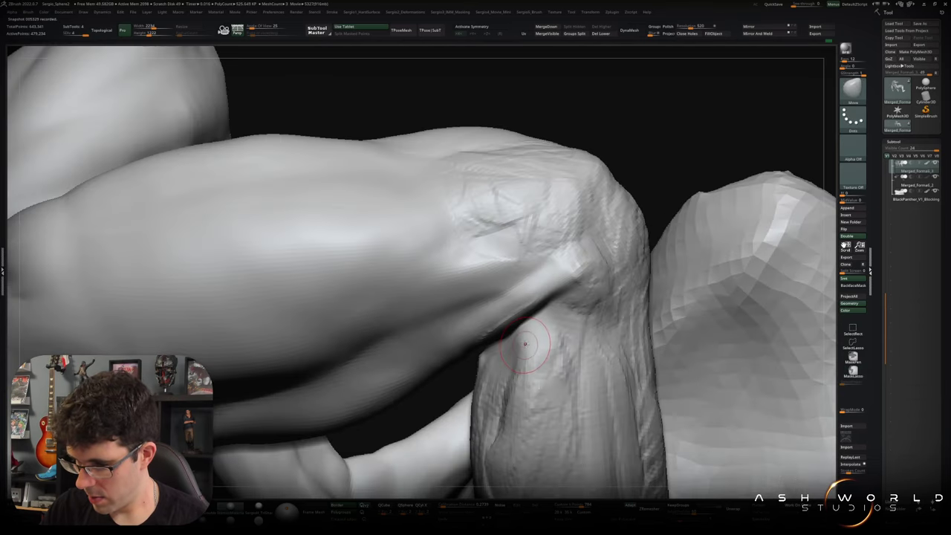
{"action": "key", "text": "shift+d"}
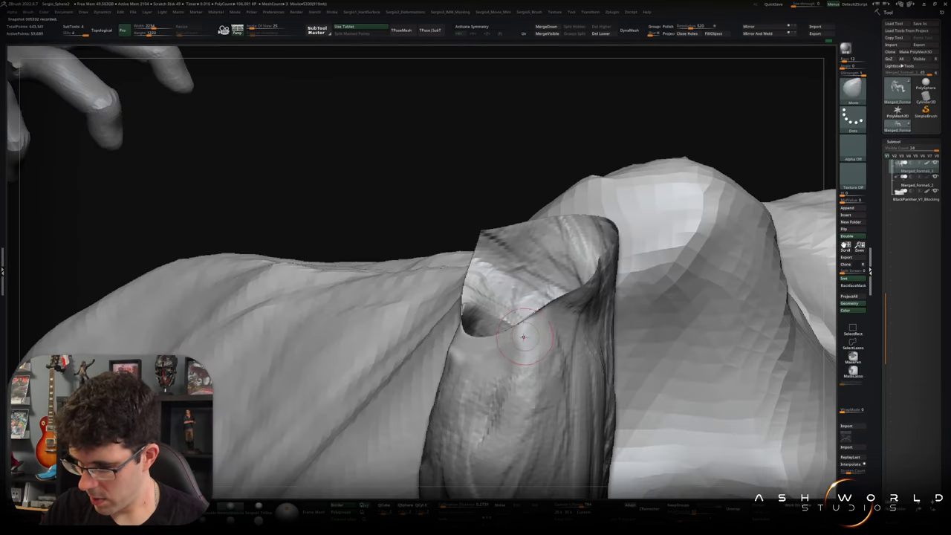
{"action": "key", "text": "b"}
{"action": "key", "text": "c"}
{"action": "key", "text": "b"}
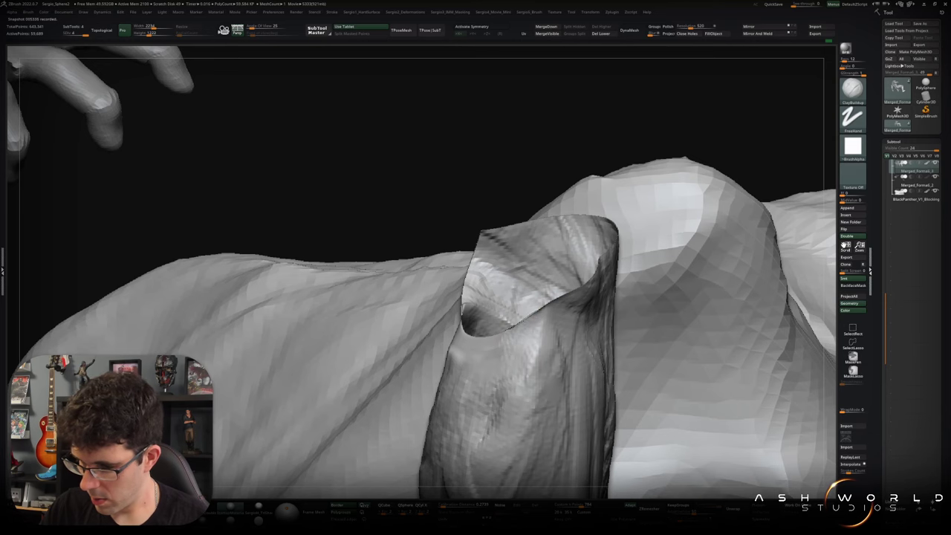
{"action": "key", "text": "b"}
{"action": "key", "text": "m"}
{"action": "key", "text": "v"}
{"action": "left_click_drag", "start_coordinate": [510, 349], "coordinate": [510, 336]}
{"action": "left_click_drag", "start_coordinate": [569, 329], "coordinate": [533, 317]}
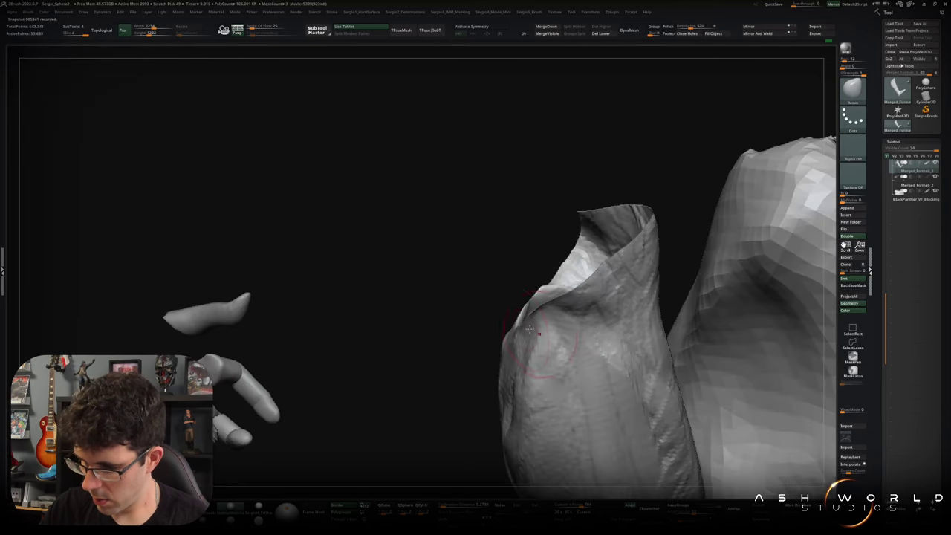
{"action": "key", "text": "d"}
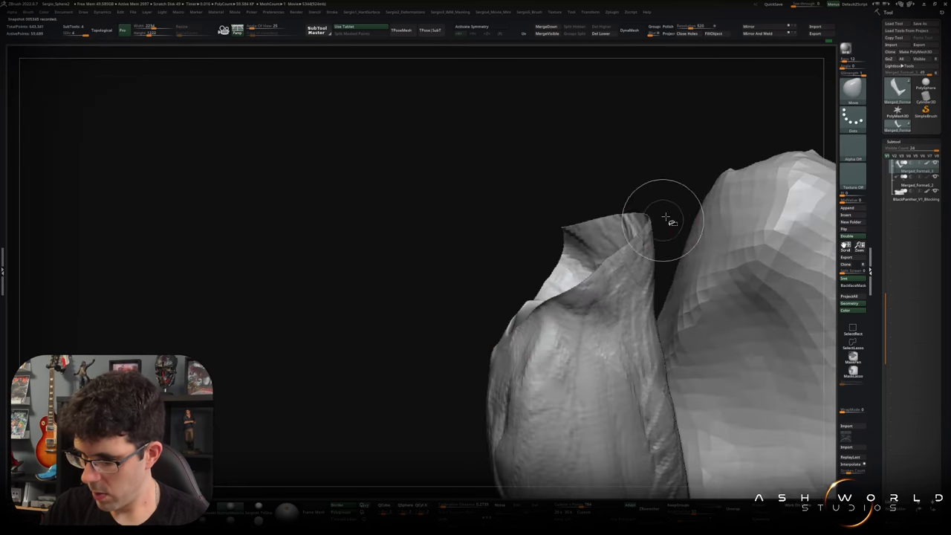
{"action": "left_click_drag", "start_coordinate": [669, 265], "coordinate": [537, 318]}
Smooth the wrinkled forearm surface among the arm's cloth folds using ClayBuildup and Smooth.
{"action": "key", "text": "b"}
{"action": "key", "text": "c"}
{"action": "key", "text": "b"}
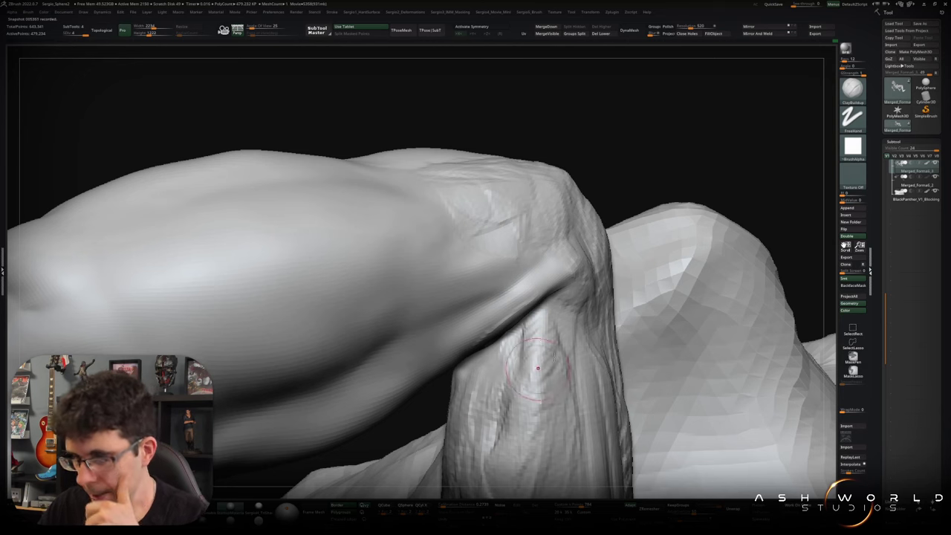
{"action": "right_click_drag", "start_coordinate": [539, 346], "coordinate": [545, 272]}
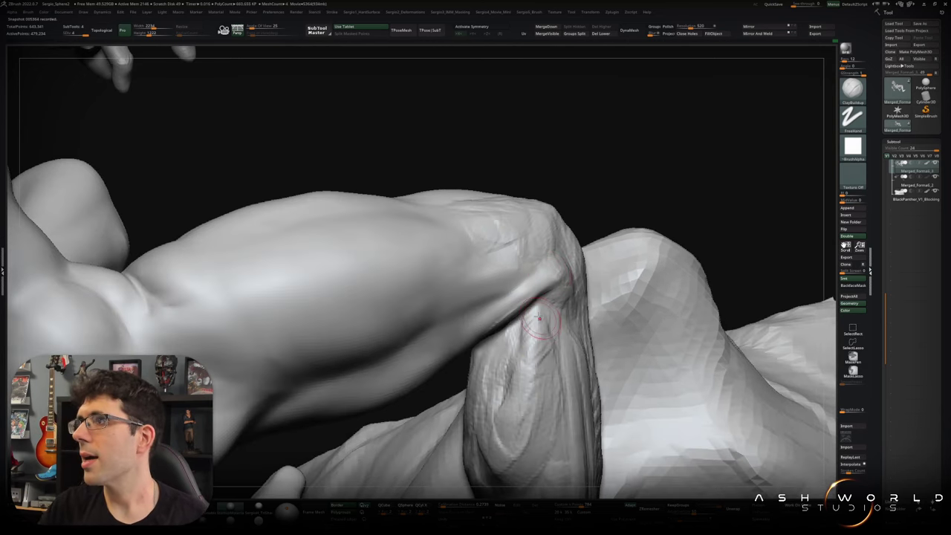
{"action": "mouse_move", "coordinate": [565, 312]}
{"action": "right_mouse_down"}
{"action": "mouse_move", "coordinate": [550, 368]}
{"action": "mouse_move", "coordinate": [509, 326]}
{"action": "mouse_move", "coordinate": [493, 324]}
{"action": "right_mouse_up"}
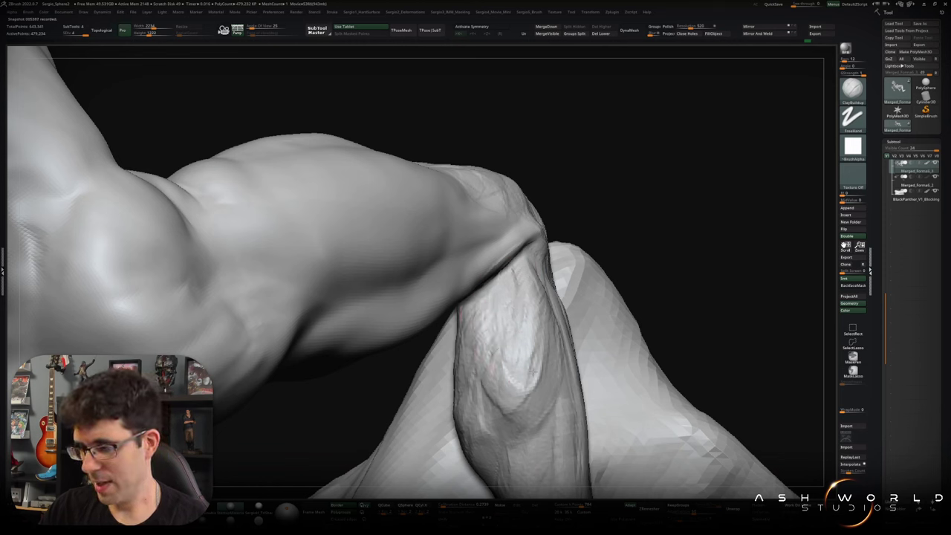
{"action": "left_click_drag", "start_coordinate": [522, 360], "coordinate": [512, 392], "text": "shift"}
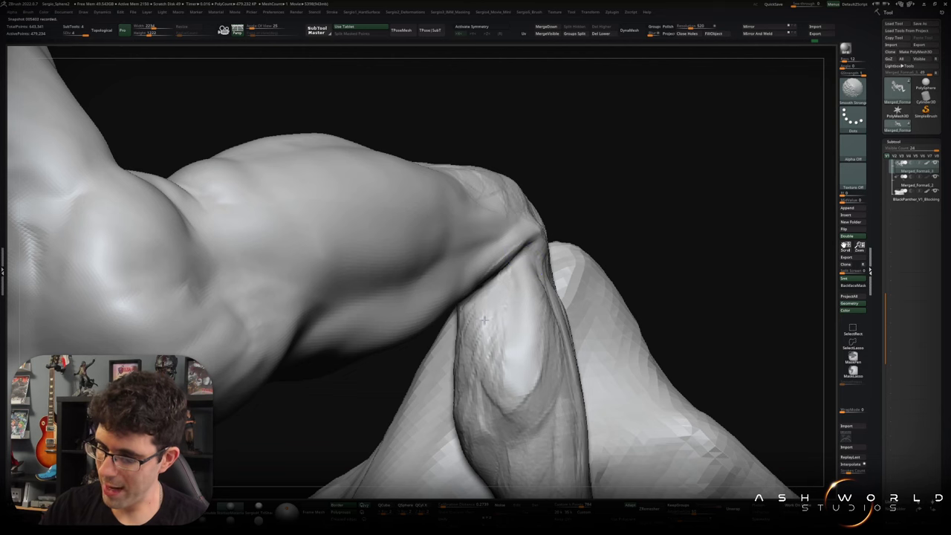
{"action": "right_click_drag", "start_coordinate": [512, 391], "coordinate": [533, 396]}
{"action": "key", "text": "b"}
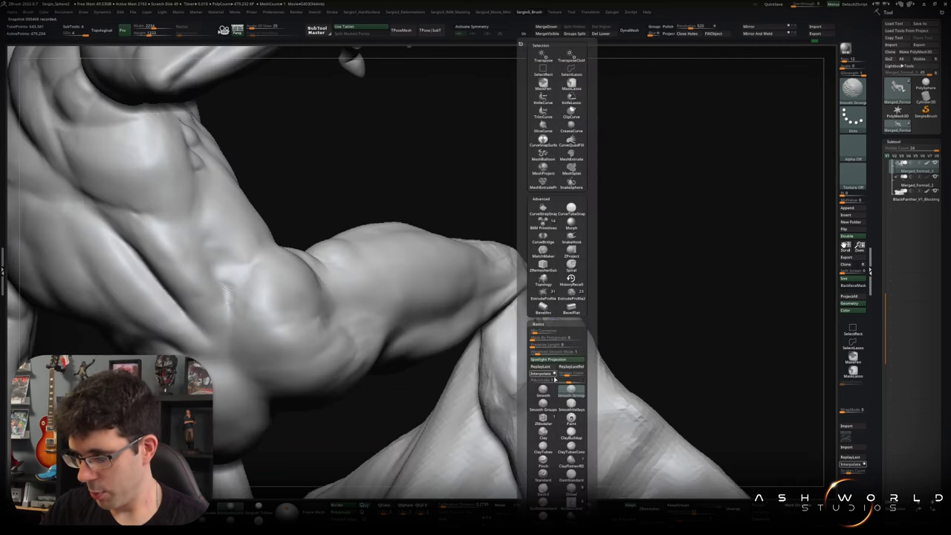
{"action": "left_click", "coordinate": [535, 396]}
{"action": "right_click_drag", "start_coordinate": [538, 362], "coordinate": [525, 390]}
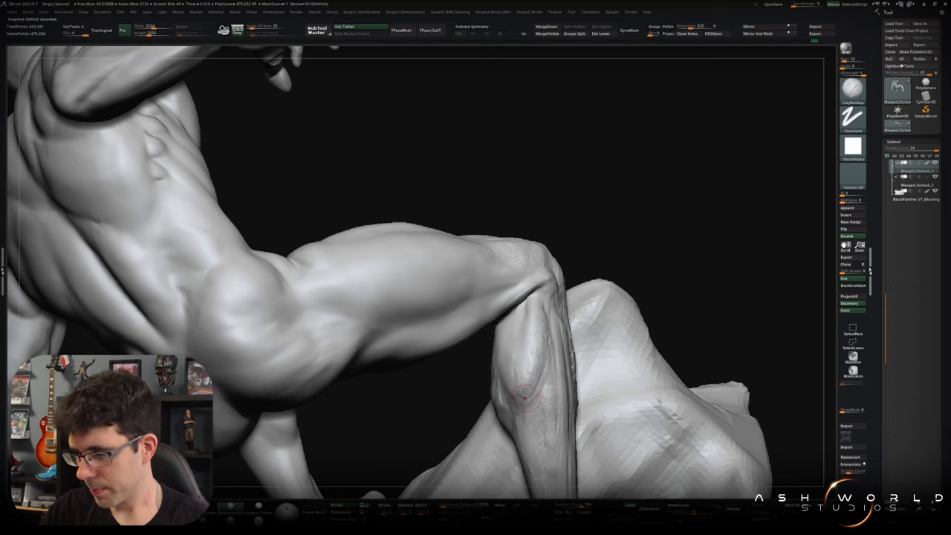
Smooth the bent leg's shin and calf with Shift-smoothing strokes from several angles.
{"action": "key", "text": "shift"}
{"action": "right_click_drag", "start_coordinate": [536, 366], "coordinate": [557, 258]}
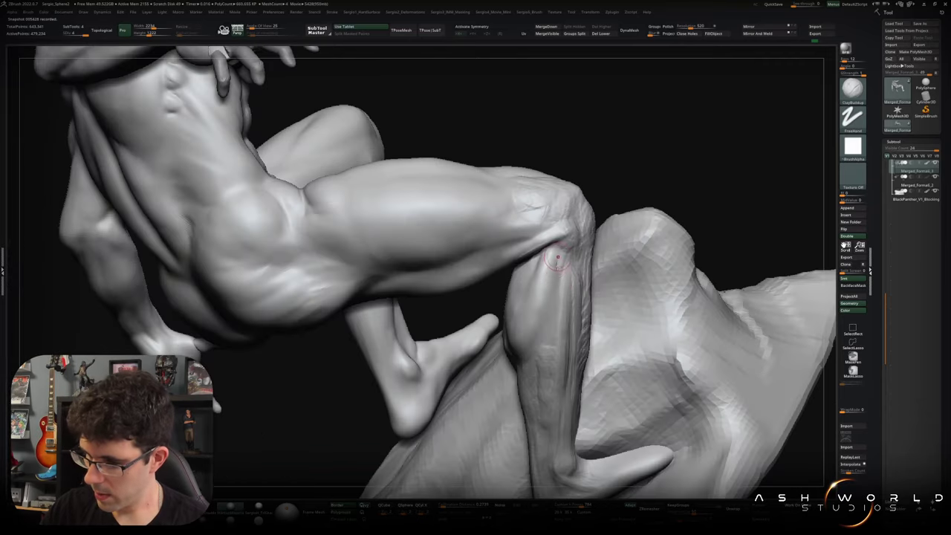
{"action": "mouse_move", "coordinate": [550, 328]}
{"action": "left_mouse_down", "text": "shift"}
{"action": "mouse_move", "coordinate": [557, 291]}
{"action": "mouse_move", "coordinate": [544, 327]}
{"action": "mouse_move", "coordinate": [546, 296]}
{"action": "left_mouse_up", "text": "shift"}
{"action": "right_click_drag", "start_coordinate": [552, 316], "coordinate": [513, 343]}
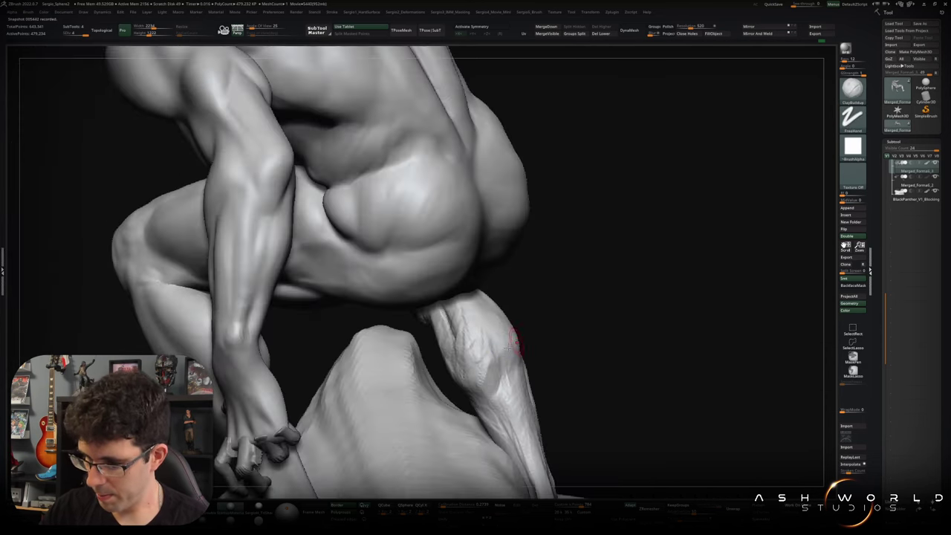
{"action": "key", "text": "shift"}
{"action": "mouse_move", "coordinate": [493, 374]}
{"action": "right_mouse_down"}
{"action": "mouse_move", "coordinate": [502, 339]}
{"action": "mouse_move", "coordinate": [484, 351]}
{"action": "mouse_move", "coordinate": [436, 336]}
{"action": "right_mouse_up"}
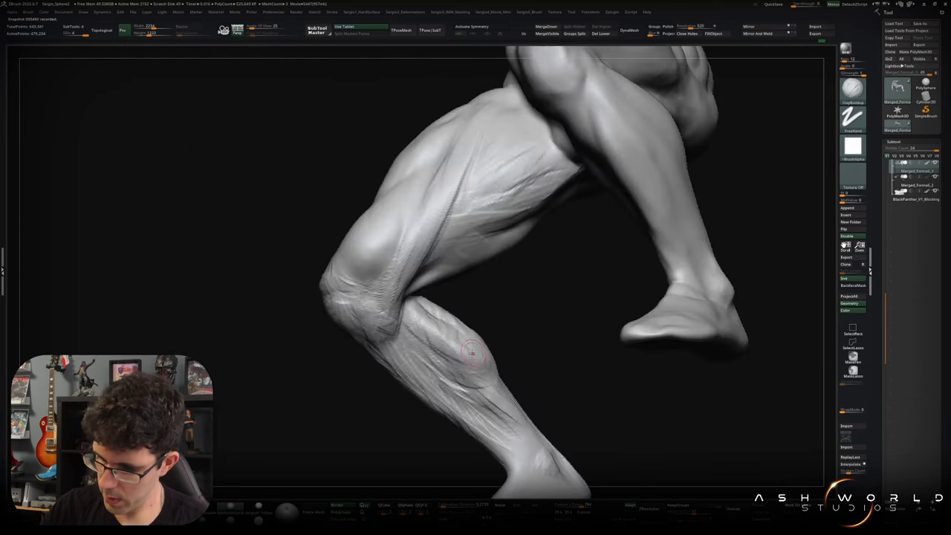
{"action": "key", "text": "shift"}
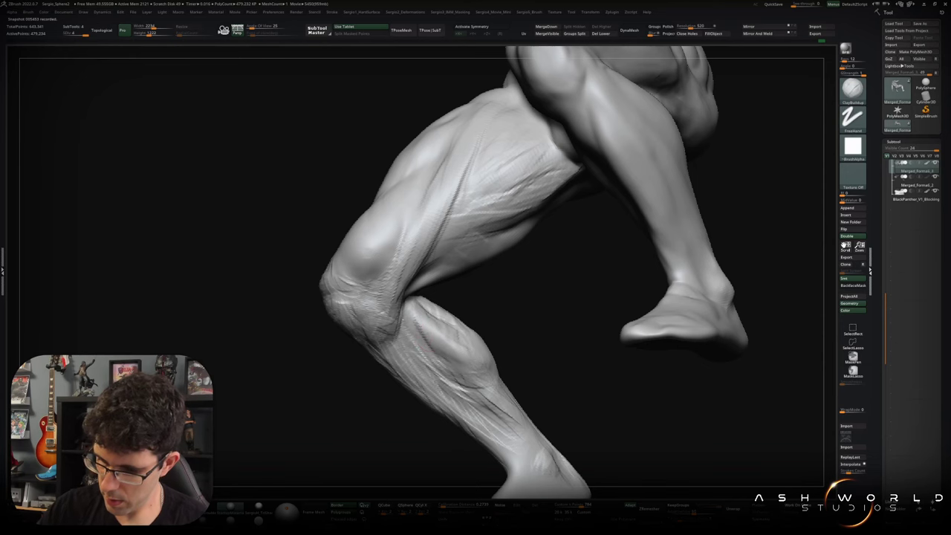
{"action": "key", "text": "shift"}
{"action": "mouse_move", "coordinate": [412, 348]}
{"action": "right_mouse_down"}
{"action": "mouse_move", "coordinate": [446, 397]}
{"action": "mouse_move", "coordinate": [493, 323]}
{"action": "mouse_move", "coordinate": [477, 274]}
{"action": "right_mouse_up"}
{"action": "key", "text": "shift"}
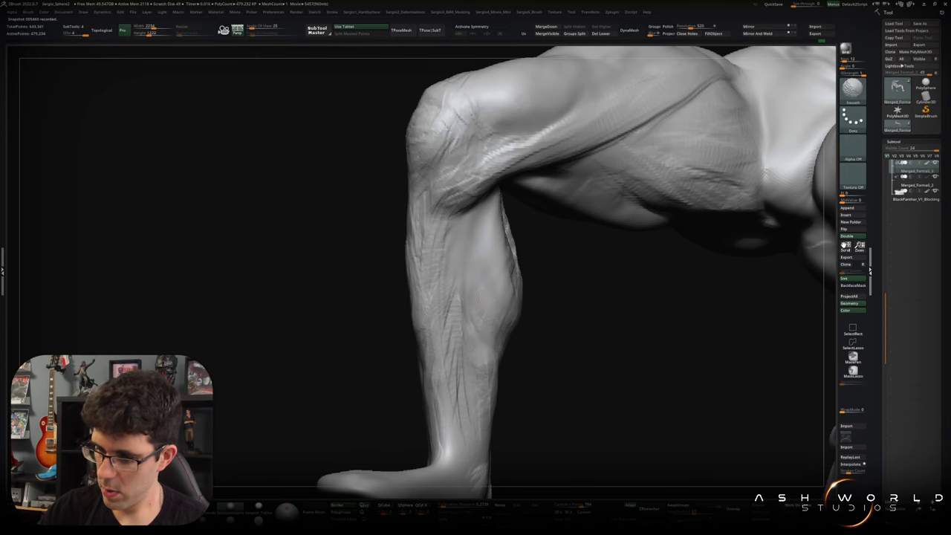
{"action": "mouse_move", "coordinate": [492, 319]}
{"action": "right_mouse_down"}
{"action": "mouse_move", "coordinate": [472, 336]}
{"action": "mouse_move", "coordinate": [486, 340]}
{"action": "mouse_move", "coordinate": [475, 318]}
{"action": "mouse_move", "coordinate": [457, 335]}
{"action": "right_mouse_up"}
Mask everything but the lower leg, then orbit around the sculpted knee and foot.
{"action": "key", "text": "w"}
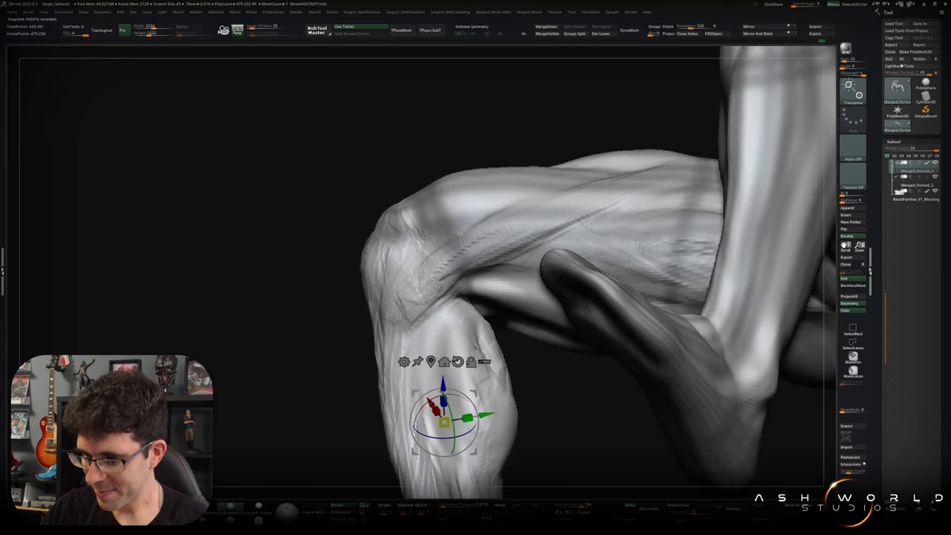
{"action": "left_click", "coordinate": [446, 334], "text": "ctrl"}
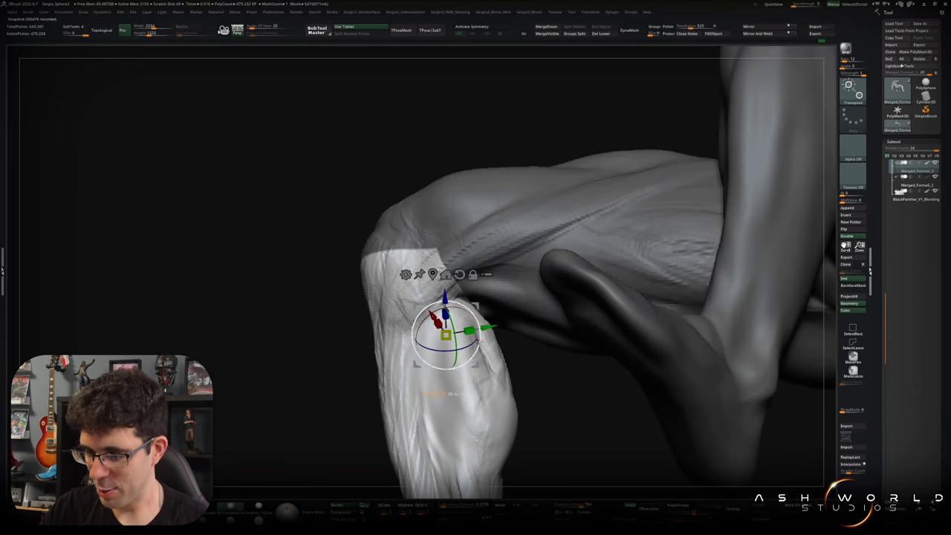
{"action": "right_click_drag", "start_coordinate": [475, 332], "coordinate": [473, 328]}
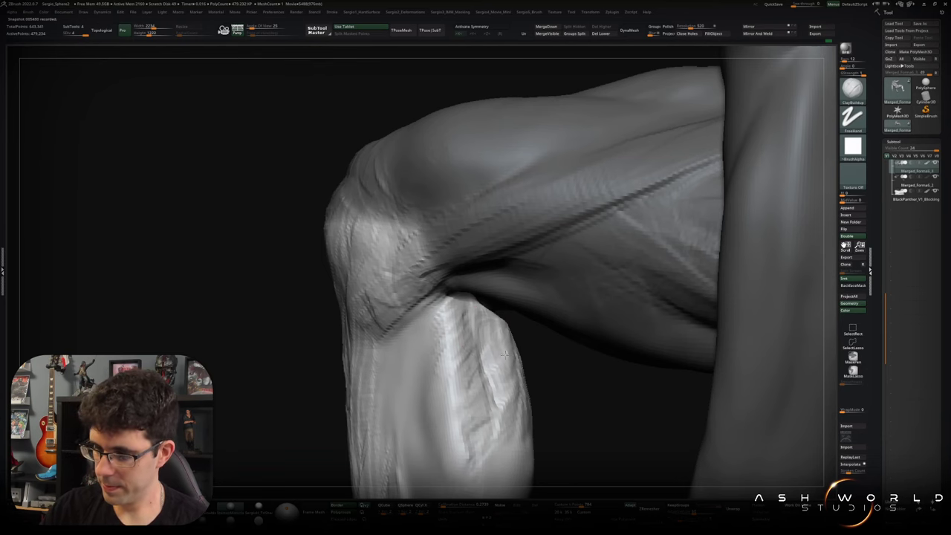
{"action": "right_click_drag", "start_coordinate": [523, 344], "coordinate": [513, 329]}
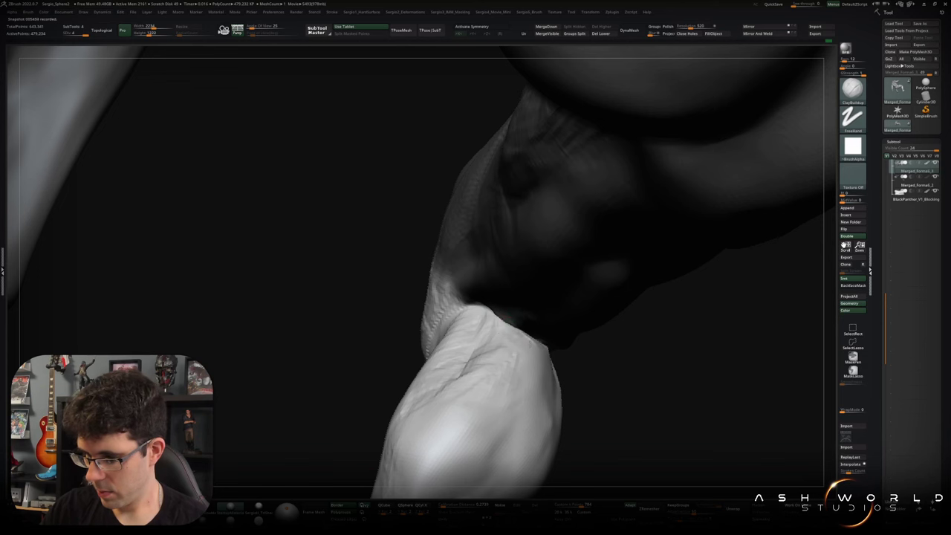
{"action": "right_click_drag", "start_coordinate": [541, 347], "coordinate": [530, 339]}
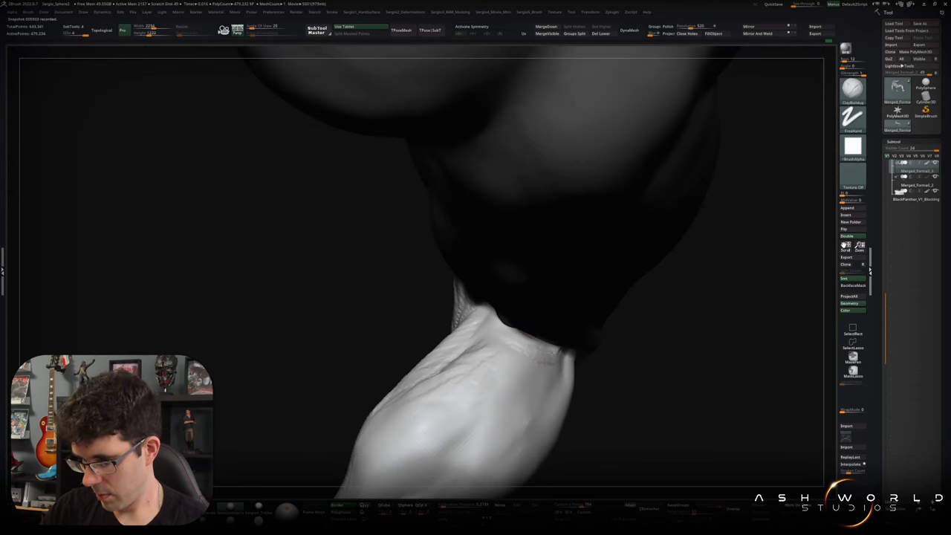
{"action": "right_click_drag", "start_coordinate": [496, 334], "coordinate": [528, 319]}
{"action": "right_click_drag", "start_coordinate": [471, 389], "coordinate": [484, 379]}
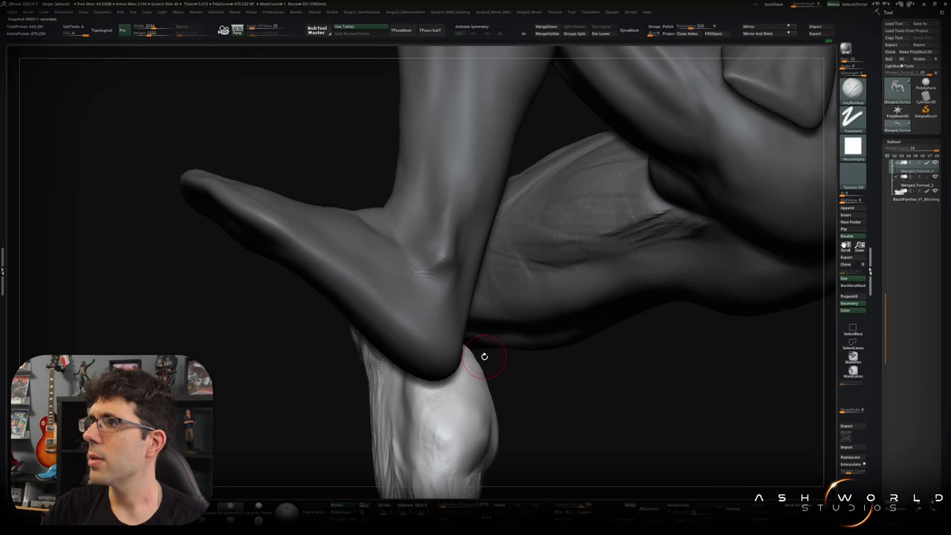
Orbit to low side views of the bent leg and smooth the calf surface.
{"action": "mouse_move", "coordinate": [484, 341]}
{"action": "right_mouse_down"}
{"action": "mouse_move", "coordinate": [466, 309]}
{"action": "mouse_move", "coordinate": [464, 342]}
{"action": "right_mouse_up"}
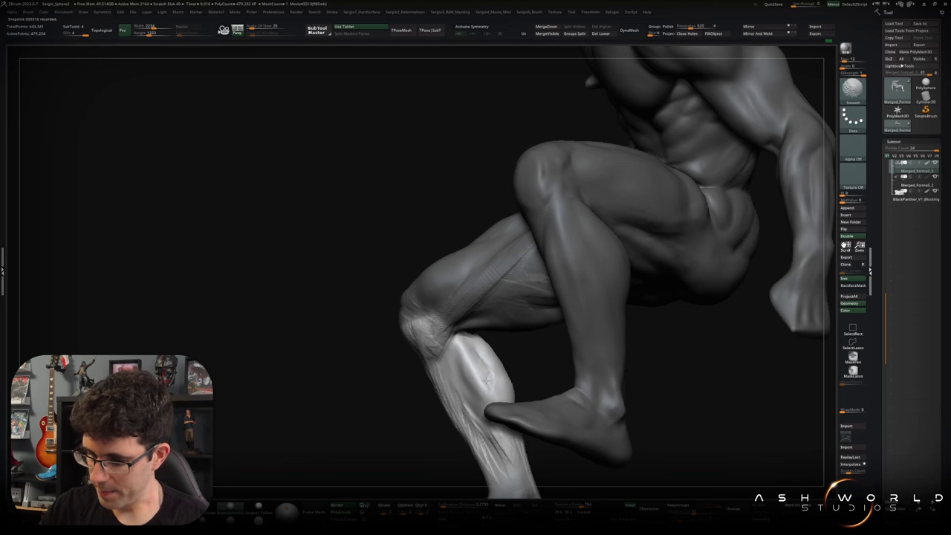
{"action": "mouse_move", "coordinate": [476, 341]}
{"action": "right_mouse_down"}
{"action": "mouse_move", "coordinate": [476, 354]}
{"action": "mouse_move", "coordinate": [466, 342]}
{"action": "right_mouse_up"}
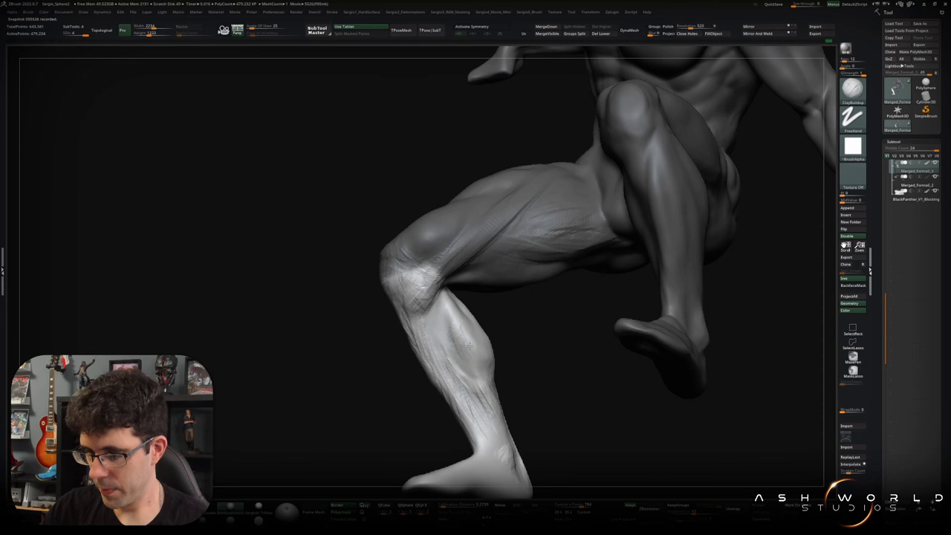
{"action": "key", "text": "shift"}
{"action": "mouse_move", "coordinate": [478, 358]}
{"action": "right_mouse_down"}
{"action": "mouse_move", "coordinate": [483, 329]}
{"action": "mouse_move", "coordinate": [471, 315]}
{"action": "mouse_move", "coordinate": [487, 309]}
{"action": "right_mouse_up"}
{"action": "key", "text": "shift"}
{"action": "key", "text": "shift"}
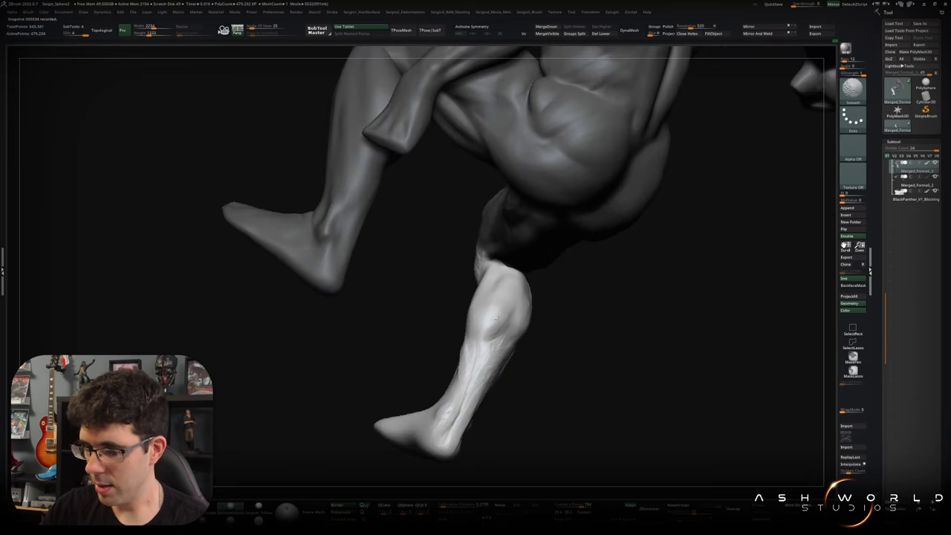
{"action": "mouse_move", "coordinate": [492, 319]}
{"action": "right_mouse_down"}
{"action": "mouse_move", "coordinate": [484, 340]}
{"action": "mouse_move", "coordinate": [494, 351]}
{"action": "mouse_move", "coordinate": [497, 333]}
{"action": "mouse_move", "coordinate": [461, 327]}
{"action": "right_mouse_up"}
{"action": "right_click_drag", "start_coordinate": [462, 331], "coordinate": [467, 315]}
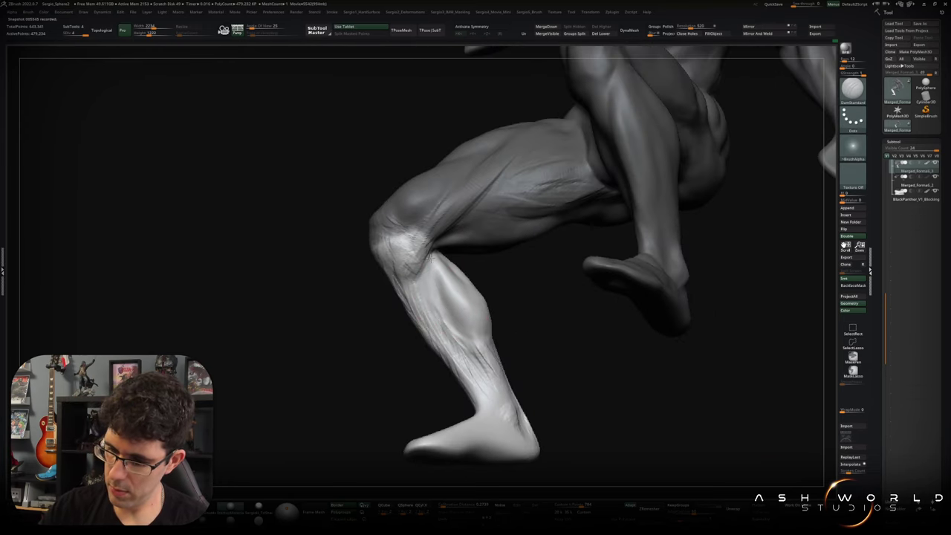
Build up a more defined calf bulge on the bent leg.
{"action": "left_click_drag", "start_coordinate": [444, 297], "coordinate": [484, 338]}
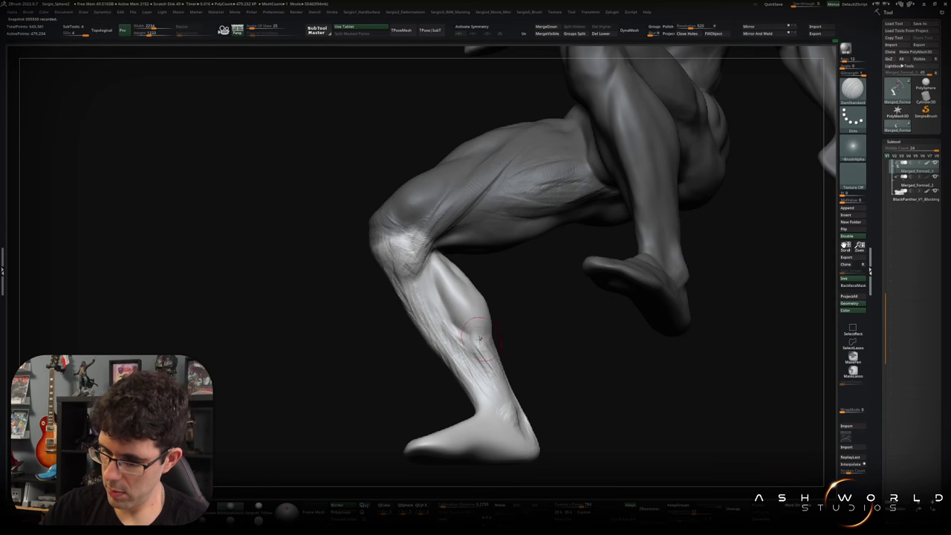
{"action": "mouse_move", "coordinate": [484, 339]}
{"action": "right_mouse_down"}
{"action": "mouse_move", "coordinate": [484, 318]}
{"action": "mouse_move", "coordinate": [485, 336]}
{"action": "mouse_move", "coordinate": [506, 319]}
{"action": "mouse_move", "coordinate": [530, 326]}
{"action": "mouse_move", "coordinate": [558, 308]}
{"action": "mouse_move", "coordinate": [541, 293]}
{"action": "mouse_move", "coordinate": [528, 310]}
{"action": "right_mouse_up"}
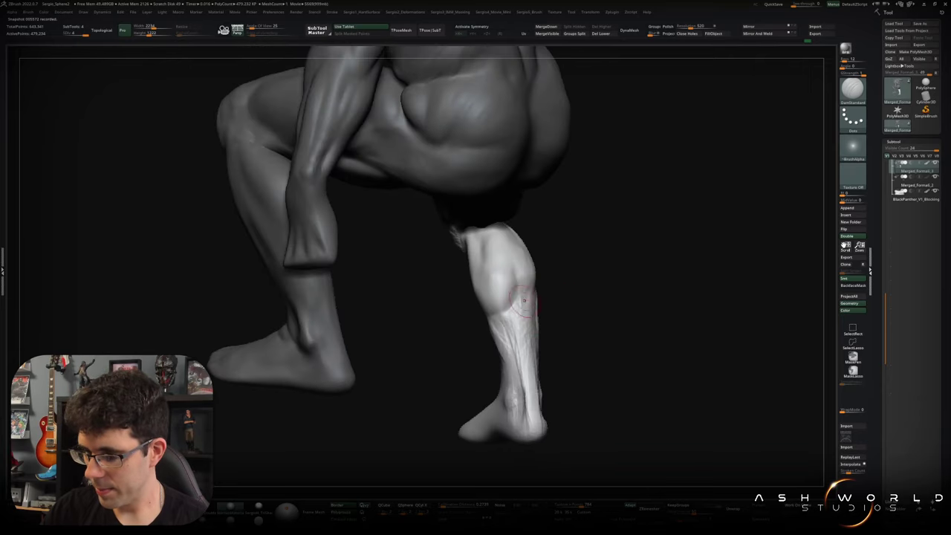
{"action": "key", "text": "b"}
{"action": "key", "text": "c"}
{"action": "key", "text": "b"}
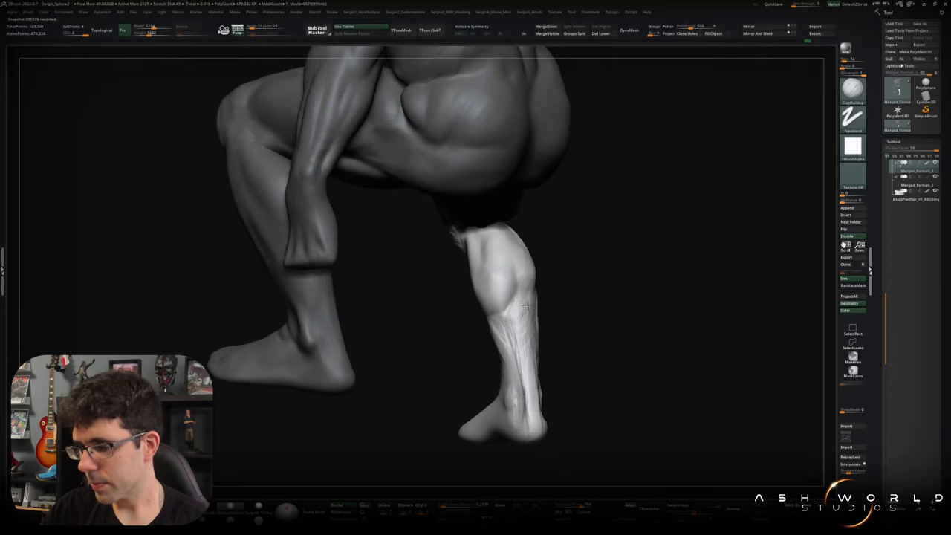
{"action": "right_click_drag", "start_coordinate": [523, 308], "coordinate": [512, 361], "text": "shift"}
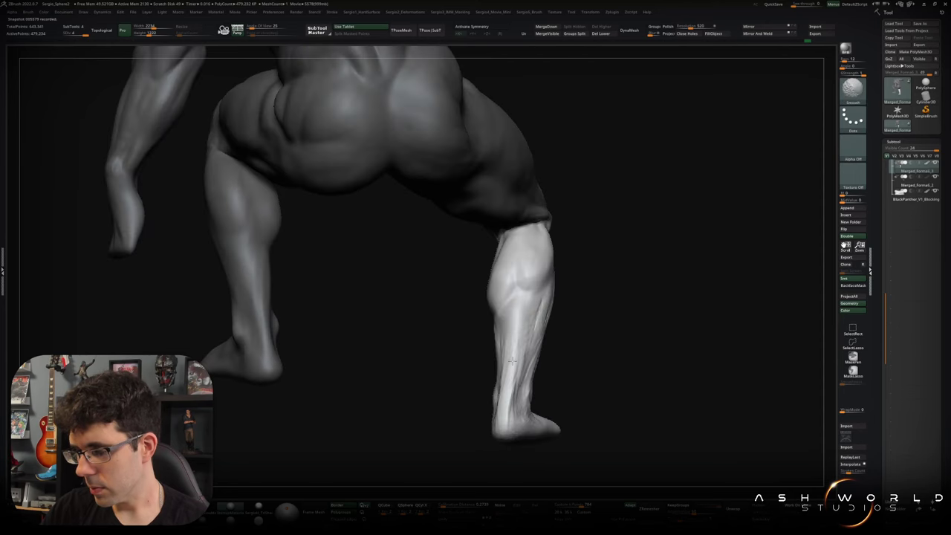
{"action": "mouse_move", "coordinate": [520, 319]}
{"action": "right_mouse_down", "text": "shift"}
{"action": "mouse_move", "coordinate": [552, 293]}
{"action": "mouse_move", "coordinate": [513, 314]}
{"action": "mouse_move", "coordinate": [535, 272]}
{"action": "mouse_move", "coordinate": [495, 293]}
{"action": "mouse_move", "coordinate": [470, 291]}
{"action": "right_mouse_up", "text": "shift"}
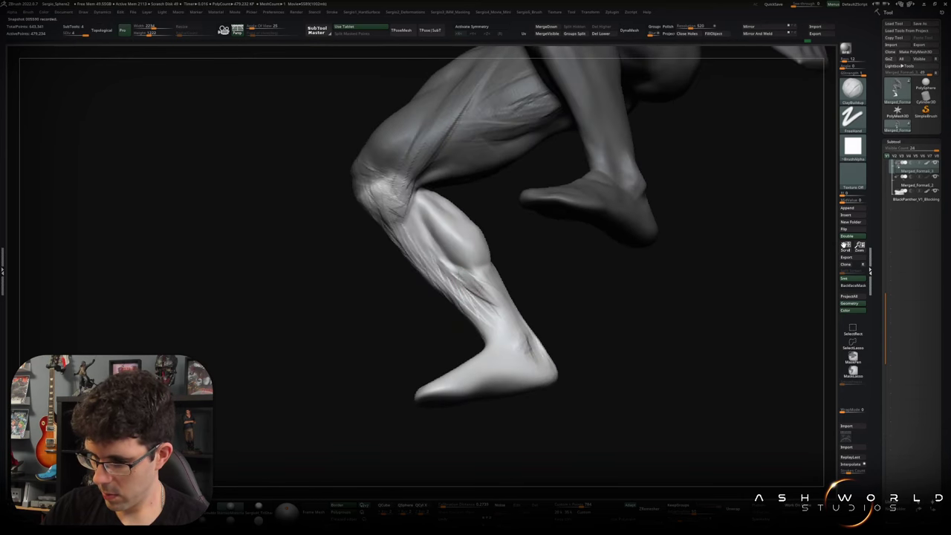
Add ClayBuildup strokes along the shin, smooth them, and check from several side views.
{"action": "left_click_drag", "start_coordinate": [455, 277], "coordinate": [496, 288]}
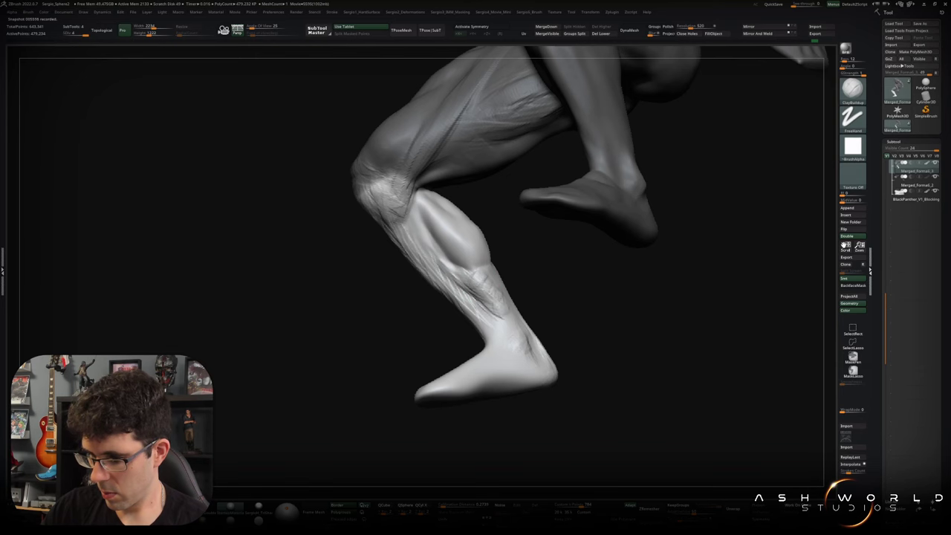
{"action": "mouse_move", "coordinate": [513, 309]}
{"action": "right_mouse_down"}
{"action": "mouse_move", "coordinate": [486, 297]}
{"action": "mouse_move", "coordinate": [522, 291]}
{"action": "mouse_move", "coordinate": [548, 310]}
{"action": "right_mouse_up"}
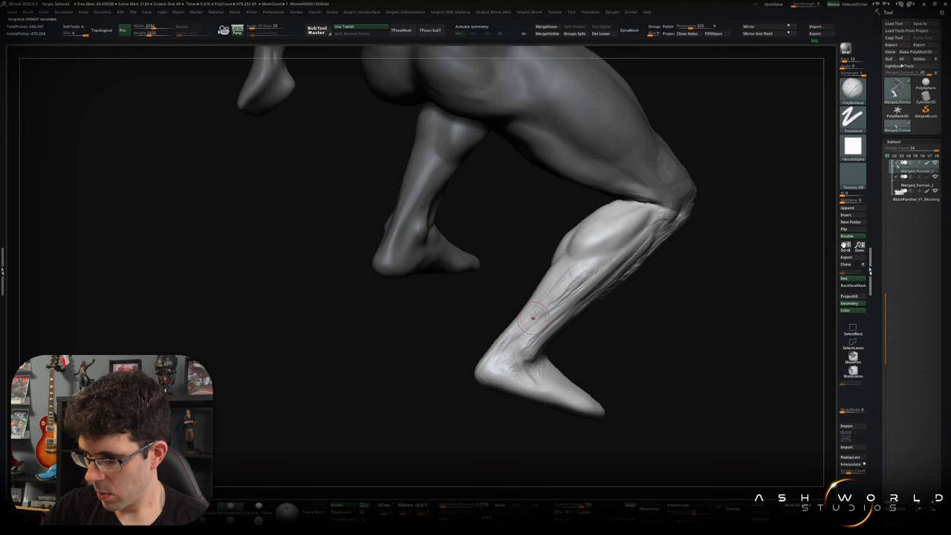
{"action": "key", "text": "shift"}
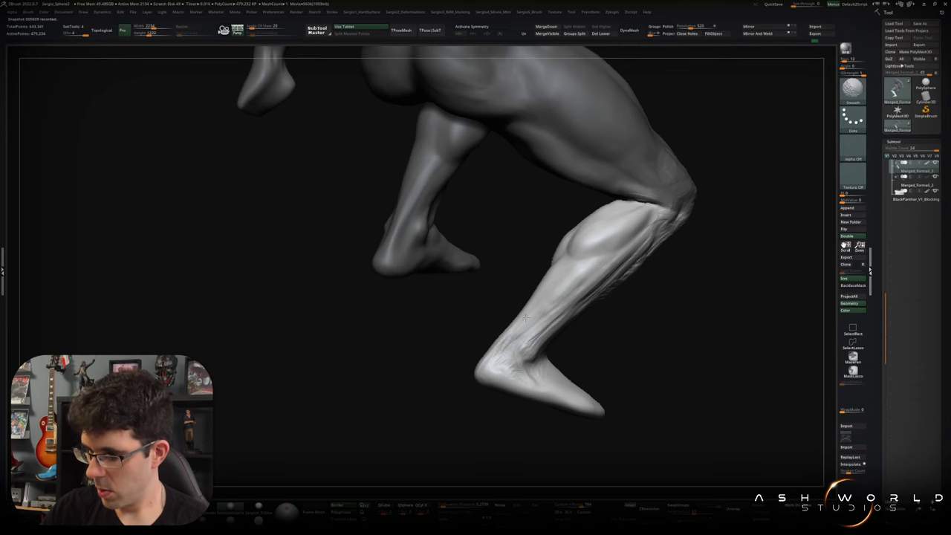
{"action": "mouse_move", "coordinate": [526, 318]}
{"action": "right_mouse_down"}
{"action": "mouse_move", "coordinate": [584, 282]}
{"action": "mouse_move", "coordinate": [556, 316]}
{"action": "right_mouse_up"}
{"action": "mouse_move", "coordinate": [505, 299]}
{"action": "right_mouse_down"}
{"action": "mouse_move", "coordinate": [520, 290]}
{"action": "mouse_move", "coordinate": [509, 302]}
{"action": "mouse_move", "coordinate": [520, 294]}
{"action": "mouse_move", "coordinate": [494, 289]}
{"action": "right_mouse_up"}
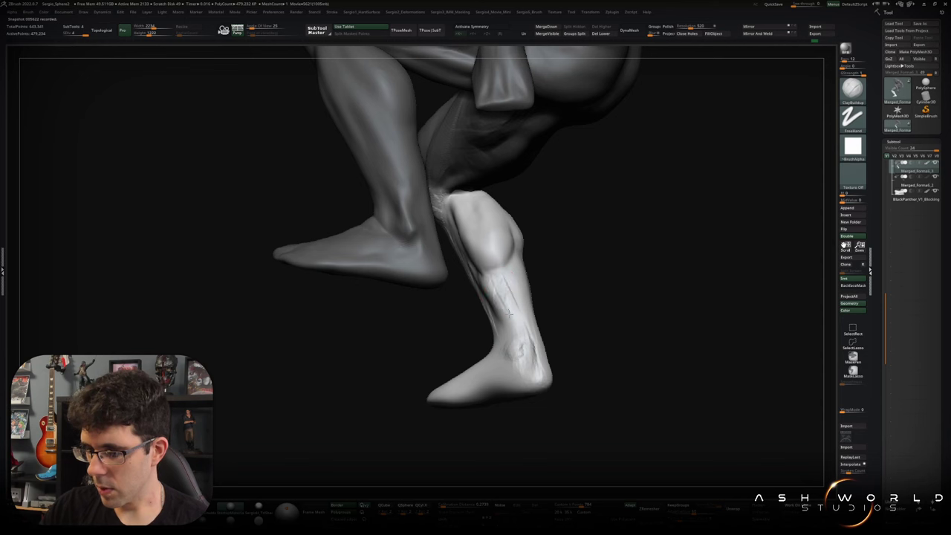
{"action": "right_click_drag", "start_coordinate": [507, 303], "coordinate": [507, 310]}
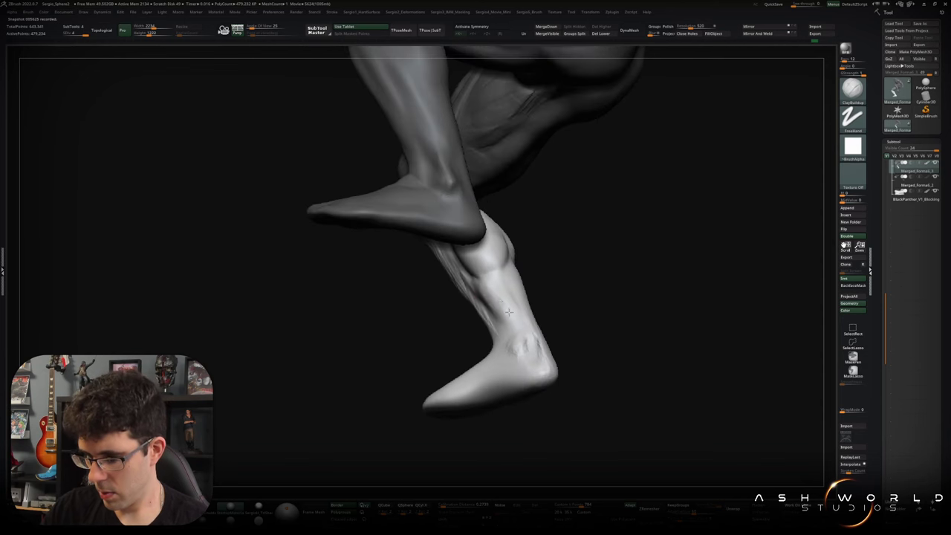
{"action": "right_click_drag", "start_coordinate": [511, 311], "coordinate": [511, 313]}
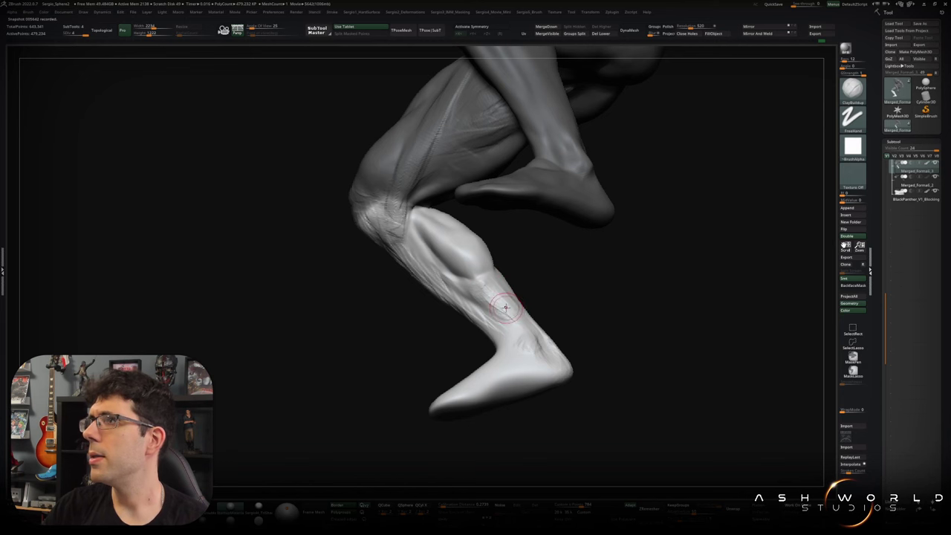
{"action": "mouse_move", "coordinate": [504, 304]}
{"action": "right_mouse_down"}
{"action": "mouse_move", "coordinate": [507, 338]}
{"action": "mouse_move", "coordinate": [527, 342]}
{"action": "mouse_move", "coordinate": [518, 325]}
{"action": "right_mouse_up"}
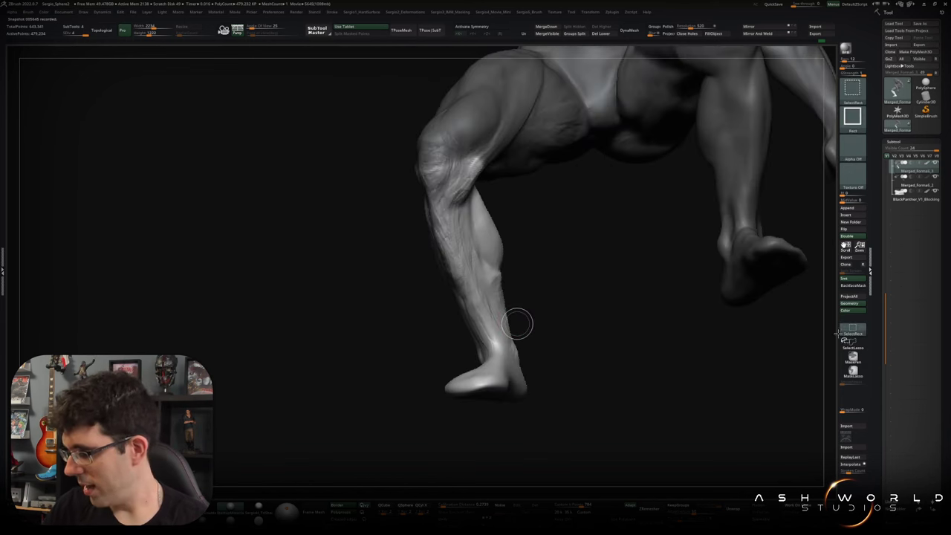
Lasso-hide everything except the left leg and smooth its calf.
{"action": "mouse_move", "coordinate": [817, 338]}
{"action": "right_mouse_down"}
{"action": "mouse_move", "coordinate": [631, 373]}
{"action": "mouse_move", "coordinate": [584, 295]}
{"action": "right_mouse_up"}
{"action": "mouse_move", "coordinate": [579, 271]}
{"action": "left_mouse_down", "text": "ctrl+shift"}
{"action": "mouse_move", "coordinate": [483, 162]}
{"action": "mouse_move", "coordinate": [520, 394]}
{"action": "mouse_move", "coordinate": [547, 352]}
{"action": "left_mouse_up", "text": "ctrl+shift"}
{"action": "mouse_move", "coordinate": [548, 353]}
{"action": "right_mouse_down"}
{"action": "mouse_move", "coordinate": [528, 329]}
{"action": "mouse_move", "coordinate": [534, 361]}
{"action": "mouse_move", "coordinate": [475, 286]}
{"action": "mouse_move", "coordinate": [461, 296]}
{"action": "right_mouse_up"}
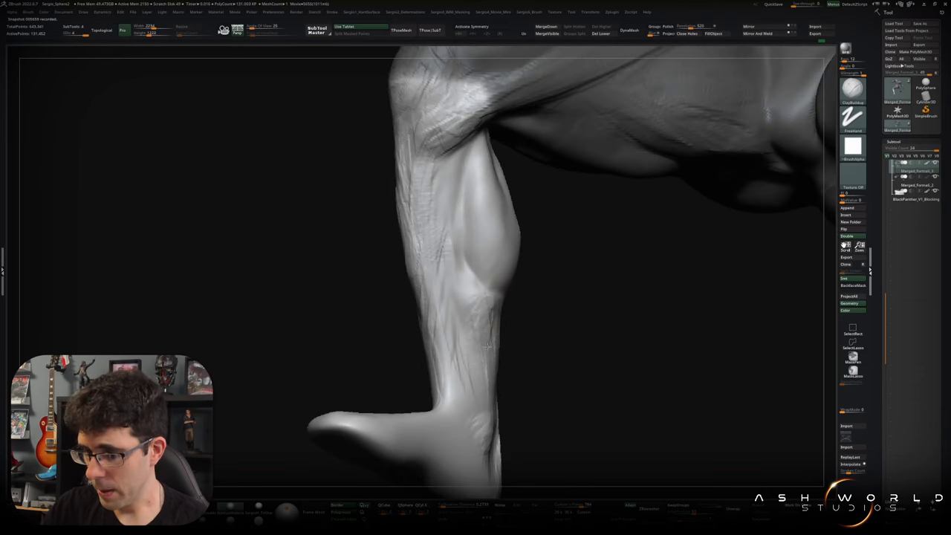
{"action": "key", "text": "shift"}
{"action": "right_click_drag", "start_coordinate": [479, 347], "coordinate": [495, 313]}
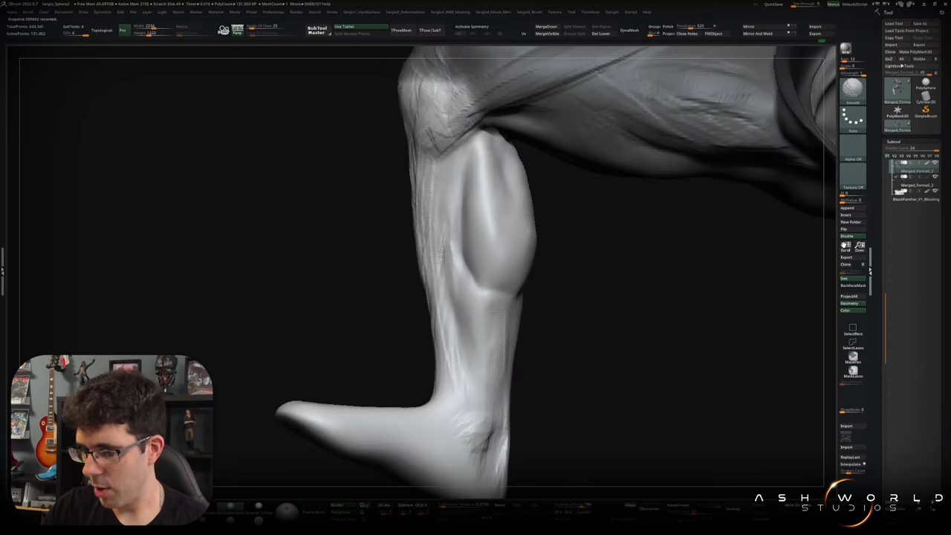
{"action": "right_click_drag", "start_coordinate": [503, 373], "coordinate": [496, 333]}
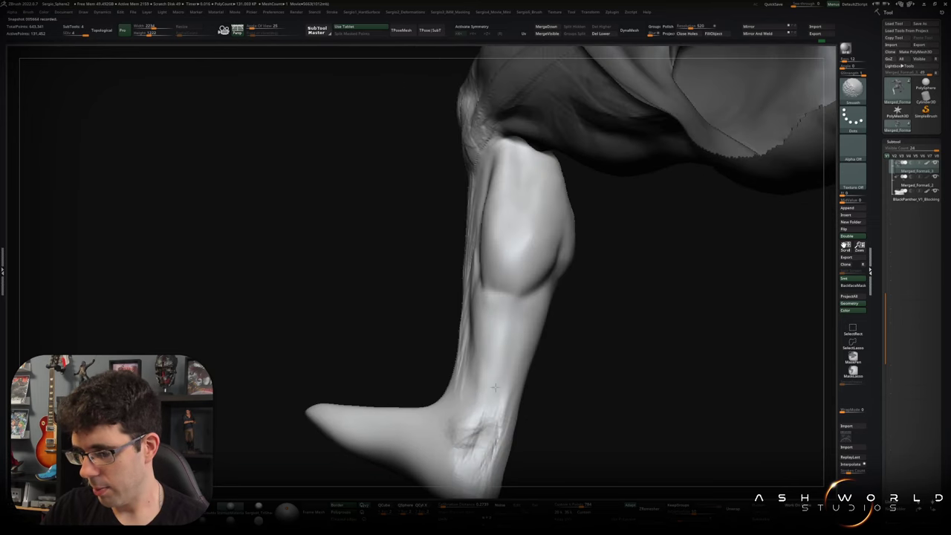
{"action": "mouse_move", "coordinate": [495, 387]}
{"action": "right_mouse_down"}
{"action": "mouse_move", "coordinate": [458, 390]}
{"action": "mouse_move", "coordinate": [497, 347]}
{"action": "mouse_move", "coordinate": [485, 362]}
{"action": "right_mouse_up"}
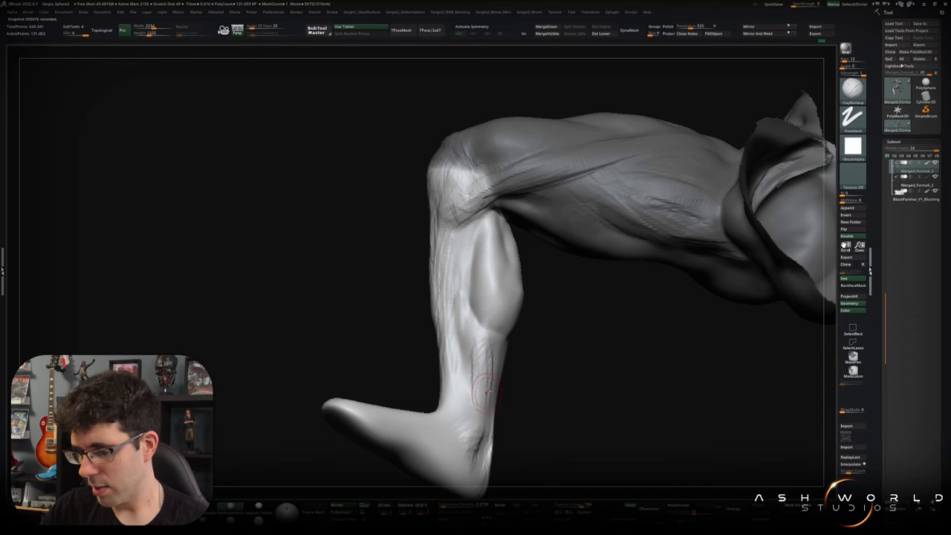
Add streaky muscle strokes down the shin, smoothing around the thigh and calf.
{"action": "key", "text": "shift"}
{"action": "mouse_move", "coordinate": [487, 399]}
{"action": "right_mouse_down"}
{"action": "mouse_move", "coordinate": [498, 340]}
{"action": "mouse_move", "coordinate": [469, 315]}
{"action": "mouse_move", "coordinate": [478, 326]}
{"action": "right_mouse_up"}
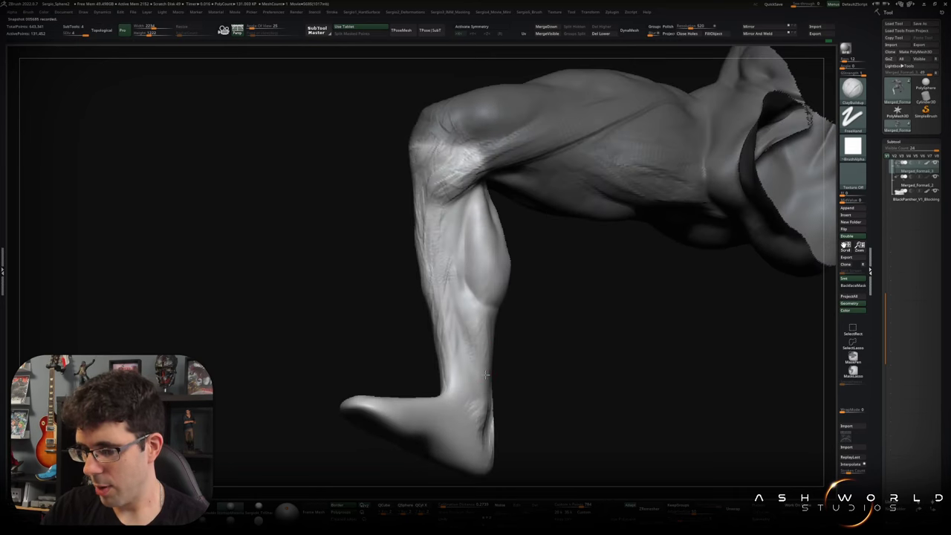
{"action": "key", "text": "shift"}
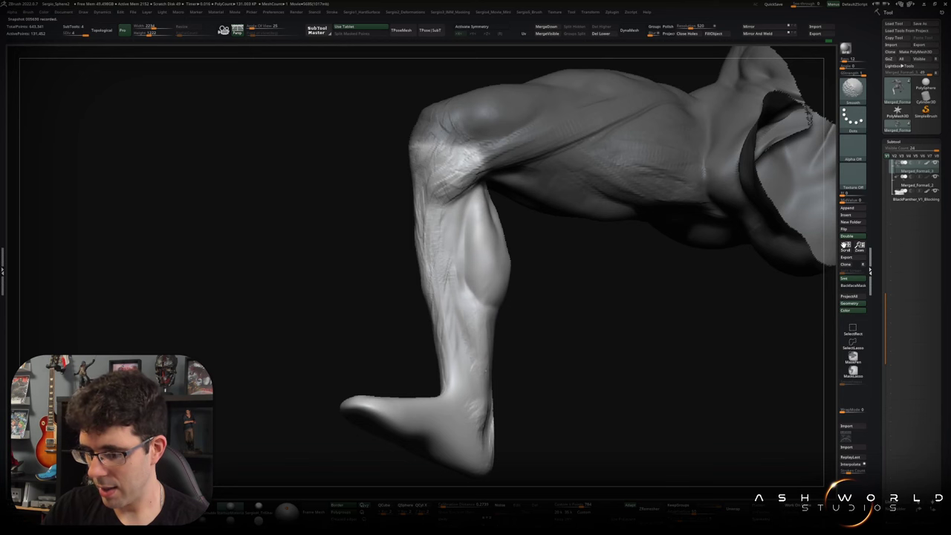
{"action": "right_click_drag", "start_coordinate": [473, 316], "coordinate": [460, 320]}
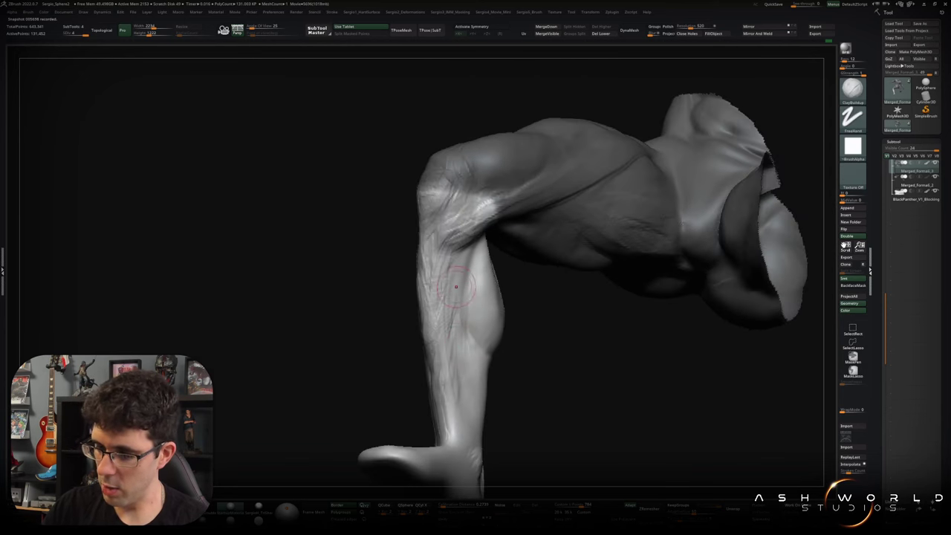
{"action": "mouse_move", "coordinate": [449, 319]}
{"action": "left_mouse_down"}
{"action": "mouse_move", "coordinate": [457, 423]}
{"action": "mouse_move", "coordinate": [462, 263]}
{"action": "left_mouse_up"}
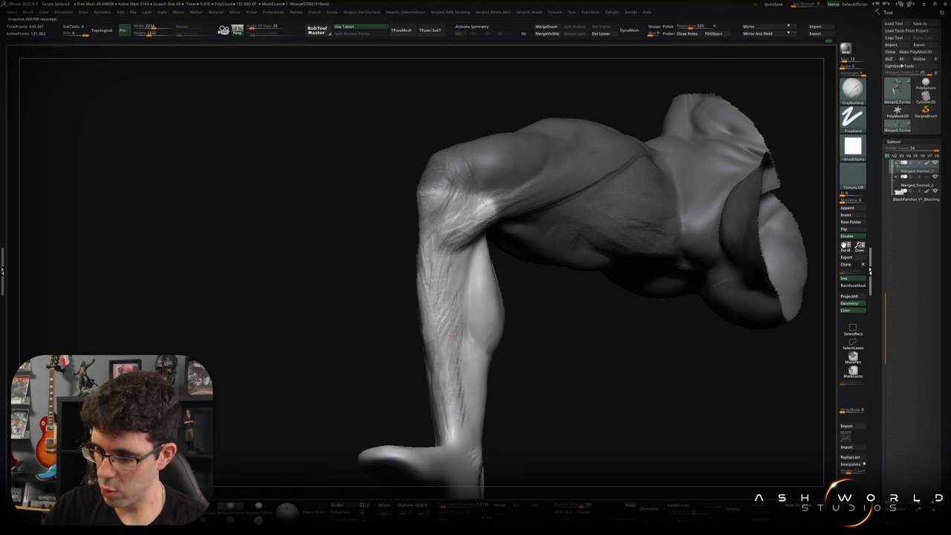
{"action": "left_click_drag", "start_coordinate": [350, 297], "coordinate": [312, 298], "text": "shift"}
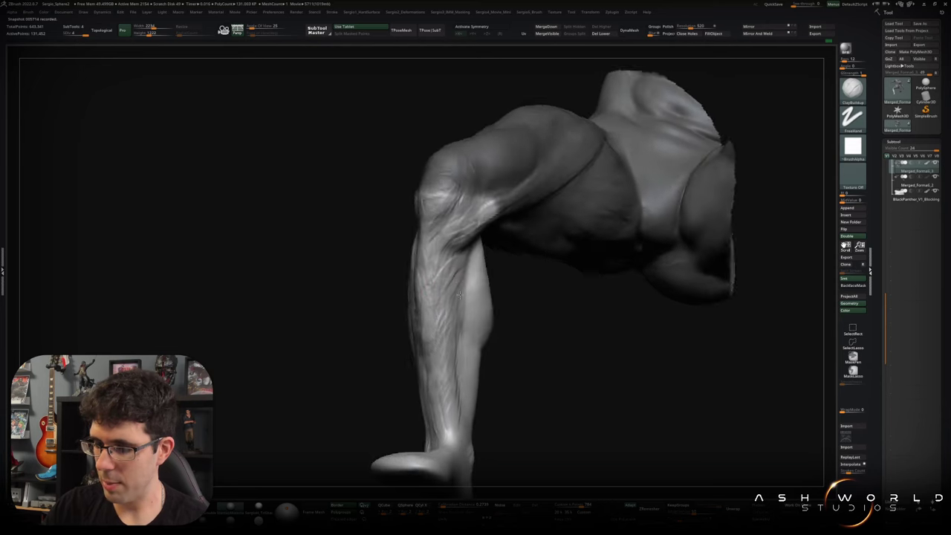
{"action": "right_click_drag", "start_coordinate": [449, 364], "coordinate": [447, 315]}
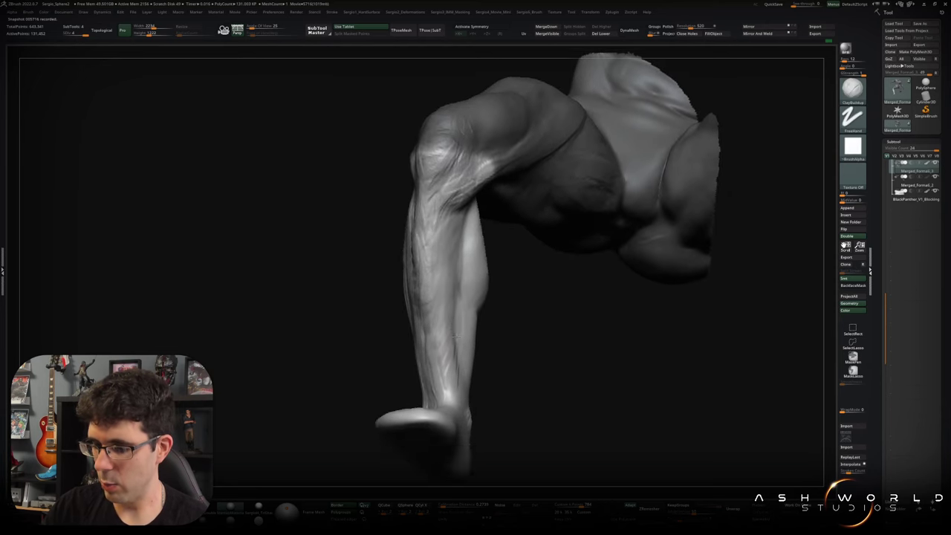
Build up faint muscle streaks on the shin and review them from the front.
{"action": "left_click_drag", "start_coordinate": [448, 312], "coordinate": [452, 223]}
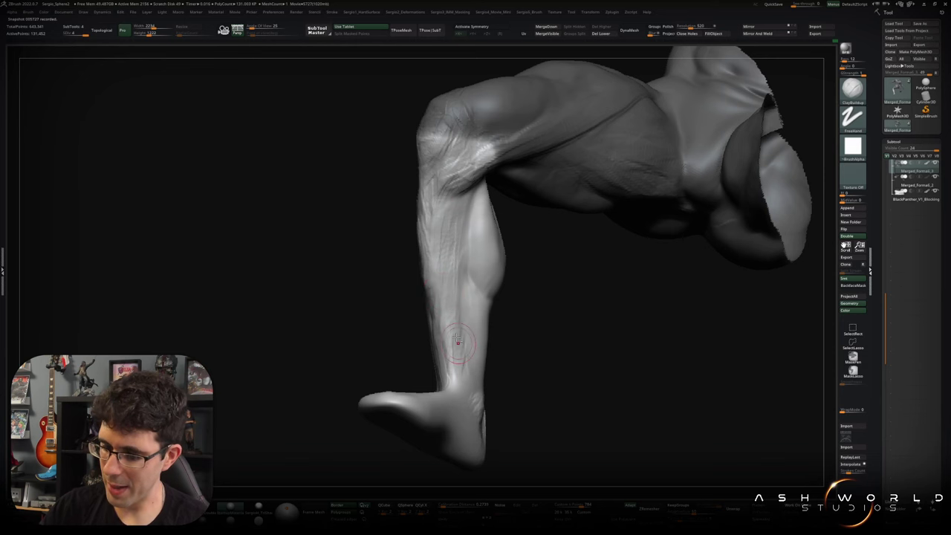
{"action": "right_click_drag", "start_coordinate": [456, 318], "coordinate": [450, 216]}
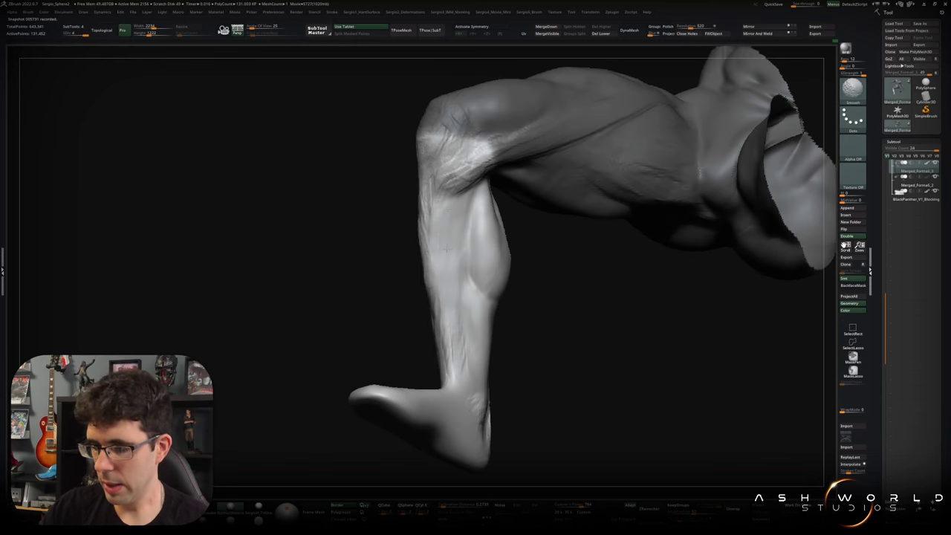
{"action": "right_click_drag", "start_coordinate": [446, 248], "coordinate": [442, 252]}
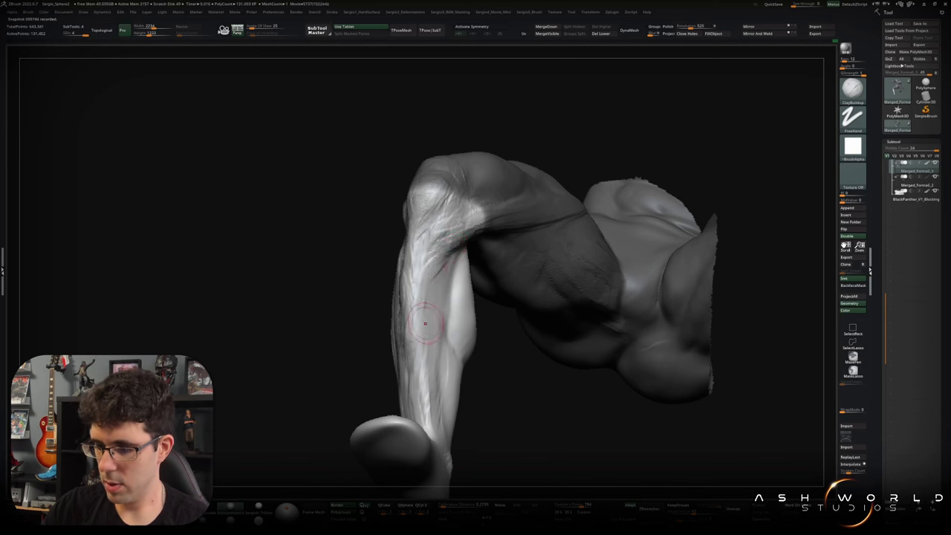
{"action": "right_click_drag", "start_coordinate": [424, 327], "coordinate": [419, 274]}
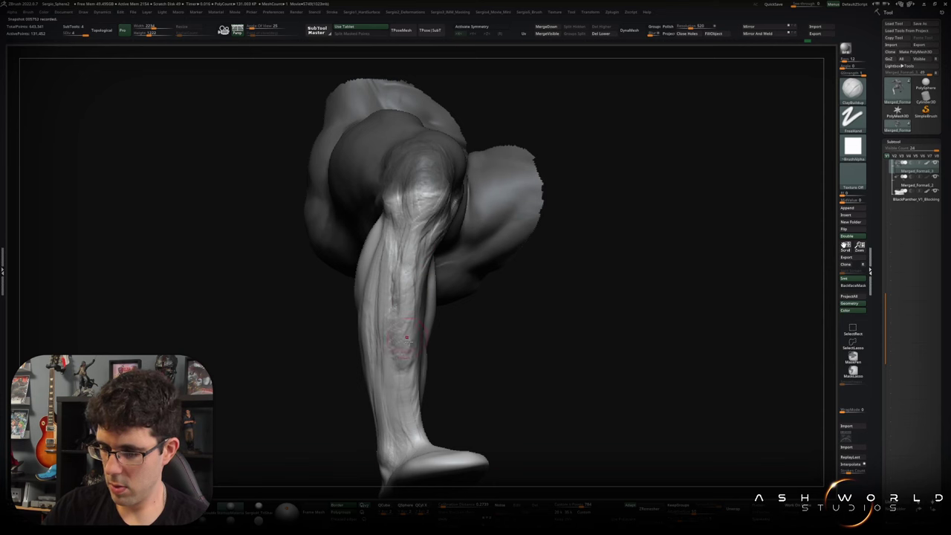
{"action": "key", "text": "shift"}
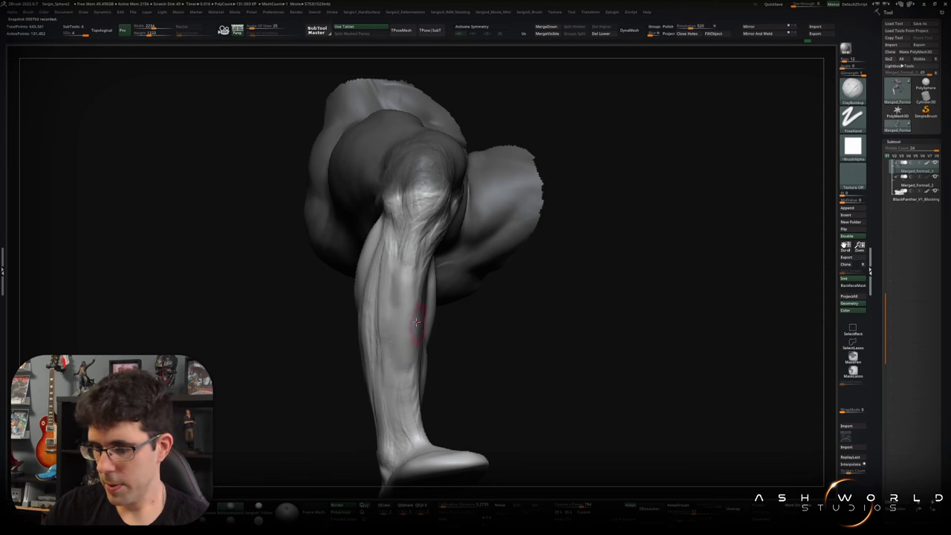
{"action": "right_click_drag", "start_coordinate": [418, 322], "coordinate": [402, 239]}
{"action": "right_click_drag", "start_coordinate": [413, 293], "coordinate": [411, 337]}
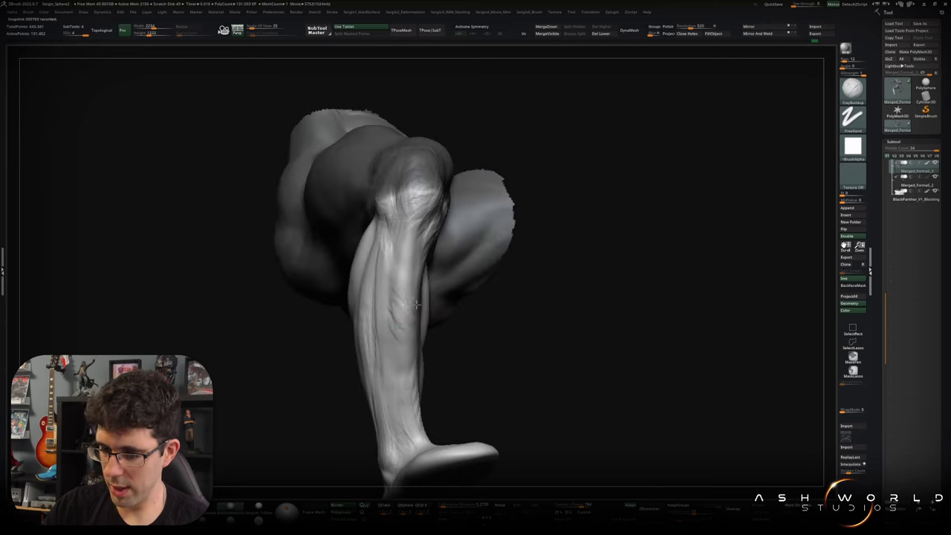
Smooth the shin strokes again and frame the lower leg and foot.
{"action": "key", "text": "shift"}
{"action": "right_click_drag", "start_coordinate": [403, 316], "coordinate": [411, 305]}
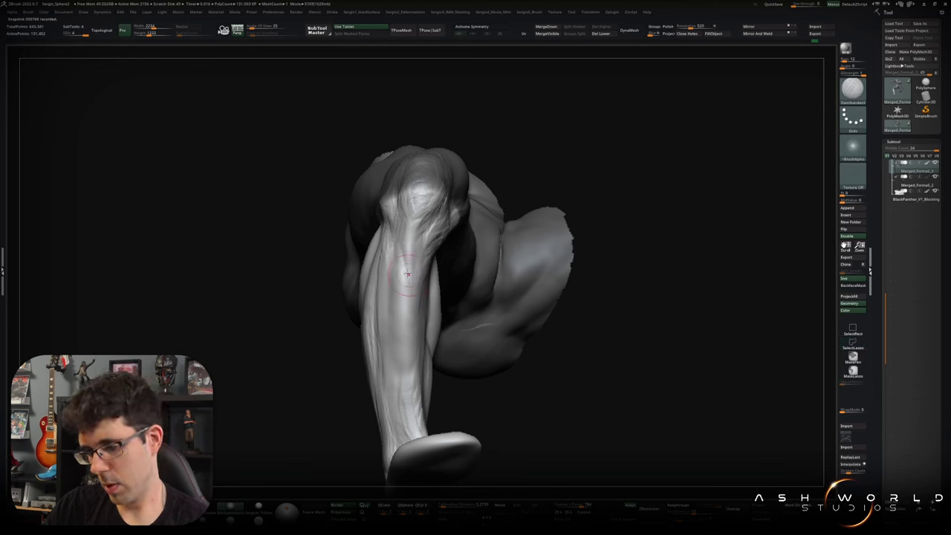
{"action": "right_click_drag", "start_coordinate": [433, 338], "coordinate": [404, 295]}
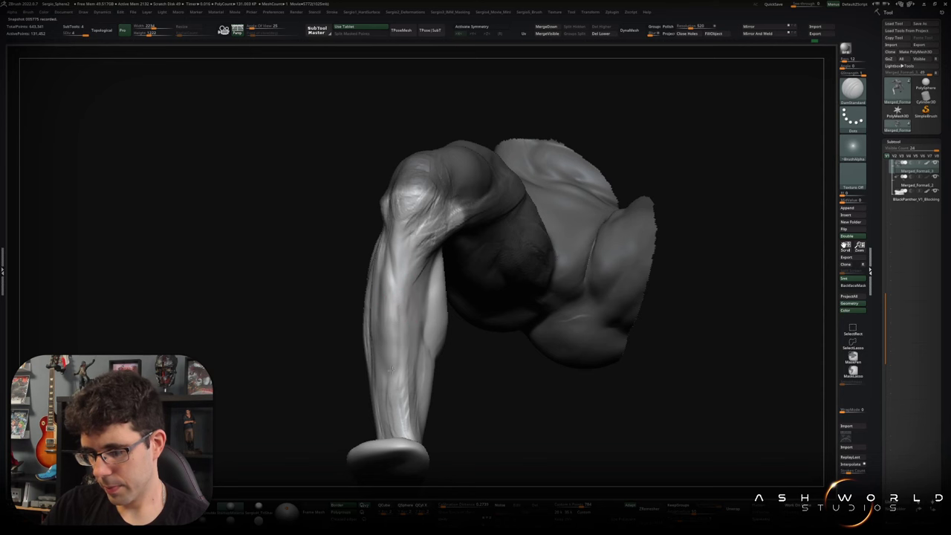
{"action": "key", "text": "b"}
{"action": "key", "text": "c"}
{"action": "key", "text": "b"}
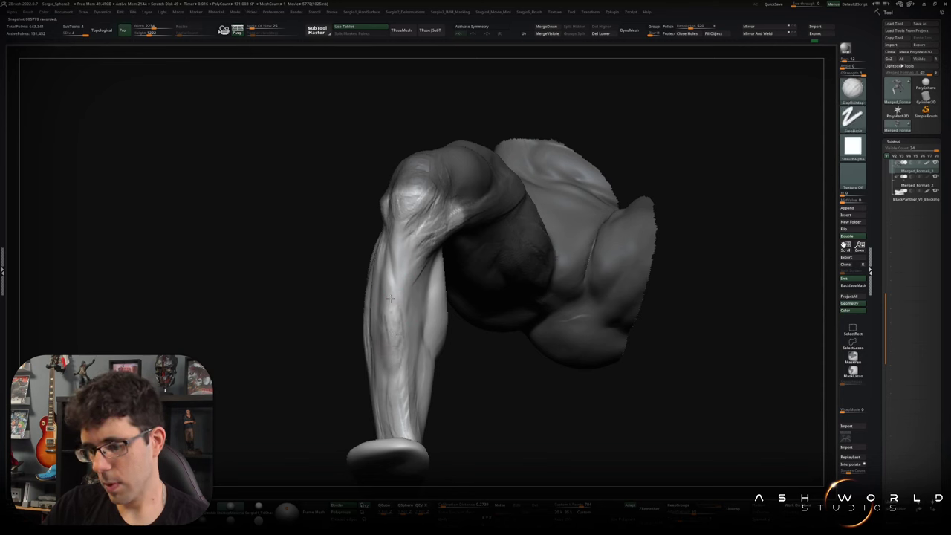
{"action": "key", "text": "shift"}
{"action": "mouse_move", "coordinate": [385, 360]}
{"action": "right_mouse_down"}
{"action": "mouse_move", "coordinate": [410, 344]}
{"action": "mouse_move", "coordinate": [405, 369]}
{"action": "mouse_move", "coordinate": [424, 382]}
{"action": "mouse_move", "coordinate": [428, 340]}
{"action": "mouse_move", "coordinate": [433, 356]}
{"action": "mouse_move", "coordinate": [406, 354]}
{"action": "right_mouse_up"}
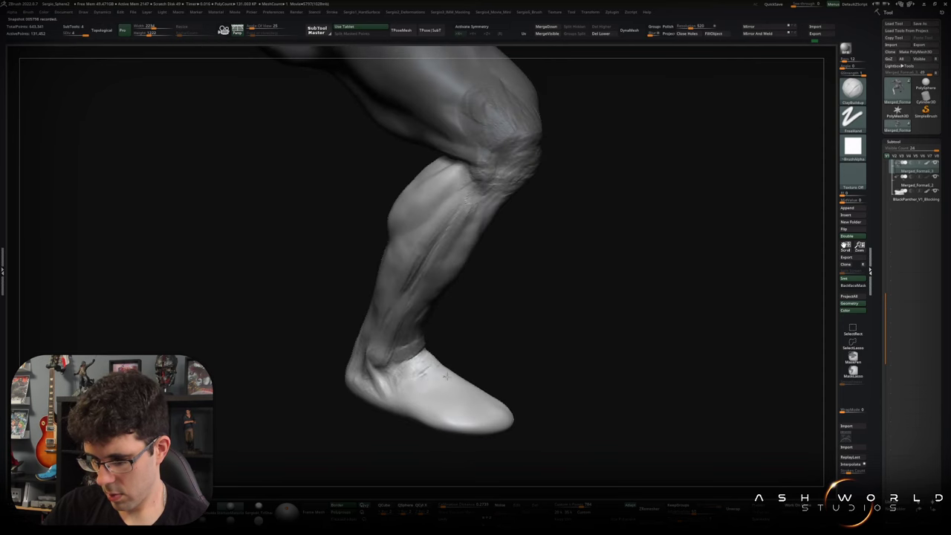
Carve three muscle separation lines into the calf and soften them.
{"action": "right_click_drag", "start_coordinate": [449, 375], "coordinate": [430, 283]}
{"action": "right_click_drag", "start_coordinate": [414, 315], "coordinate": [421, 330]}
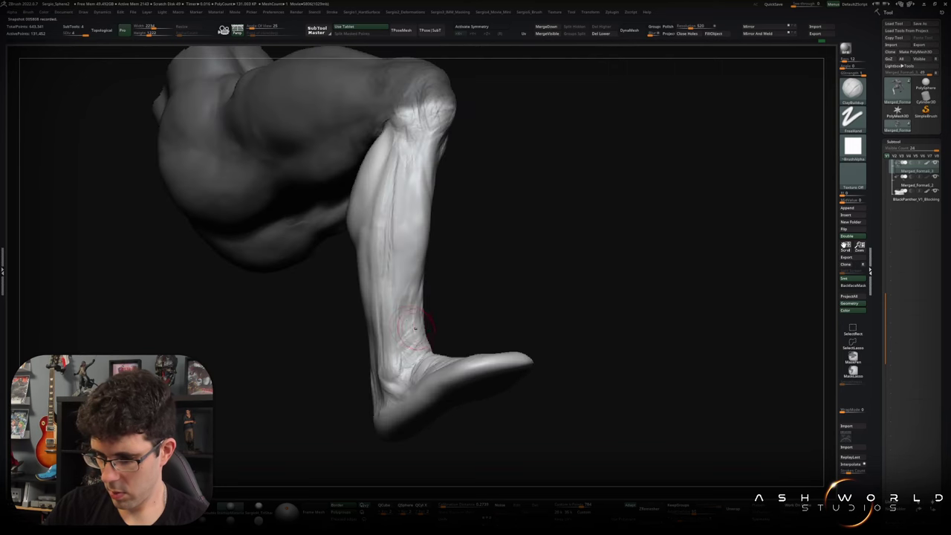
{"action": "right_click_drag", "start_coordinate": [402, 288], "coordinate": [390, 320]}
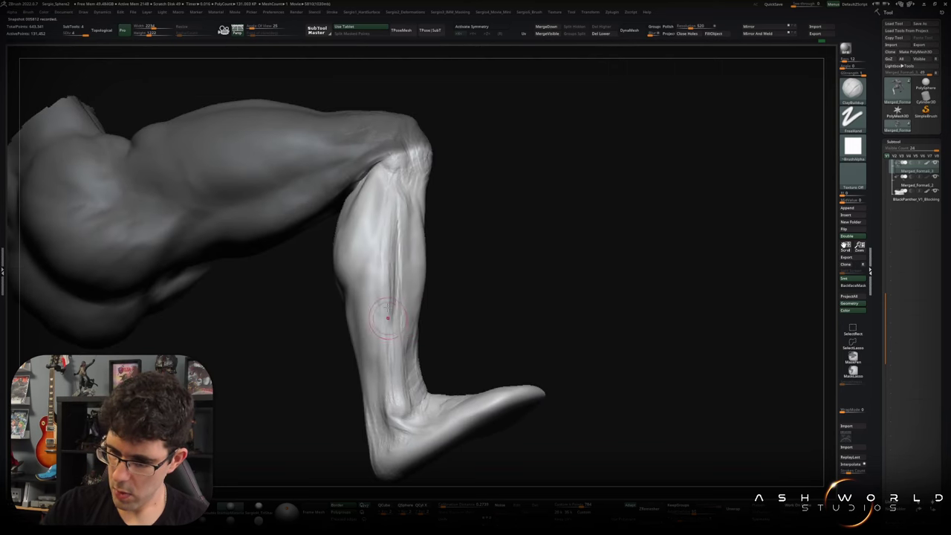
{"action": "left_click_drag", "start_coordinate": [401, 227], "coordinate": [400, 273]}
{"action": "left_click_drag", "start_coordinate": [379, 199], "coordinate": [379, 275]}
{"action": "left_click_drag", "start_coordinate": [394, 232], "coordinate": [405, 305]}
{"action": "mouse_move", "coordinate": [408, 216]}
{"action": "left_mouse_down"}
{"action": "mouse_move", "coordinate": [410, 270]}
{"action": "mouse_move", "coordinate": [407, 232]}
{"action": "mouse_move", "coordinate": [385, 261]}
{"action": "left_mouse_up"}
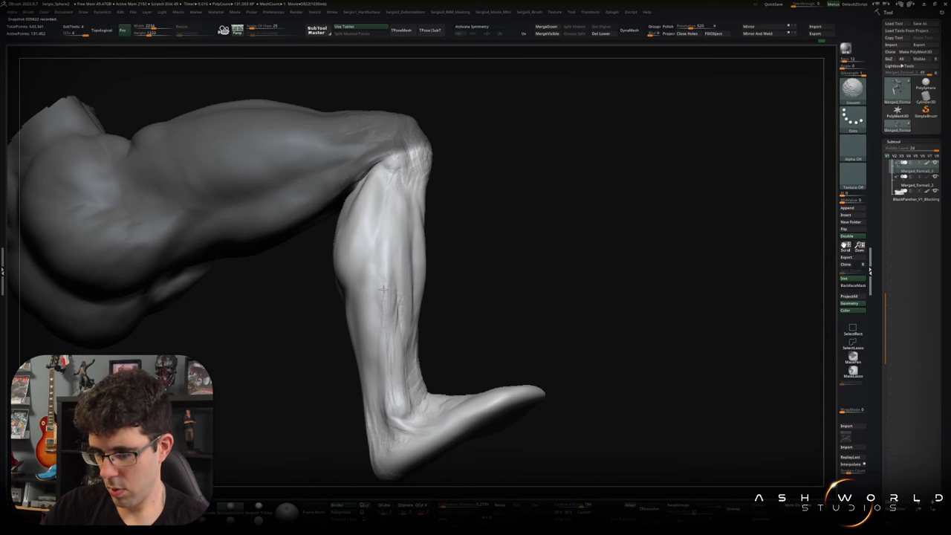
{"action": "mouse_move", "coordinate": [399, 301]}
{"action": "right_mouse_down"}
{"action": "mouse_move", "coordinate": [413, 270]}
{"action": "mouse_move", "coordinate": [456, 321]}
{"action": "right_mouse_up"}
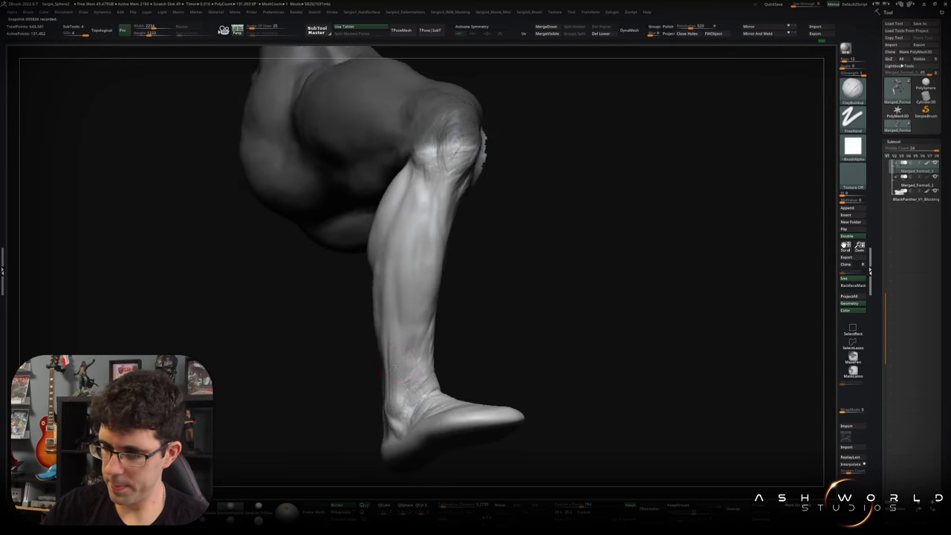
Undo the unwanted hip reshaping and review the leg from a rear three-quarter view.
{"action": "mouse_move", "coordinate": [455, 321]}
{"action": "right_mouse_down"}
{"action": "mouse_move", "coordinate": [434, 361]}
{"action": "mouse_move", "coordinate": [420, 324]}
{"action": "mouse_move", "coordinate": [406, 324]}
{"action": "right_mouse_up"}
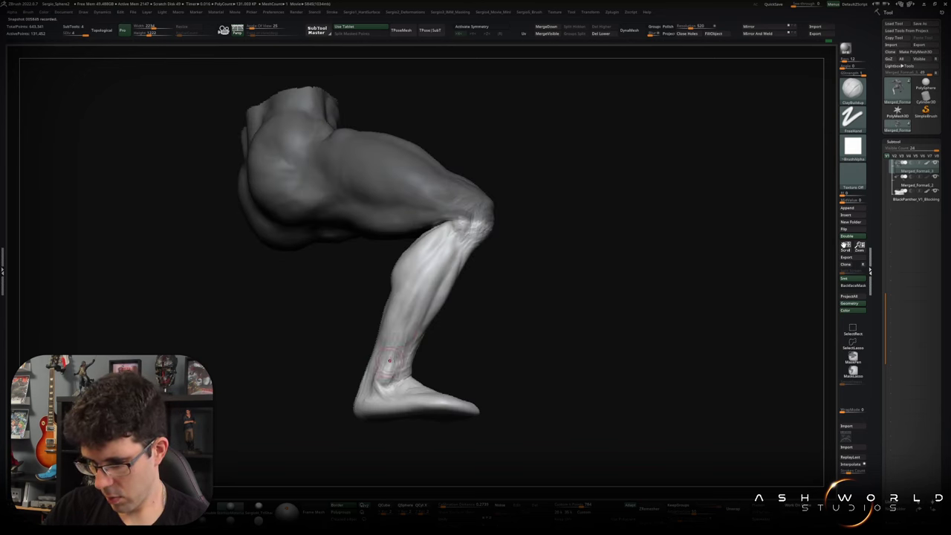
{"action": "key", "text": "ctrl+z"}
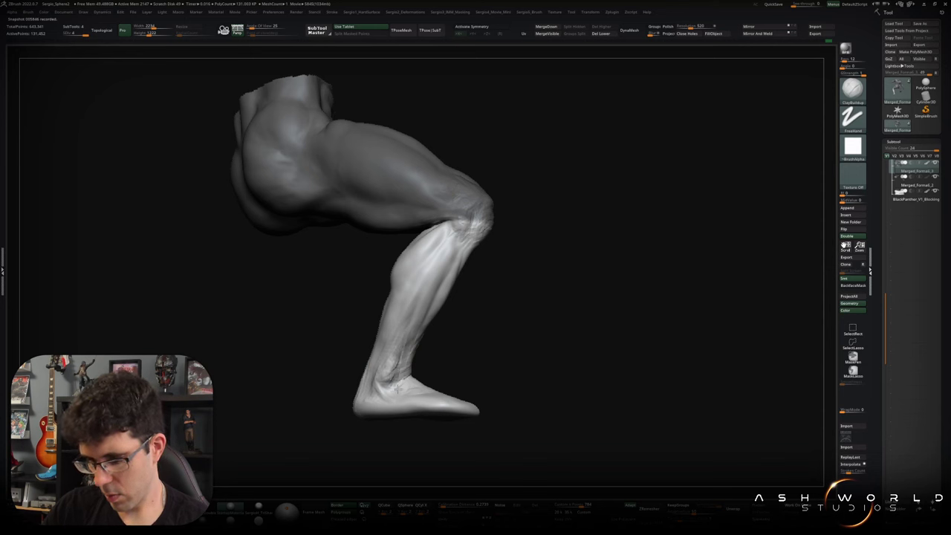
{"action": "key", "text": "shift"}
{"action": "mouse_move", "coordinate": [413, 320]}
{"action": "right_mouse_down"}
{"action": "mouse_move", "coordinate": [409, 344]}
{"action": "mouse_move", "coordinate": [420, 355]}
{"action": "mouse_move", "coordinate": [461, 344]}
{"action": "mouse_move", "coordinate": [628, 250]}
{"action": "mouse_move", "coordinate": [512, 352]}
{"action": "right_mouse_up"}
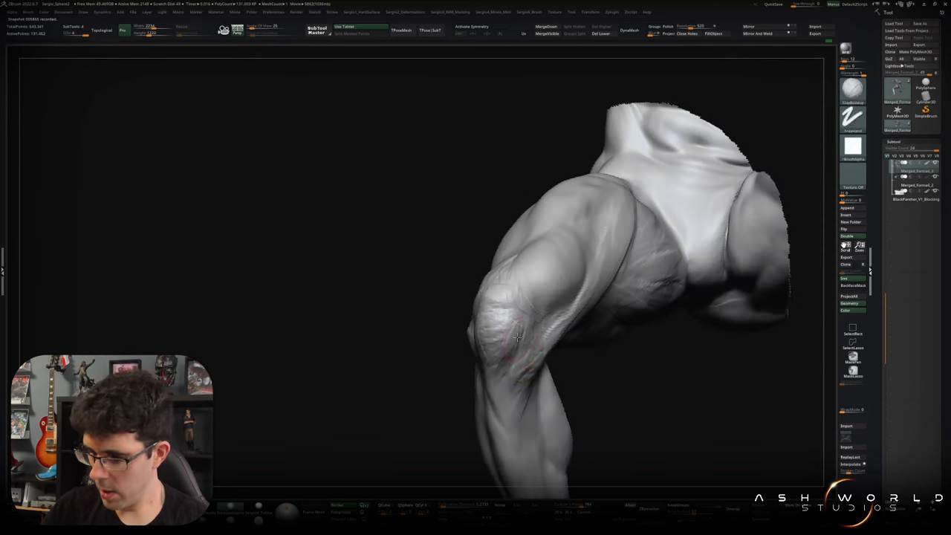
Add surface marks on the lower thigh and smooth a spot beside the knee.
{"action": "right_click_drag", "start_coordinate": [487, 321], "coordinate": [472, 355]}
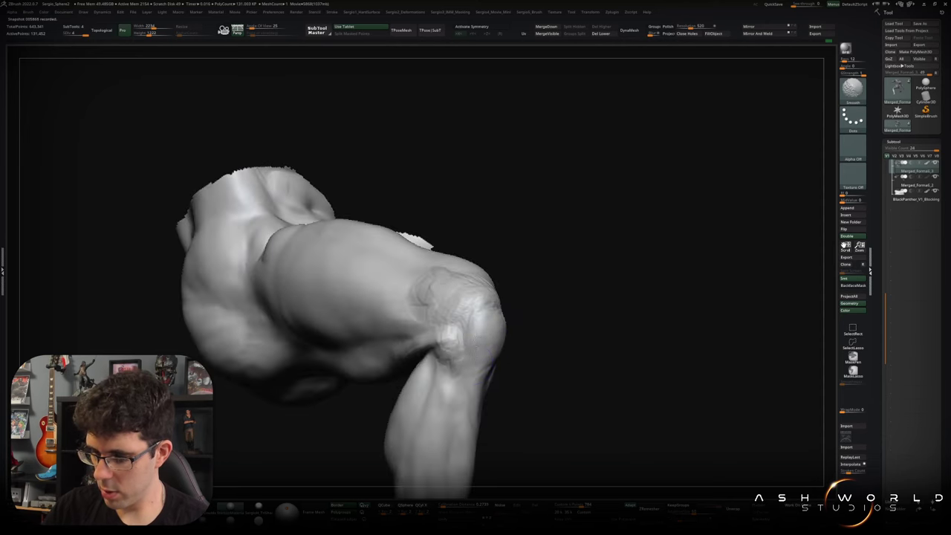
{"action": "right_click_drag", "start_coordinate": [464, 398], "coordinate": [445, 282]}
{"action": "left_click_drag", "start_coordinate": [416, 277], "coordinate": [437, 303]}
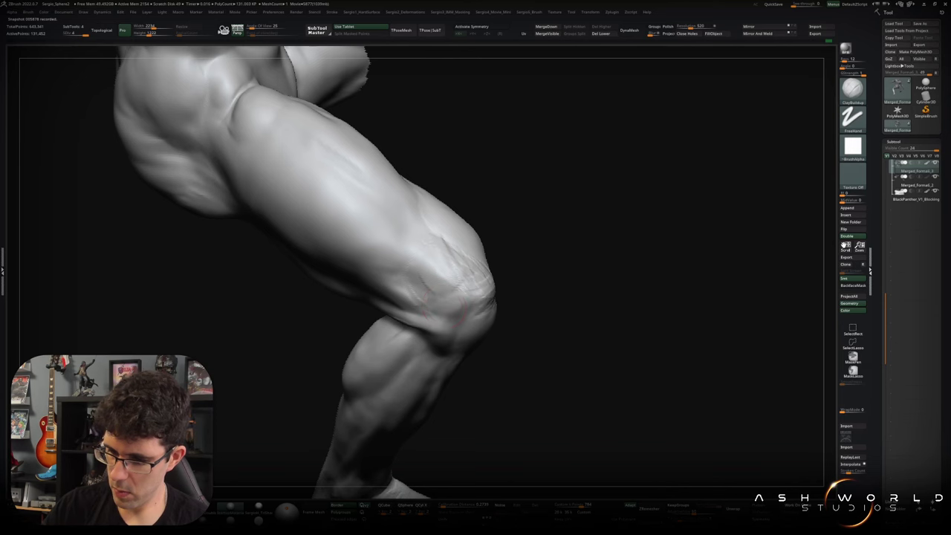
{"action": "left_click_drag", "start_coordinate": [430, 237], "coordinate": [454, 274], "text": "shift"}
{"action": "right_click_drag", "start_coordinate": [455, 274], "coordinate": [445, 230]}
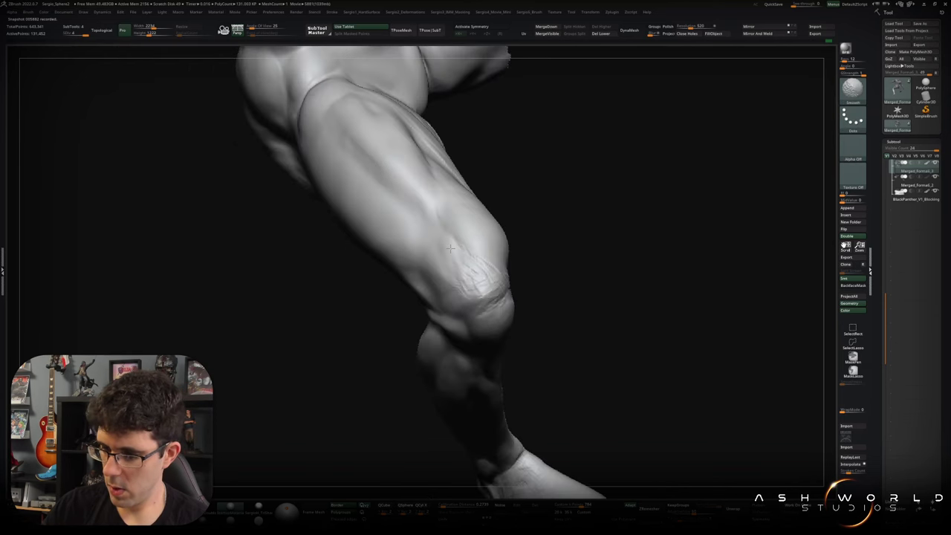
Sculpt a lazy-mouse stroke along the crease behind the knee.
{"action": "mouse_move", "coordinate": [499, 270]}
{"action": "right_mouse_down"}
{"action": "mouse_move", "coordinate": [528, 278]}
{"action": "mouse_move", "coordinate": [511, 339]}
{"action": "right_mouse_up"}
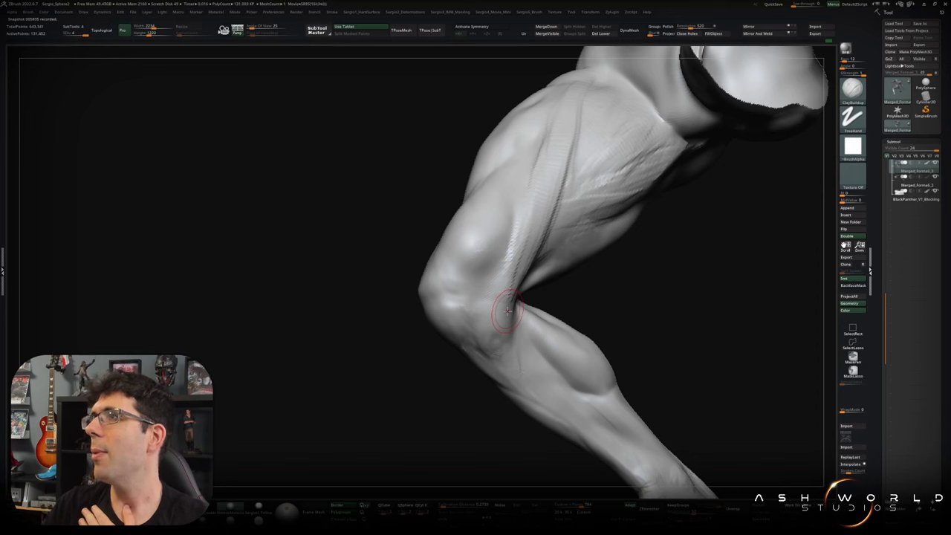
{"action": "left_click_drag", "start_coordinate": [506, 305], "coordinate": [527, 271]}
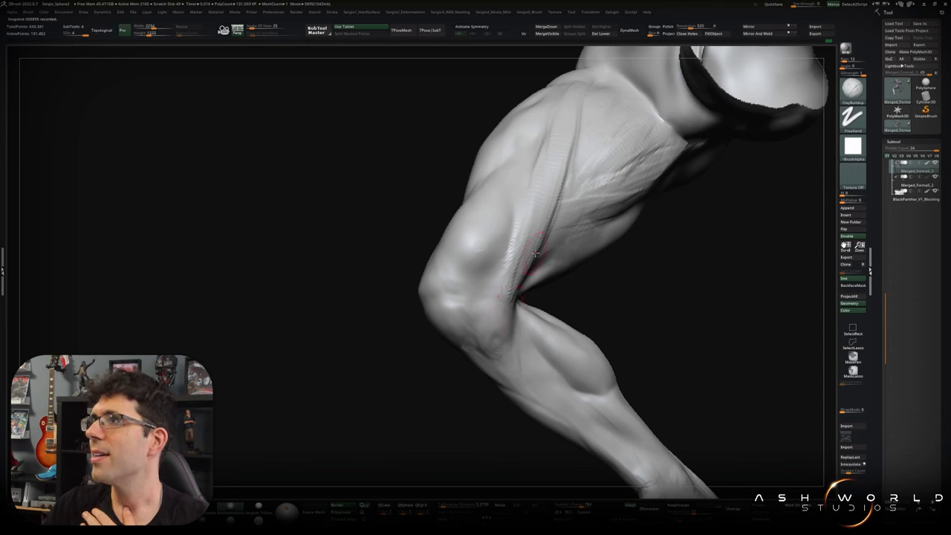
{"action": "left_click_drag", "start_coordinate": [535, 254], "coordinate": [535, 254]}
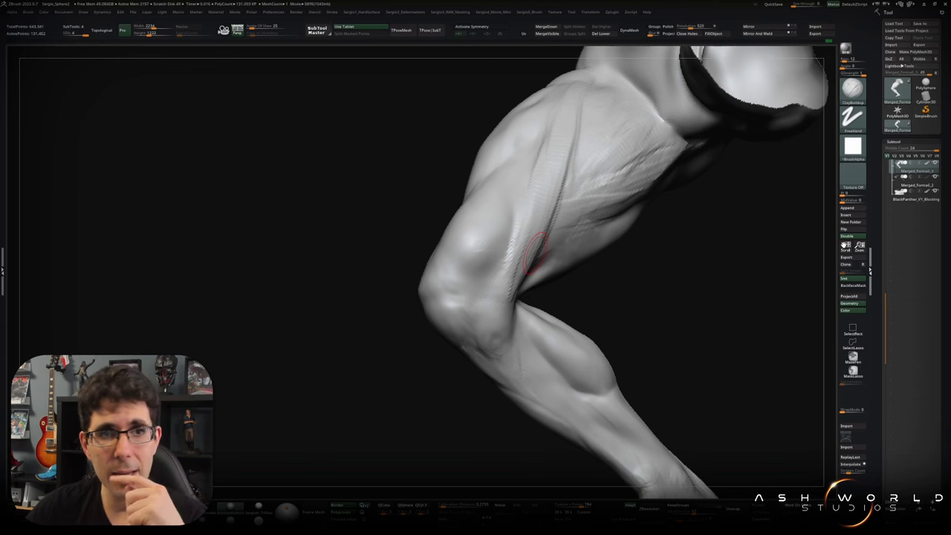
Smooth the crease on the upper arm and turn the chest opening into view.
{"action": "mouse_move", "coordinate": [283, 203]}
{"action": "left_mouse_down"}
{"action": "mouse_move", "coordinate": [658, 298]}
{"action": "mouse_move", "coordinate": [540, 273]}
{"action": "mouse_move", "coordinate": [514, 169]}
{"action": "left_mouse_up"}
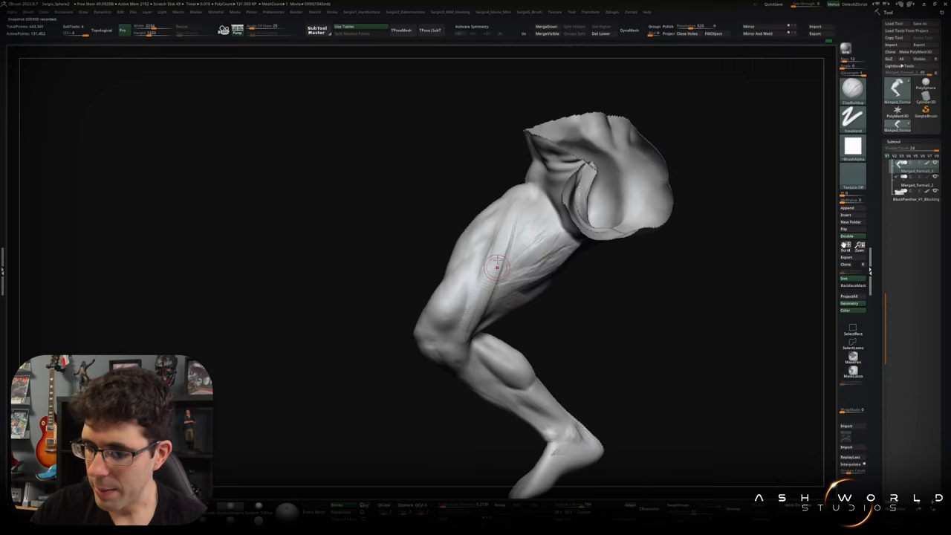
{"action": "left_click_drag", "start_coordinate": [514, 169], "coordinate": [488, 272], "text": "shift"}
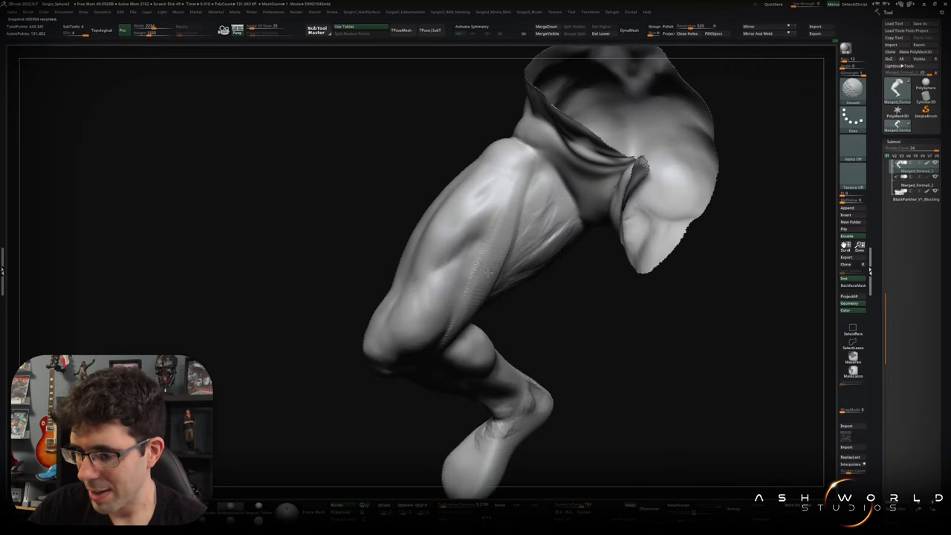
{"action": "left_click_drag", "start_coordinate": [464, 305], "coordinate": [503, 223]}
{"action": "mouse_move", "coordinate": [480, 310]}
{"action": "left_mouse_down"}
{"action": "mouse_move", "coordinate": [452, 358]}
{"action": "mouse_move", "coordinate": [476, 319]}
{"action": "mouse_move", "coordinate": [460, 307]}
{"action": "mouse_move", "coordinate": [520, 217]}
{"action": "left_mouse_up"}
{"action": "mouse_move", "coordinate": [513, 269]}
{"action": "left_mouse_down"}
{"action": "mouse_move", "coordinate": [533, 238]}
{"action": "mouse_move", "coordinate": [436, 287]}
{"action": "left_mouse_up"}
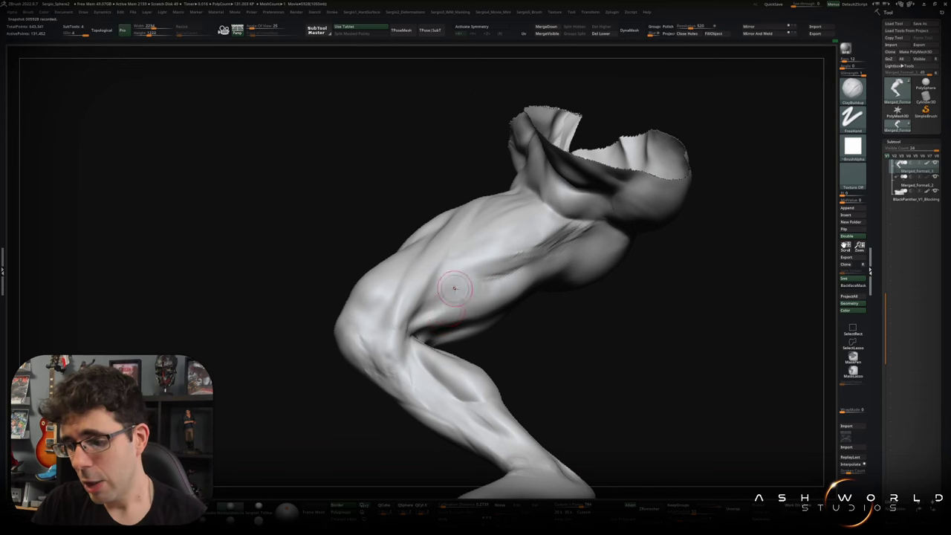
{"action": "left_click_drag", "start_coordinate": [444, 316], "coordinate": [456, 296]}
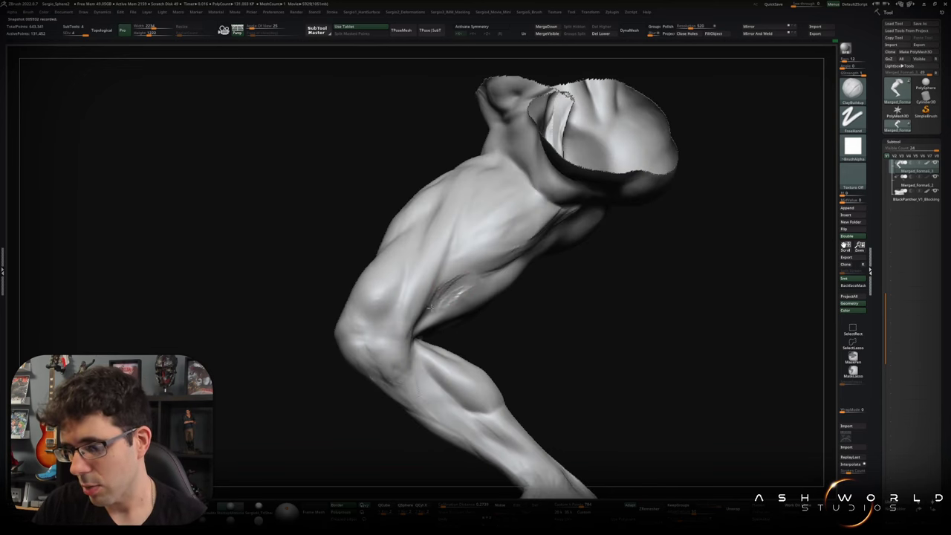
Add light sculpt marks on the chest area near the armpit.
{"action": "mouse_move", "coordinate": [452, 277]}
{"action": "left_mouse_down"}
{"action": "mouse_move", "coordinate": [446, 292]}
{"action": "mouse_move", "coordinate": [416, 309]}
{"action": "left_mouse_up"}
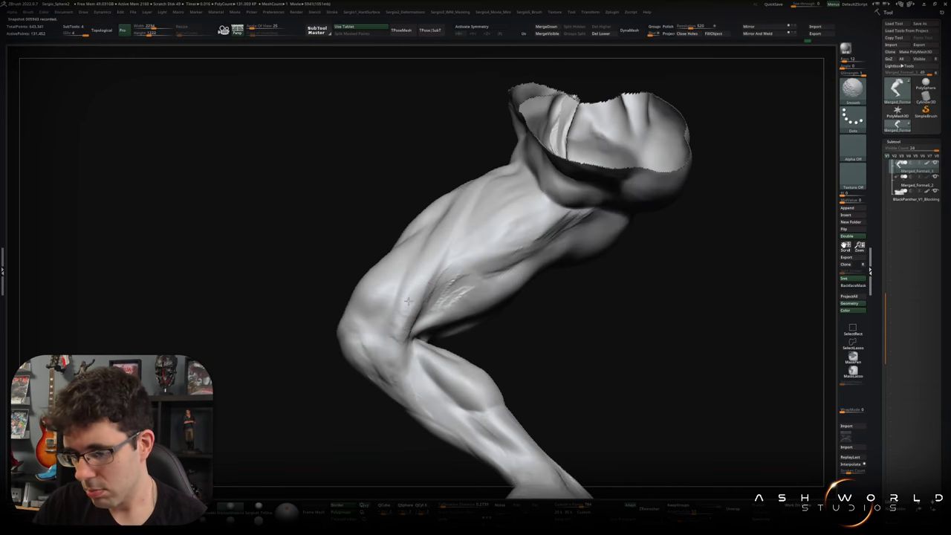
{"action": "mouse_move", "coordinate": [422, 305]}
{"action": "left_mouse_down"}
{"action": "mouse_move", "coordinate": [479, 281]}
{"action": "mouse_move", "coordinate": [421, 298]}
{"action": "left_mouse_up"}
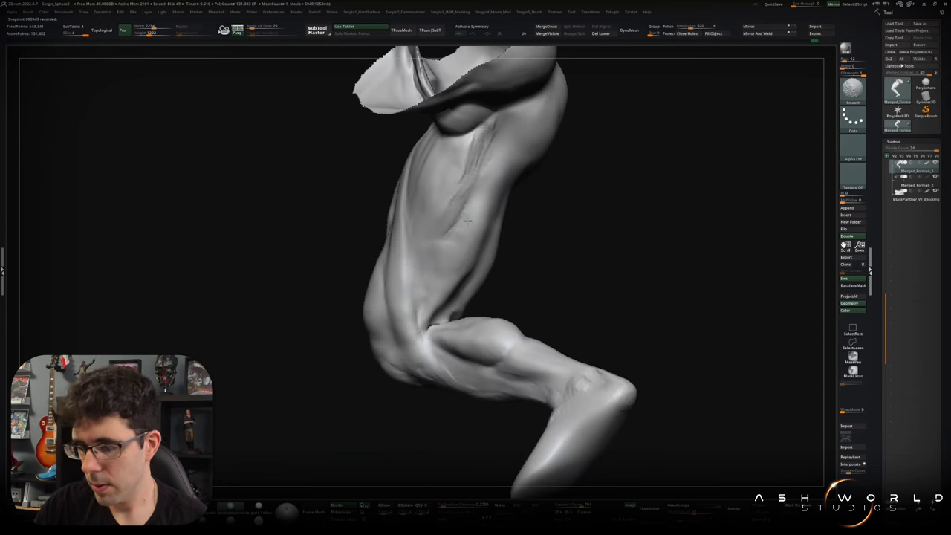
{"action": "mouse_move", "coordinate": [468, 222]}
{"action": "left_mouse_down"}
{"action": "mouse_move", "coordinate": [440, 285]}
{"action": "mouse_move", "coordinate": [416, 299]}
{"action": "left_mouse_up"}
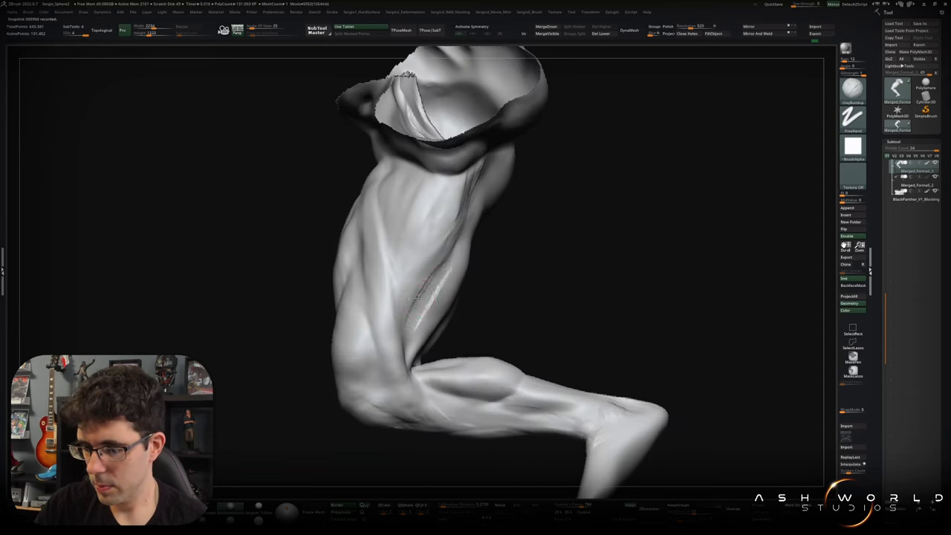
{"action": "mouse_move", "coordinate": [424, 301]}
{"action": "left_mouse_down"}
{"action": "mouse_move", "coordinate": [461, 219]}
{"action": "mouse_move", "coordinate": [435, 213]}
{"action": "left_mouse_up"}
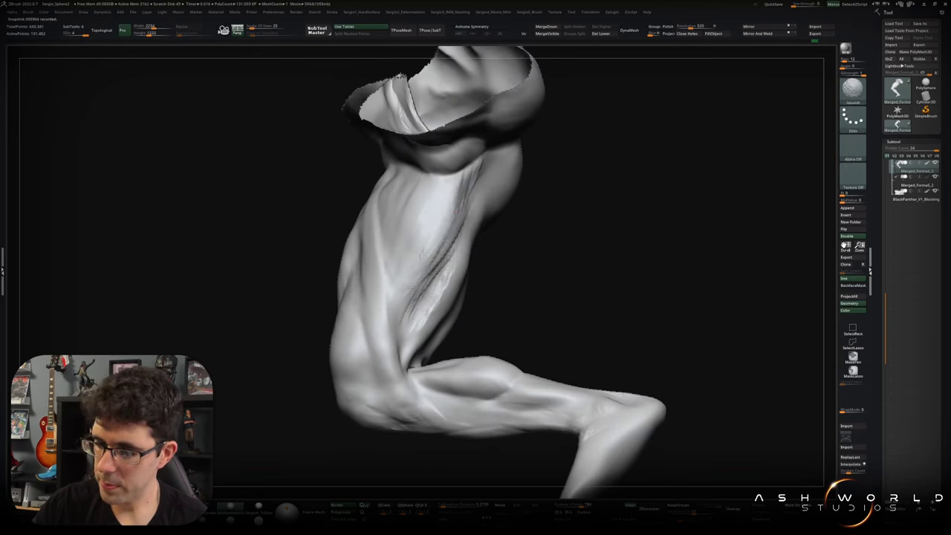
{"action": "mouse_move", "coordinate": [436, 275]}
{"action": "left_mouse_down"}
{"action": "mouse_move", "coordinate": [420, 319]}
{"action": "mouse_move", "coordinate": [465, 185]}
{"action": "mouse_move", "coordinate": [498, 167]}
{"action": "left_mouse_up"}
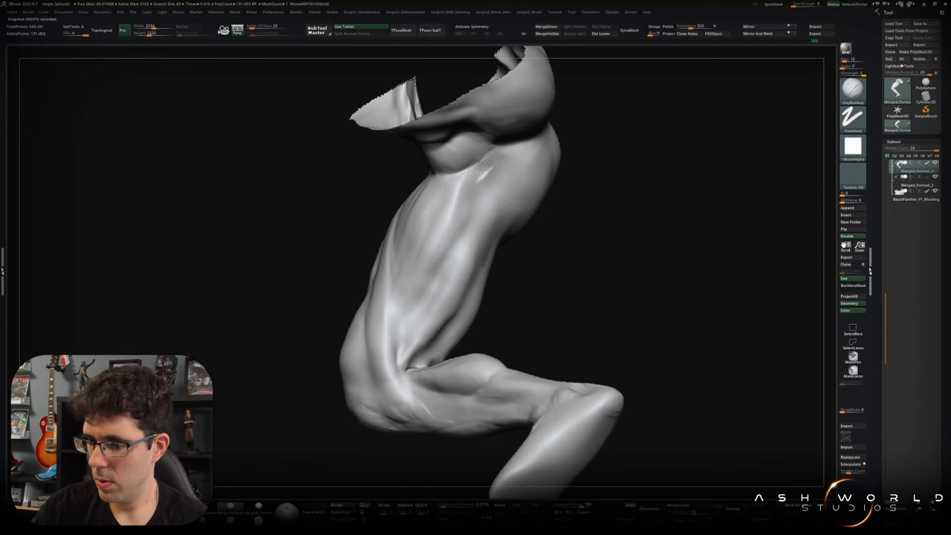
{"action": "right_click_drag", "start_coordinate": [484, 181], "coordinate": [457, 204], "text": "alt"}
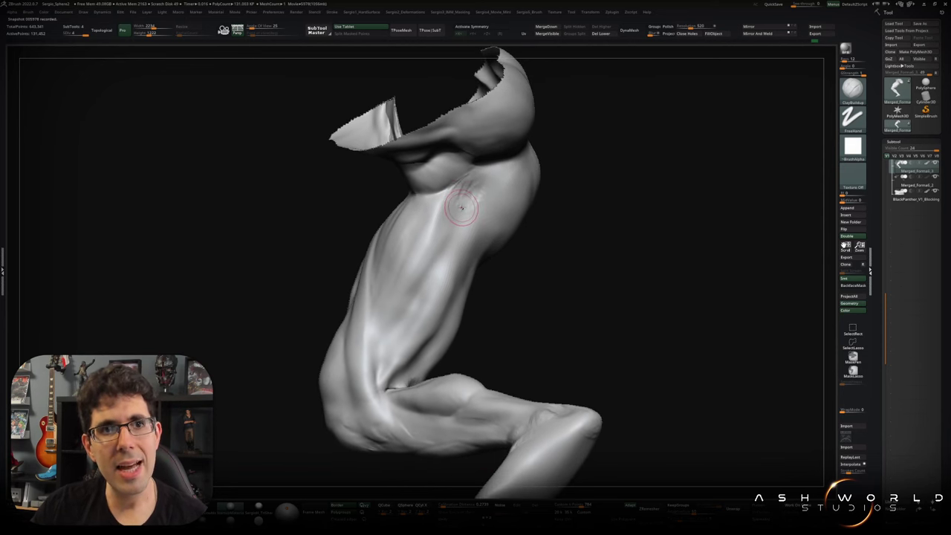
{"action": "mouse_move", "coordinate": [458, 210]}
{"action": "right_mouse_down"}
{"action": "mouse_move", "coordinate": [471, 182]}
{"action": "mouse_move", "coordinate": [474, 207]}
{"action": "mouse_move", "coordinate": [460, 185]}
{"action": "right_mouse_up"}
Build up a ridge at the top of the shoulder and smooth it.
{"action": "key", "text": "shift"}
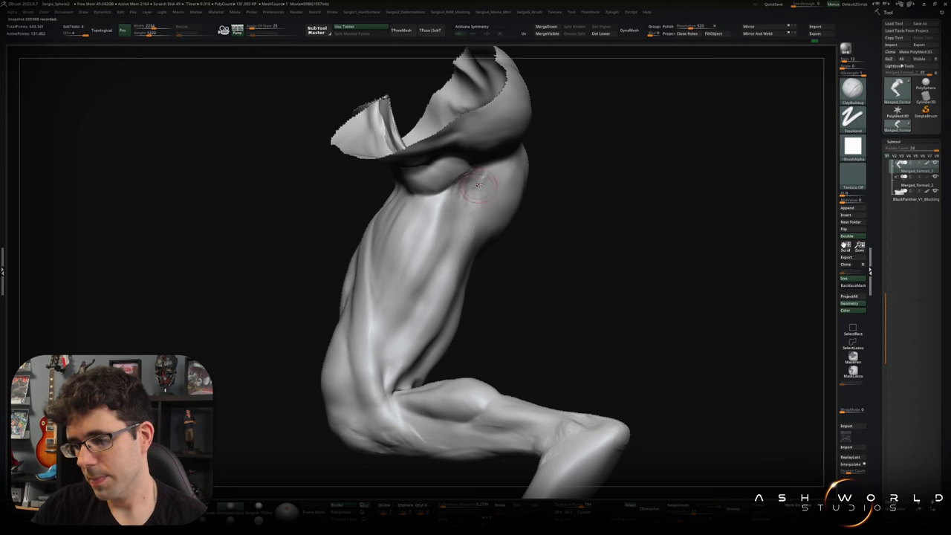
{"action": "key", "text": "shift"}
{"action": "right_click_drag", "start_coordinate": [473, 208], "coordinate": [457, 166]}
{"action": "left_click_drag", "start_coordinate": [462, 172], "coordinate": [439, 183]}
{"action": "key", "text": "shift"}
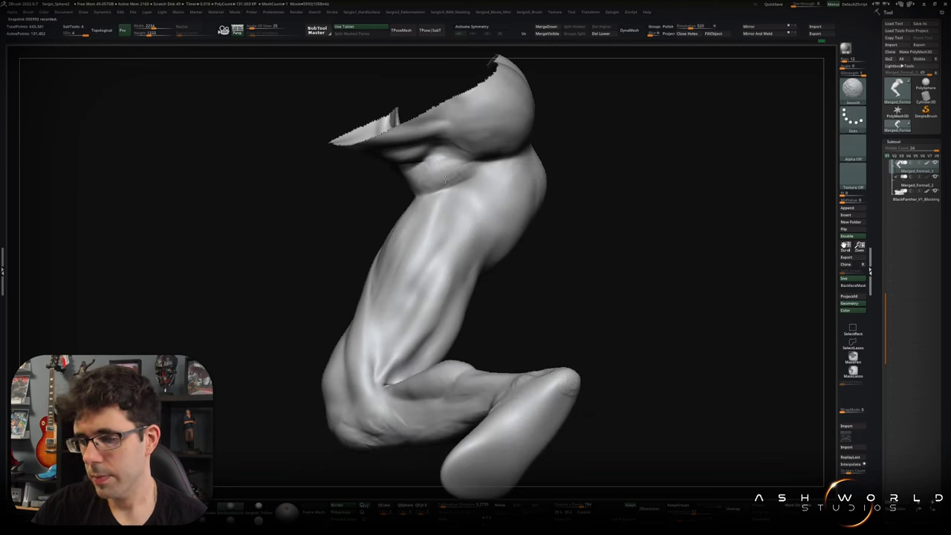
{"action": "mouse_move", "coordinate": [444, 168]}
{"action": "right_mouse_down"}
{"action": "mouse_move", "coordinate": [468, 275]}
{"action": "mouse_move", "coordinate": [436, 251]}
{"action": "mouse_move", "coordinate": [456, 272]}
{"action": "mouse_move", "coordinate": [441, 289]}
{"action": "right_mouse_up"}
{"action": "key", "text": "shift"}
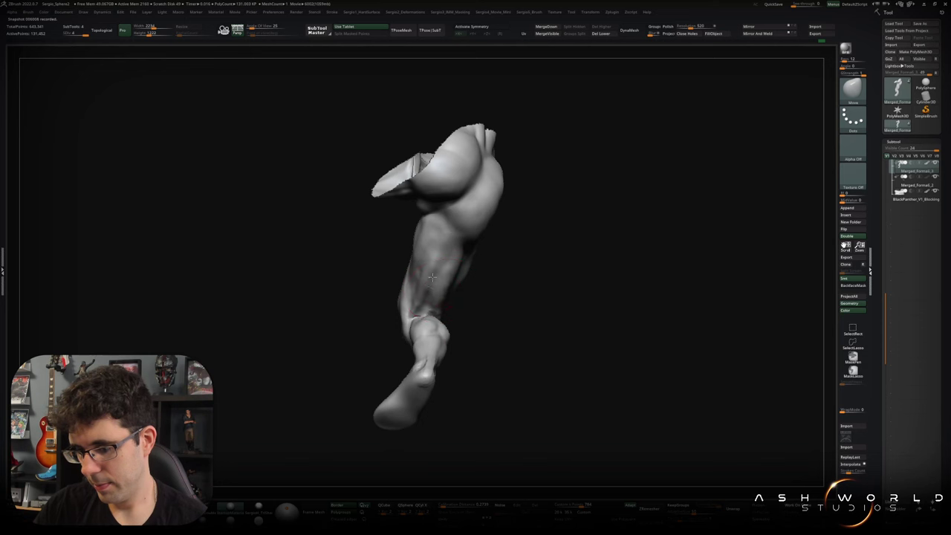
{"action": "mouse_move", "coordinate": [444, 286]}
{"action": "right_mouse_down"}
{"action": "mouse_move", "coordinate": [437, 275]}
{"action": "mouse_move", "coordinate": [480, 304]}
{"action": "mouse_move", "coordinate": [484, 350]}
{"action": "mouse_move", "coordinate": [476, 322]}
{"action": "mouse_move", "coordinate": [486, 338]}
{"action": "right_mouse_up"}
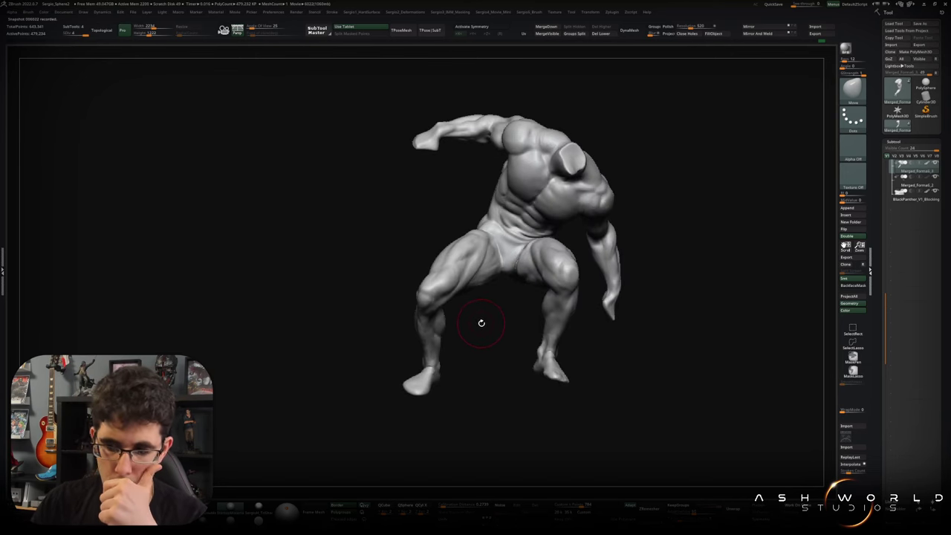
Orbit the full figure and select the arm piece for editing.
{"action": "mouse_move", "coordinate": [485, 295]}
{"action": "right_mouse_down"}
{"action": "mouse_move", "coordinate": [430, 238]}
{"action": "mouse_move", "coordinate": [492, 212]}
{"action": "mouse_move", "coordinate": [505, 191]}
{"action": "right_mouse_up"}
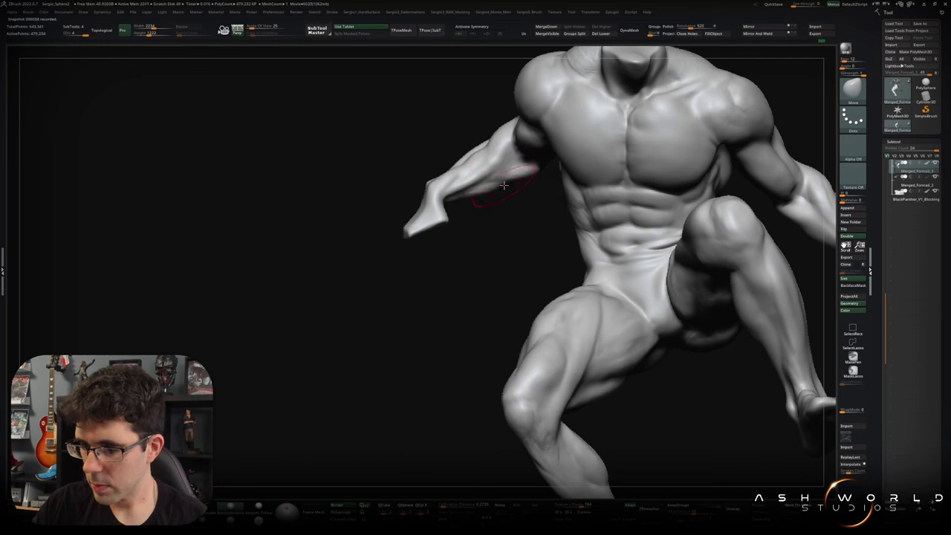
{"action": "right_click_drag", "start_coordinate": [505, 196], "coordinate": [503, 189]}
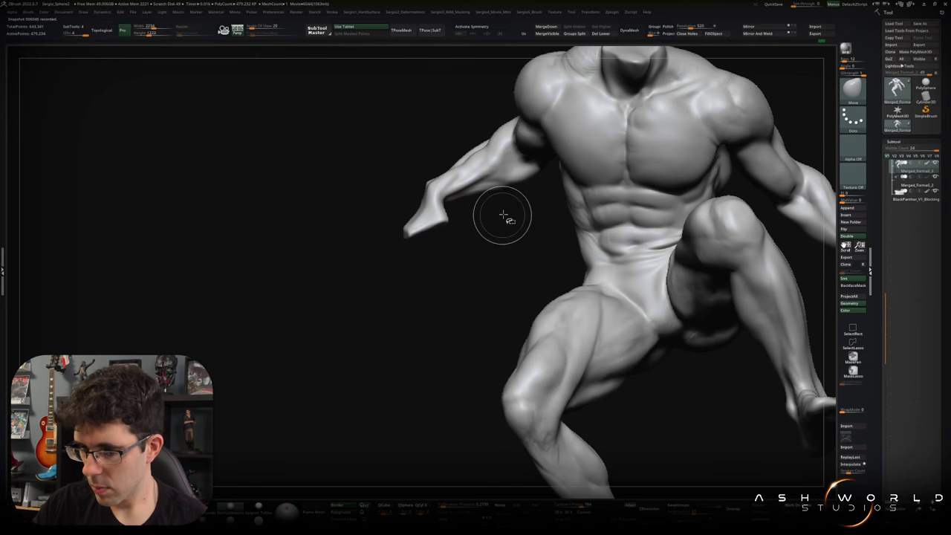
{"action": "right_click_drag", "start_coordinate": [501, 215], "coordinate": [525, 182]}
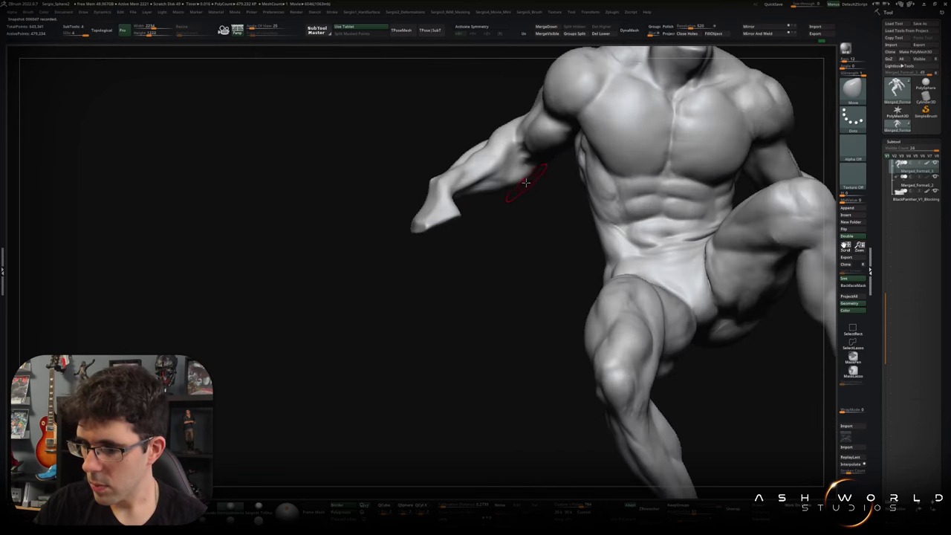
{"action": "mouse_move", "coordinate": [509, 189]}
{"action": "right_mouse_down"}
{"action": "mouse_move", "coordinate": [499, 265]}
{"action": "mouse_move", "coordinate": [486, 201]}
{"action": "mouse_move", "coordinate": [520, 223]}
{"action": "mouse_move", "coordinate": [493, 184]}
{"action": "mouse_move", "coordinate": [499, 212]}
{"action": "mouse_move", "coordinate": [575, 221]}
{"action": "mouse_move", "coordinate": [510, 216]}
{"action": "mouse_move", "coordinate": [489, 156]}
{"action": "mouse_move", "coordinate": [498, 157]}
{"action": "right_mouse_up"}
{"action": "left_click", "coordinate": [510, 215], "text": "alt"}
{"action": "key", "text": "q"}
Switch between the Standard and Move brushes and orbit to the back and arm.
{"action": "key", "text": "b"}
{"action": "key", "text": "s"}
{"action": "key", "text": "t"}
{"action": "key", "text": "b"}
{"action": "key", "text": "m"}
{"action": "key", "text": "v"}
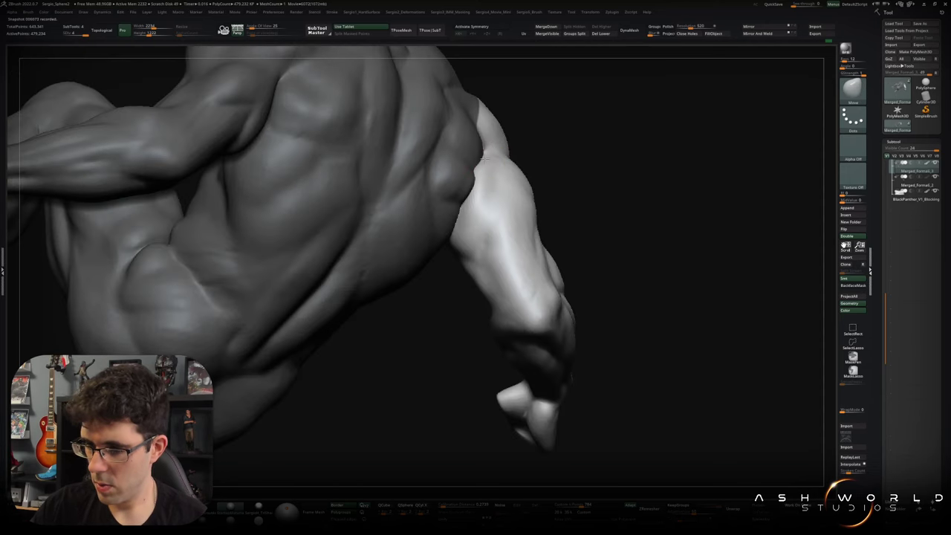
{"action": "right_click_drag", "start_coordinate": [482, 208], "coordinate": [465, 216]}
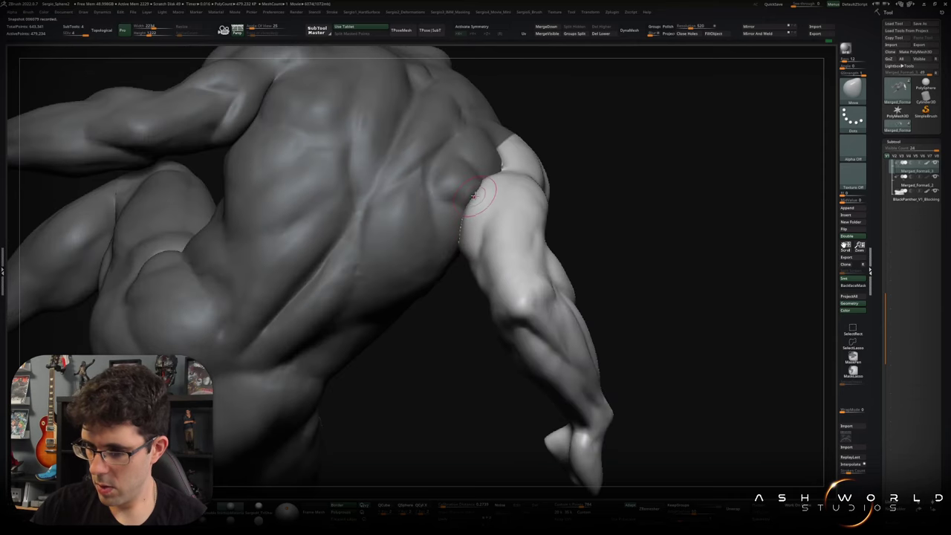
{"action": "right_click_drag", "start_coordinate": [459, 228], "coordinate": [474, 221]}
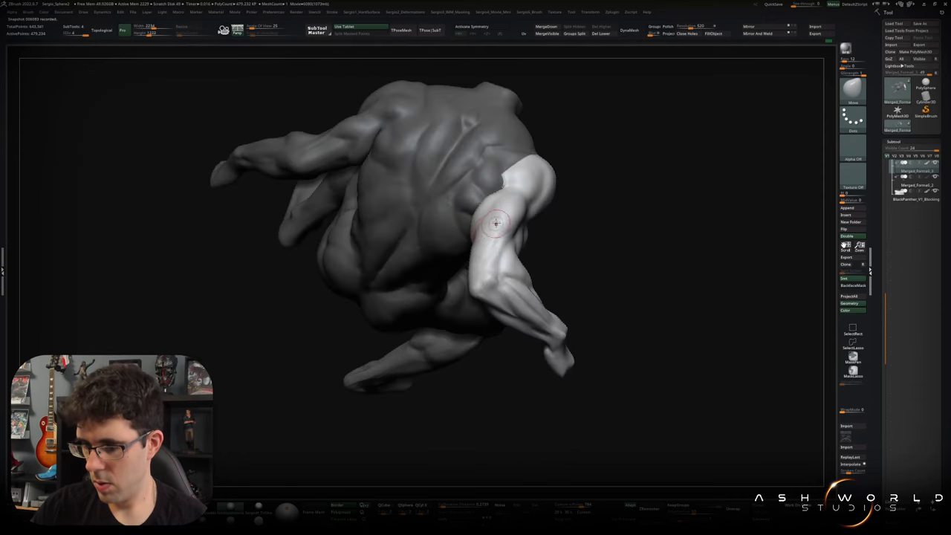
{"action": "mouse_move", "coordinate": [475, 221]}
{"action": "right_mouse_down"}
{"action": "mouse_move", "coordinate": [458, 267]}
{"action": "mouse_move", "coordinate": [471, 240]}
{"action": "right_mouse_up"}
Add a ClayBuildup stroke on the upper arm and smooth its streaky marks.
{"action": "key", "text": "b"}
{"action": "key", "text": "c"}
{"action": "key", "text": "b"}
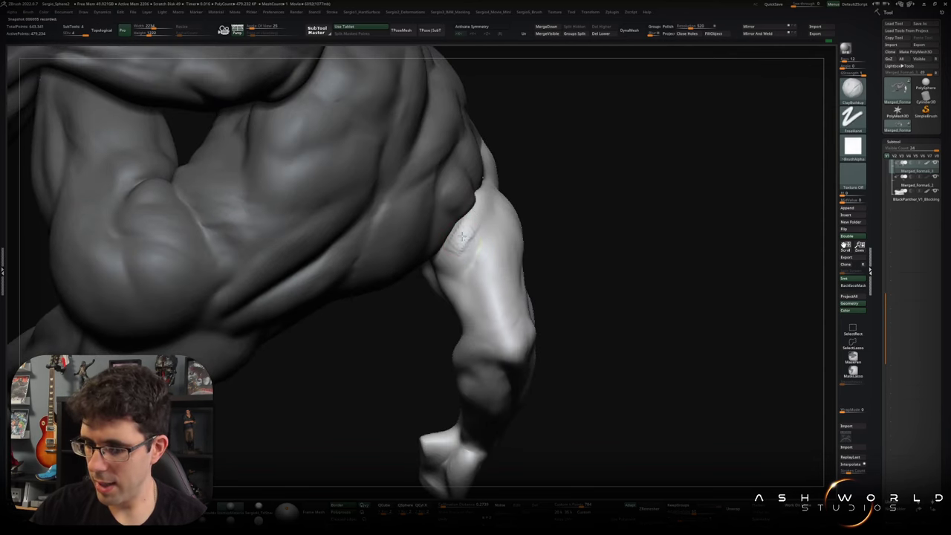
{"action": "left_click_drag", "start_coordinate": [473, 223], "coordinate": [454, 248]}
{"action": "right_click_drag", "start_coordinate": [455, 248], "coordinate": [493, 215]}
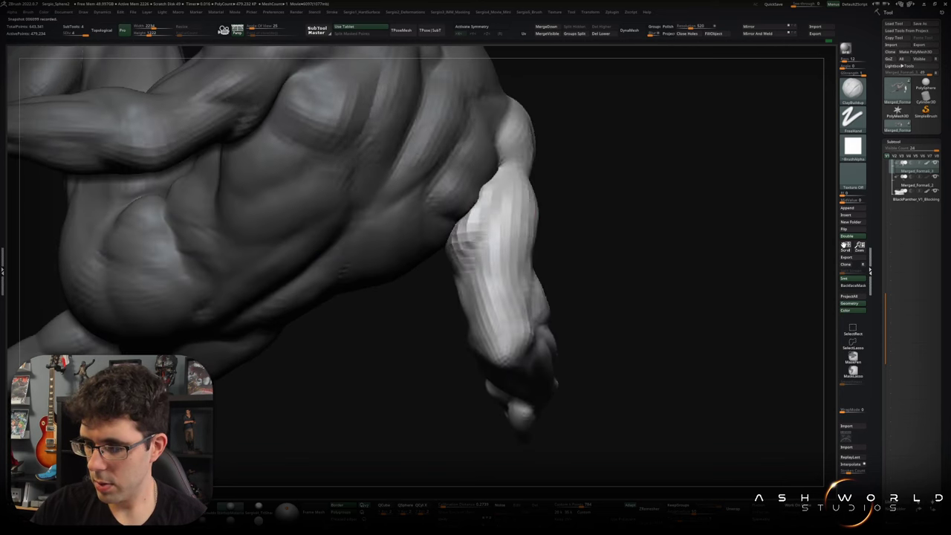
{"action": "left_click", "coordinate": [482, 223], "text": "ctrl+shift"}
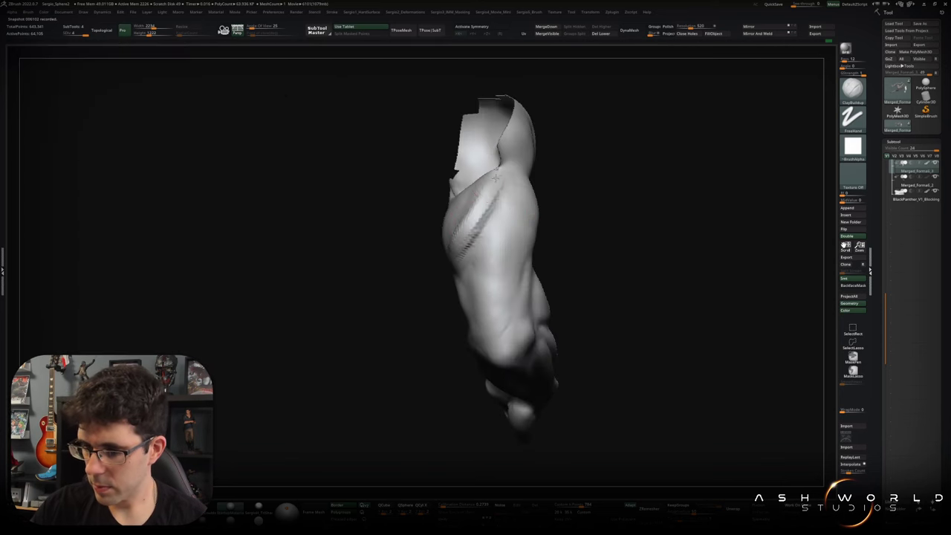
{"action": "left_click_drag", "start_coordinate": [498, 182], "coordinate": [454, 227], "text": "shift"}
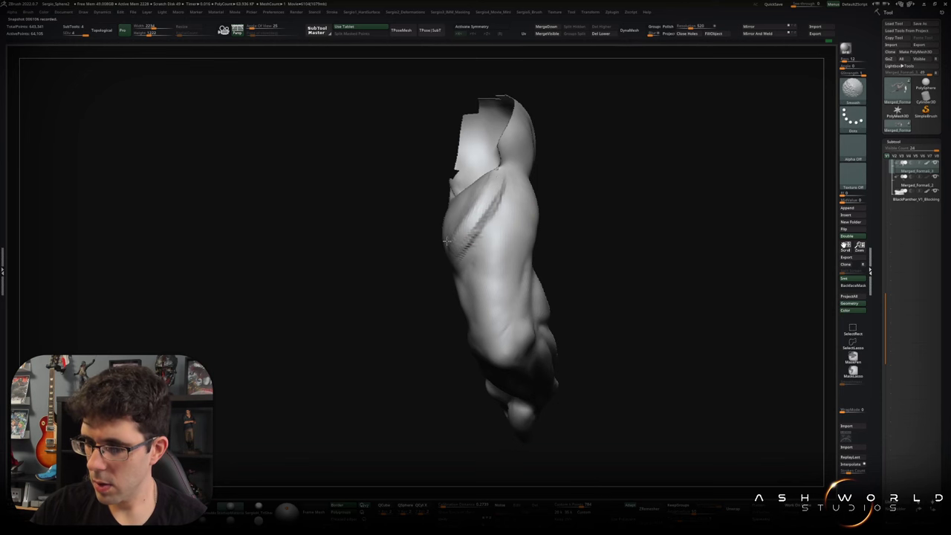
{"action": "left_click", "coordinate": [538, 208], "text": "ctrl+shift"}
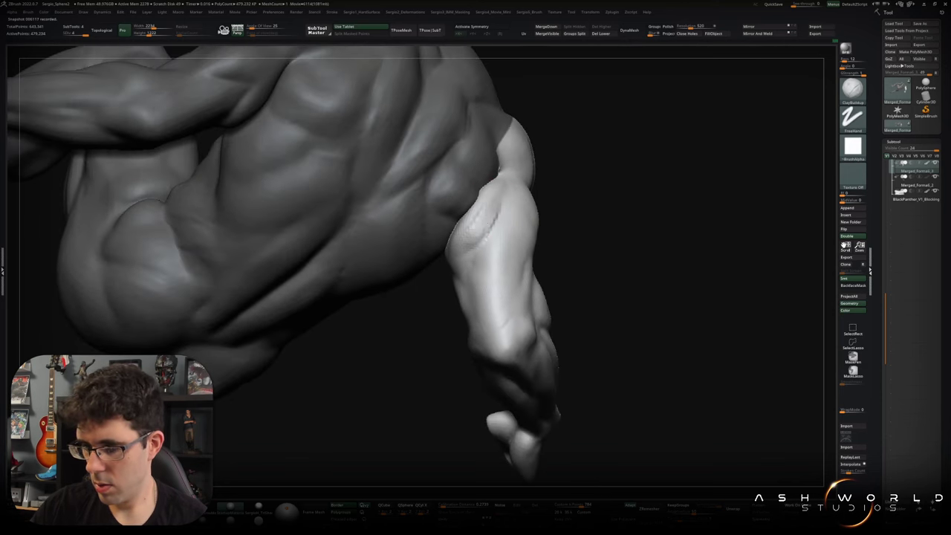
{"action": "left_click_drag", "start_coordinate": [498, 190], "coordinate": [495, 205], "text": "shift"}
Sculpt a stroke up the back of the upper arm toward the shoulder, then smooth.
{"action": "right_click_drag", "start_coordinate": [460, 252], "coordinate": [507, 184]}
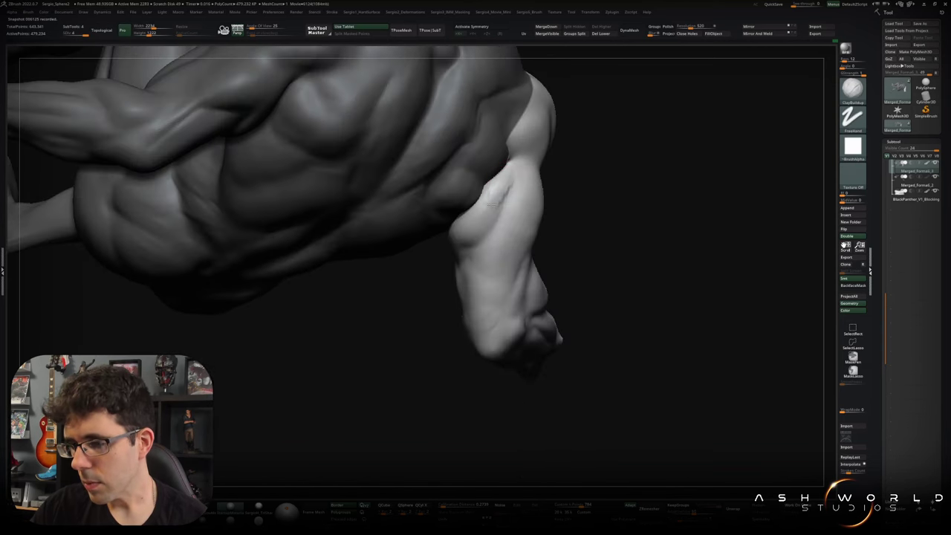
{"action": "left_click_drag", "start_coordinate": [491, 207], "coordinate": [517, 179]}
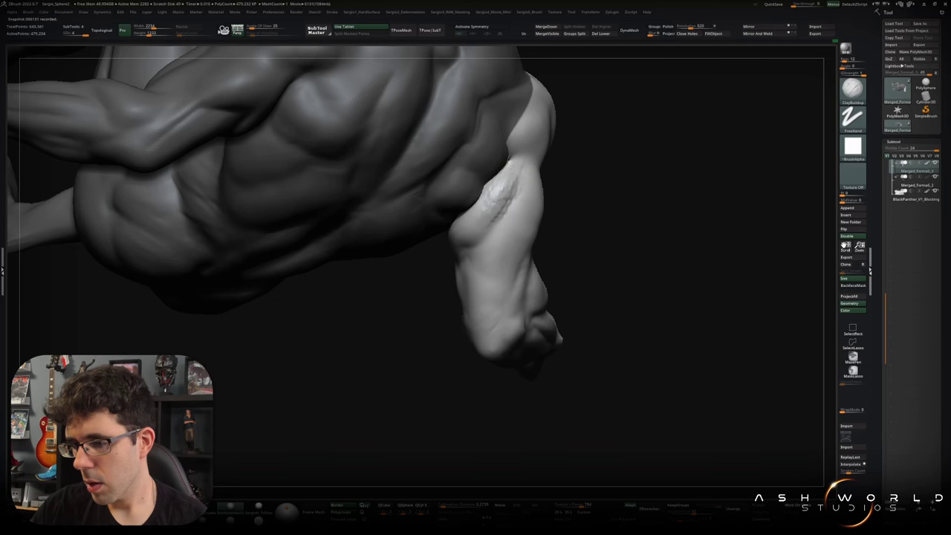
{"action": "right_click_drag", "start_coordinate": [512, 163], "coordinate": [545, 223]}
{"action": "key", "text": "shift"}
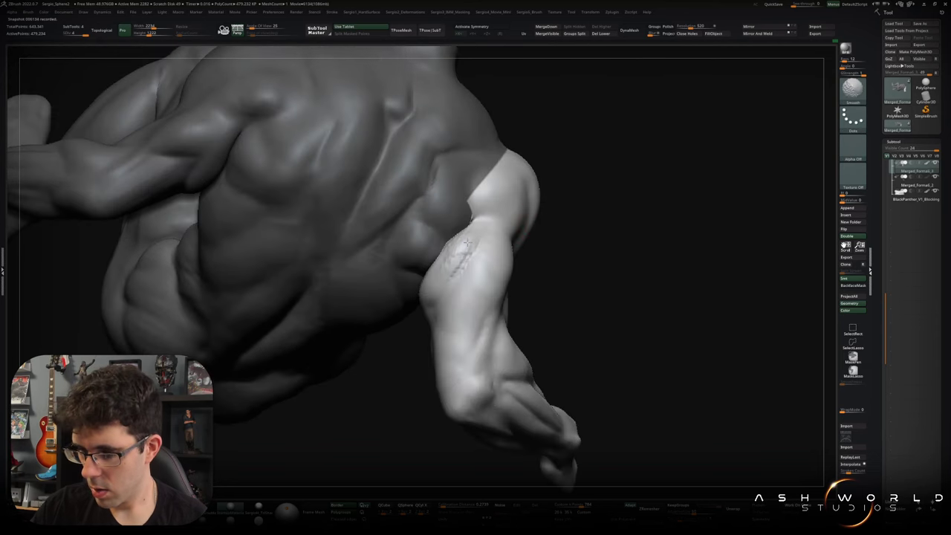
{"action": "mouse_move", "coordinate": [456, 236]}
{"action": "right_mouse_down"}
{"action": "mouse_move", "coordinate": [542, 192]}
{"action": "mouse_move", "coordinate": [483, 260]}
{"action": "mouse_move", "coordinate": [439, 343]}
{"action": "right_mouse_up"}
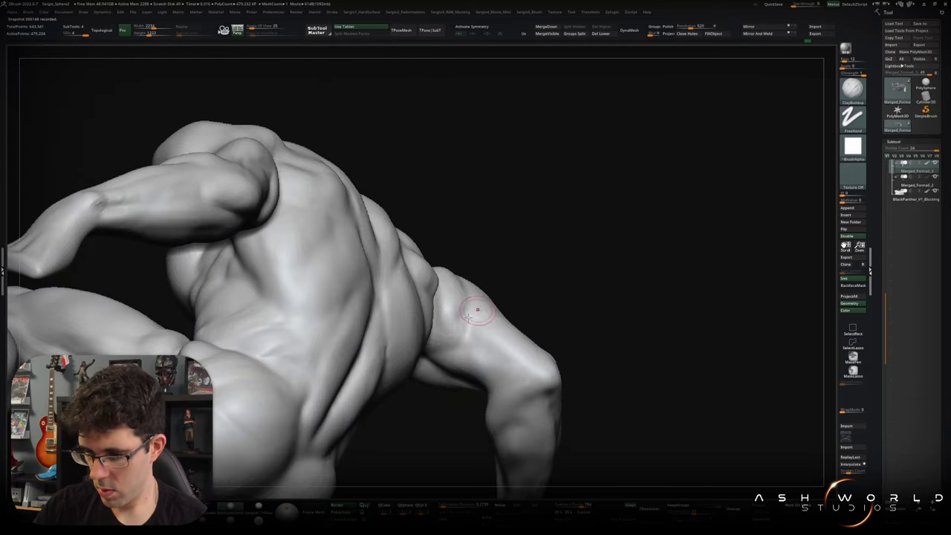
Build up clay on the back of the deltoid with ClayBuildup and smooth the strokes.
{"action": "mouse_move", "coordinate": [447, 344]}
{"action": "right_mouse_down"}
{"action": "mouse_move", "coordinate": [447, 294]}
{"action": "mouse_move", "coordinate": [418, 279]}
{"action": "right_mouse_up"}
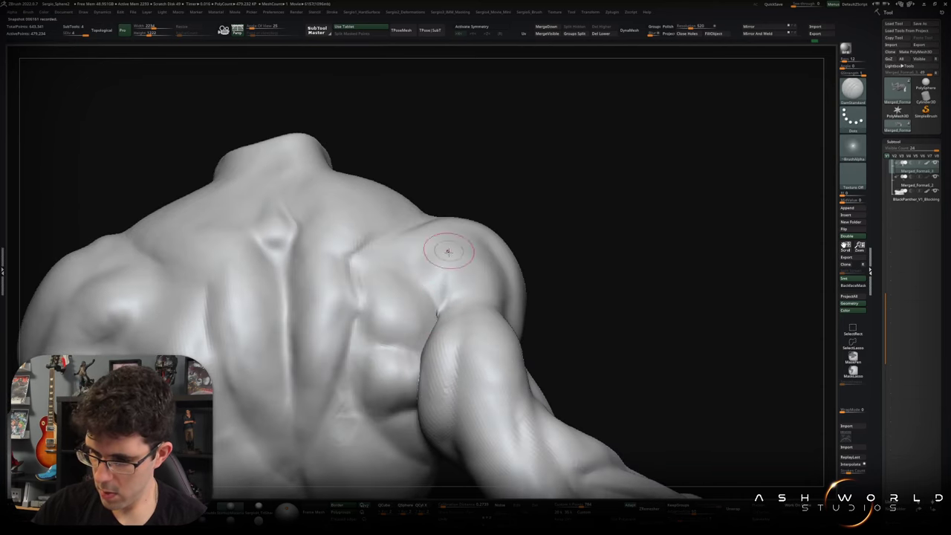
{"action": "right_click_drag", "start_coordinate": [446, 248], "coordinate": [454, 277]}
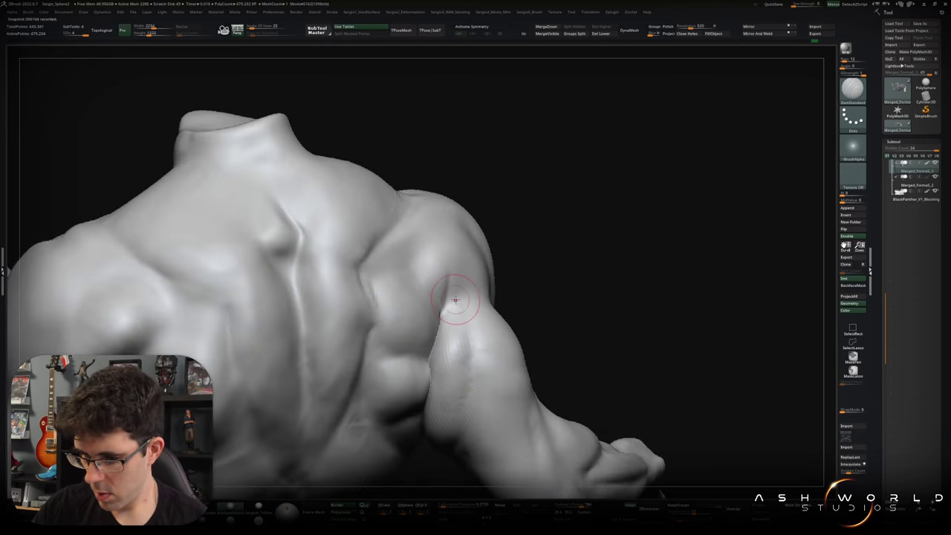
{"action": "key", "text": "b"}
{"action": "key", "text": "c"}
{"action": "key", "text": "b"}
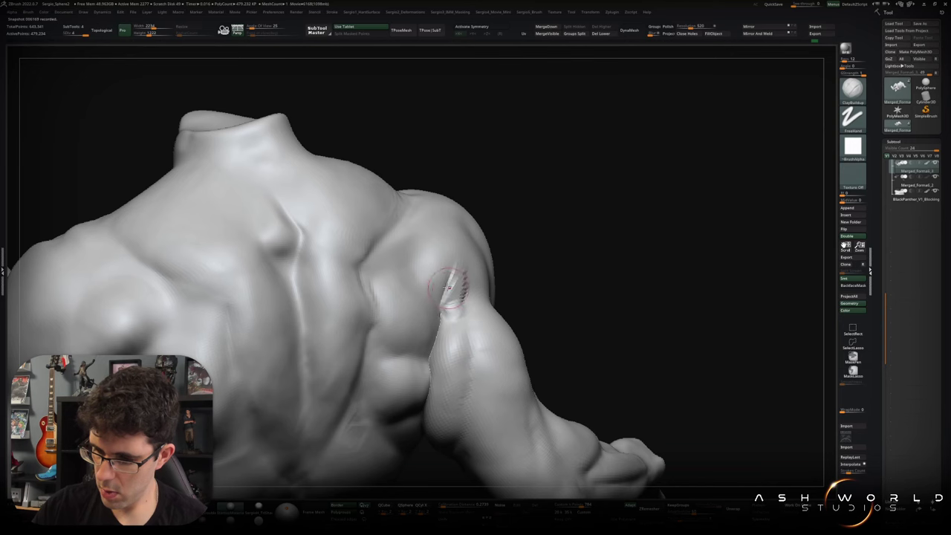
{"action": "mouse_move", "coordinate": [447, 286]}
{"action": "right_mouse_down"}
{"action": "mouse_move", "coordinate": [444, 256]}
{"action": "mouse_move", "coordinate": [439, 295]}
{"action": "right_mouse_up"}
{"action": "key", "text": "shift+d"}
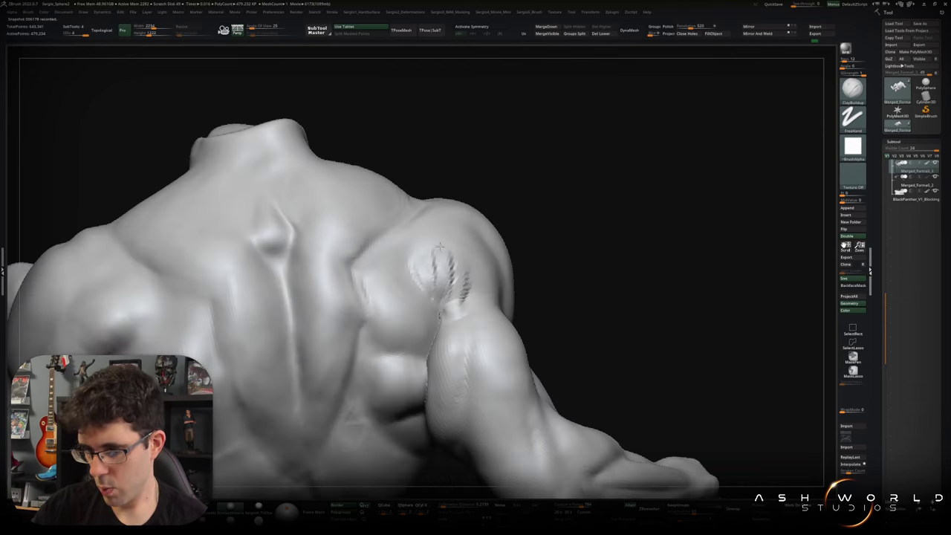
{"action": "key", "text": "shift"}
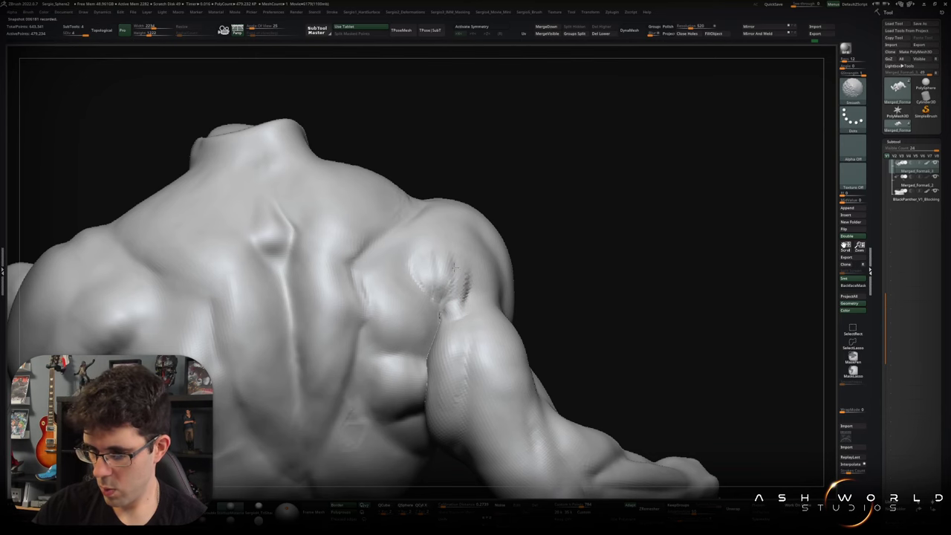
Orbit around the torso and add more ClayBuildup and smoothing where the deltoid meets the armpit.
{"action": "right_click_drag", "start_coordinate": [439, 270], "coordinate": [459, 299]}
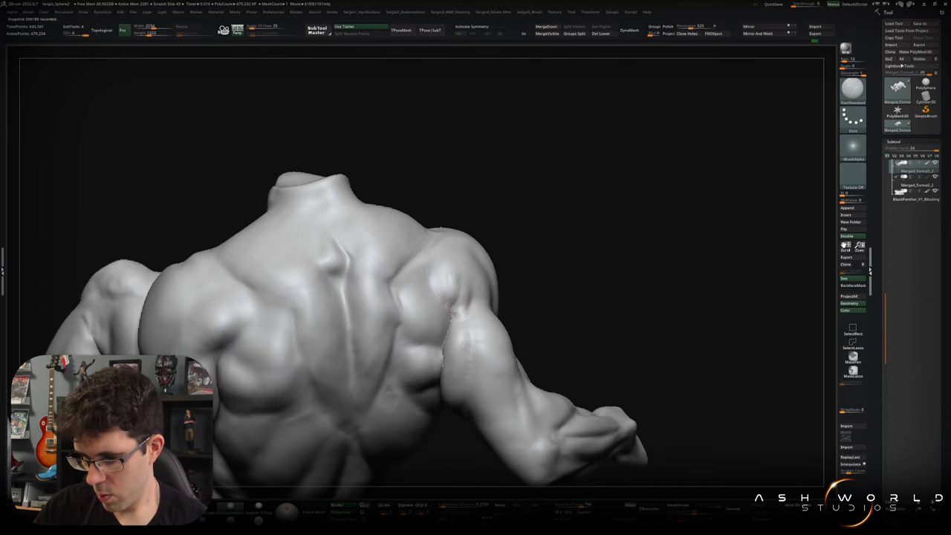
{"action": "right_click_drag", "start_coordinate": [450, 307], "coordinate": [462, 303]}
{"action": "mouse_move", "coordinate": [463, 263]}
{"action": "right_mouse_down"}
{"action": "mouse_move", "coordinate": [475, 309]}
{"action": "mouse_move", "coordinate": [468, 297]}
{"action": "right_mouse_up"}
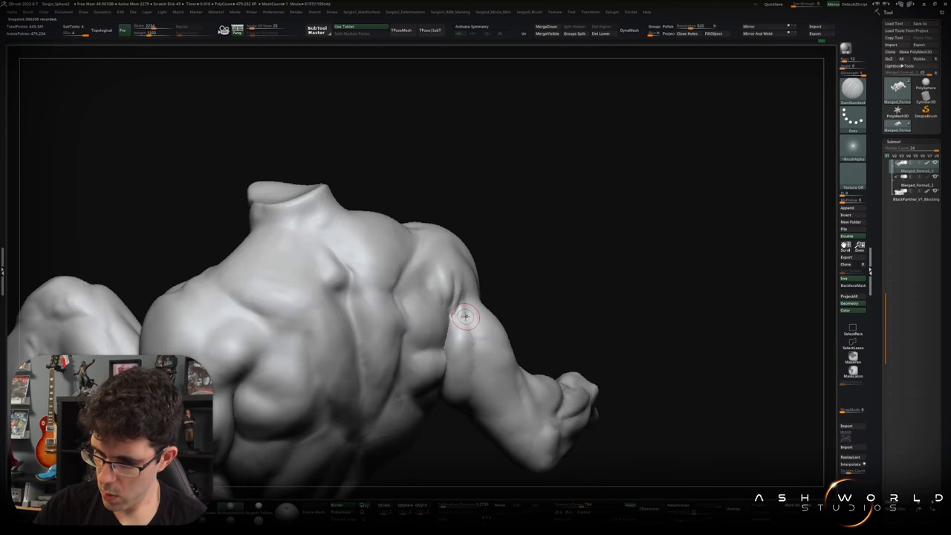
{"action": "key", "text": "b"}
{"action": "key", "text": "c"}
{"action": "key", "text": "b"}
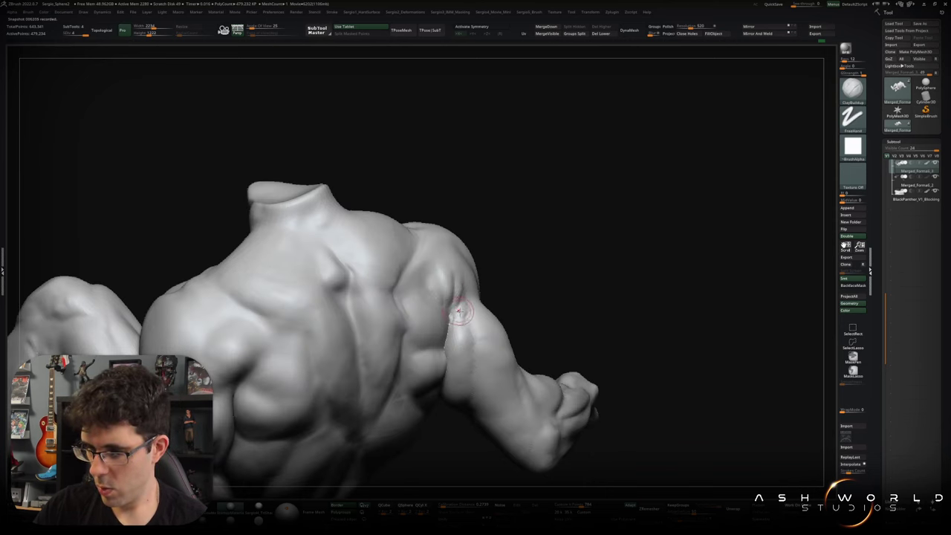
{"action": "right_click_drag", "start_coordinate": [458, 312], "coordinate": [465, 307]}
{"action": "mouse_move", "coordinate": [451, 264]}
{"action": "right_mouse_down"}
{"action": "mouse_move", "coordinate": [464, 348]}
{"action": "mouse_move", "coordinate": [452, 357]}
{"action": "right_mouse_up"}
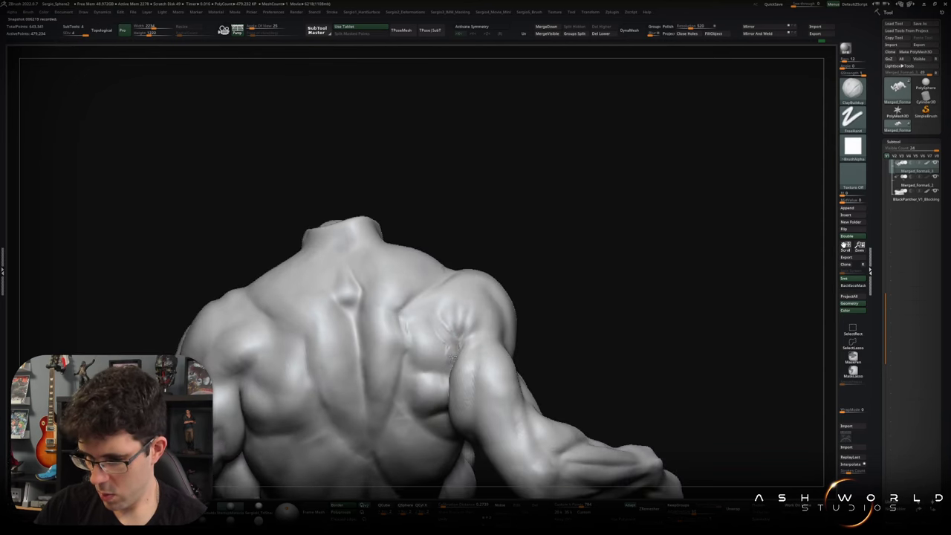
{"action": "key", "text": "shift"}
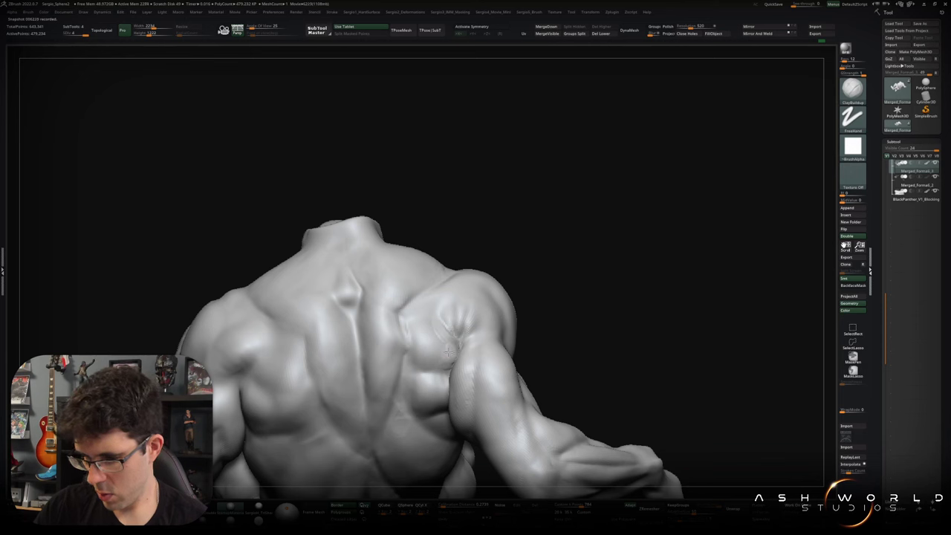
{"action": "left_click_drag", "start_coordinate": [452, 353], "coordinate": [453, 358], "text": "ctrl+shift"}
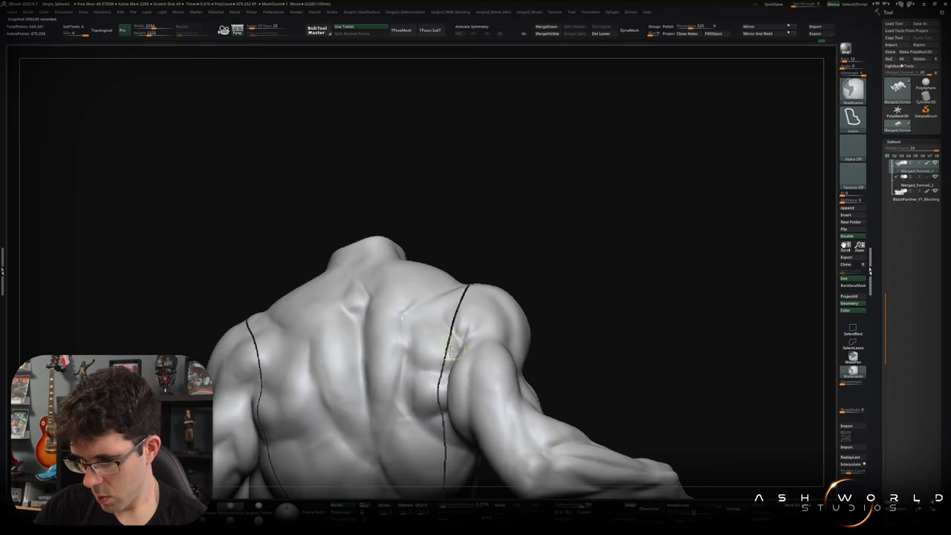
Smooth the armpit on the isolated torso, then reveal the whole figure again.
{"action": "right_click_drag", "start_coordinate": [452, 356], "coordinate": [447, 364]}
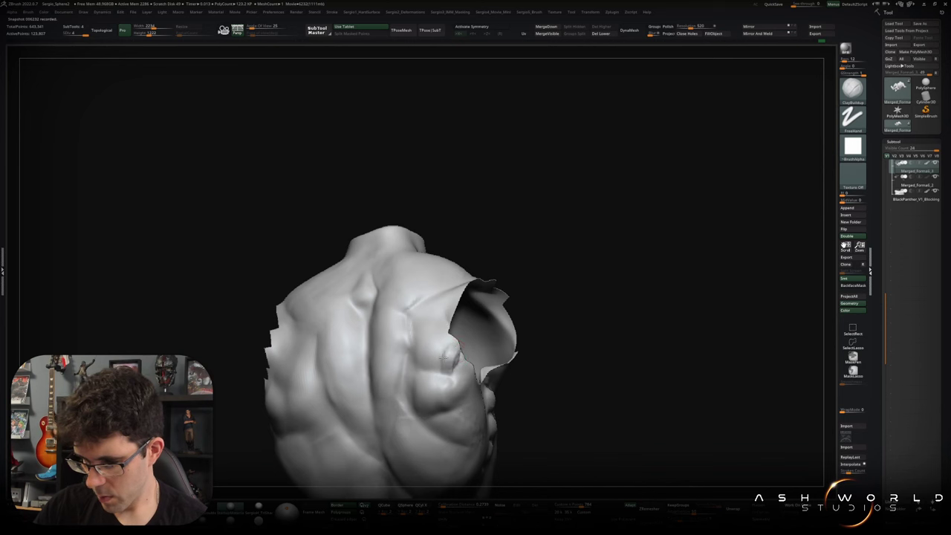
{"action": "key", "text": "shift"}
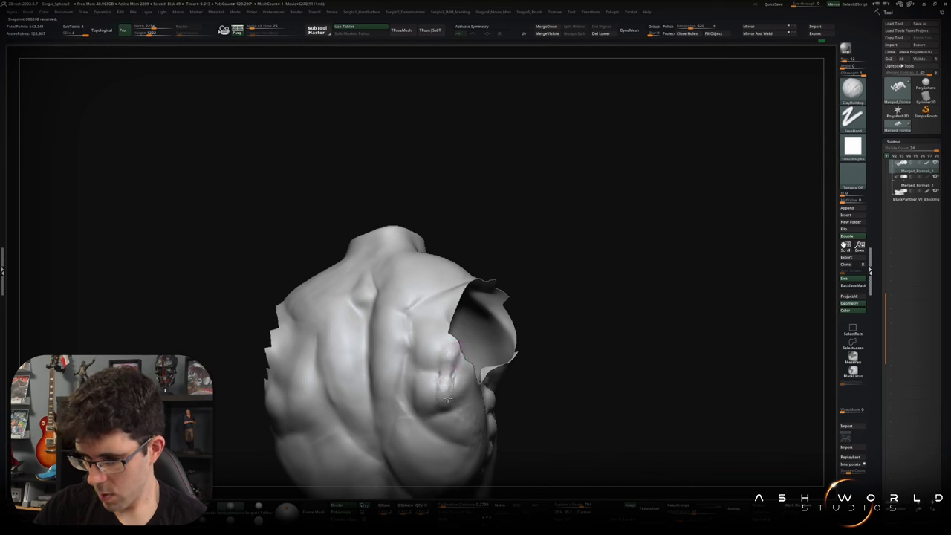
{"action": "right_click_drag", "start_coordinate": [444, 387], "coordinate": [446, 407]}
{"action": "key", "text": "shift"}
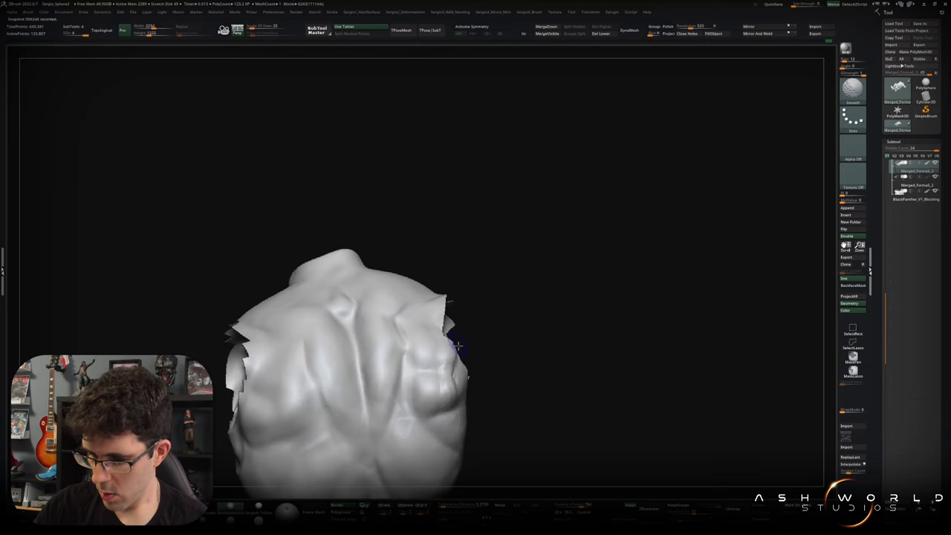
{"action": "right_click_drag", "start_coordinate": [453, 342], "coordinate": [443, 385]}
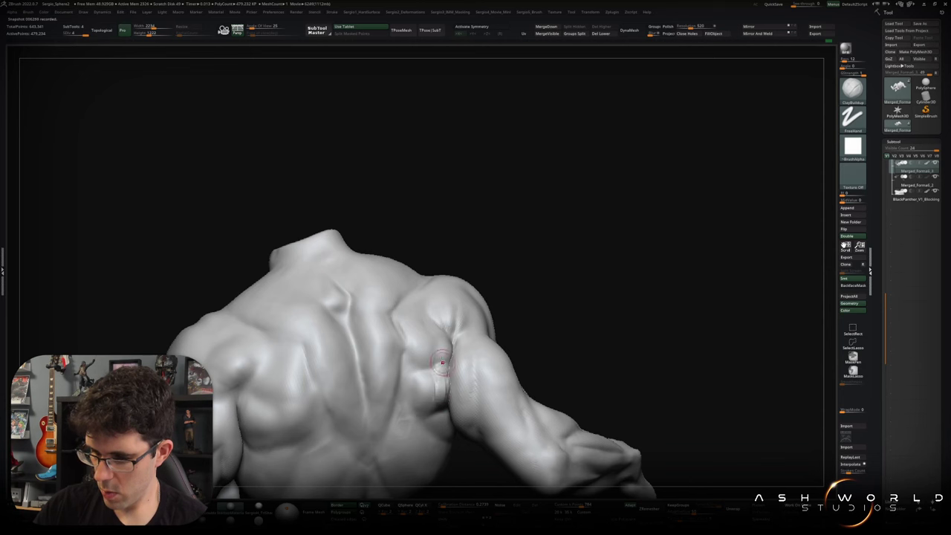
Lasso-hide the arm again and smooth the armpit behind the shoulder.
{"action": "left_click_drag", "start_coordinate": [442, 385], "coordinate": [250, 425], "text": "ctrl+shift"}
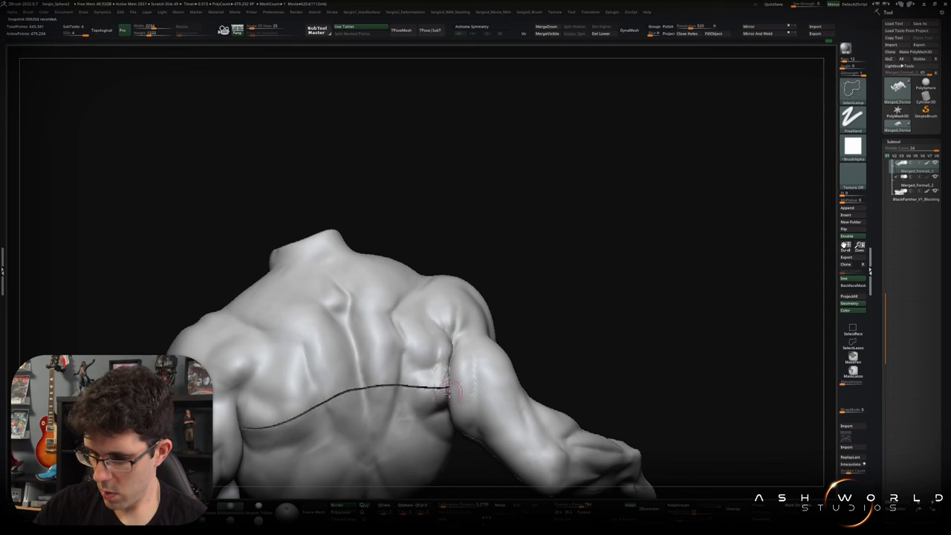
{"action": "right_click_drag", "start_coordinate": [250, 424], "coordinate": [444, 371]}
{"action": "left_click", "coordinate": [444, 371], "text": "ctrl+shift"}
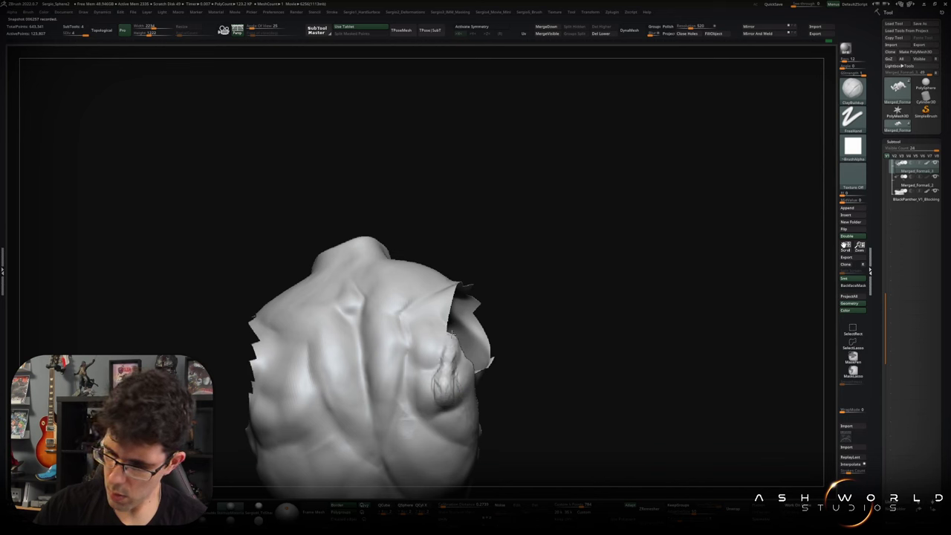
{"action": "key", "text": "shift"}
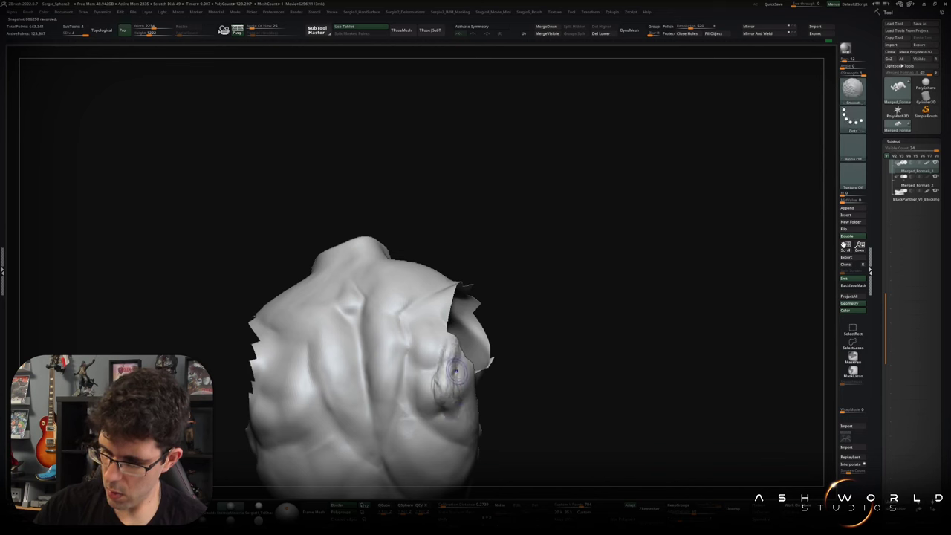
{"action": "left_click_drag", "start_coordinate": [496, 342], "coordinate": [460, 368]}
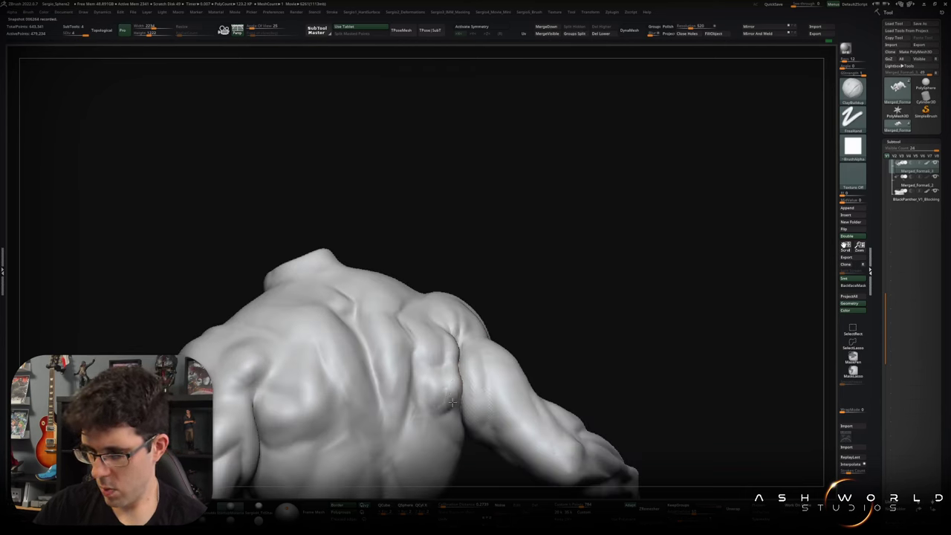
Smooth the armpit fold beneath the rear deltoid, then view the back squarely from a higher angle.
{"action": "key", "text": "shift"}
{"action": "left_click_drag", "start_coordinate": [448, 404], "coordinate": [460, 366]}
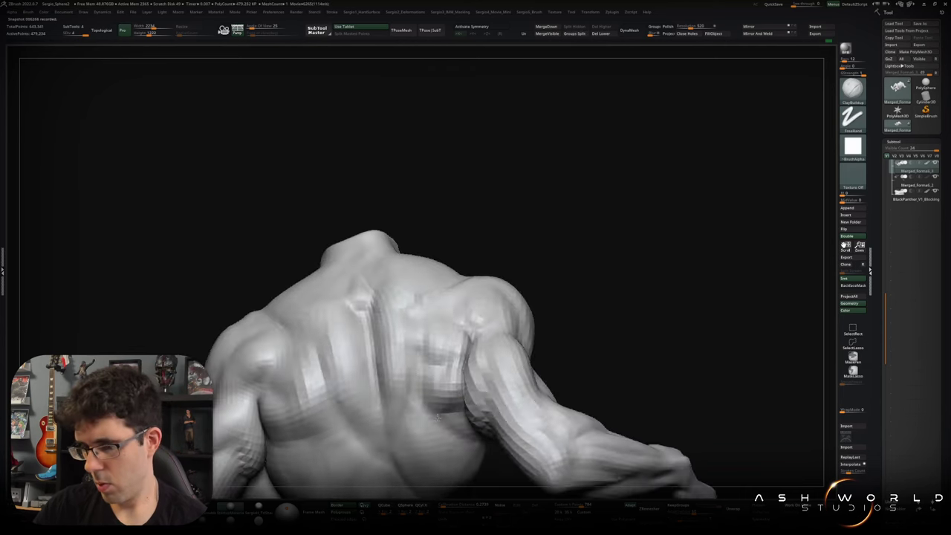
{"action": "scroll", "coordinate": [460, 367], "scroll_direction": "up", "scroll_amount": 3}
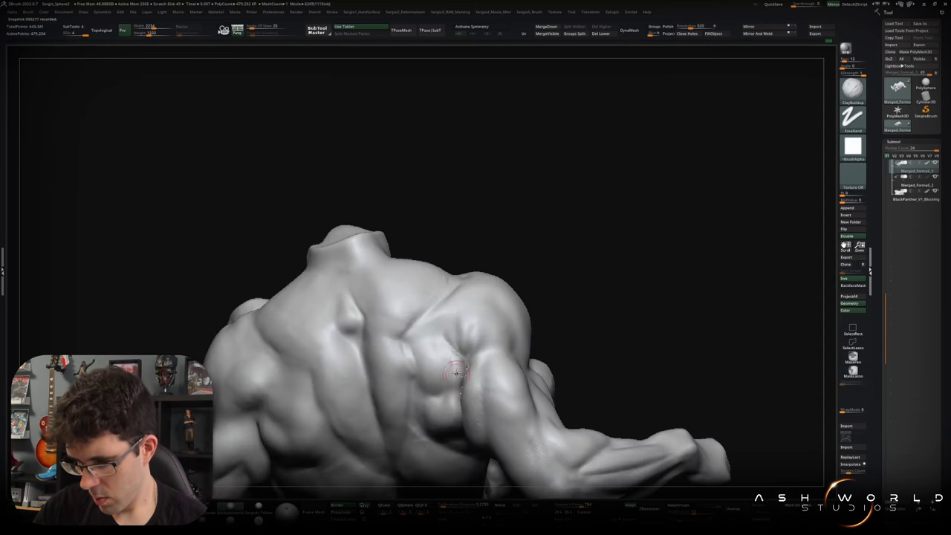
{"action": "left_click_drag", "start_coordinate": [453, 345], "coordinate": [458, 375]}
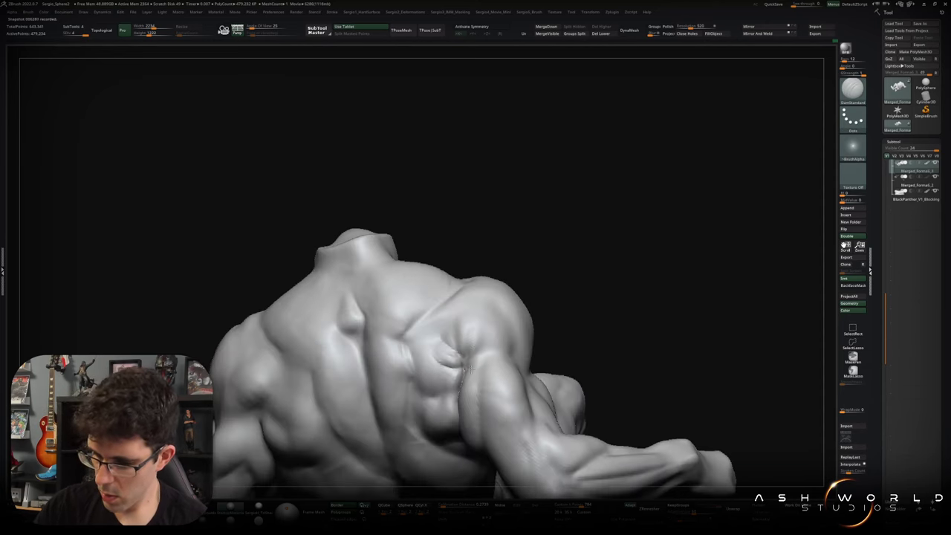
{"action": "key", "text": "shift"}
{"action": "left_click_drag", "start_coordinate": [493, 289], "coordinate": [559, 301]}
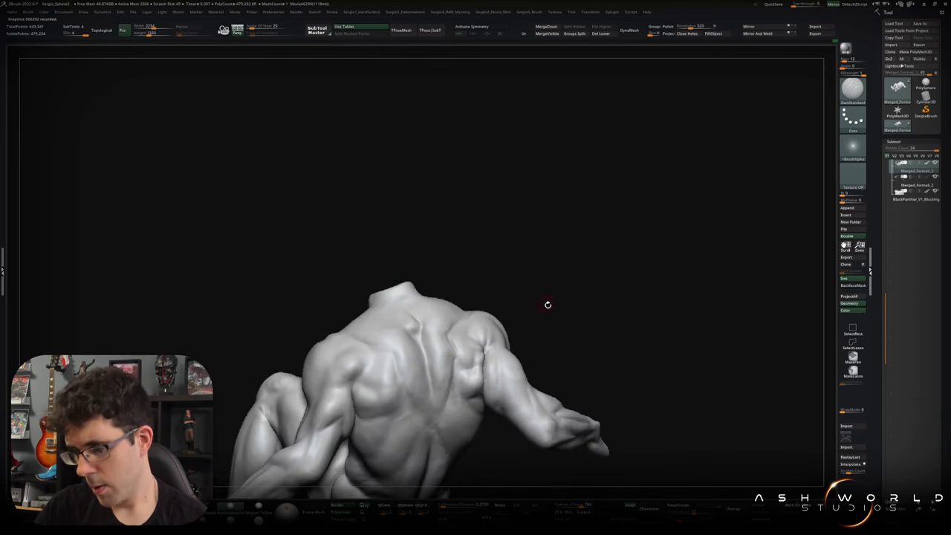
{"action": "left_click_drag", "start_coordinate": [531, 329], "coordinate": [546, 310]}
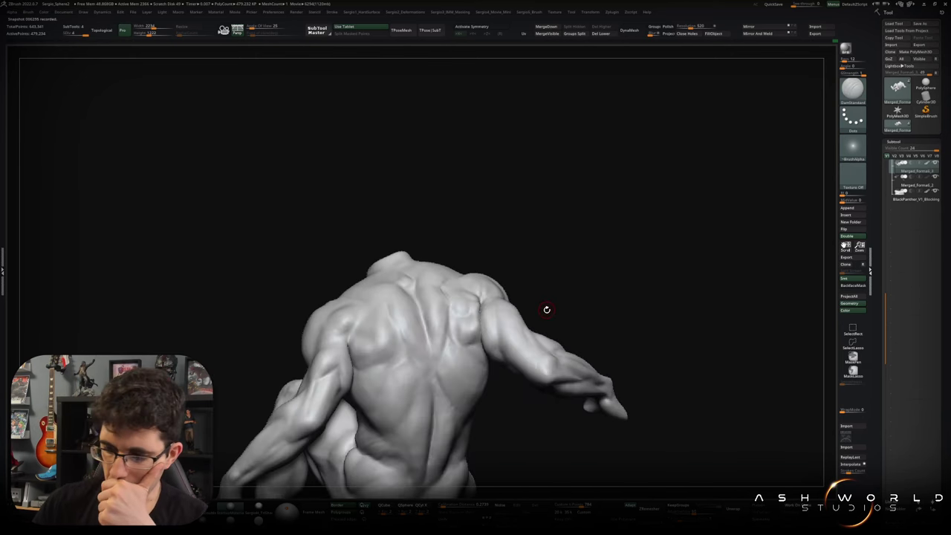
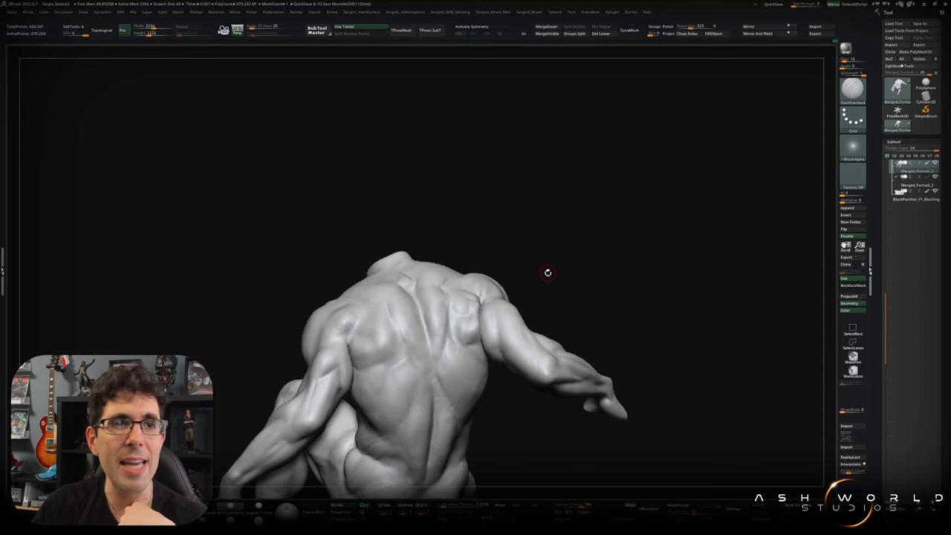
Zoom in on the back and armpit, isolating with a lasso and then selecting the cloth piece.
{"action": "mouse_move", "coordinate": [547, 272]}
{"action": "left_mouse_down"}
{"action": "mouse_move", "coordinate": [582, 289]}
{"action": "mouse_move", "coordinate": [573, 300]}
{"action": "mouse_move", "coordinate": [588, 257]}
{"action": "mouse_move", "coordinate": [547, 298]}
{"action": "left_mouse_up"}
{"action": "mouse_move", "coordinate": [548, 299]}
{"action": "right_mouse_down", "text": "ctrl"}
{"action": "mouse_move", "coordinate": [452, 296]}
{"action": "mouse_move", "coordinate": [456, 340]}
{"action": "right_mouse_up", "text": "ctrl"}
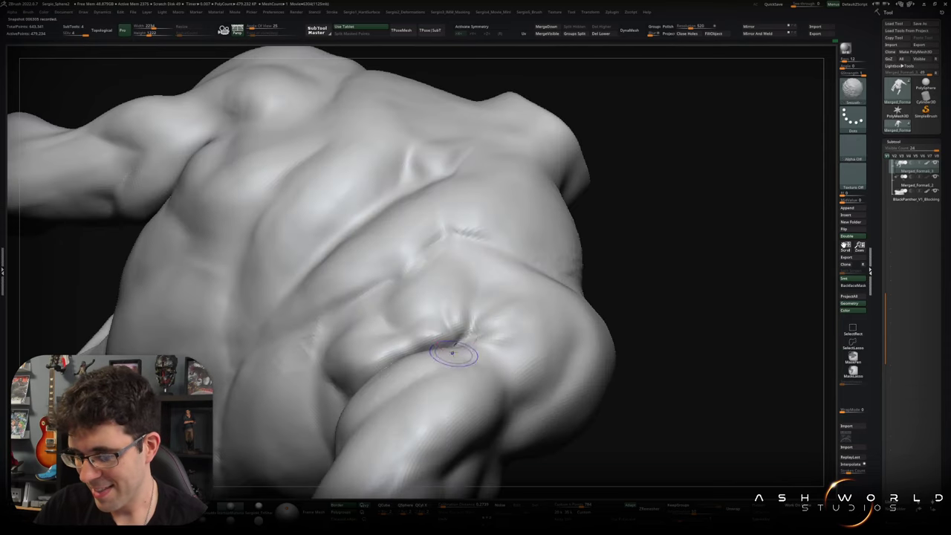
{"action": "left_click_drag", "start_coordinate": [452, 353], "coordinate": [471, 318], "text": "ctrl+shift"}
{"action": "left_click", "coordinate": [471, 318], "text": "ctrl+shift"}
{"action": "left_click", "coordinate": [448, 330], "text": "alt"}
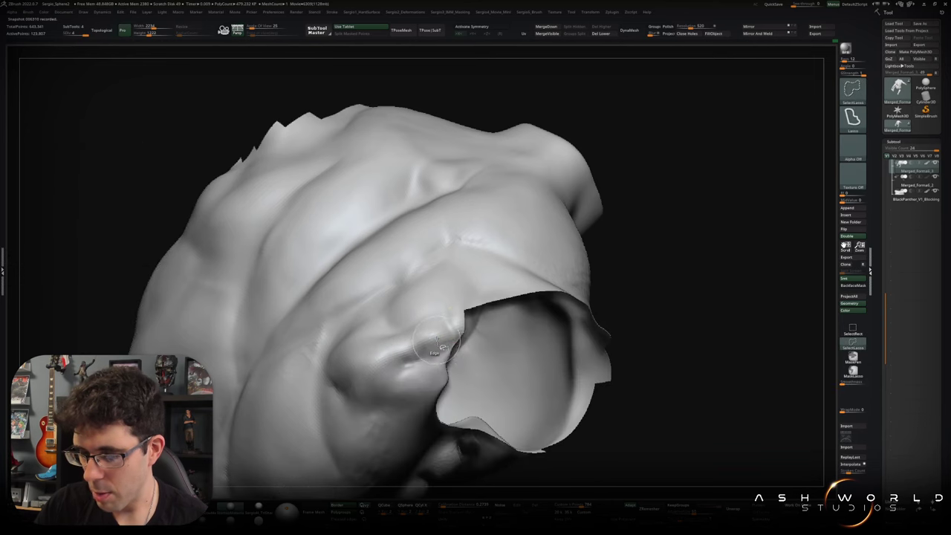
Sculpt the back, shoulder blade and arm, orbiting around the torso from several angles.
{"action": "left_click_drag", "start_coordinate": [448, 334], "coordinate": [451, 341]}
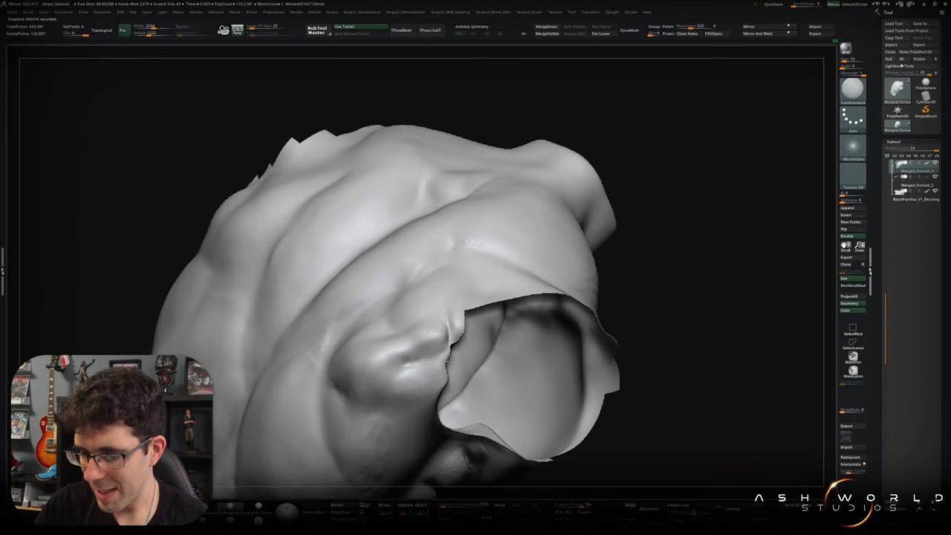
{"action": "mouse_move", "coordinate": [449, 362]}
{"action": "left_mouse_down"}
{"action": "mouse_move", "coordinate": [548, 328]}
{"action": "mouse_move", "coordinate": [503, 353]}
{"action": "left_mouse_up"}
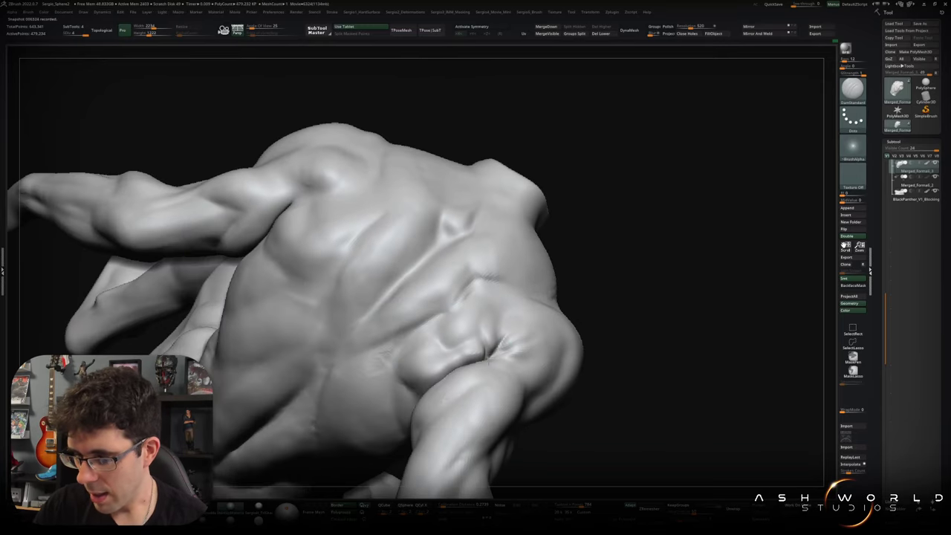
{"action": "left_click_drag", "start_coordinate": [511, 344], "coordinate": [496, 349]}
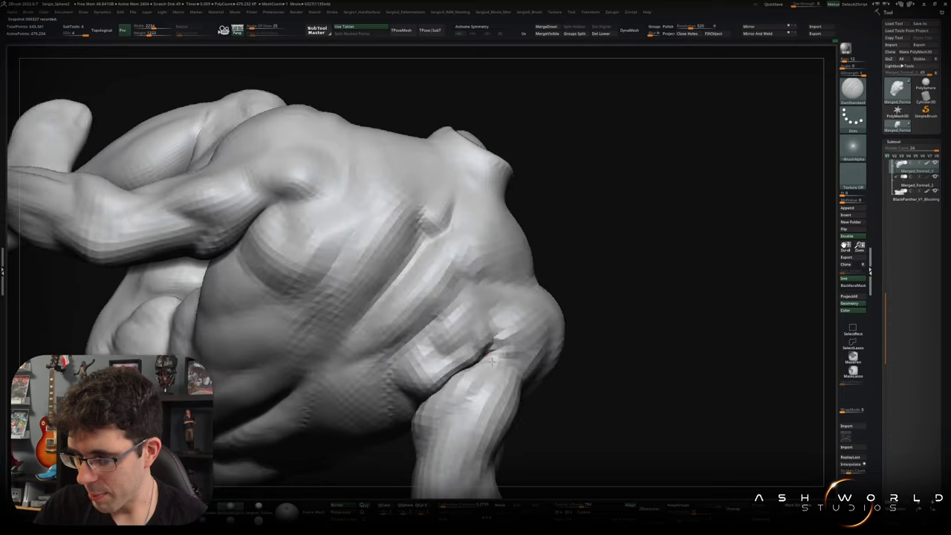
{"action": "left_click_drag", "start_coordinate": [535, 331], "coordinate": [488, 356]}
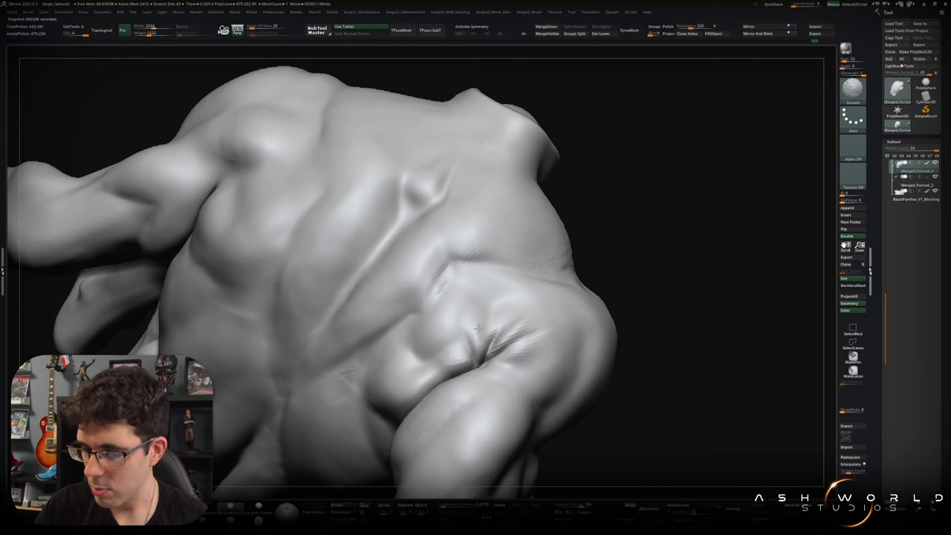
{"action": "left_click_drag", "start_coordinate": [495, 353], "coordinate": [504, 371]}
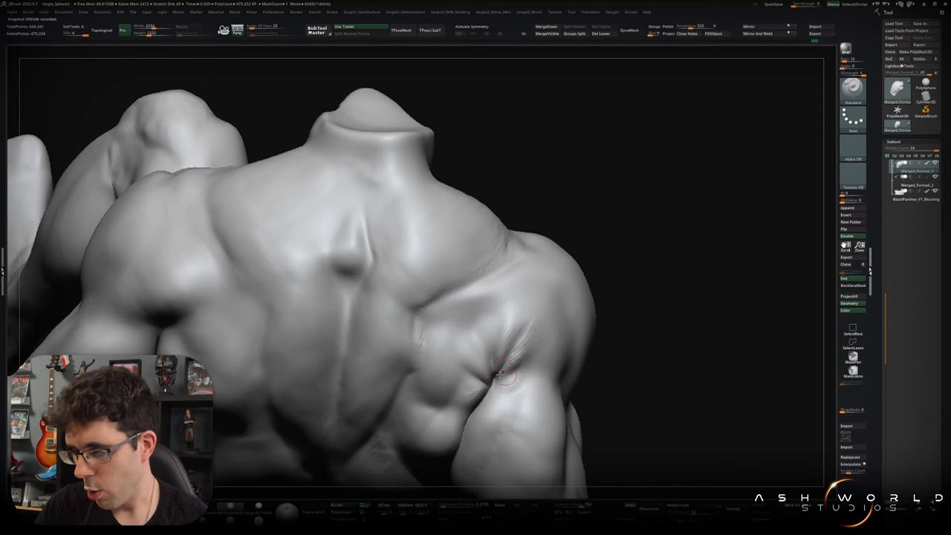
{"action": "mouse_move", "coordinate": [513, 369]}
{"action": "left_mouse_down"}
{"action": "mouse_move", "coordinate": [520, 349]}
{"action": "mouse_move", "coordinate": [512, 374]}
{"action": "left_mouse_up"}
{"action": "mouse_move", "coordinate": [518, 336]}
{"action": "left_mouse_down"}
{"action": "mouse_move", "coordinate": [480, 359]}
{"action": "mouse_move", "coordinate": [500, 385]}
{"action": "left_mouse_up"}
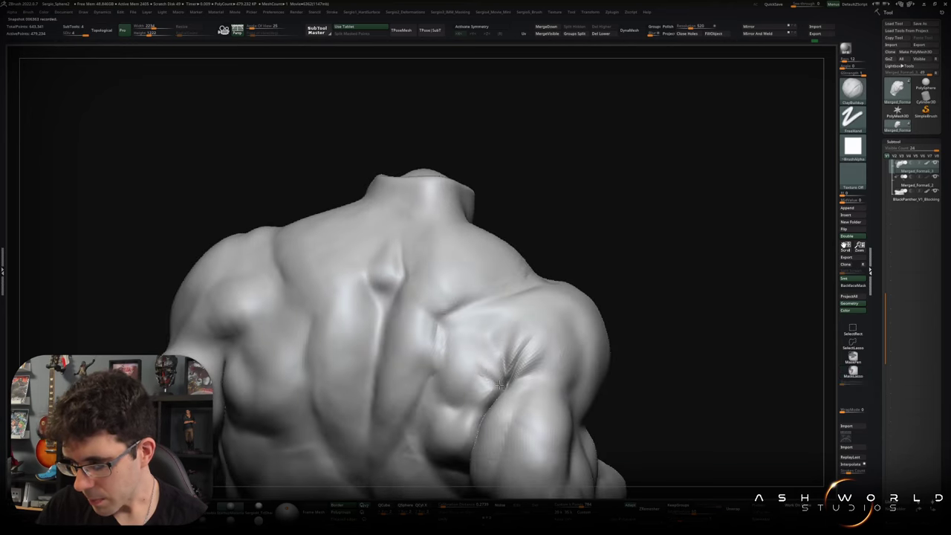
Smooth the back and shoulder surface, then switch to the Move brush.
{"action": "key", "text": "shift"}
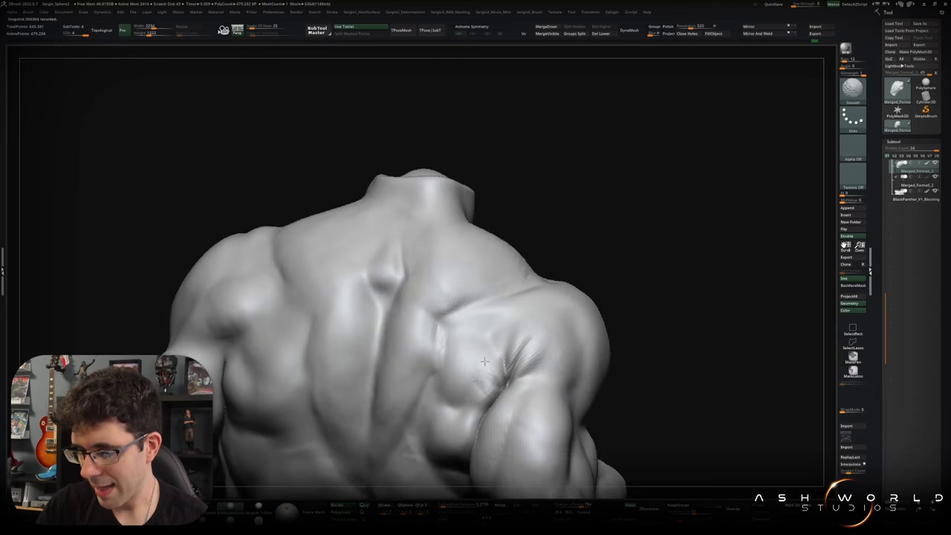
{"action": "mouse_move", "coordinate": [500, 421]}
{"action": "left_mouse_down"}
{"action": "mouse_move", "coordinate": [570, 313]}
{"action": "mouse_move", "coordinate": [616, 329]}
{"action": "mouse_move", "coordinate": [564, 335]}
{"action": "mouse_move", "coordinate": [537, 310]}
{"action": "mouse_move", "coordinate": [584, 314]}
{"action": "mouse_move", "coordinate": [584, 302]}
{"action": "mouse_move", "coordinate": [612, 327]}
{"action": "mouse_move", "coordinate": [586, 323]}
{"action": "mouse_move", "coordinate": [618, 344]}
{"action": "mouse_move", "coordinate": [580, 378]}
{"action": "mouse_move", "coordinate": [577, 412]}
{"action": "mouse_move", "coordinate": [555, 382]}
{"action": "left_mouse_up"}
{"action": "key", "text": "b"}
{"action": "key", "text": "m"}
{"action": "key", "text": "v"}
{"action": "mouse_move", "coordinate": [490, 319]}
{"action": "left_mouse_down"}
{"action": "mouse_move", "coordinate": [491, 327]}
{"action": "mouse_move", "coordinate": [478, 319]}
{"action": "mouse_move", "coordinate": [483, 305]}
{"action": "left_mouse_up"}
{"action": "key", "text": "s"}
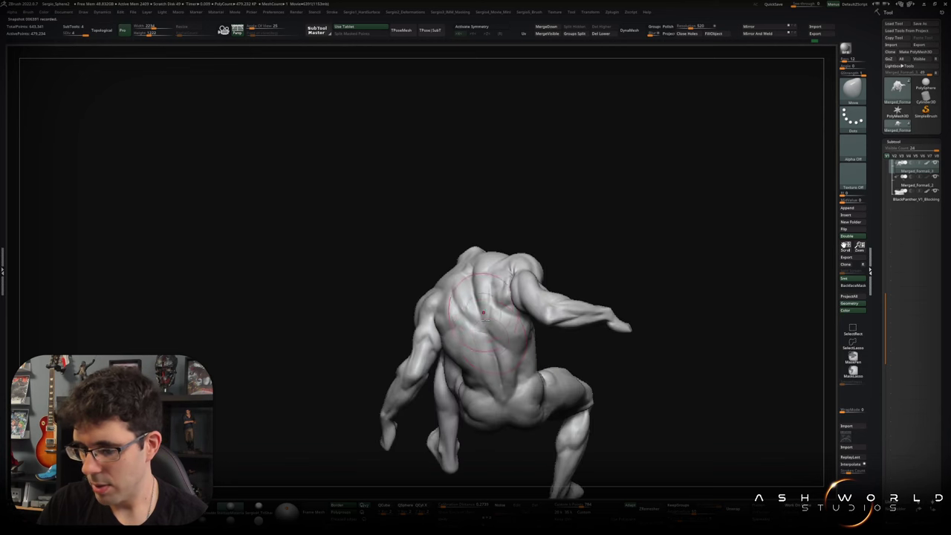
{"action": "mouse_move", "coordinate": [494, 351]}
{"action": "left_mouse_down"}
{"action": "mouse_move", "coordinate": [588, 322]}
{"action": "mouse_move", "coordinate": [605, 327]}
{"action": "mouse_move", "coordinate": [611, 287]}
{"action": "mouse_move", "coordinate": [594, 296]}
{"action": "left_mouse_up"}
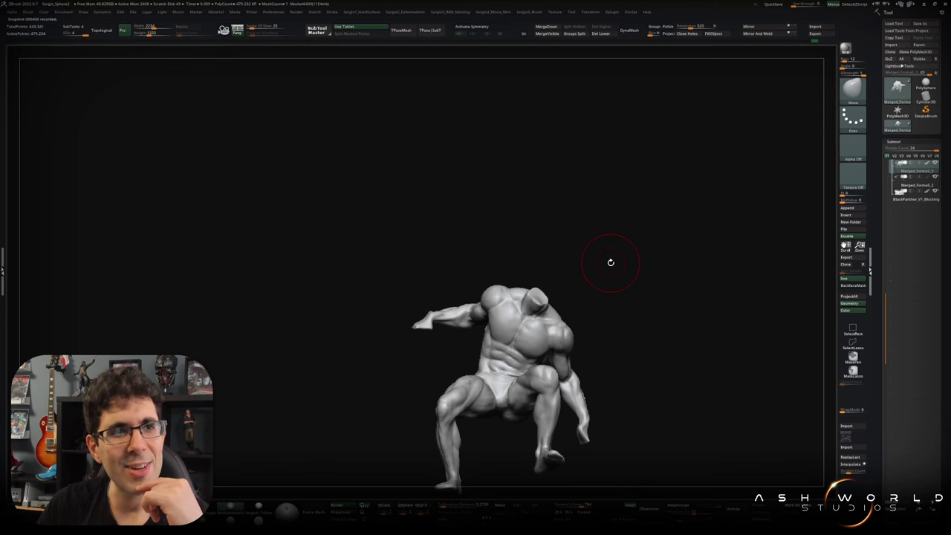
{"action": "mouse_move", "coordinate": [616, 290]}
{"action": "left_mouse_down"}
{"action": "mouse_move", "coordinate": [622, 310]}
{"action": "mouse_move", "coordinate": [607, 329]}
{"action": "mouse_move", "coordinate": [595, 327]}
{"action": "left_mouse_up"}
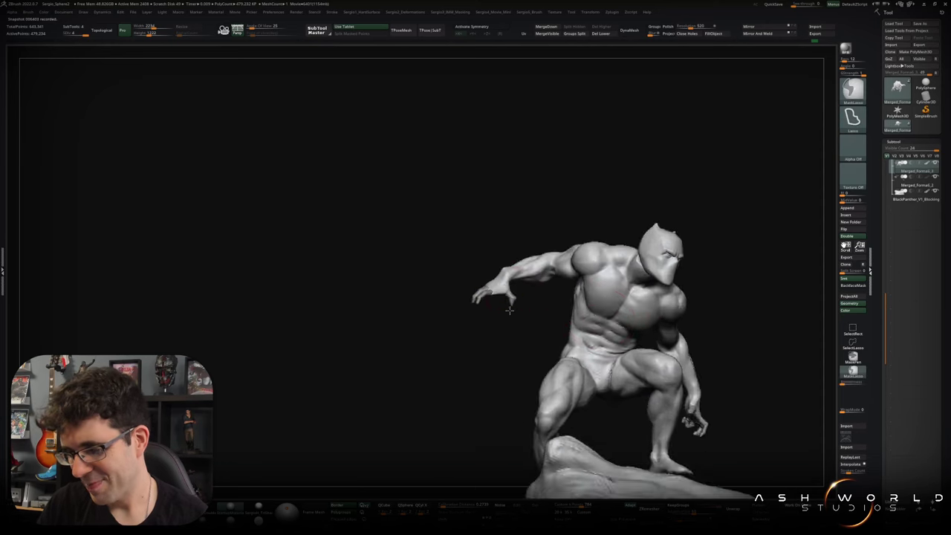
{"action": "right_click_drag", "start_coordinate": [456, 276], "coordinate": [480, 367], "text": "ctrl"}
Isolate the hand and reposition it with Transpose, then reveal the rest of the body.
{"action": "left_click_drag", "start_coordinate": [480, 366], "coordinate": [474, 309]}
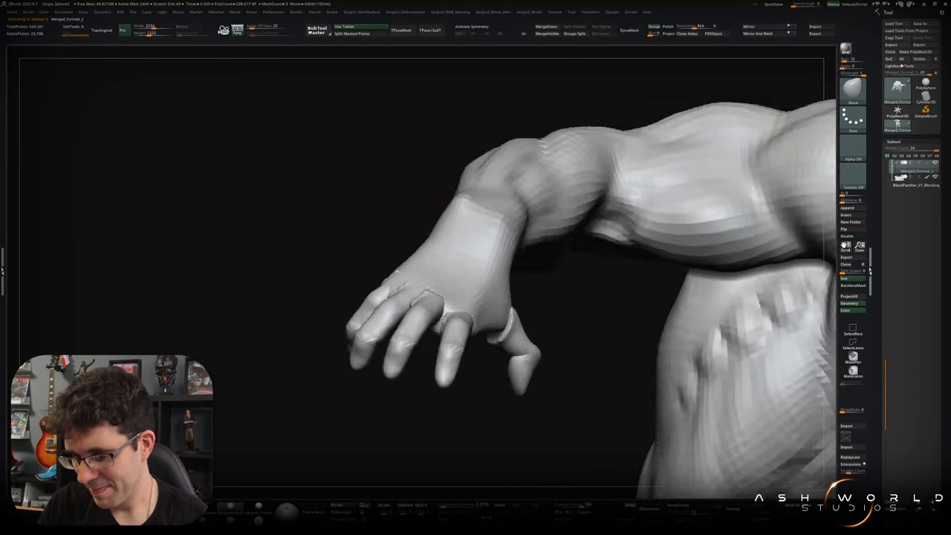
{"action": "key", "text": "w"}
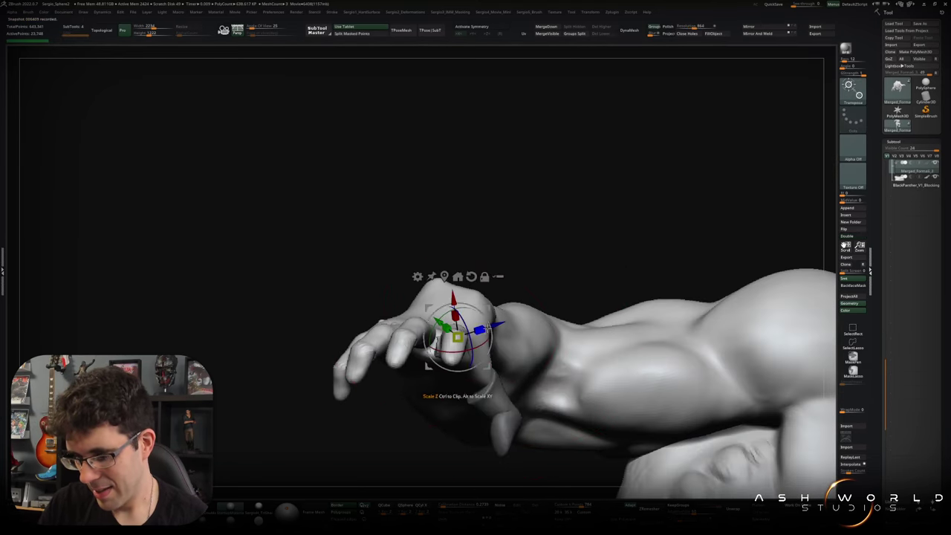
{"action": "left_click", "coordinate": [482, 341], "text": "ctrl+shift"}
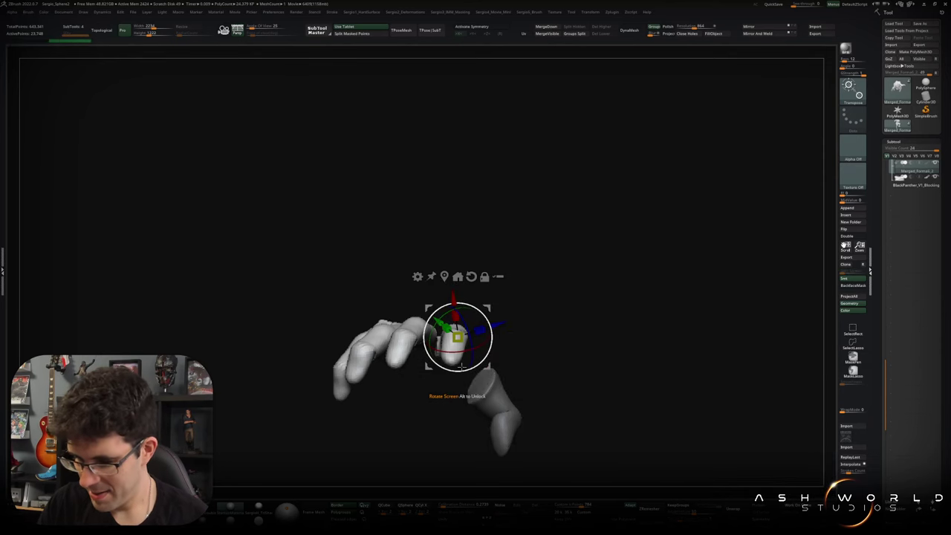
{"action": "left_click", "coordinate": [482, 344]}
{"action": "left_click", "coordinate": [484, 340], "text": "ctrl+shift"}
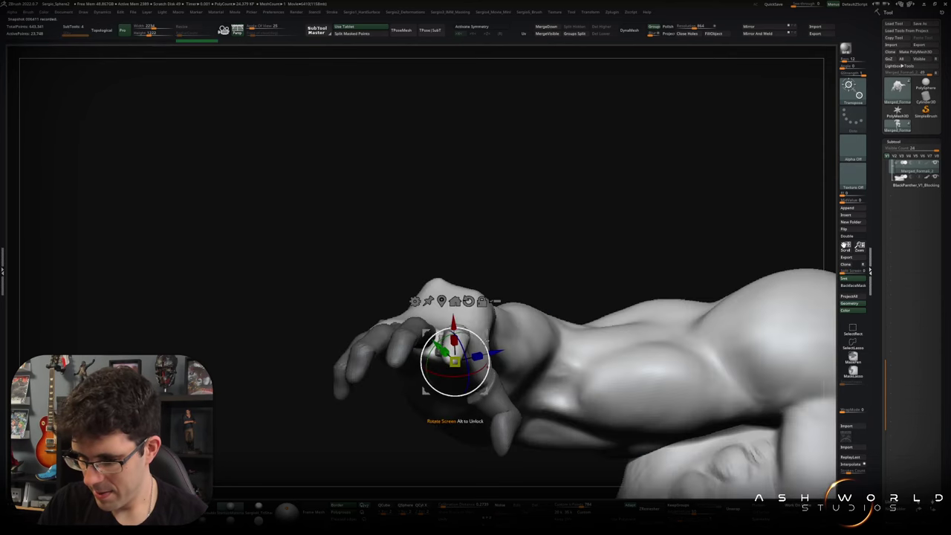
{"action": "key", "text": "q"}
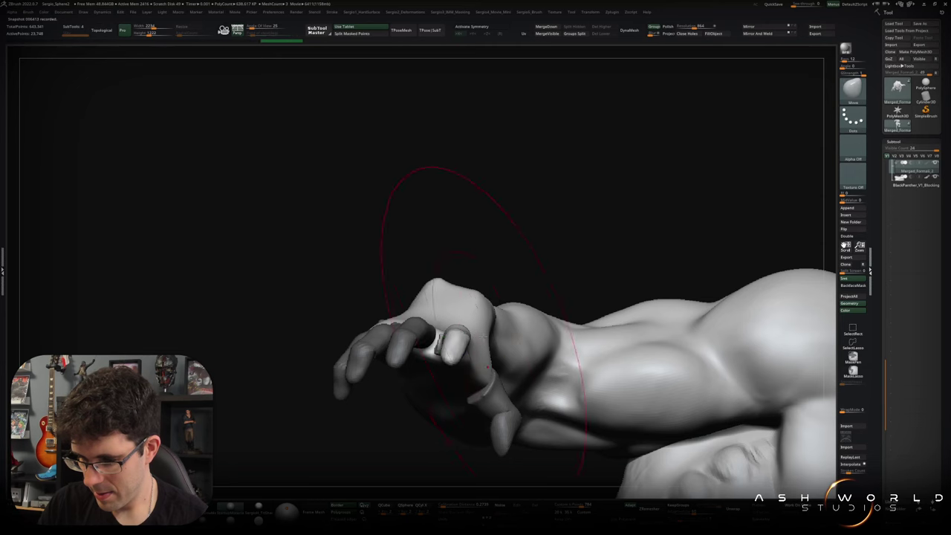
Pull a finger into shape with Move, then isolate the fingers and thumb.
{"action": "mouse_move", "coordinate": [461, 342]}
{"action": "right_mouse_down"}
{"action": "mouse_move", "coordinate": [465, 374]}
{"action": "mouse_move", "coordinate": [466, 346]}
{"action": "mouse_move", "coordinate": [457, 357]}
{"action": "mouse_move", "coordinate": [451, 349]}
{"action": "right_mouse_up"}
{"action": "left_click_drag", "start_coordinate": [451, 349], "coordinate": [456, 361]}
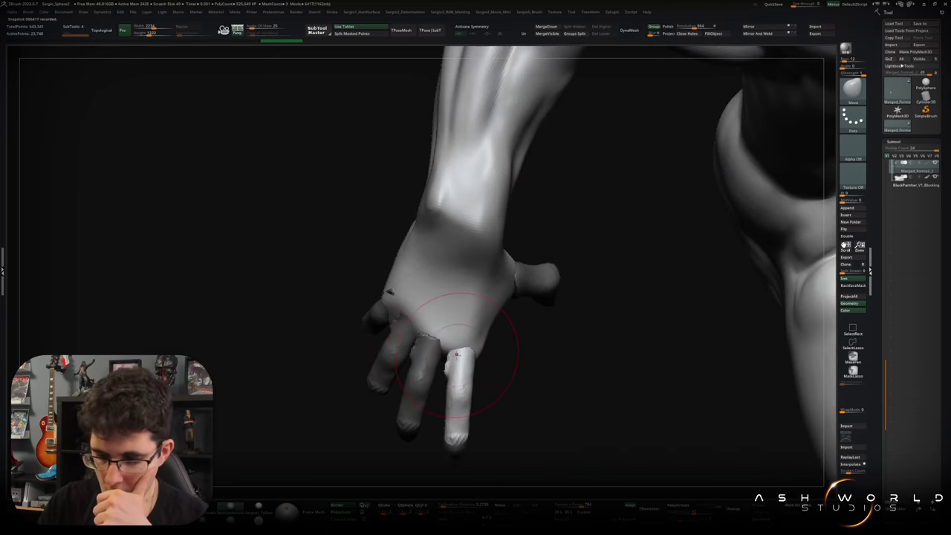
{"action": "left_click", "coordinate": [456, 360], "text": "ctrl+shift"}
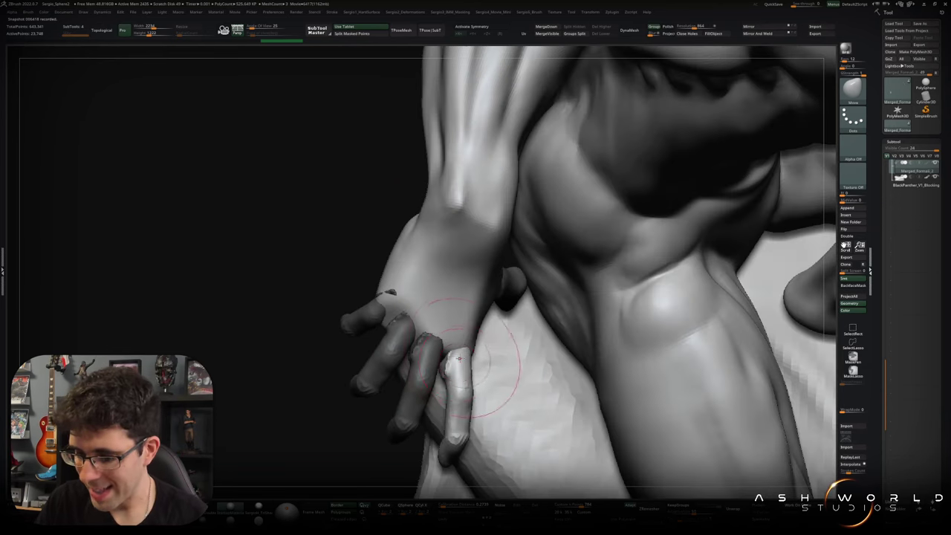
{"action": "mouse_move", "coordinate": [491, 310]}
{"action": "right_mouse_down", "text": "ctrl"}
{"action": "mouse_move", "coordinate": [457, 316]}
{"action": "mouse_move", "coordinate": [475, 305]}
{"action": "right_mouse_up", "text": "ctrl"}
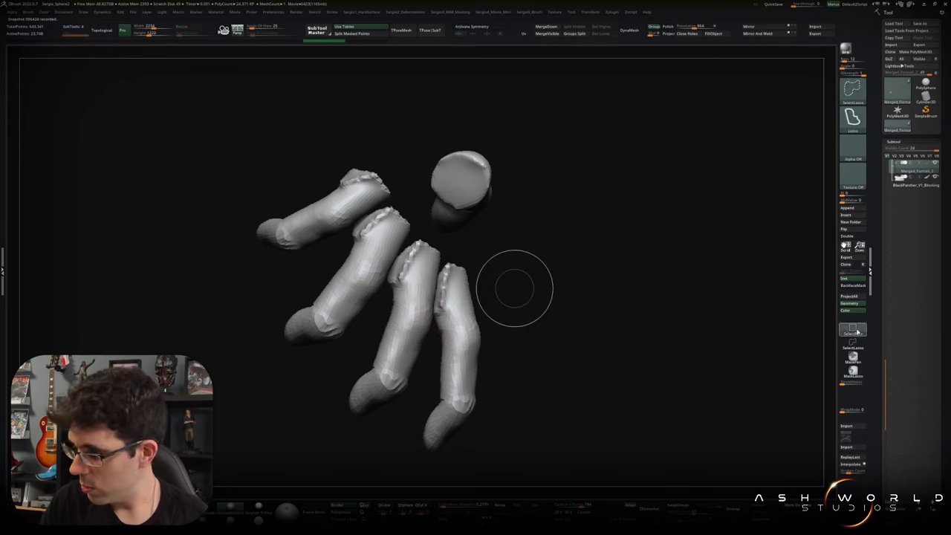
Isolate and shape the fingers one at a time, revealing all fingers between each.
{"action": "left_click", "coordinate": [441, 297], "text": "ctrl+shift"}
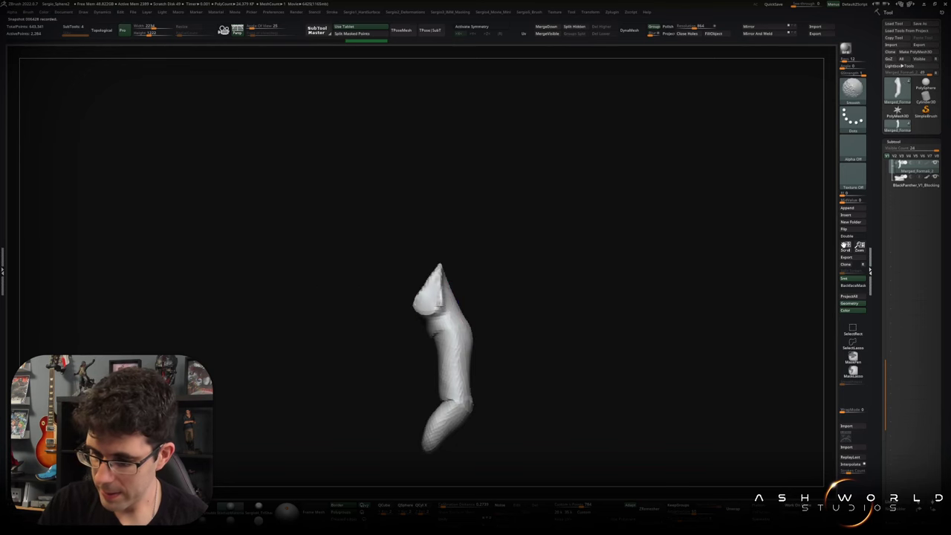
{"action": "mouse_move", "coordinate": [441, 287]}
{"action": "right_mouse_down"}
{"action": "mouse_move", "coordinate": [455, 306]}
{"action": "mouse_move", "coordinate": [501, 308]}
{"action": "right_mouse_up"}
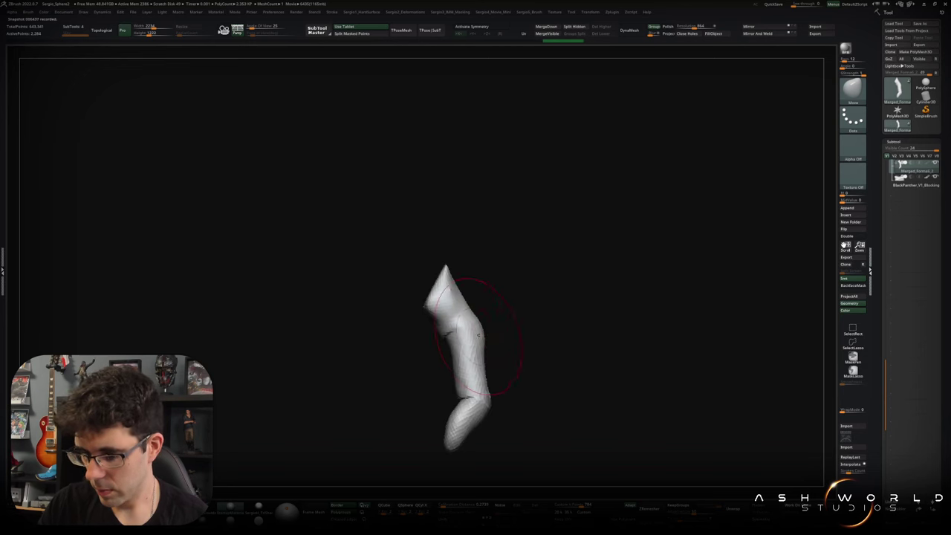
{"action": "mouse_move", "coordinate": [523, 335]}
{"action": "right_mouse_down"}
{"action": "mouse_move", "coordinate": [512, 356]}
{"action": "mouse_move", "coordinate": [552, 335]}
{"action": "mouse_move", "coordinate": [539, 282]}
{"action": "mouse_move", "coordinate": [539, 335]}
{"action": "right_mouse_up"}
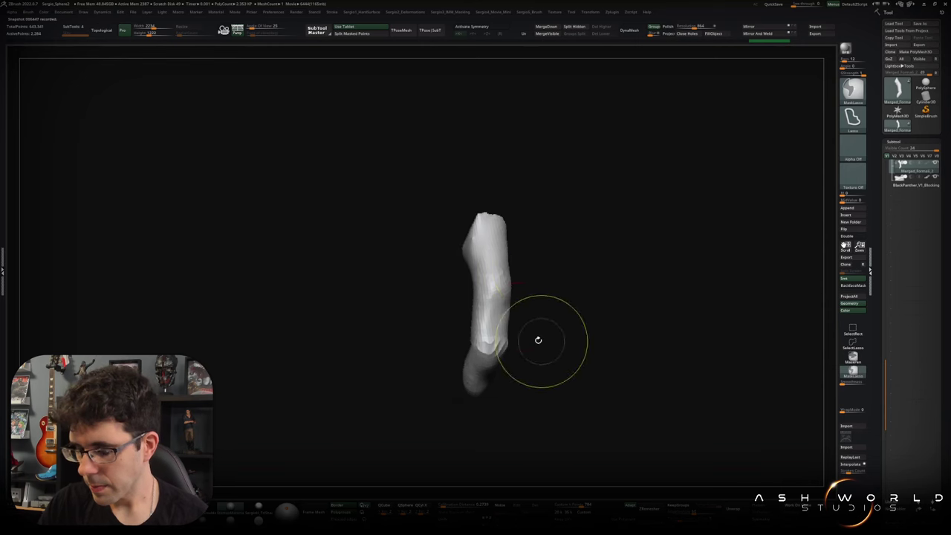
{"action": "left_click", "coordinate": [535, 324], "text": "ctrl+shift"}
{"action": "left_click", "coordinate": [446, 318], "text": "ctrl+shift"}
{"action": "mouse_move", "coordinate": [446, 318]}
{"action": "right_mouse_down"}
{"action": "mouse_move", "coordinate": [460, 327]}
{"action": "mouse_move", "coordinate": [453, 339]}
{"action": "mouse_move", "coordinate": [487, 304]}
{"action": "mouse_move", "coordinate": [531, 334]}
{"action": "mouse_move", "coordinate": [484, 323]}
{"action": "mouse_move", "coordinate": [468, 340]}
{"action": "mouse_move", "coordinate": [487, 346]}
{"action": "right_mouse_up"}
{"action": "left_click", "coordinate": [485, 324], "text": "ctrl+shift"}
{"action": "left_click", "coordinate": [485, 346], "text": "ctrl+shift"}
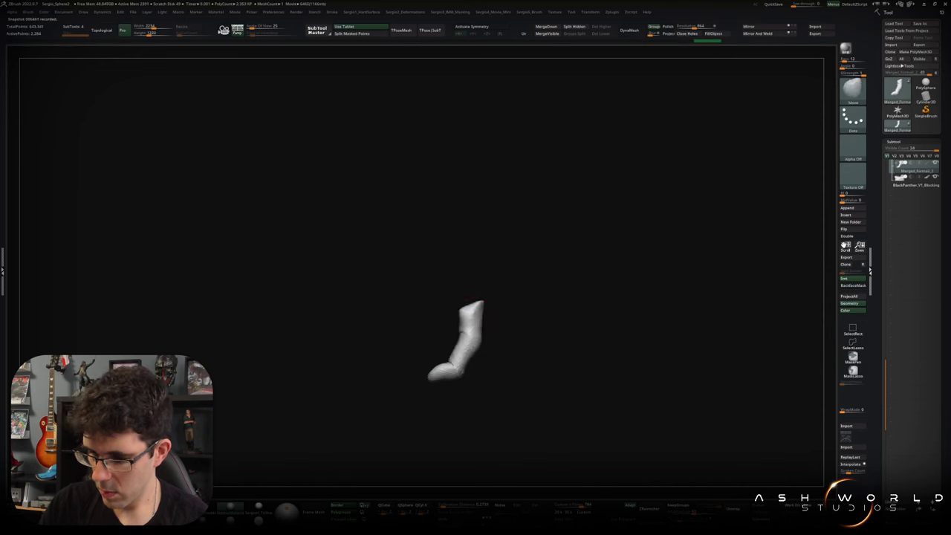
{"action": "left_click", "coordinate": [488, 353], "text": "ctrl+shift"}
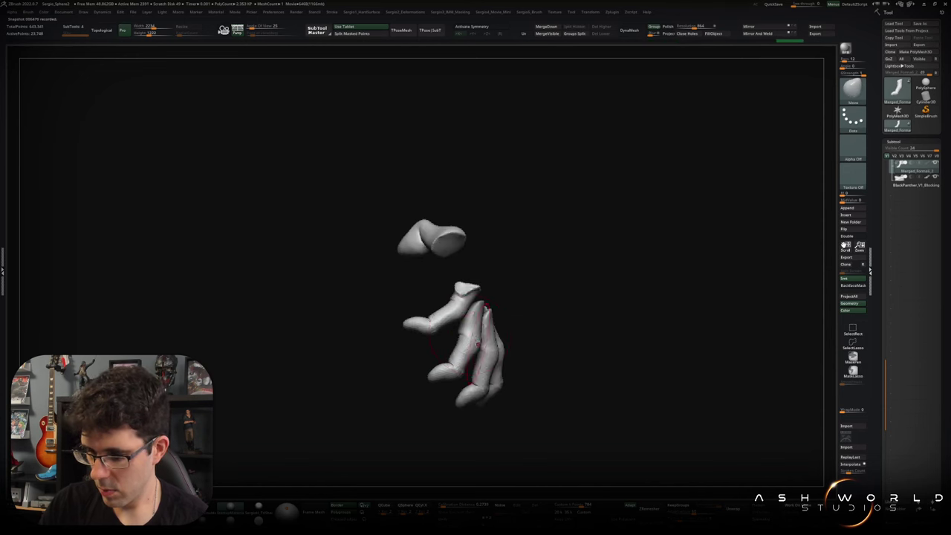
Shape one last isolated finger, then unhide the full figure on its rock base.
{"action": "left_click", "coordinate": [452, 312], "text": "ctrl+shift"}
{"action": "mouse_move", "coordinate": [452, 312]}
{"action": "right_mouse_down"}
{"action": "mouse_move", "coordinate": [474, 346]}
{"action": "mouse_move", "coordinate": [496, 332]}
{"action": "right_mouse_up"}
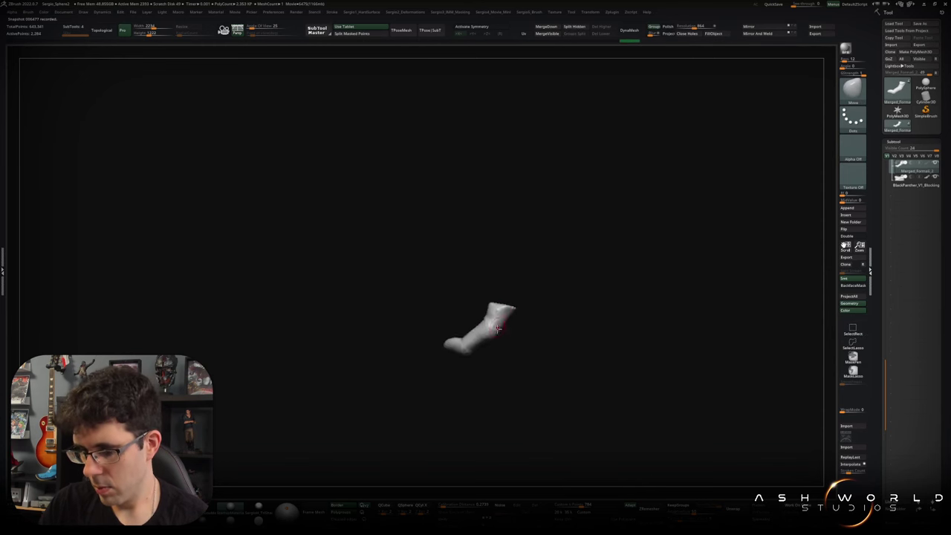
{"action": "mouse_move", "coordinate": [484, 330]}
{"action": "right_mouse_down"}
{"action": "mouse_move", "coordinate": [467, 312]}
{"action": "mouse_move", "coordinate": [504, 312]}
{"action": "right_mouse_up"}
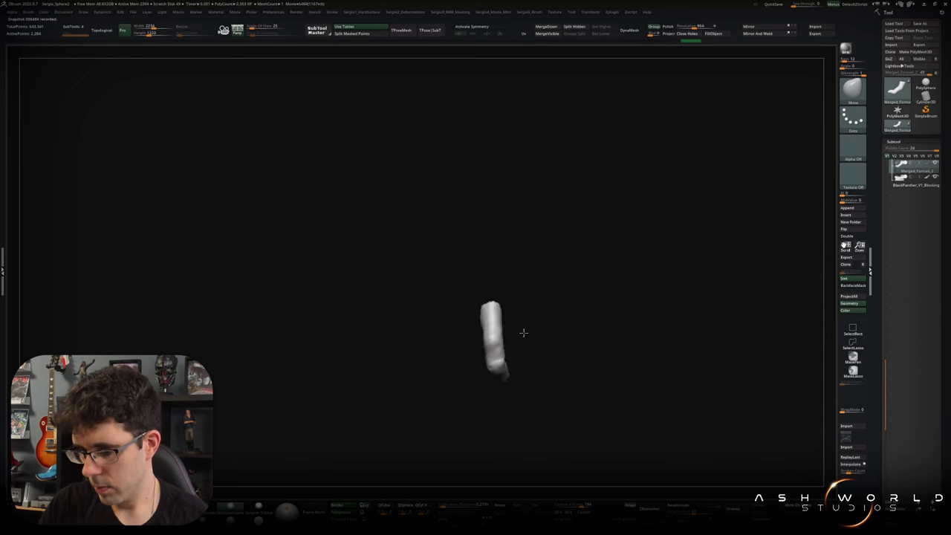
{"action": "mouse_move", "coordinate": [506, 335]}
{"action": "right_mouse_down"}
{"action": "mouse_move", "coordinate": [536, 312]}
{"action": "mouse_move", "coordinate": [560, 330]}
{"action": "mouse_move", "coordinate": [495, 376]}
{"action": "mouse_move", "coordinate": [498, 308]}
{"action": "mouse_move", "coordinate": [564, 330]}
{"action": "right_mouse_up"}
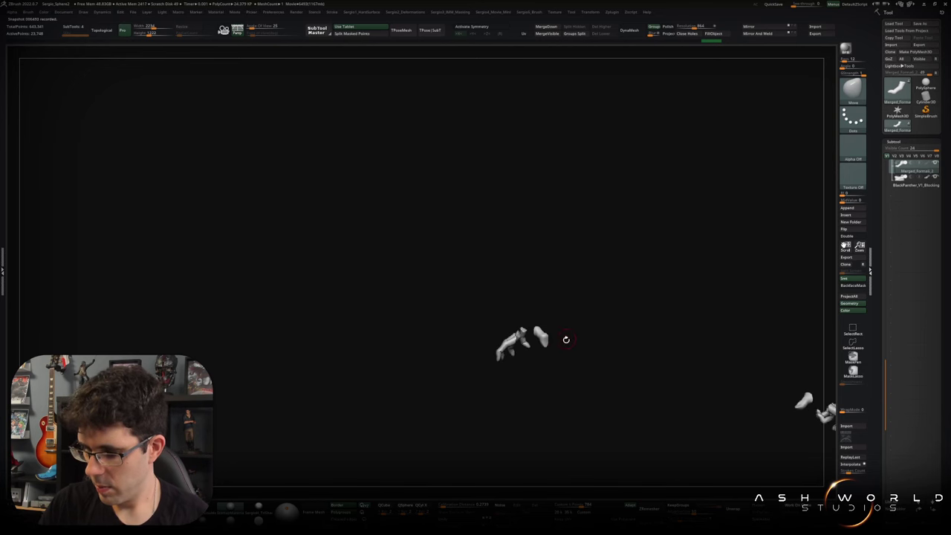
{"action": "left_click", "coordinate": [564, 330], "text": "ctrl+shift"}
{"action": "mouse_move", "coordinate": [510, 325]}
{"action": "right_mouse_down"}
{"action": "mouse_move", "coordinate": [648, 253]}
{"action": "mouse_move", "coordinate": [476, 360]}
{"action": "right_mouse_up"}
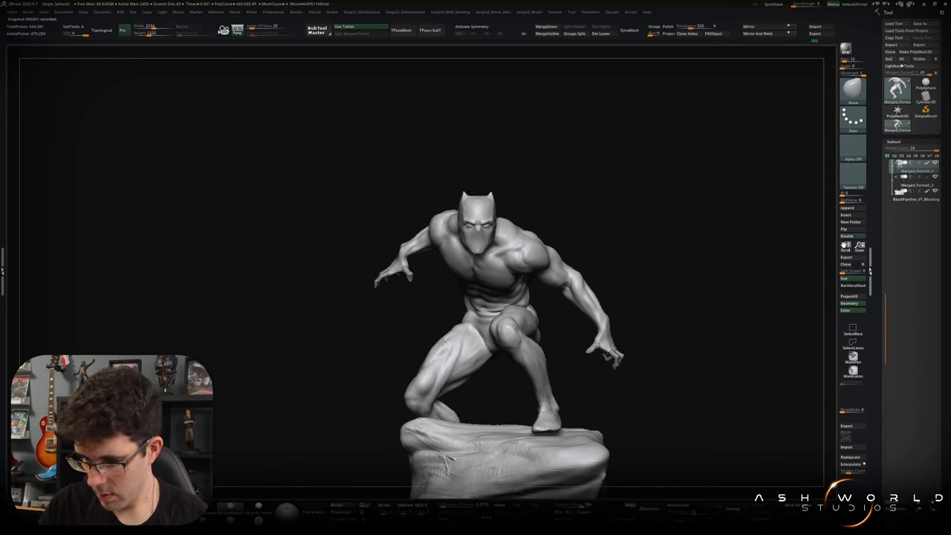
Sculpt a stroke along the thigh, then hide the head and rock base subtools.
{"action": "right_click_drag", "start_coordinate": [482, 377], "coordinate": [486, 371]}
{"action": "left_click_drag", "start_coordinate": [486, 371], "coordinate": [483, 355]}
{"action": "mouse_move", "coordinate": [486, 374]}
{"action": "right_mouse_down"}
{"action": "mouse_move", "coordinate": [498, 387]}
{"action": "mouse_move", "coordinate": [473, 383]}
{"action": "mouse_move", "coordinate": [474, 356]}
{"action": "mouse_move", "coordinate": [450, 345]}
{"action": "right_mouse_up"}
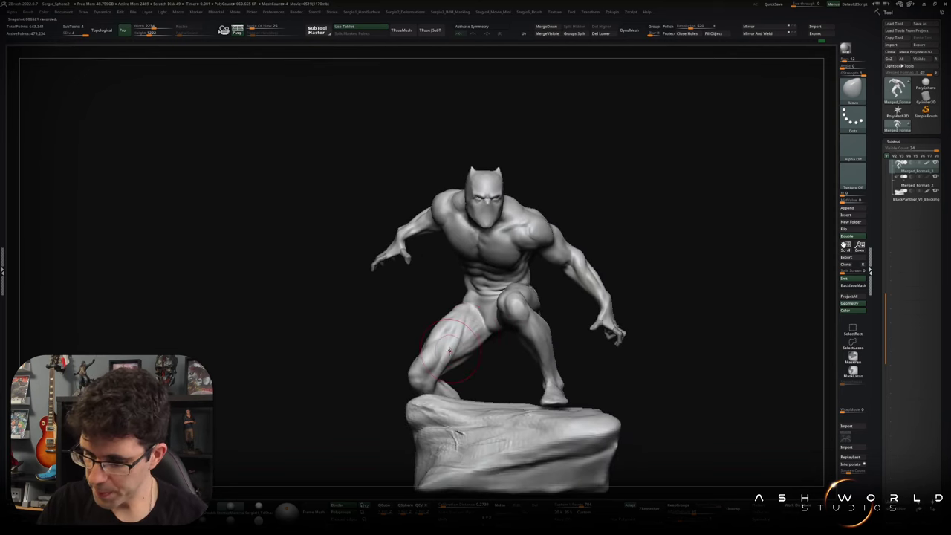
{"action": "right_click_drag", "start_coordinate": [437, 364], "coordinate": [487, 336]}
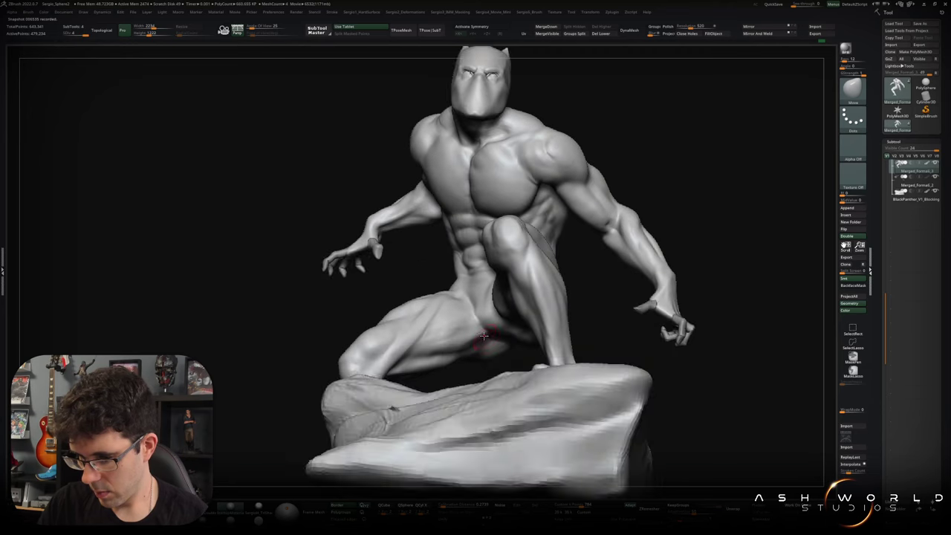
{"action": "left_click", "coordinate": [487, 336], "text": "ctrl+shift"}
Alternate ClayBuildup and Smooth strokes on the inner thigh and groin.
{"action": "key", "text": "b"}
{"action": "key", "text": "c"}
{"action": "key", "text": "b"}
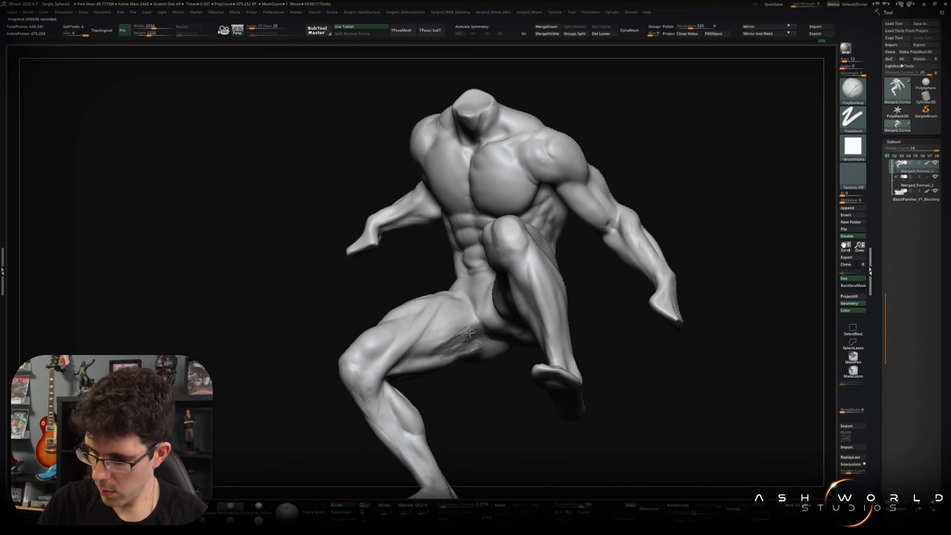
{"action": "key", "text": "b"}
{"action": "key", "text": "s"}
{"action": "key", "text": "t"}
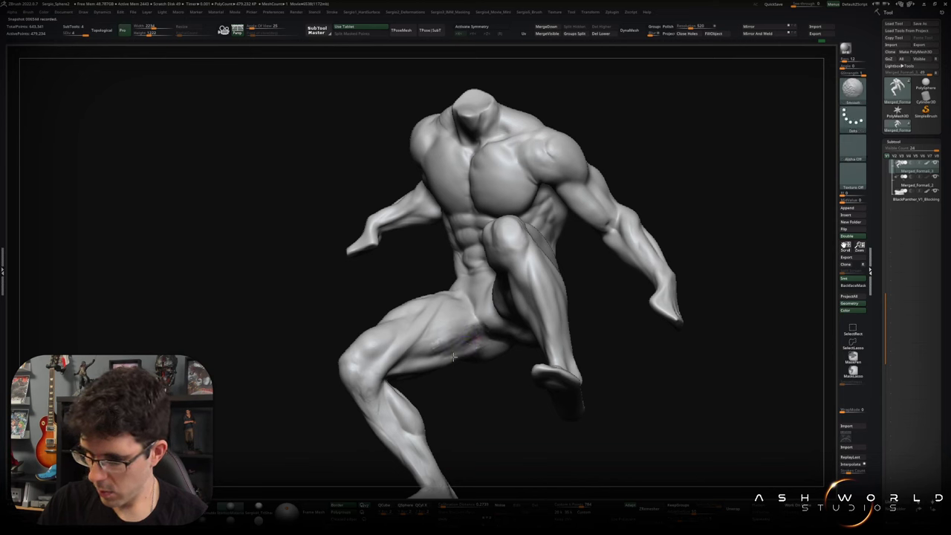
{"action": "key", "text": "b"}
{"action": "key", "text": "c"}
{"action": "key", "text": "b"}
{"action": "mouse_move", "coordinate": [489, 342]}
{"action": "right_mouse_down"}
{"action": "mouse_move", "coordinate": [484, 355]}
{"action": "mouse_move", "coordinate": [472, 350]}
{"action": "right_mouse_up"}
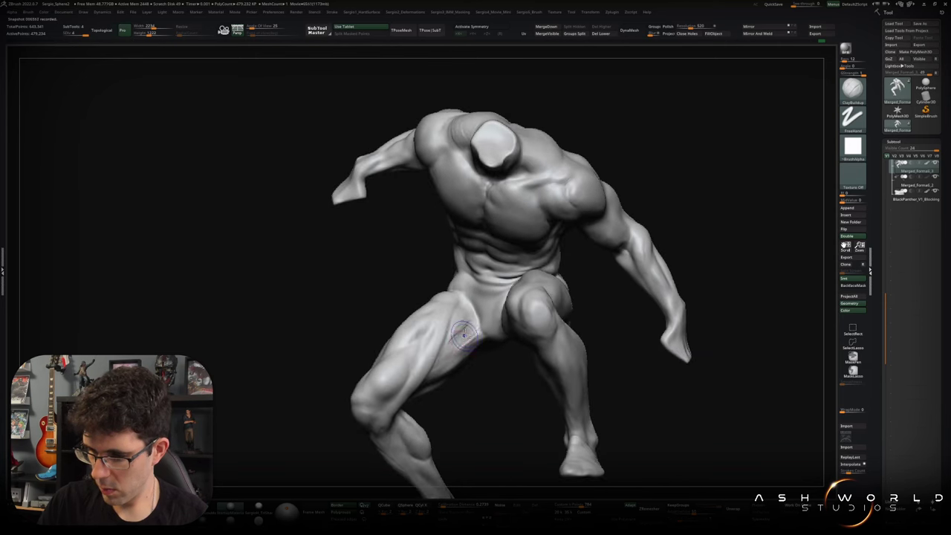
{"action": "key", "text": "b"}
{"action": "key", "text": "s"}
{"action": "key", "text": "t"}
{"action": "key", "text": "b"}
{"action": "key", "text": "c"}
{"action": "key", "text": "b"}
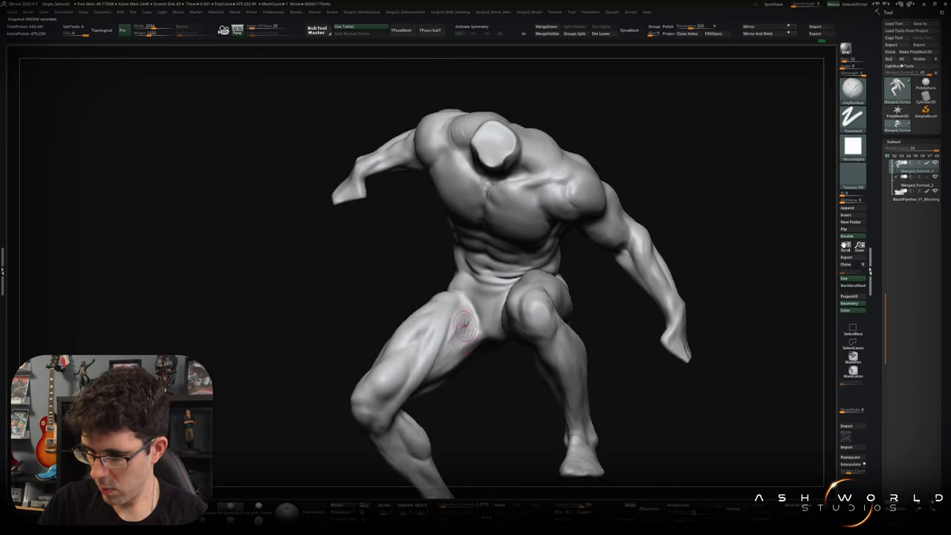
{"action": "key", "text": "b"}
{"action": "key", "text": "s"}
{"action": "key", "text": "t"}
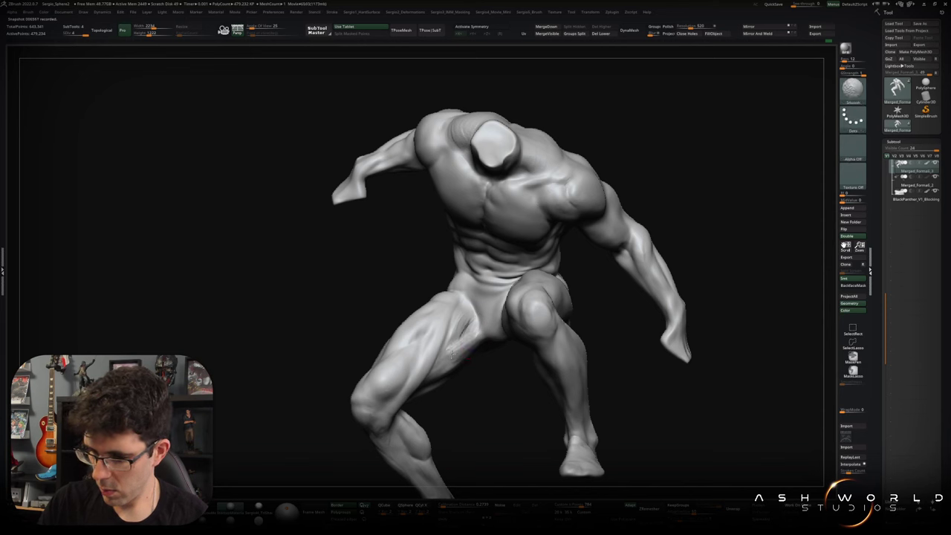
{"action": "key", "text": "b"}
{"action": "key", "text": "c"}
{"action": "key", "text": "b"}
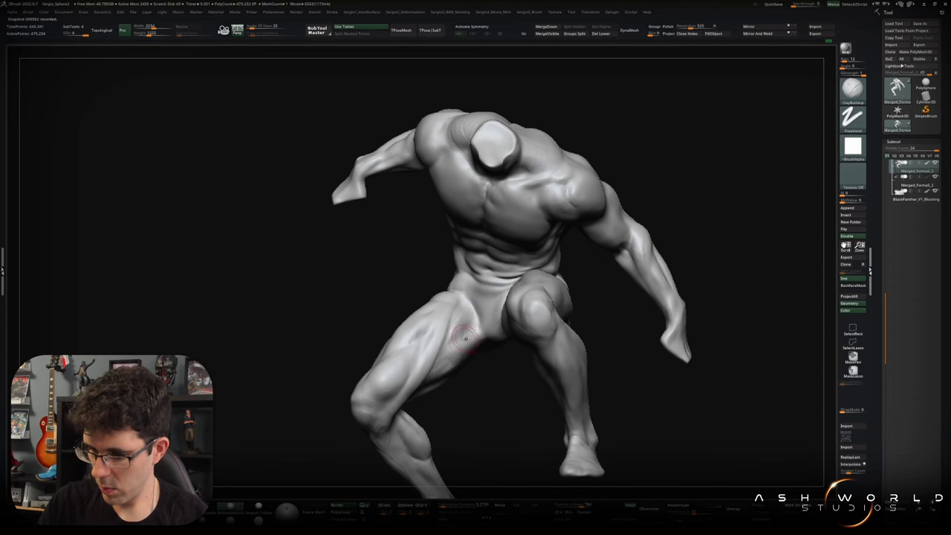
{"action": "key", "text": "b"}
{"action": "key", "text": "s"}
{"action": "key", "text": "t"}
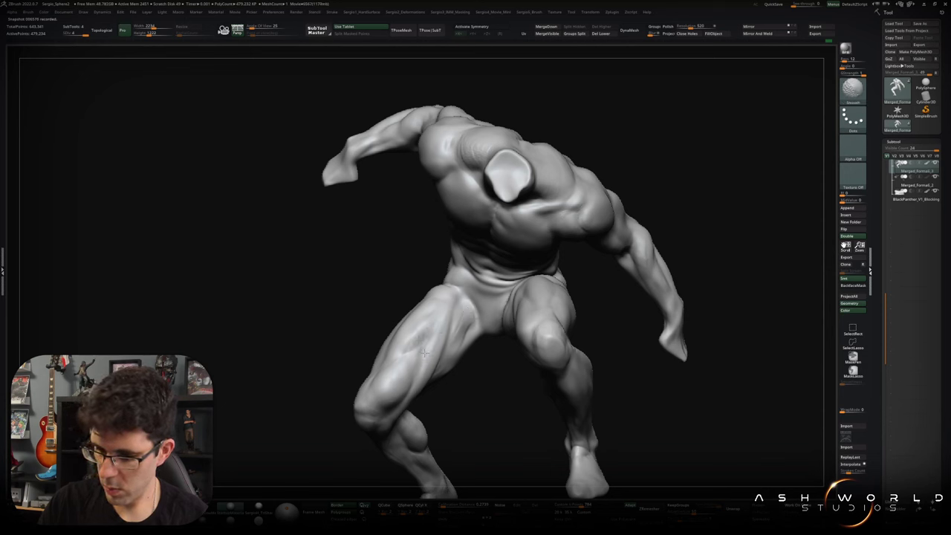
Orbit around the statue to a three-quarter view and zoom in on the raised leg's calf.
{"action": "right_click_drag", "start_coordinate": [424, 353], "coordinate": [477, 364]}
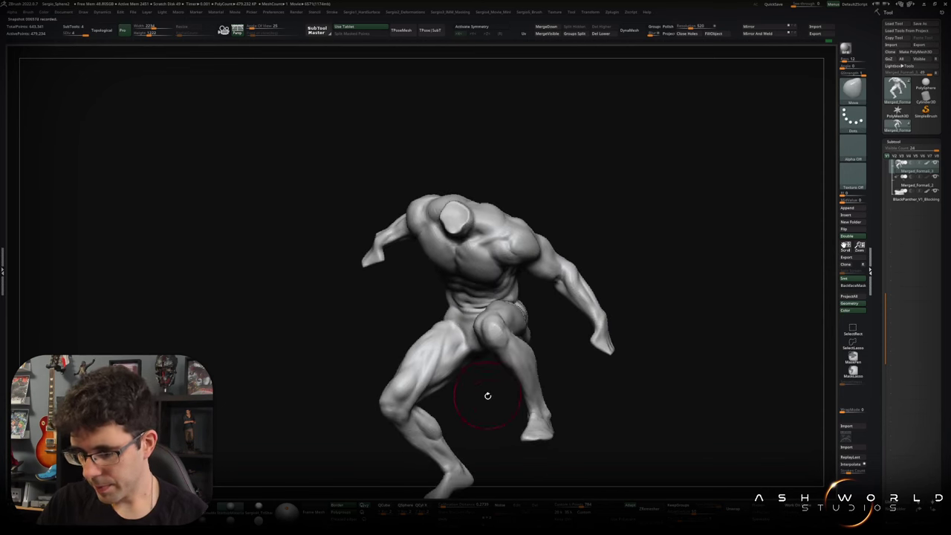
{"action": "right_click_drag", "start_coordinate": [488, 395], "coordinate": [476, 389], "text": "shift"}
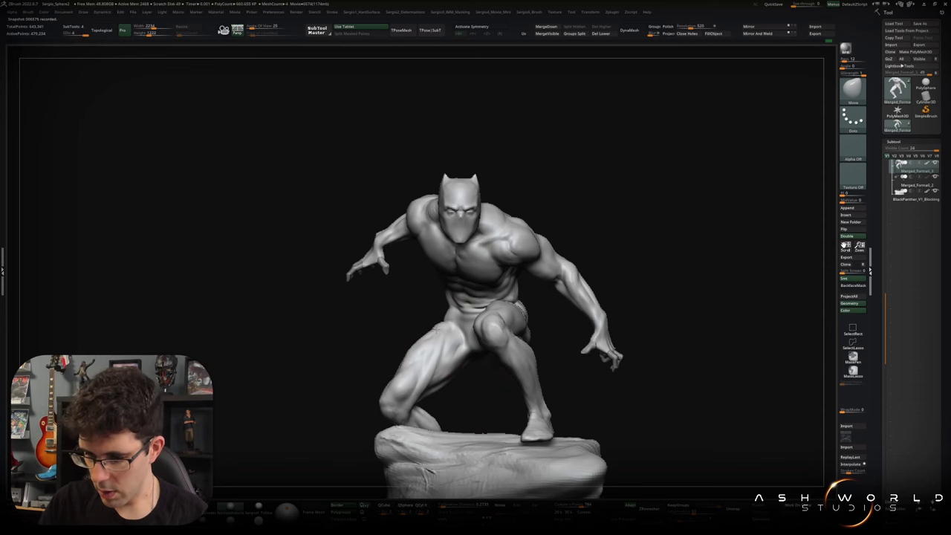
{"action": "mouse_move", "coordinate": [413, 387]}
{"action": "right_mouse_down"}
{"action": "mouse_move", "coordinate": [396, 359]}
{"action": "mouse_move", "coordinate": [440, 371]}
{"action": "right_mouse_up"}
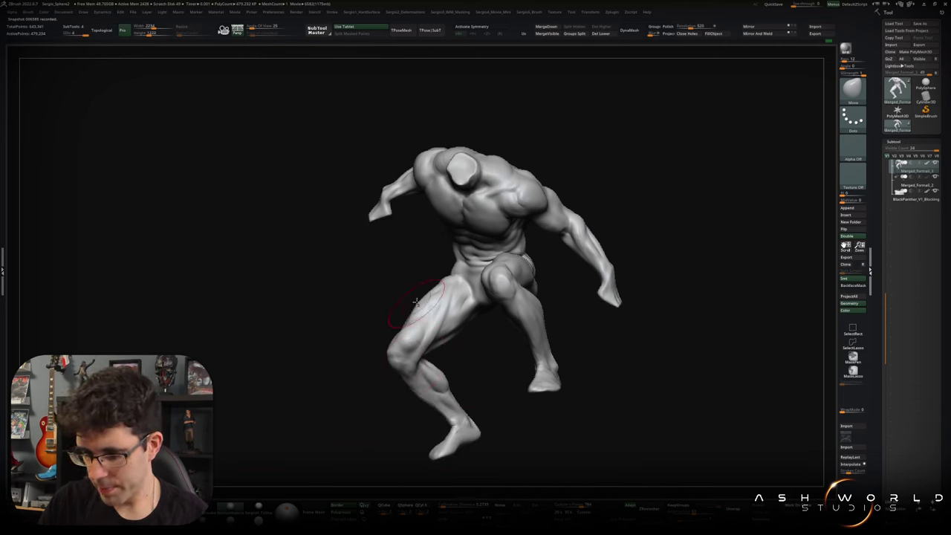
{"action": "mouse_move", "coordinate": [475, 310]}
{"action": "right_mouse_down"}
{"action": "mouse_move", "coordinate": [491, 331]}
{"action": "mouse_move", "coordinate": [453, 303]}
{"action": "right_mouse_up"}
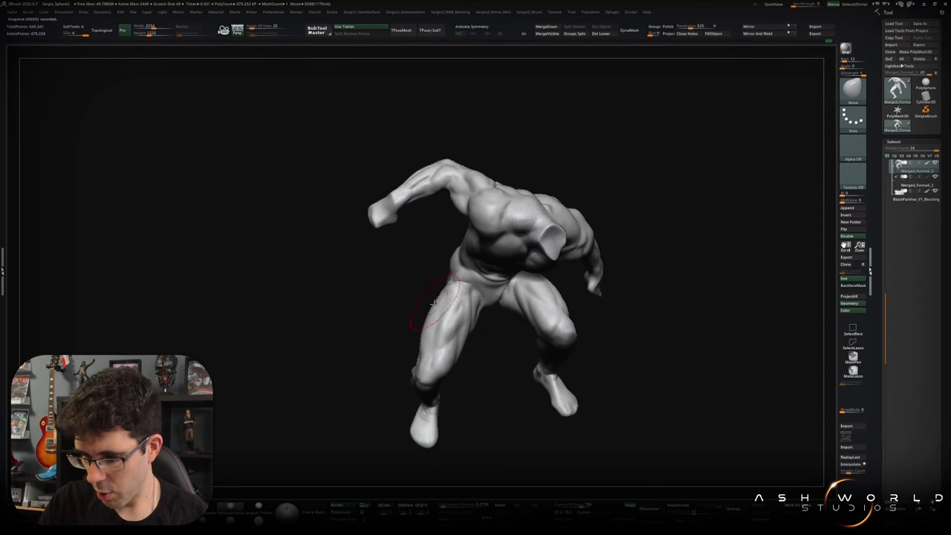
{"action": "right_click_drag", "start_coordinate": [421, 336], "coordinate": [456, 344]}
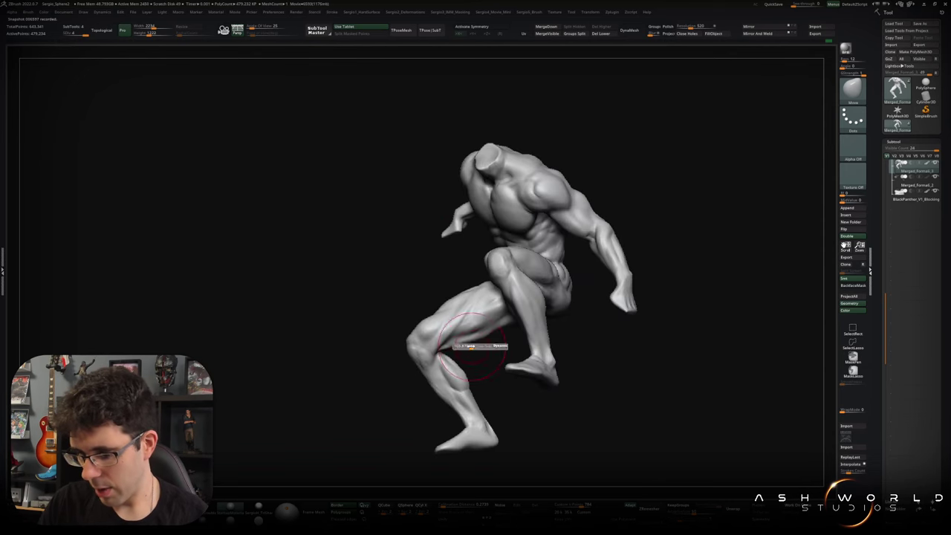
{"action": "right_click_drag", "start_coordinate": [456, 344], "coordinate": [459, 375], "text": "ctrl"}
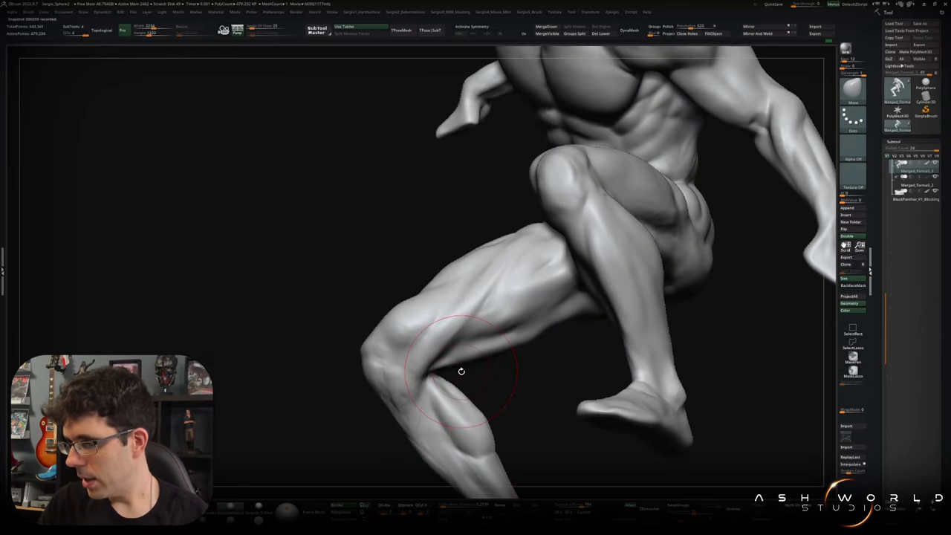
Build up and move the back of the raised thigh, then frame the figure from the front.
{"action": "key", "text": "b"}
{"action": "key", "text": "c"}
{"action": "key", "text": "b"}
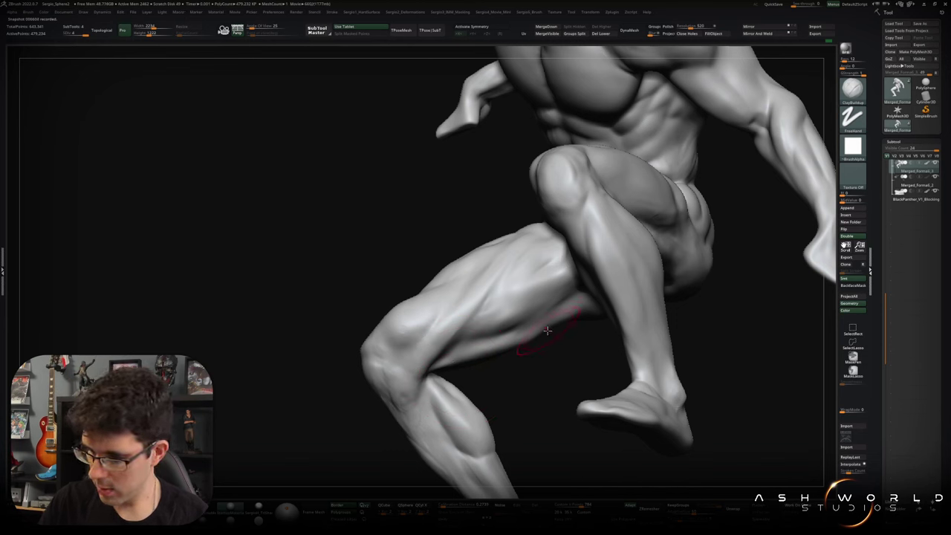
{"action": "key", "text": "b"}
{"action": "key", "text": "m"}
{"action": "key", "text": "v"}
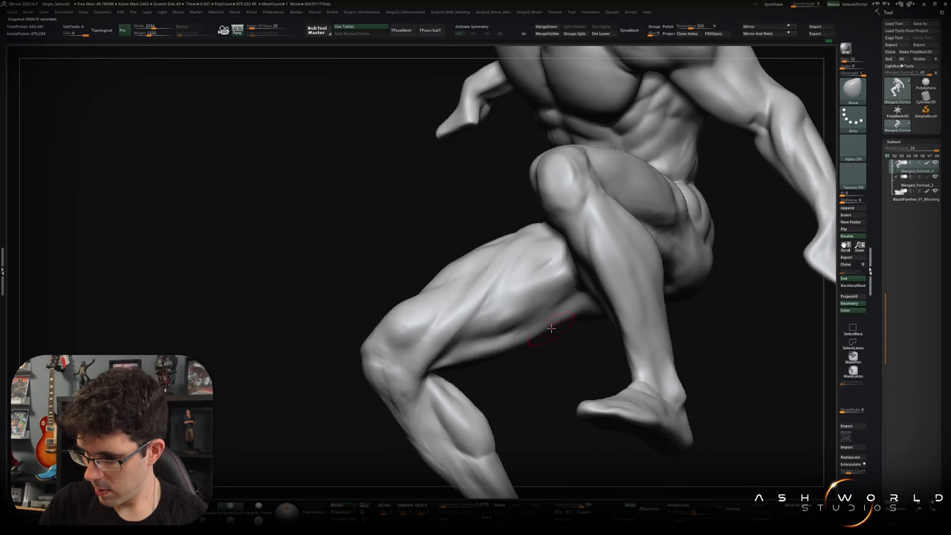
{"action": "key", "text": "f"}
{"action": "right_click_drag", "start_coordinate": [565, 320], "coordinate": [527, 329]}
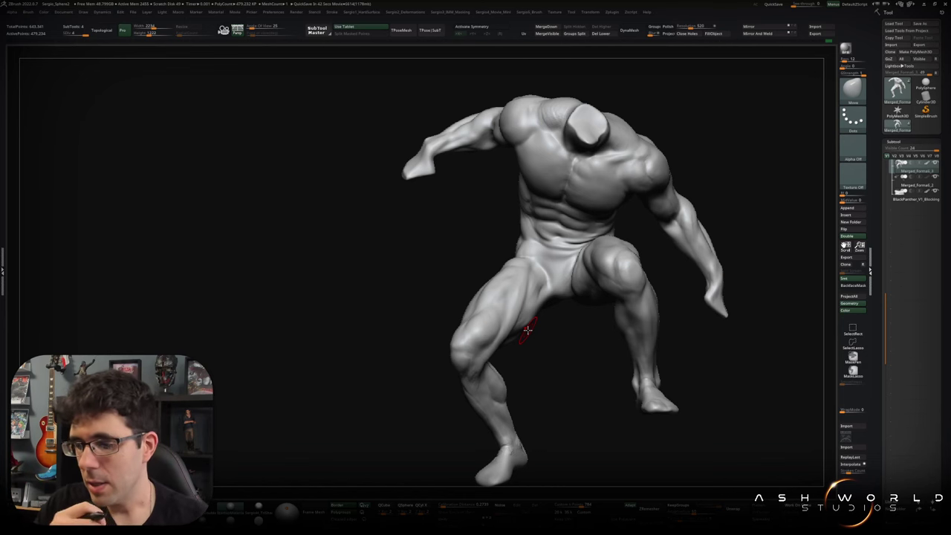
{"action": "left_click_drag", "start_coordinate": [525, 350], "coordinate": [546, 355]}
{"action": "key", "text": "s"}
{"action": "key", "text": "s"}
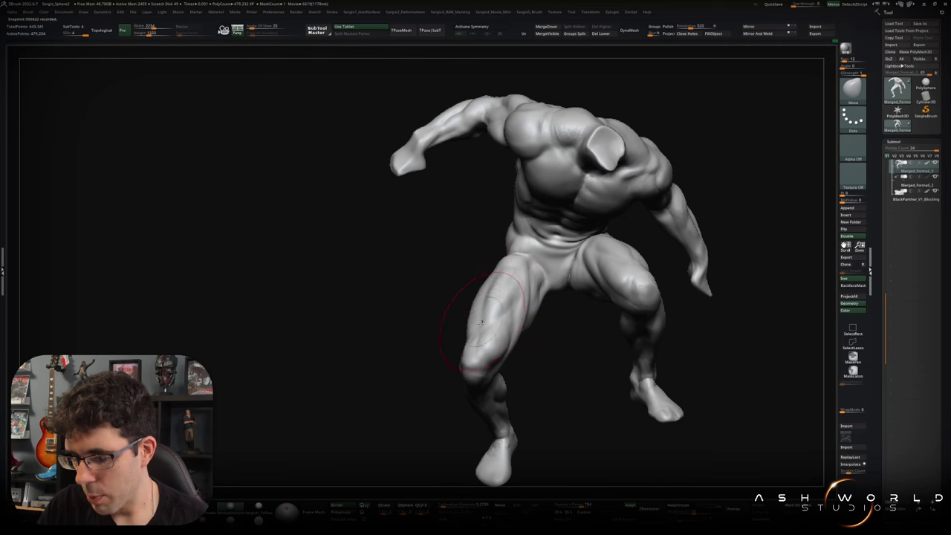
{"action": "mouse_move", "coordinate": [527, 320]}
{"action": "left_mouse_down"}
{"action": "mouse_move", "coordinate": [529, 289]}
{"action": "mouse_move", "coordinate": [557, 283]}
{"action": "left_mouse_up"}
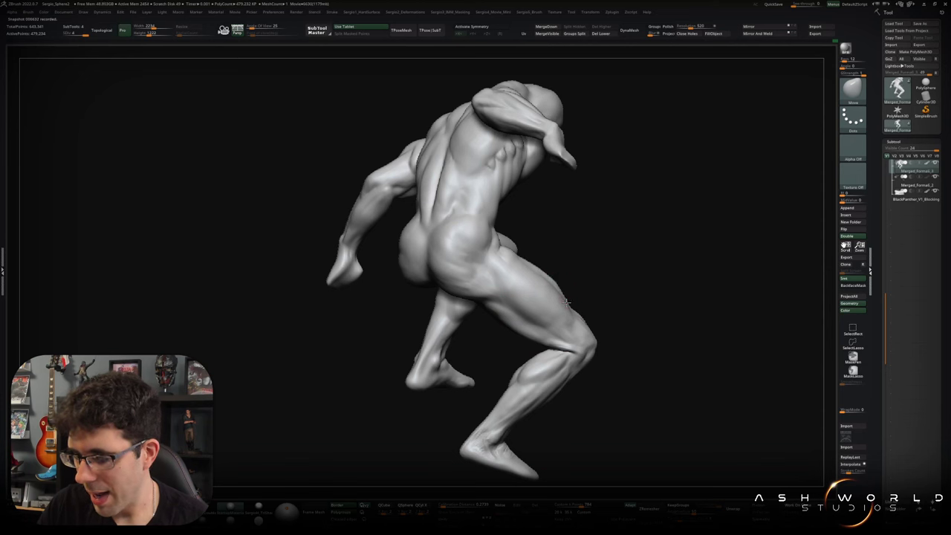
{"action": "mouse_move", "coordinate": [549, 269]}
{"action": "left_mouse_down"}
{"action": "mouse_move", "coordinate": [557, 279]}
{"action": "mouse_move", "coordinate": [597, 265]}
{"action": "mouse_move", "coordinate": [512, 295]}
{"action": "mouse_move", "coordinate": [533, 277]}
{"action": "left_mouse_up"}
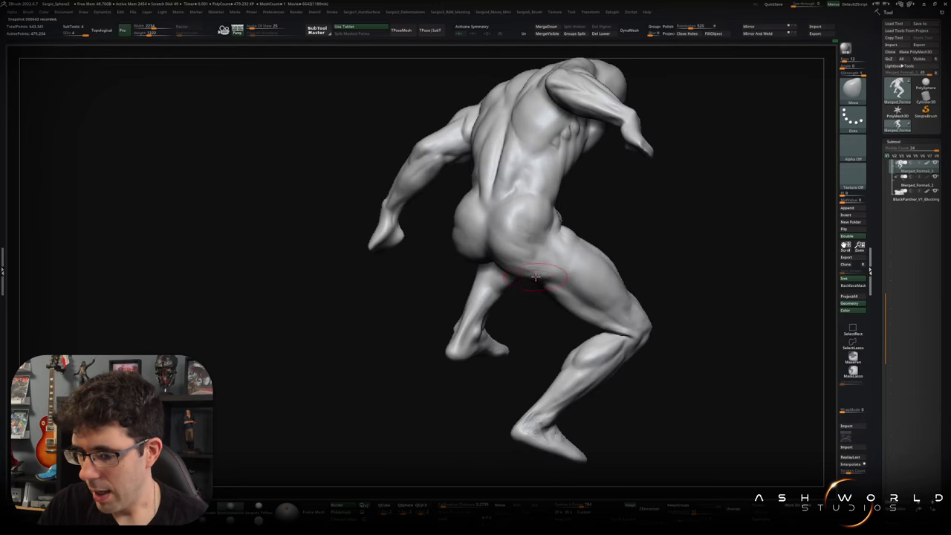
{"action": "mouse_move", "coordinate": [543, 276]}
{"action": "left_mouse_down"}
{"action": "mouse_move", "coordinate": [595, 261]}
{"action": "mouse_move", "coordinate": [589, 306]}
{"action": "left_mouse_up"}
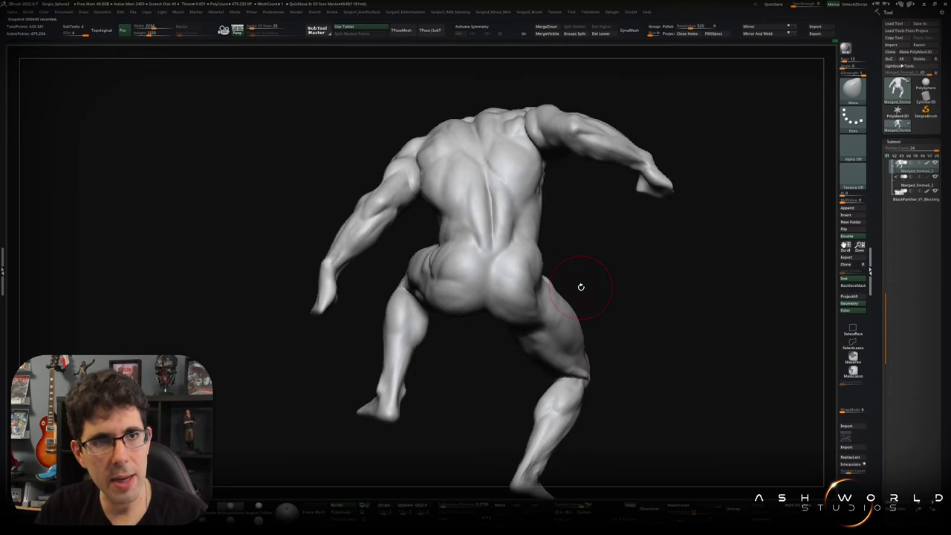
{"action": "mouse_move", "coordinate": [622, 318]}
{"action": "left_mouse_down"}
{"action": "mouse_move", "coordinate": [616, 344]}
{"action": "mouse_move", "coordinate": [631, 317]}
{"action": "mouse_move", "coordinate": [618, 350]}
{"action": "mouse_move", "coordinate": [580, 348]}
{"action": "left_mouse_up"}
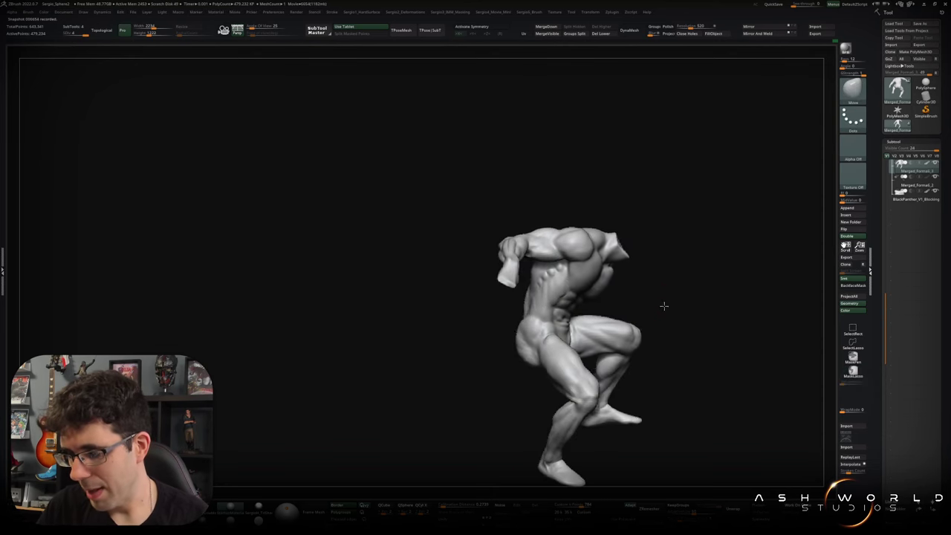
{"action": "left_click_drag", "start_coordinate": [664, 305], "coordinate": [667, 306]}
{"action": "mouse_move", "coordinate": [592, 297]}
{"action": "left_mouse_down"}
{"action": "mouse_move", "coordinate": [614, 297]}
{"action": "mouse_move", "coordinate": [591, 285]}
{"action": "mouse_move", "coordinate": [603, 304]}
{"action": "left_mouse_up"}
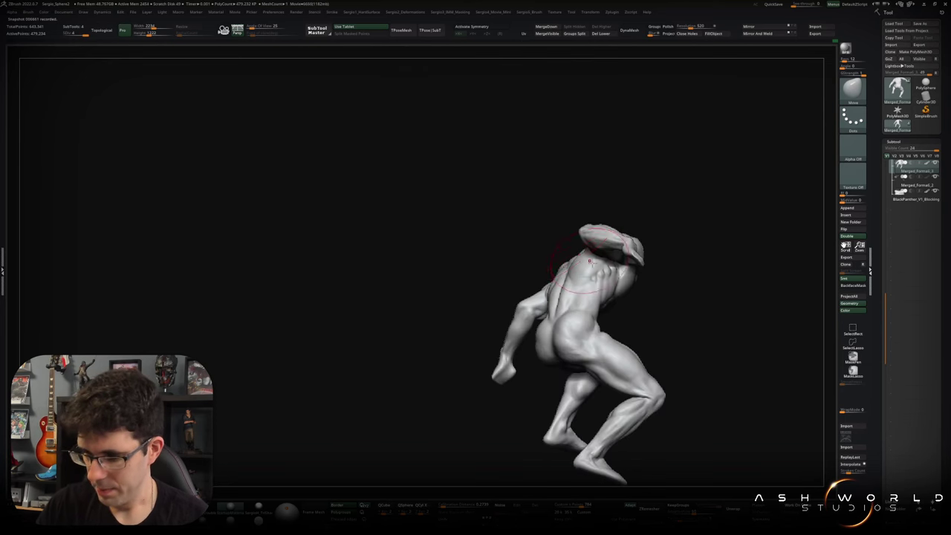
{"action": "mouse_move", "coordinate": [600, 307]}
{"action": "left_mouse_down"}
{"action": "mouse_move", "coordinate": [621, 298]}
{"action": "mouse_move", "coordinate": [569, 299]}
{"action": "left_mouse_up"}
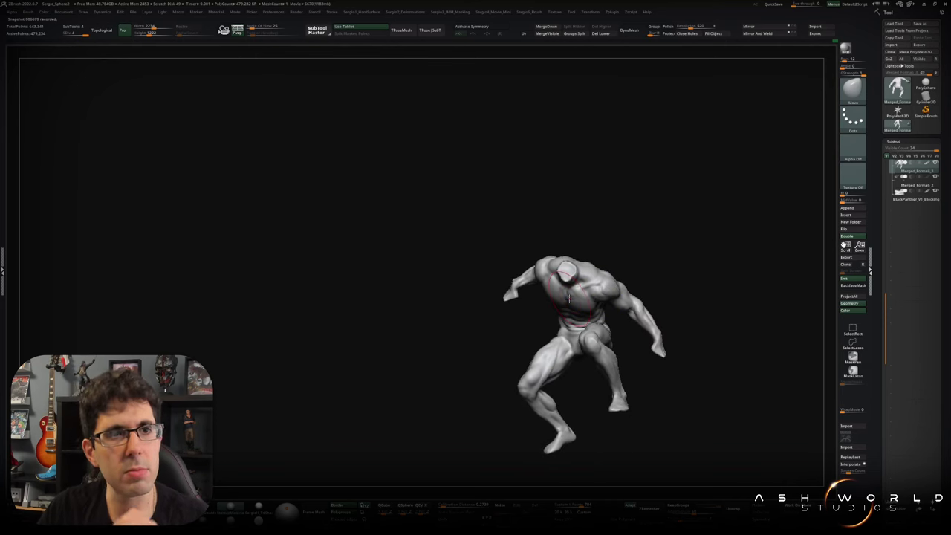
{"action": "left_click_drag", "start_coordinate": [569, 299], "coordinate": [593, 292]}
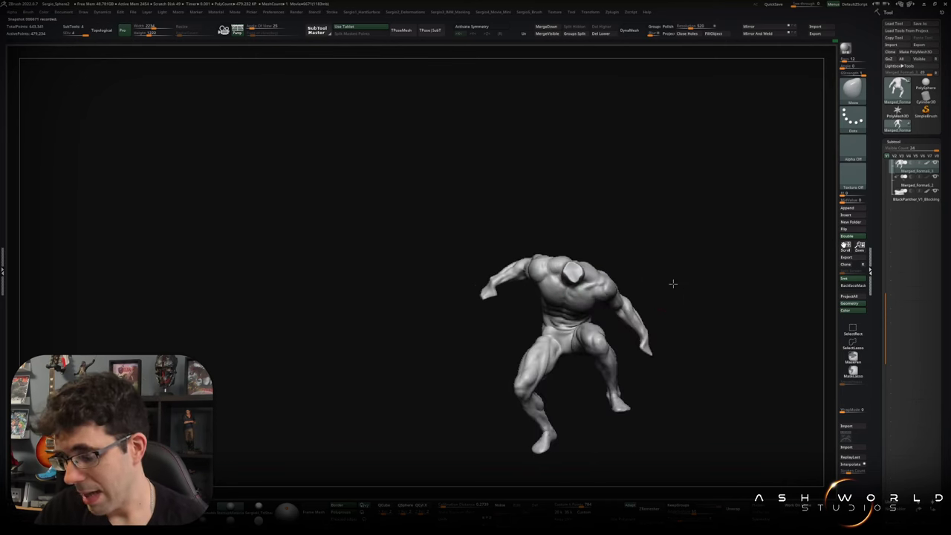
{"action": "mouse_move", "coordinate": [594, 292]}
{"action": "left_mouse_down"}
{"action": "mouse_move", "coordinate": [595, 307]}
{"action": "mouse_move", "coordinate": [527, 308]}
{"action": "left_mouse_up"}
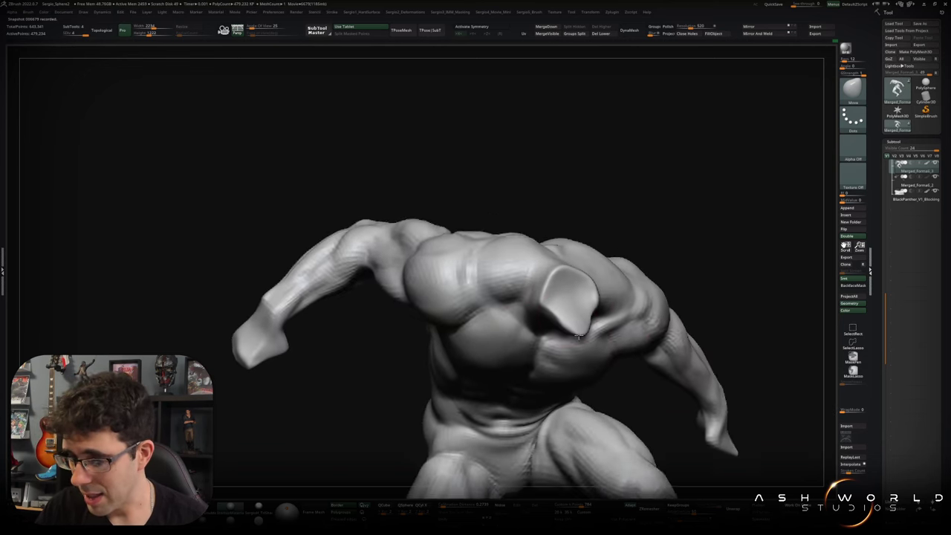
Smooth the chest, then turn the view around and zoom in on the upper back.
{"action": "key", "text": "shift"}
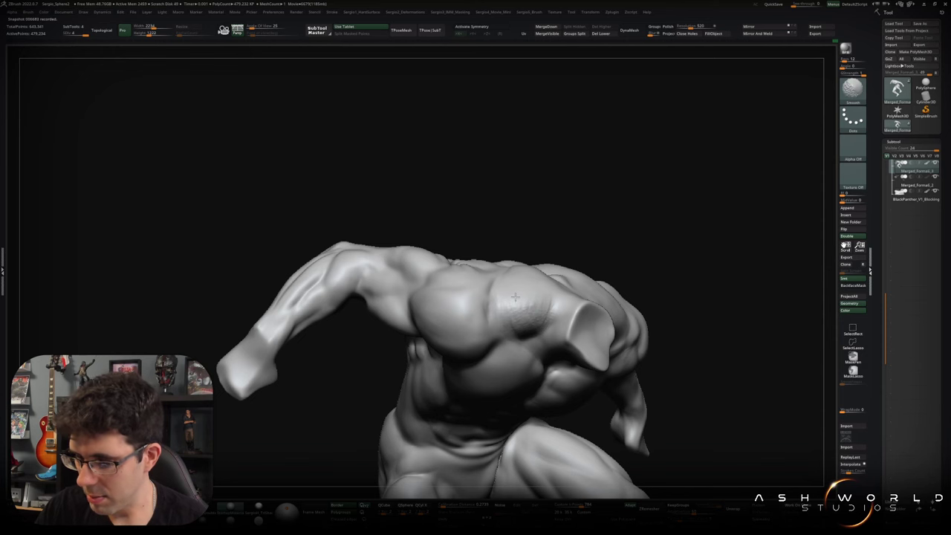
{"action": "left_click_drag", "start_coordinate": [542, 318], "coordinate": [553, 325]}
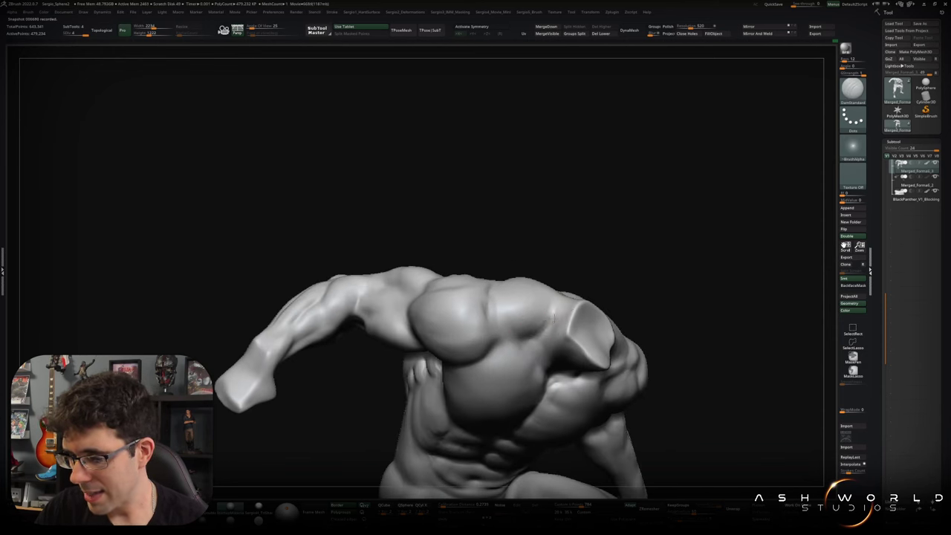
{"action": "key", "text": "shift"}
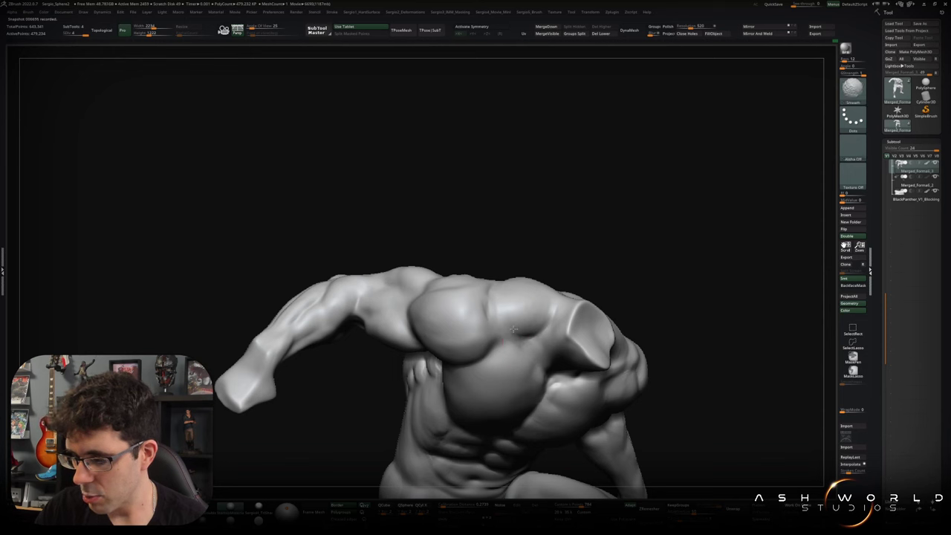
{"action": "mouse_move", "coordinate": [507, 319]}
{"action": "left_mouse_down"}
{"action": "mouse_move", "coordinate": [550, 333]}
{"action": "mouse_move", "coordinate": [534, 353]}
{"action": "mouse_move", "coordinate": [562, 327]}
{"action": "mouse_move", "coordinate": [557, 308]}
{"action": "left_mouse_up"}
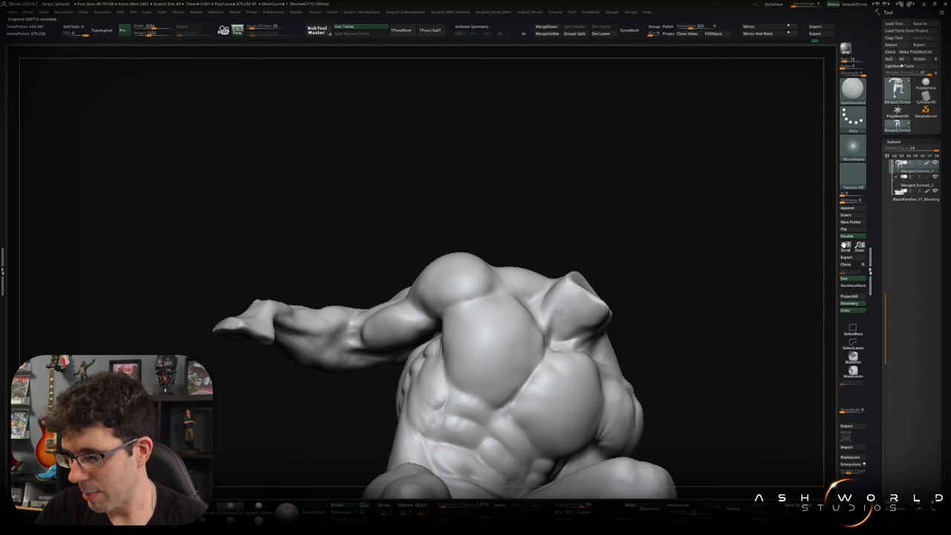
{"action": "left_click_drag", "start_coordinate": [565, 306], "coordinate": [548, 299]}
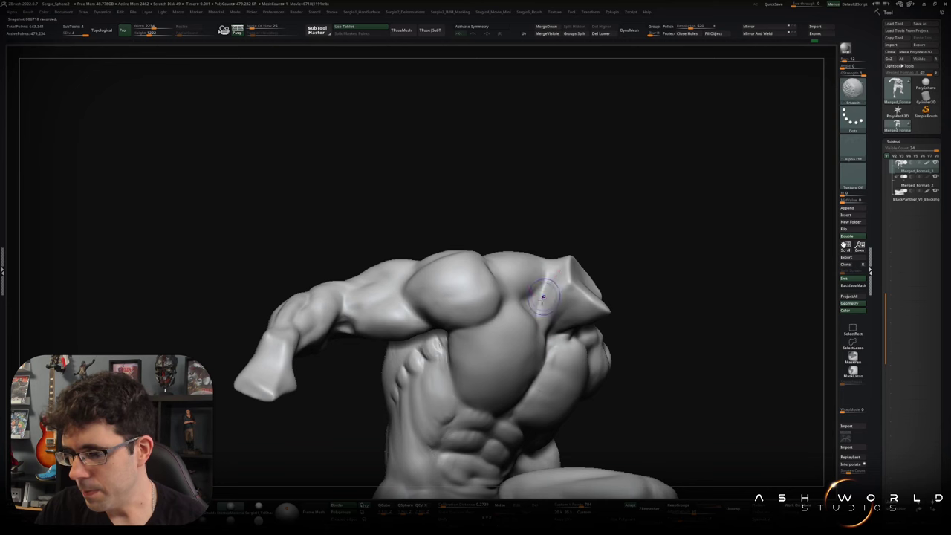
{"action": "mouse_move", "coordinate": [540, 297]}
{"action": "left_mouse_down"}
{"action": "mouse_move", "coordinate": [611, 285]}
{"action": "mouse_move", "coordinate": [632, 312]}
{"action": "mouse_move", "coordinate": [594, 314]}
{"action": "mouse_move", "coordinate": [647, 319]}
{"action": "mouse_move", "coordinate": [598, 301]}
{"action": "left_mouse_up"}
{"action": "right_click_drag", "start_coordinate": [598, 301], "coordinate": [599, 311], "text": "ctrl"}
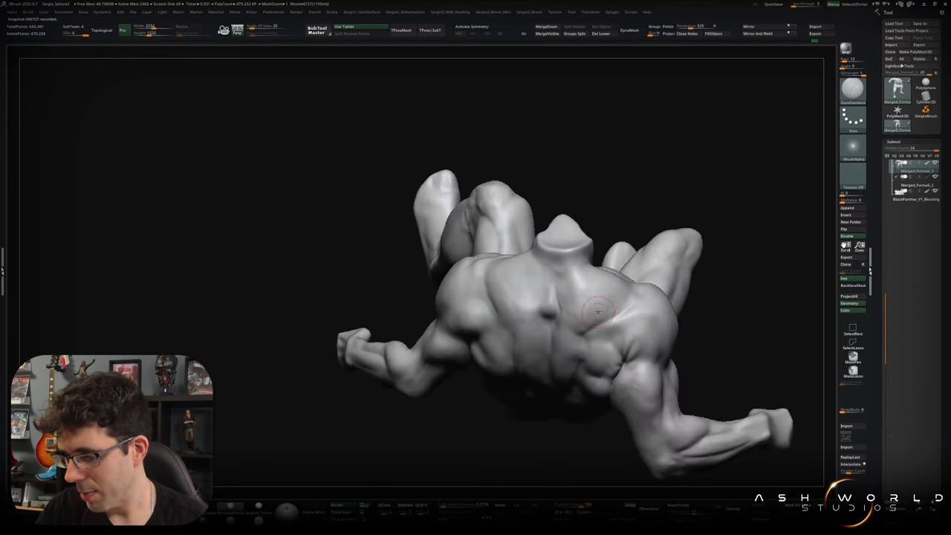
Add ClayBuildup strokes beside the shoulder blade and smooth them.
{"action": "key", "text": "b"}
{"action": "key", "text": "c"}
{"action": "key", "text": "b"}
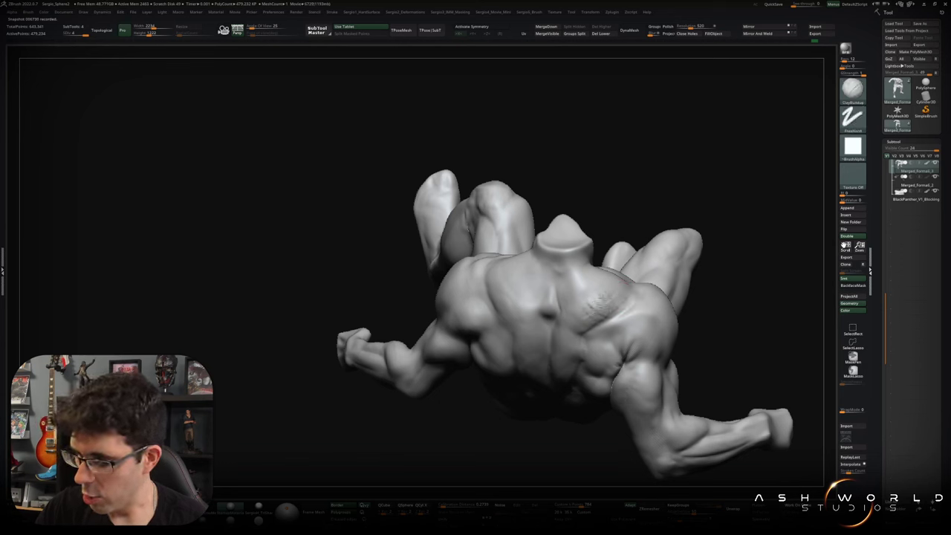
{"action": "key", "text": "shift"}
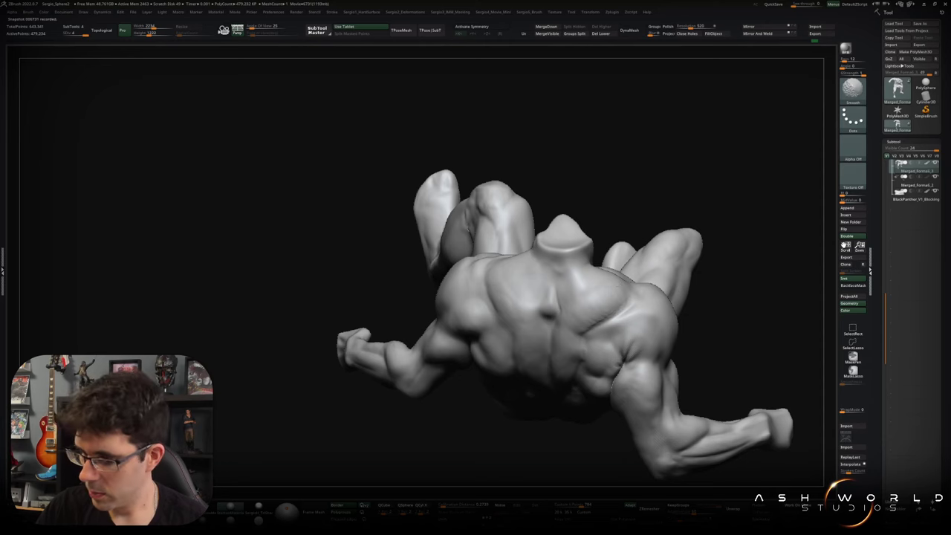
{"action": "mouse_move", "coordinate": [600, 310]}
{"action": "left_mouse_down"}
{"action": "mouse_move", "coordinate": [514, 289]}
{"action": "mouse_move", "coordinate": [494, 299]}
{"action": "left_mouse_up"}
{"action": "right_click_drag", "start_coordinate": [506, 288], "coordinate": [480, 317]}
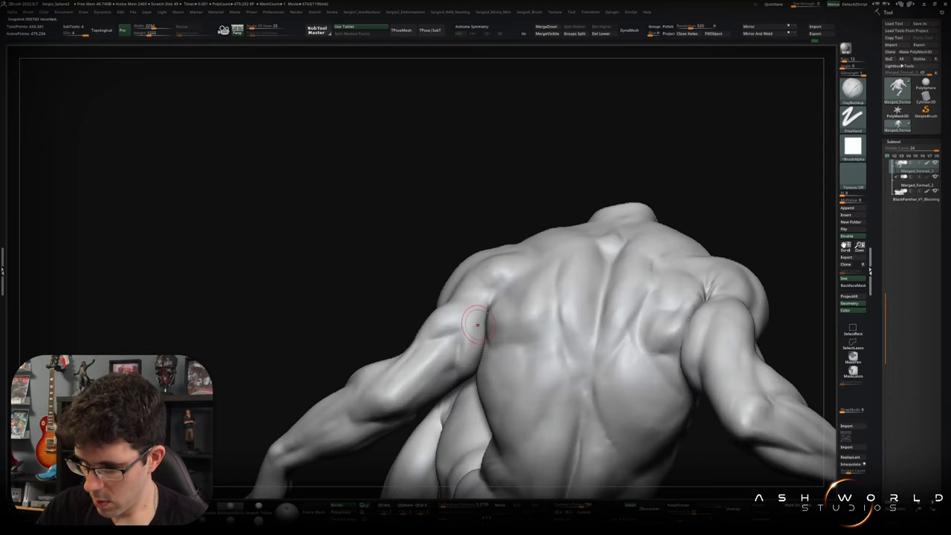
Isolate the arm and shoulder piece and smooth its junction with the back.
{"action": "left_click", "coordinate": [479, 318], "text": "ctrl+shift"}
{"action": "right_click_drag", "start_coordinate": [478, 336], "coordinate": [483, 329]}
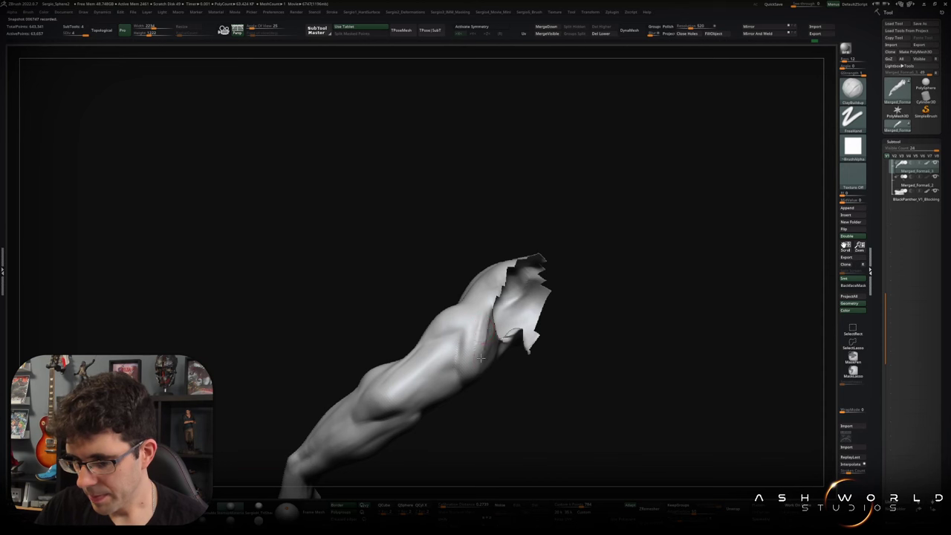
{"action": "right_click_drag", "start_coordinate": [480, 335], "coordinate": [483, 365]}
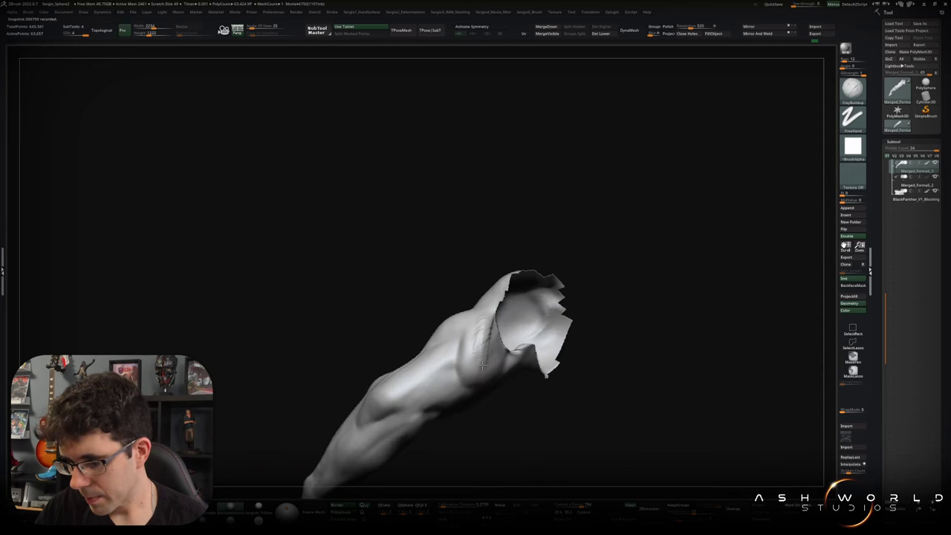
{"action": "key", "text": "shift"}
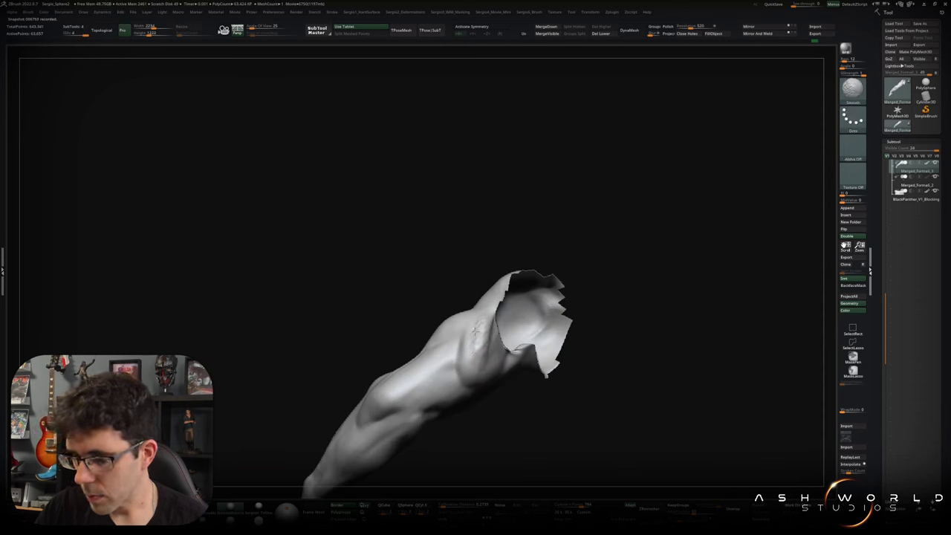
{"action": "right_click_drag", "start_coordinate": [474, 330], "coordinate": [516, 391]}
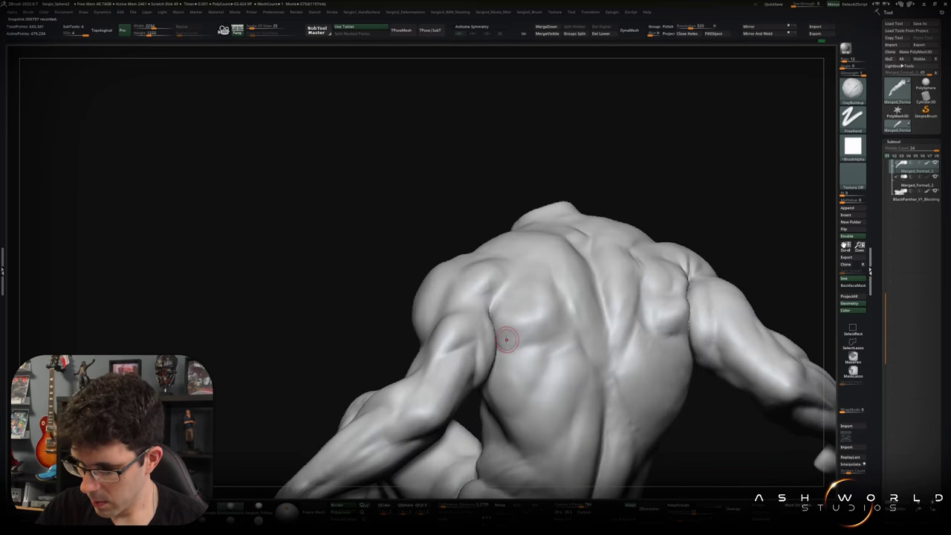
{"action": "right_click_drag", "start_coordinate": [507, 340], "coordinate": [495, 339]}
{"action": "left_click", "coordinate": [495, 340], "text": "ctrl+shift"}
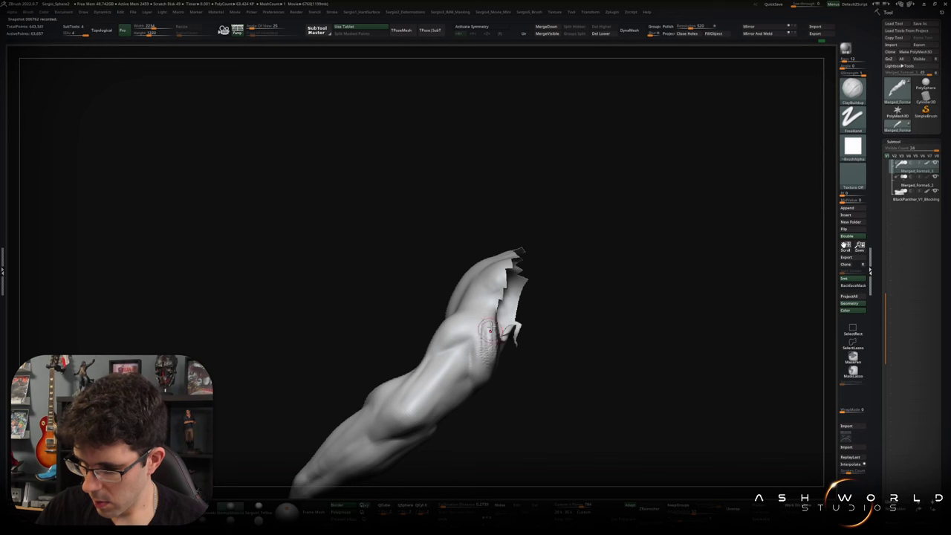
Smooth the armpit further, then carve it with DamStandard and soften again.
{"action": "key", "text": "shift"}
{"action": "mouse_move", "coordinate": [494, 316]}
{"action": "right_mouse_down"}
{"action": "mouse_move", "coordinate": [481, 355]}
{"action": "mouse_move", "coordinate": [512, 388]}
{"action": "mouse_move", "coordinate": [521, 355]}
{"action": "right_mouse_up"}
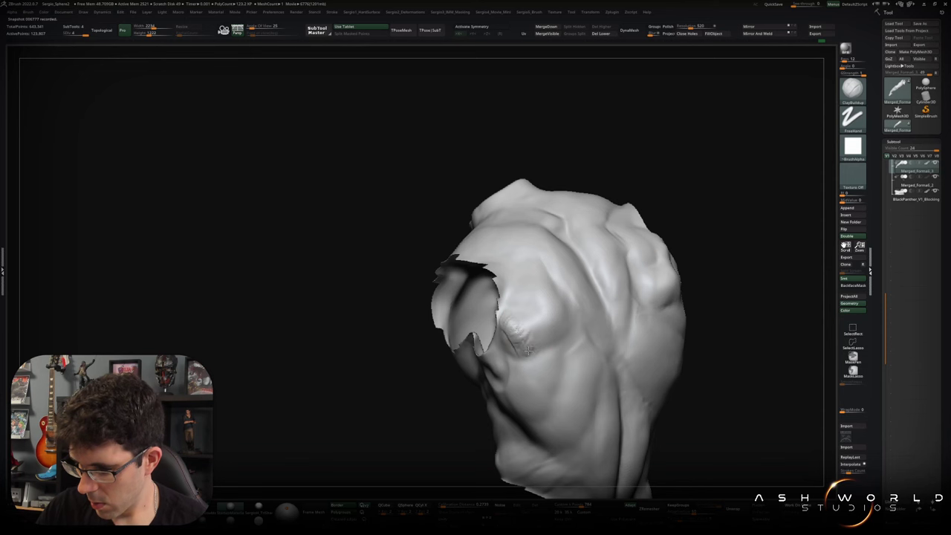
{"action": "key", "text": "b"}
{"action": "key", "text": "i"}
{"action": "key", "text": "n"}
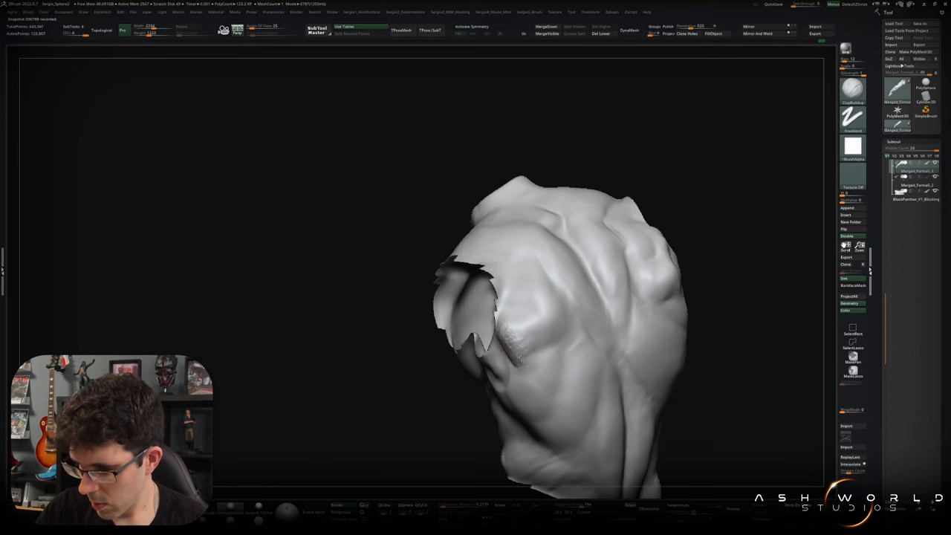
{"action": "key", "text": "shift"}
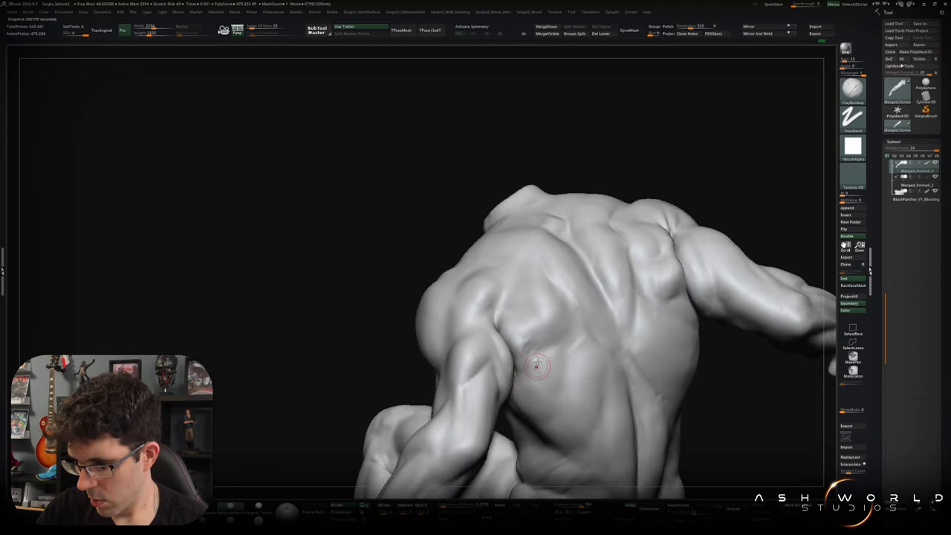
Carve the armpit crease on the back from a close upright back view.
{"action": "right_click_drag", "start_coordinate": [536, 365], "coordinate": [495, 316]}
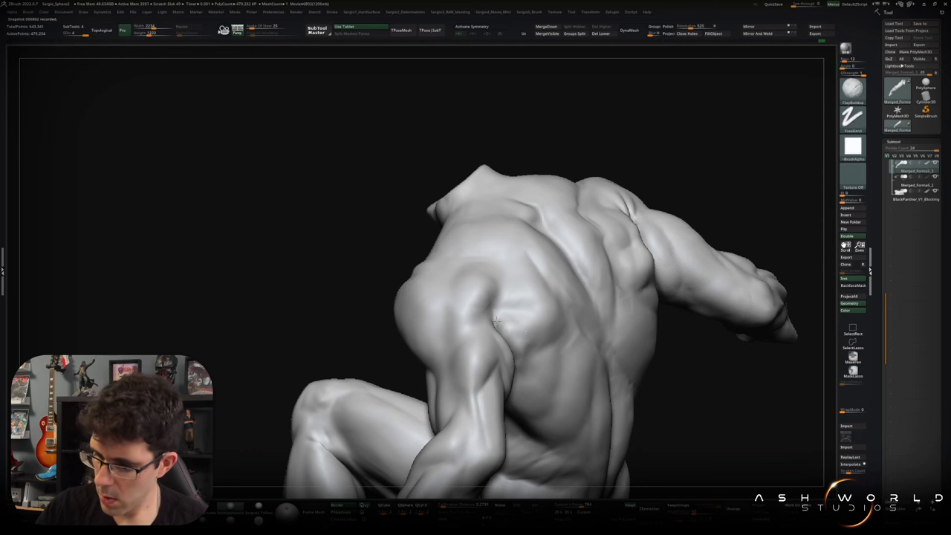
{"action": "mouse_move", "coordinate": [510, 314]}
{"action": "right_mouse_down"}
{"action": "mouse_move", "coordinate": [499, 359]}
{"action": "mouse_move", "coordinate": [499, 327]}
{"action": "mouse_move", "coordinate": [493, 344]}
{"action": "right_mouse_up"}
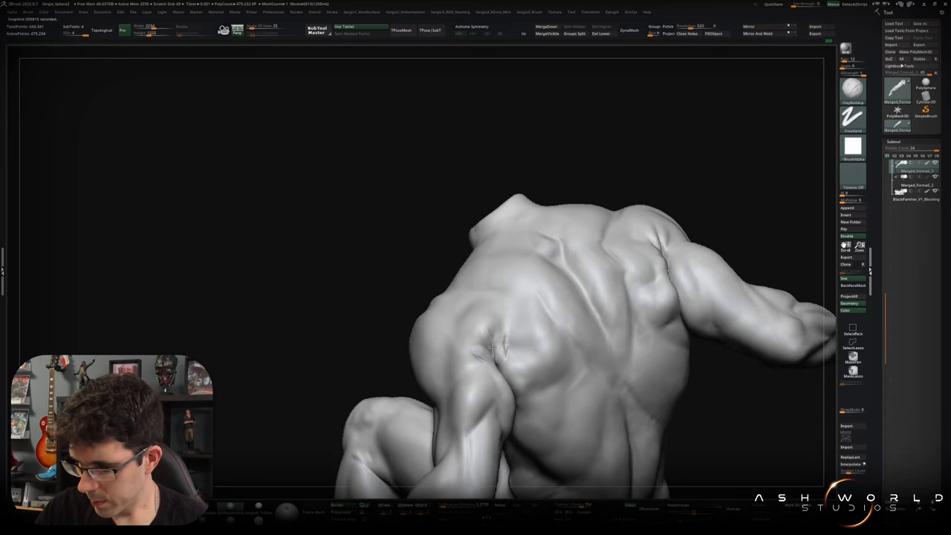
{"action": "right_click_drag", "start_coordinate": [501, 347], "coordinate": [487, 346]}
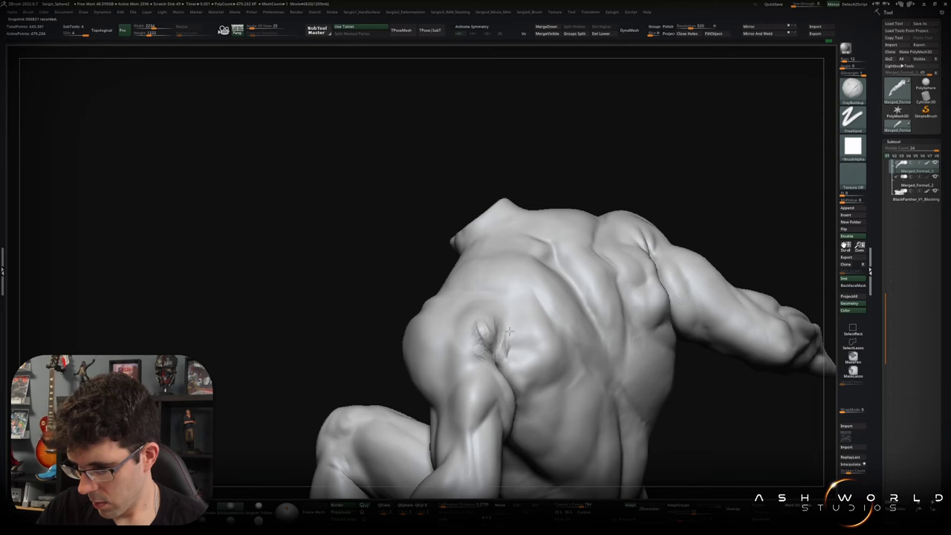
{"action": "right_click_drag", "start_coordinate": [525, 347], "coordinate": [494, 314], "text": "shift"}
{"action": "mouse_move", "coordinate": [507, 349]}
{"action": "right_mouse_down", "text": "shift"}
{"action": "mouse_move", "coordinate": [481, 326]}
{"action": "mouse_move", "coordinate": [500, 351]}
{"action": "mouse_move", "coordinate": [513, 331]}
{"action": "mouse_move", "coordinate": [501, 360]}
{"action": "mouse_move", "coordinate": [491, 345]}
{"action": "mouse_move", "coordinate": [499, 362]}
{"action": "right_mouse_up", "text": "shift"}
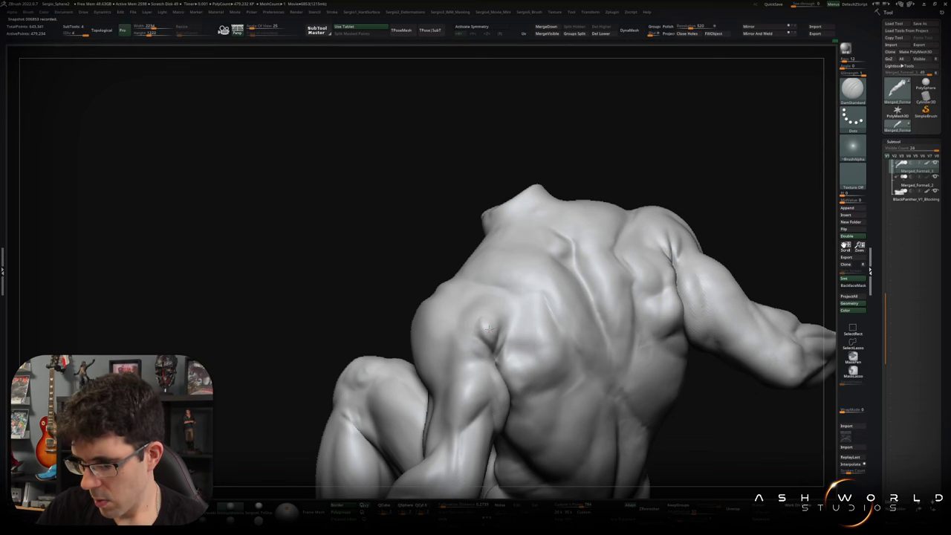
Smooth the crease and add ClayBuildup strokes blending the arm into the back.
{"action": "key", "text": "shift"}
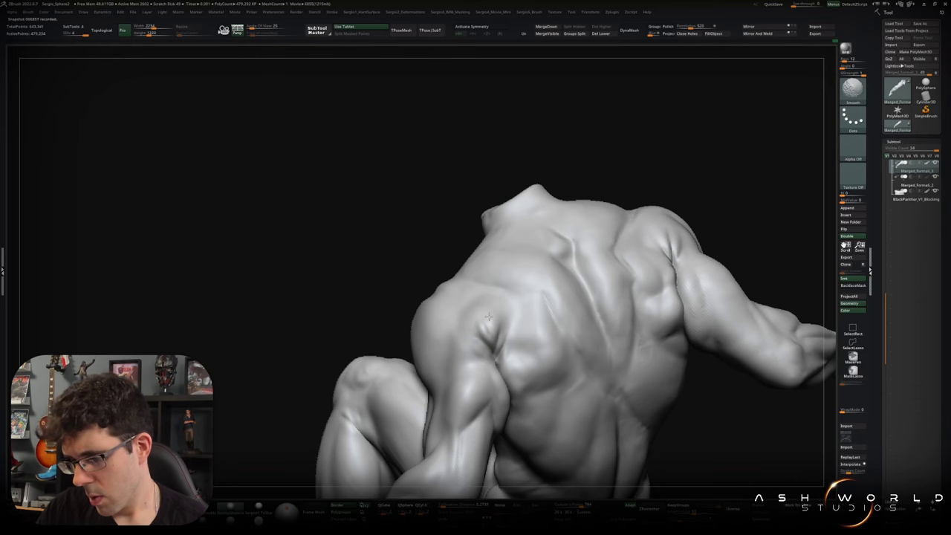
{"action": "mouse_move", "coordinate": [488, 318]}
{"action": "right_mouse_down"}
{"action": "mouse_move", "coordinate": [496, 340]}
{"action": "mouse_move", "coordinate": [525, 329]}
{"action": "mouse_move", "coordinate": [529, 349]}
{"action": "mouse_move", "coordinate": [512, 400]}
{"action": "mouse_move", "coordinate": [517, 370]}
{"action": "right_mouse_up"}
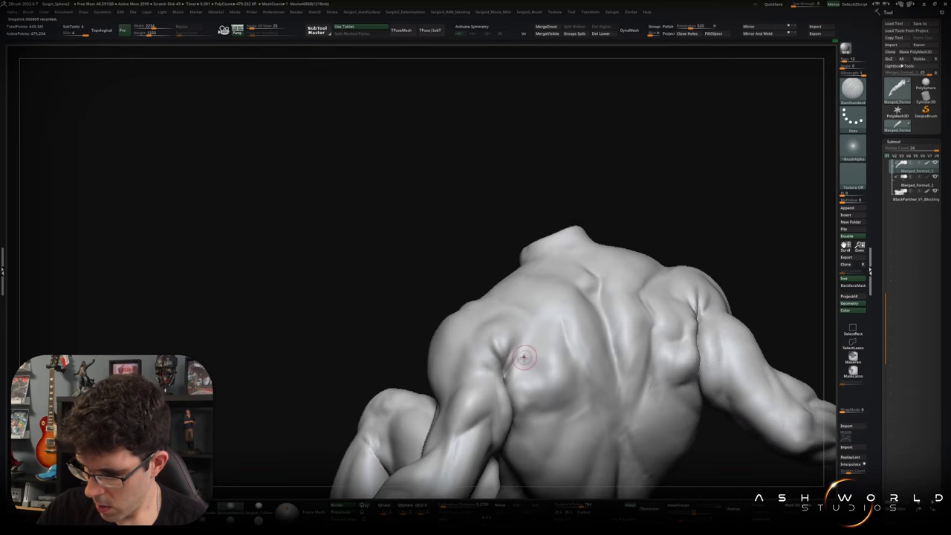
{"action": "key", "text": "b"}
{"action": "key", "text": "c"}
{"action": "key", "text": "b"}
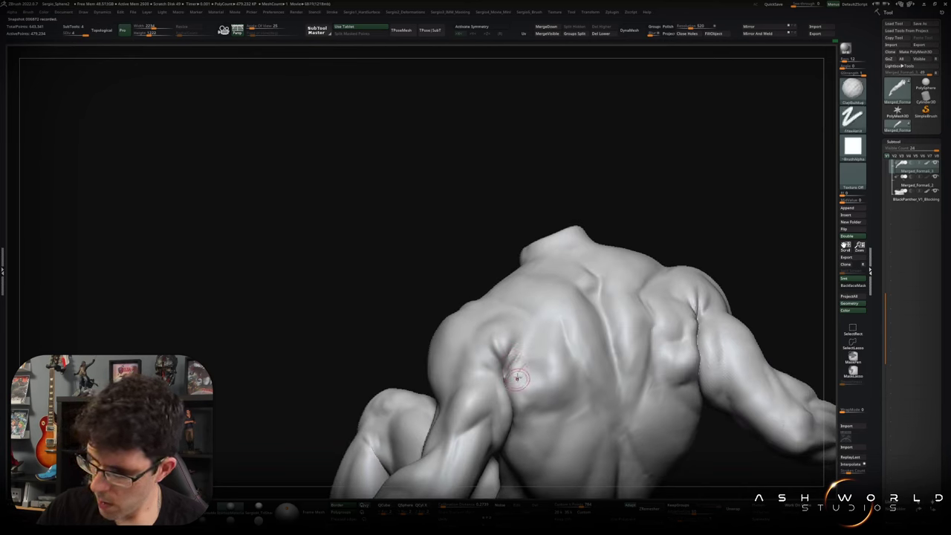
{"action": "mouse_move", "coordinate": [535, 397]}
{"action": "right_mouse_down"}
{"action": "mouse_move", "coordinate": [498, 372]}
{"action": "mouse_move", "coordinate": [518, 328]}
{"action": "right_mouse_up"}
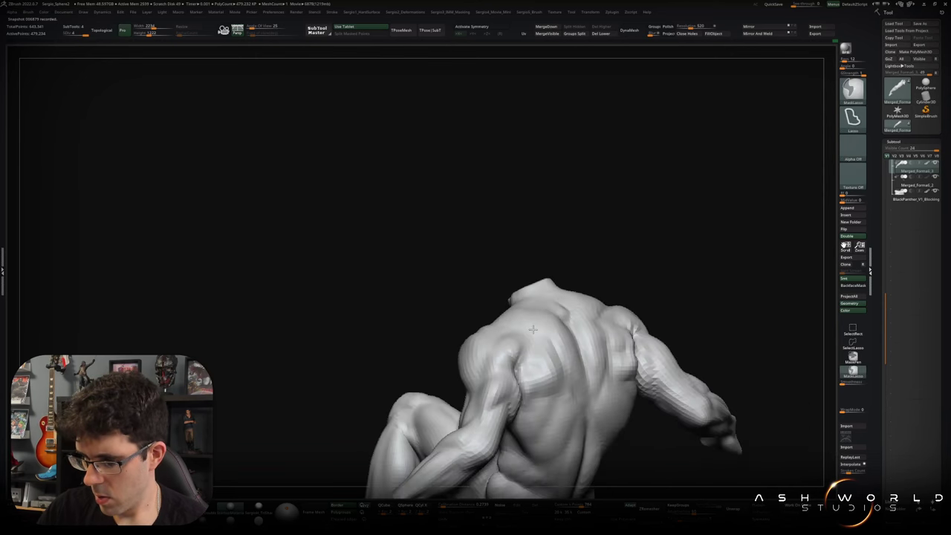
Select the back subtool to reshape it near the shoulder blade, then view it with arms restored.
{"action": "right_click_drag", "start_coordinate": [518, 328], "coordinate": [476, 372]}
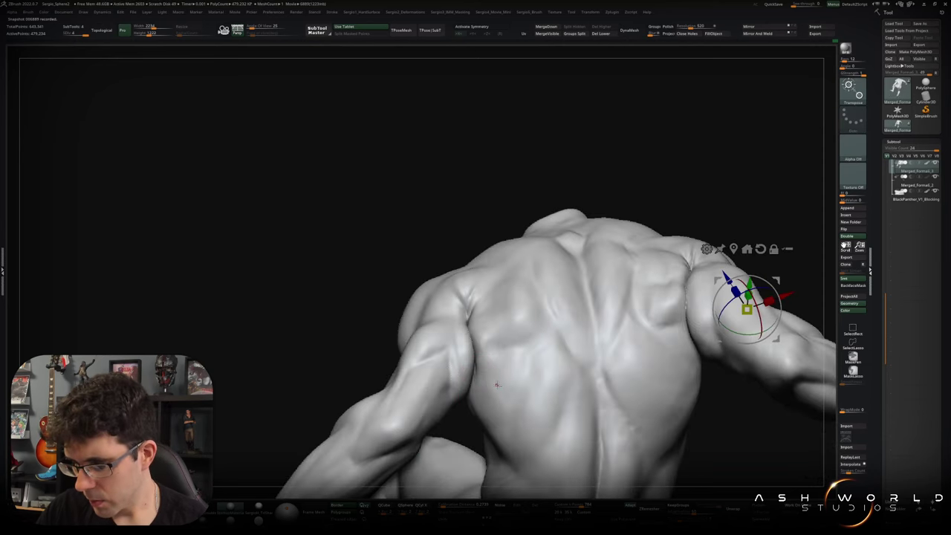
{"action": "left_click", "coordinate": [477, 372], "text": "alt"}
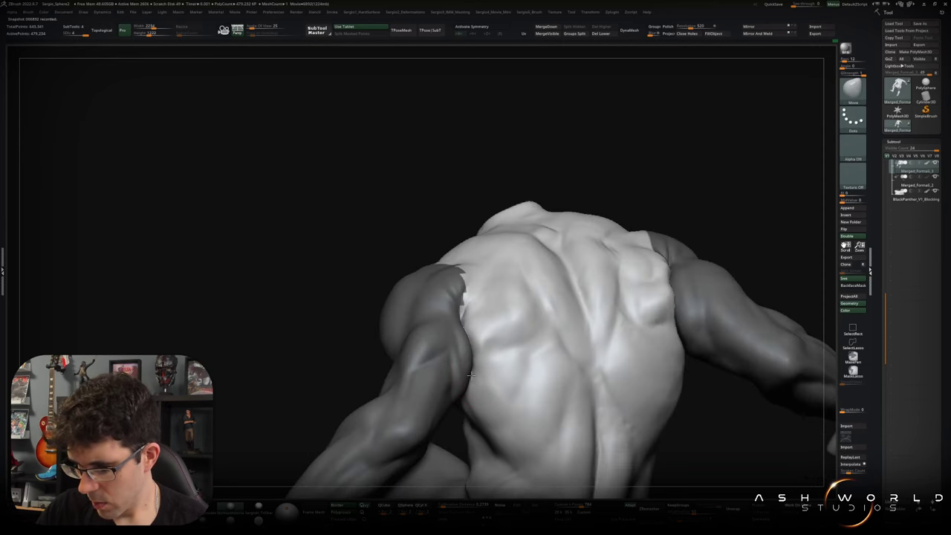
{"action": "right_click_drag", "start_coordinate": [350, 334], "coordinate": [569, 368]}
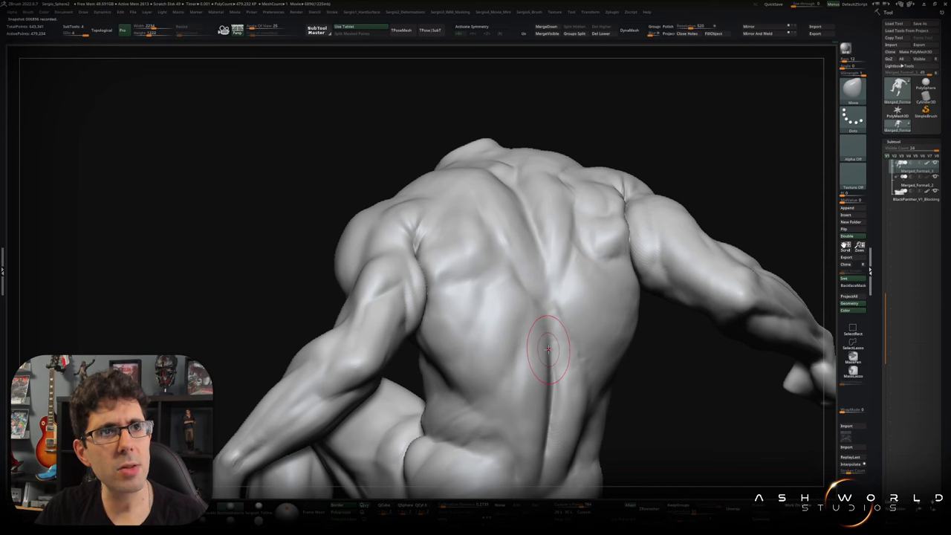
Smooth the upper back and armpit, rotating to check the extended leg.
{"action": "key", "text": "f"}
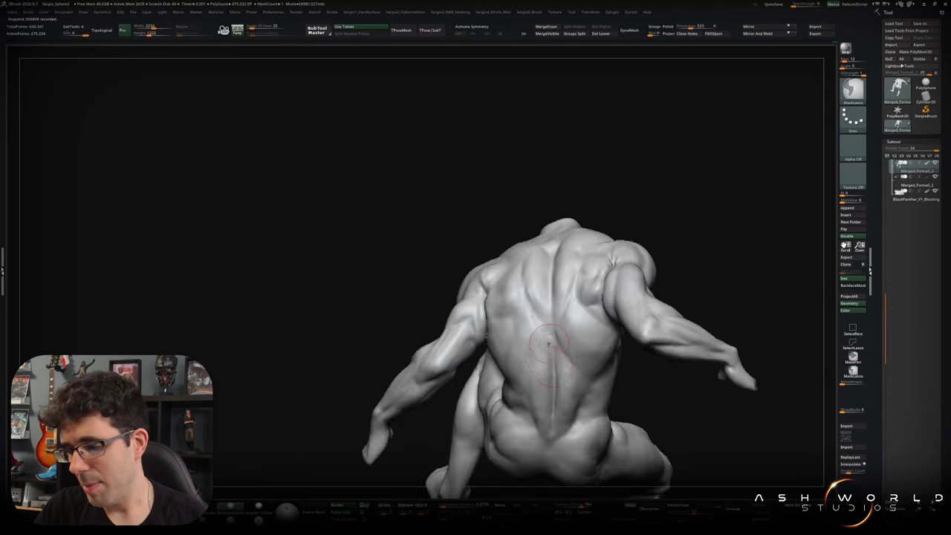
{"action": "left_click_drag", "start_coordinate": [554, 364], "coordinate": [535, 370]}
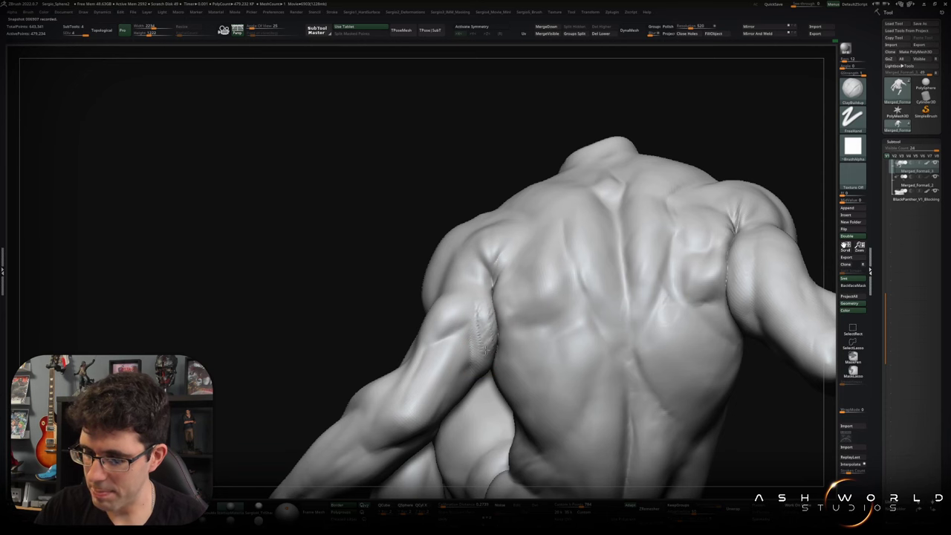
{"action": "key", "text": "shift"}
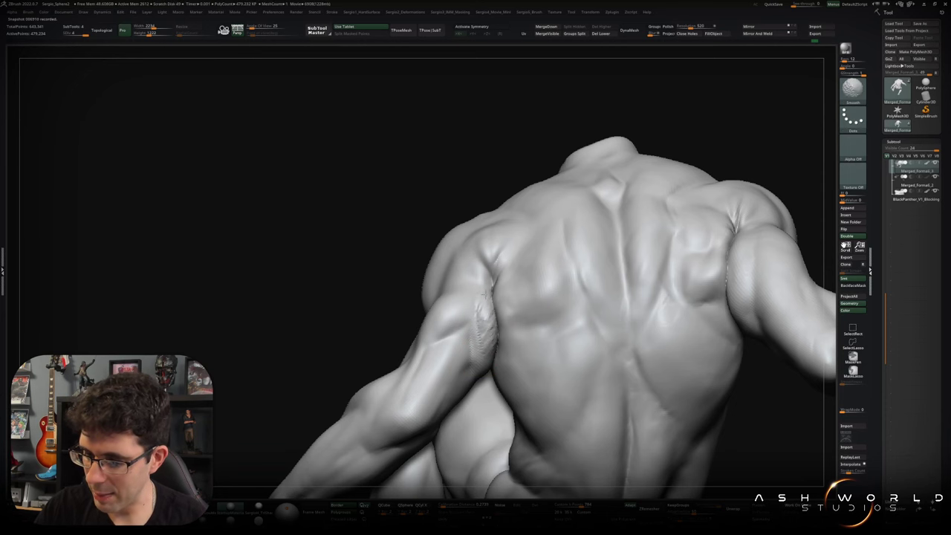
{"action": "mouse_move", "coordinate": [490, 369]}
{"action": "right_mouse_down", "text": "ctrl"}
{"action": "mouse_move", "coordinate": [498, 386]}
{"action": "mouse_move", "coordinate": [522, 366]}
{"action": "mouse_move", "coordinate": [522, 418]}
{"action": "right_mouse_up", "text": "ctrl"}
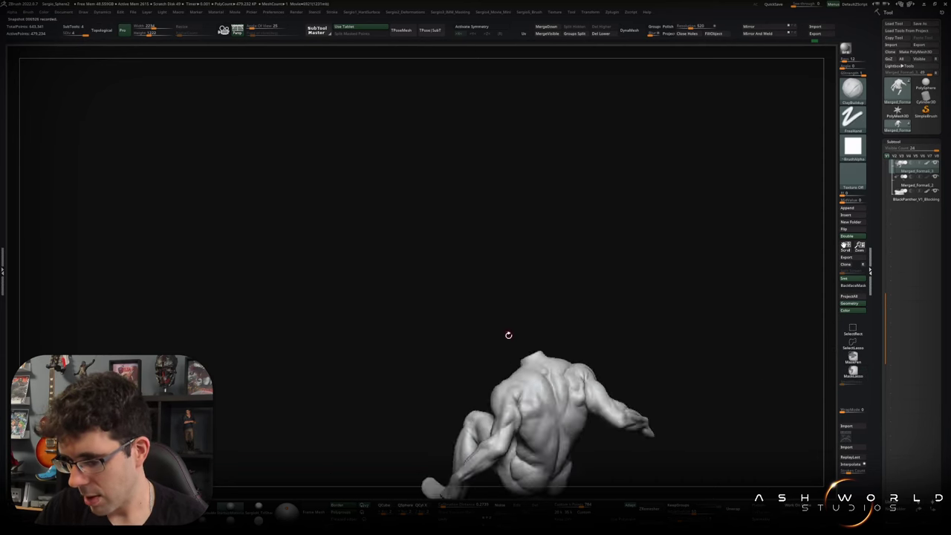
{"action": "mouse_move", "coordinate": [522, 418]}
{"action": "right_mouse_down"}
{"action": "mouse_move", "coordinate": [509, 409]}
{"action": "mouse_move", "coordinate": [520, 390]}
{"action": "right_mouse_up"}
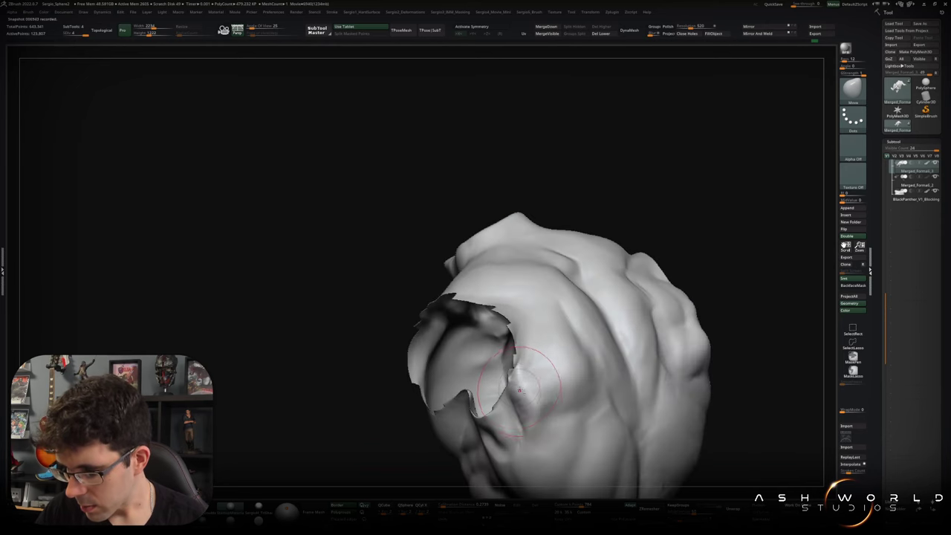
Switch to ClayBuildup and review the back from farther away for further sculpting.
{"action": "key", "text": "b"}
{"action": "key", "text": "c"}
{"action": "key", "text": "b"}
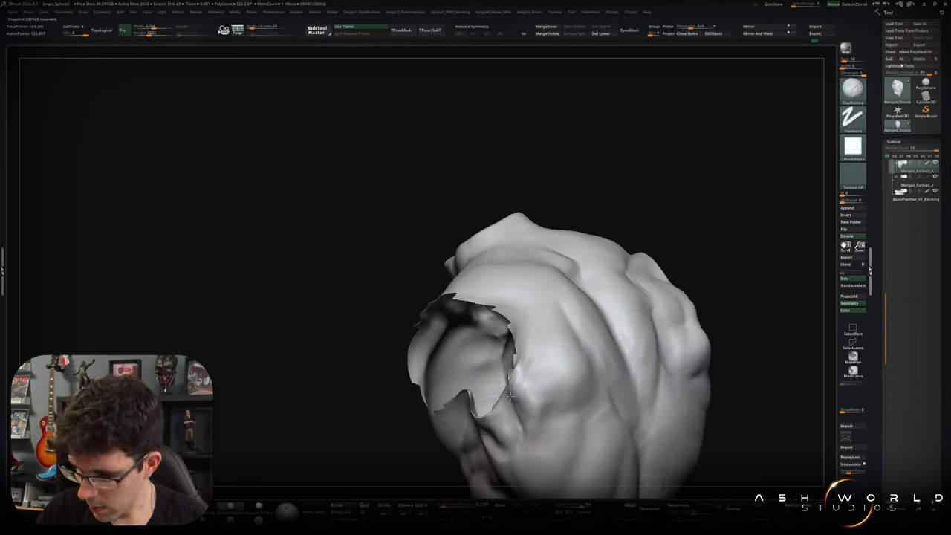
{"action": "mouse_move", "coordinate": [519, 392]}
{"action": "right_mouse_down"}
{"action": "mouse_move", "coordinate": [533, 368]}
{"action": "mouse_move", "coordinate": [522, 373]}
{"action": "right_mouse_up"}
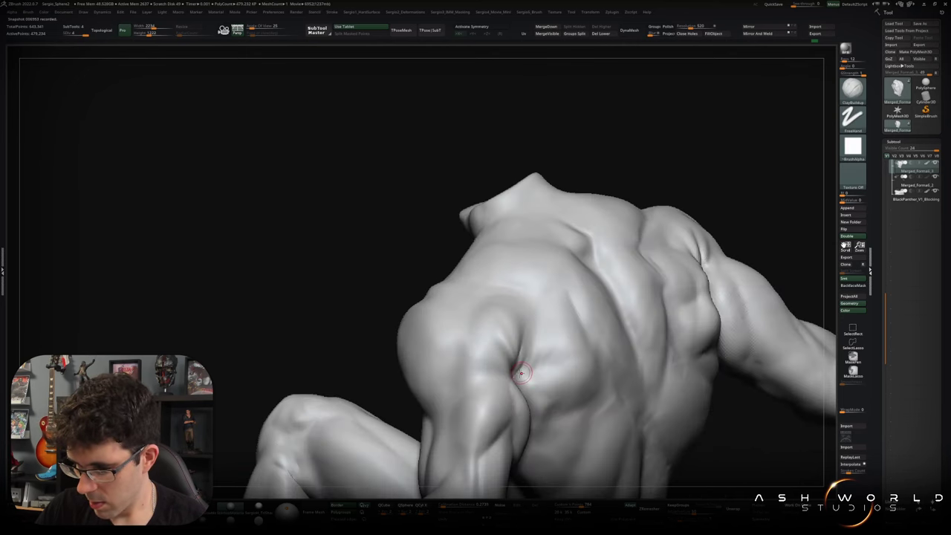
{"action": "mouse_move", "coordinate": [527, 329]}
{"action": "right_mouse_down"}
{"action": "mouse_move", "coordinate": [549, 390]}
{"action": "mouse_move", "coordinate": [543, 357]}
{"action": "mouse_move", "coordinate": [527, 352]}
{"action": "mouse_move", "coordinate": [575, 346]}
{"action": "mouse_move", "coordinate": [579, 324]}
{"action": "mouse_move", "coordinate": [591, 361]}
{"action": "mouse_move", "coordinate": [622, 361]}
{"action": "mouse_move", "coordinate": [553, 378]}
{"action": "mouse_move", "coordinate": [622, 319]}
{"action": "mouse_move", "coordinate": [606, 345]}
{"action": "right_mouse_up"}
{"action": "key", "text": "ctrl"}
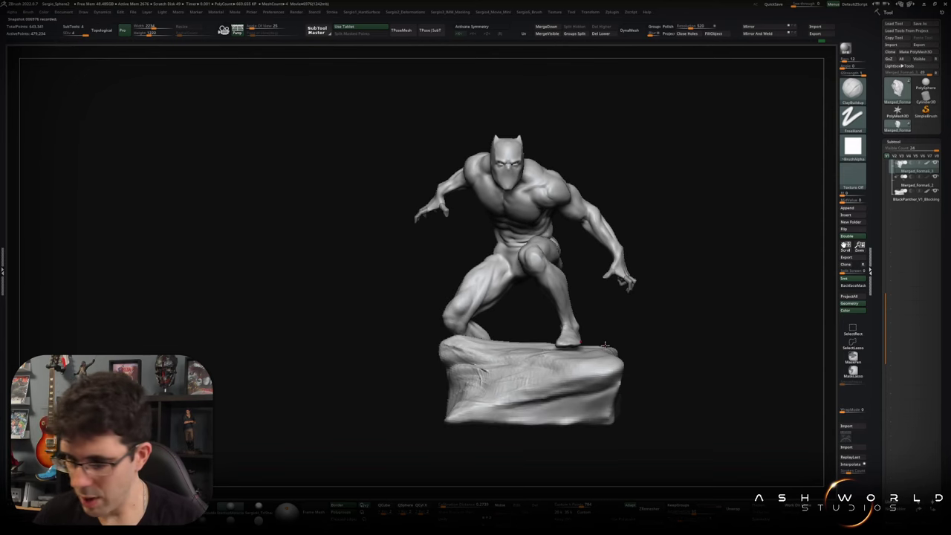